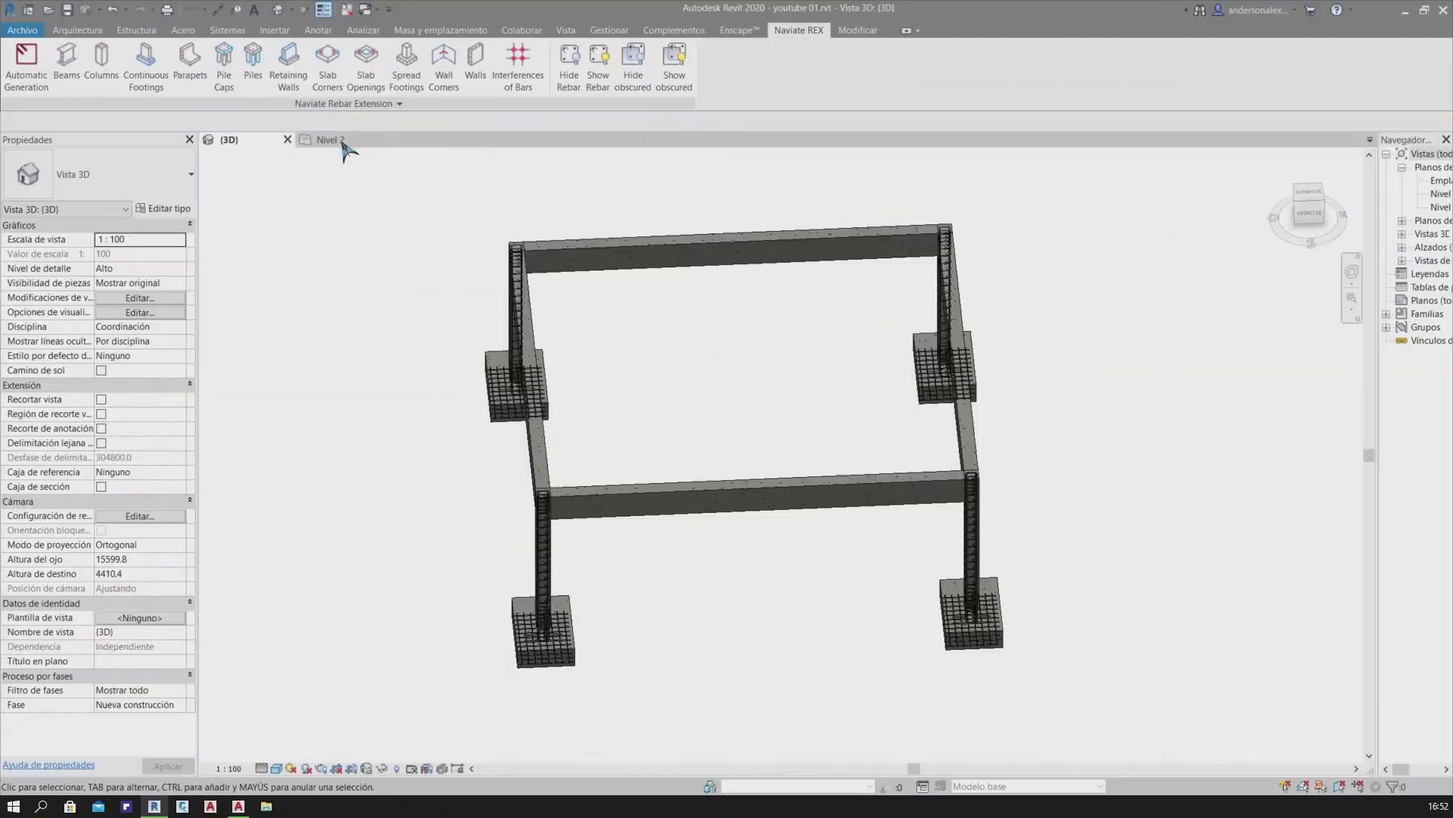
Open the Nivel 2 floor plan and zoom to frame the whole plan
left_click(342, 144)
scroll(583, 338, "down", 3)
mouse_move(779, 416)
middle_mouse_down()
mouse_move(691, 207)
mouse_move(692, 311)
middle_mouse_up()
Place a section cut running along the left vertical grid line 3
key("s")
key("e")
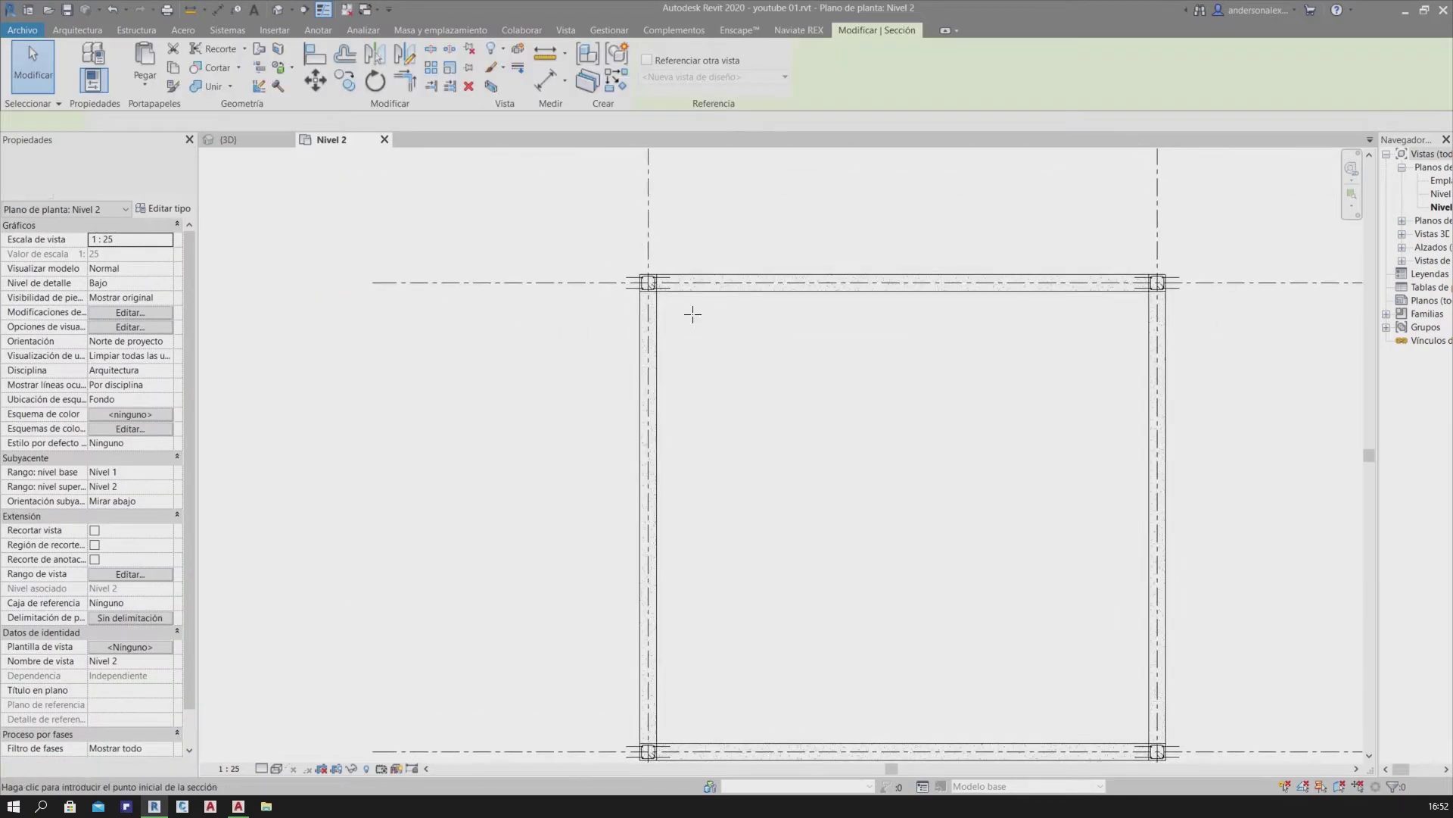
left_click(649, 210)
middle_click_drag(681, 406, 682, 267)
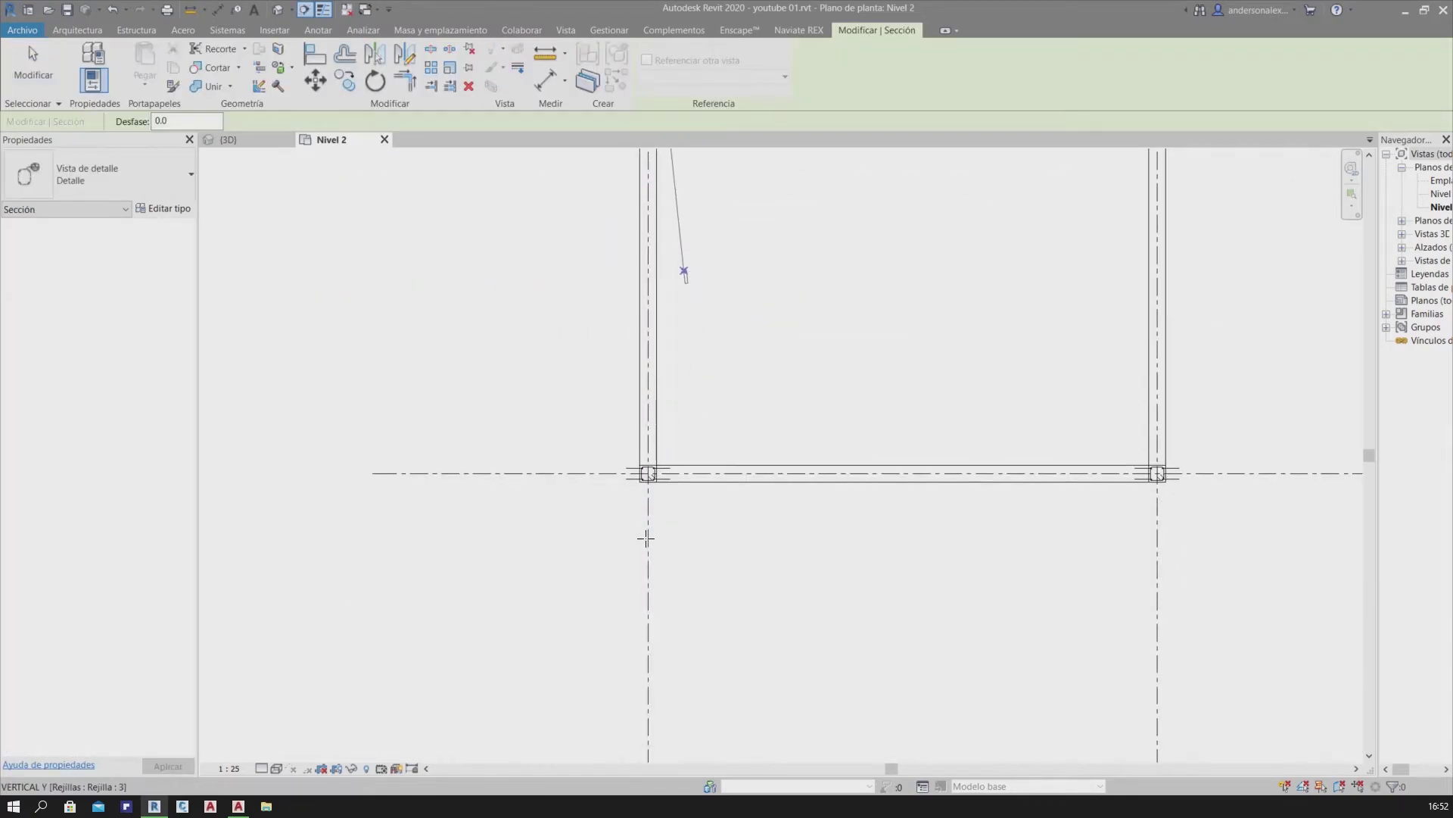
left_click(648, 542)
key("Escape")
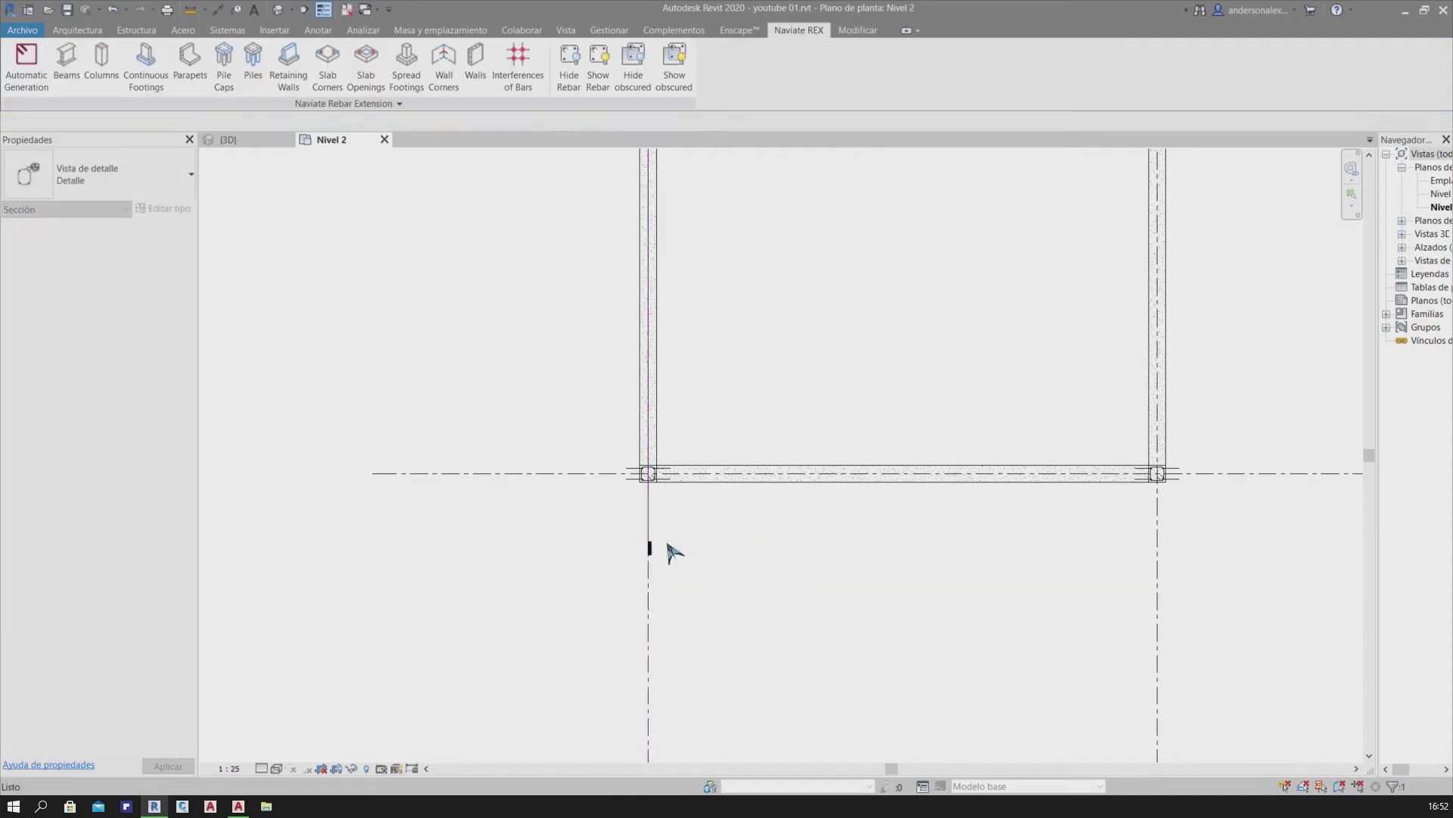
Pull the section's far clip close to the cut and go to the Detalle 3 view
left_click(653, 542)
scroll(795, 515, "down", 2)
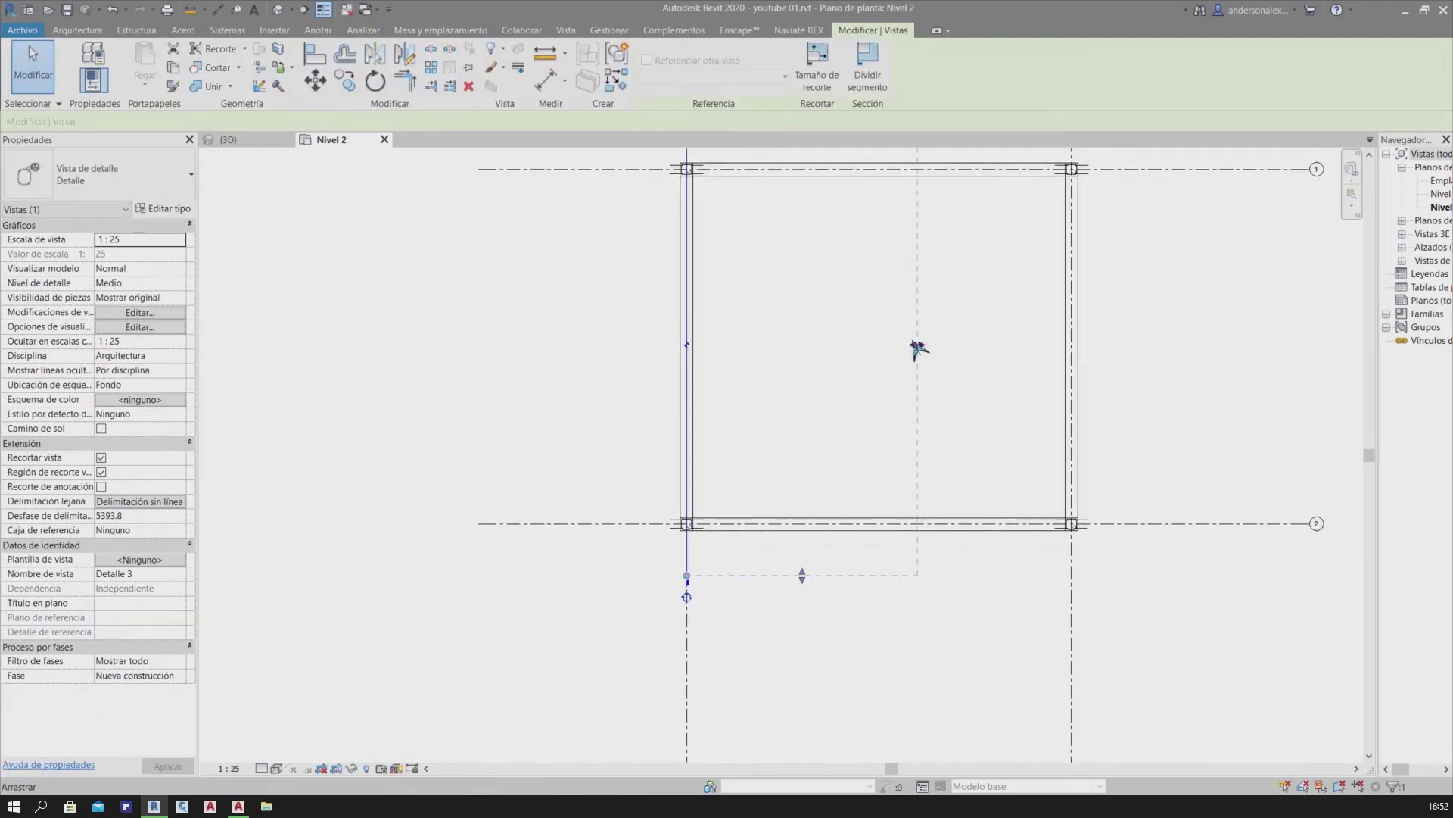
left_click_drag(763, 379, 720, 383)
middle_click_drag(779, 331, 752, 493)
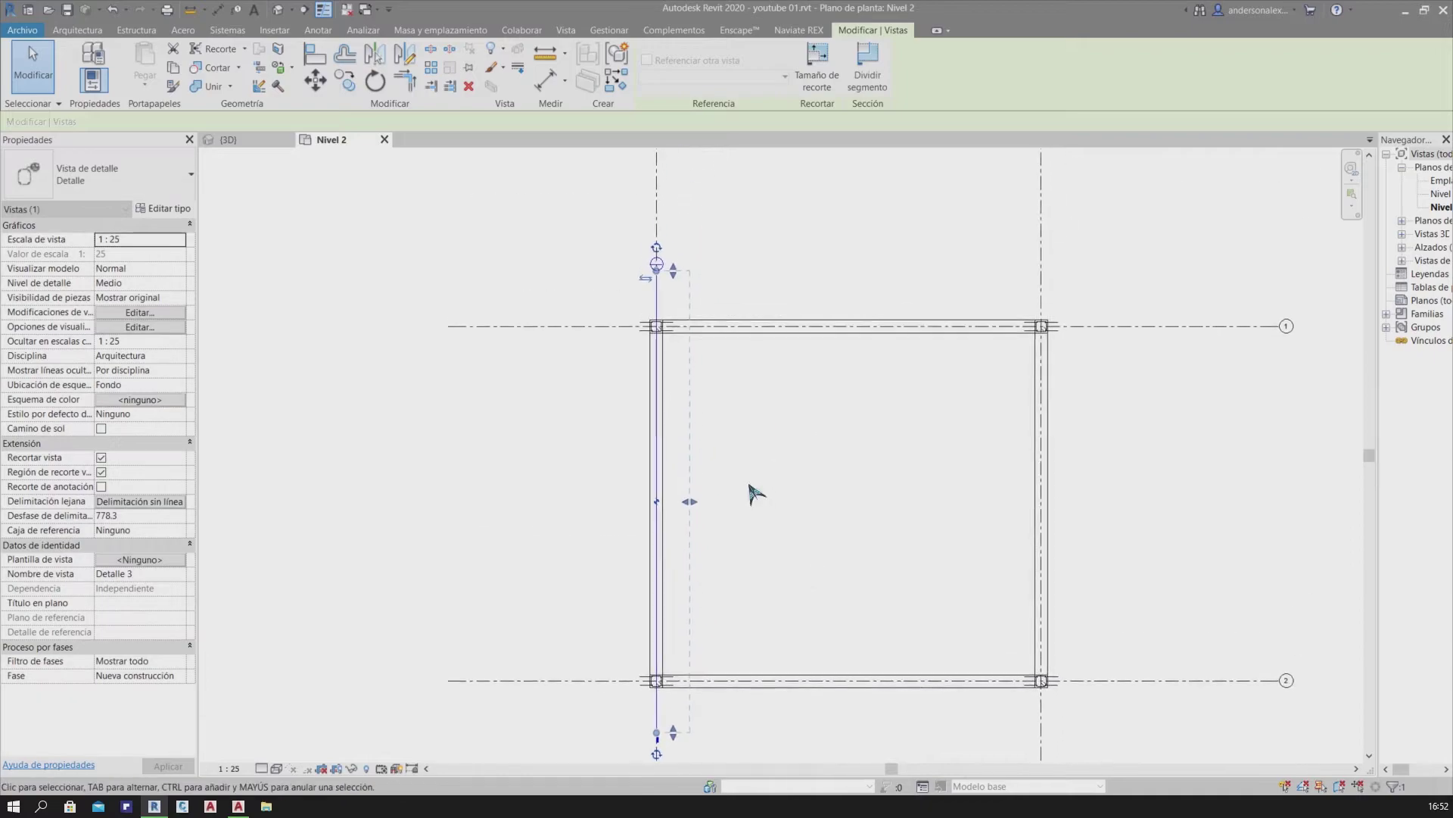
scroll(733, 439, "up", 1)
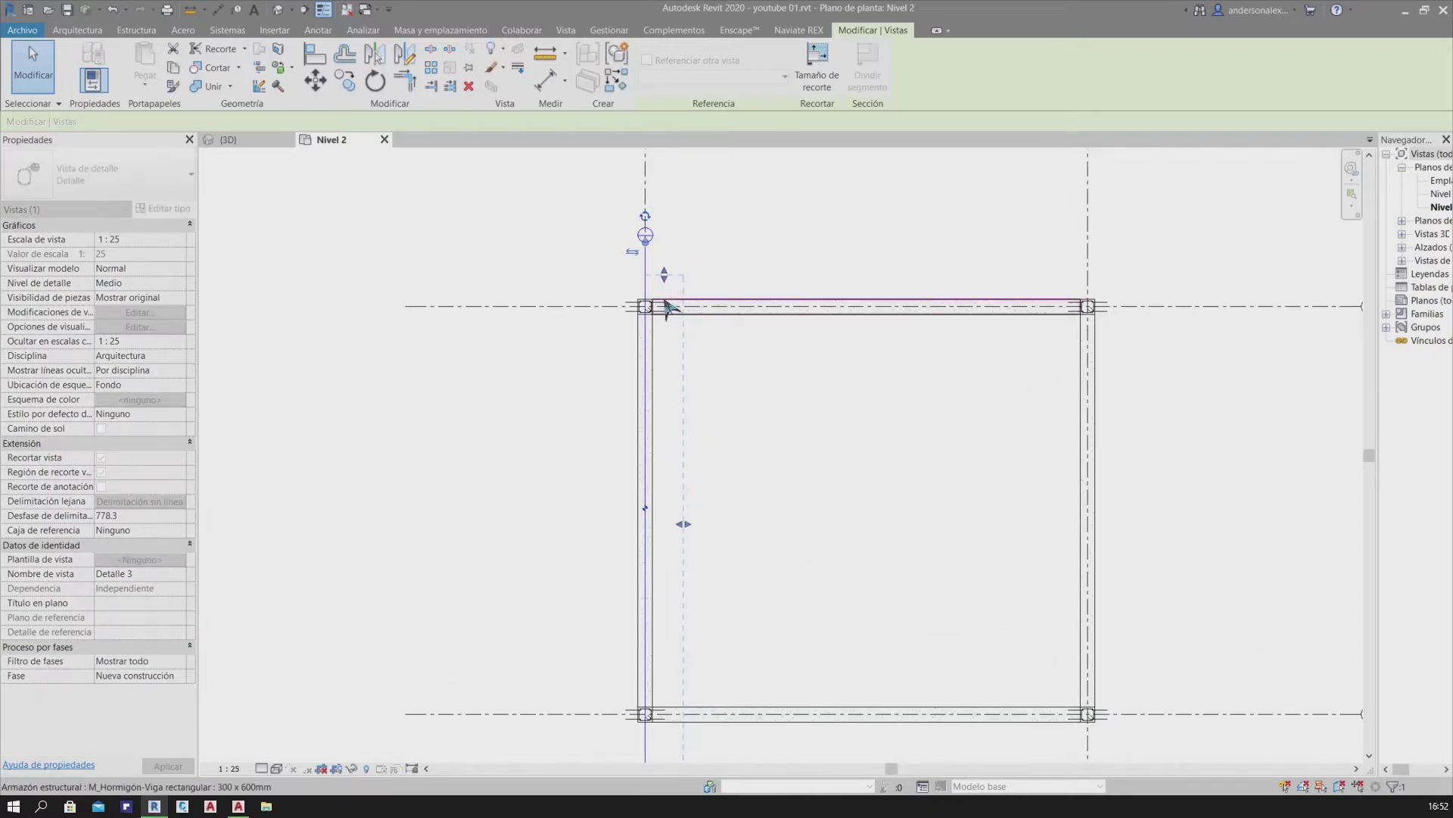
right_click(664, 278)
left_click(727, 356)
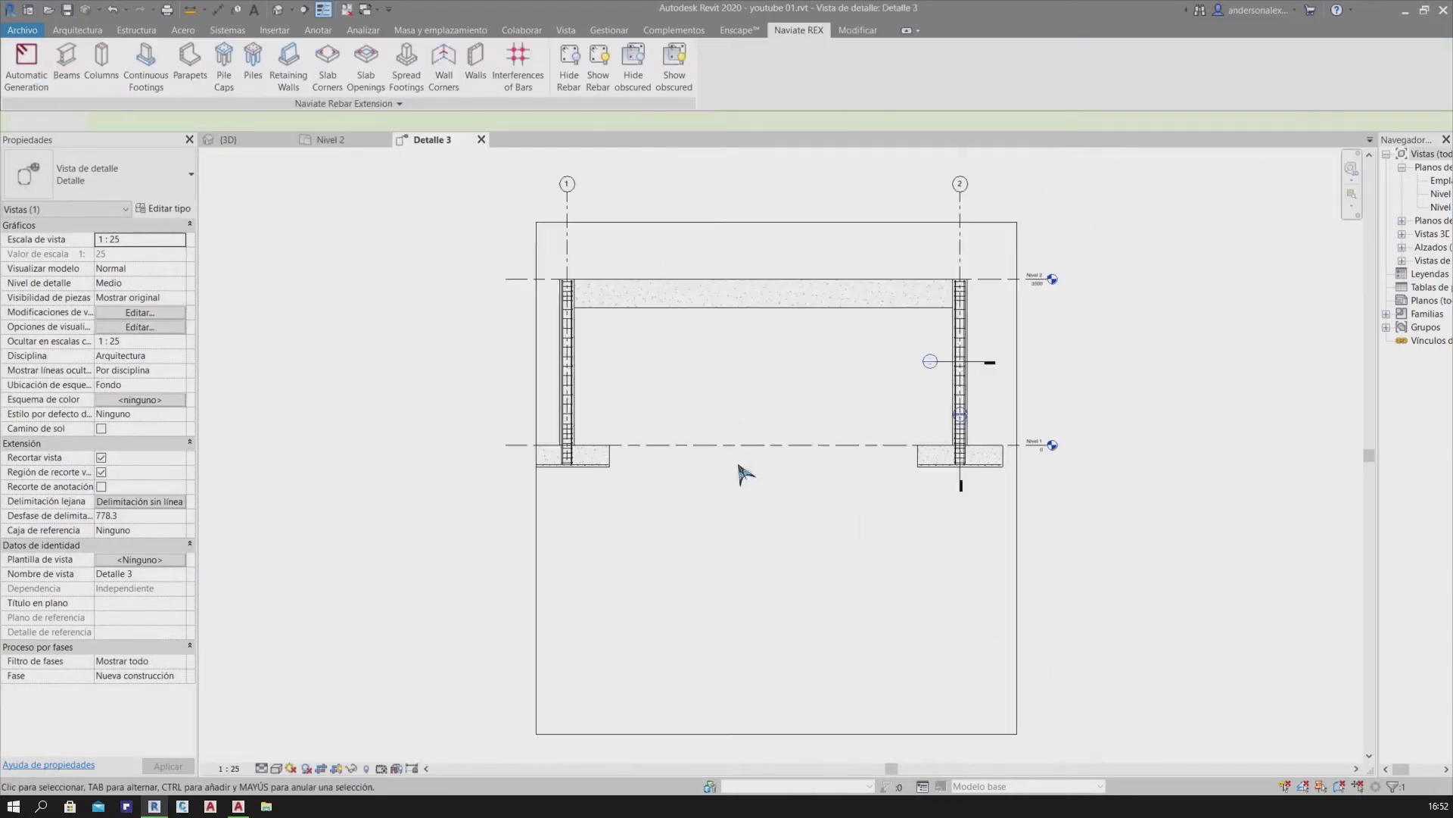
Zoom into Detalle 3 and select the 300 x 600 mm beam spanning grids 1–2
scroll(755, 445, "up", 2)
scroll(730, 412, "up", 1)
scroll(937, 437, "up", 2)
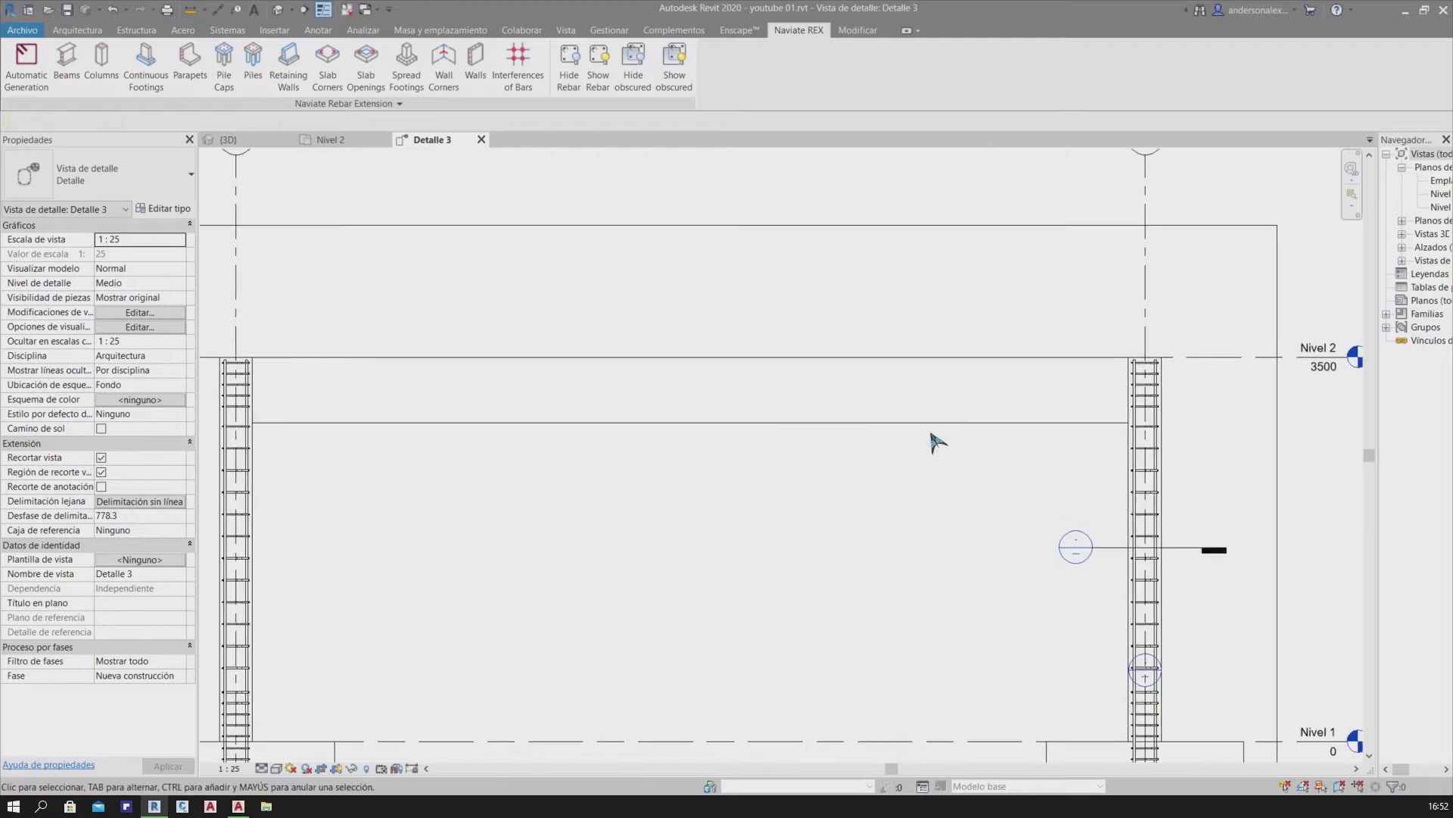
left_click(754, 437)
scroll(1042, 425, "up", 1)
scroll(951, 487, "down", 1)
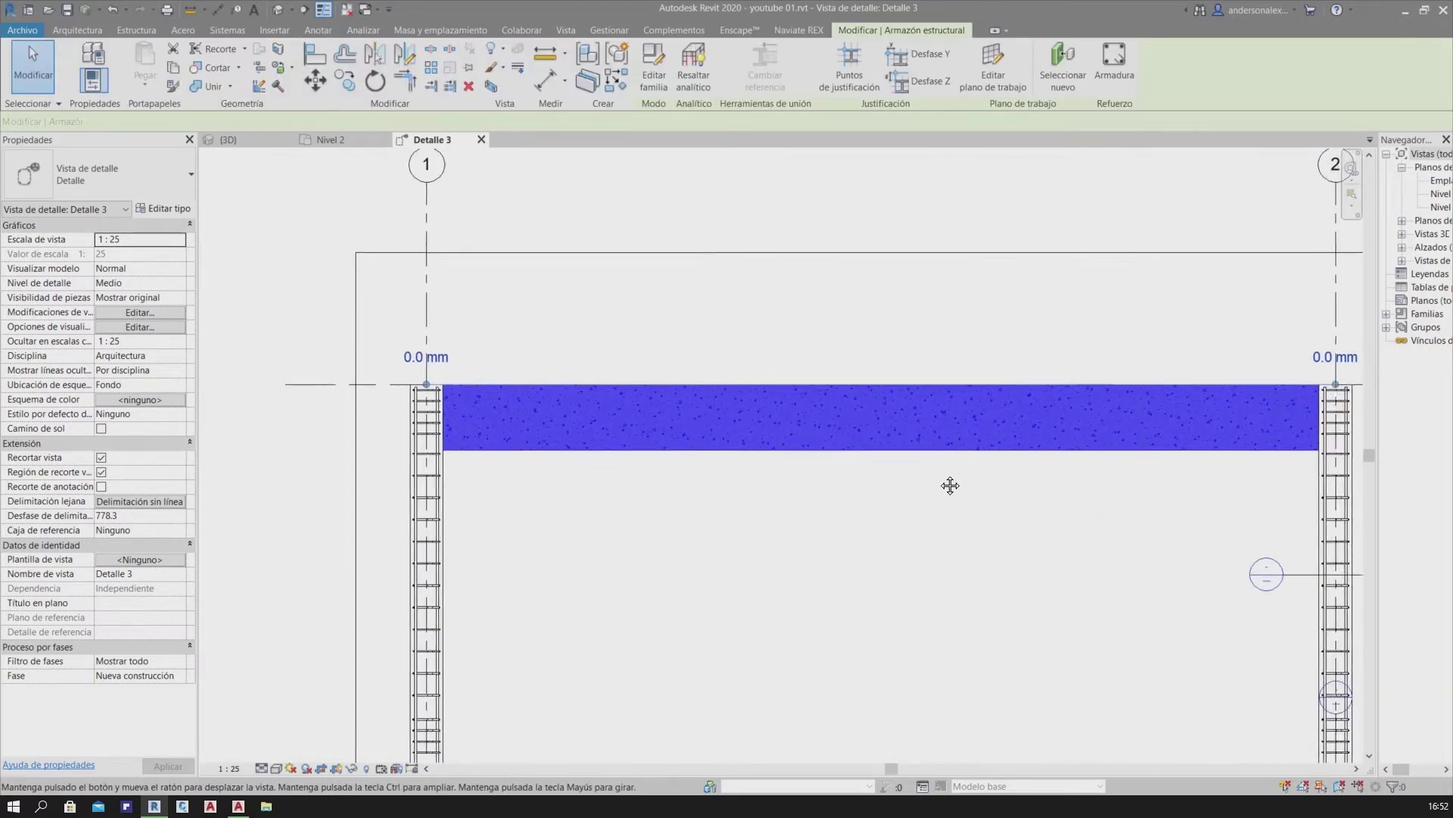
scroll(802, 474, "down", 1)
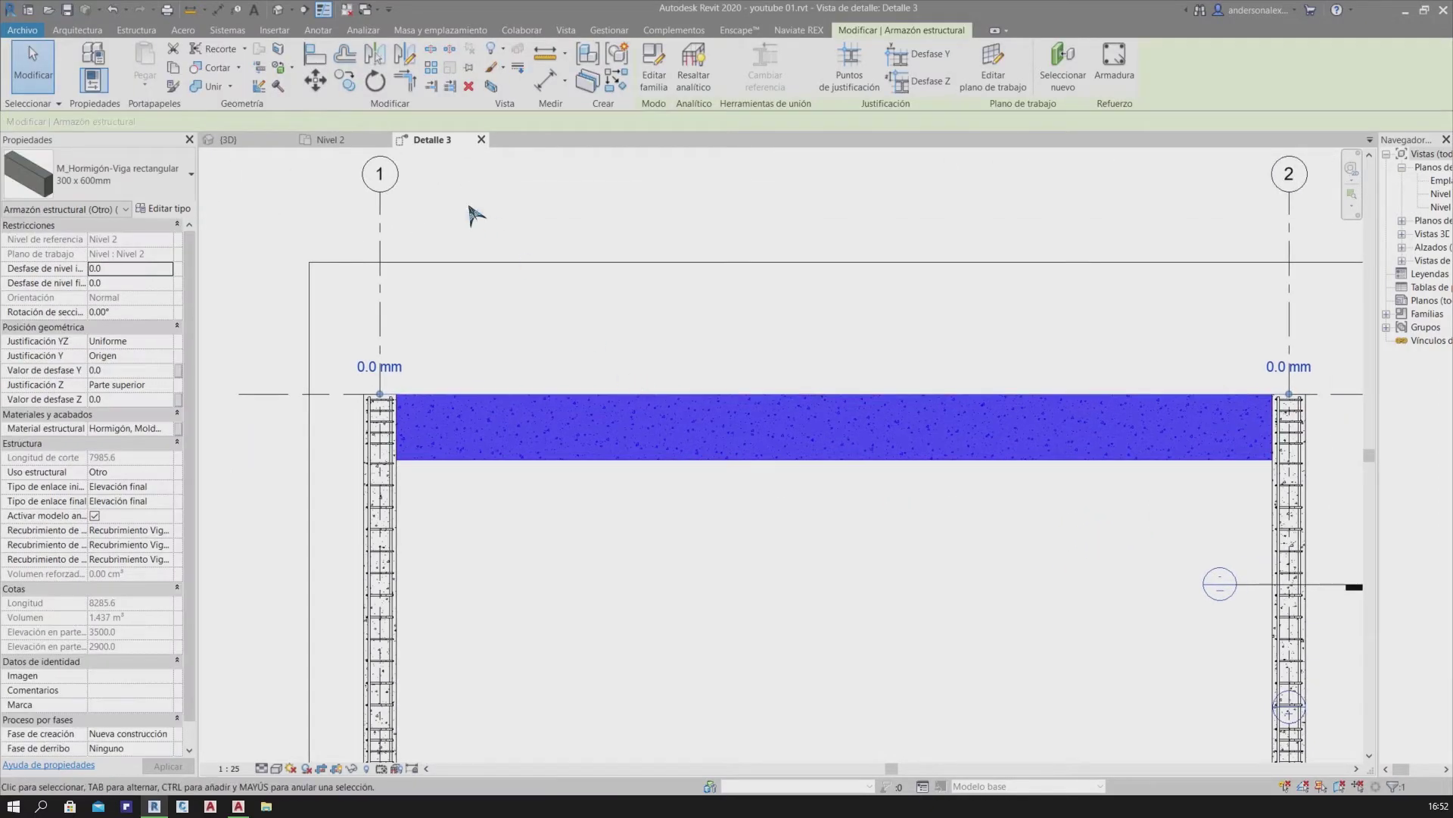
left_click(799, 30)
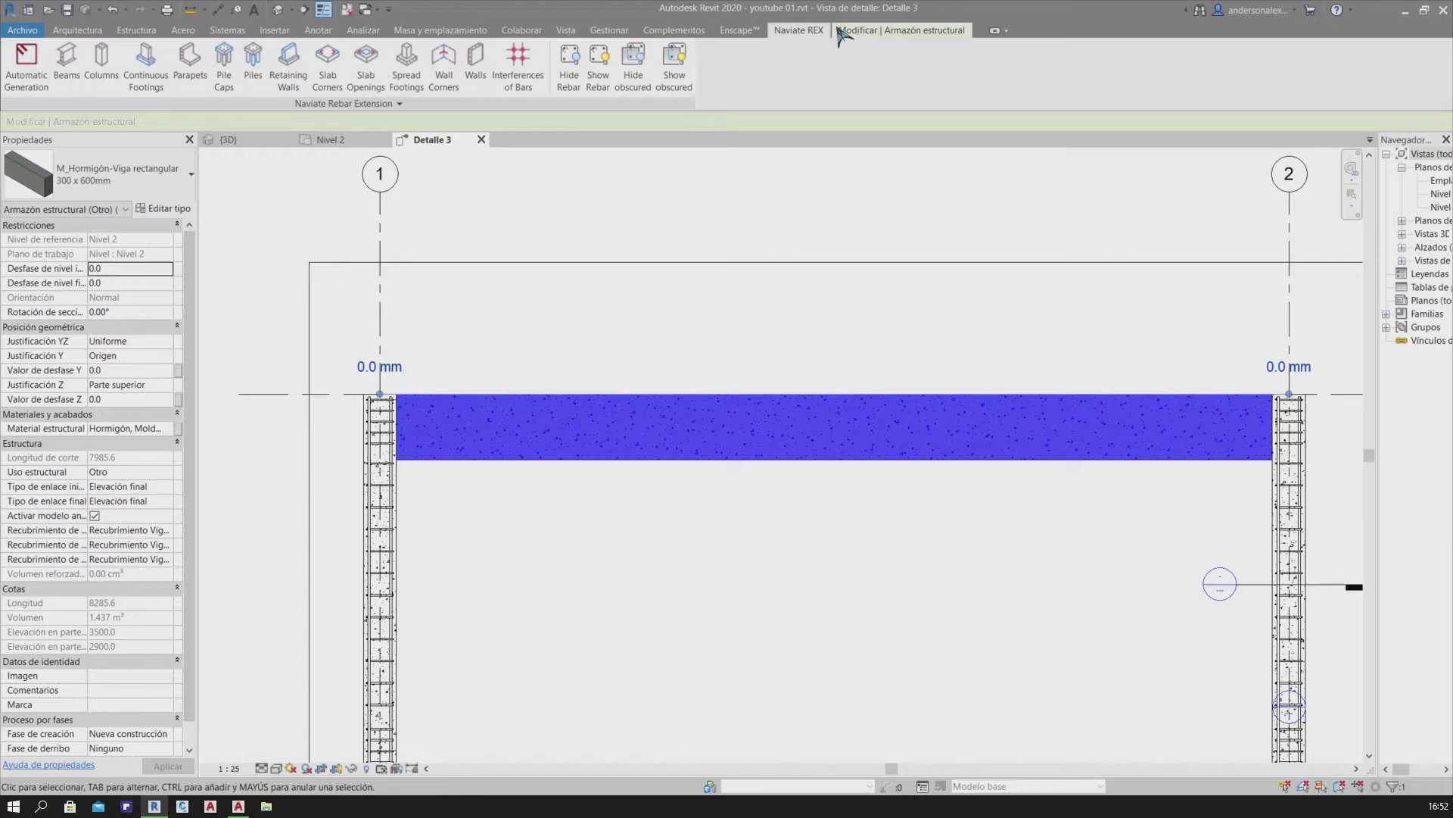
Start Naviate REX beam reinforcement and set the stirrup bars to 13M
left_click(76, 67)
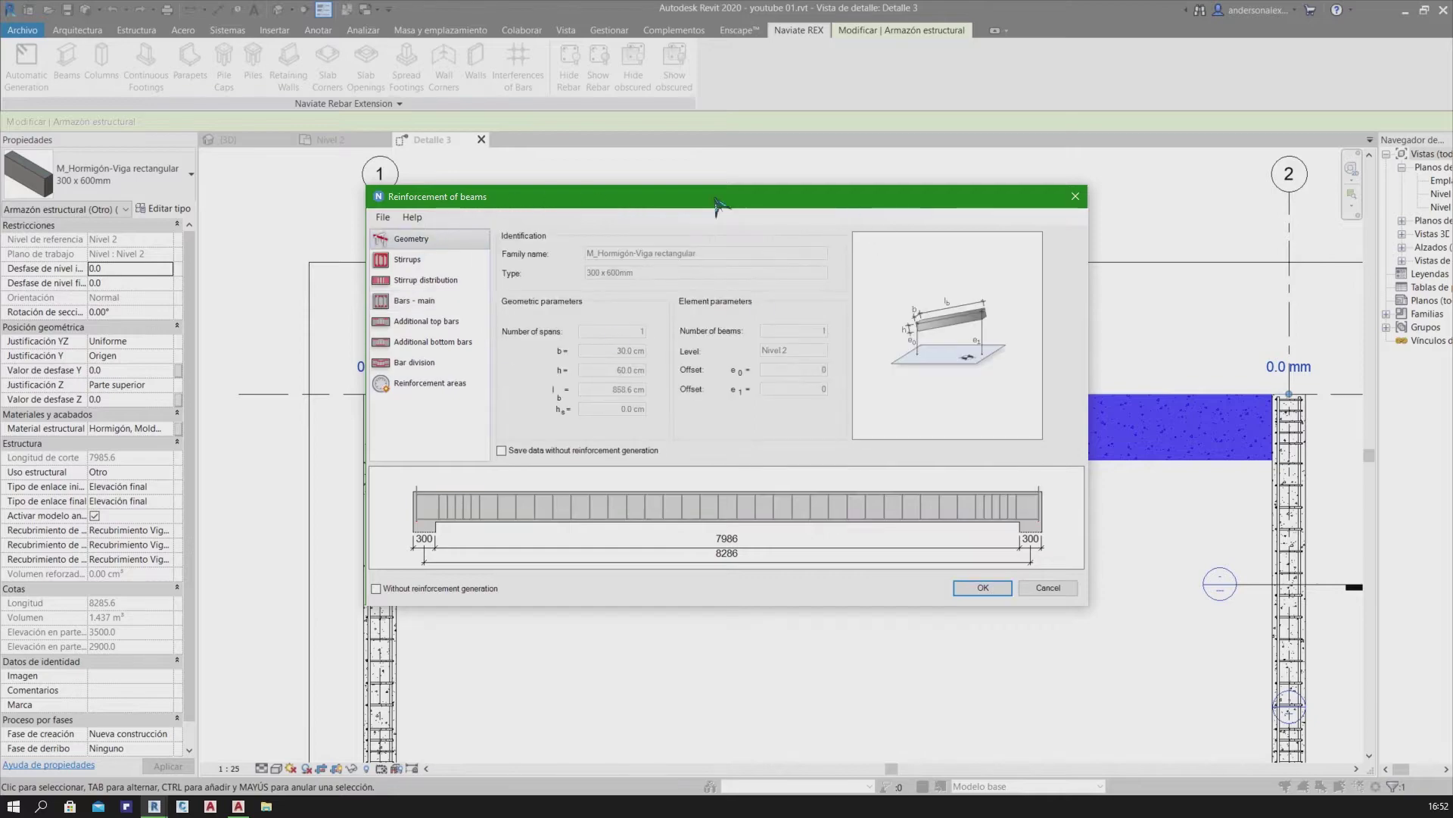
left_click(447, 262)
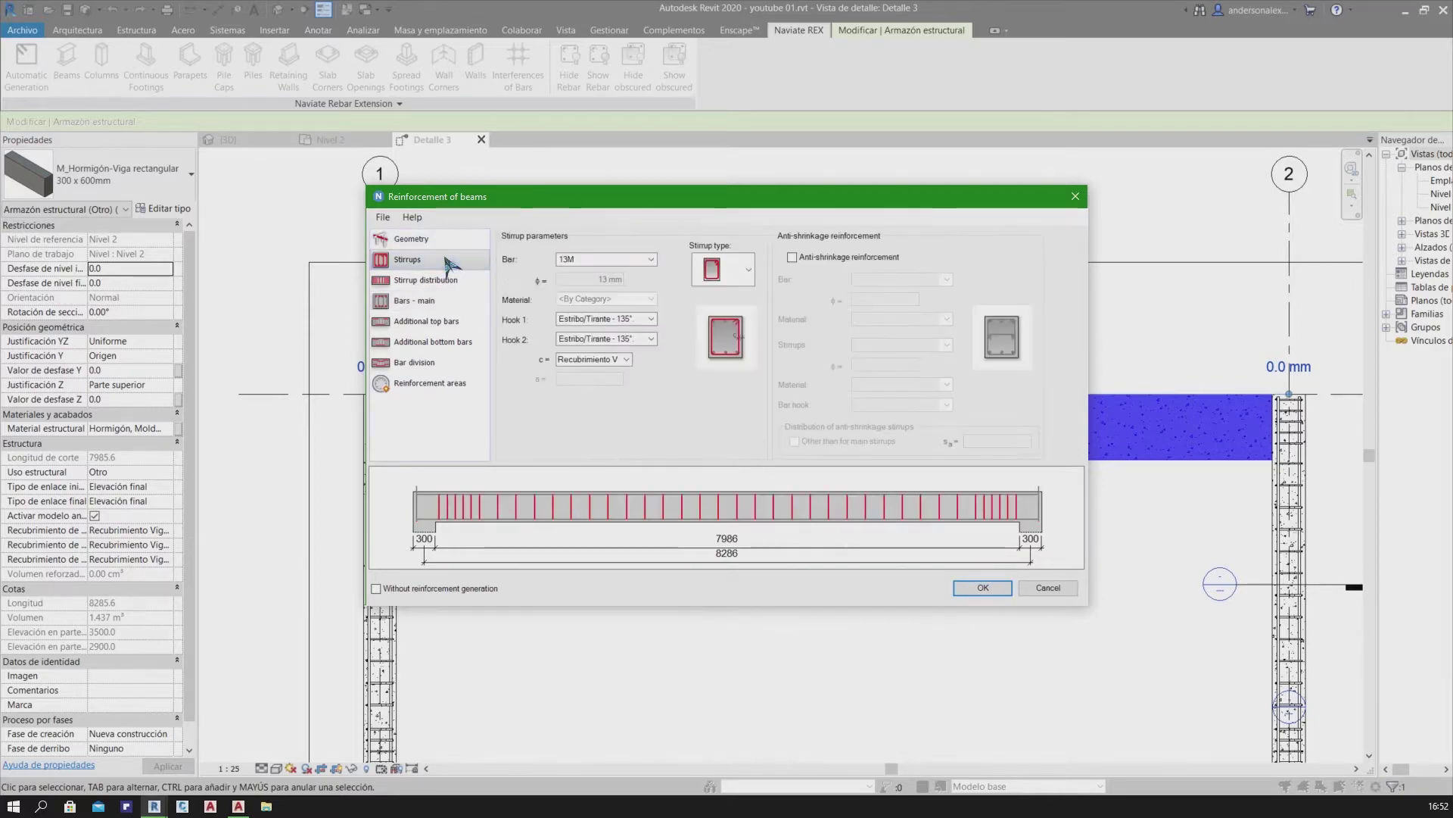
left_click(650, 259)
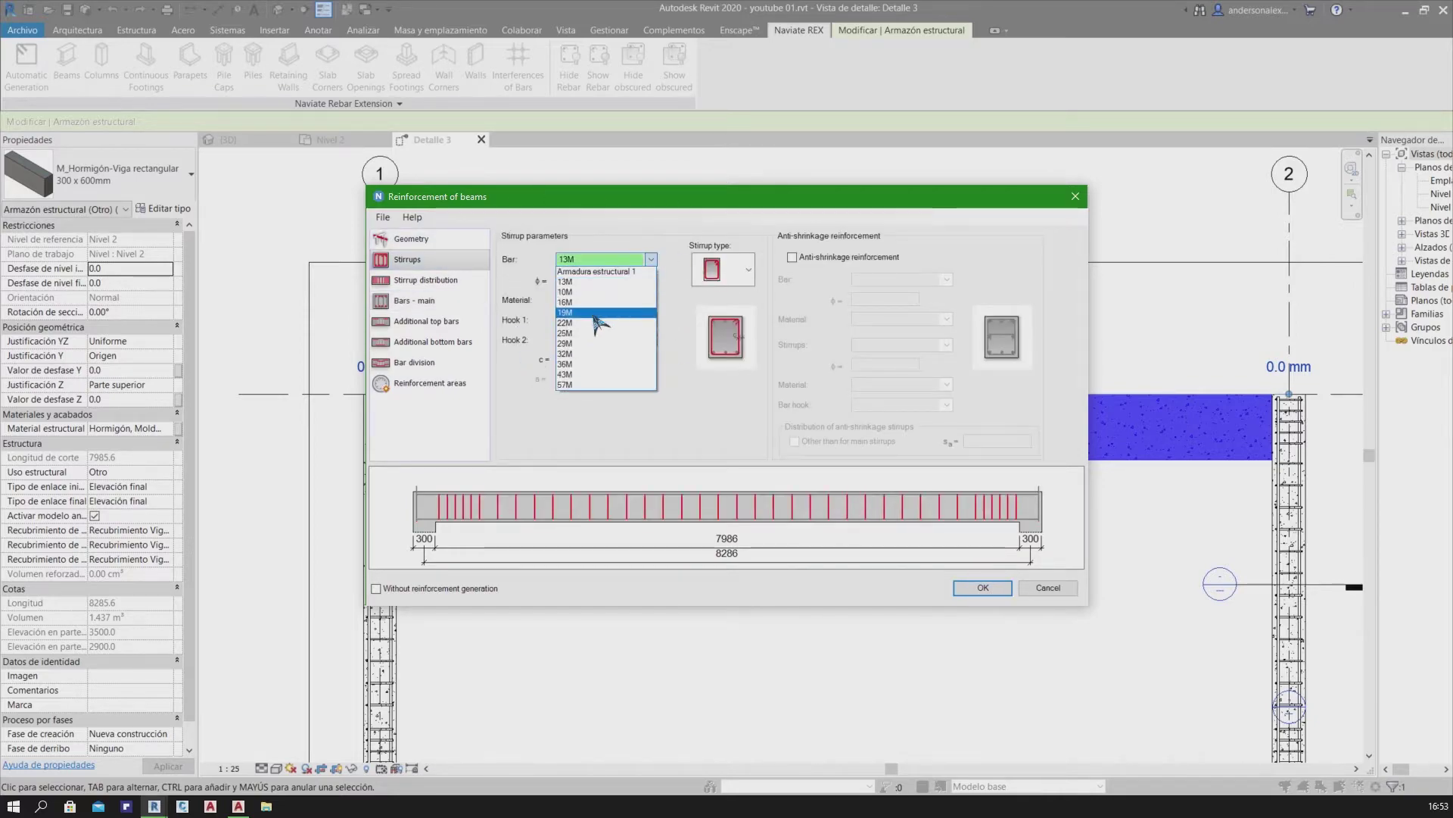
left_click(598, 323)
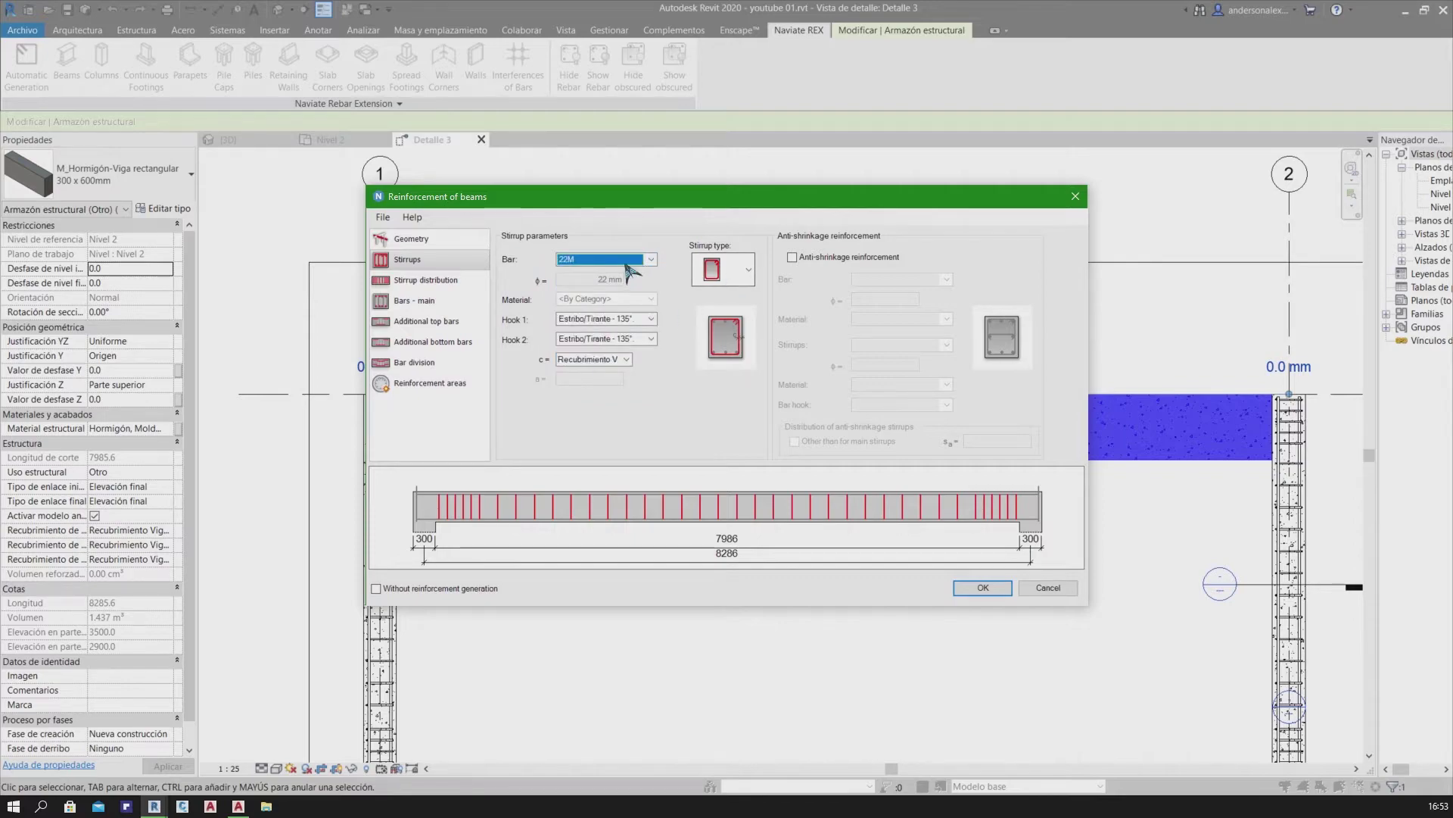
left_click(627, 263)
left_click(742, 273)
left_click(676, 280)
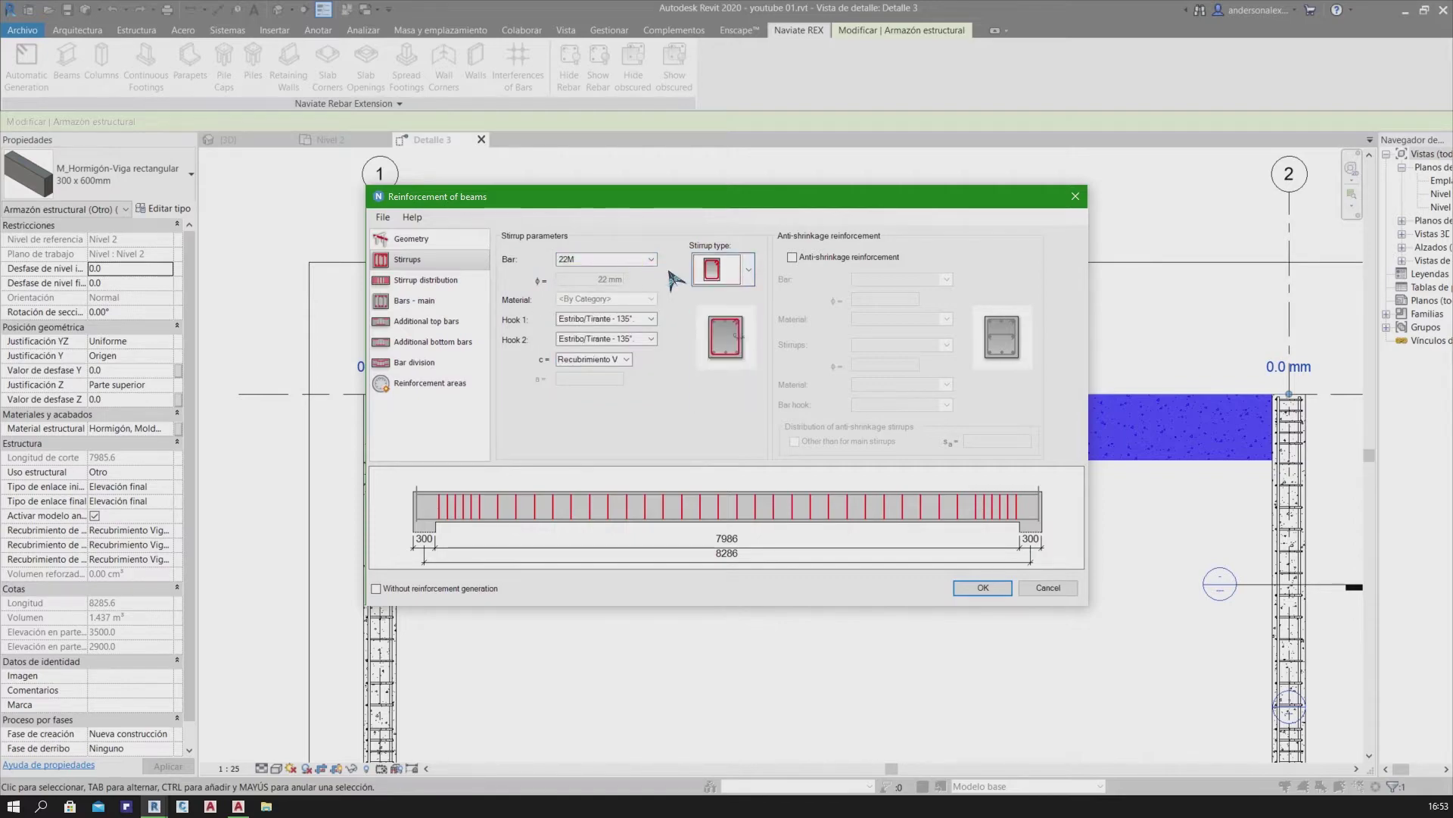
left_click(650, 259)
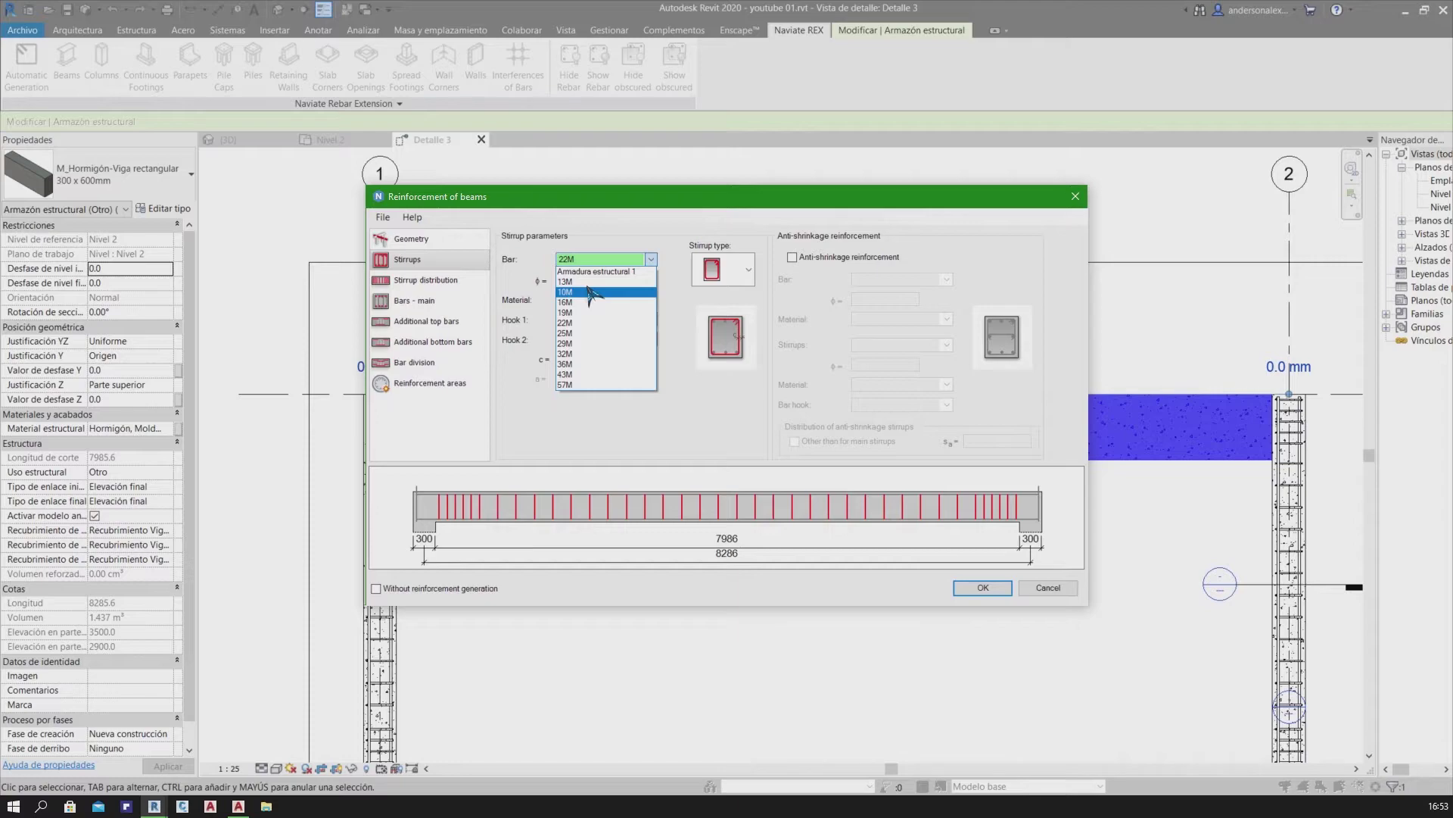
left_click(590, 292)
left_click(606, 259)
Use closed rectangular stirrups with 135° hooks and 35 mm concrete cover
left_click(602, 281)
left_click(718, 269)
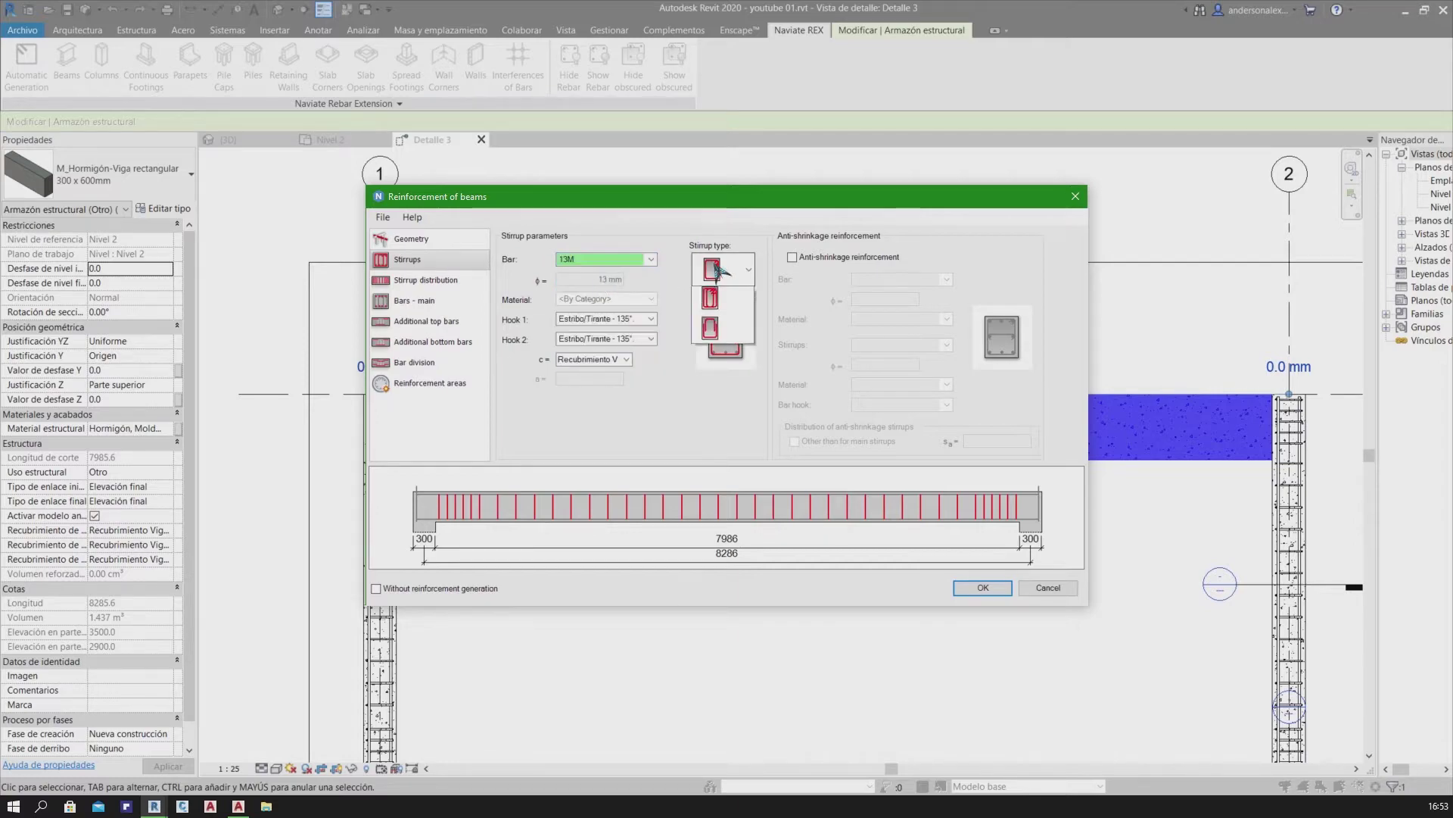
left_click(718, 306)
left_click(649, 319)
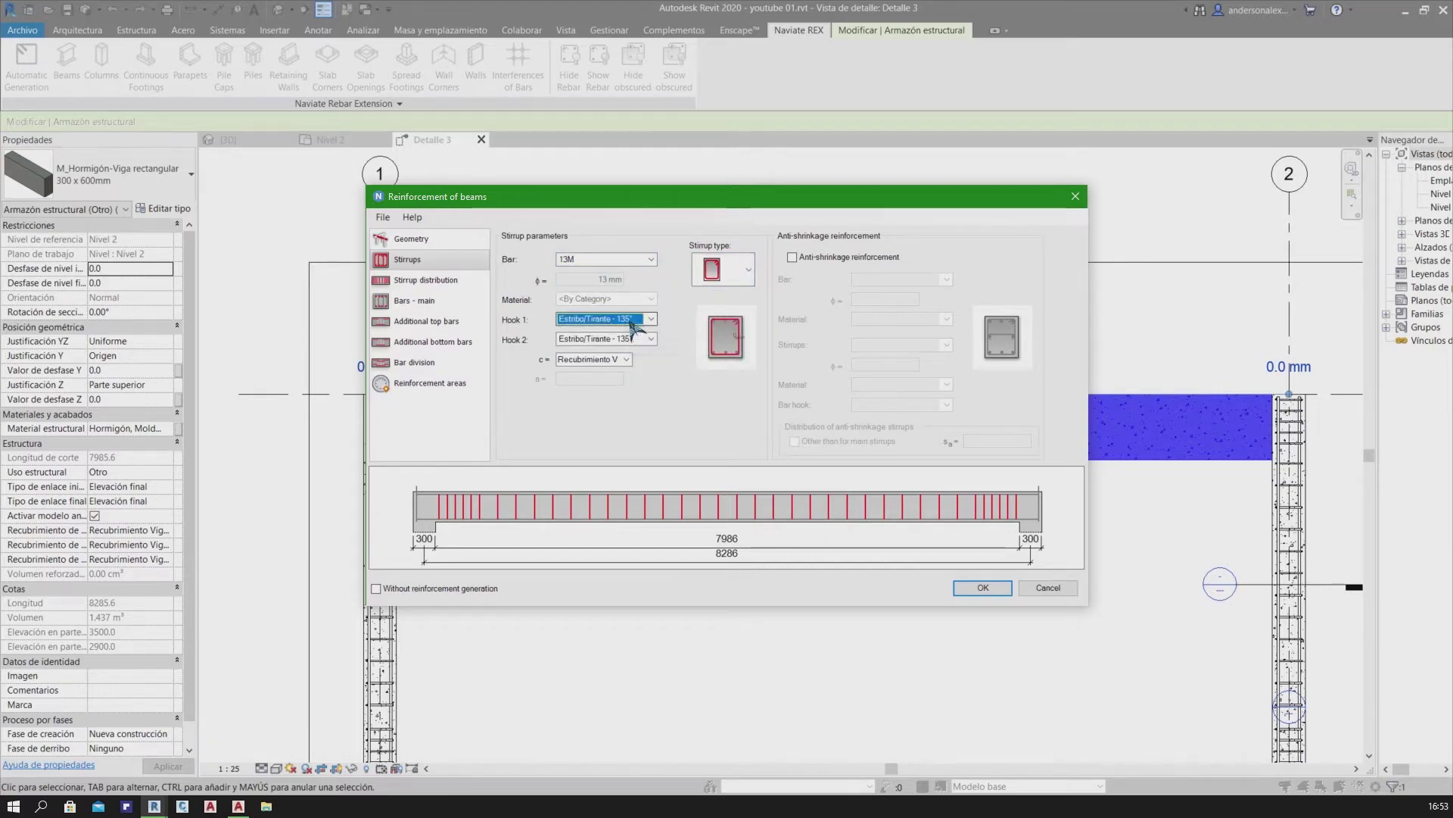
left_click(645, 339)
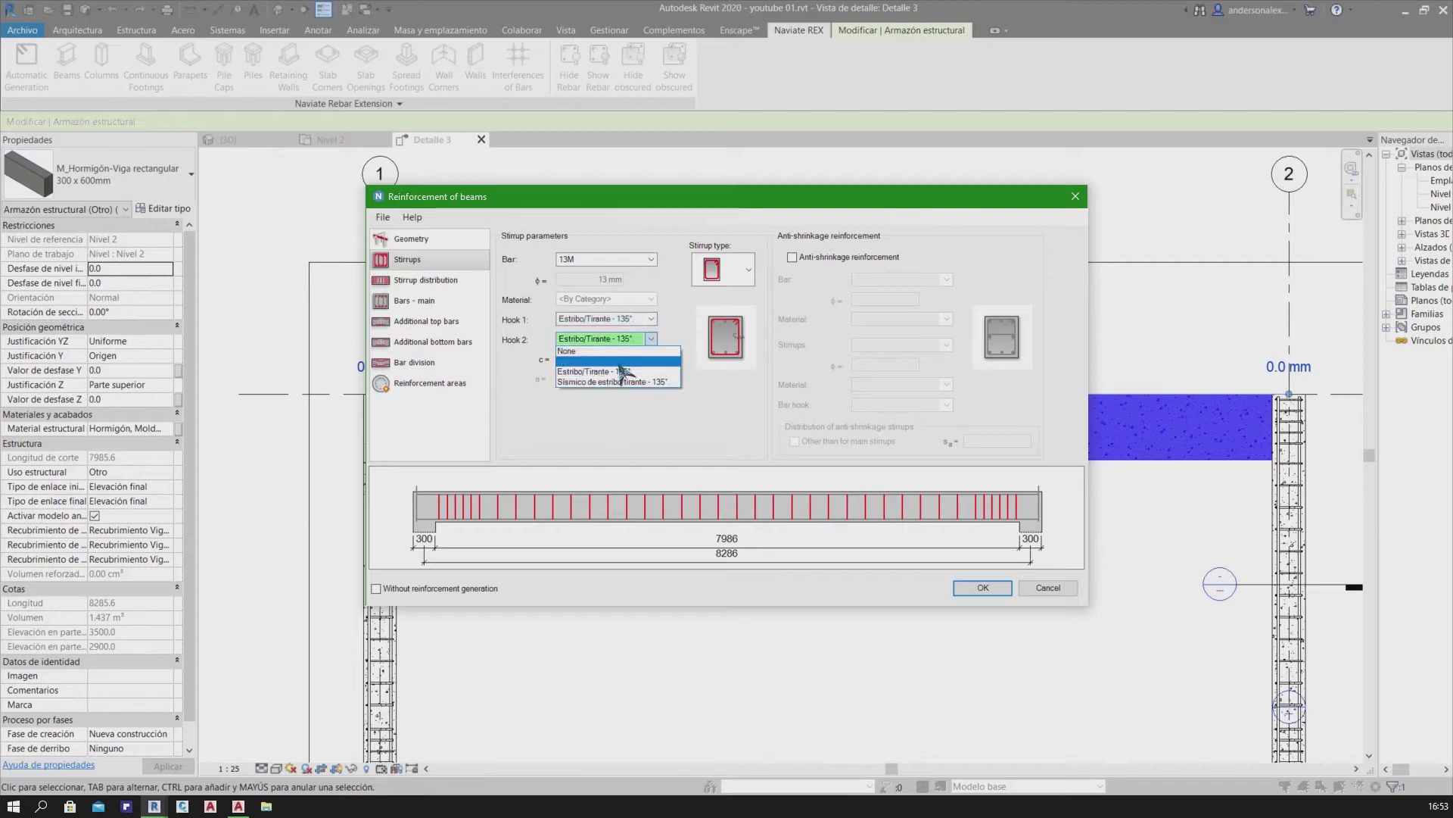
left_click(590, 358)
left_click(627, 360)
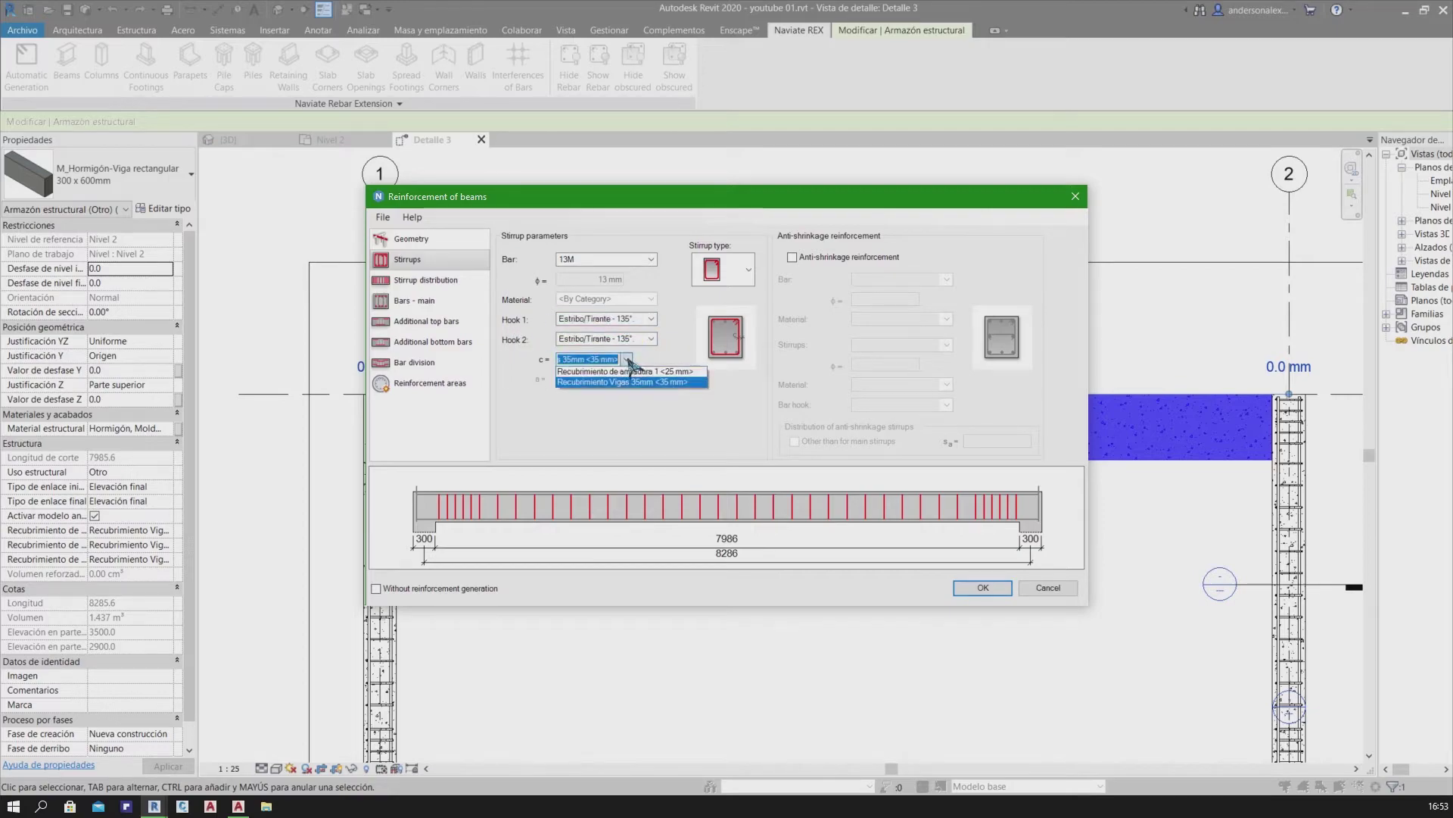
left_click(669, 382)
left_click(628, 359)
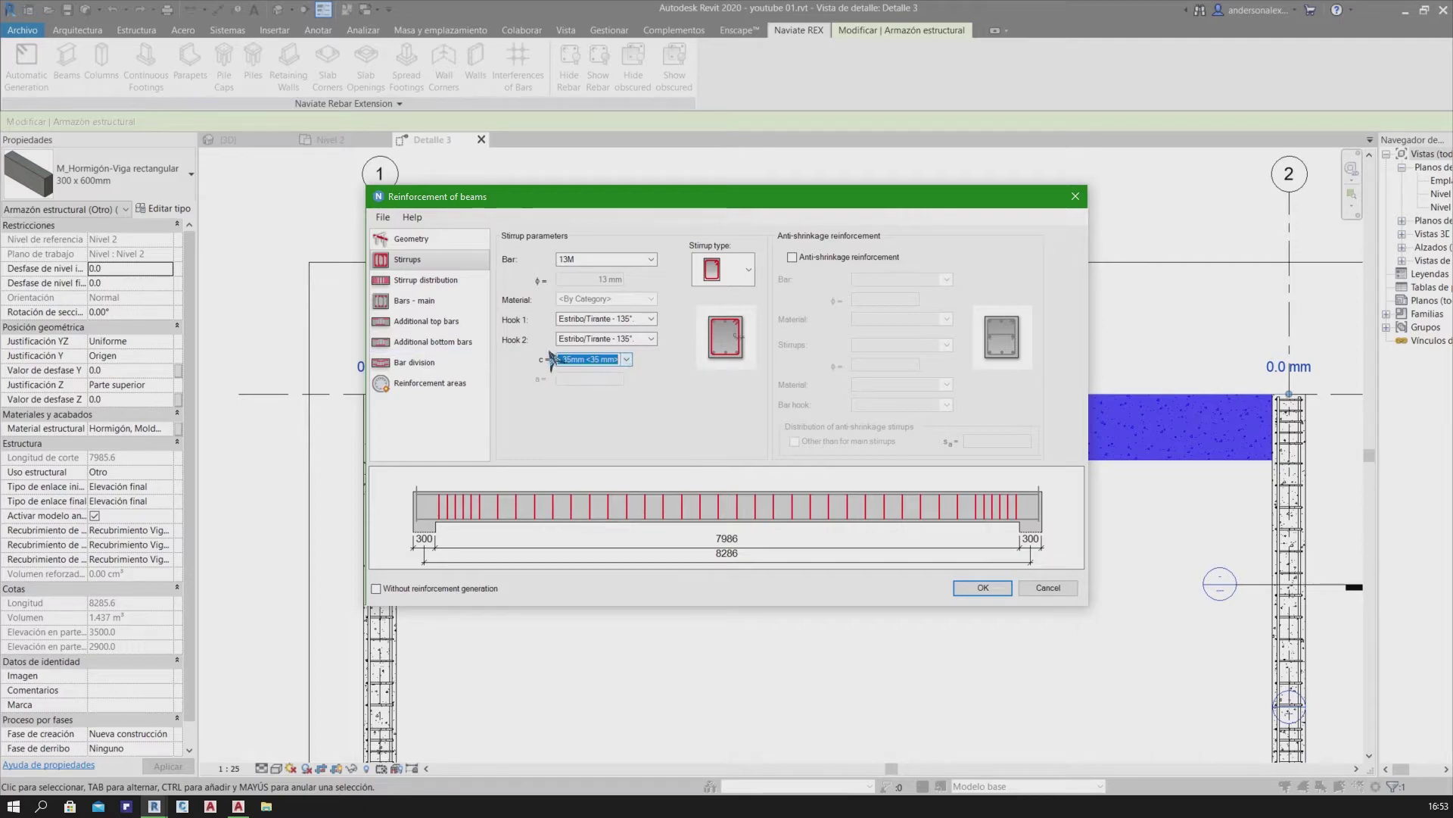
left_click(628, 360)
left_click(653, 383)
left_click(437, 280)
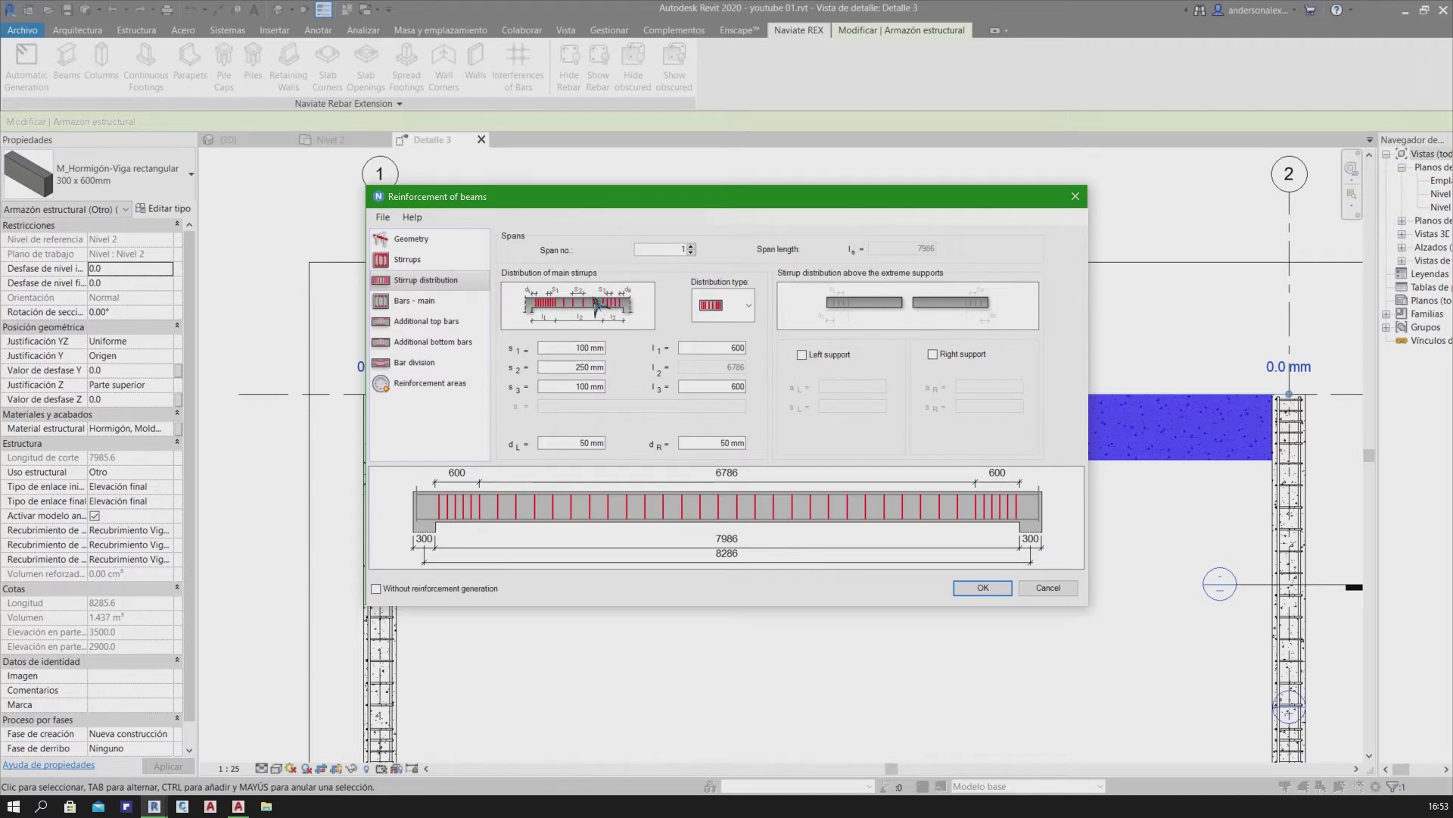
Compare the stirrup distribution layouts and settle on the three-zone layout
left_click(748, 306)
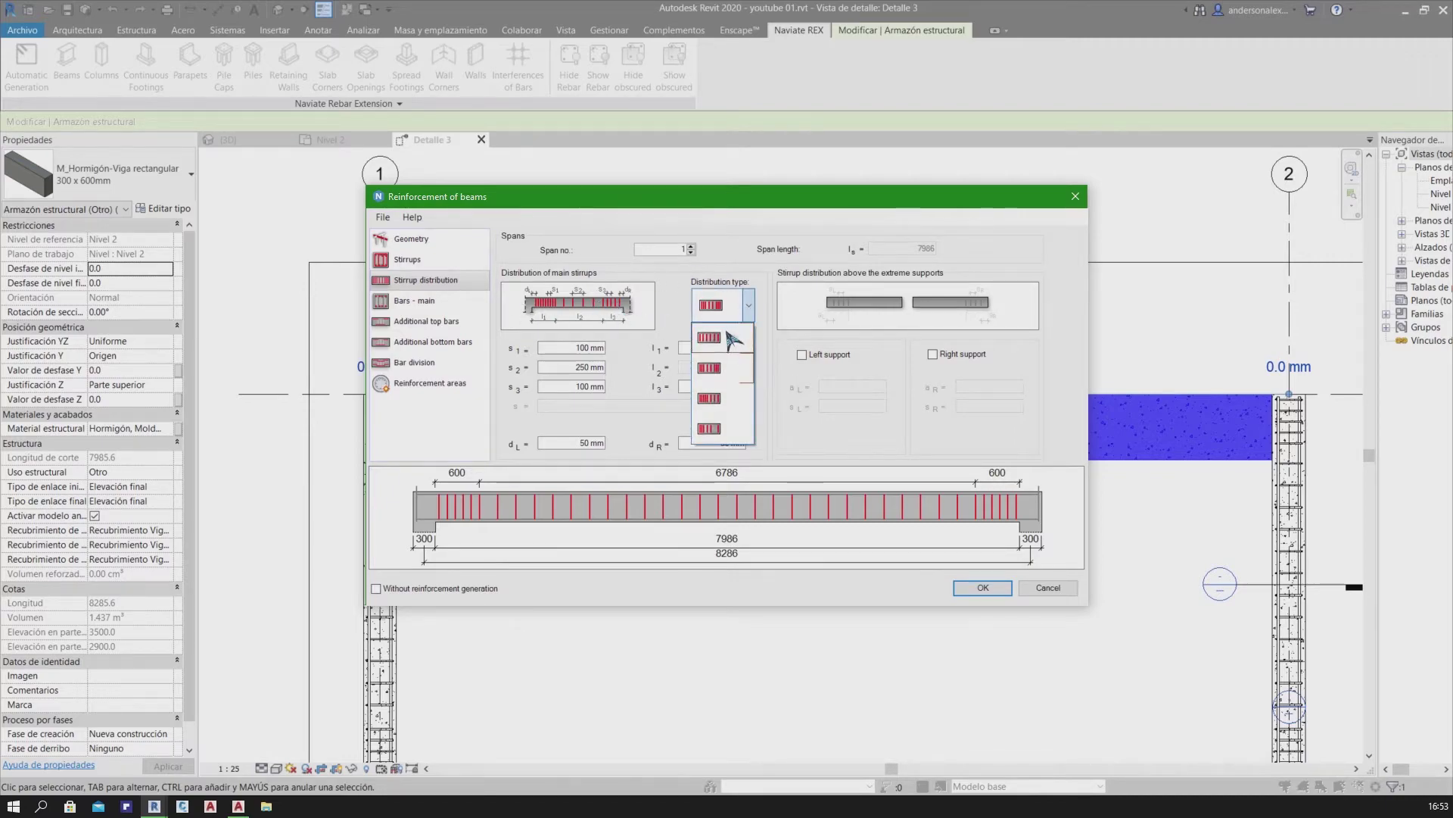
left_click(726, 368)
left_click(747, 305)
left_click(747, 368)
left_click(748, 305)
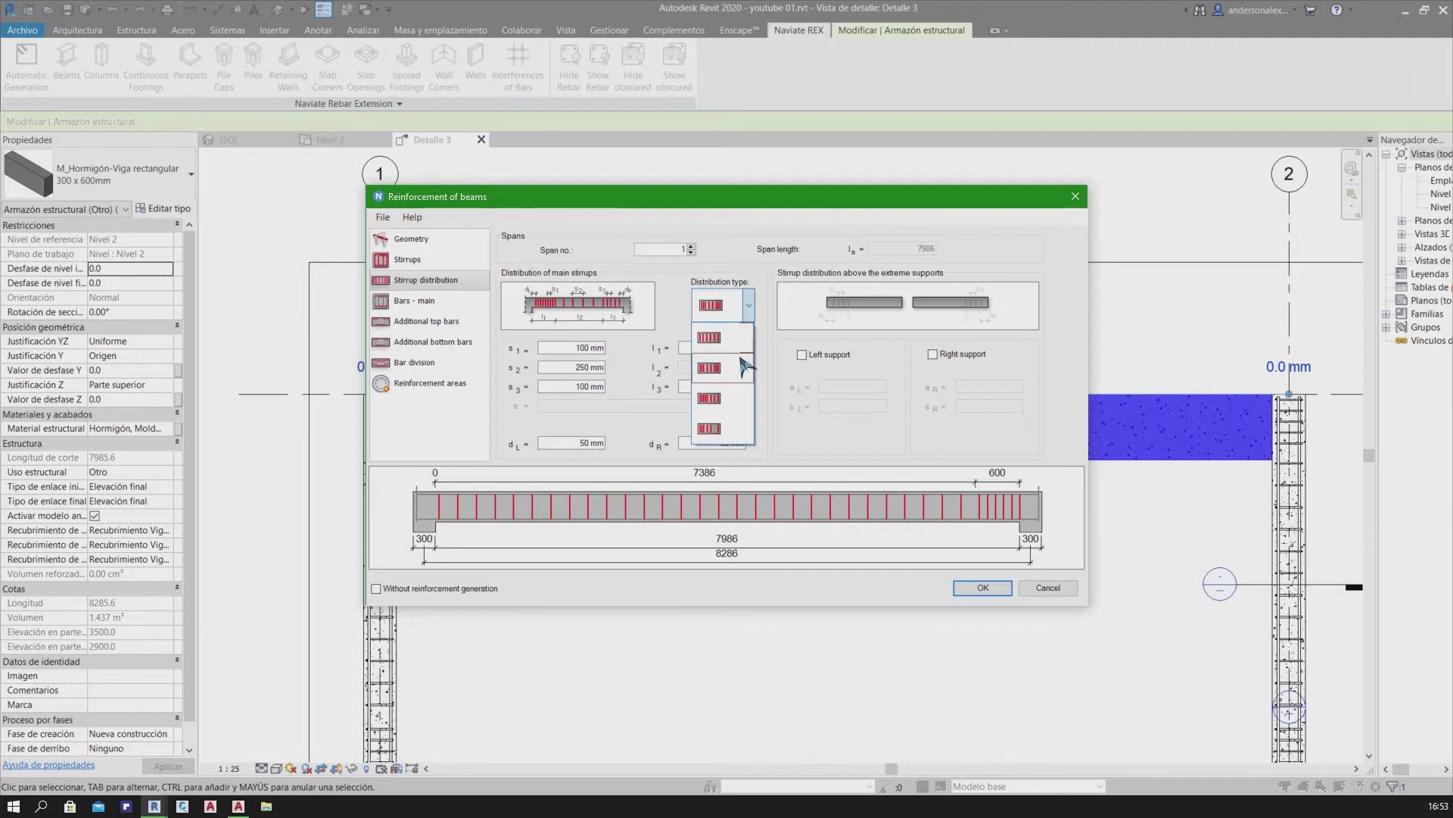
left_click(740, 399)
left_click(747, 306)
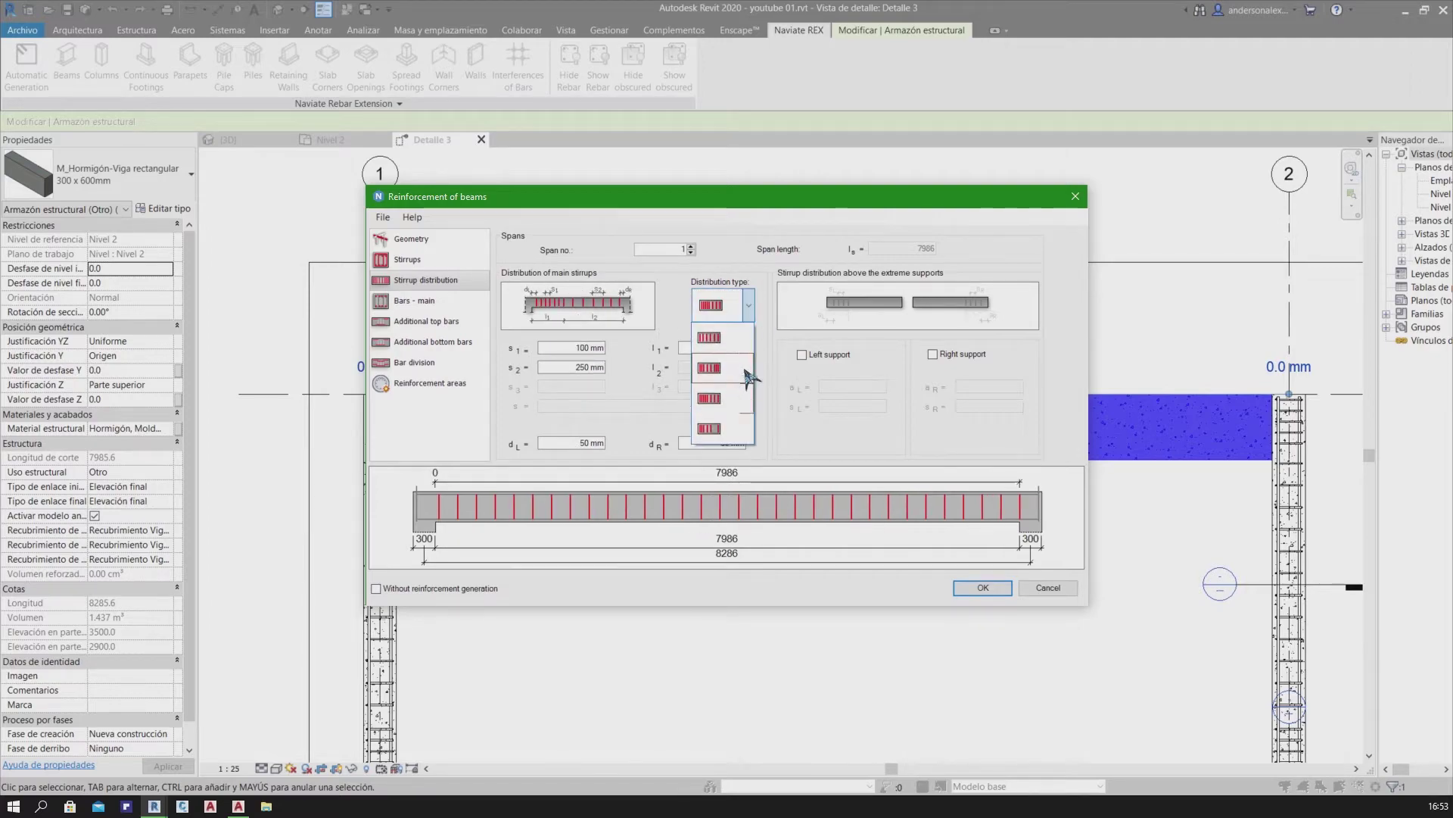
left_click(738, 380)
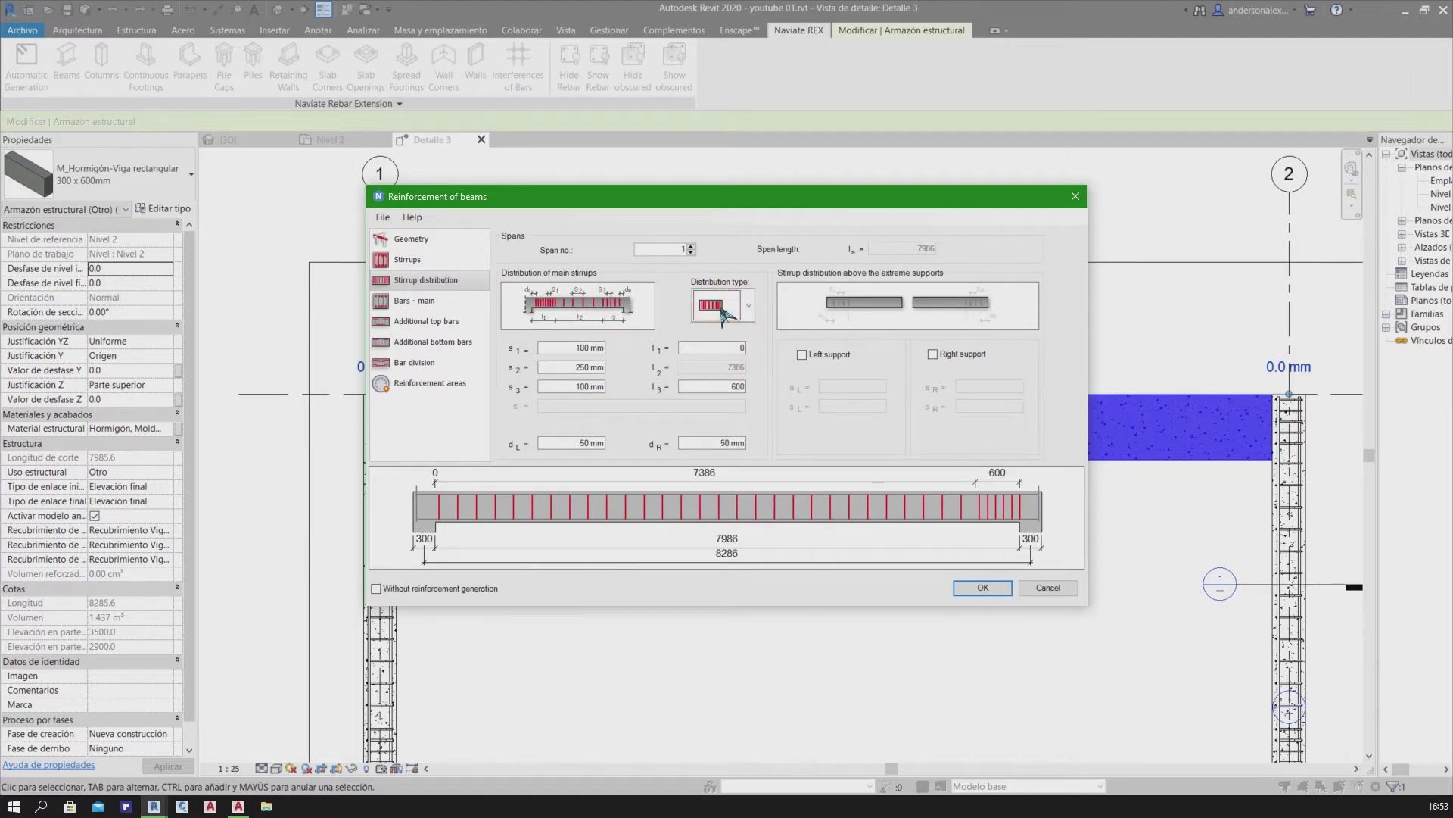
left_click(723, 310)
left_click(713, 376)
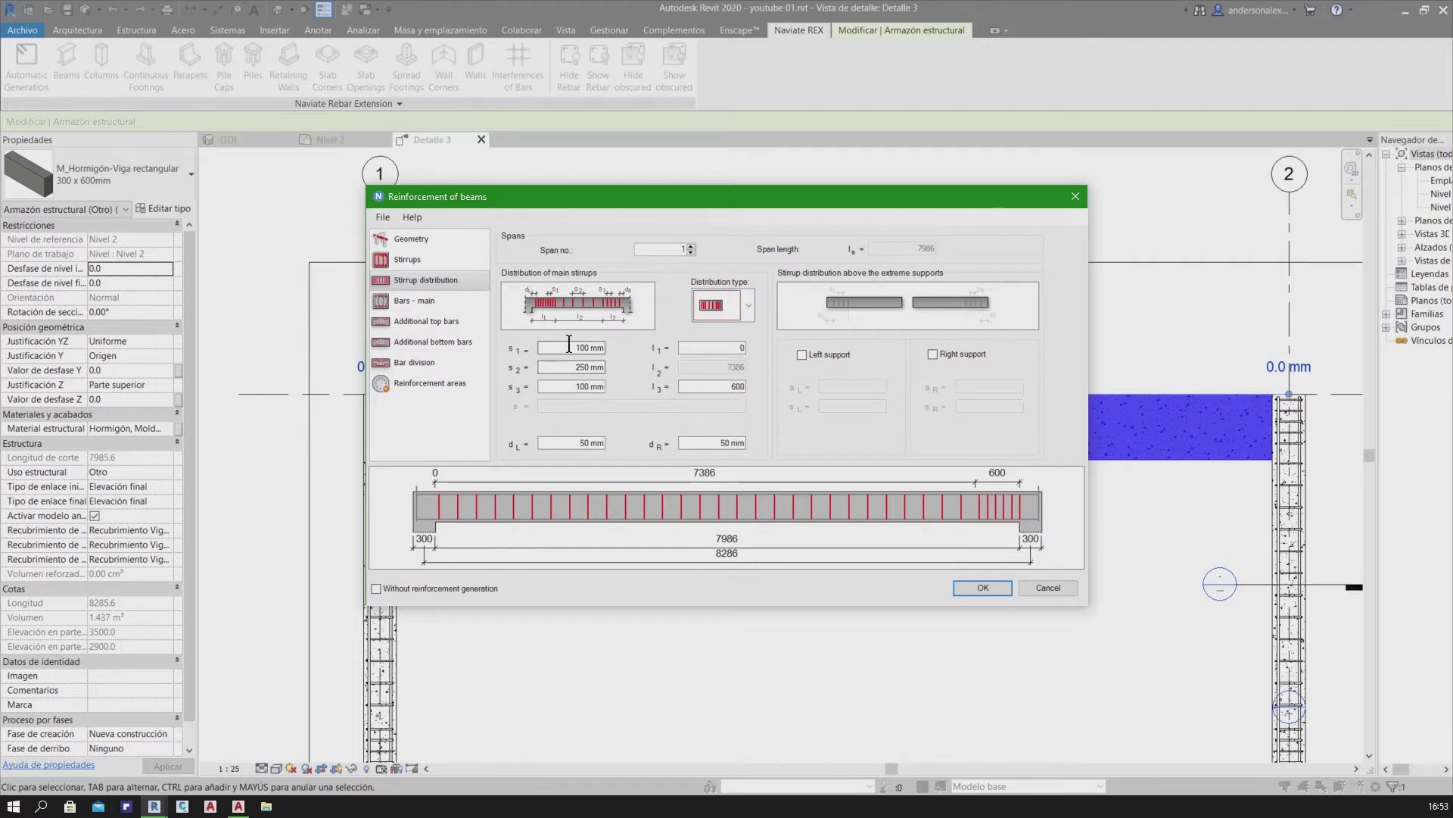
Enter 250 mm middle spacing, 100 mm end spacing and 1000 mm end-zone lengths
left_click(569, 346)
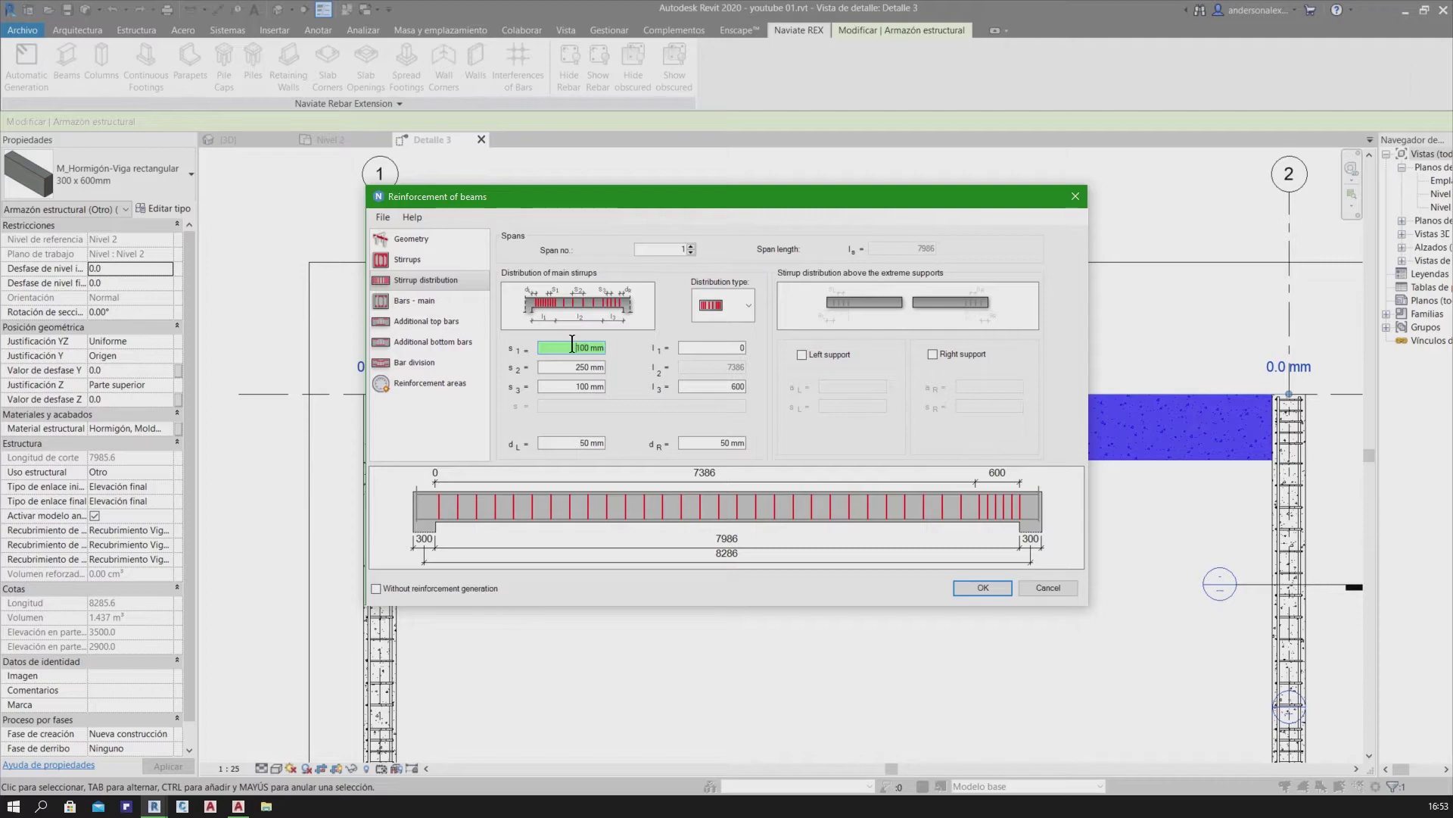
left_click(721, 349)
type("1")
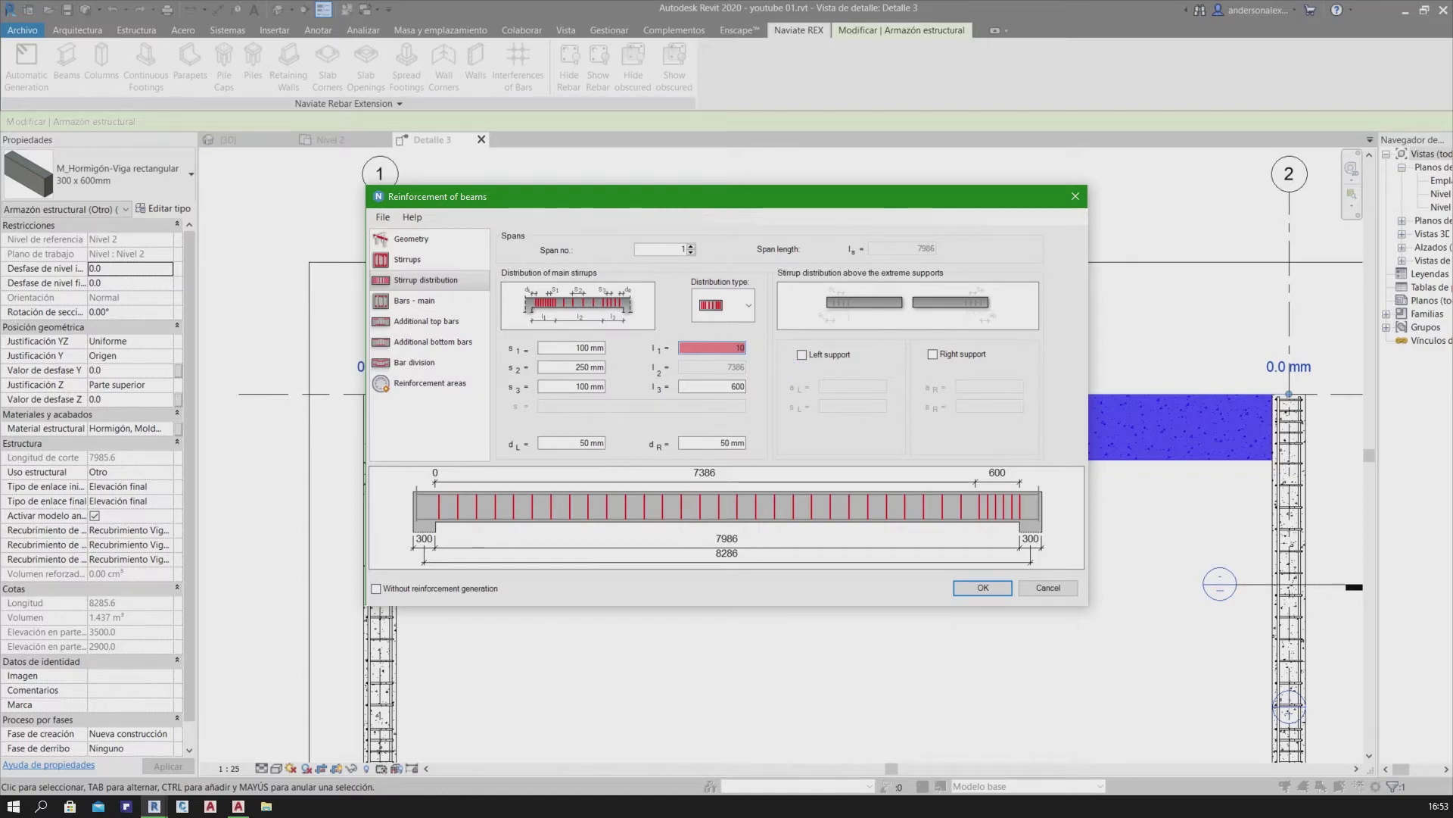
type("00")
left_click(595, 366)
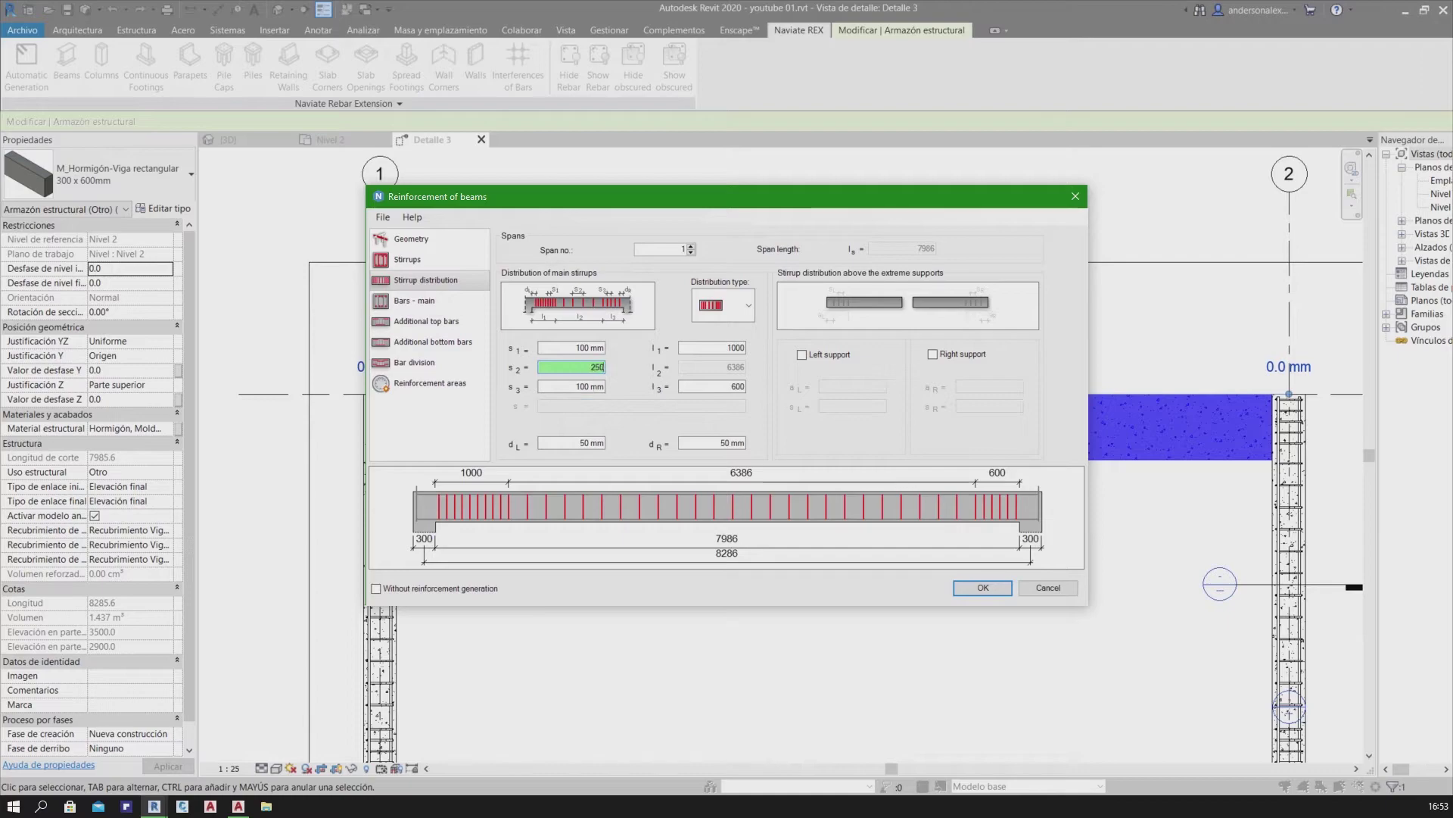
left_click(693, 386)
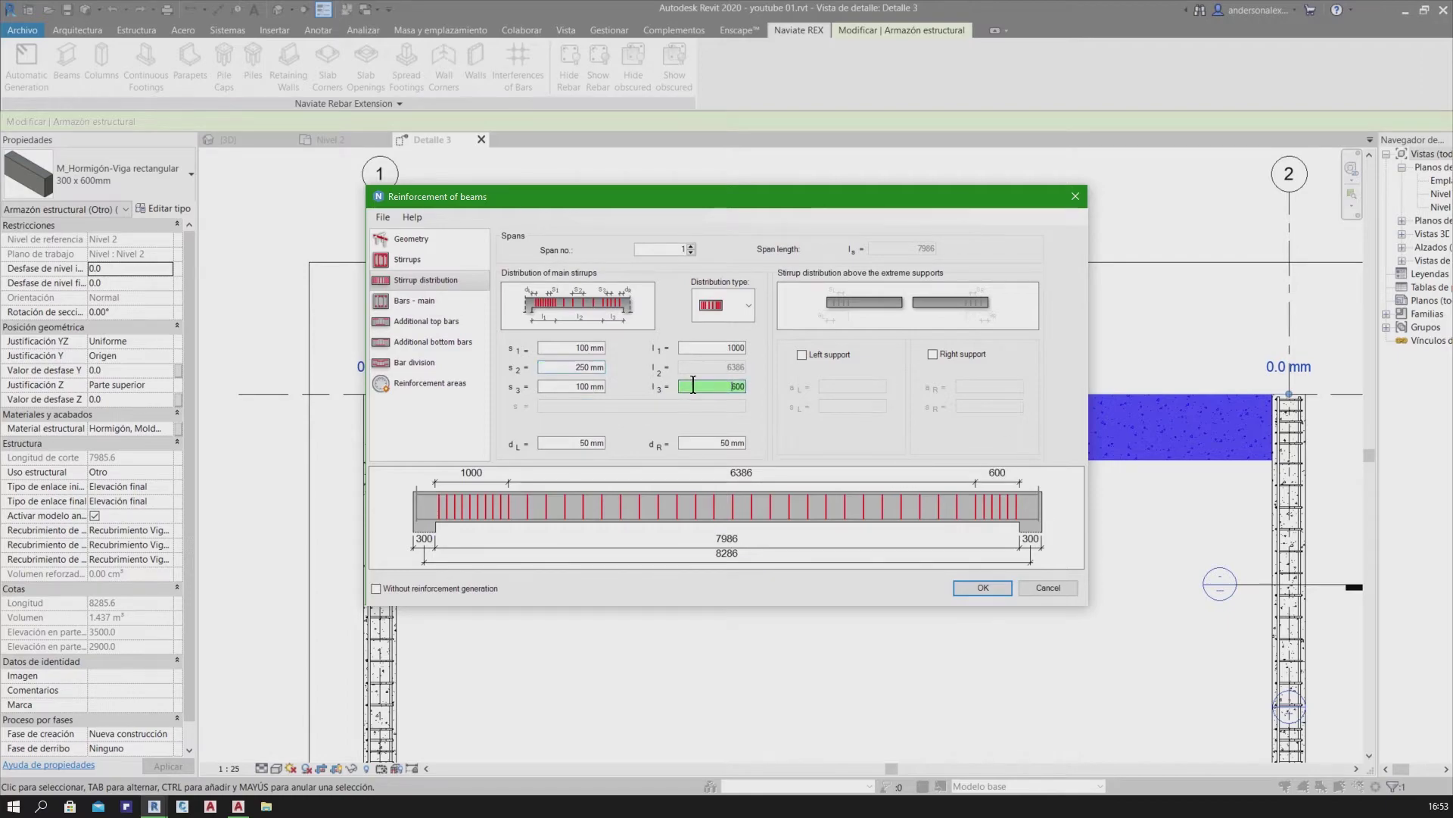
double_click(587, 387)
left_click(714, 387)
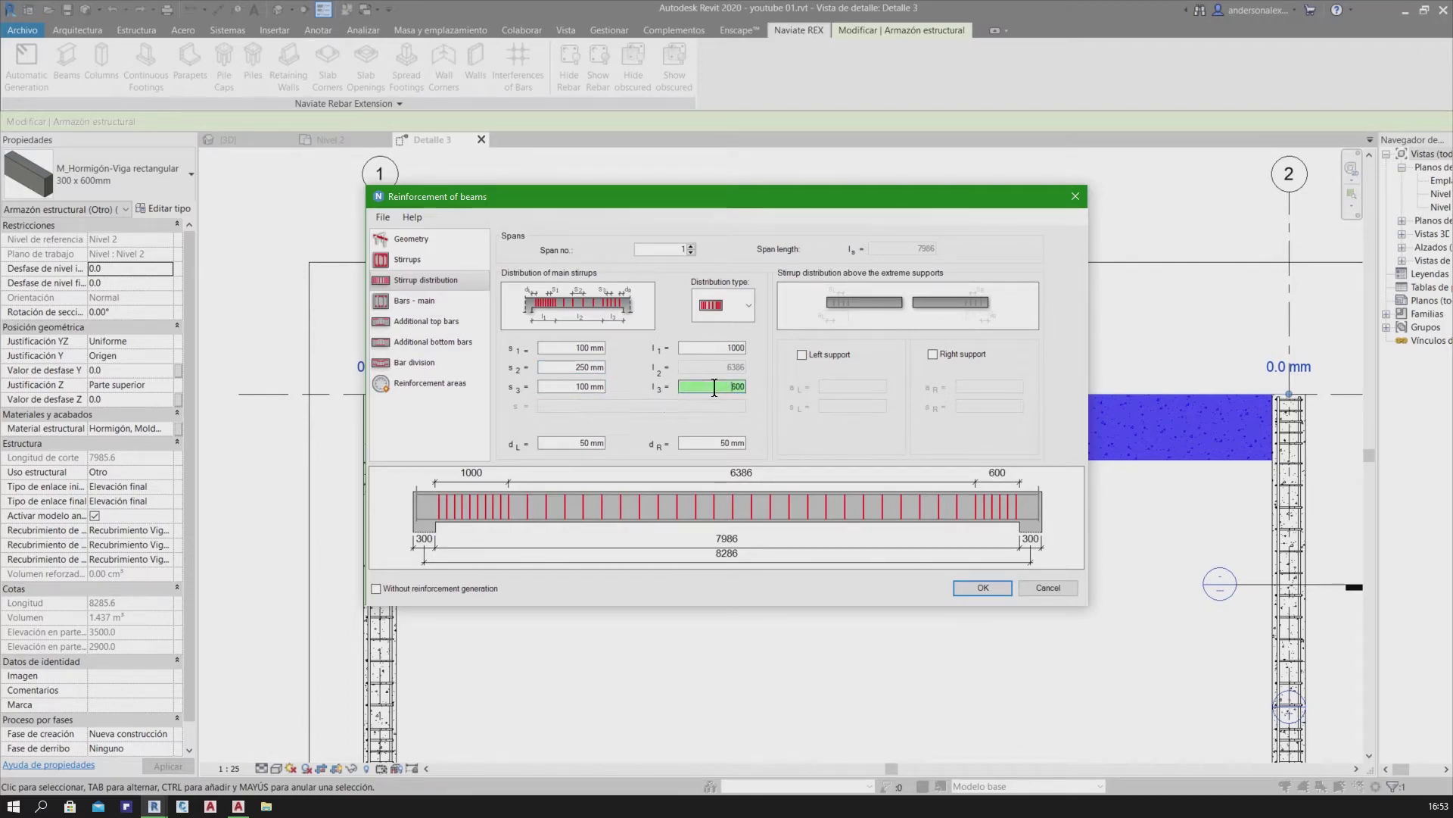
type("1000")
left_click(578, 443)
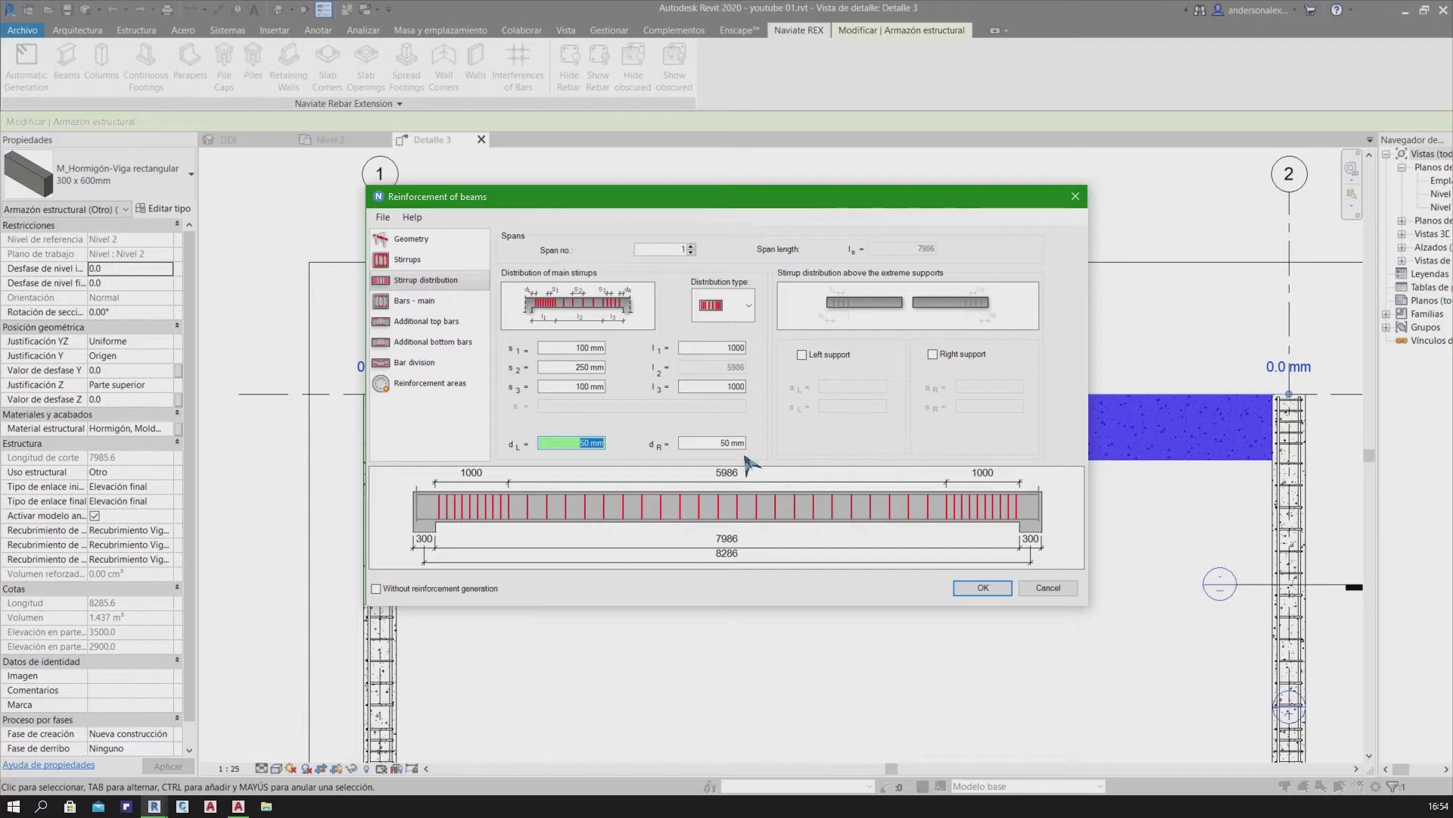
Keep two 22M main bars top and bottom with no hooks, reviewing anchorage lengths
left_click(446, 301)
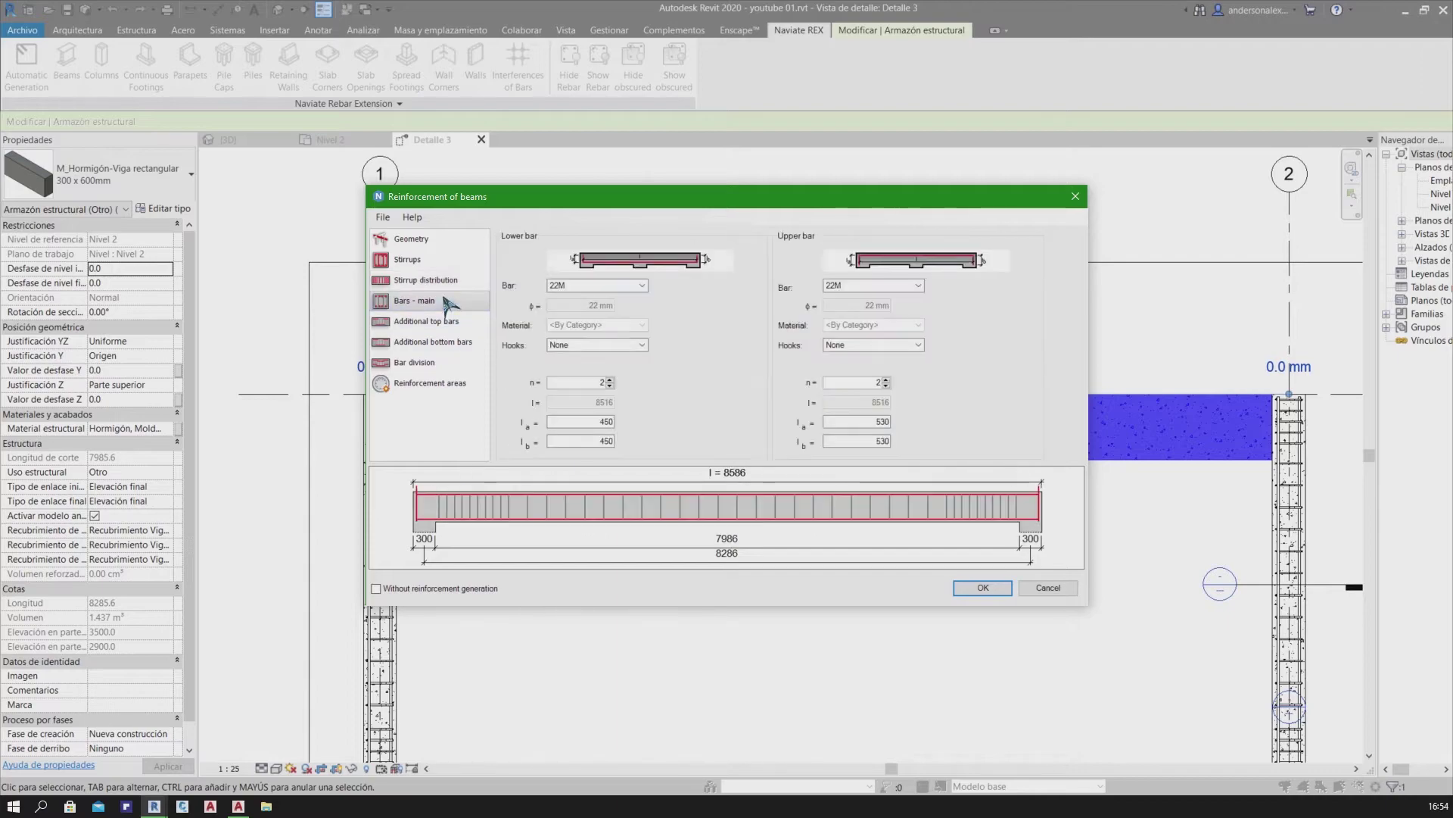
left_click(642, 286)
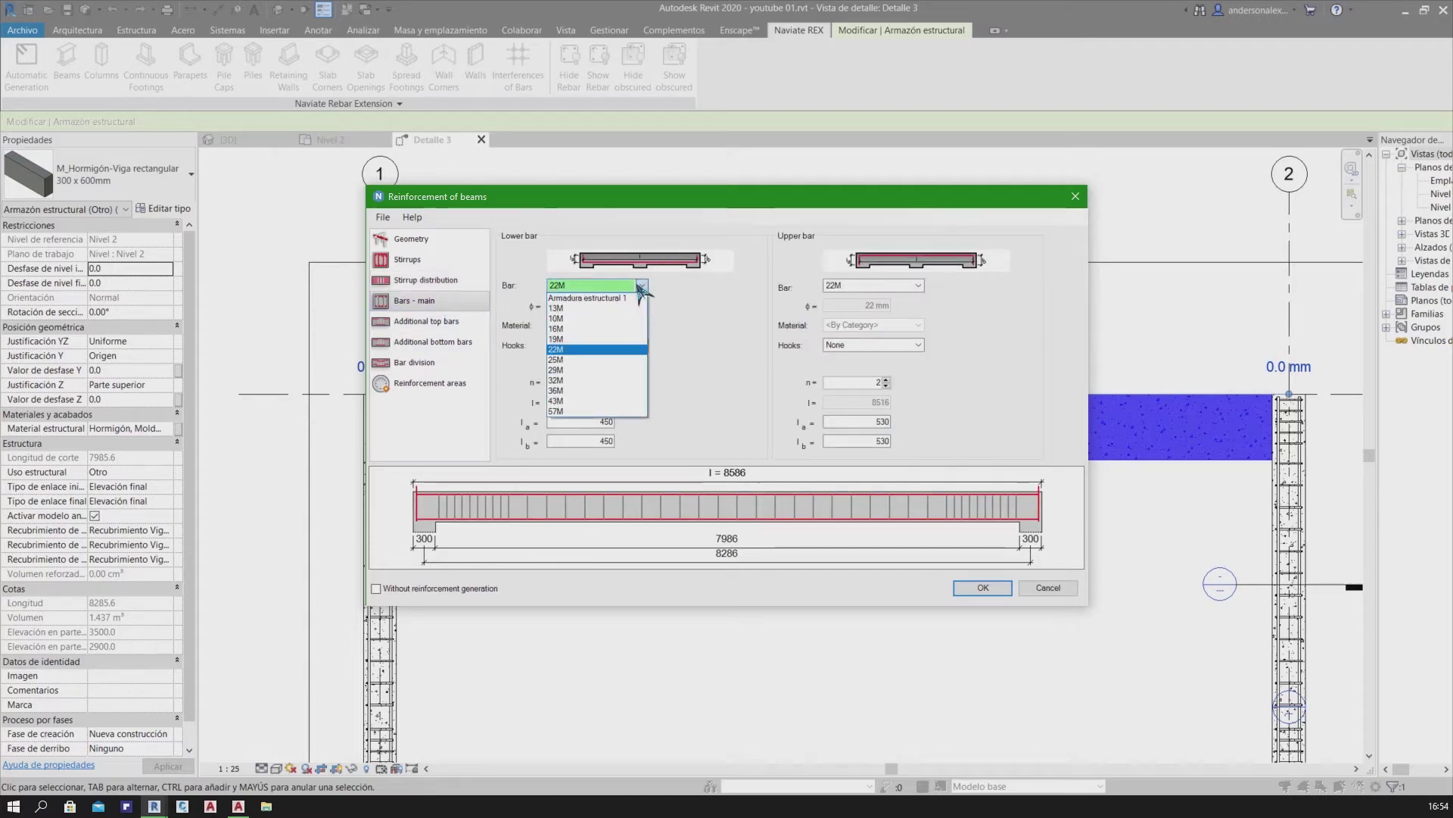
left_click(584, 351)
left_click(901, 286)
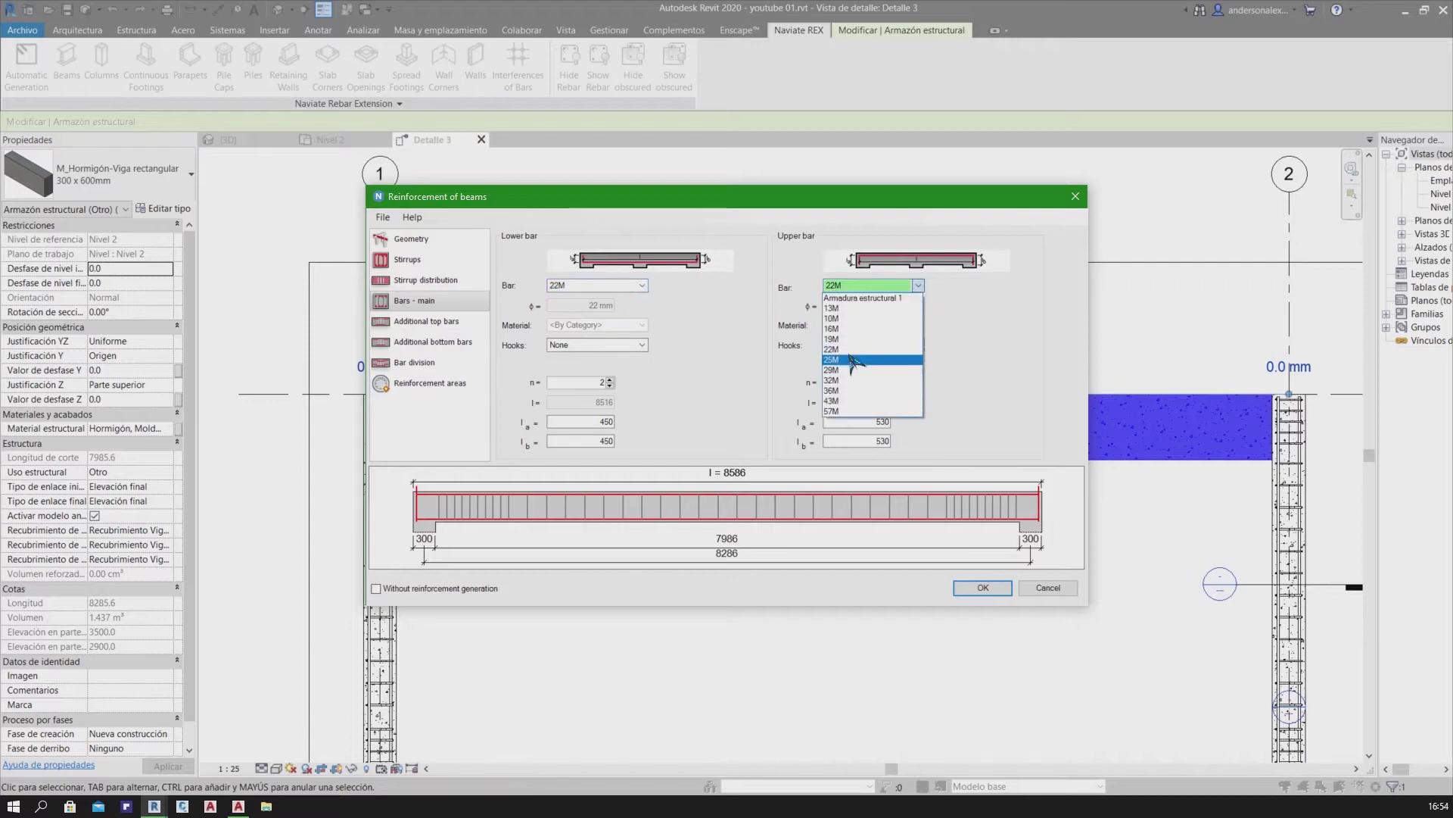
left_click(566, 347)
left_click(760, 367)
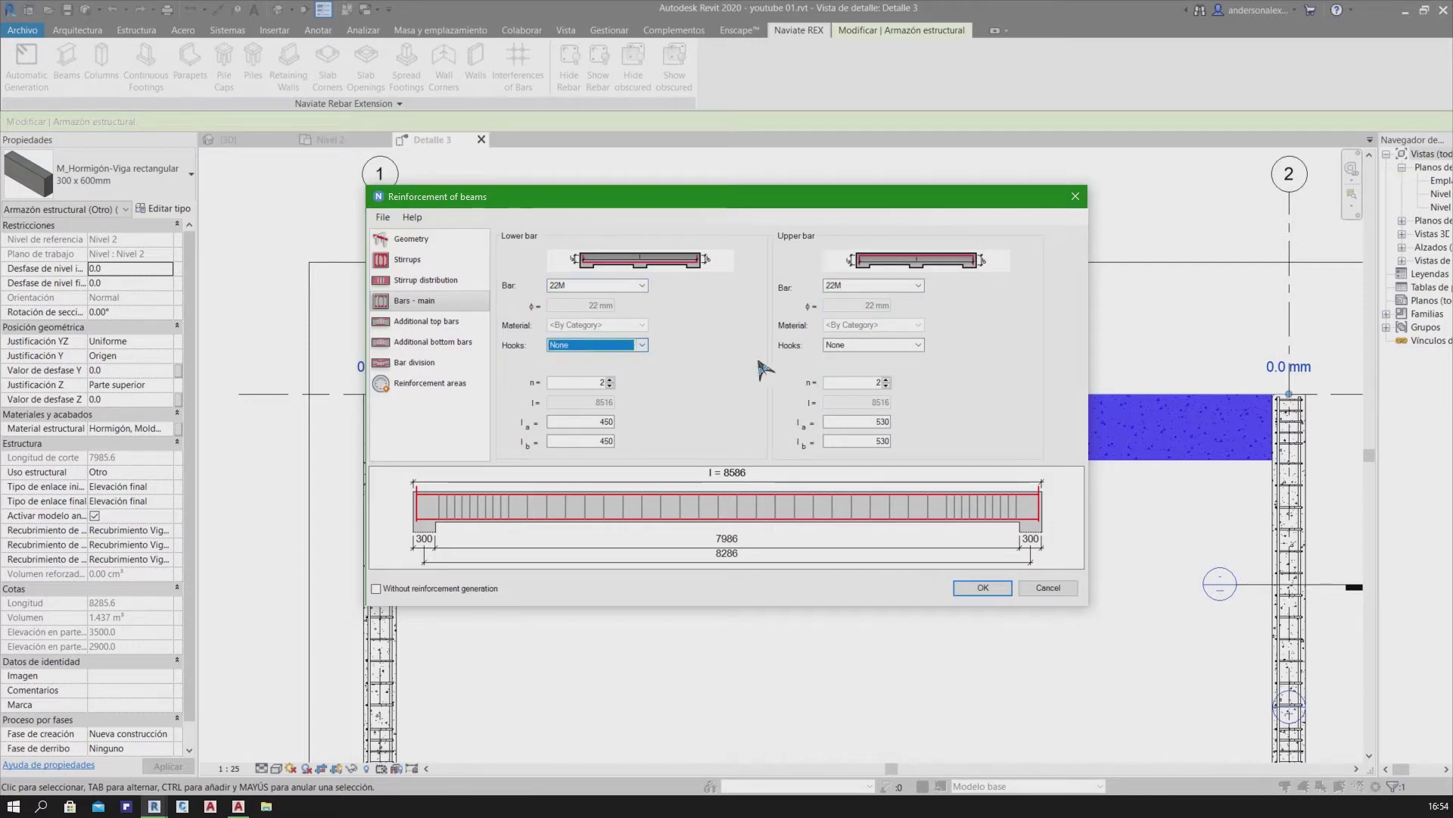
left_click(589, 423)
key("Tab")
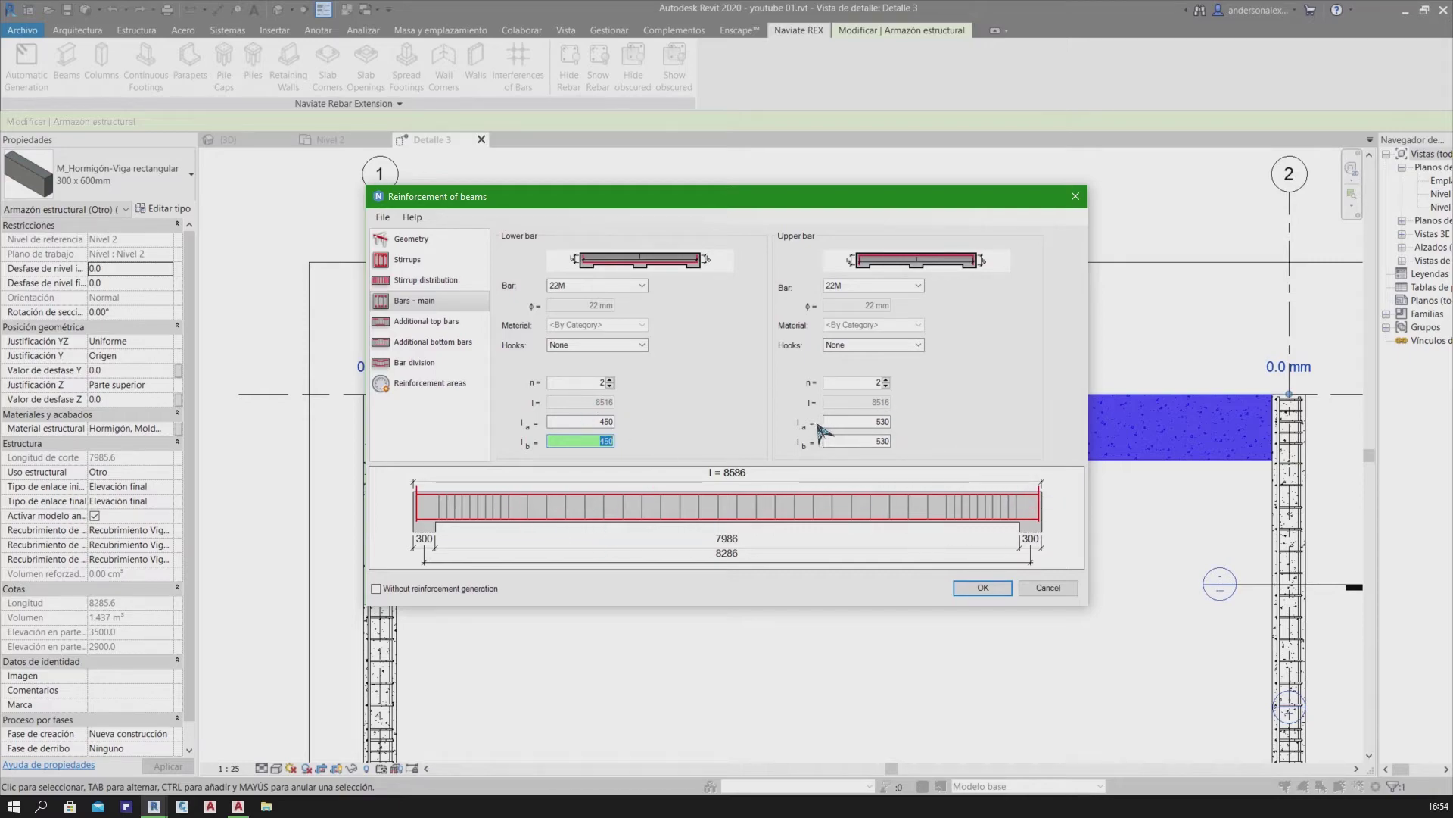
left_click(424, 321)
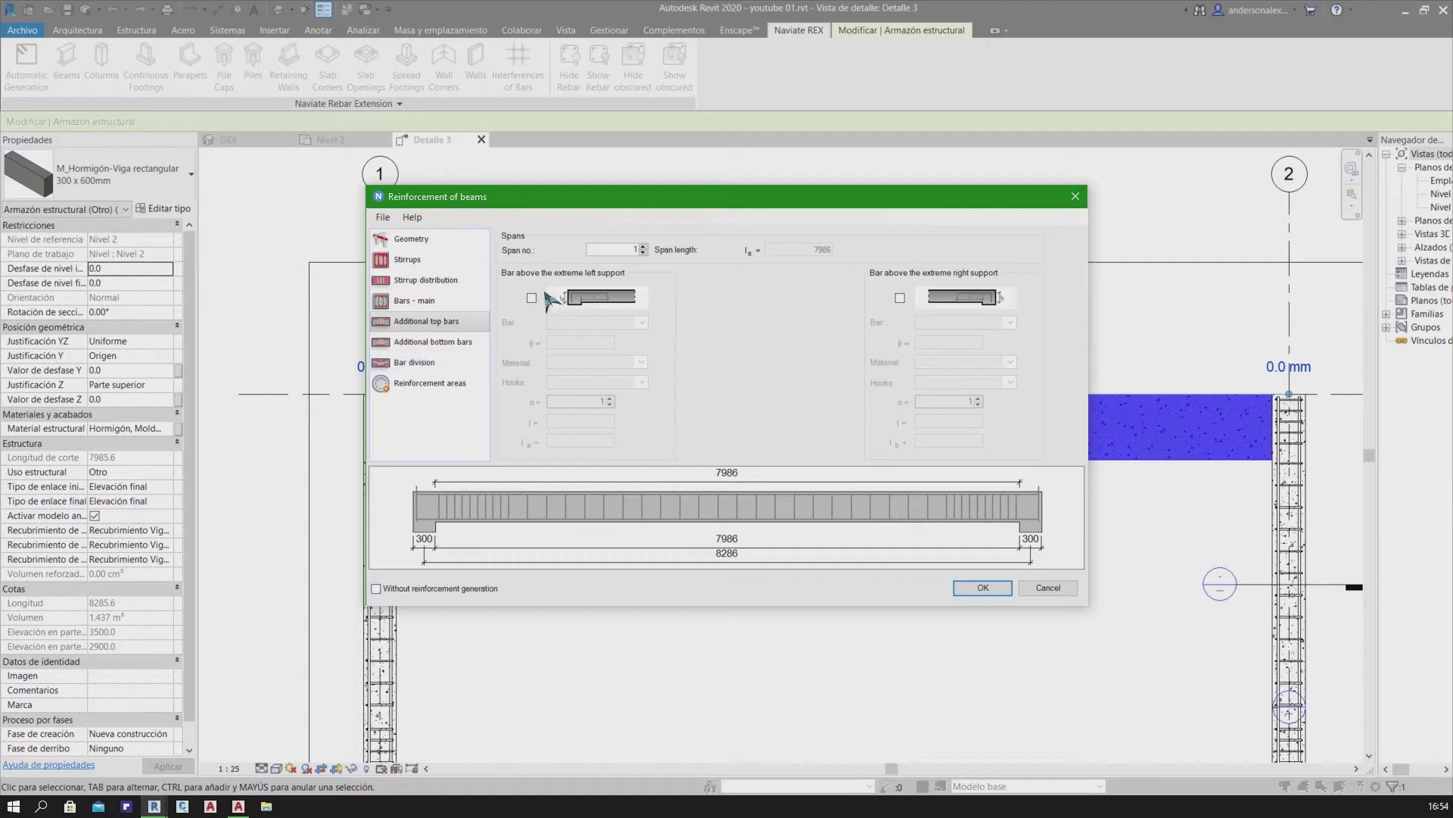
Add an extra Armadura estructural 1 top bar over the right support only
left_click(532, 297)
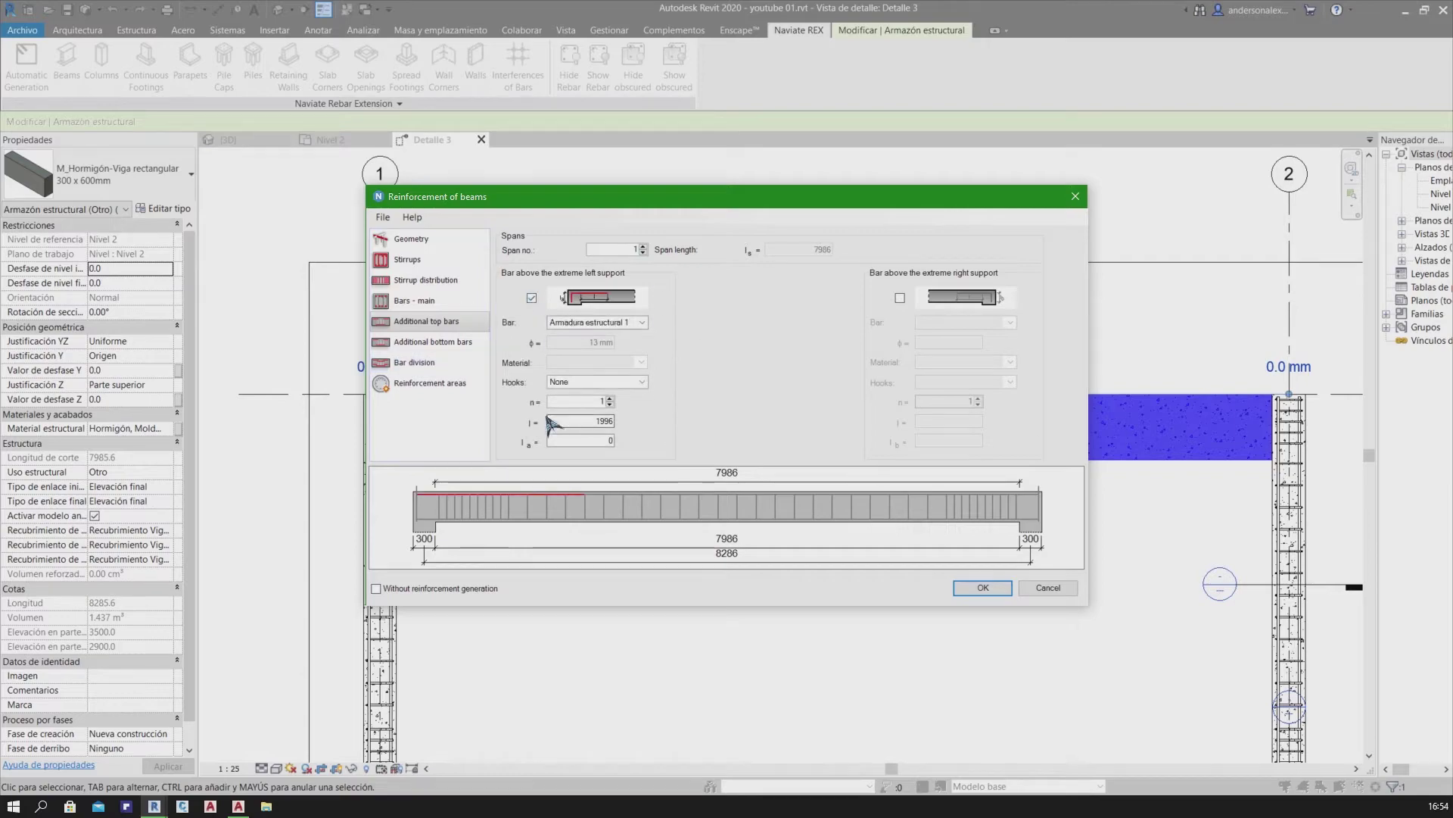
left_click(531, 297)
left_click(899, 298)
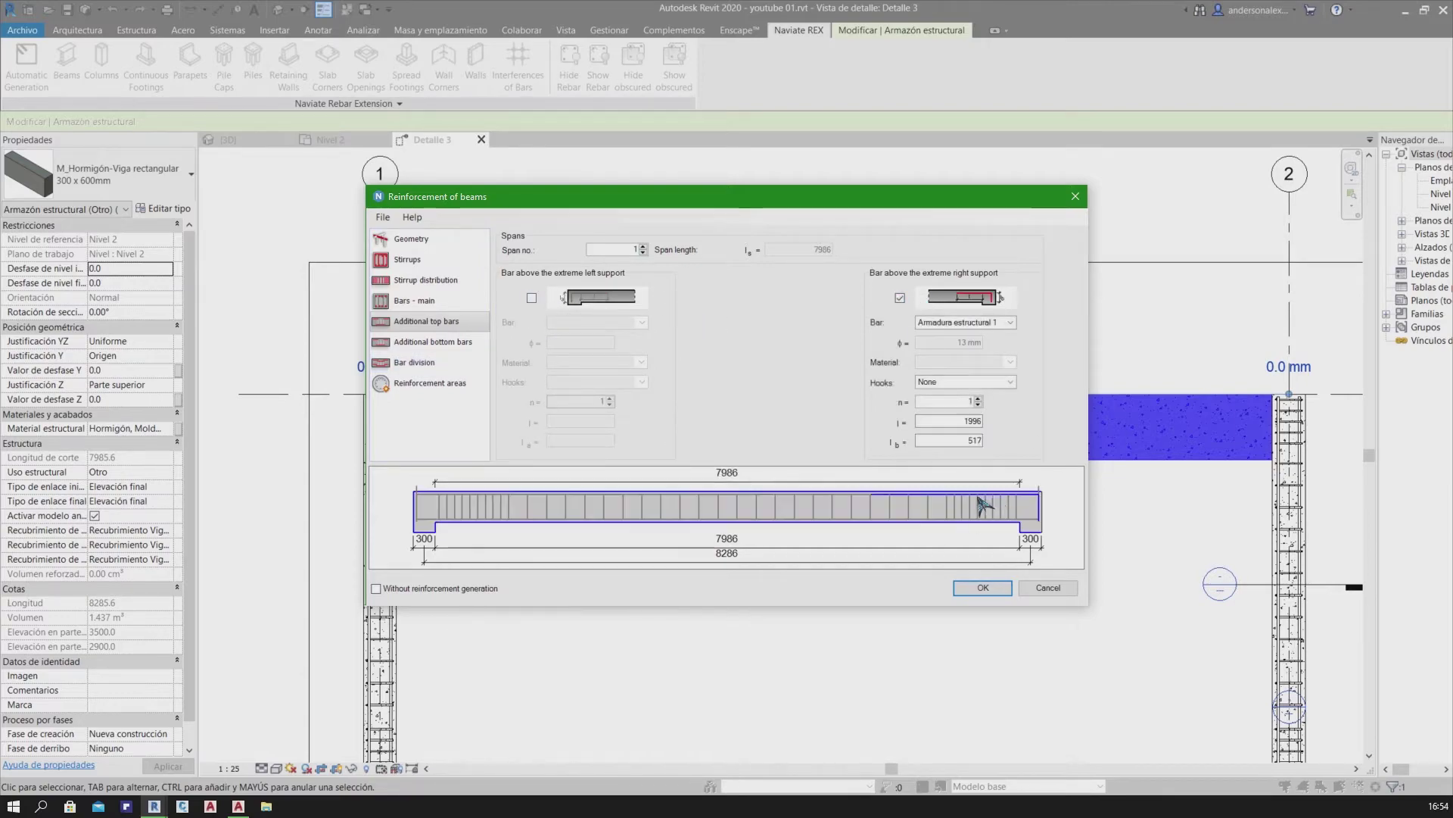
left_click(1009, 323)
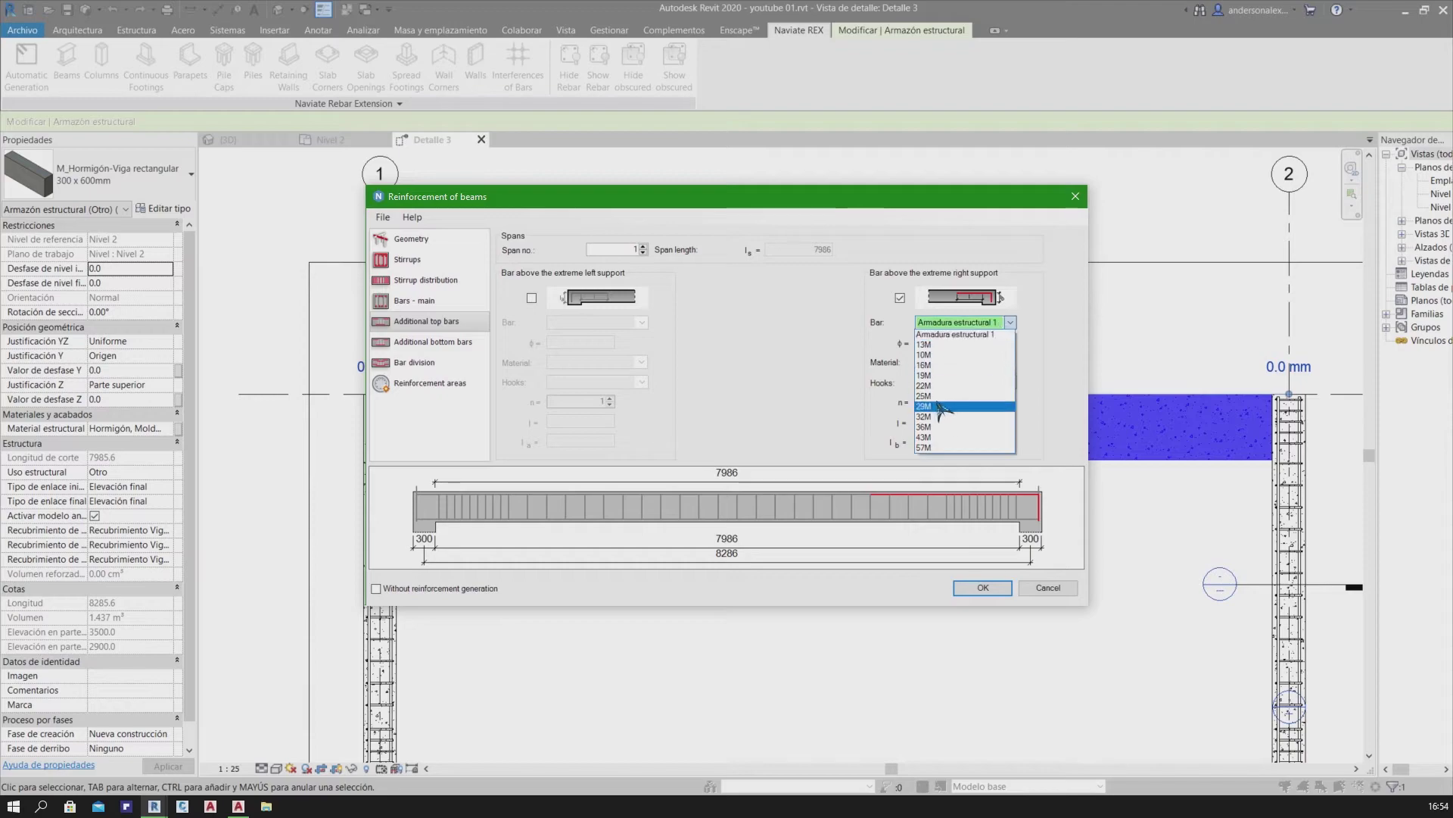
left_click(1007, 324)
left_click(976, 383)
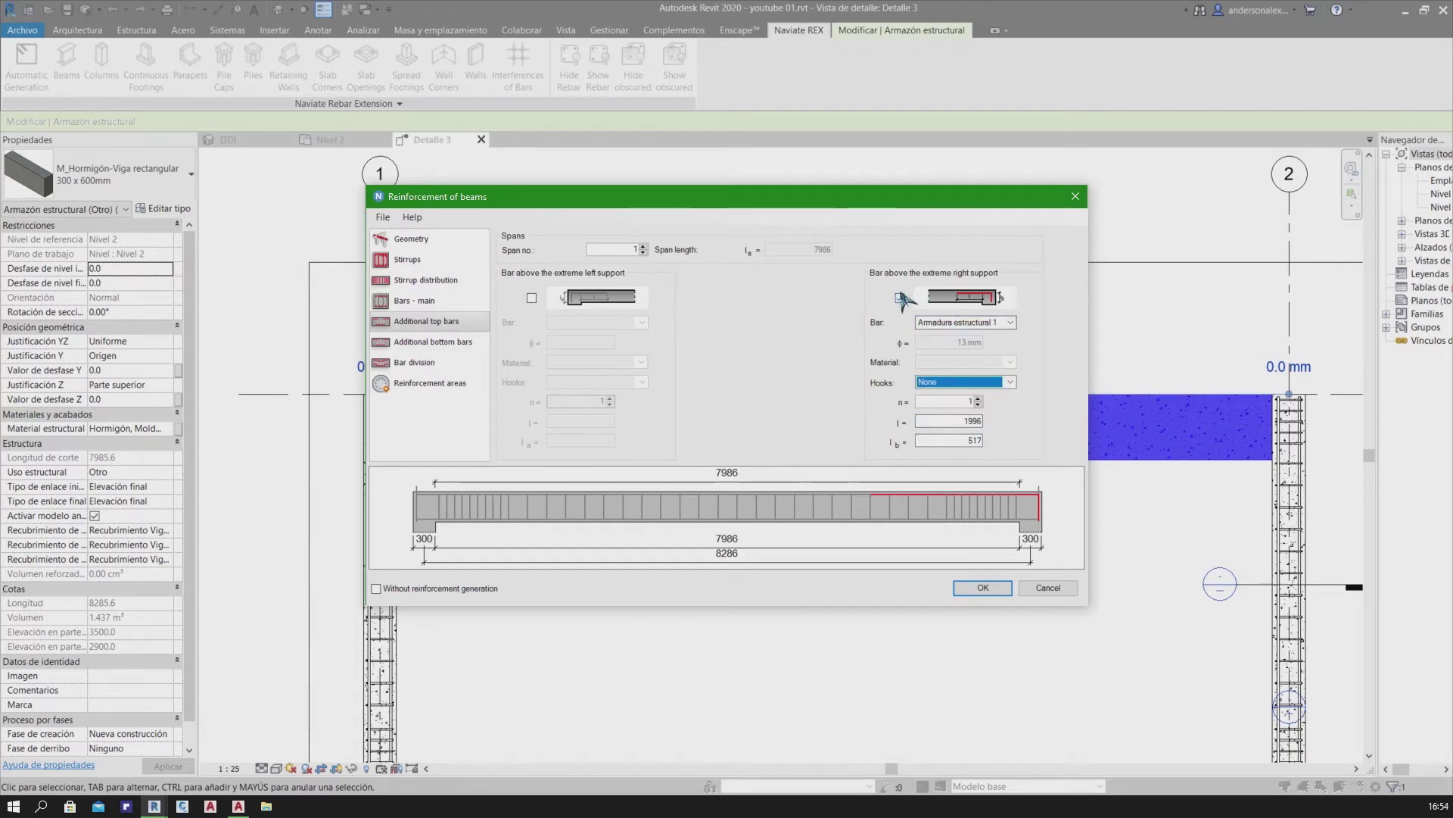
left_click(428, 341)
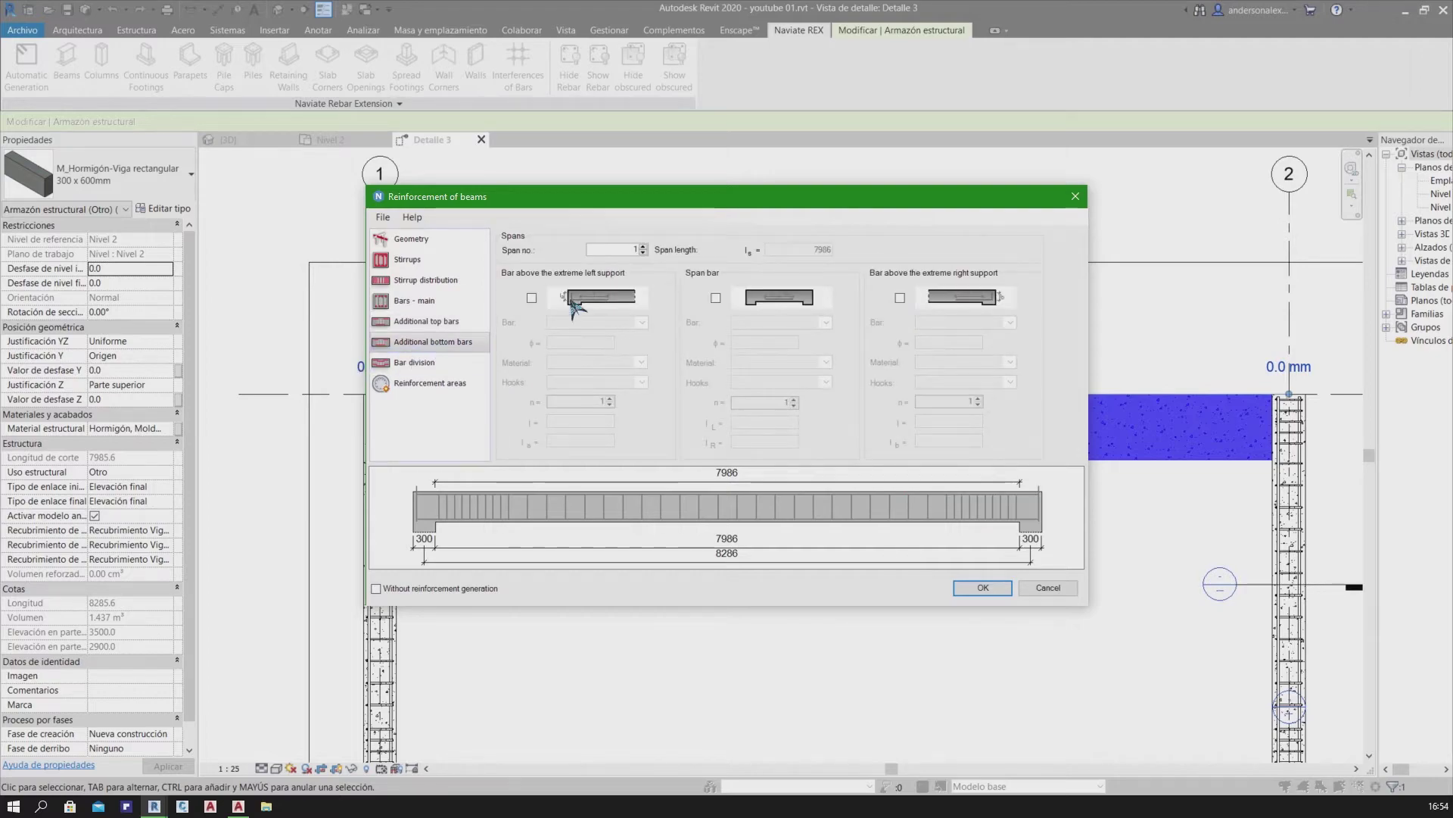
Try left-support and span bottom bars, then leave all additional bottom bars unchecked
left_click(531, 297)
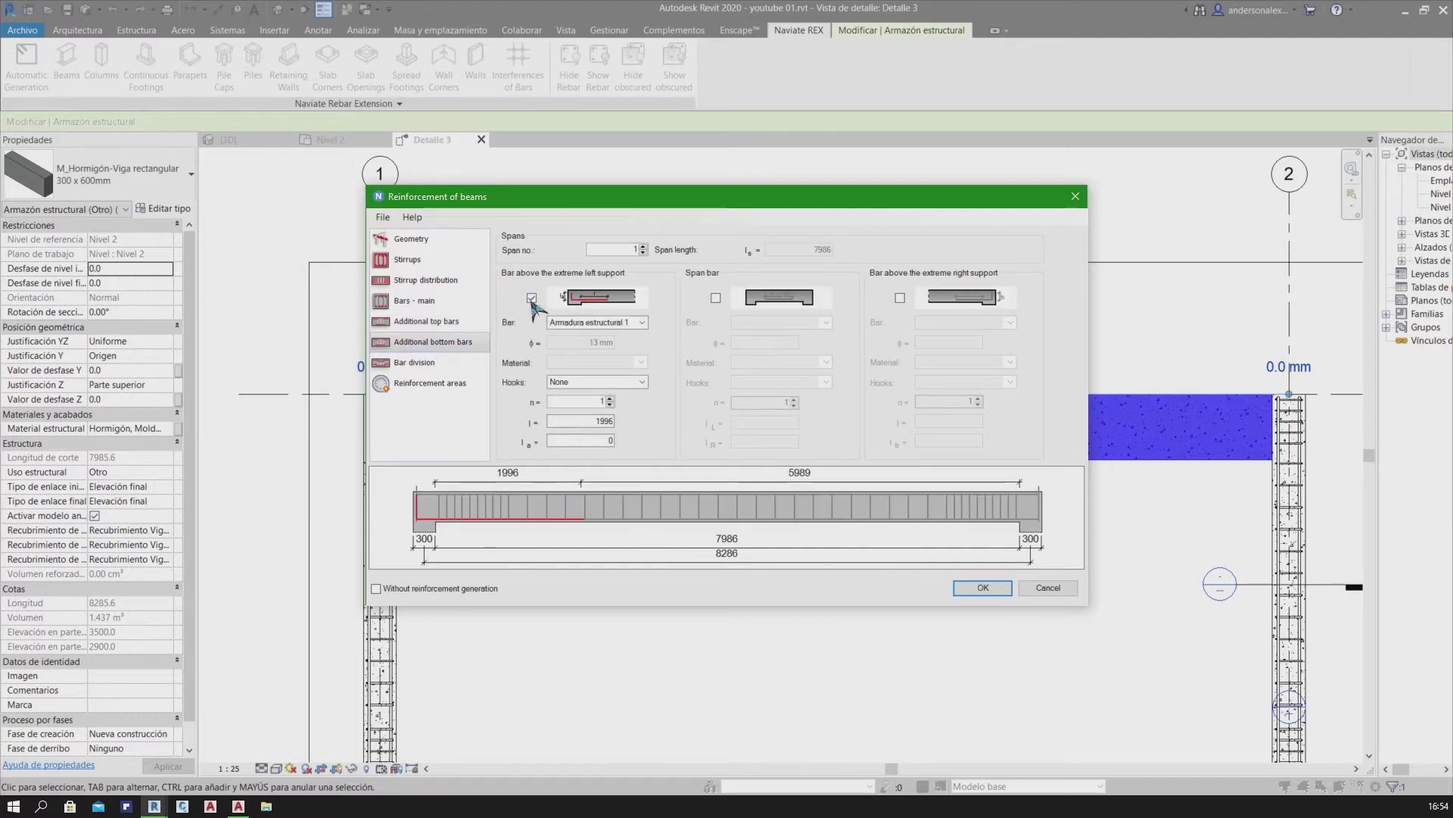
left_click(715, 298)
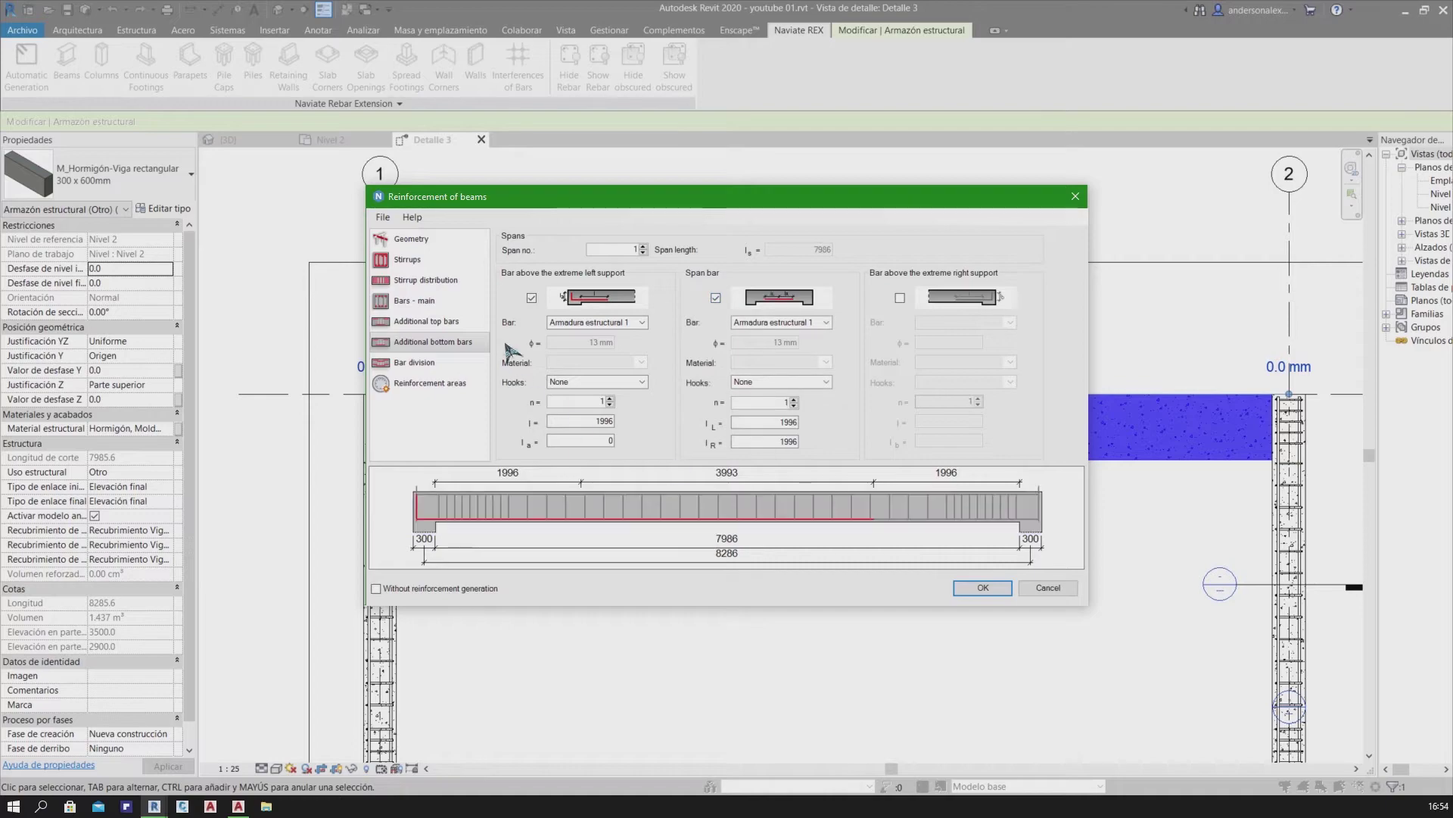
left_click(532, 297)
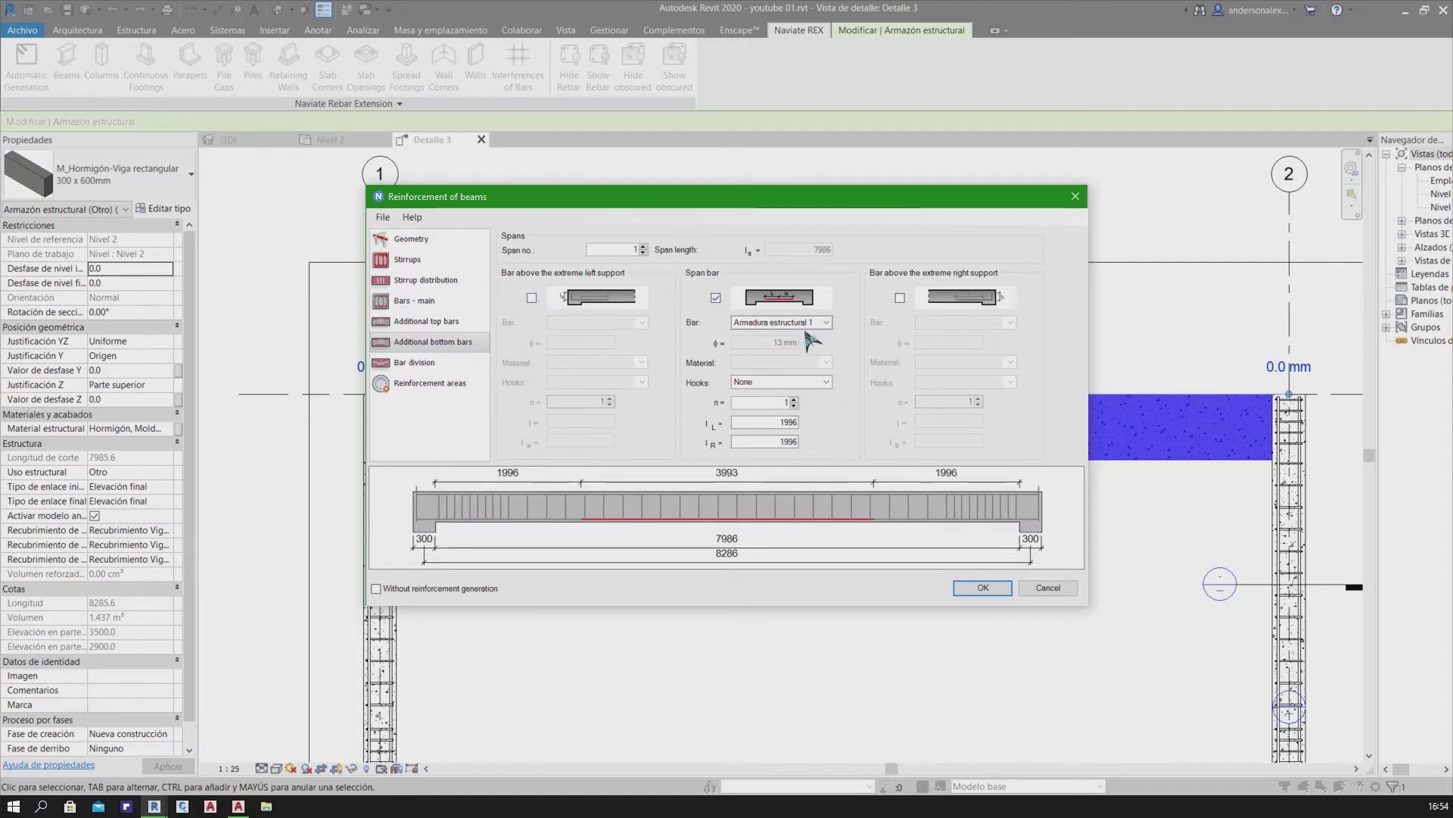
left_click(817, 381)
left_click(791, 393)
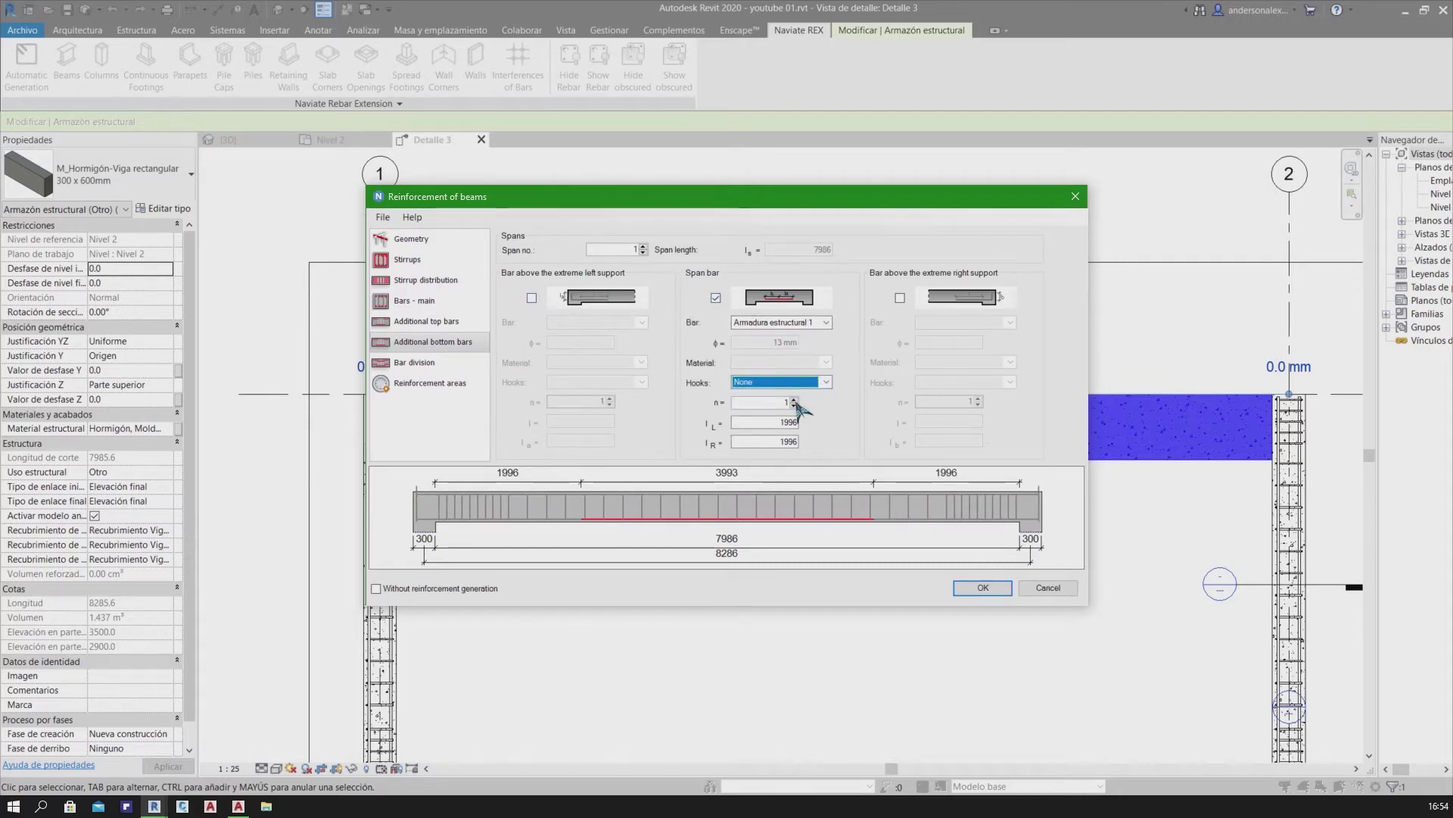
left_click(796, 322)
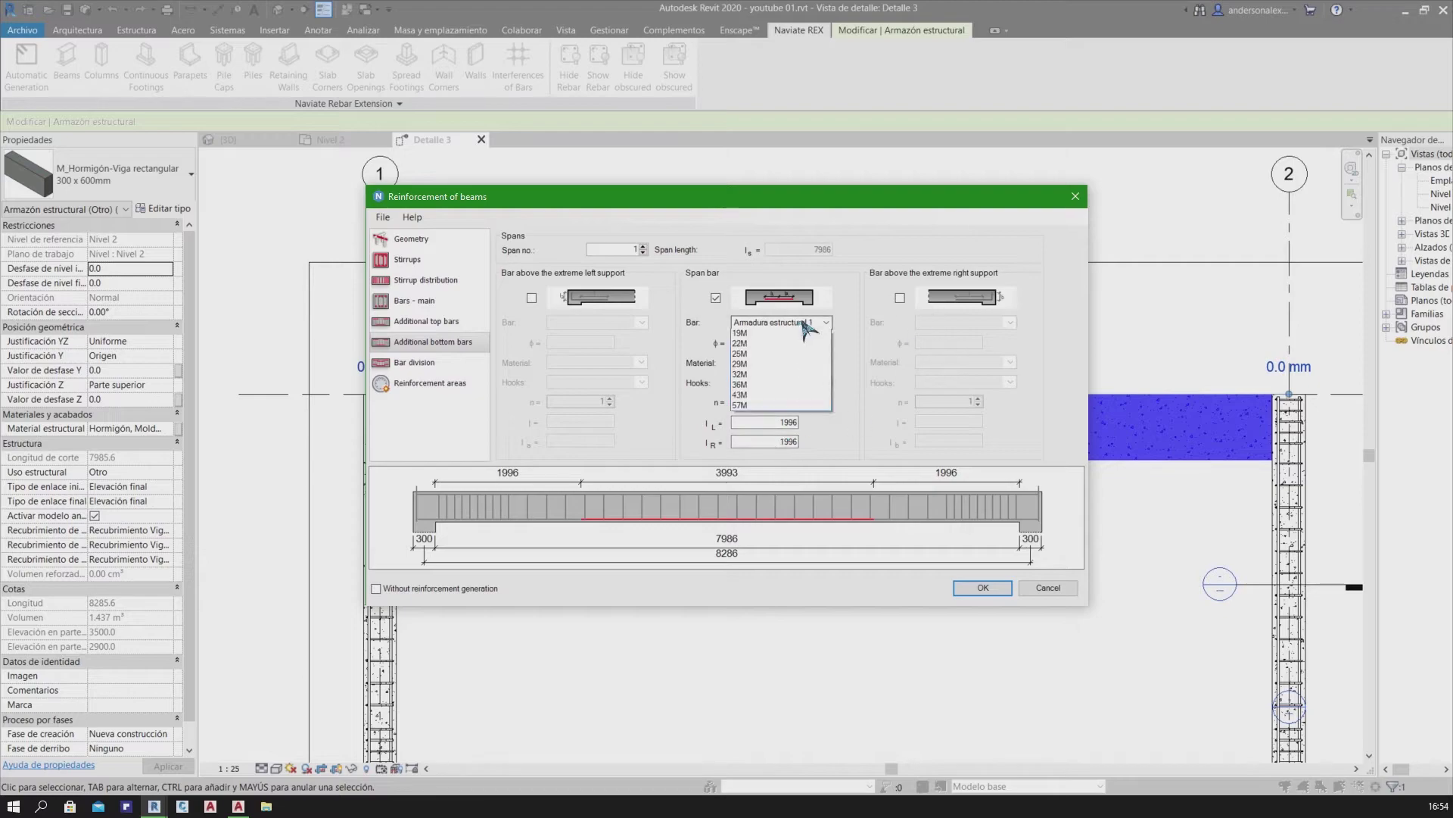
left_click(787, 334)
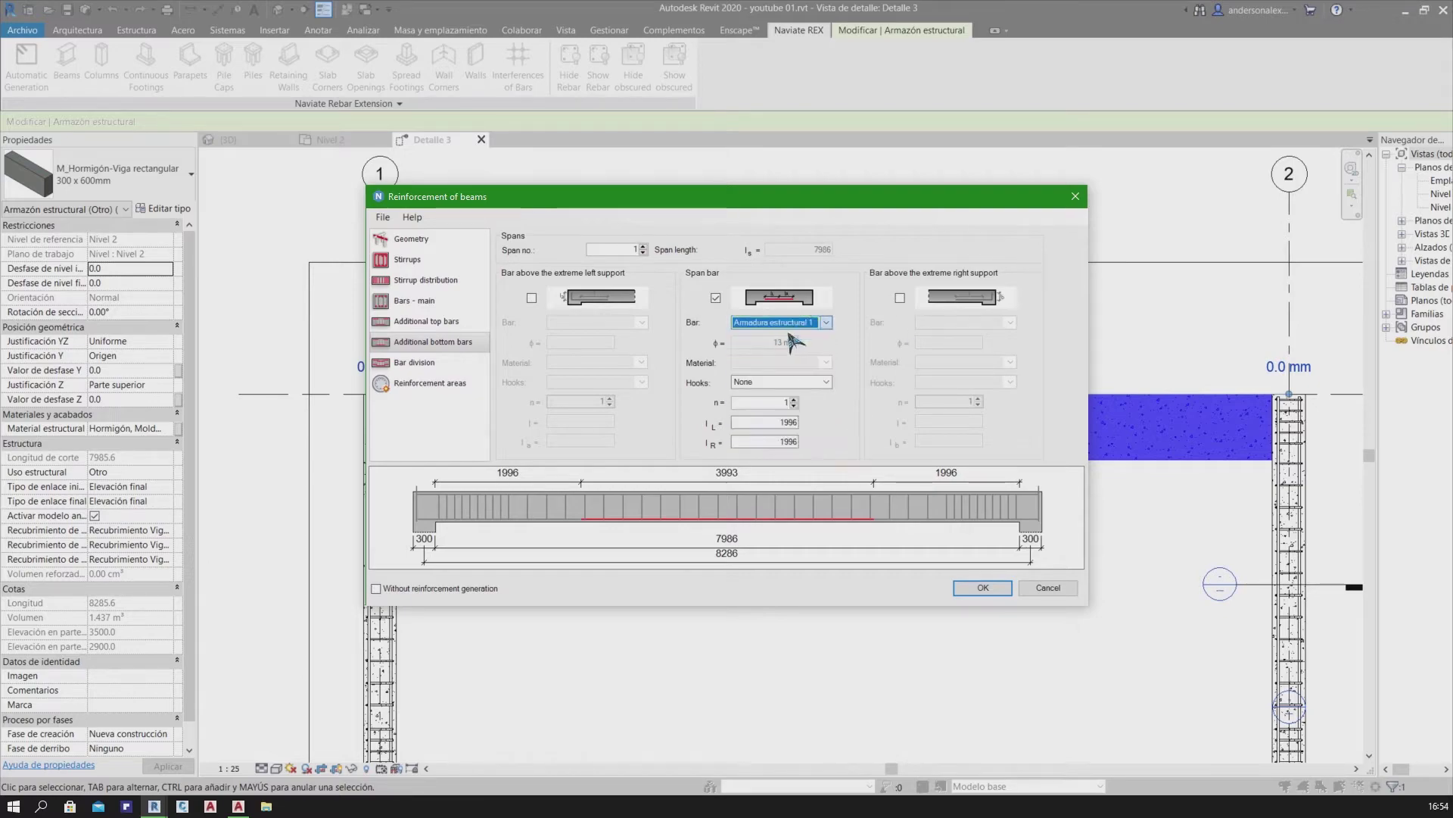
left_click(716, 297)
left_click(458, 363)
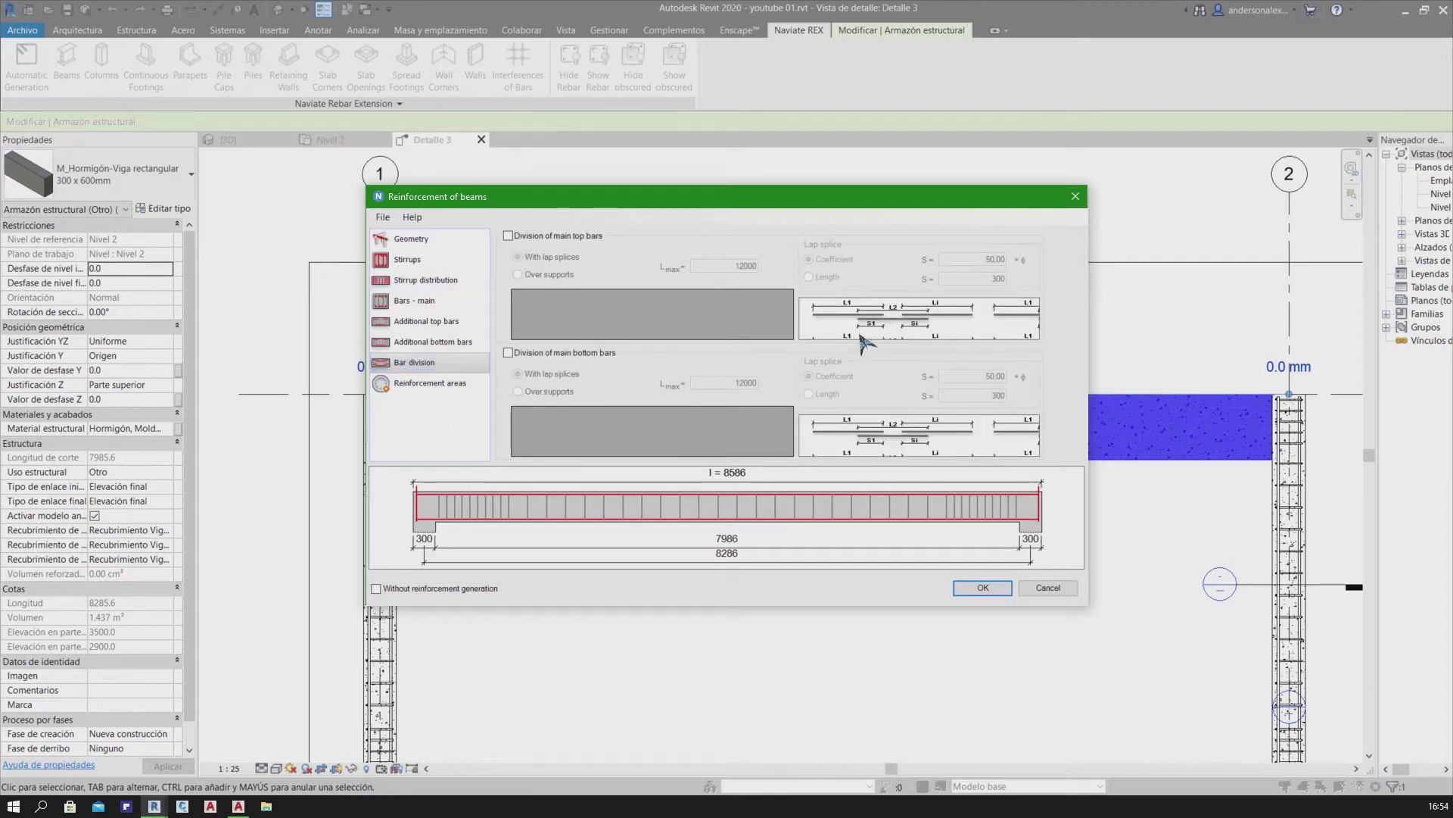
Keep the main top bars undivided after trying a 300 mm lap splice, then generate the rebar
left_click(528, 237)
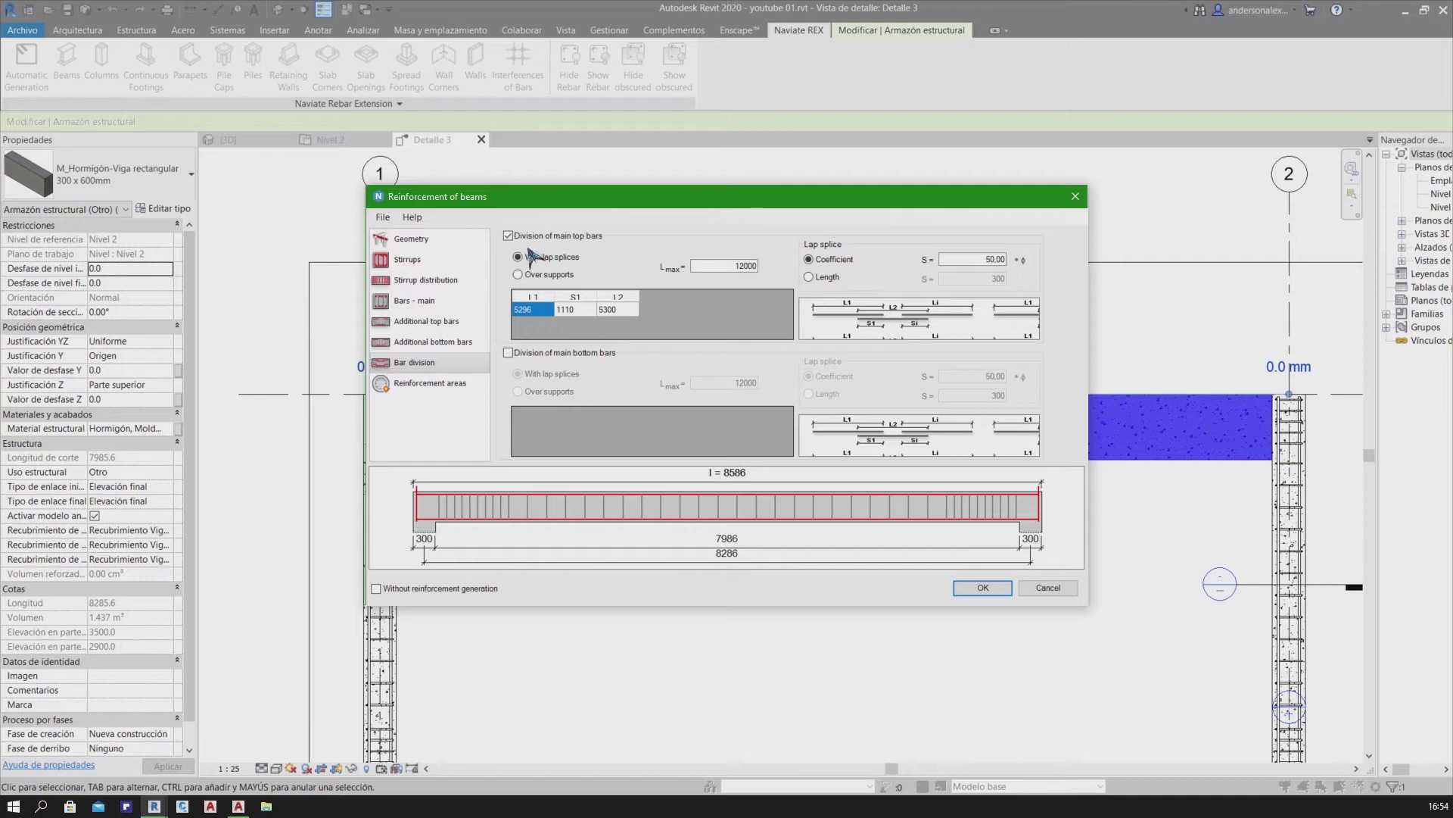
left_click(817, 277)
double_click(981, 279)
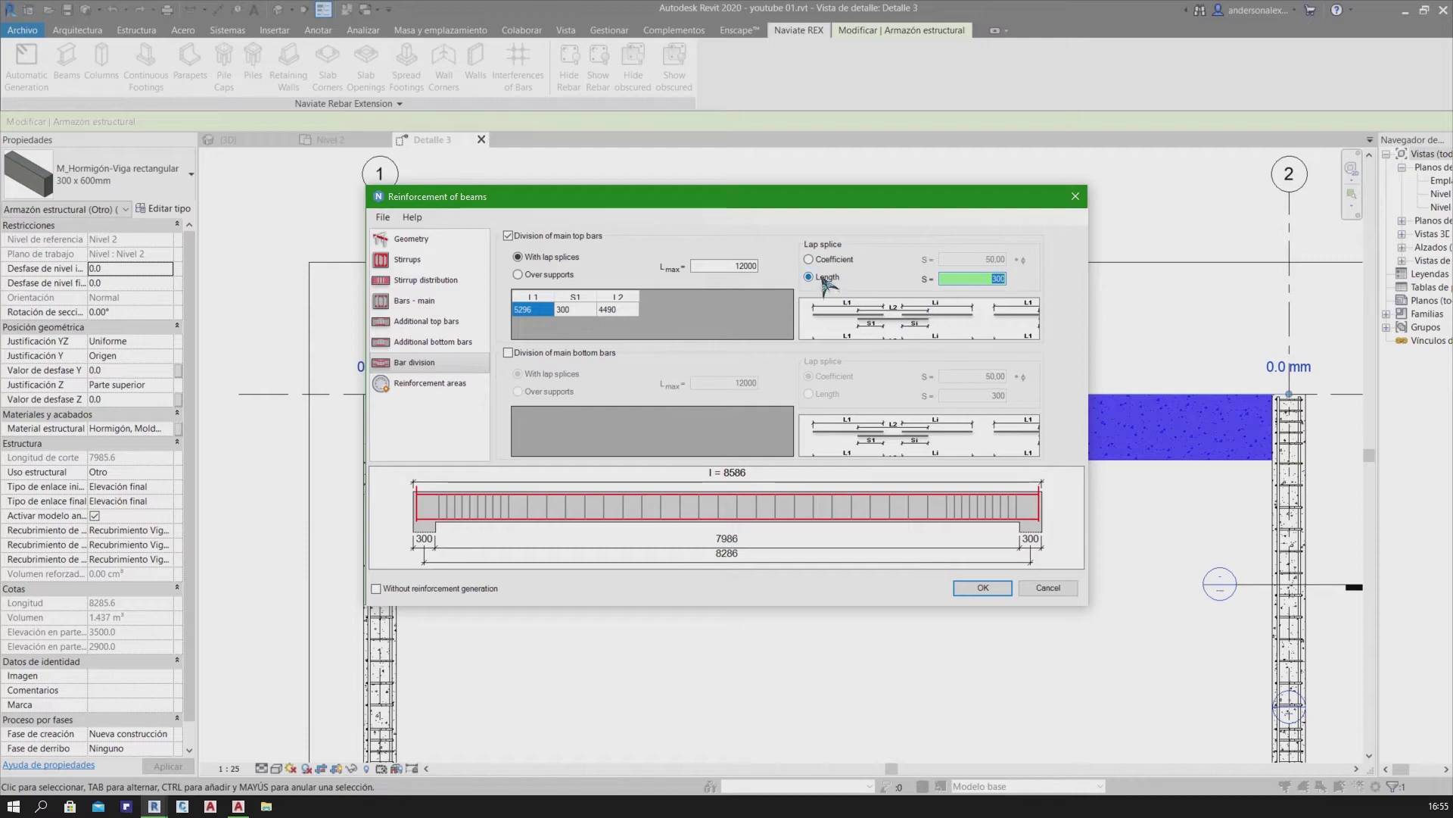
left_click(508, 236)
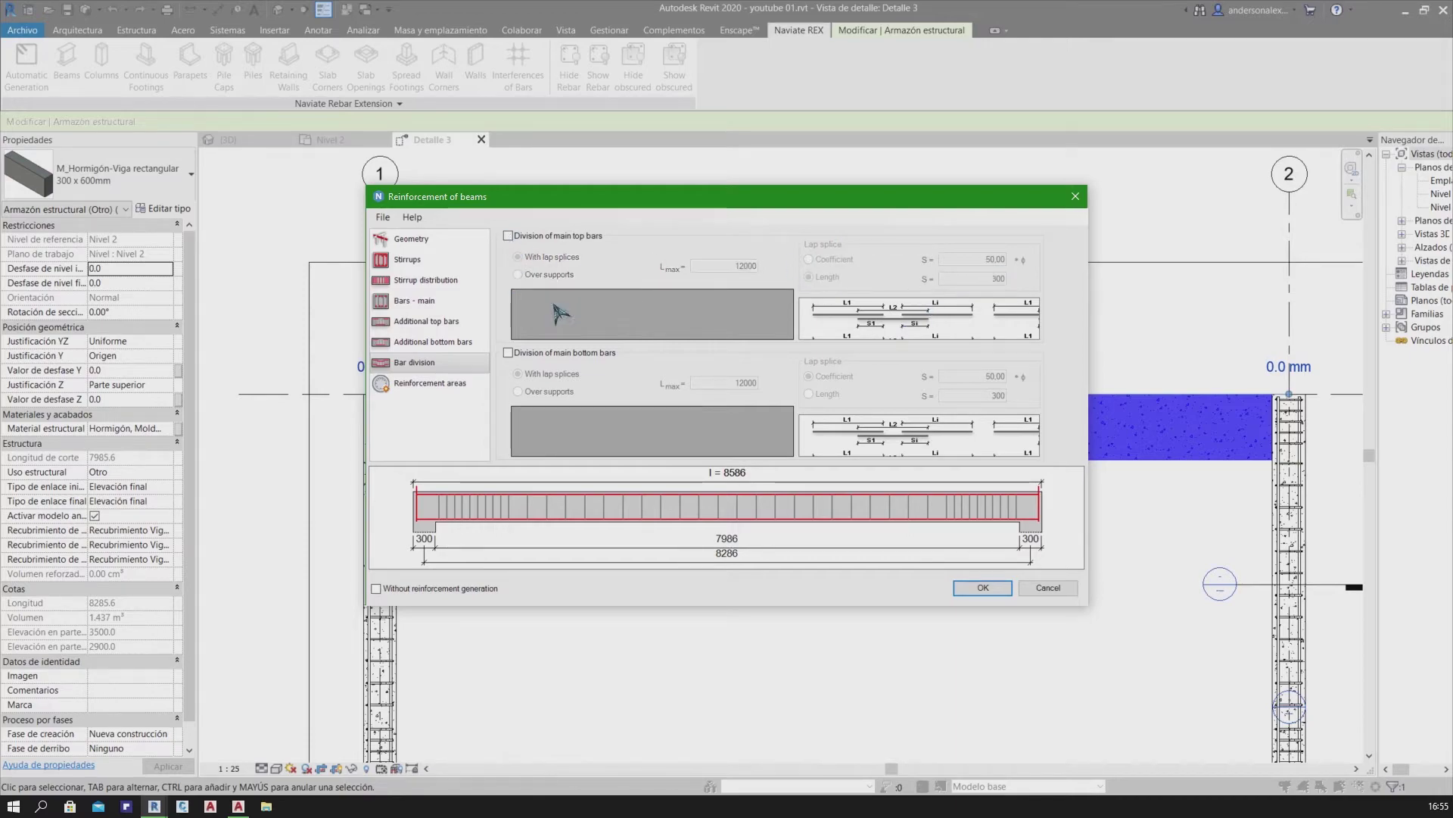
left_click(981, 588)
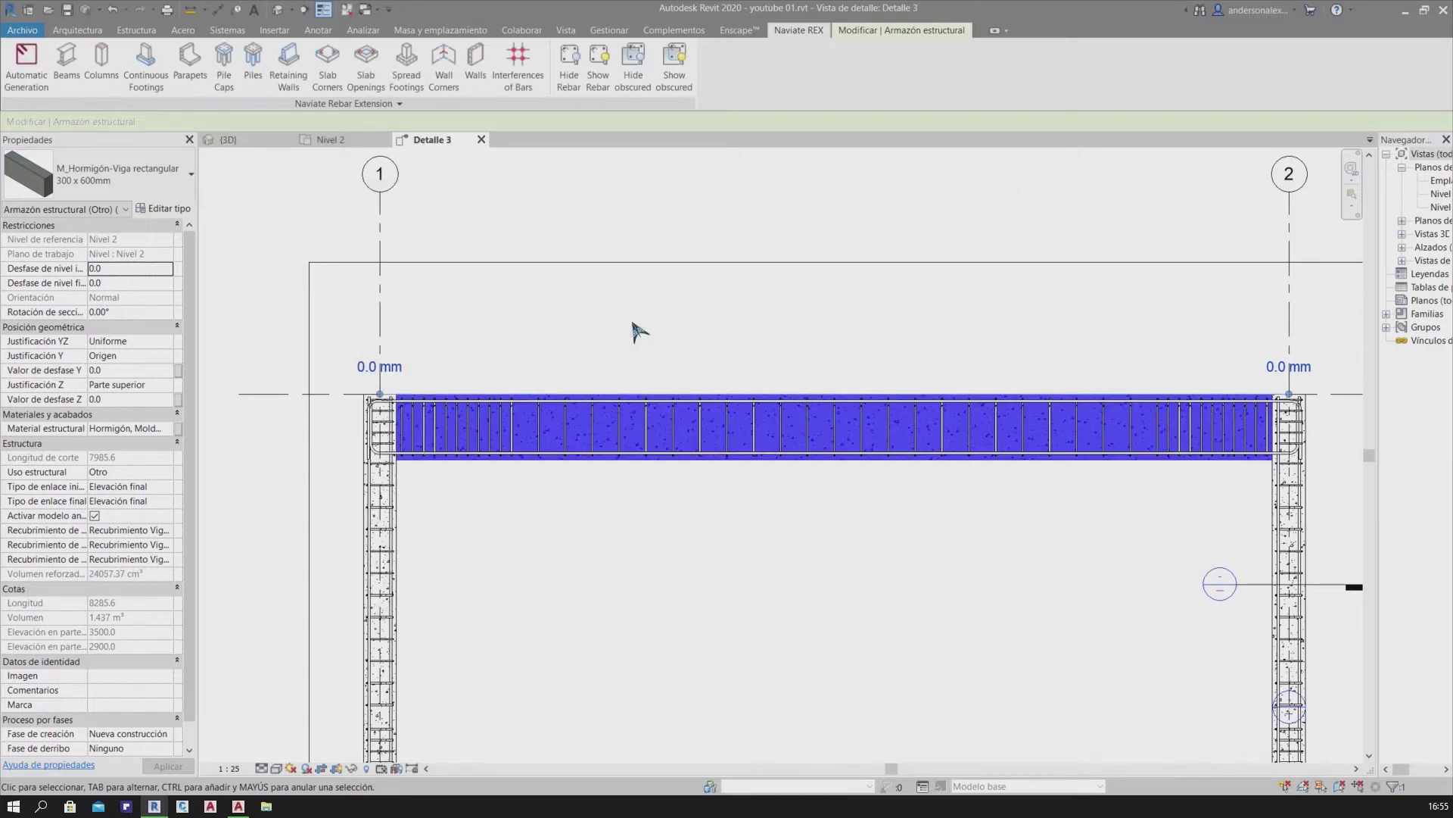
Place aligned 50 and 1000 stirrup-zone dimensions at the beam's left end
left_click(676, 547)
scroll(464, 476, "up", 2)
scroll(513, 464, "up", 1)
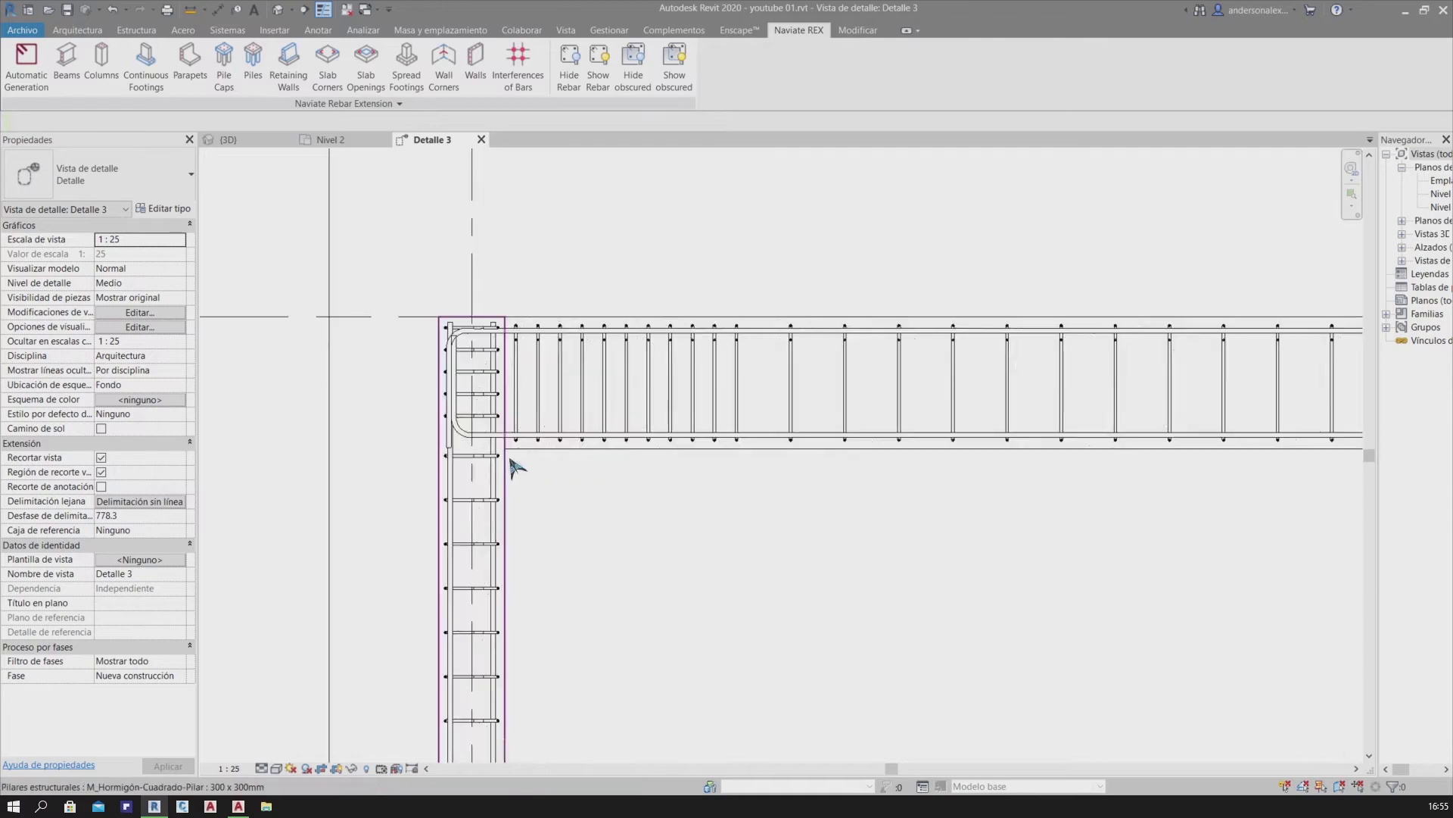
key("d")
key("i")
scroll(512, 462, "up", 1)
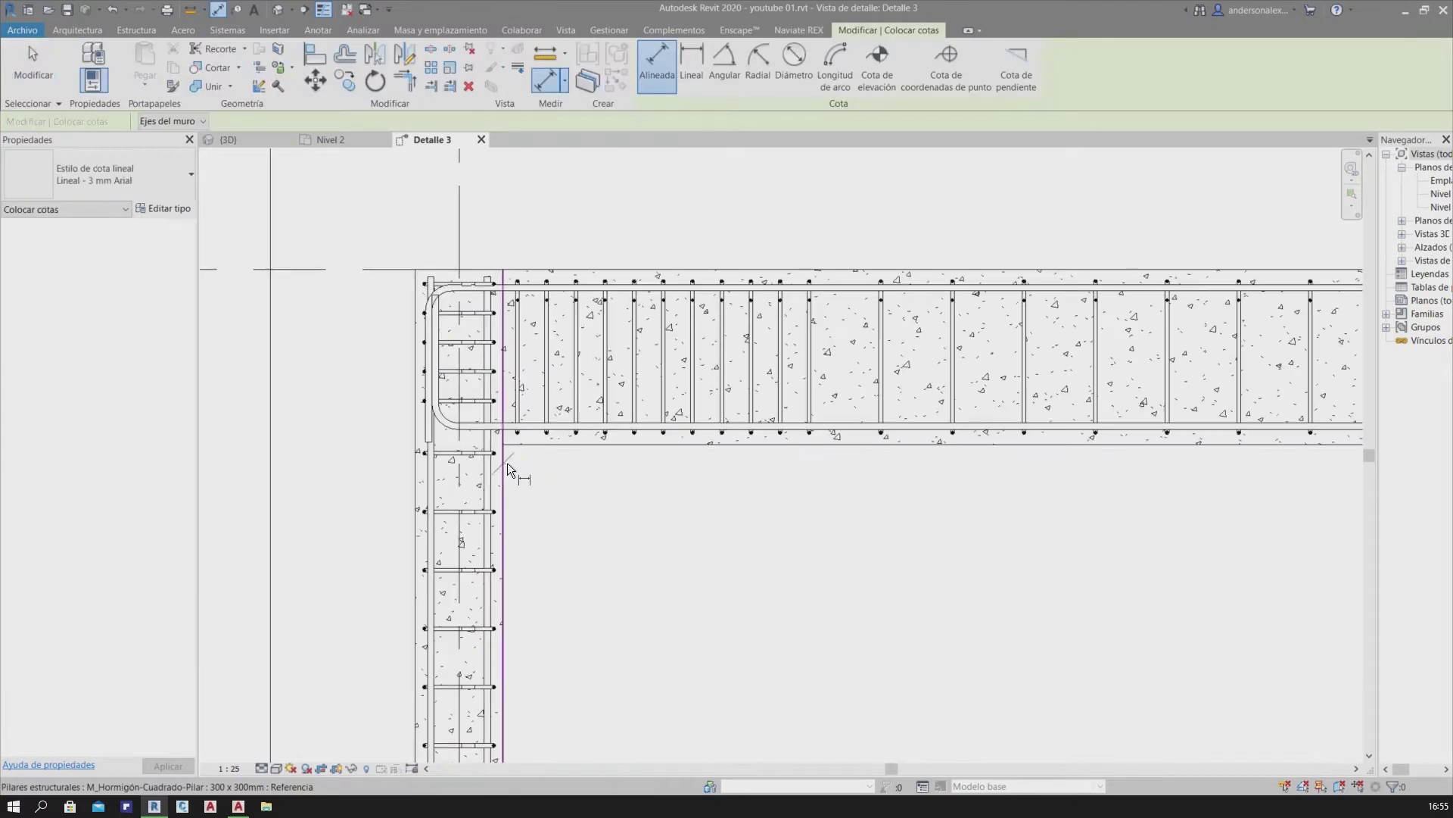
left_click(519, 405)
left_click(569, 553)
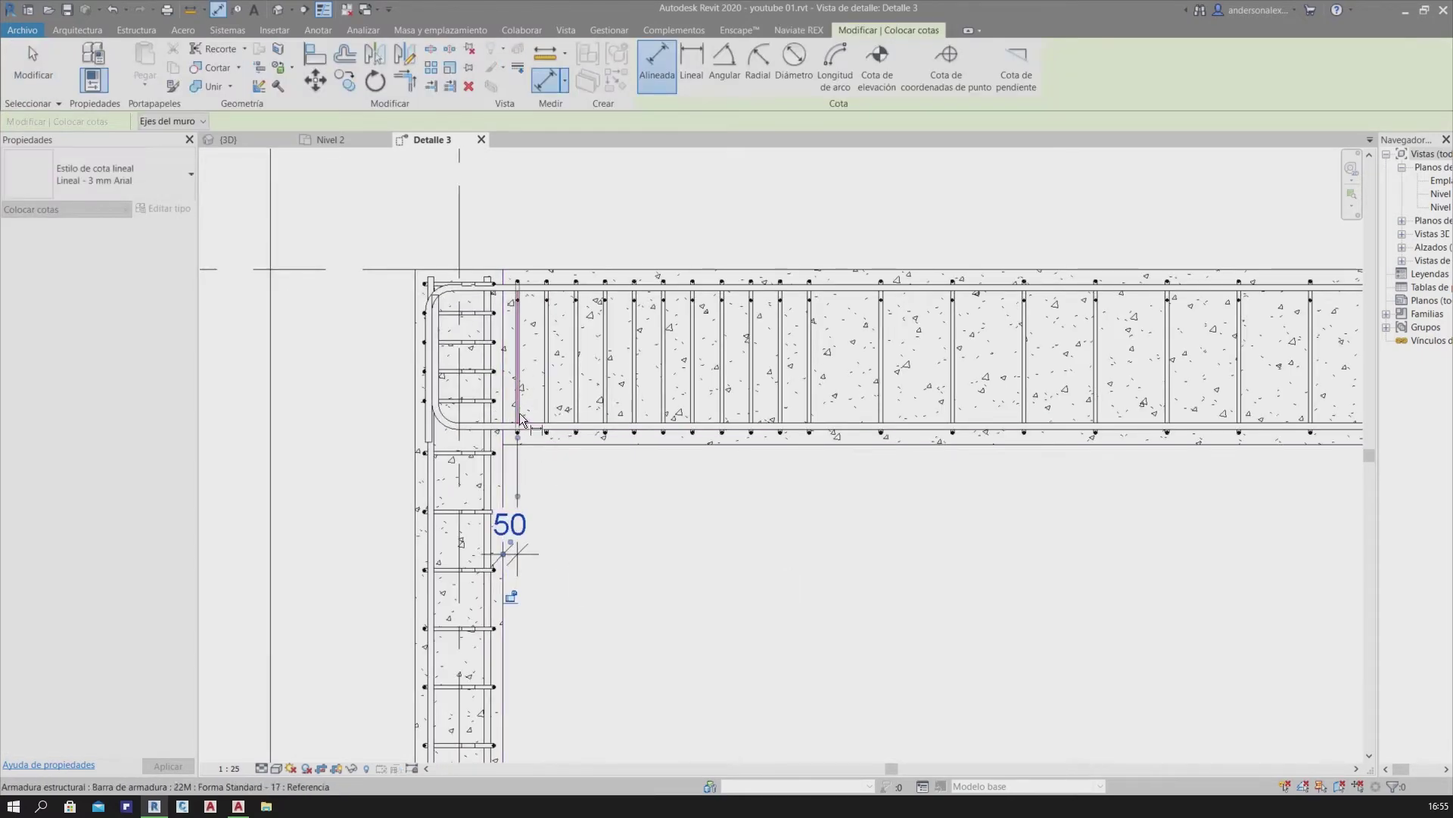
left_click(531, 431)
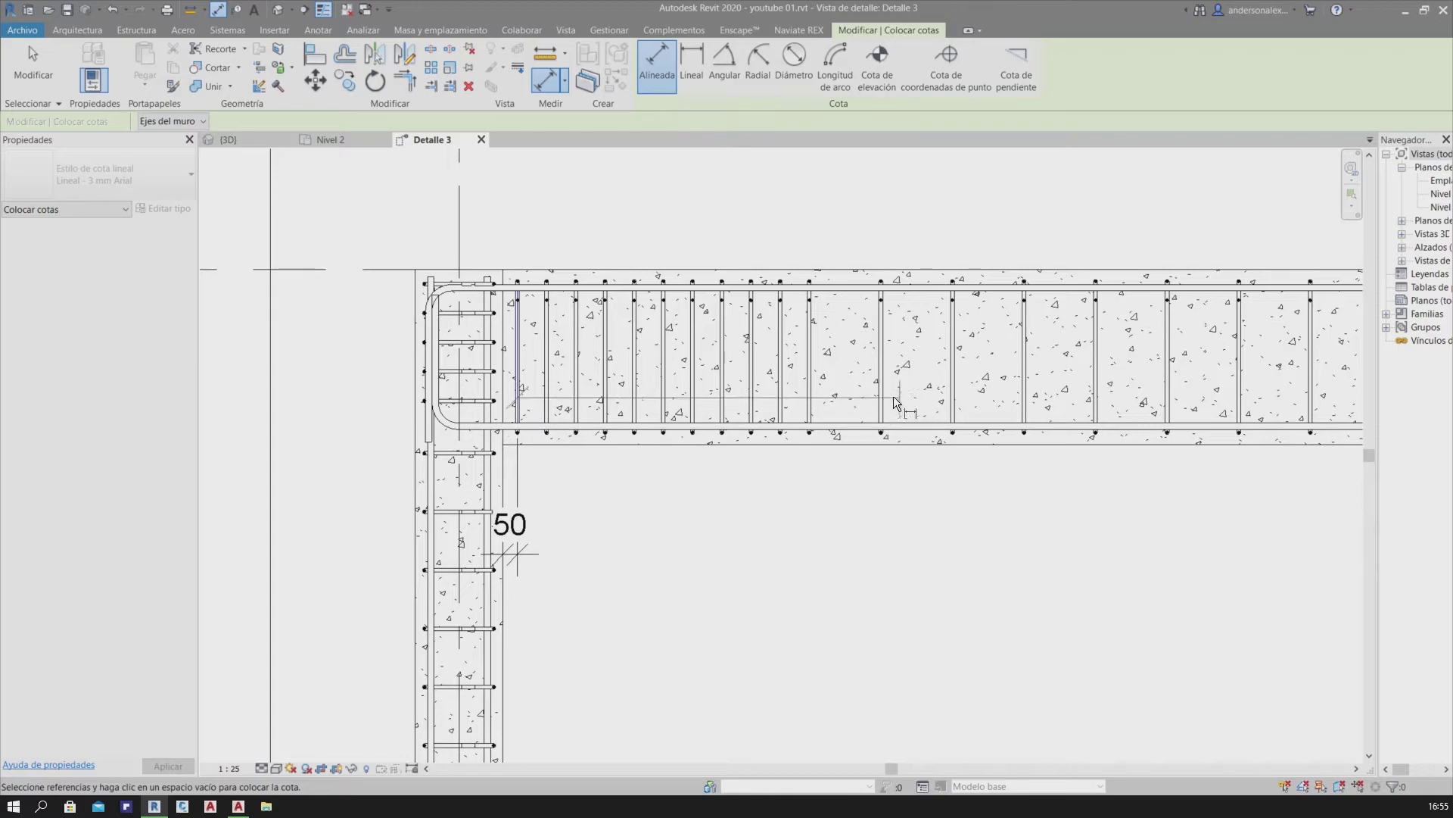
left_click(810, 384)
left_click(803, 553)
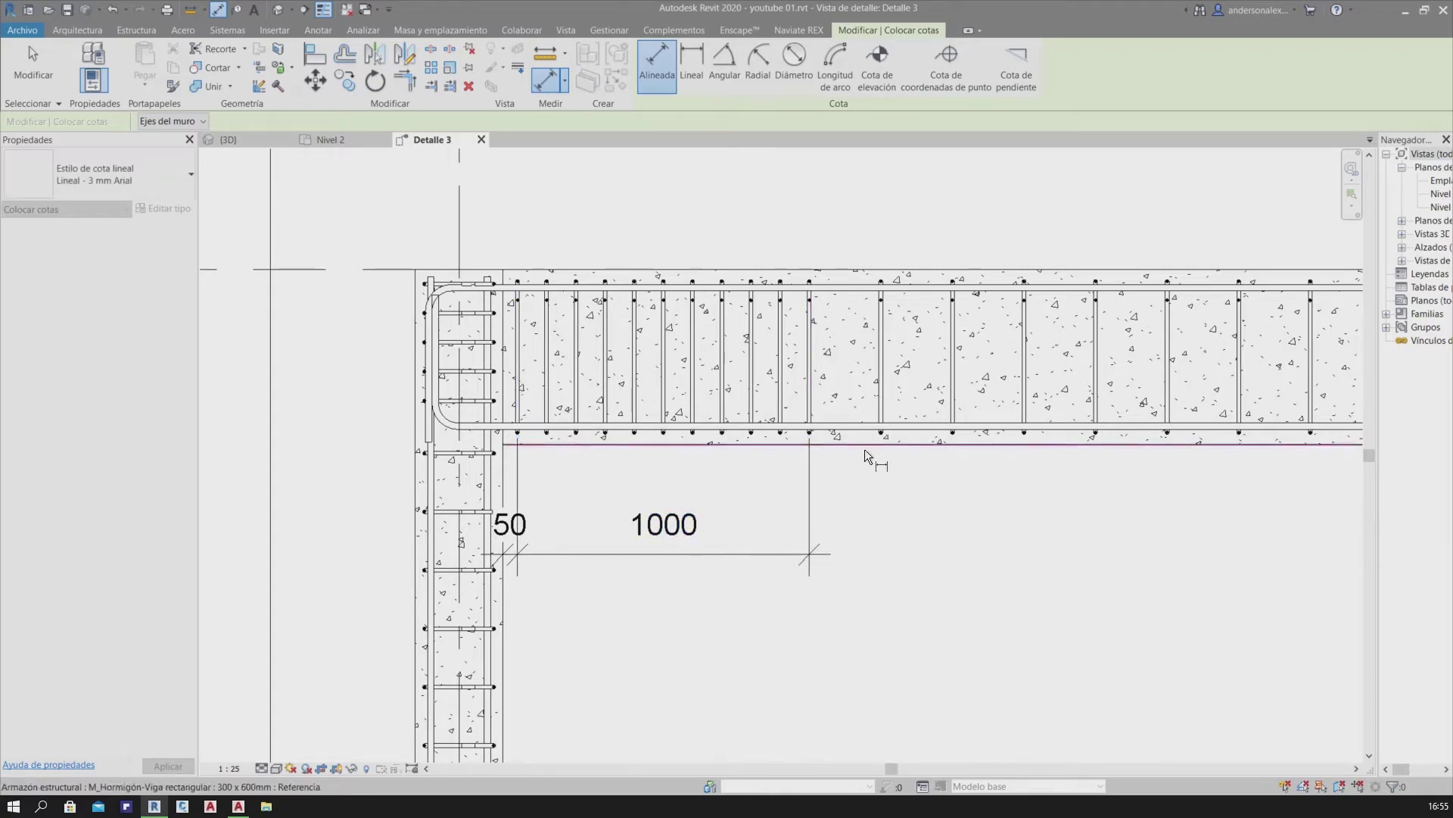
Pan to the right beam-column joint and place the 50 mm stirrup offset dimension
scroll(864, 448, "down", 1)
middle_click_drag(864, 448, 794, 495)
middle_click_drag(1194, 480, 842, 507)
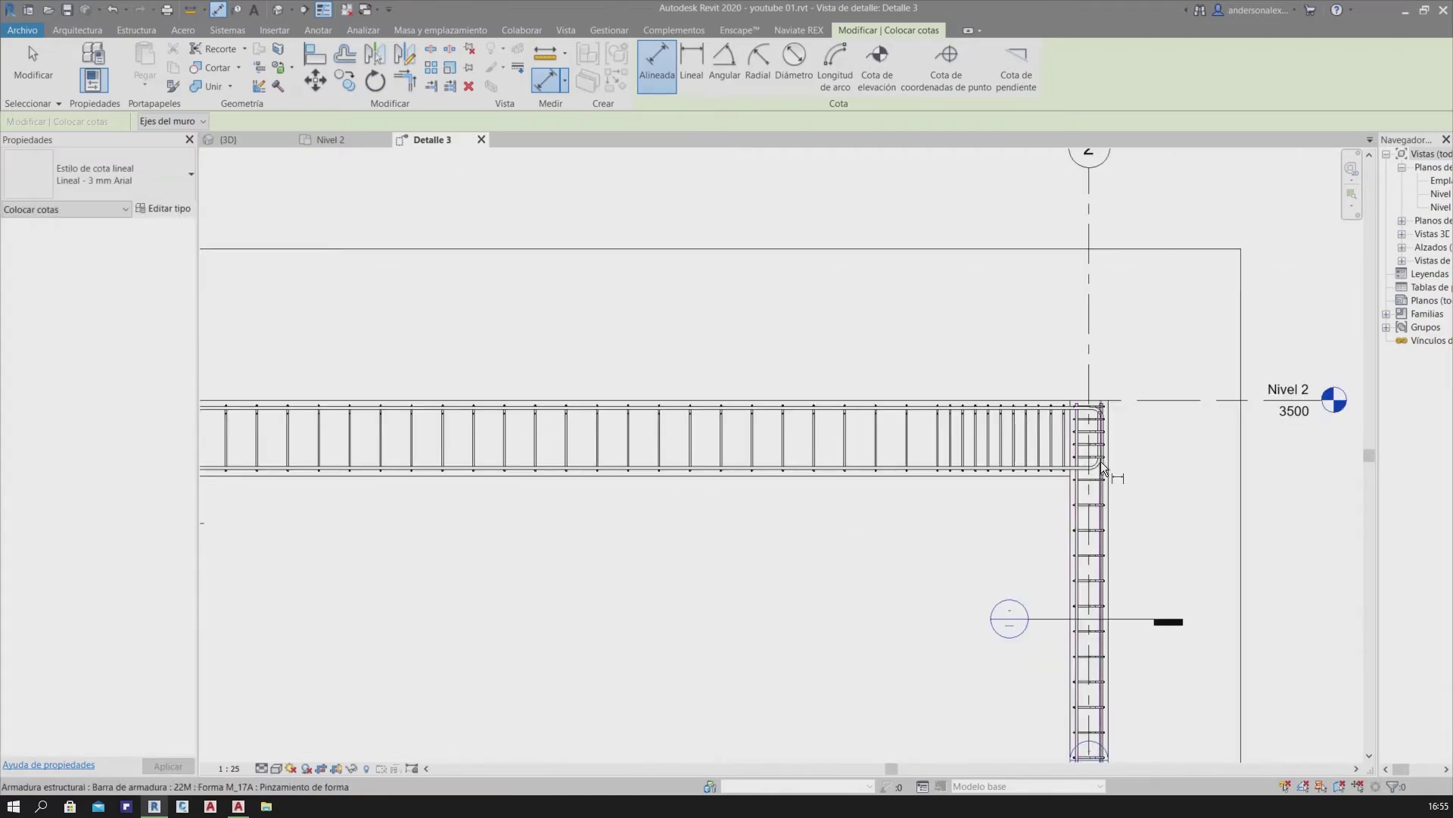
middle_click_drag(1101, 461, 1077, 457)
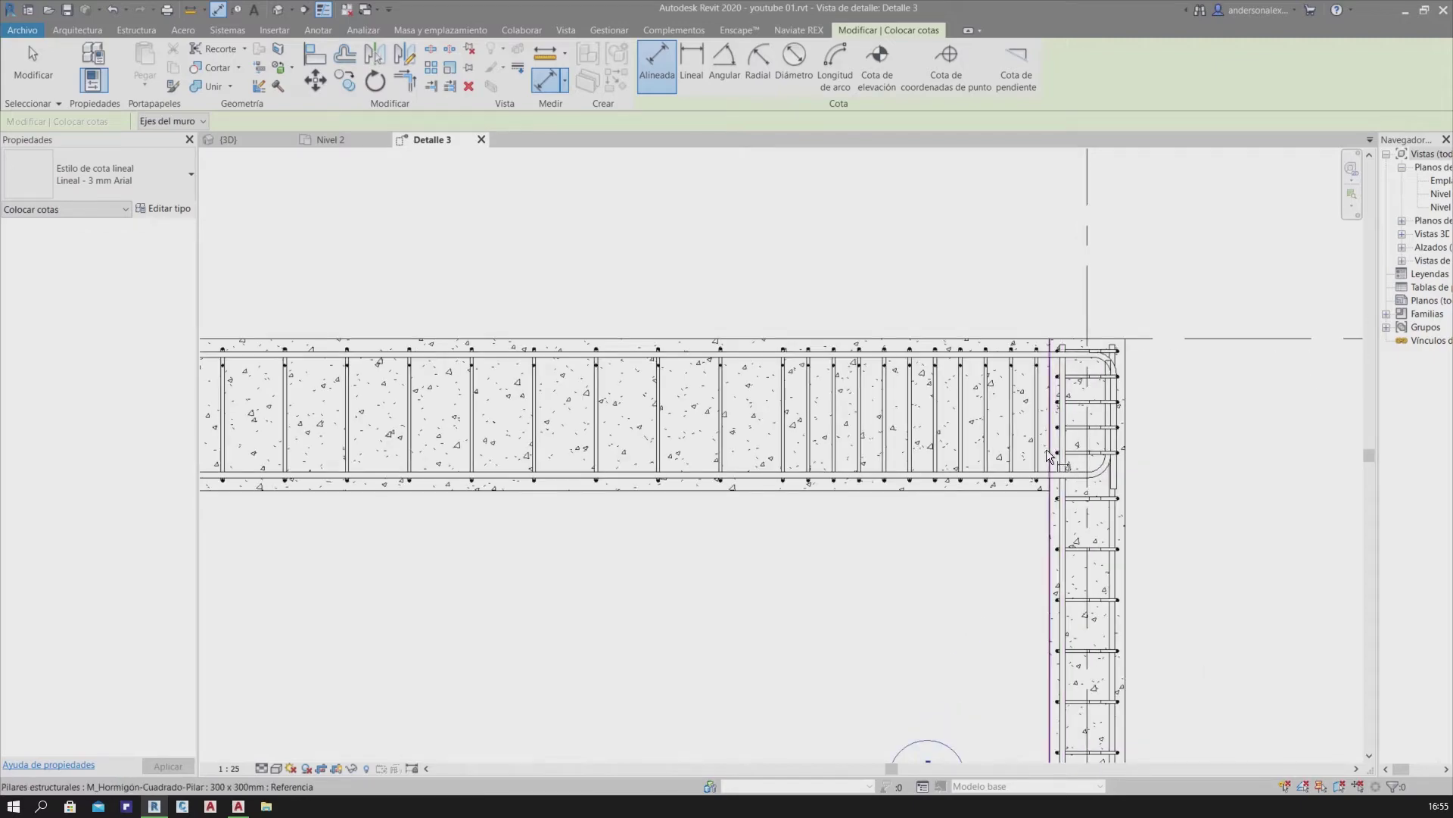
left_click(1042, 448)
left_click(1022, 552)
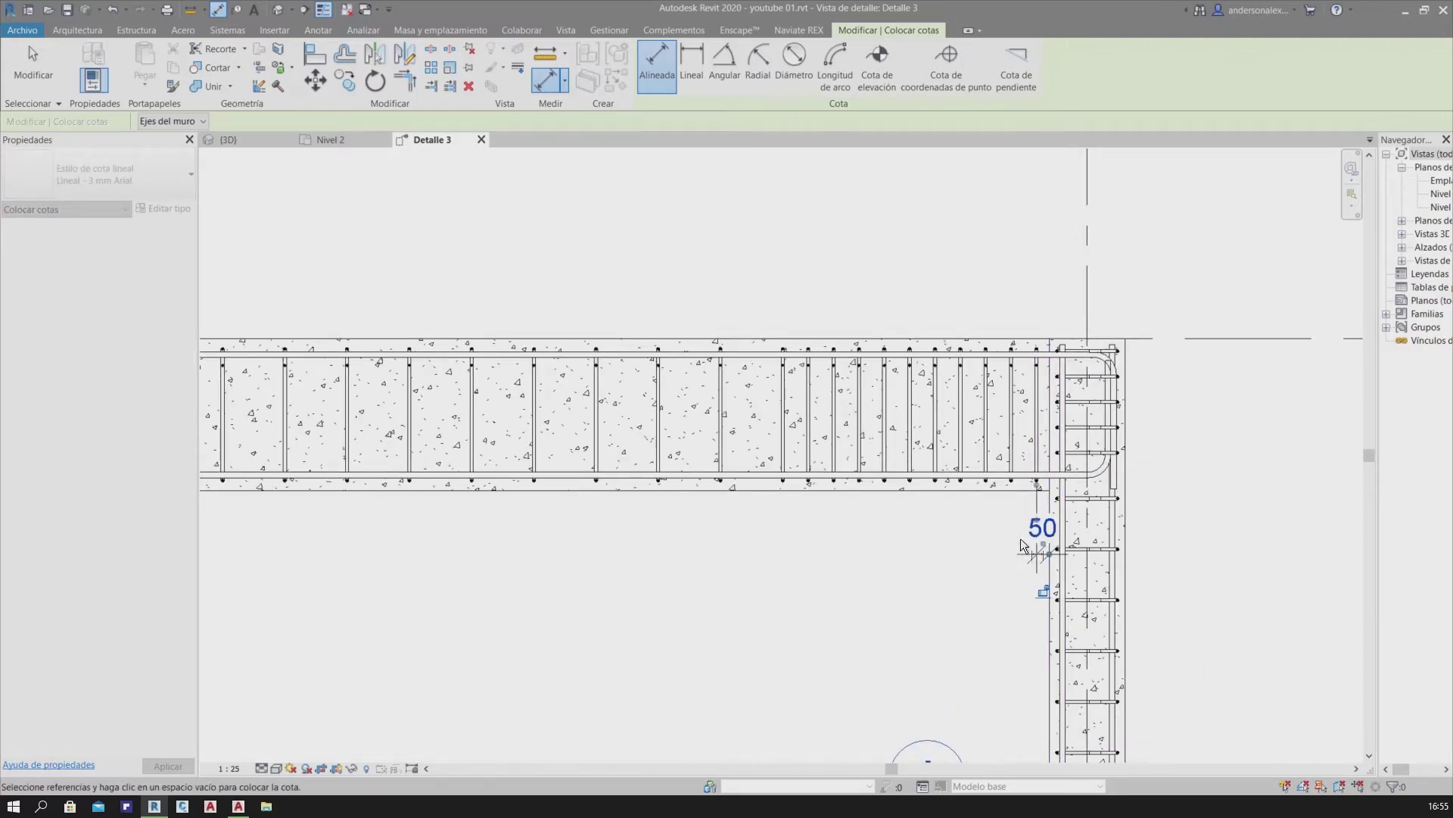
left_click(1009, 485)
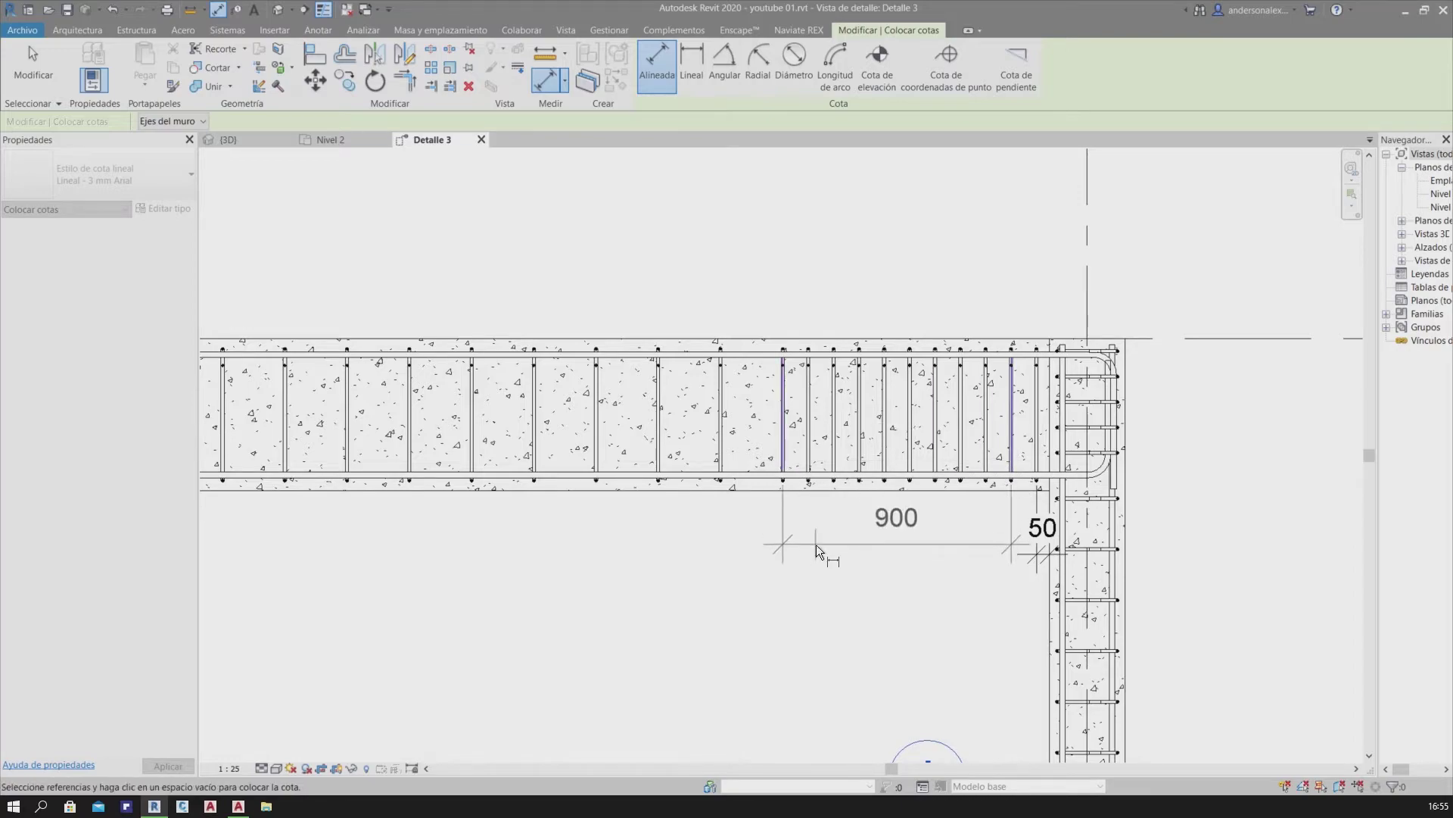
key("Escape")
key("Escape")
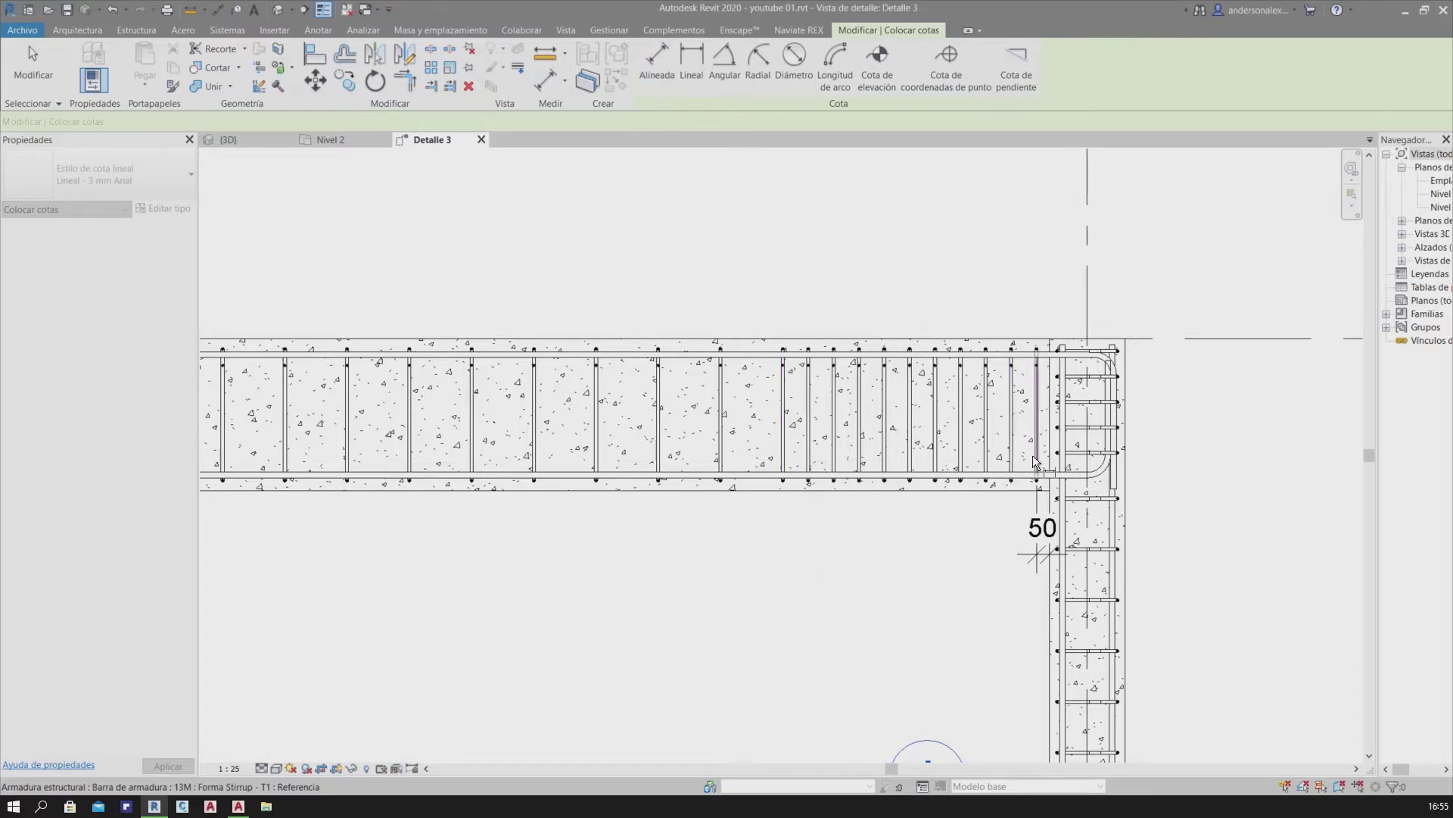
Add the right end's 1000 mm end-zone dimension and zoom out to the whole frame
key("d")
key("i")
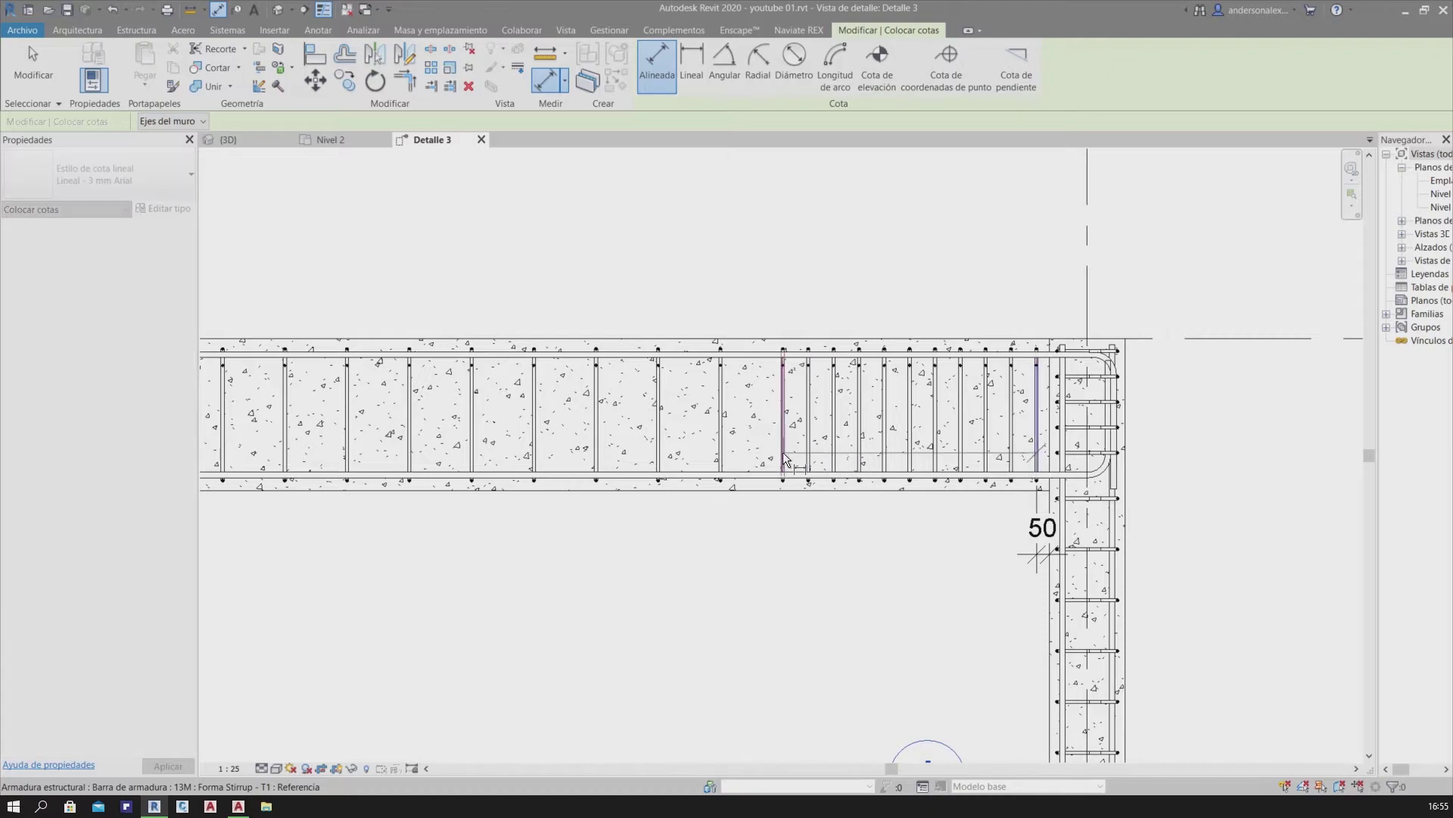
left_click(782, 452)
left_click(822, 552)
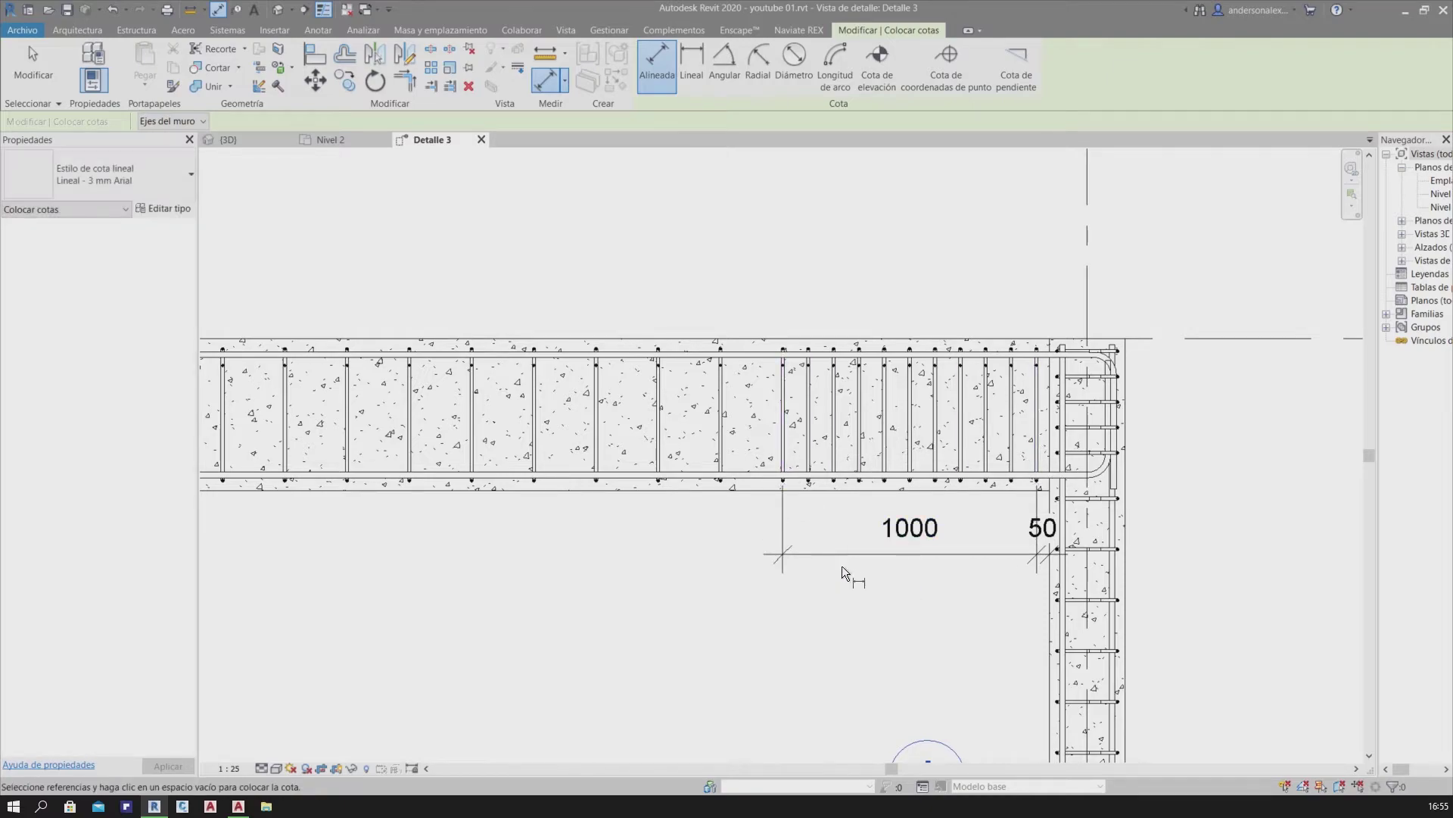
scroll(842, 565, "down", 3)
middle_click_drag(952, 569, 854, 580)
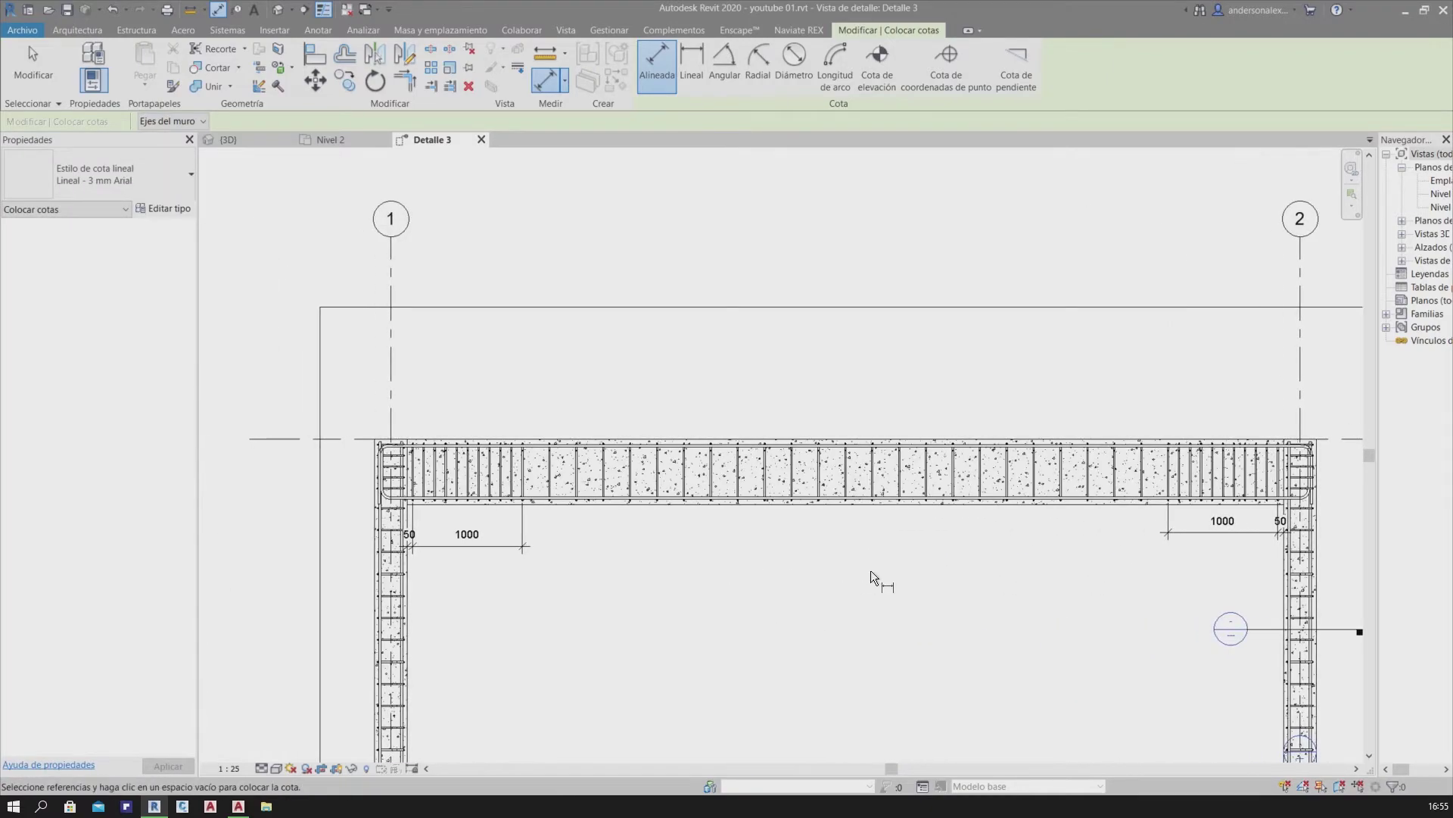
key("Escape")
mouse_move(1012, 574)
middle_mouse_down()
mouse_move(788, 570)
mouse_move(770, 477)
middle_mouse_up()
scroll(801, 531, "down", 2)
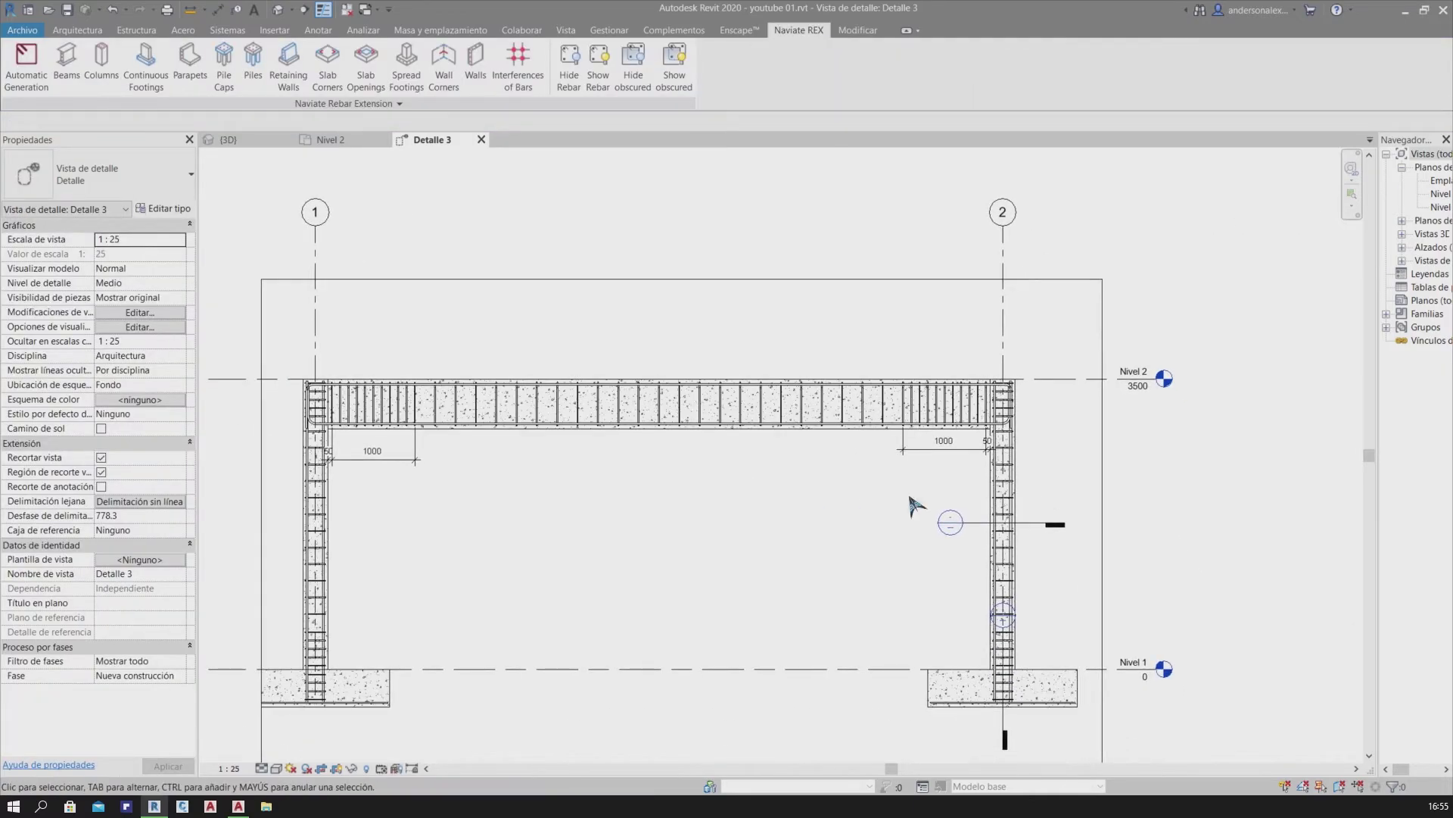
Delete the 1000 dimension at the beam's left end
scroll(988, 454, "up", 1)
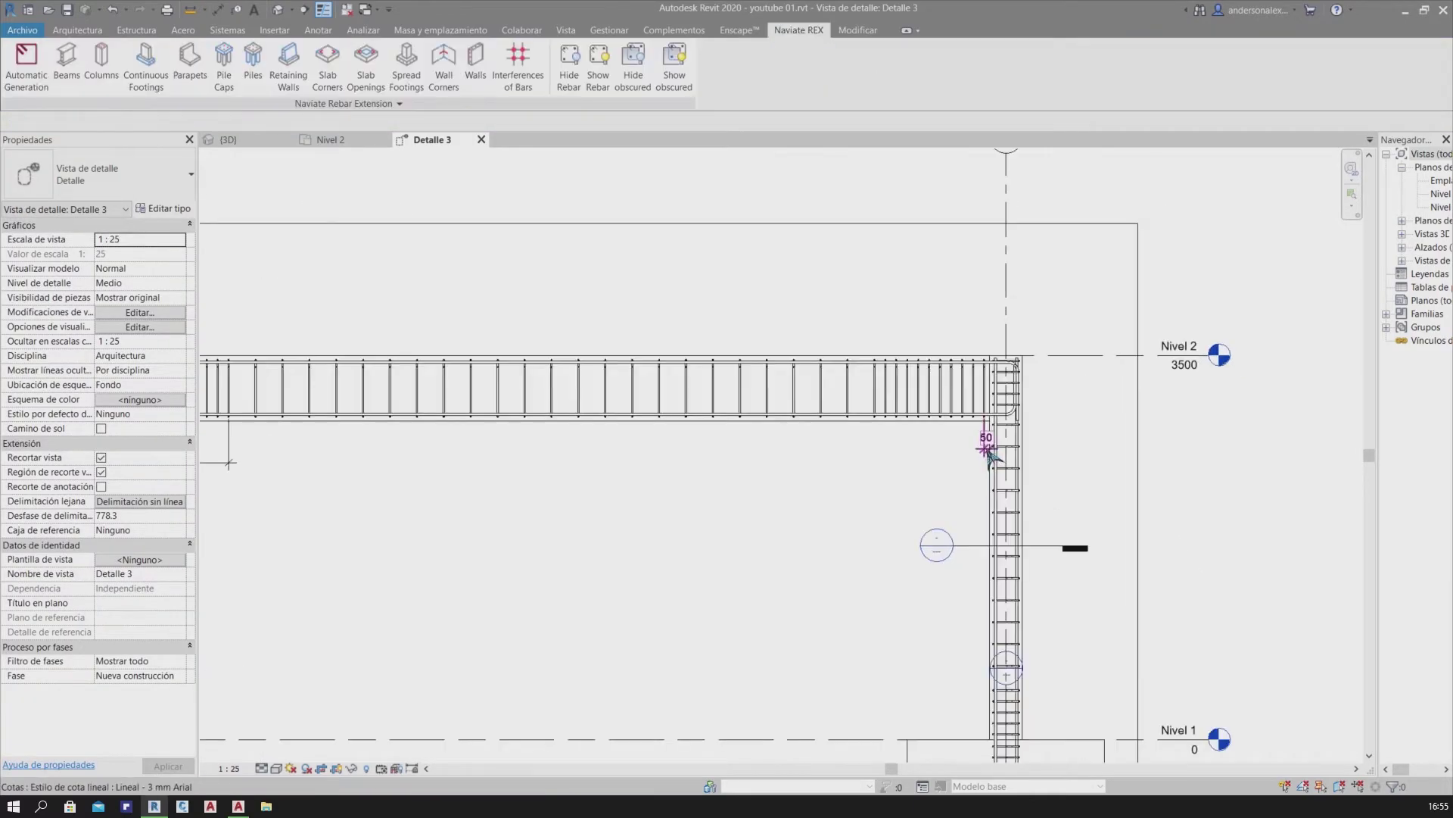
left_click(988, 452)
middle_click_drag(704, 551, 1158, 551)
key("Escape")
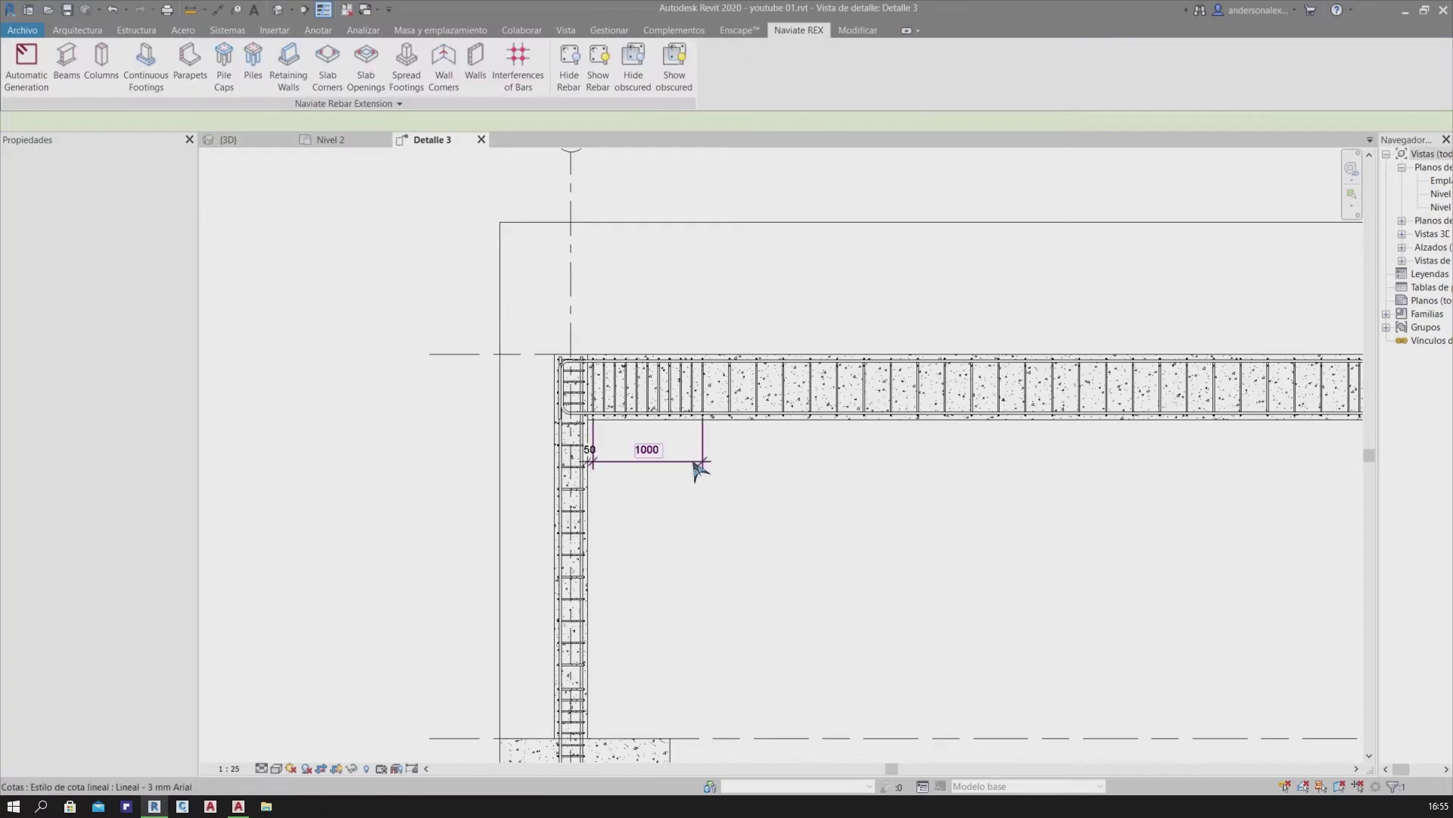
left_click(647, 475)
key("Delete")
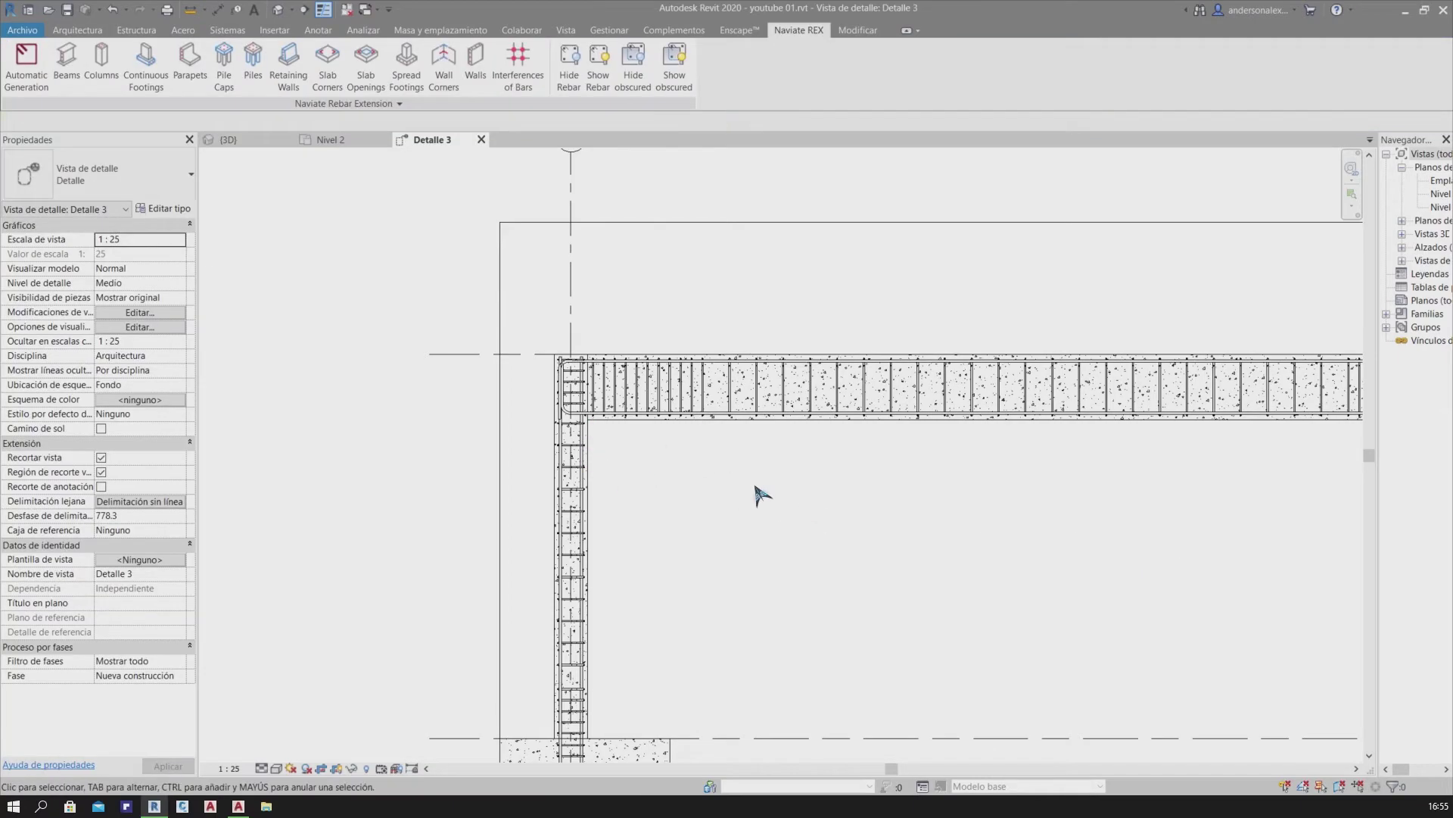
Draw a vertical section line (SE) from above to below the beam near the left column
key("s")
key("e")
left_click(854, 336)
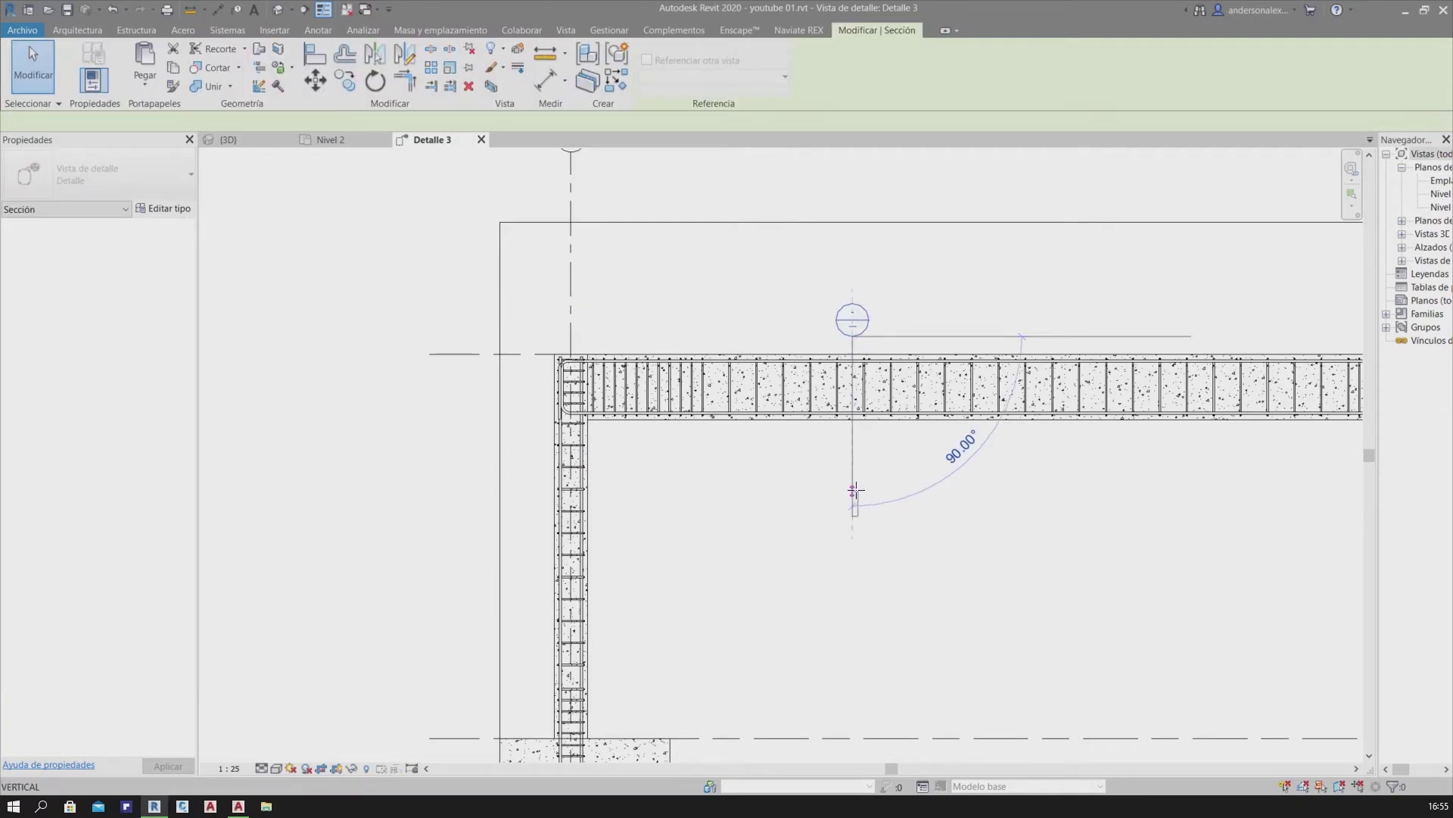
left_click(856, 492)
key("Escape")
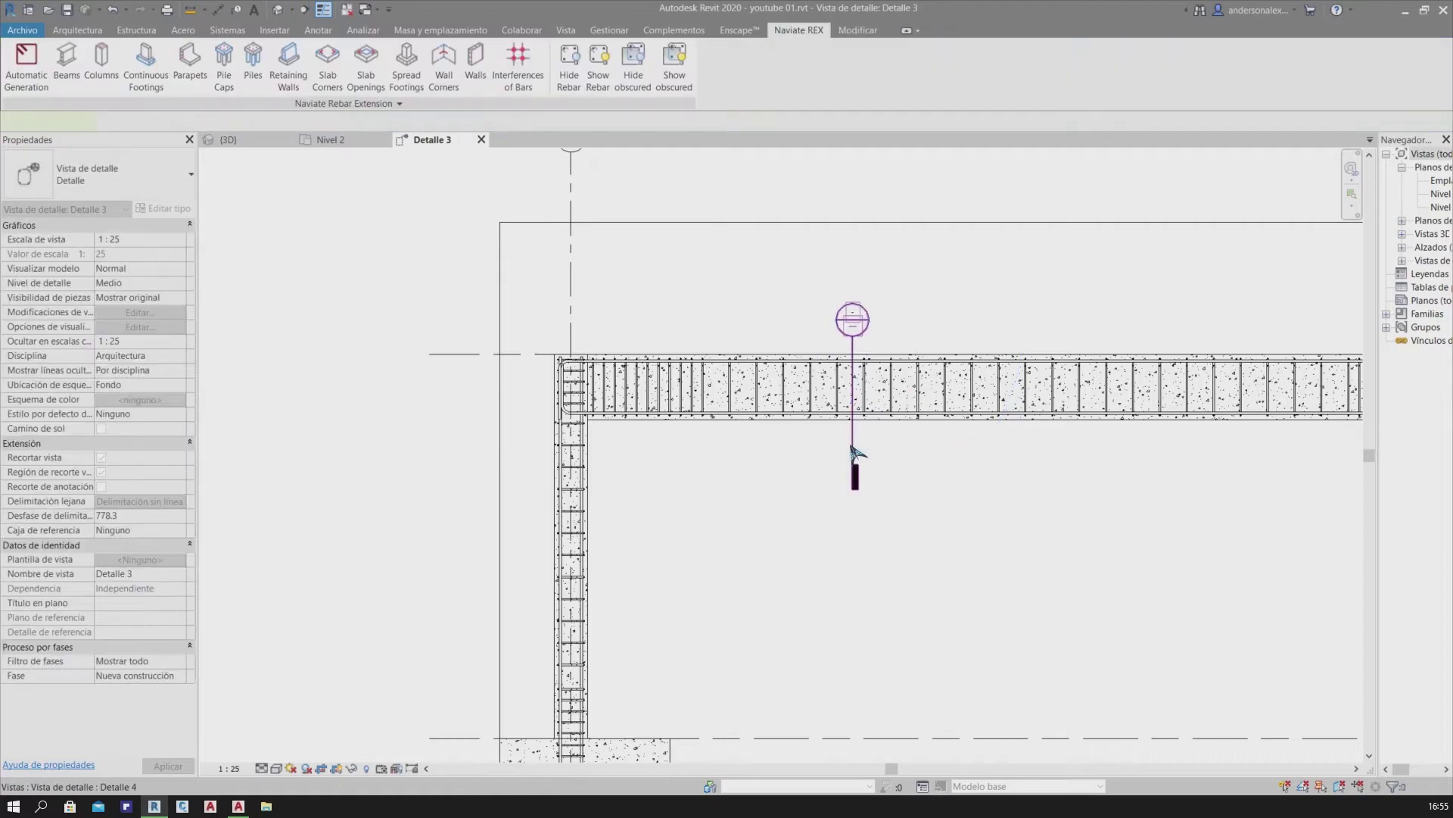
right_click(853, 452)
Go to Detalle 4 and pull its crop region's left and right edges inward
left_click(913, 522)
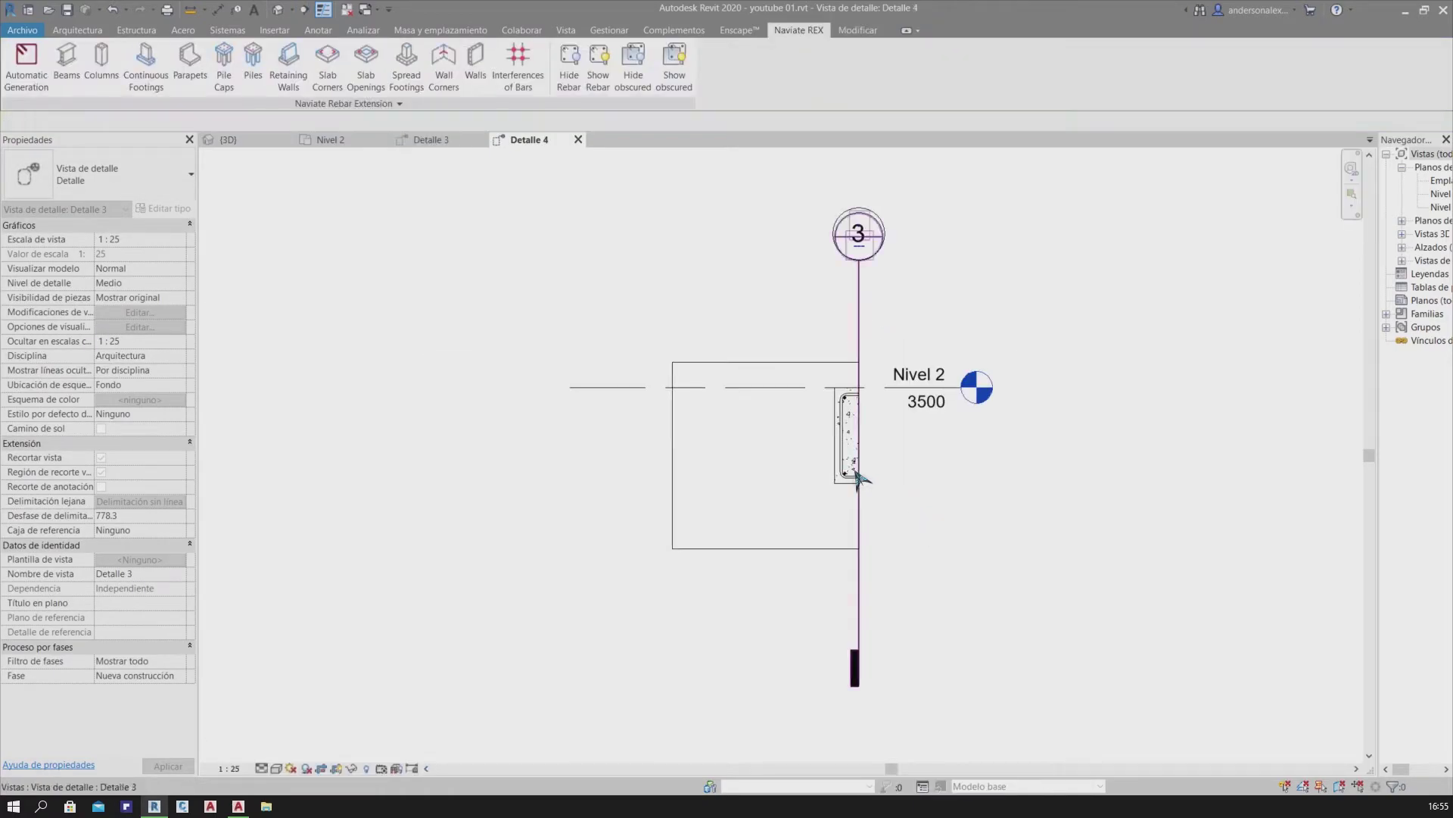
left_click(431, 420)
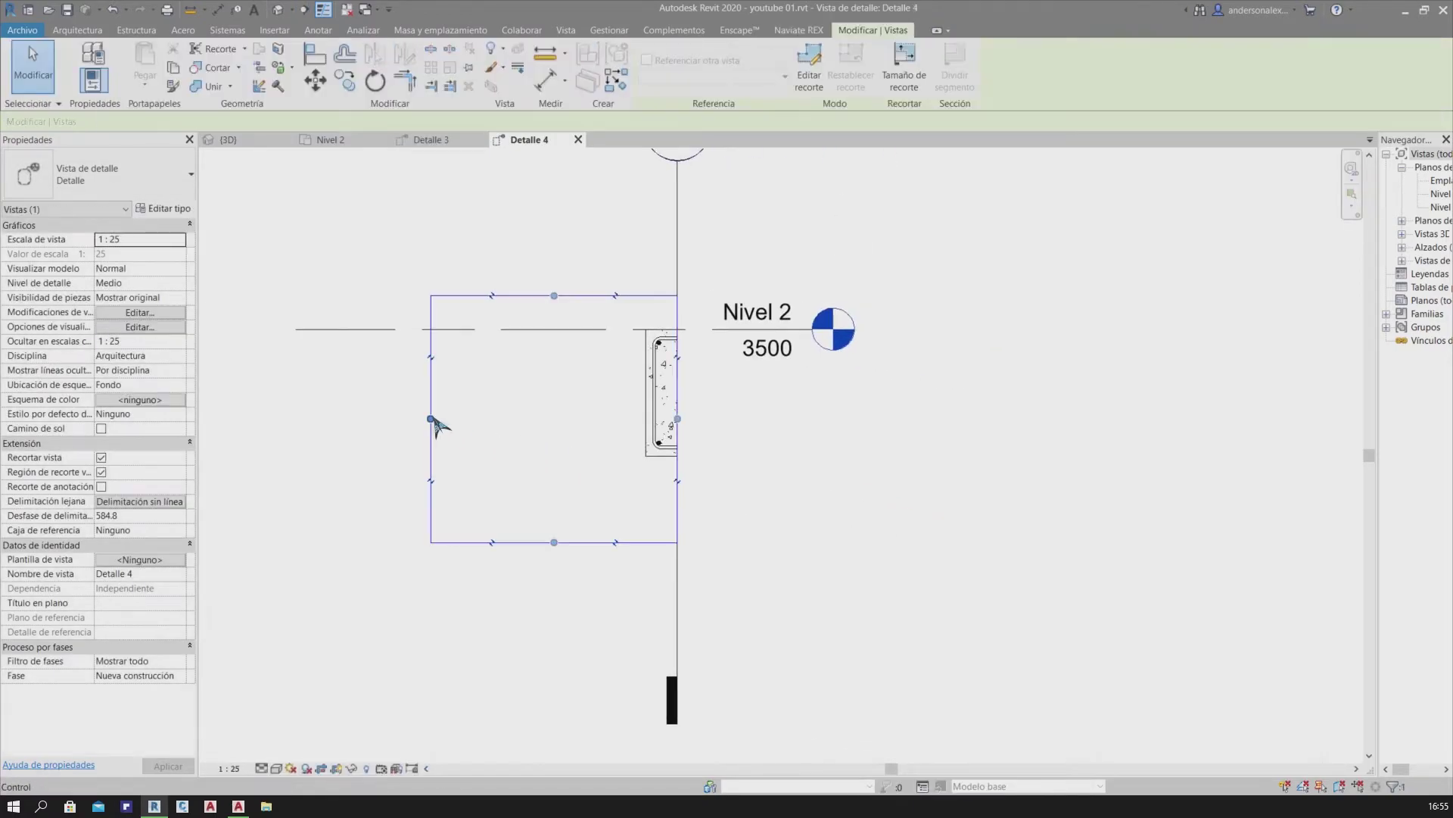
left_click_drag(567, 411, 612, 412)
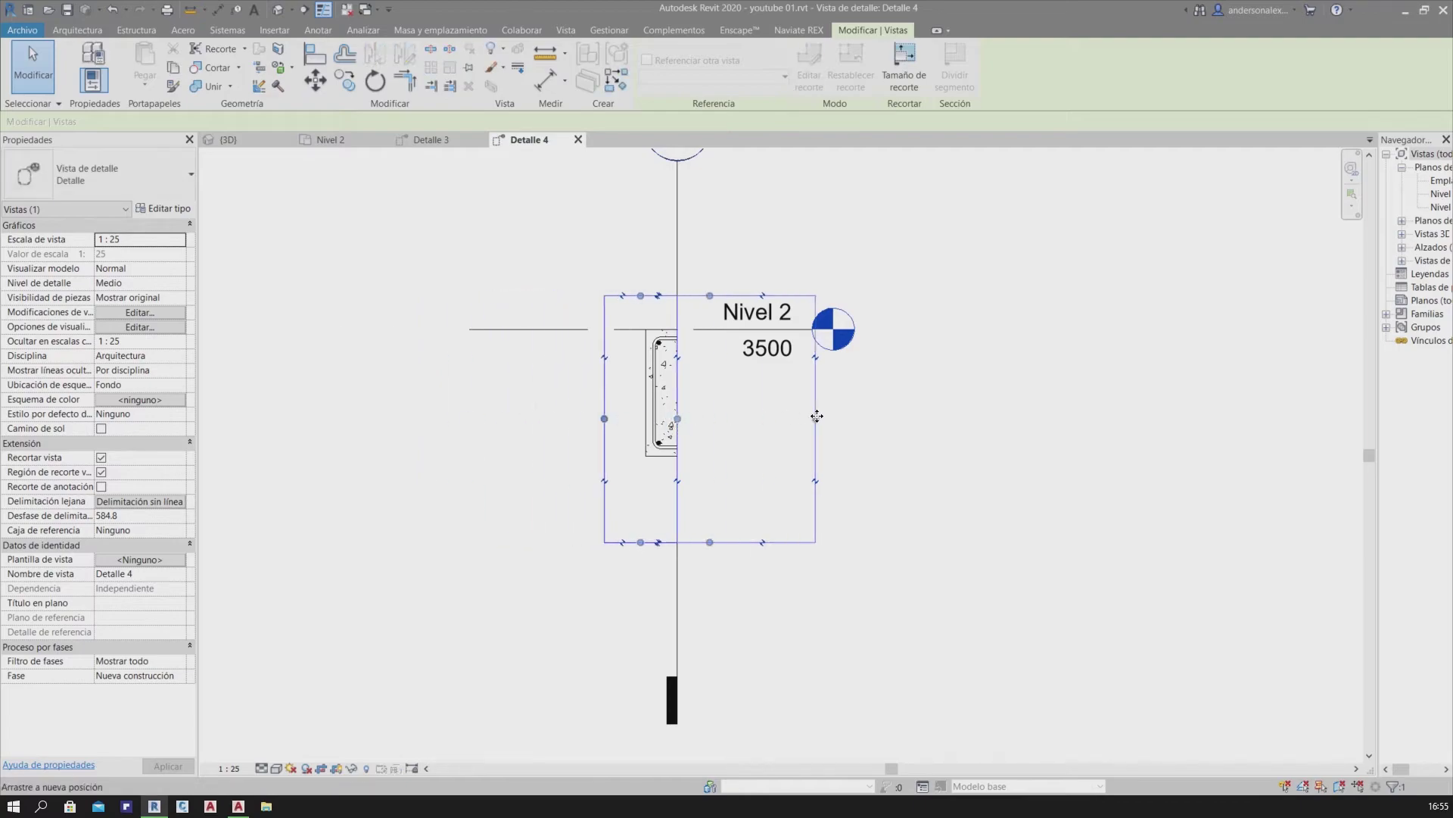
left_click_drag(818, 415, 817, 417)
scroll(583, 523, "up", 2)
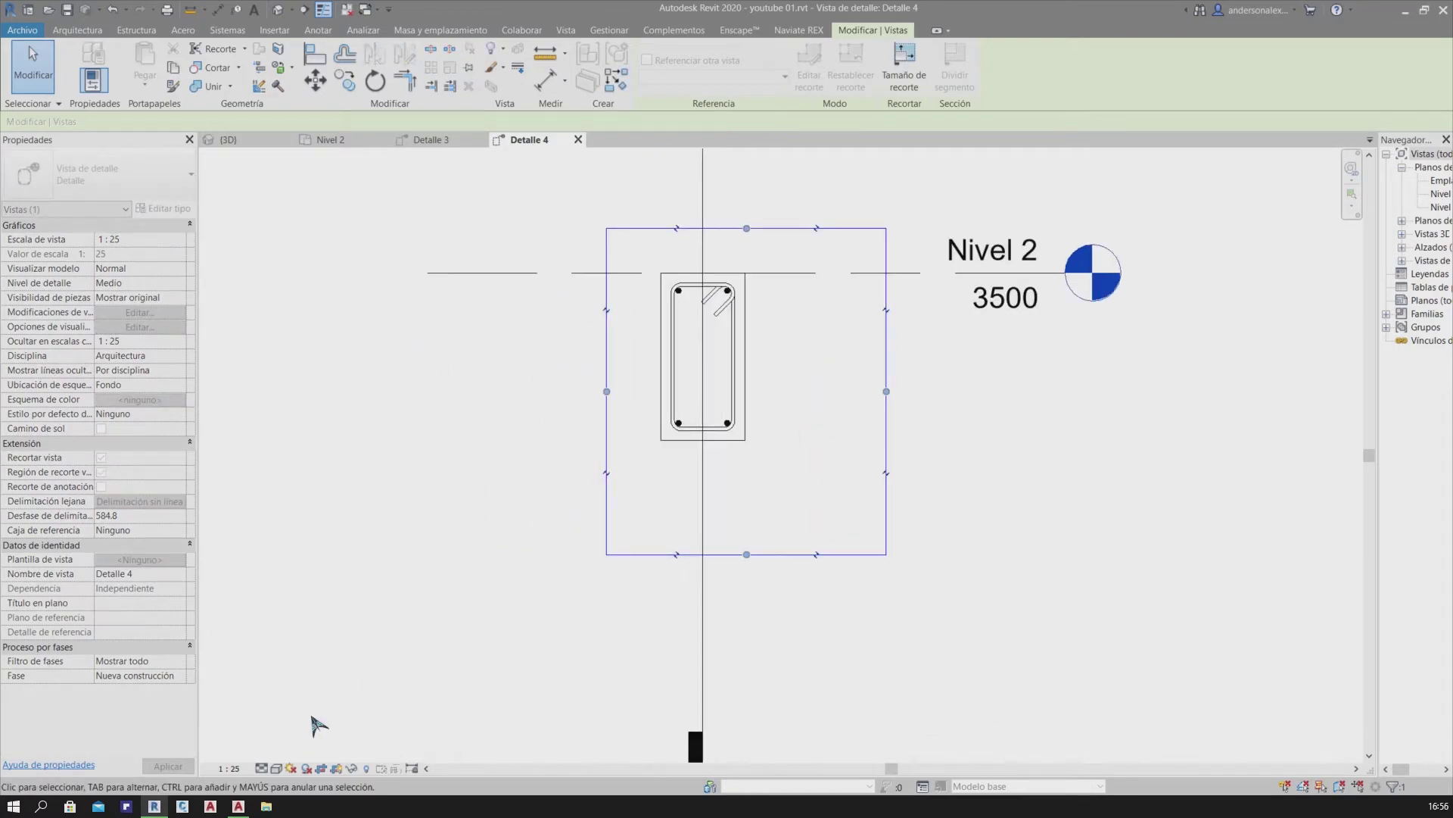
Set the Detalle 4 view scale to 1:10
left_click(265, 769)
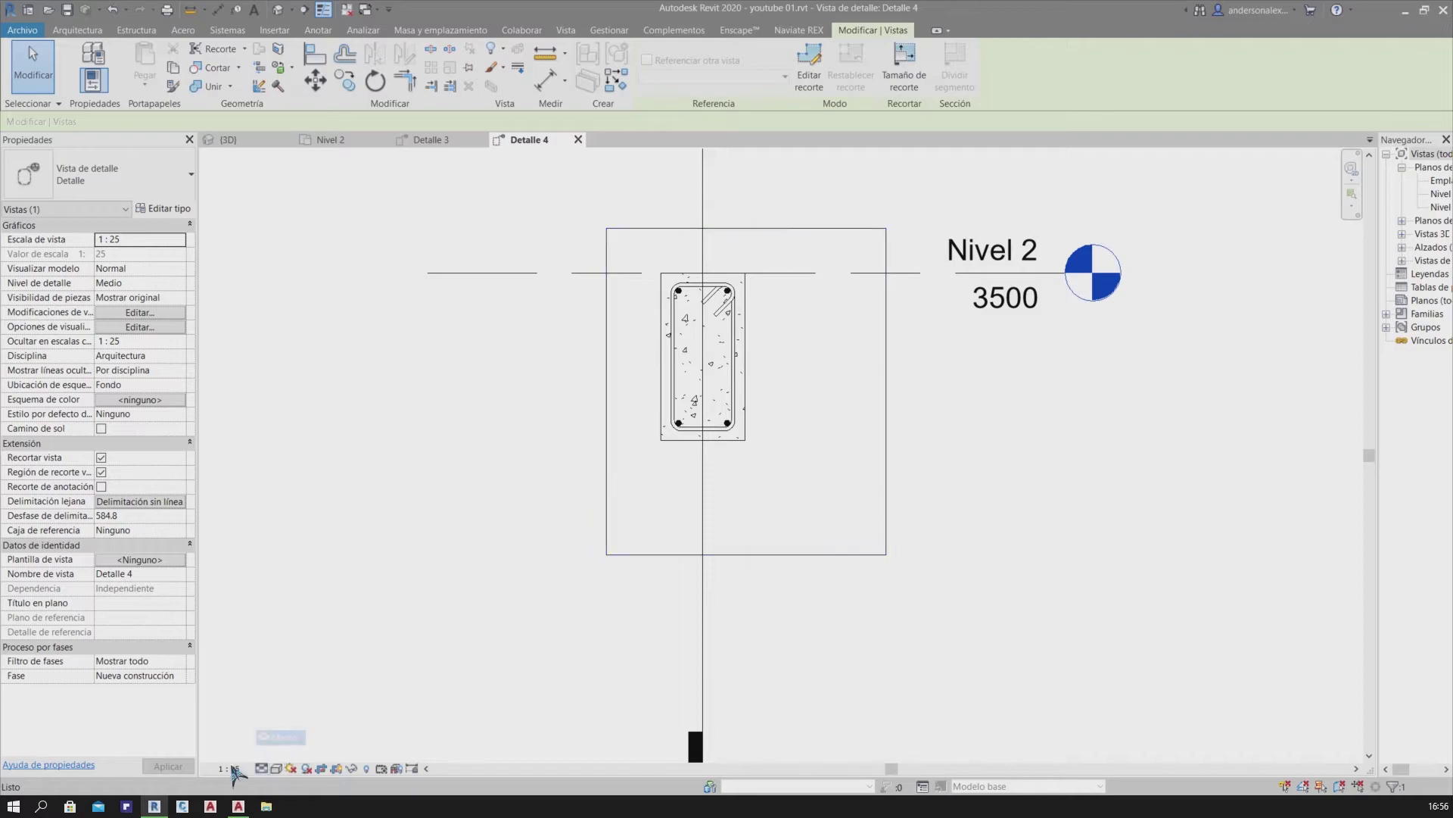
left_click(234, 769)
left_click(249, 623)
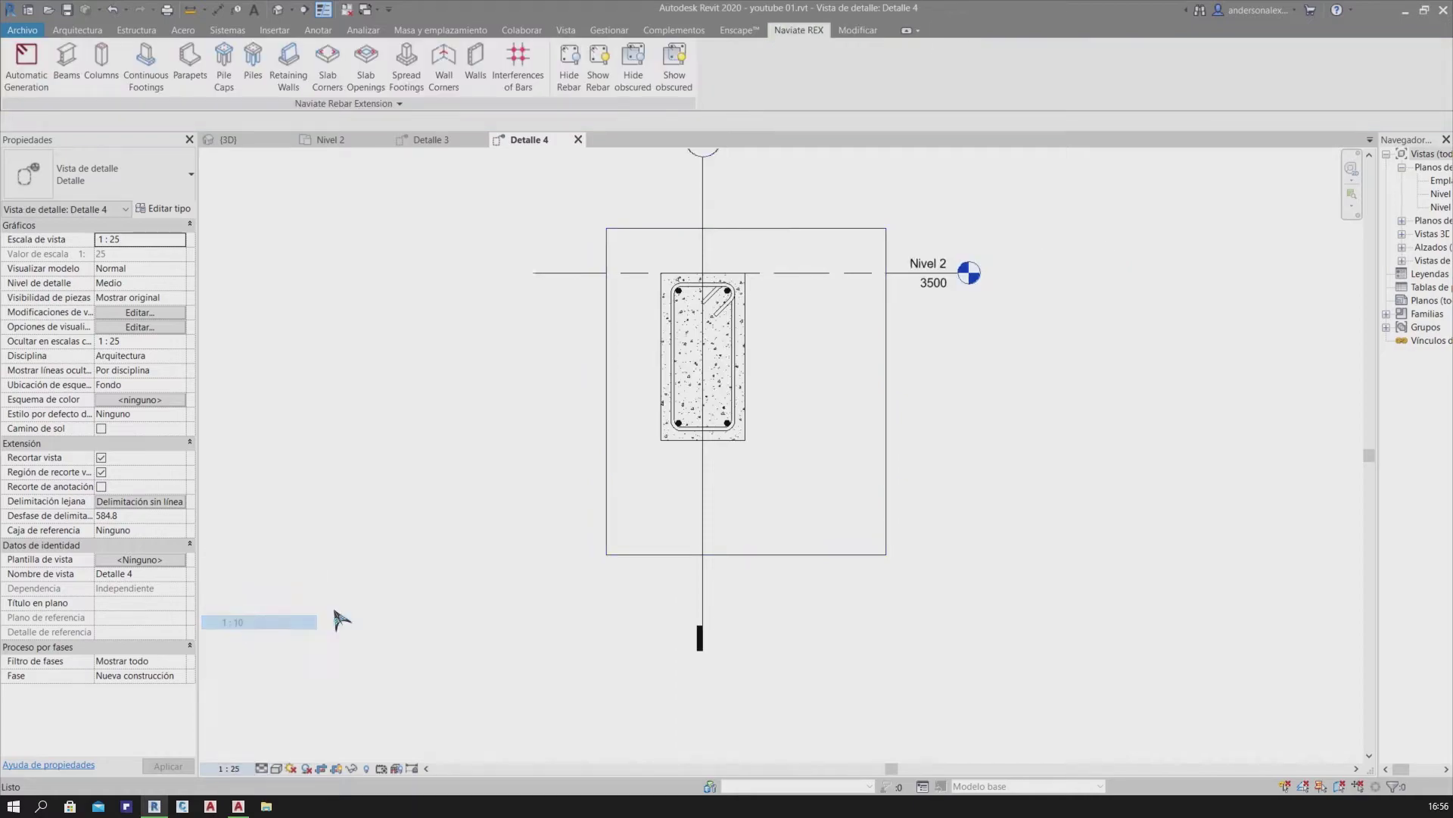
Raise the crop region's bottom edge and move its right edge further inward
left_click(890, 482)
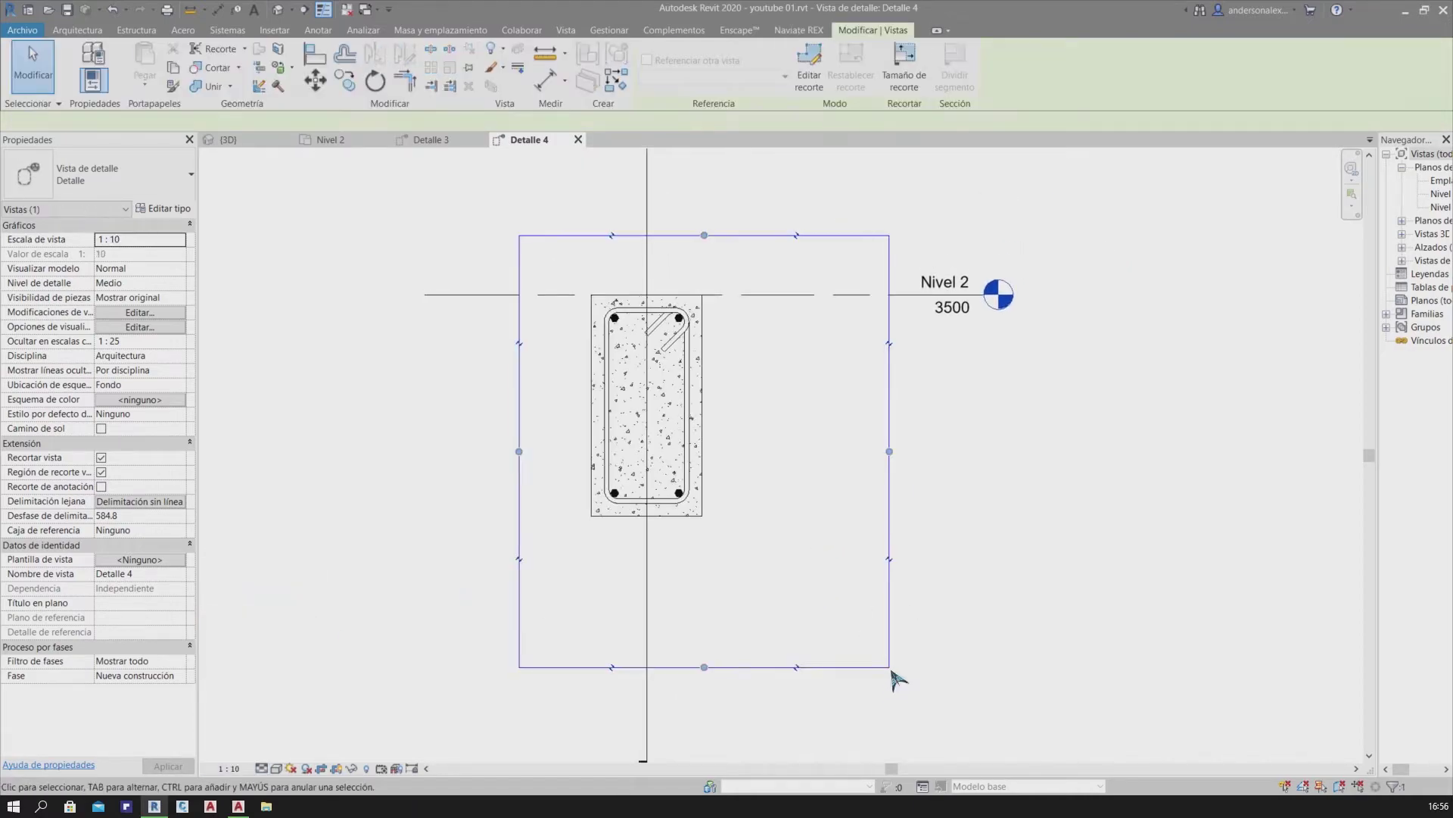
left_click_drag(702, 582, 702, 568)
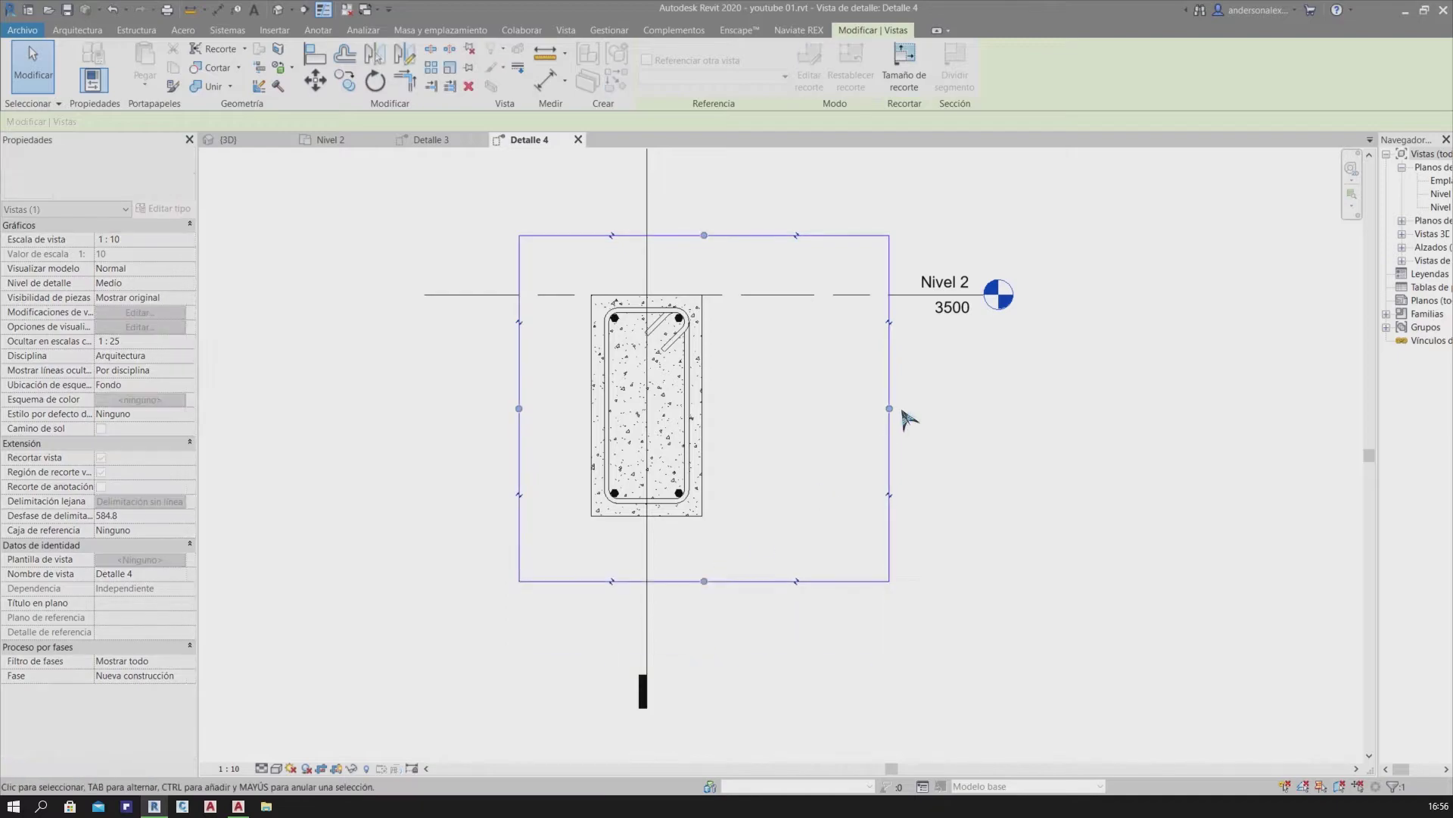
left_click_drag(890, 416, 781, 413)
scroll(757, 455, "up", 2)
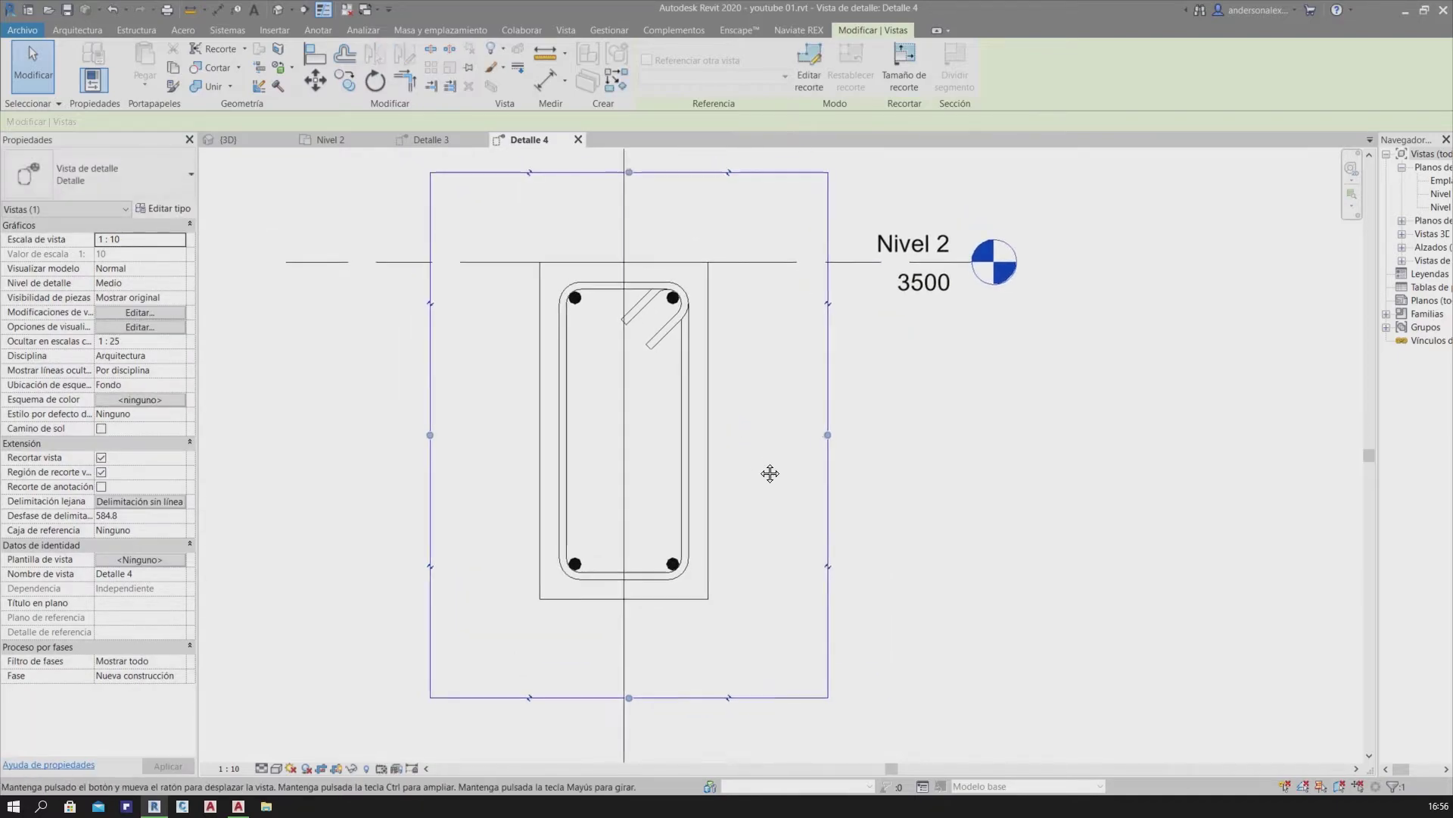
left_click(764, 463)
scroll(766, 458, "up", 1)
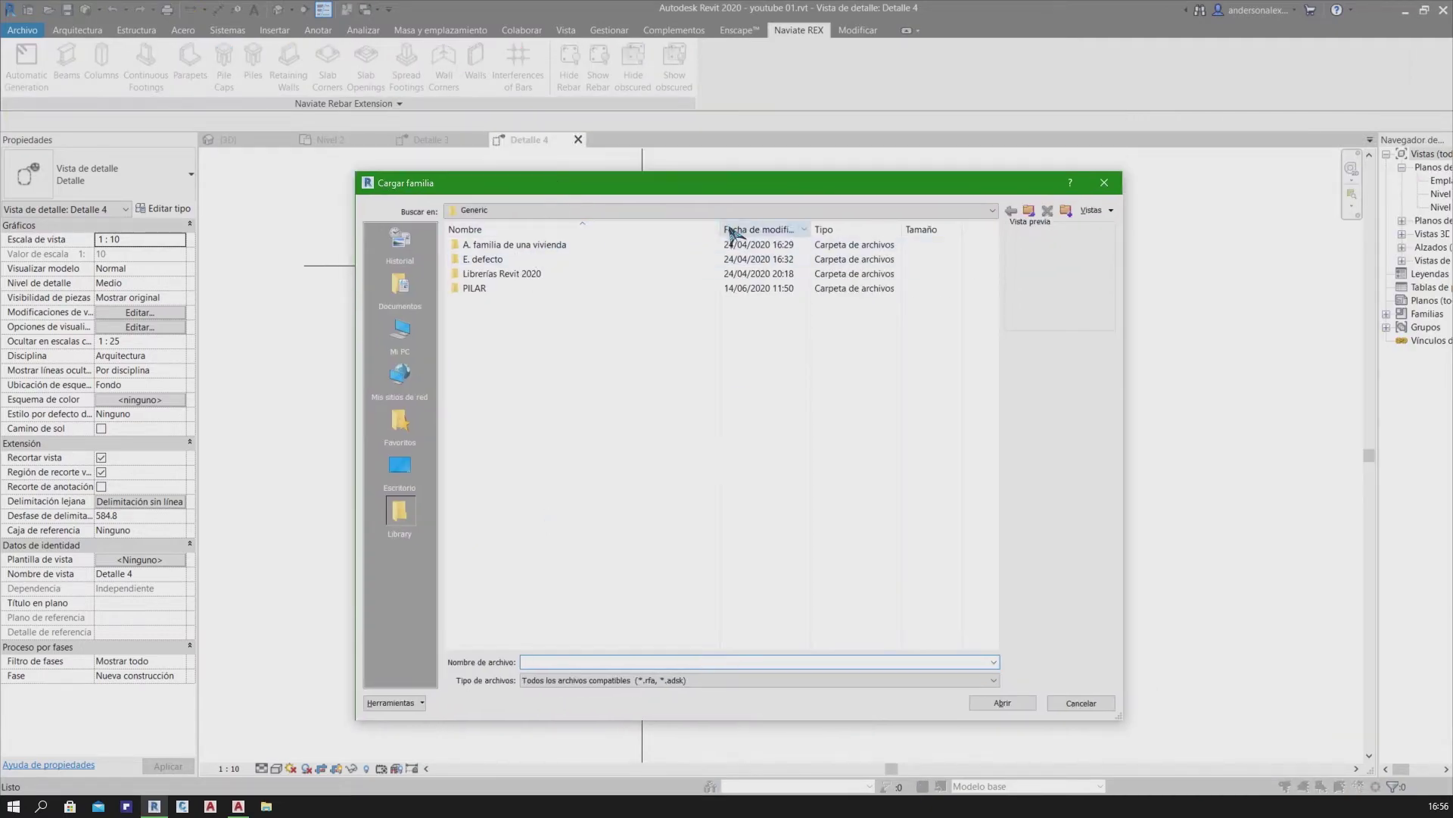
Browse to Spanish_INTL > Anotaciones > Estructural and load M_Etiqueta de armadura.rfa
double_click(594, 274)
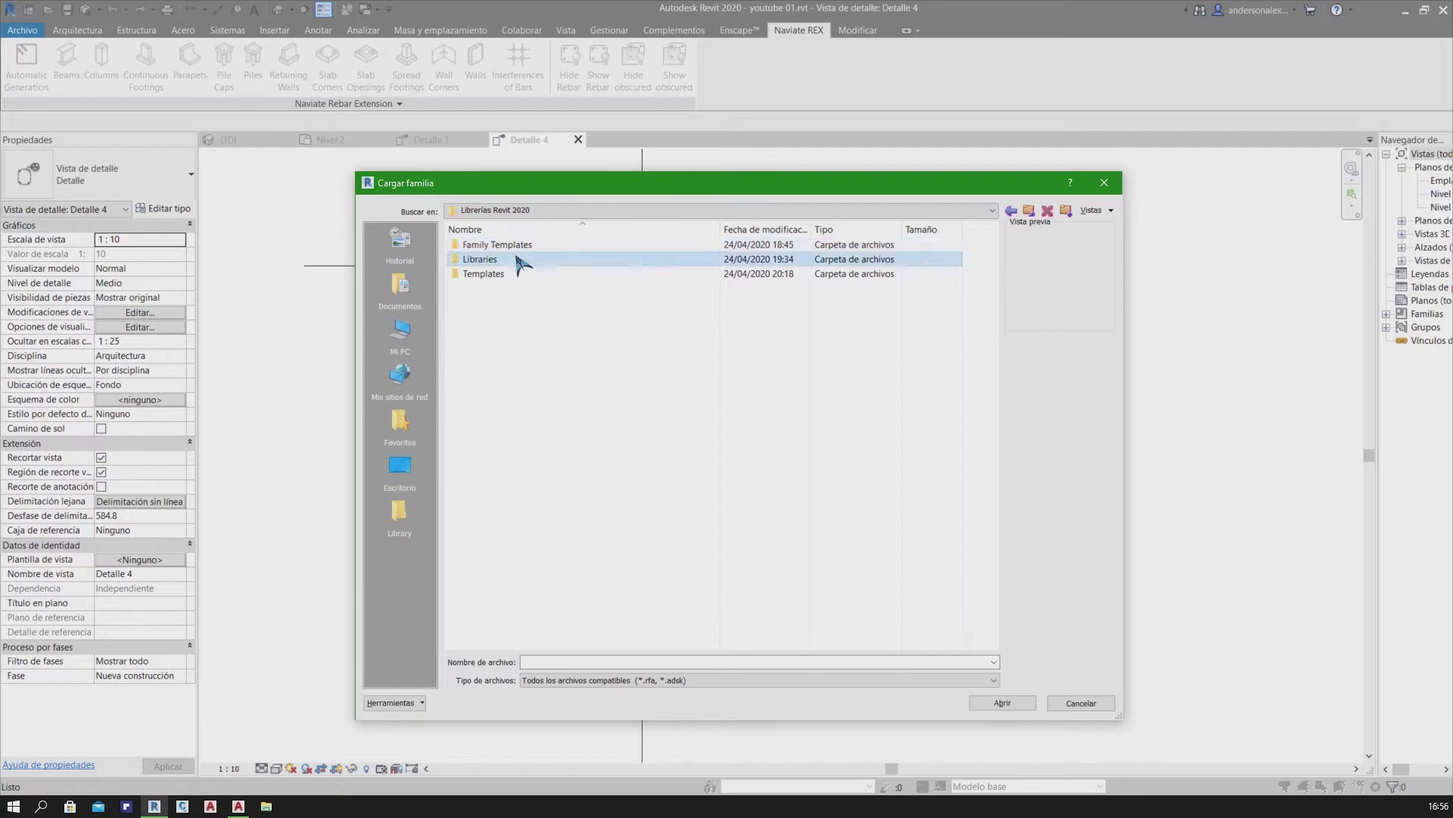
double_click(519, 260)
double_click(517, 260)
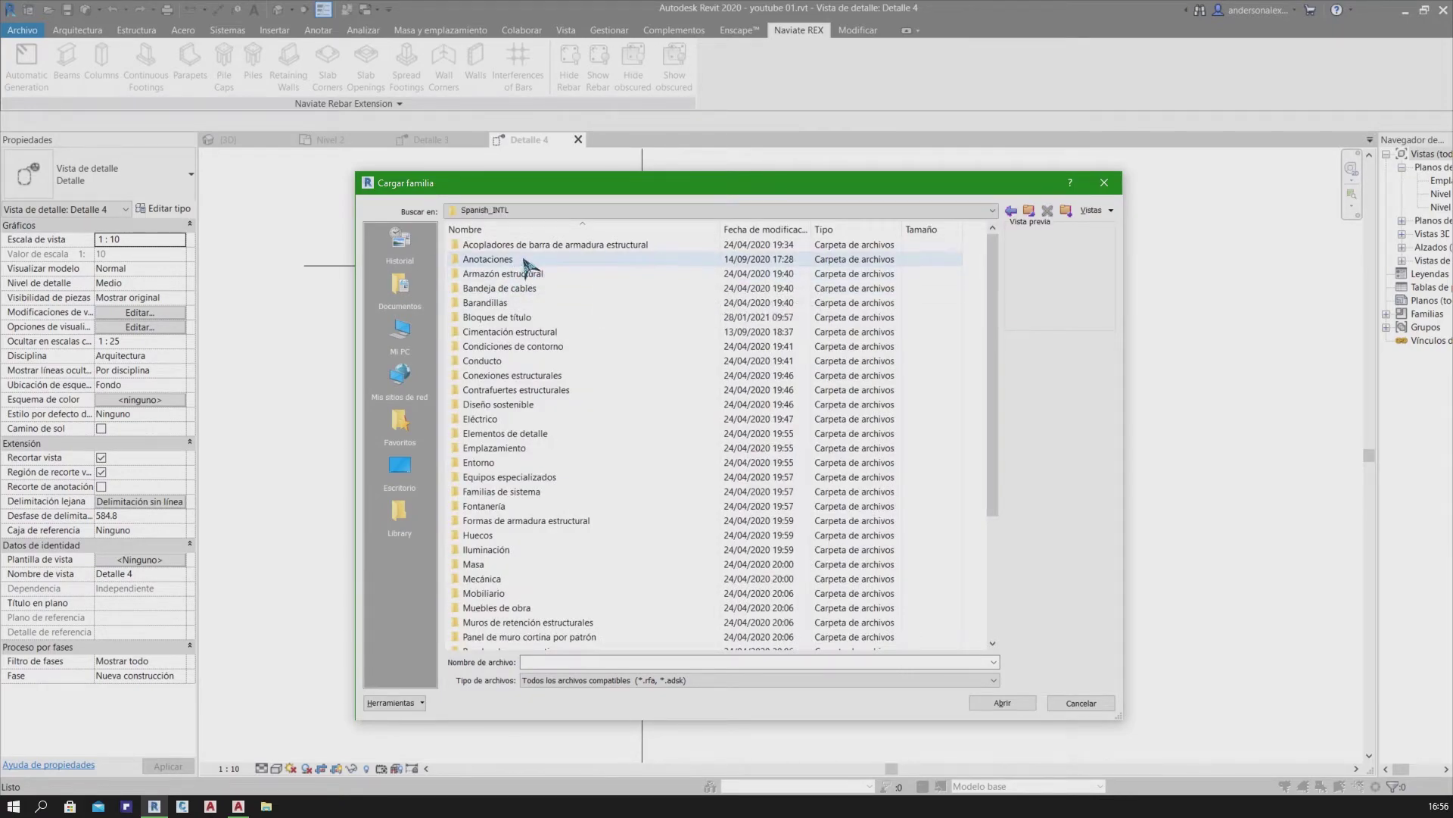
double_click(553, 259)
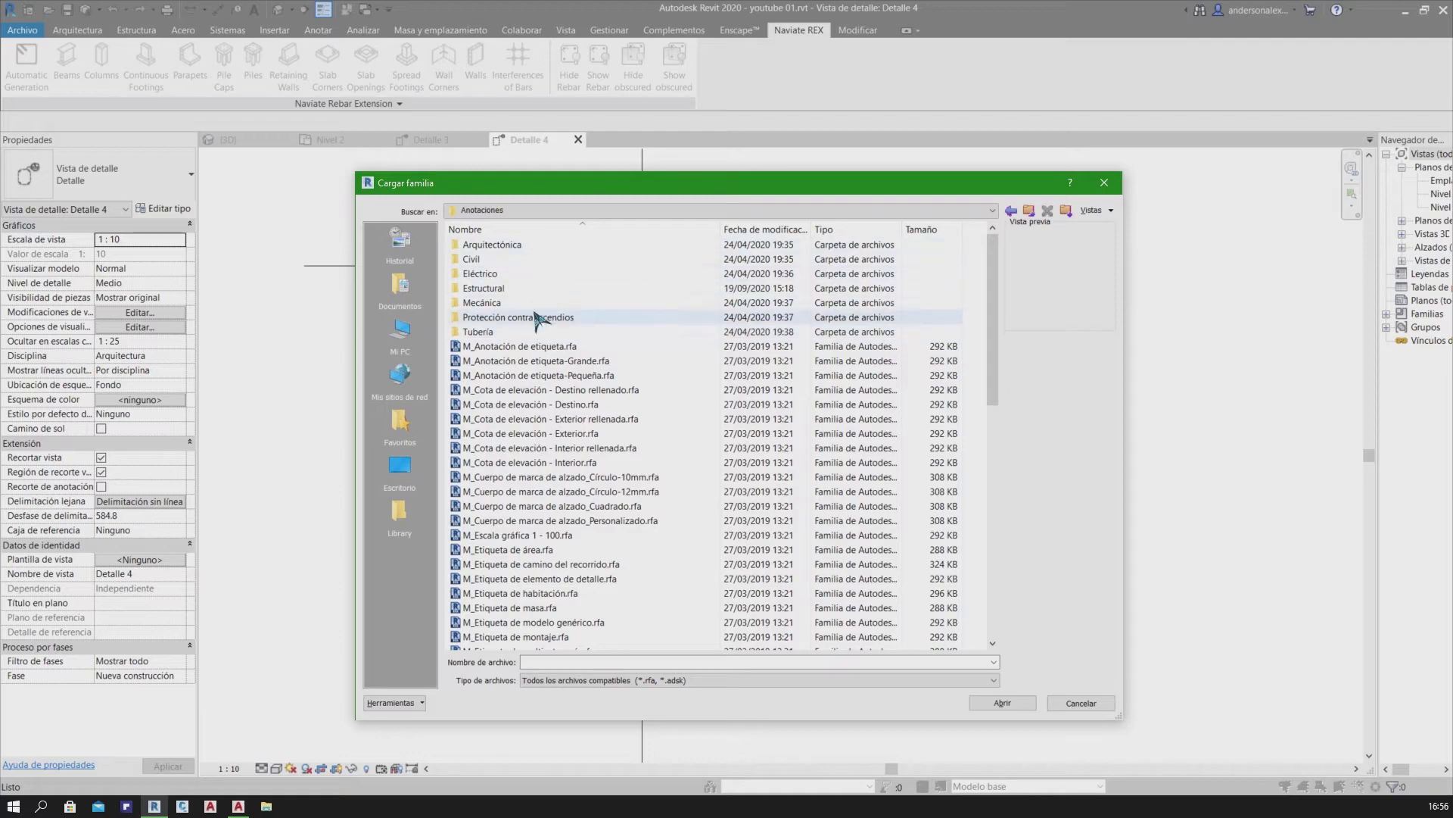
double_click(500, 288)
left_click(534, 331)
scroll(560, 372, "down", 1)
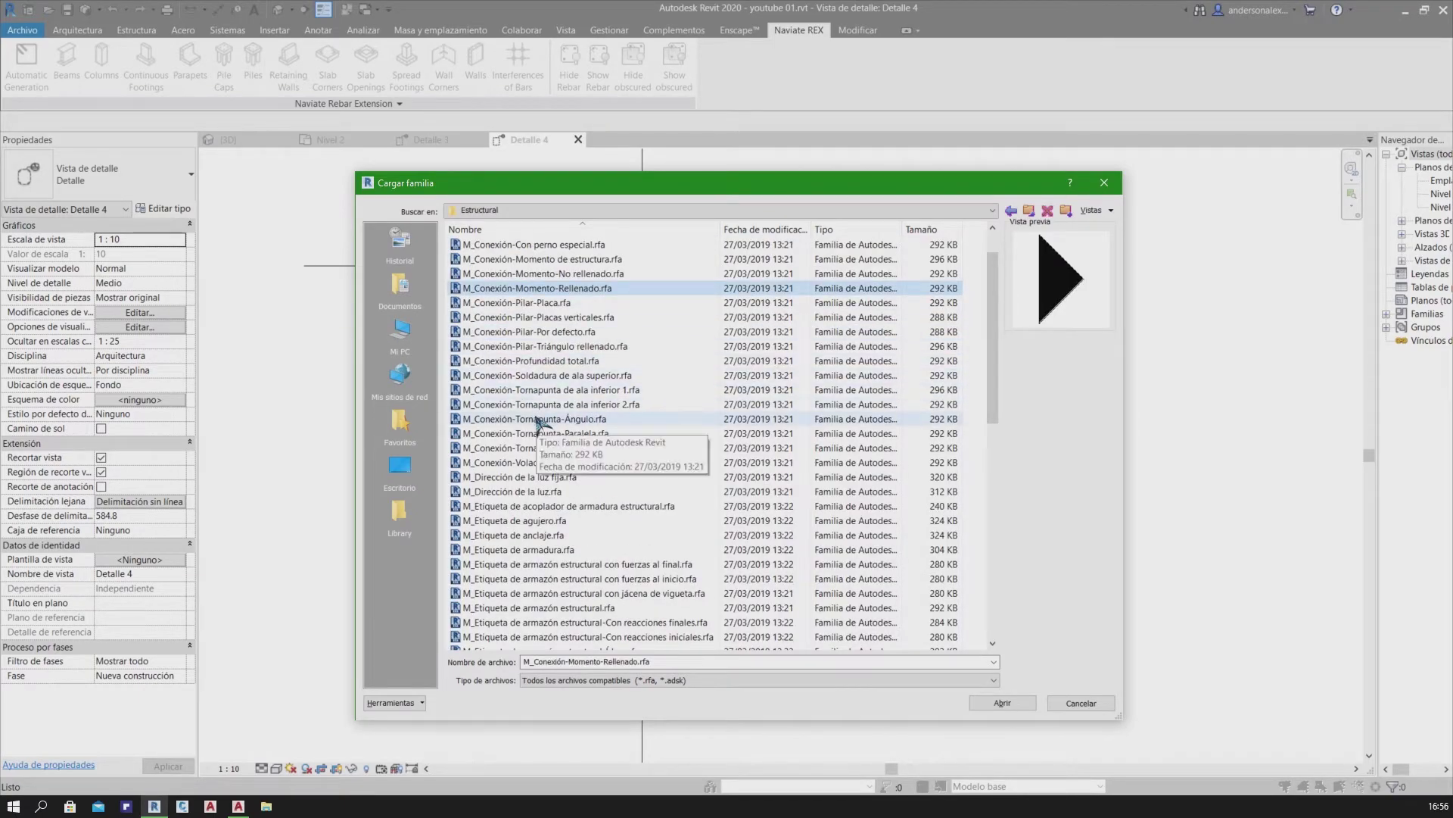
scroll(575, 454, "down", 1)
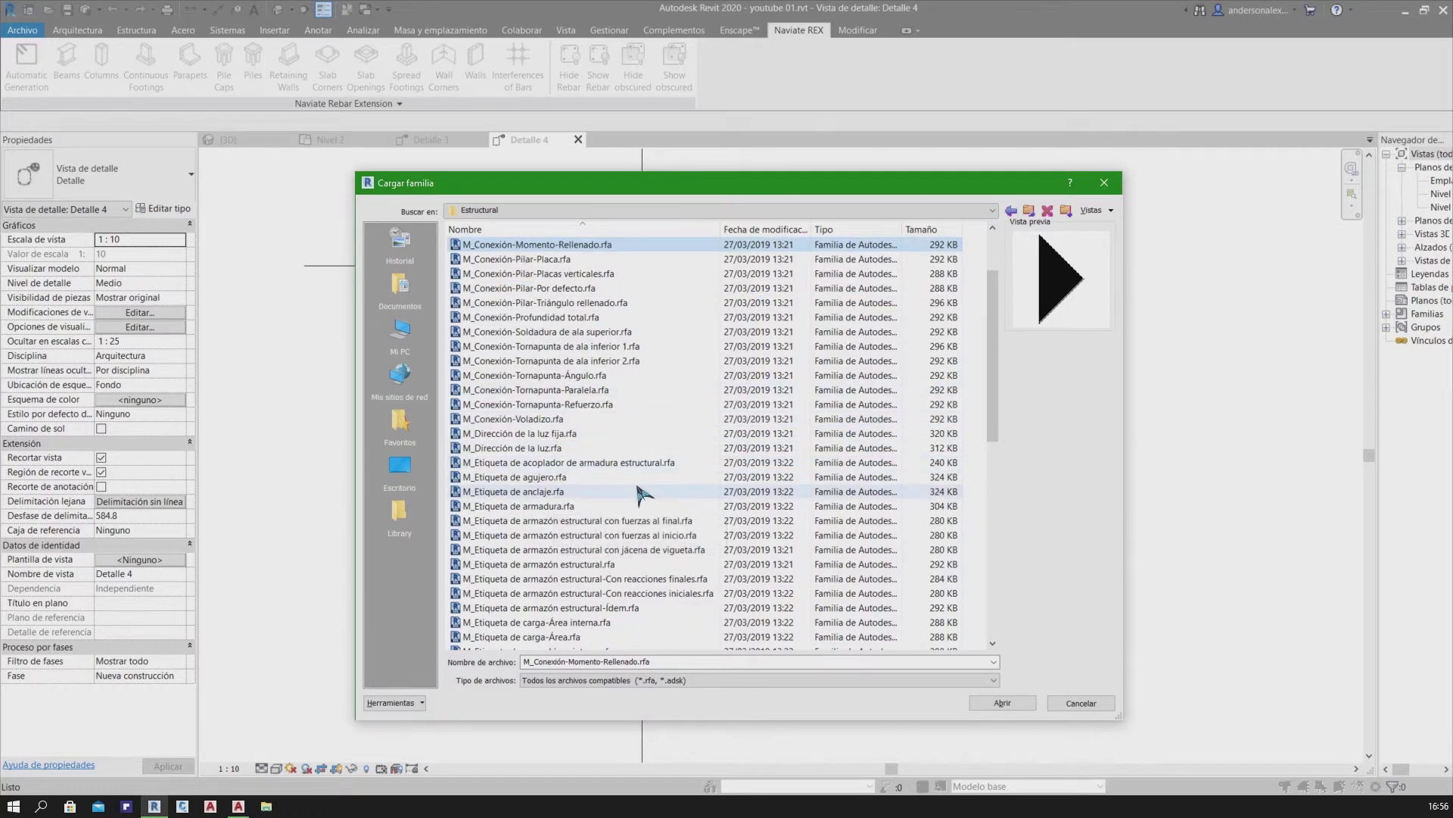
left_click(566, 506)
left_click(1001, 703)
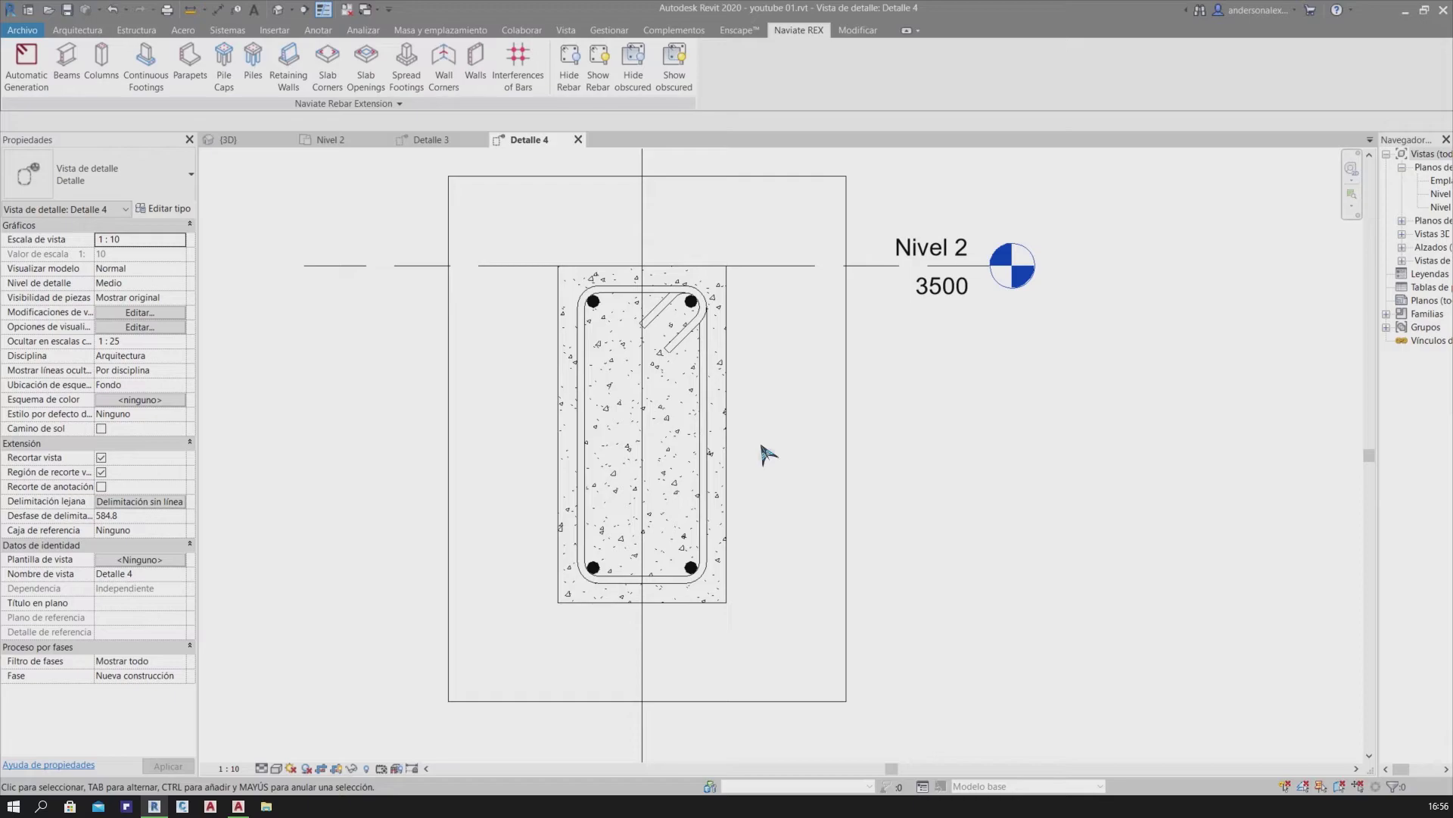
Switch the 13M - 8 rebar tag to the quantity, spacing and number type and move it right
left_click(709, 430)
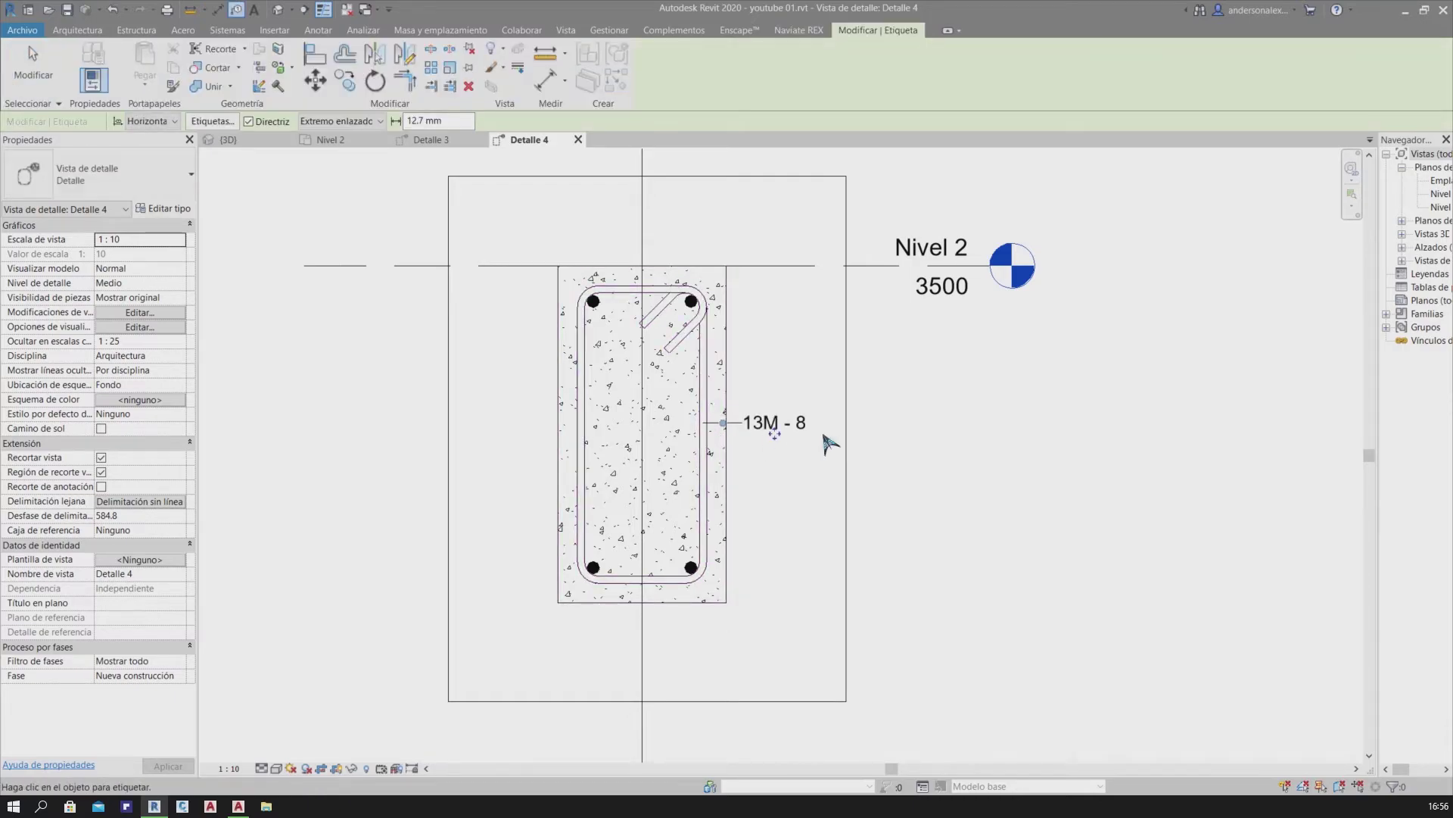
key("Escape")
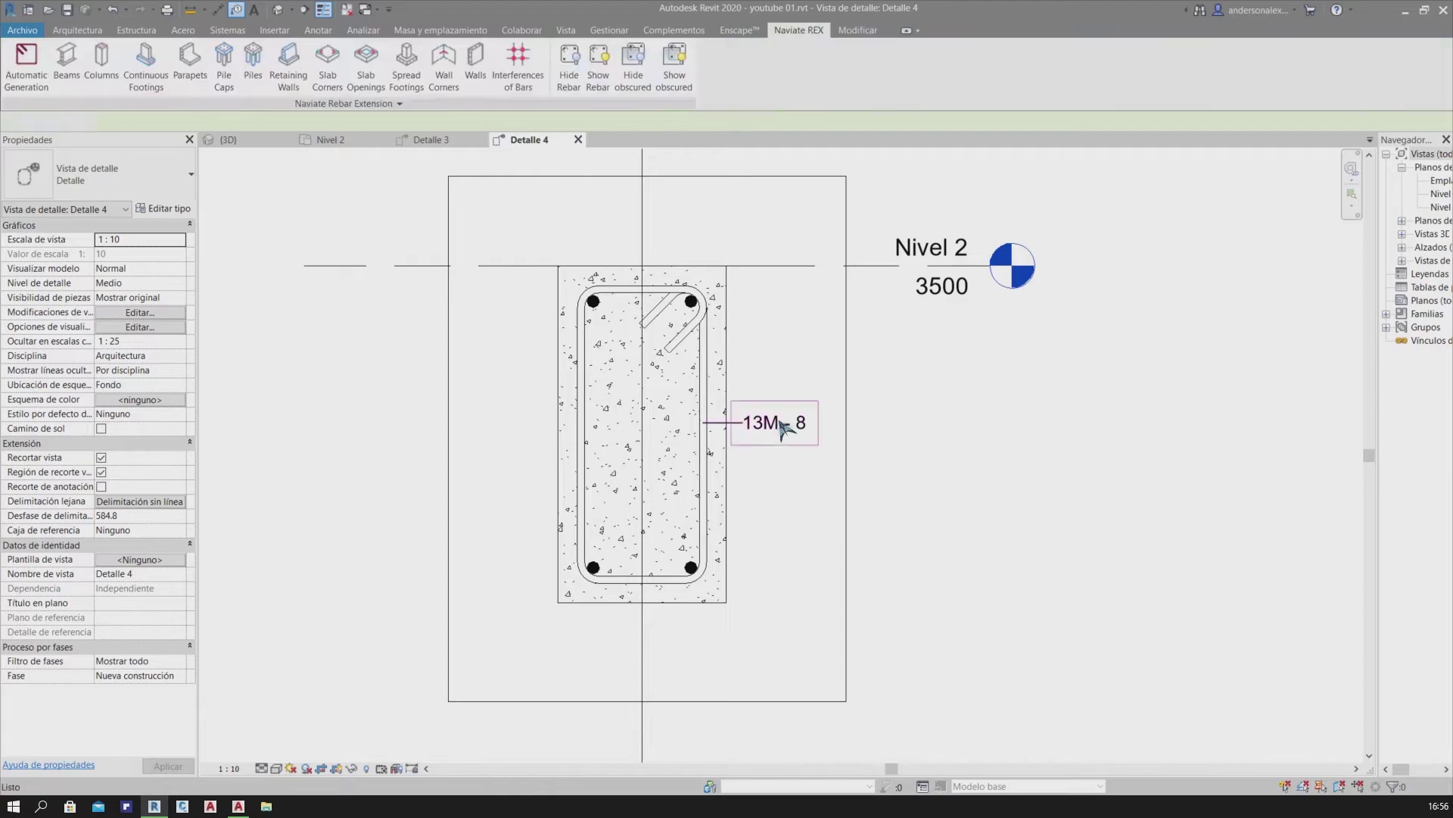
left_click(783, 431)
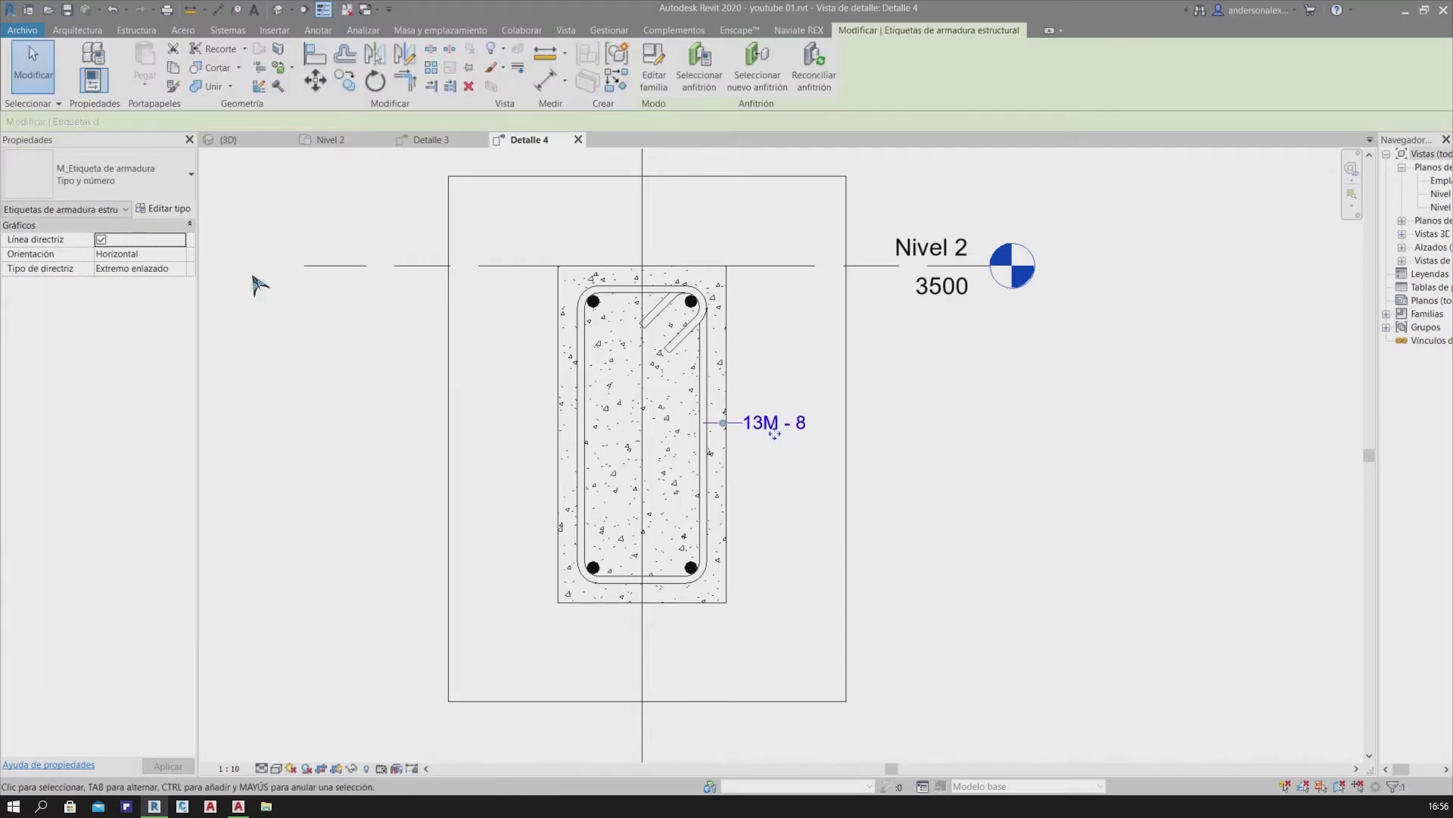
left_click(121, 176)
left_click(119, 266)
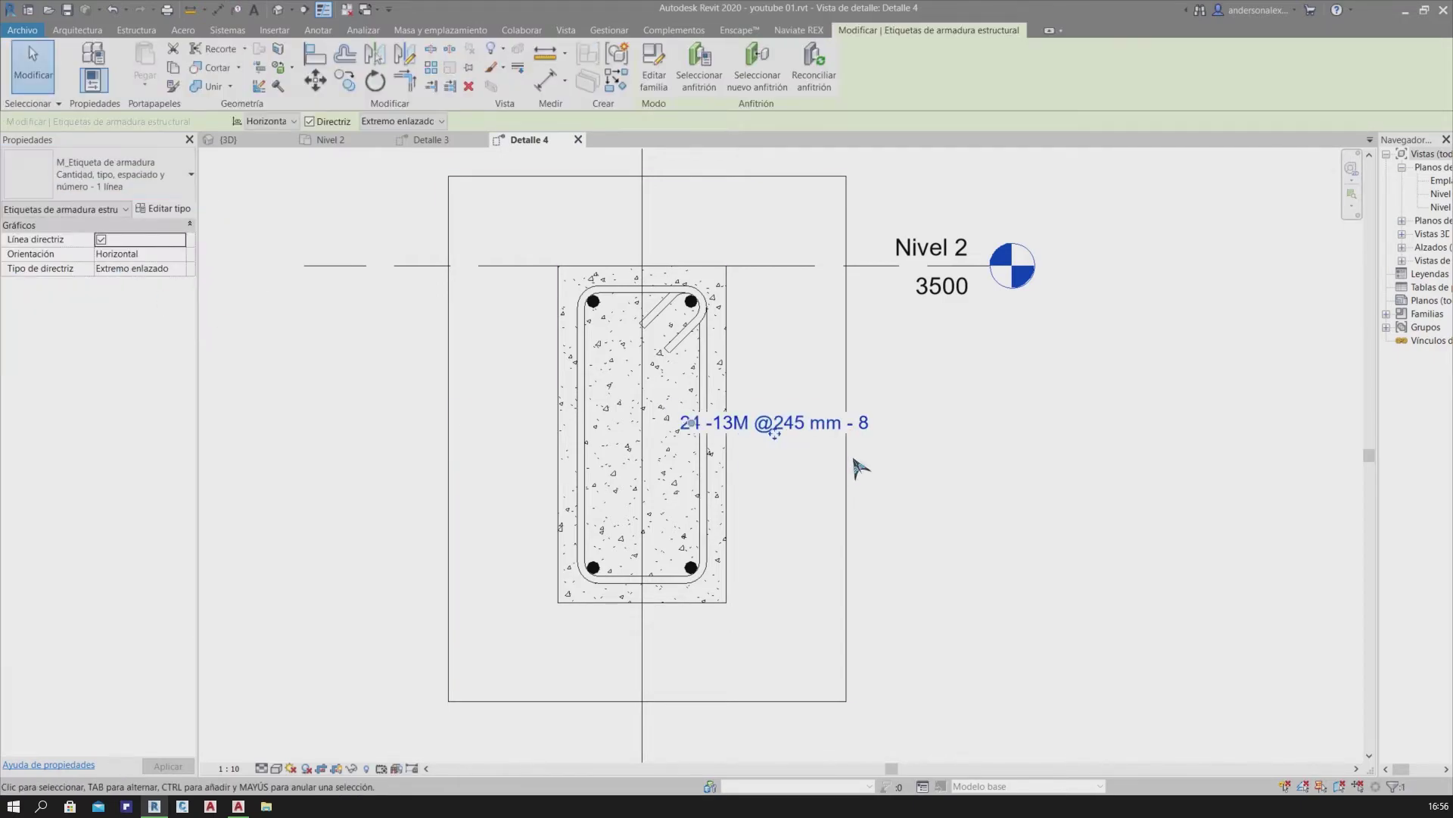
left_click_drag(780, 442, 842, 436)
scroll(802, 454, "up", 1)
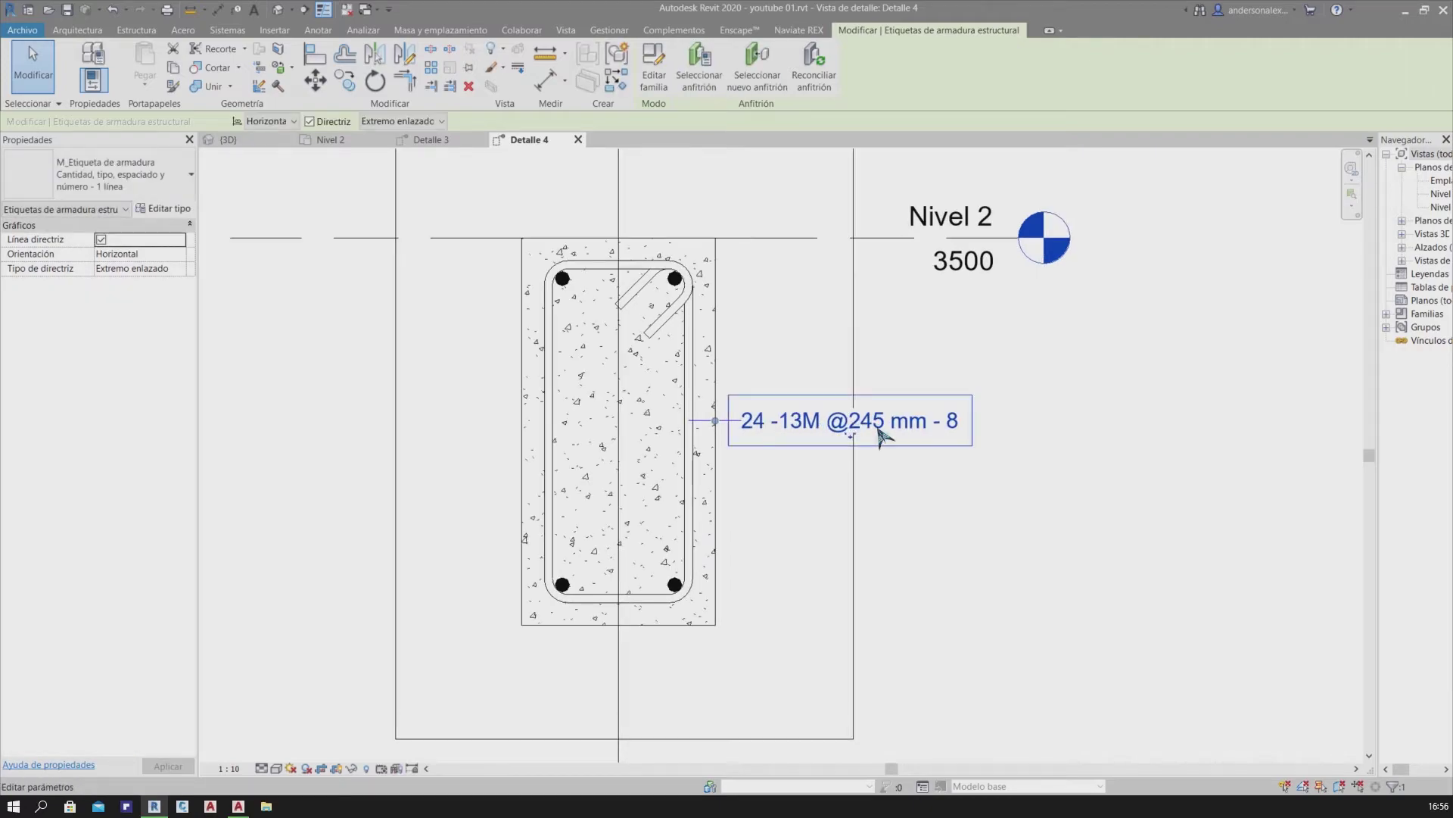
Delete the one-line stirrup tag and retag the stirrup as 13M - 8 with TG
left_click(806, 469)
middle_click_drag(806, 470, 853, 474)
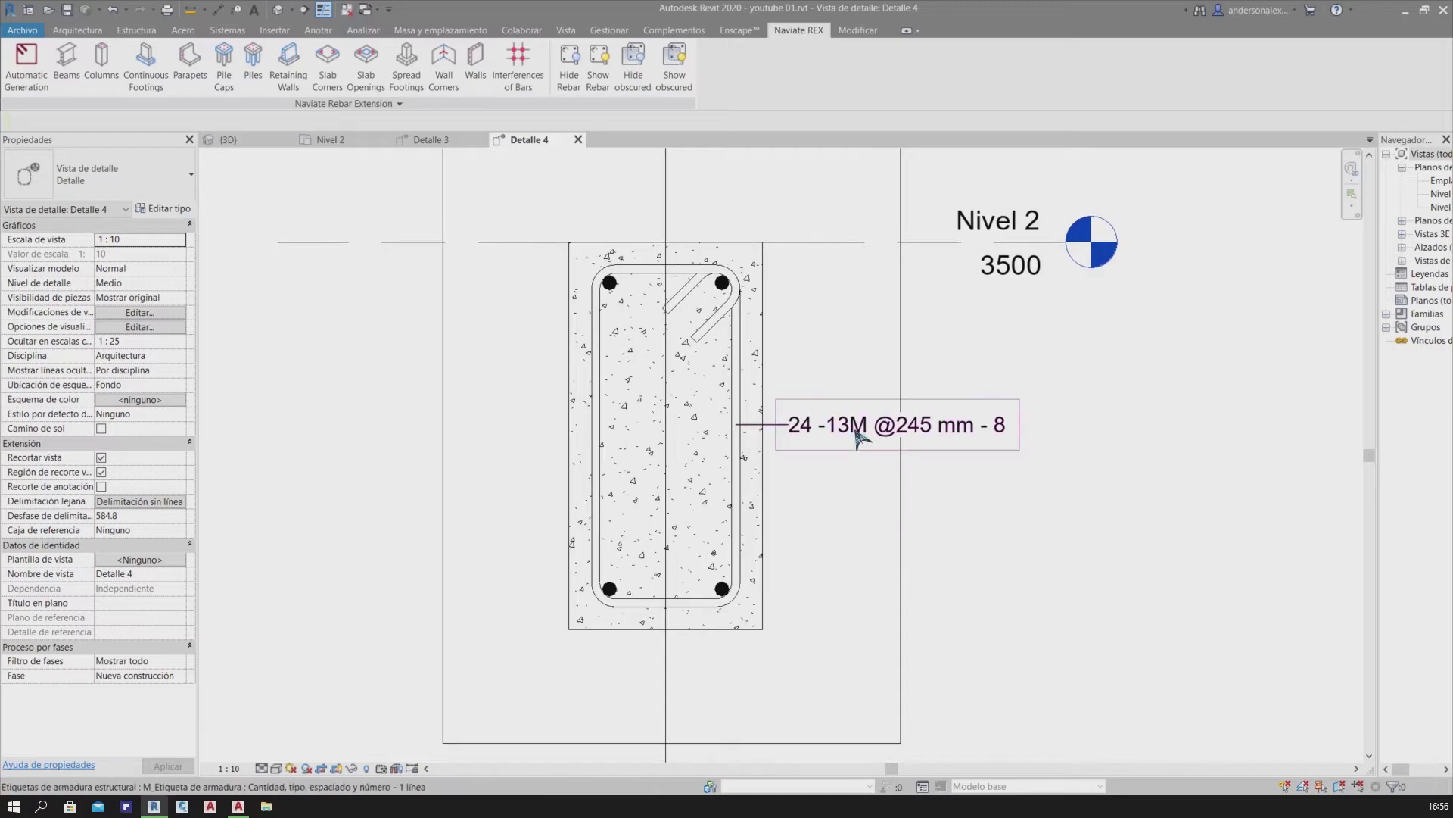
key("Delete")
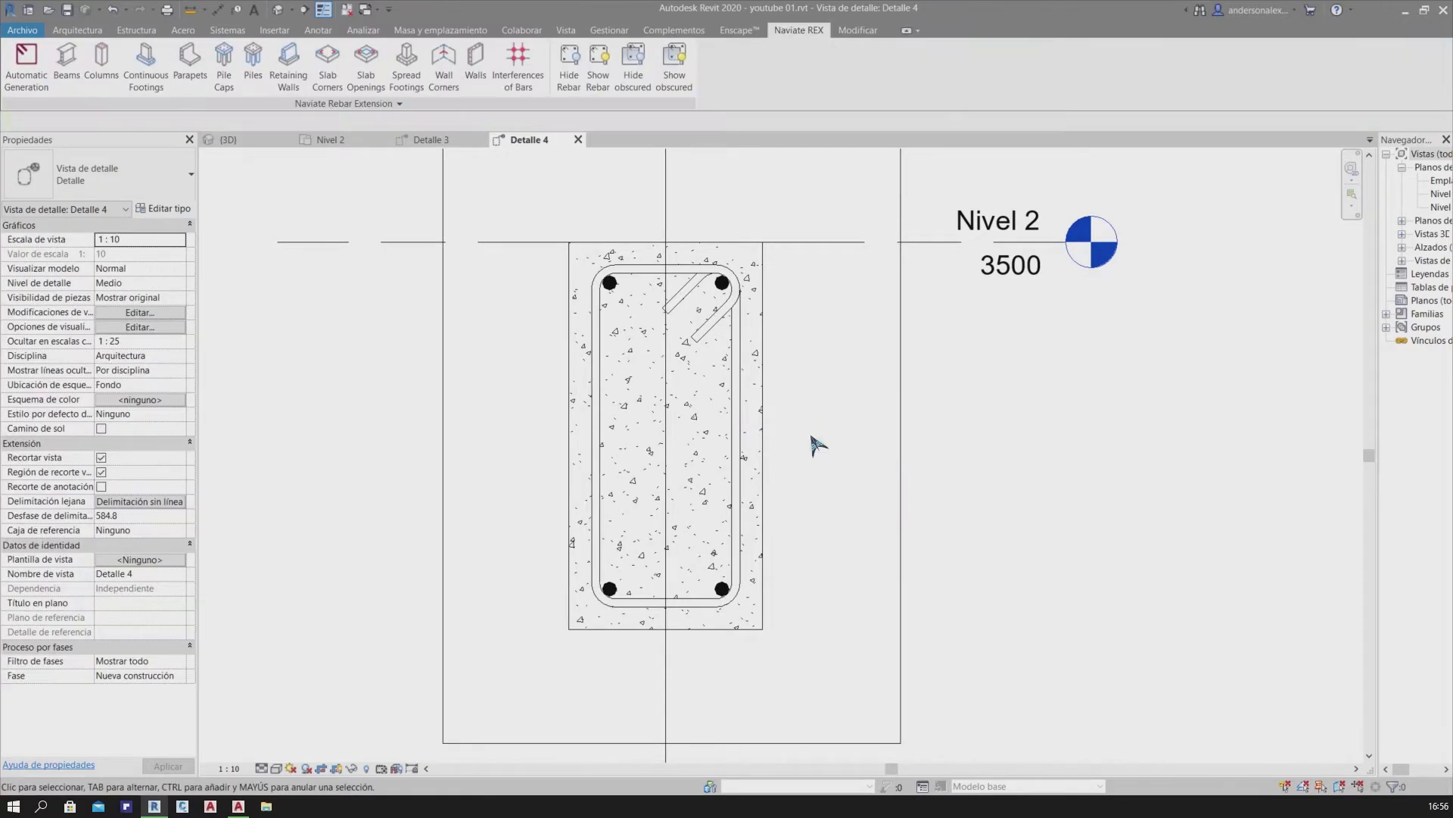
key("t")
key("g")
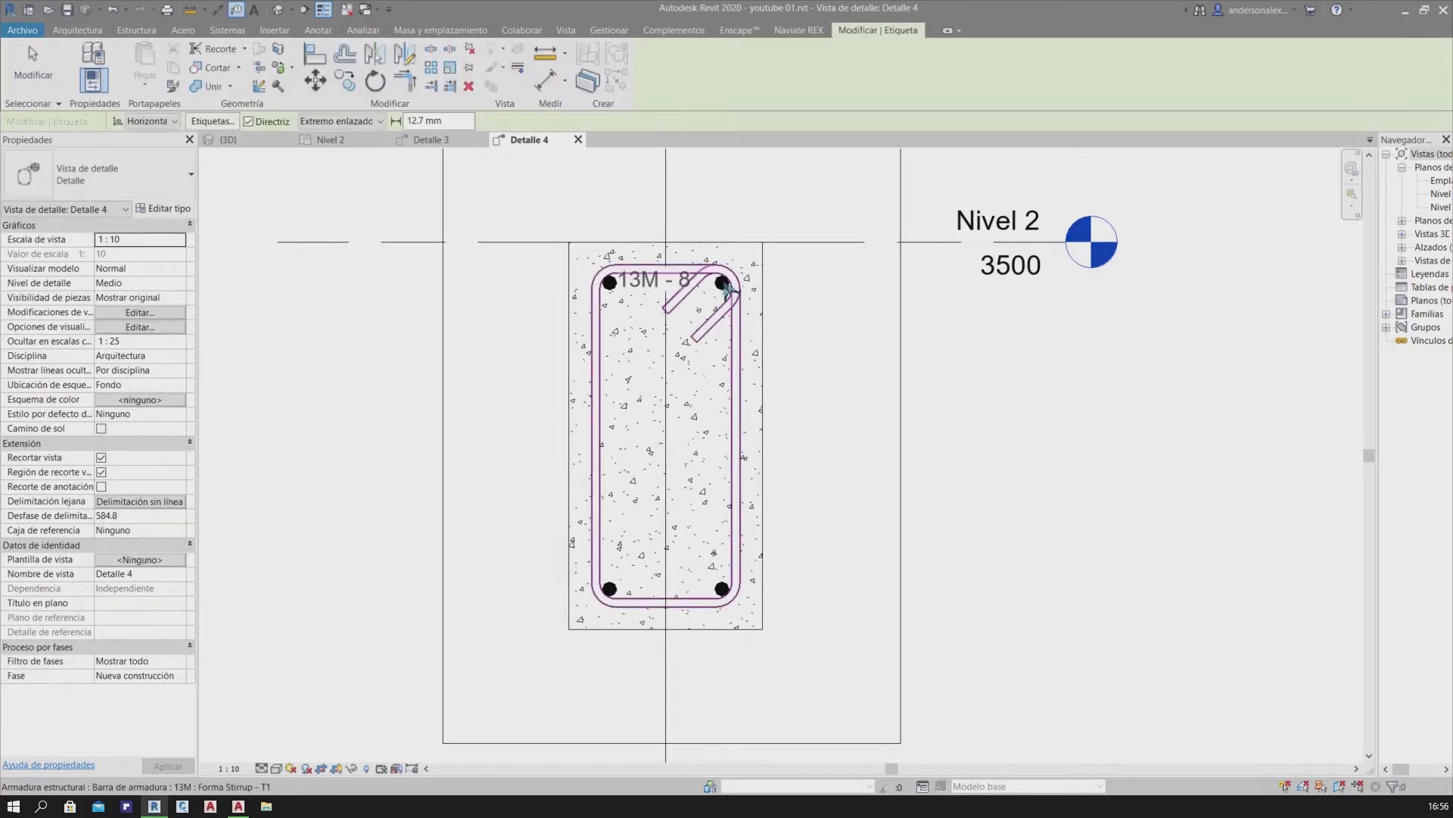
left_click(653, 300)
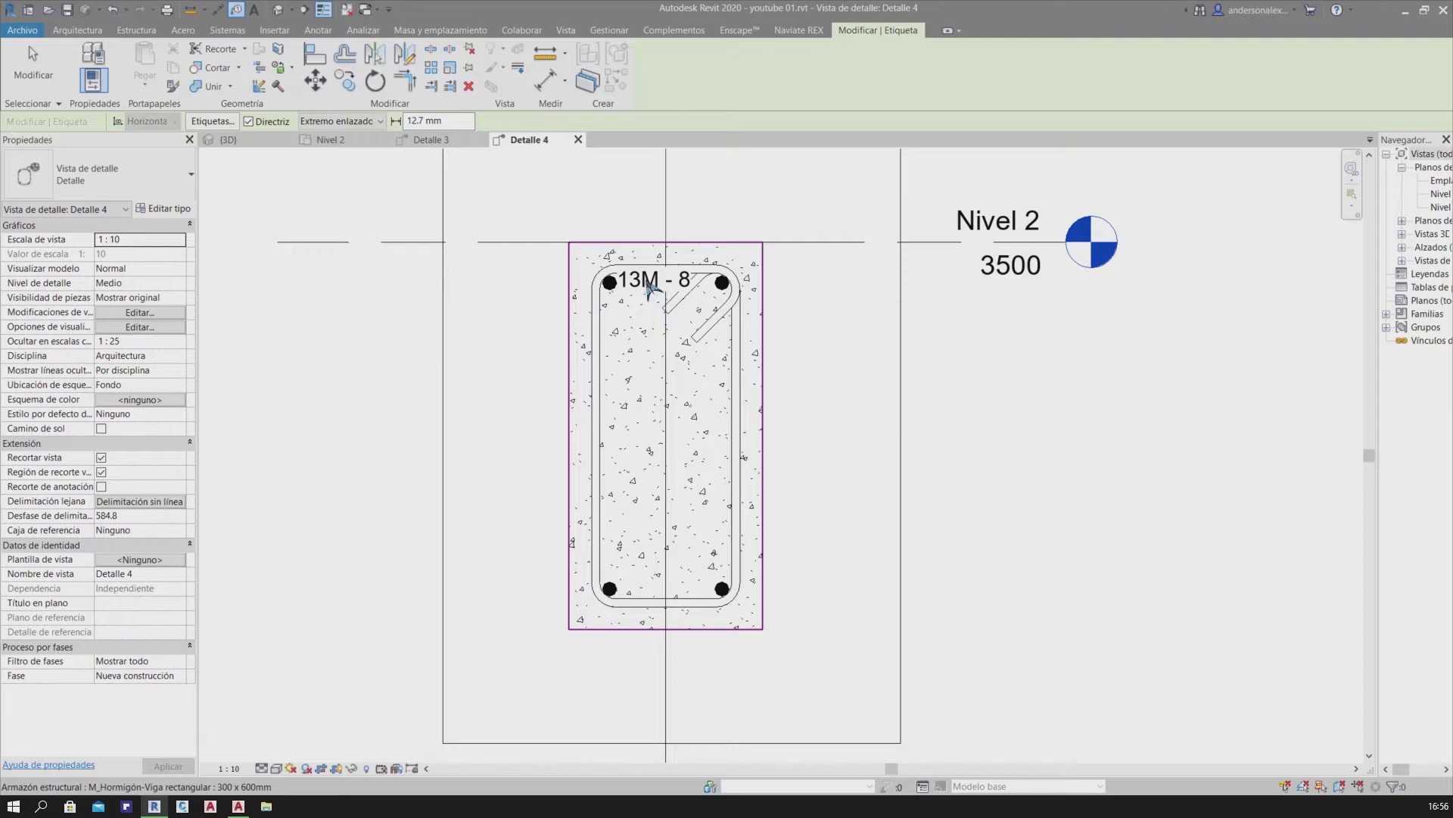
key("Escape")
Move the new stirrup tag above the beam and set it to the two-line quantity and spacing type
left_click(651, 289)
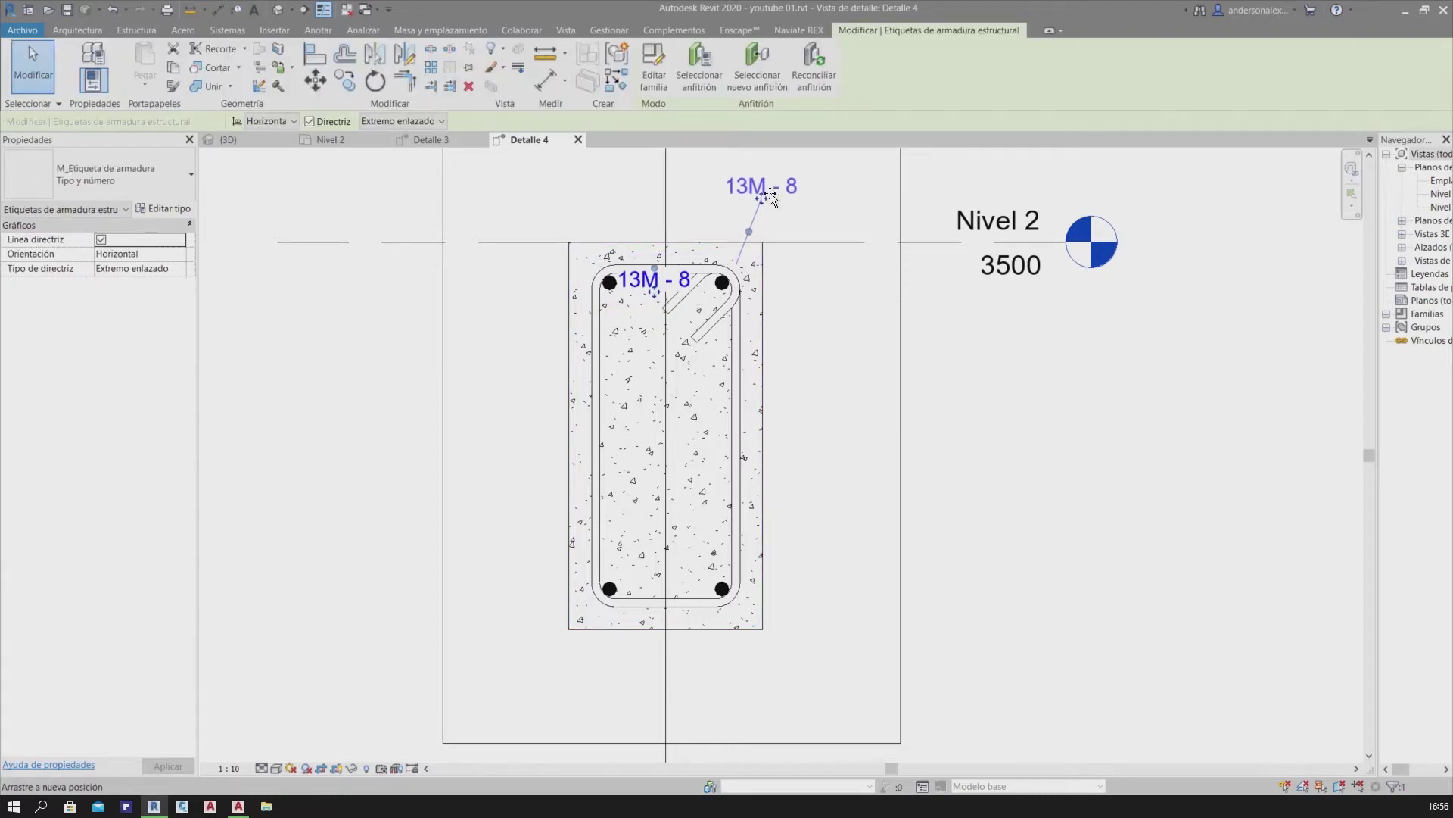
left_click_drag(770, 192, 776, 184)
key("Escape")
left_click(739, 317)
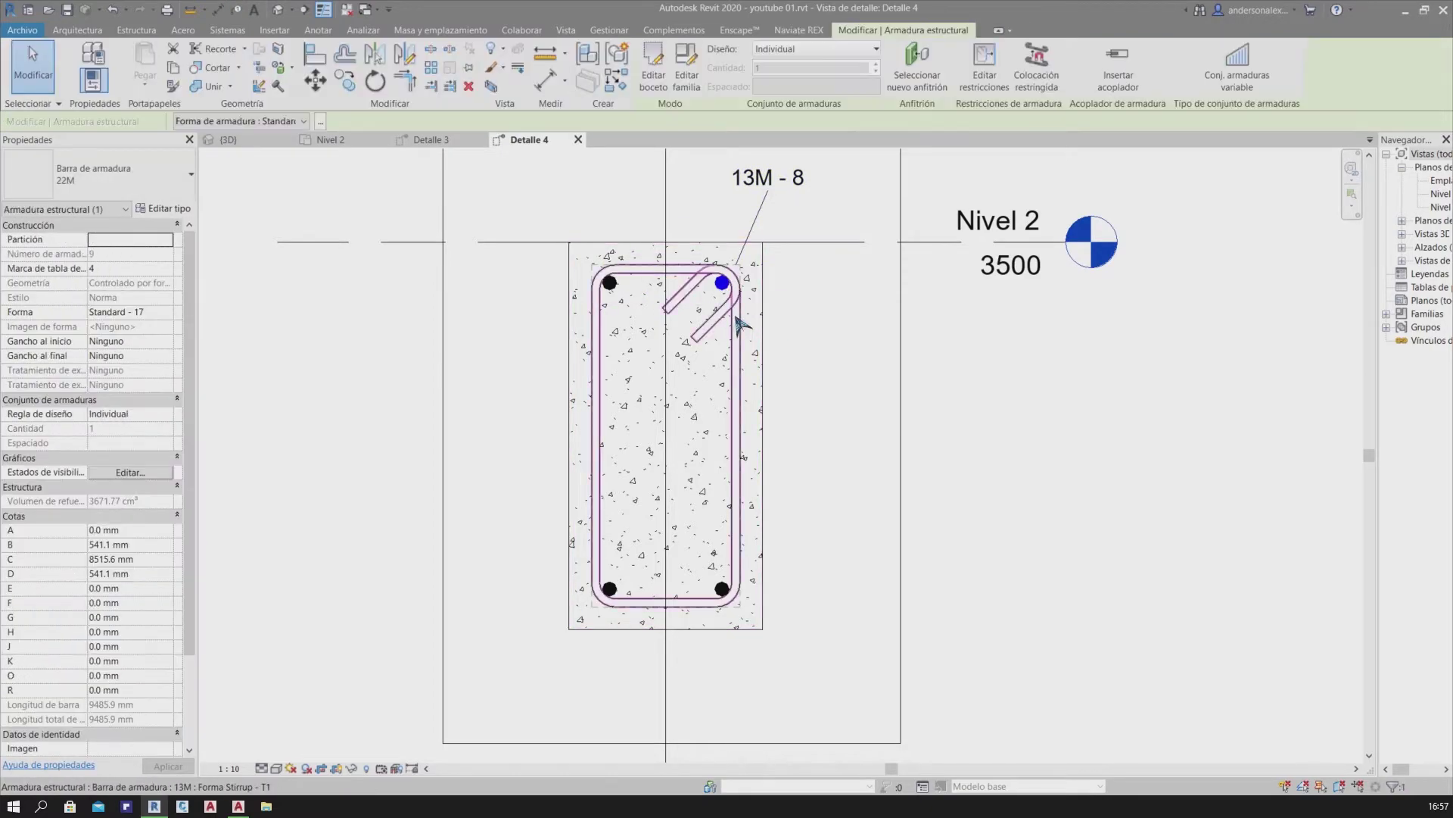
middle_click_drag(621, 369, 577, 441)
key("Escape")
left_click(724, 250)
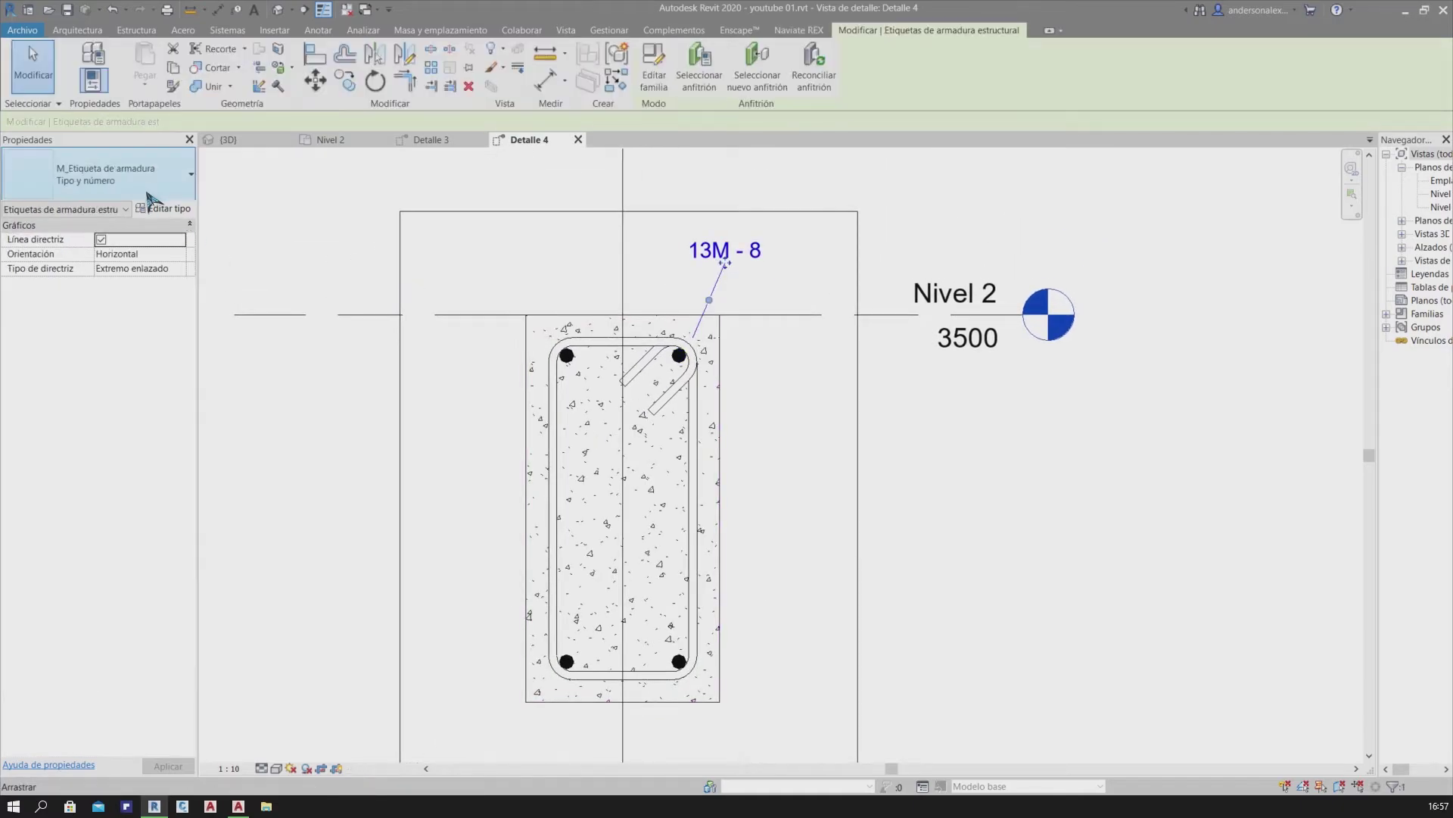
left_click(114, 174)
left_click(182, 291)
scroll(707, 295, "up", 1)
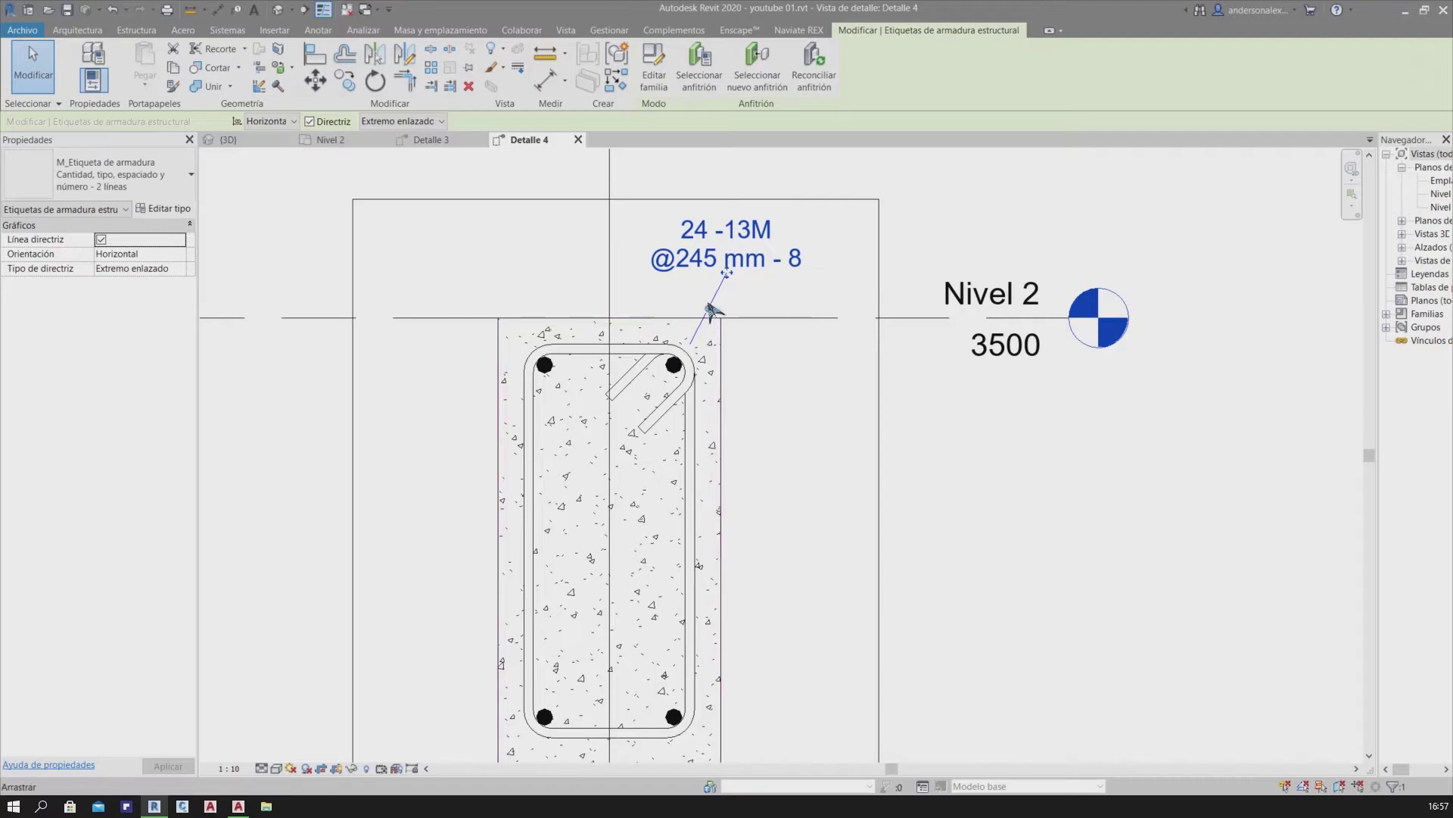
Tag the top-left corner bar as 22M - 9 and move the tag above the section's left
key("t")
key("g")
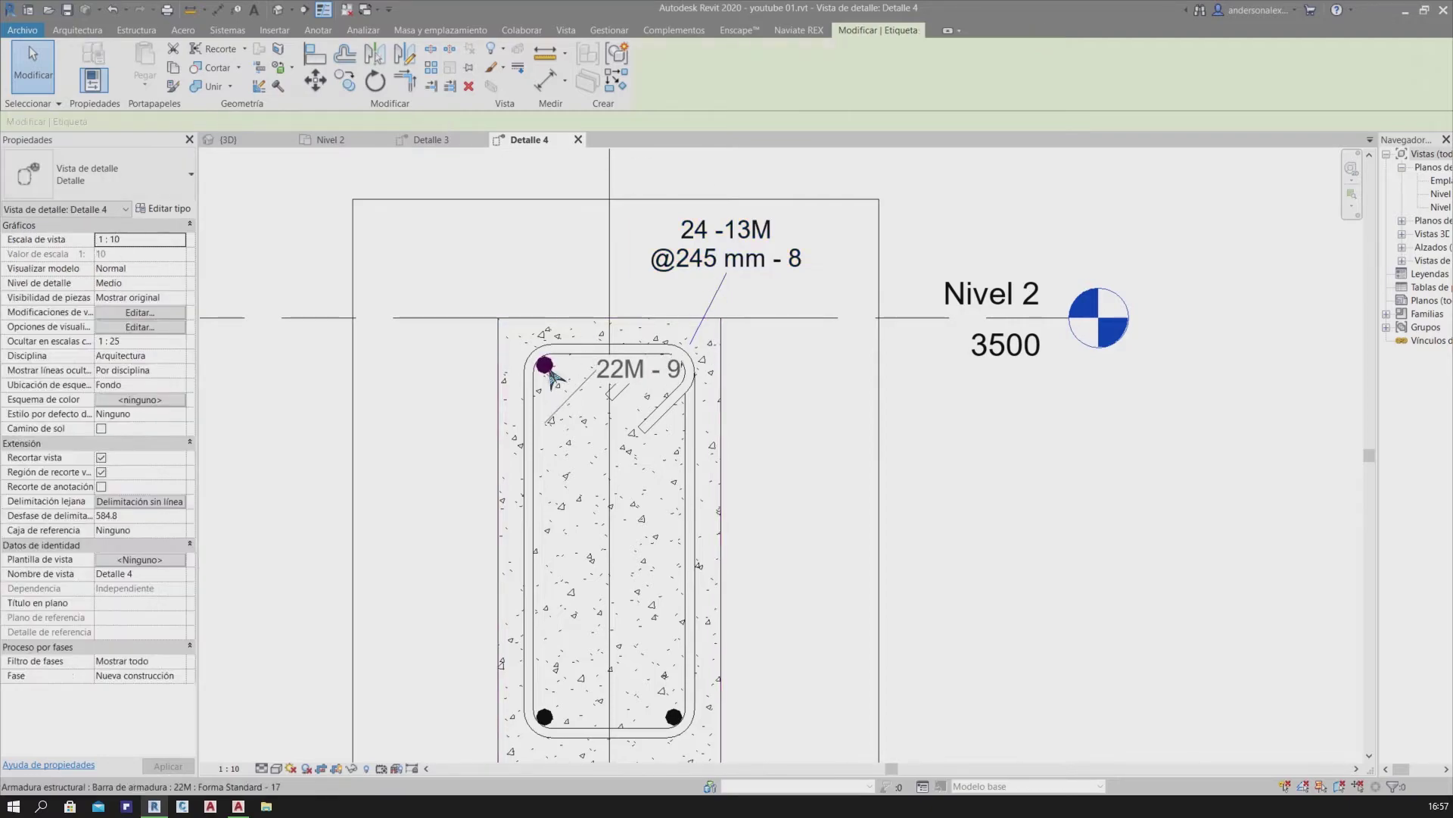
left_click(545, 365)
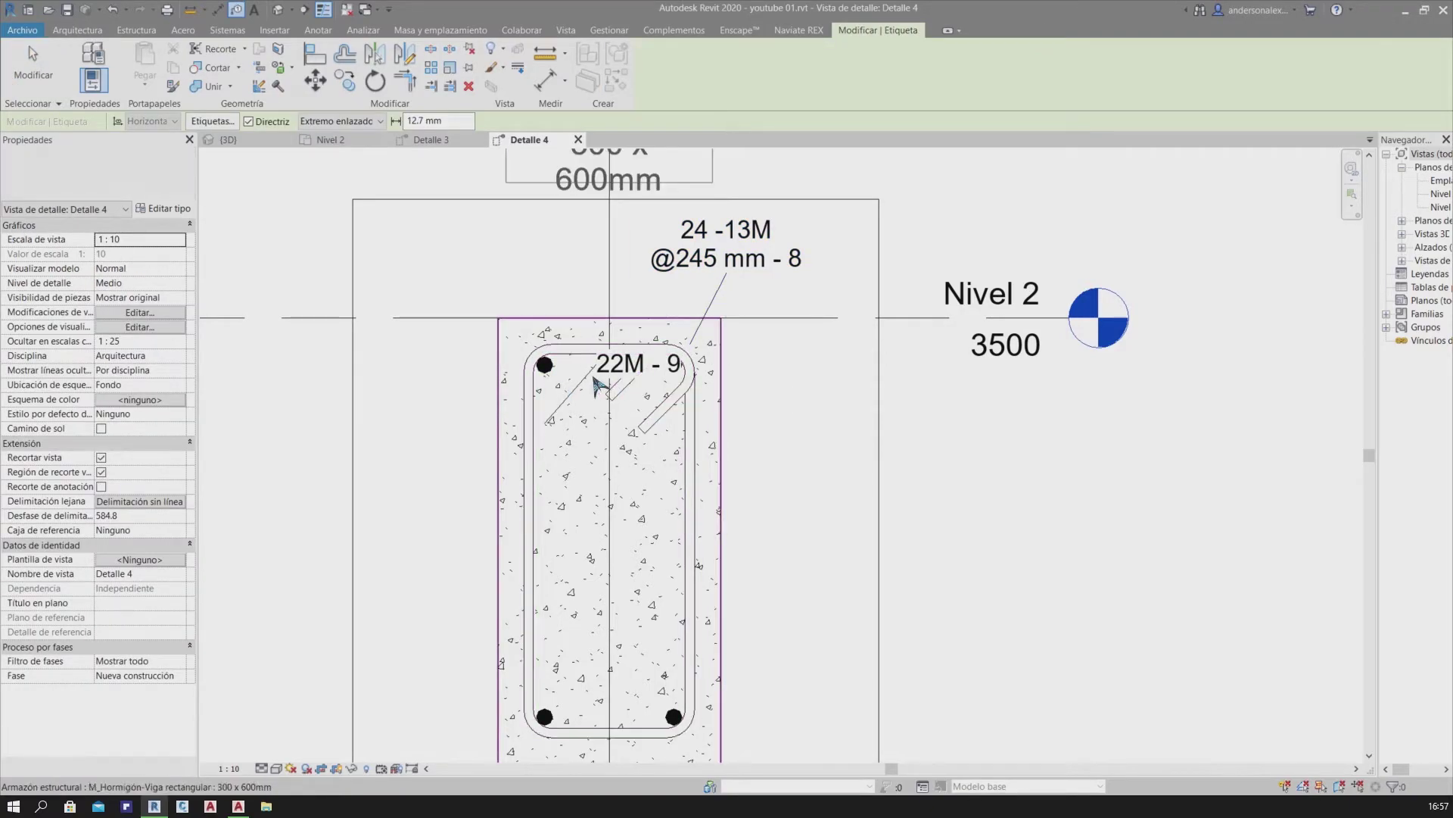
key("Escape")
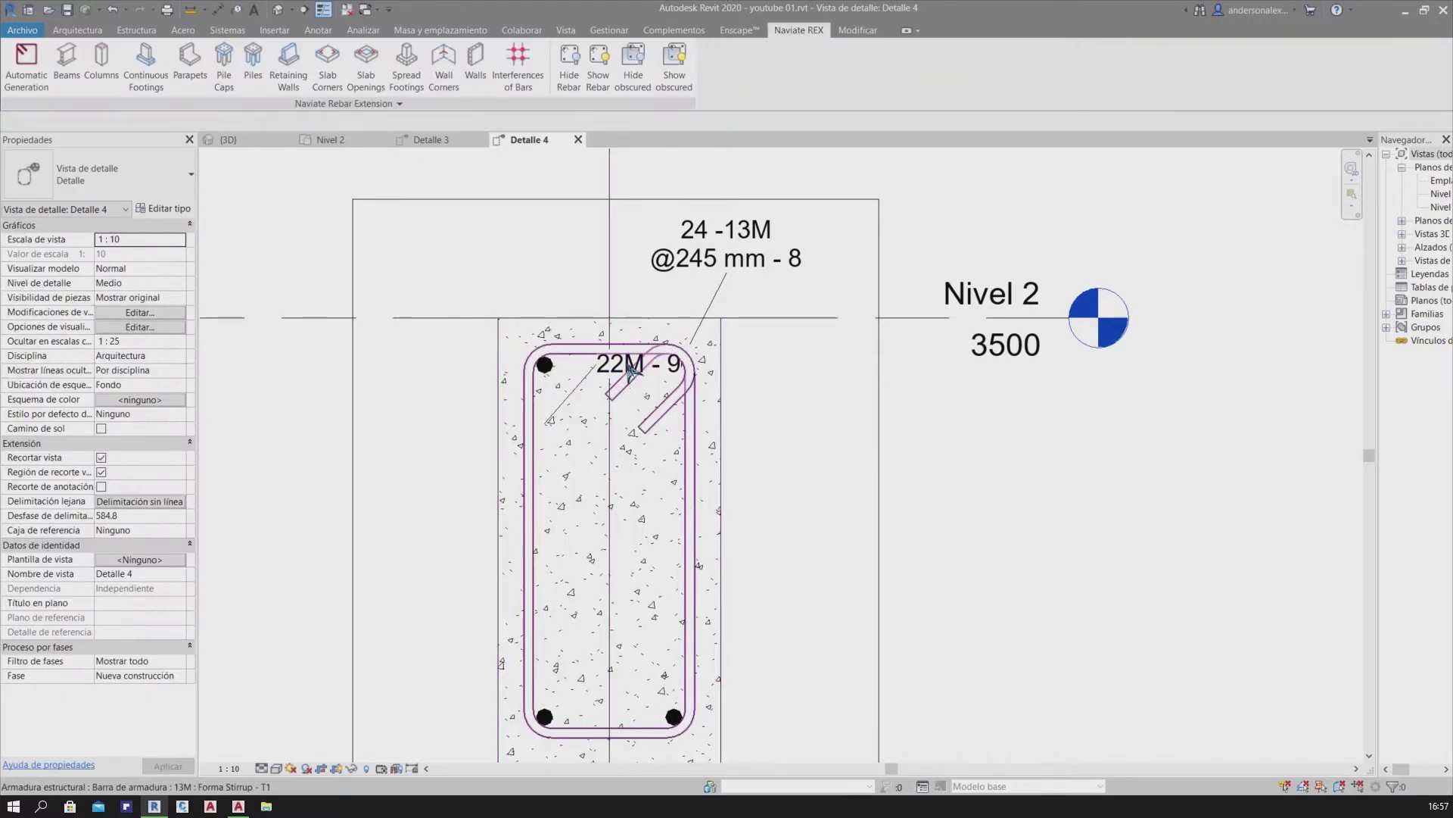
left_click(642, 377)
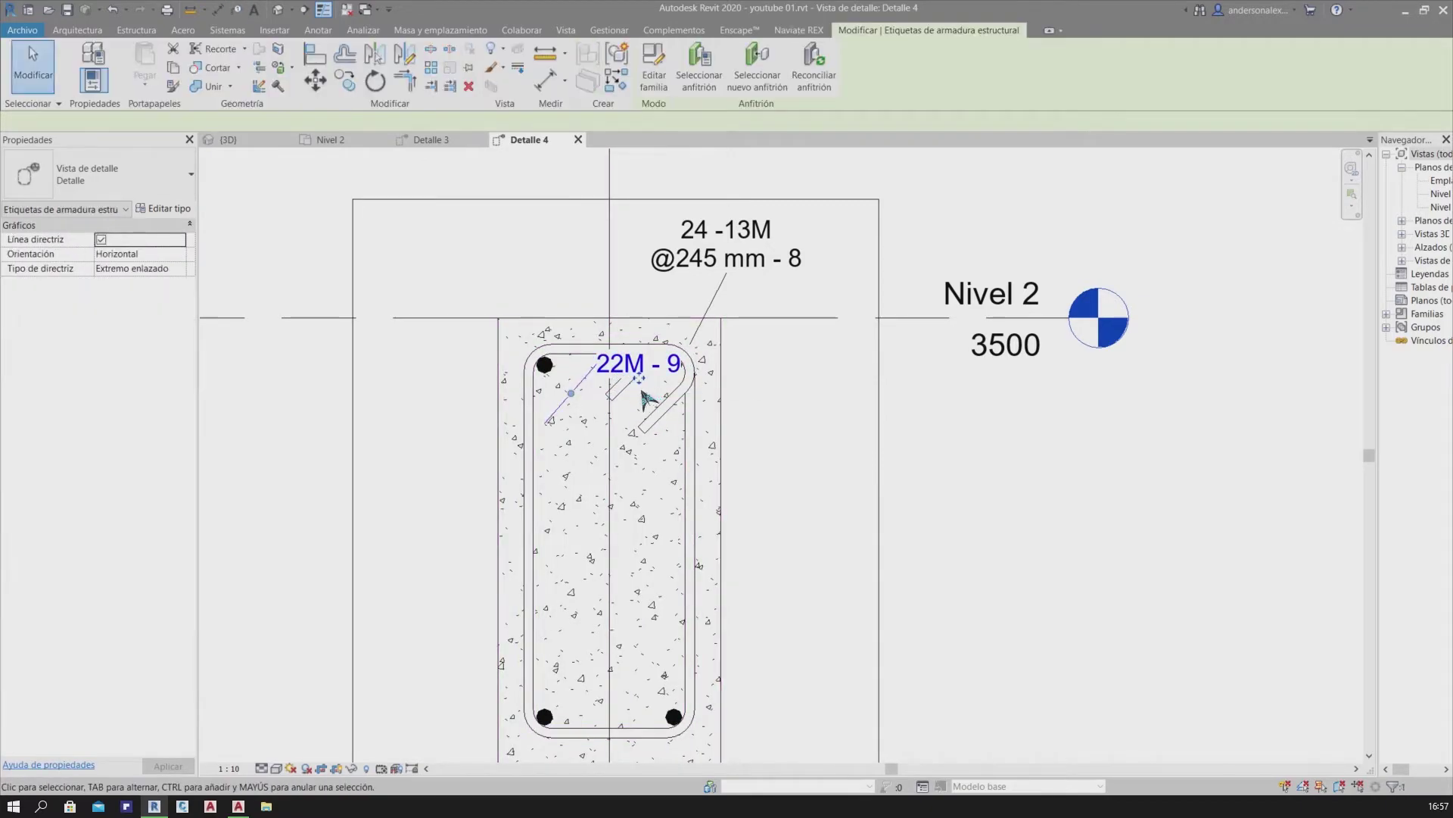
left_click_drag(433, 268, 433, 259)
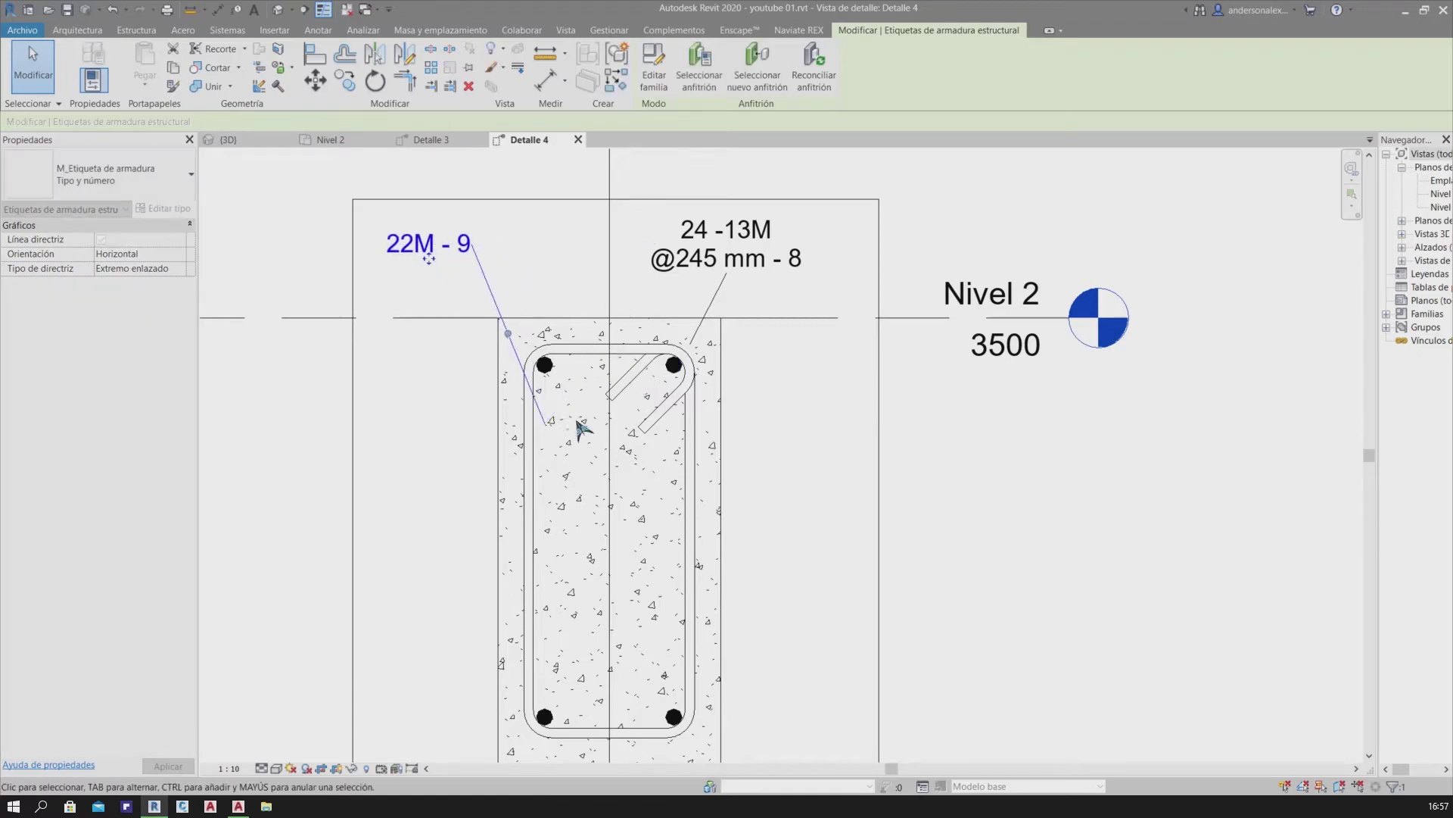
scroll(567, 431, "up", 3)
scroll(579, 454, "down", 3)
key("Escape")
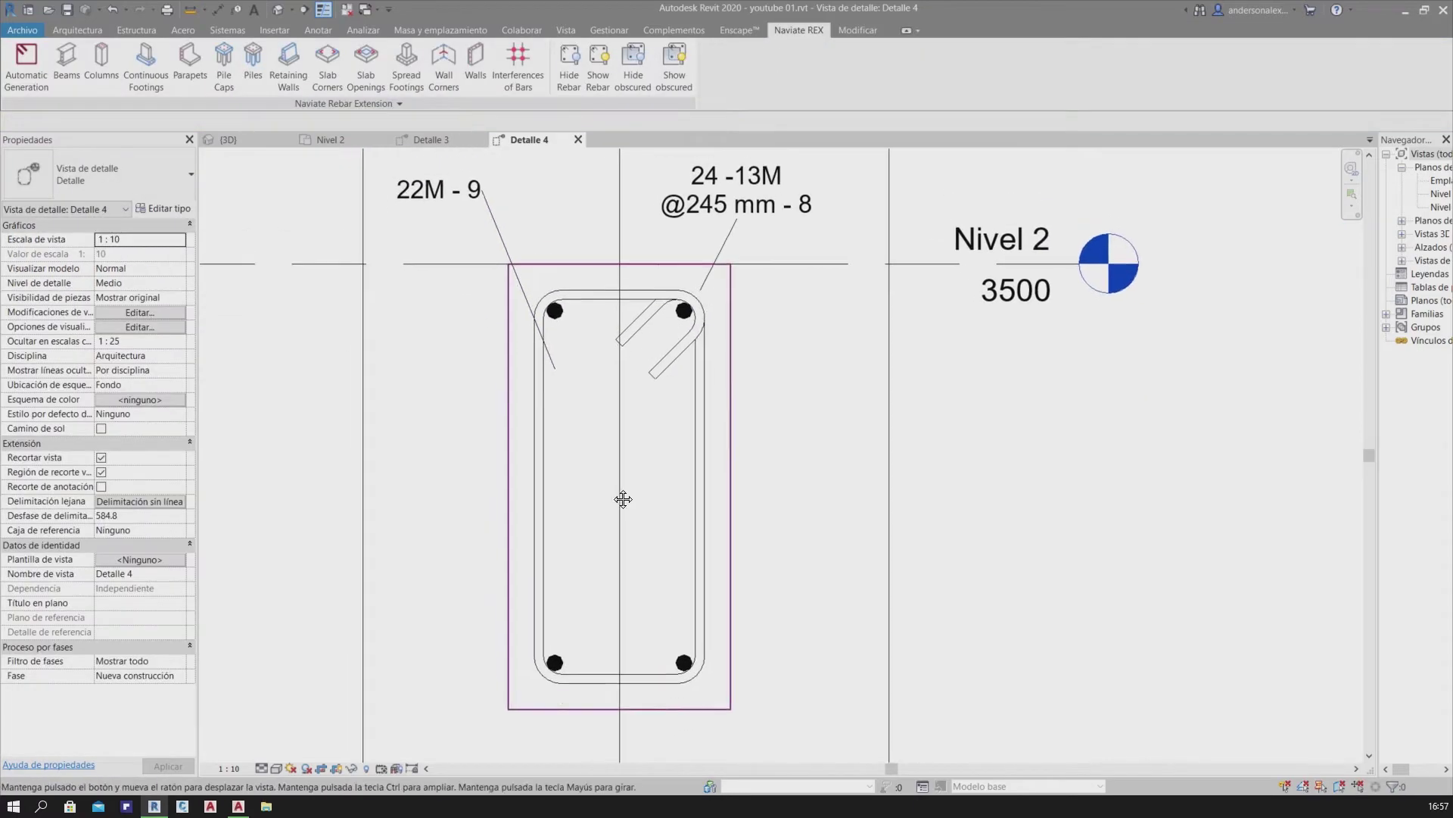
Tag the beam as 300 x 600mm and the stirrup's right leg as 13M - 8
key("t")
key("g")
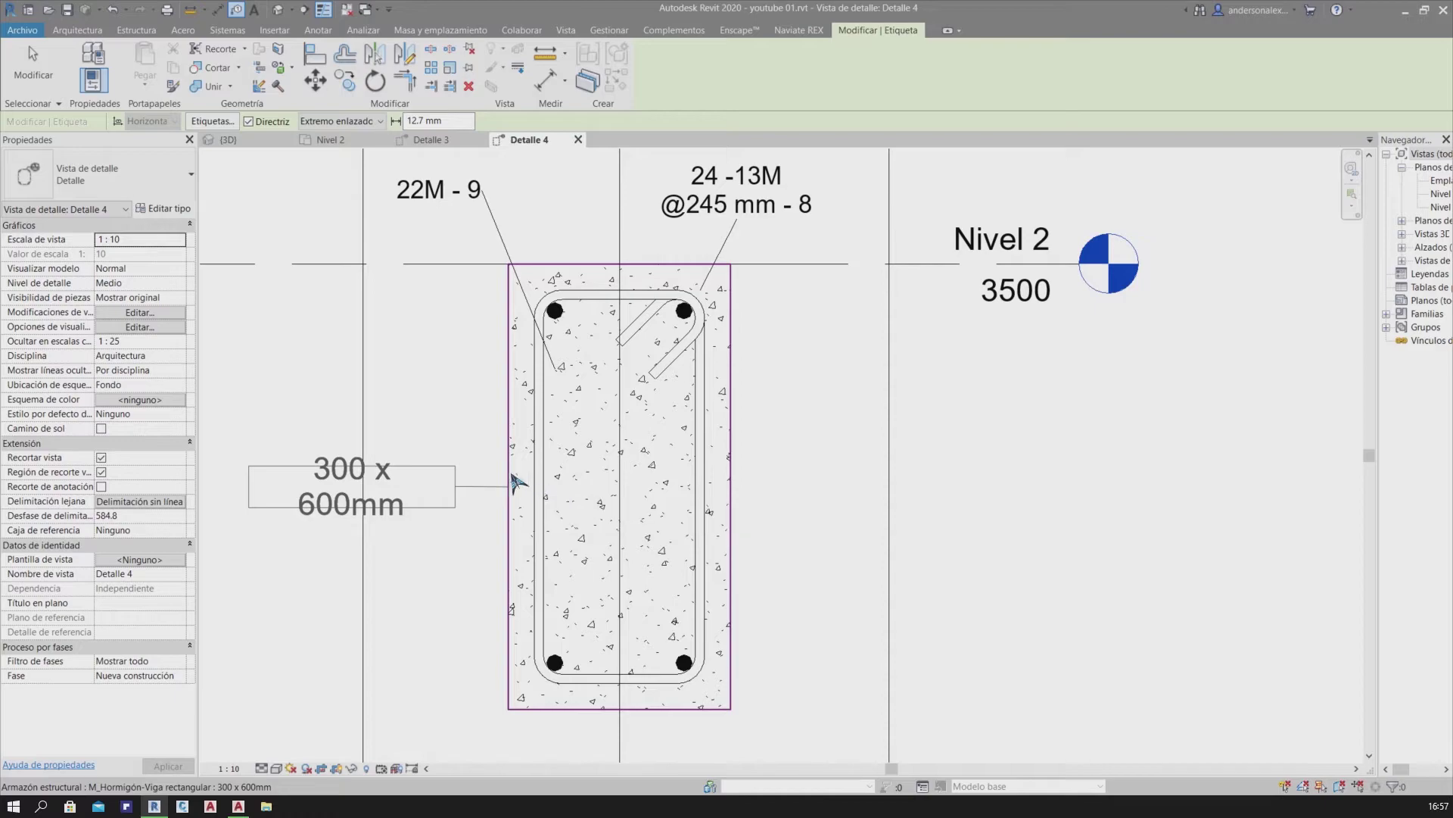
left_click(518, 481)
middle_click_drag(573, 562, 616, 409)
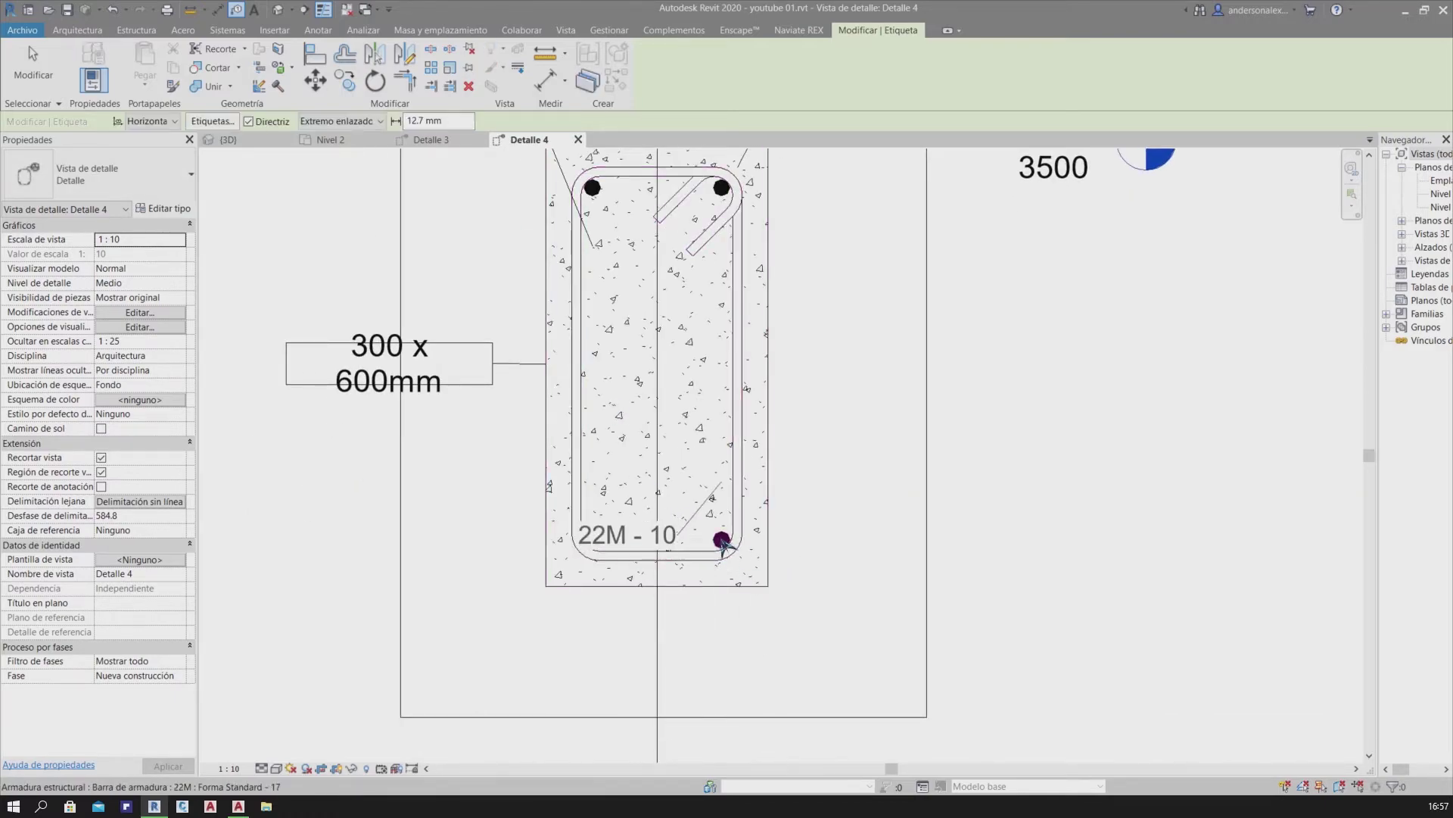
left_click(742, 482)
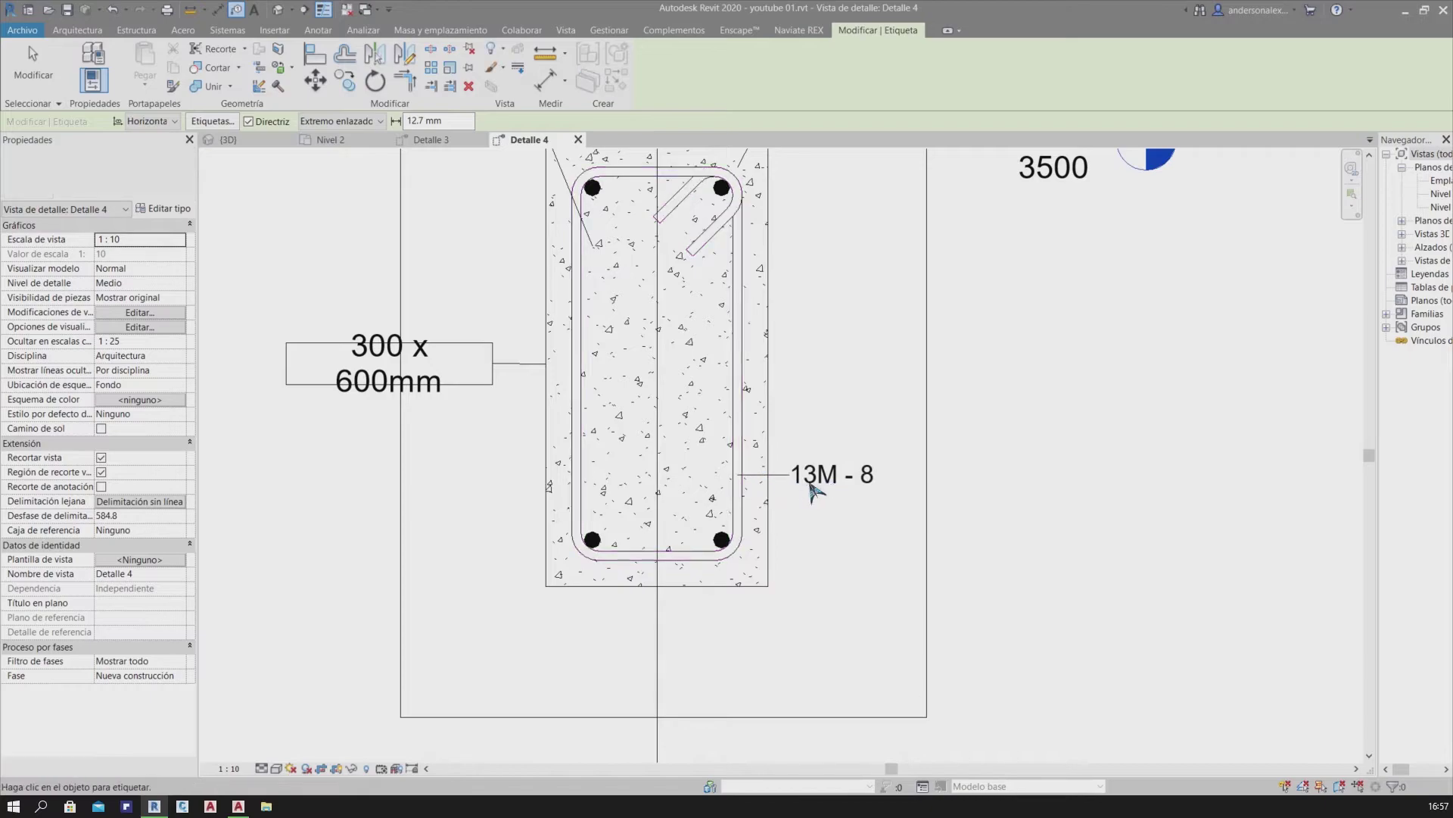
key("Escape")
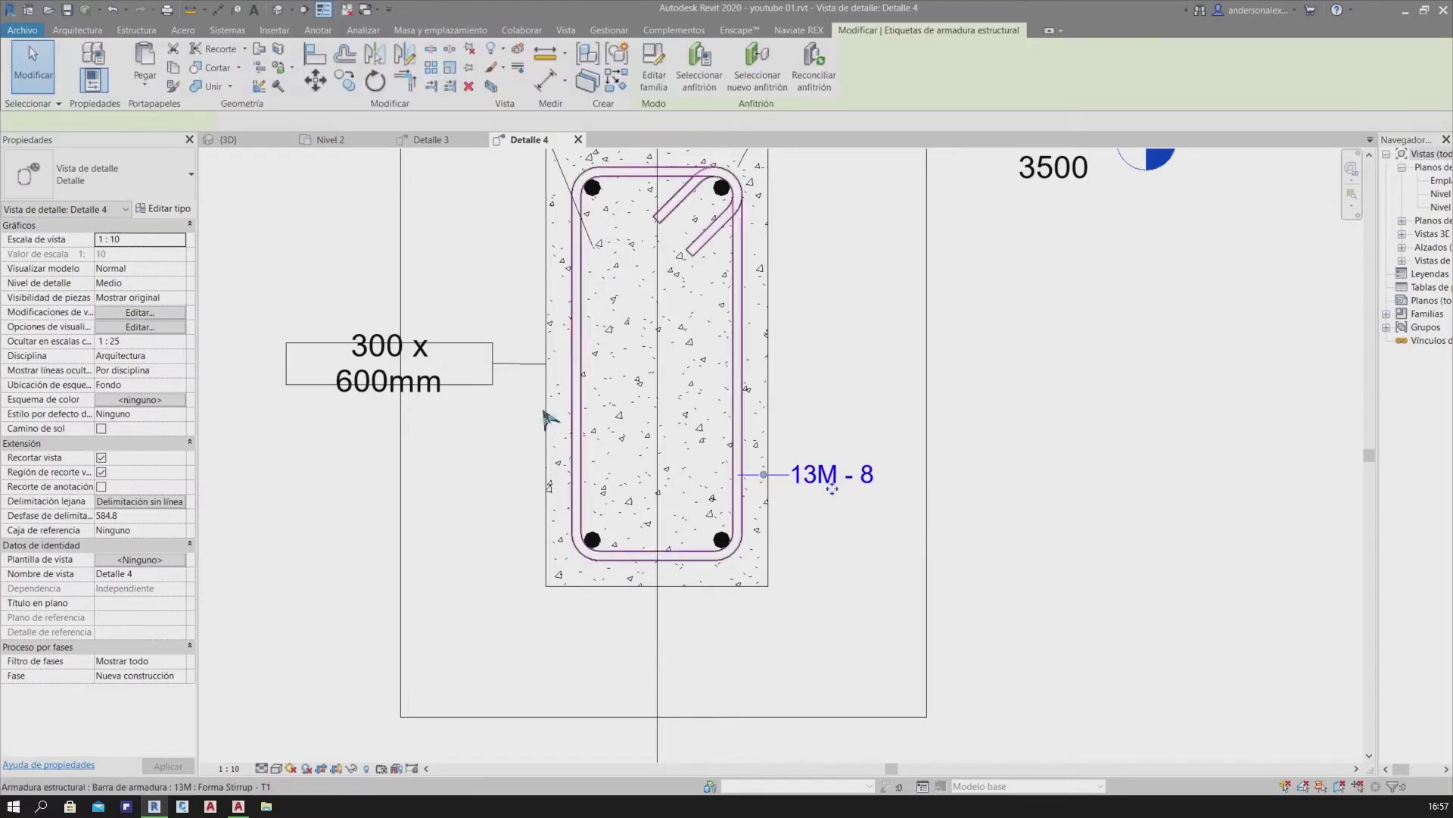
Cycle the right stirrup tag's type, ending on Cantidad, tipo, espaciado y número - 2 líneas
left_click(114, 174)
left_click(185, 266)
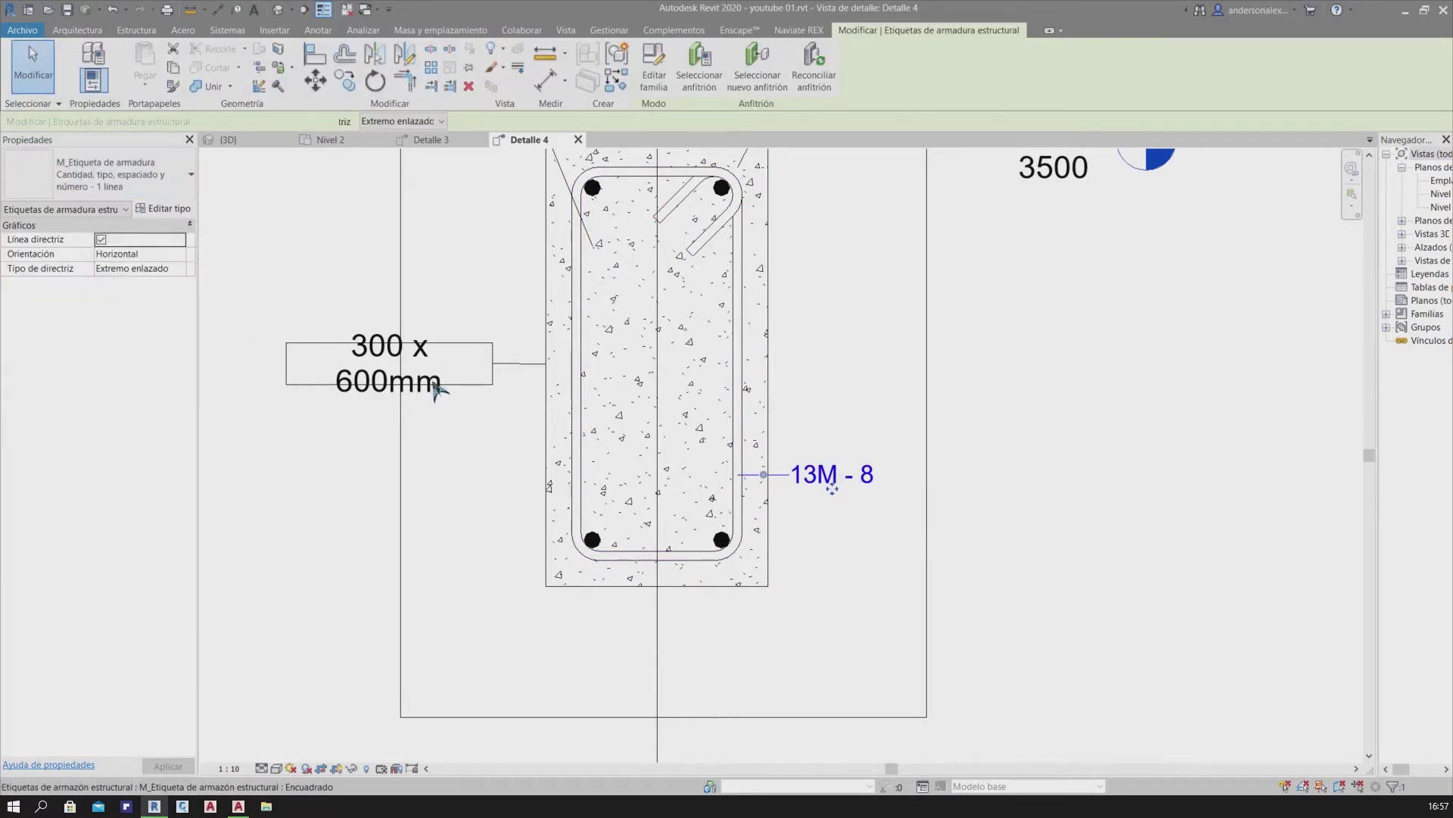
left_click_drag(951, 497, 951, 492)
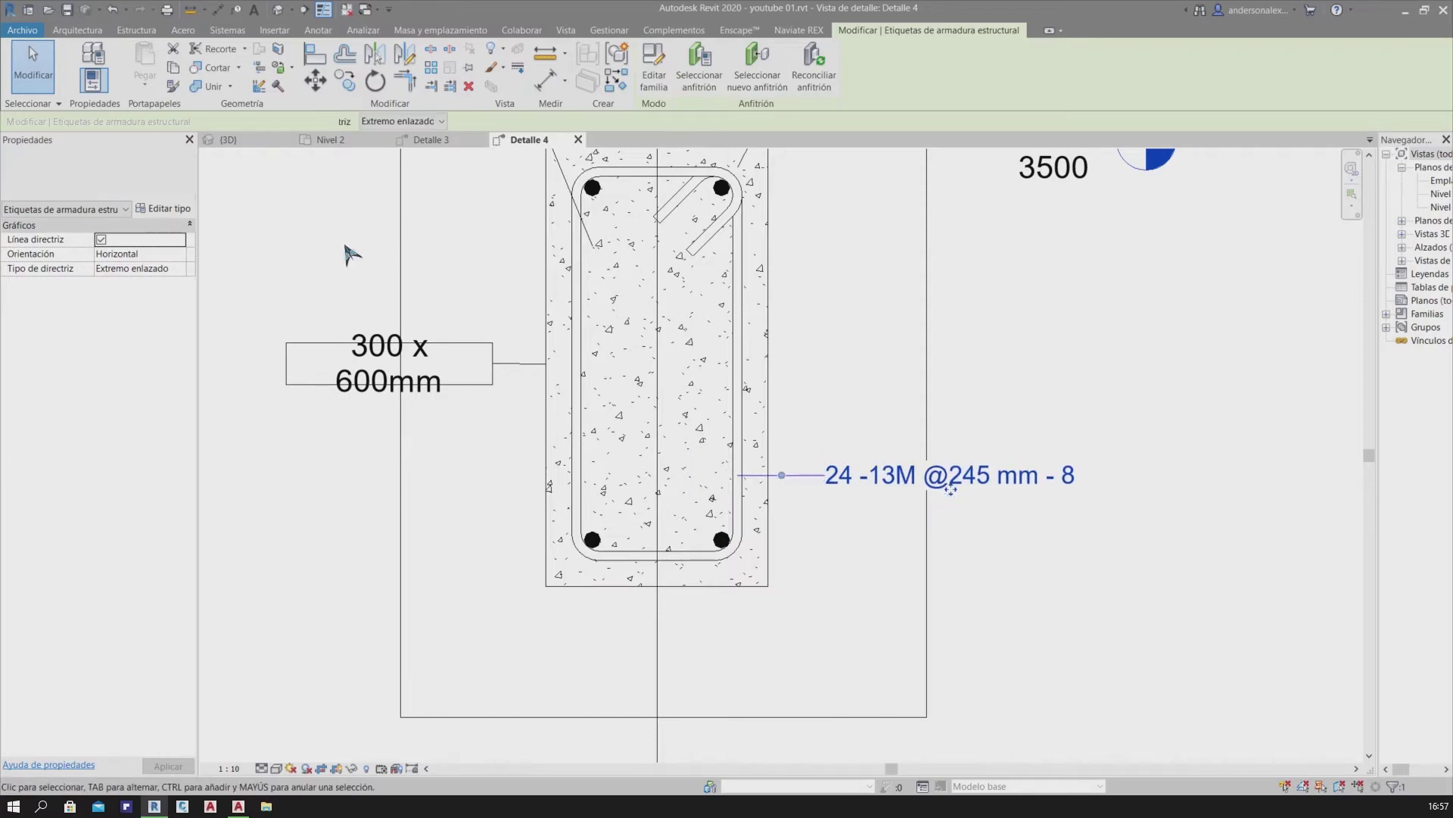
left_click(181, 188)
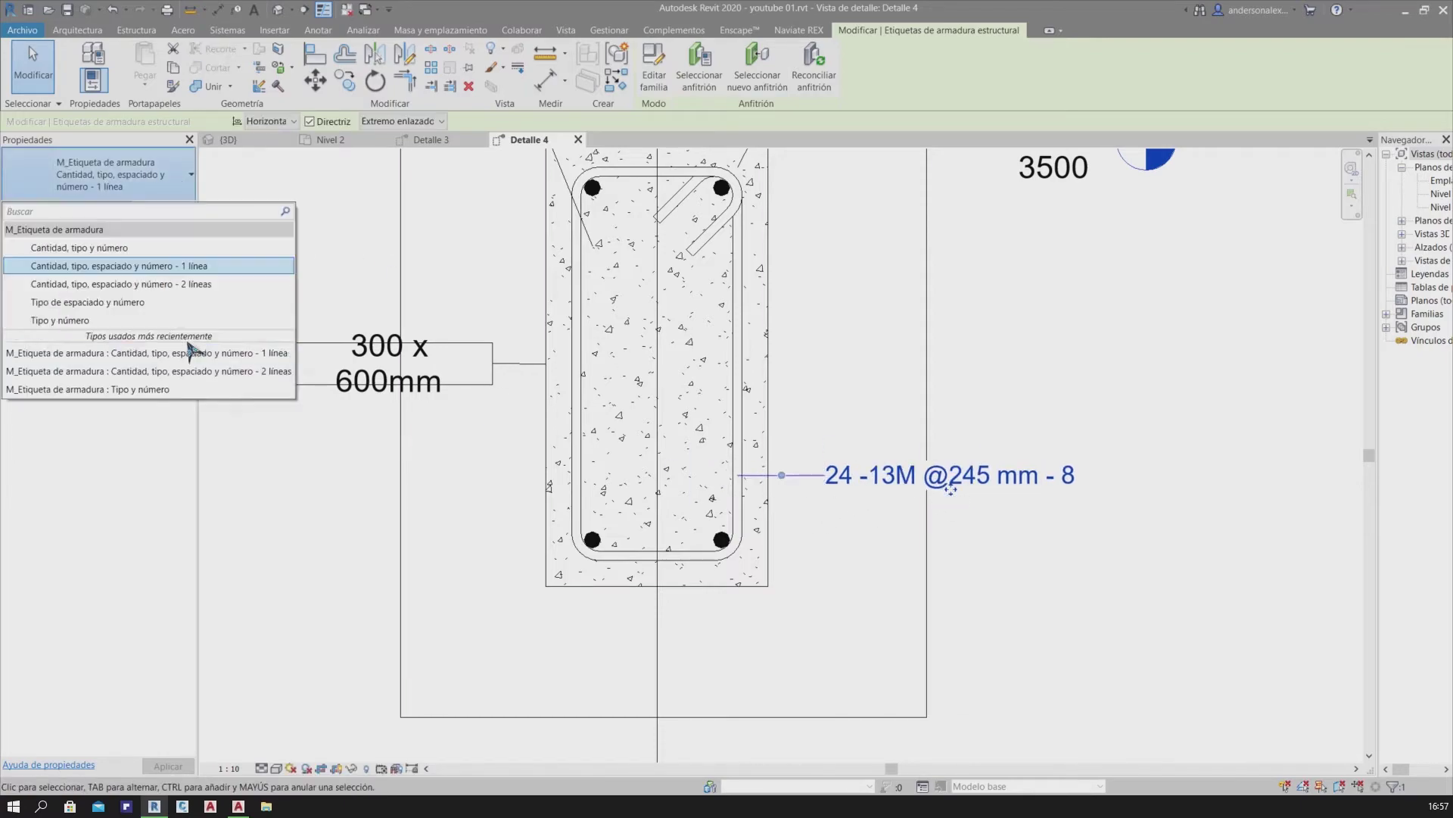
left_click(203, 301)
left_click(146, 189)
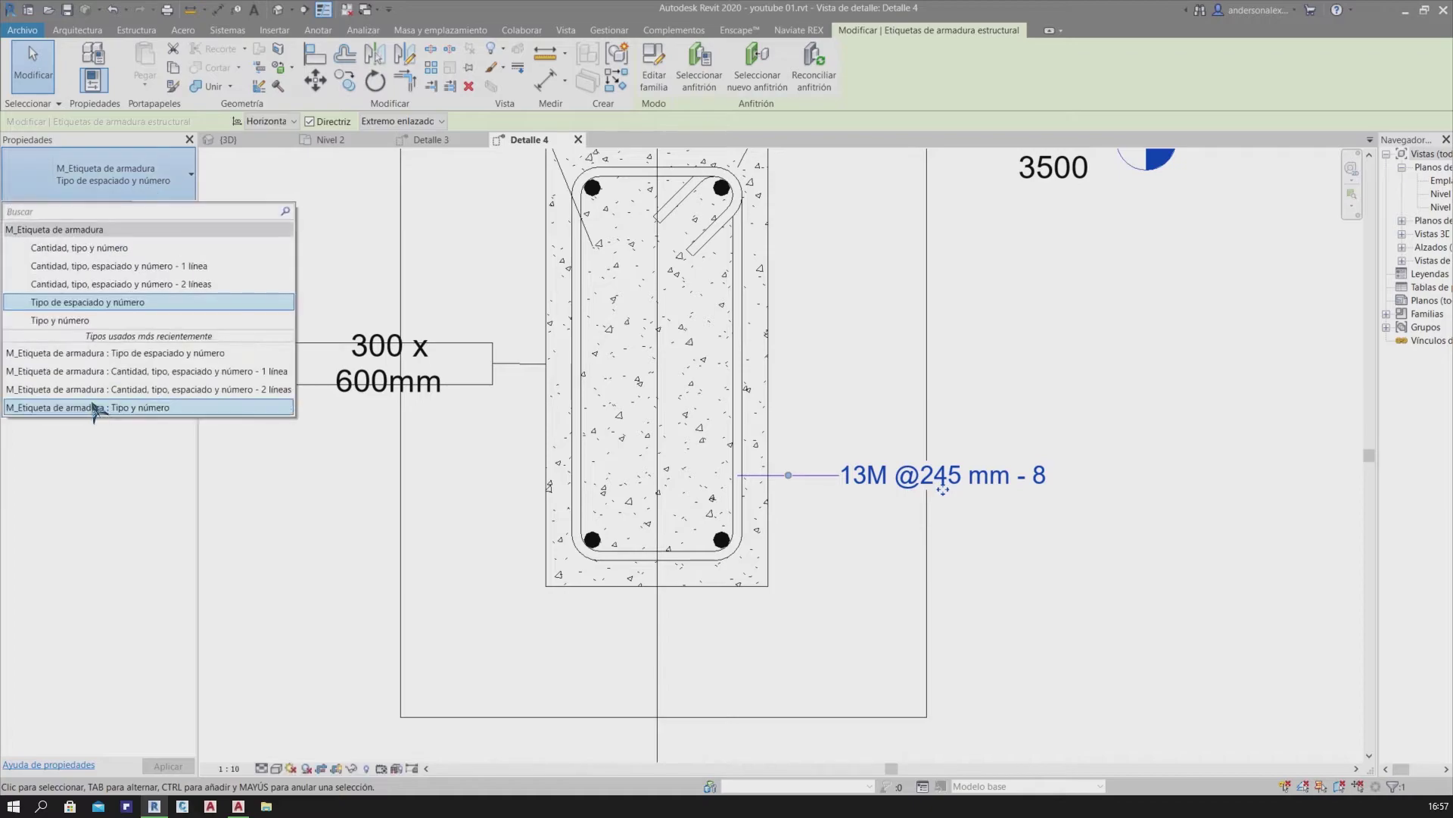
left_click(60, 320)
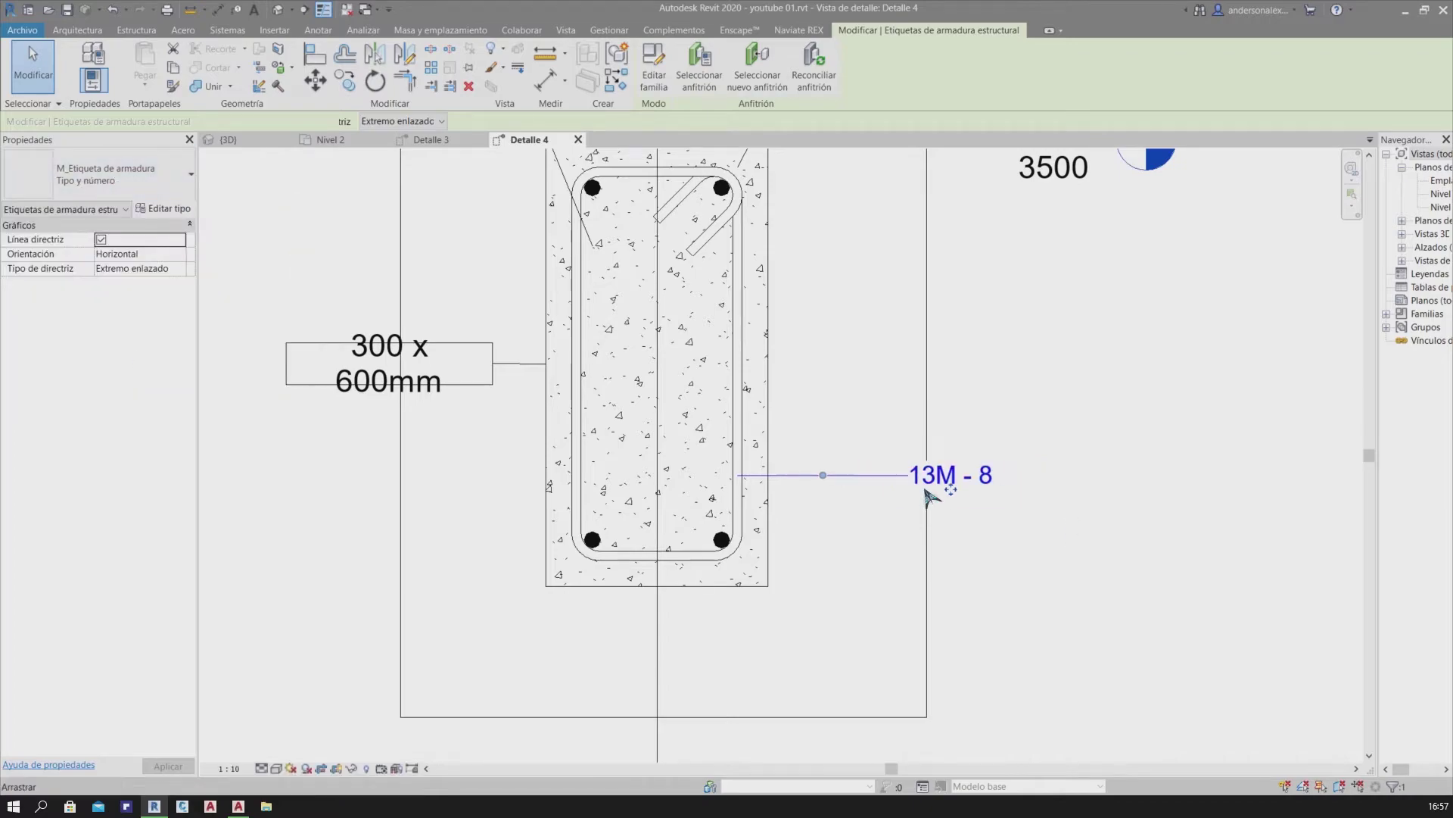
left_click(144, 189)
left_click(264, 279)
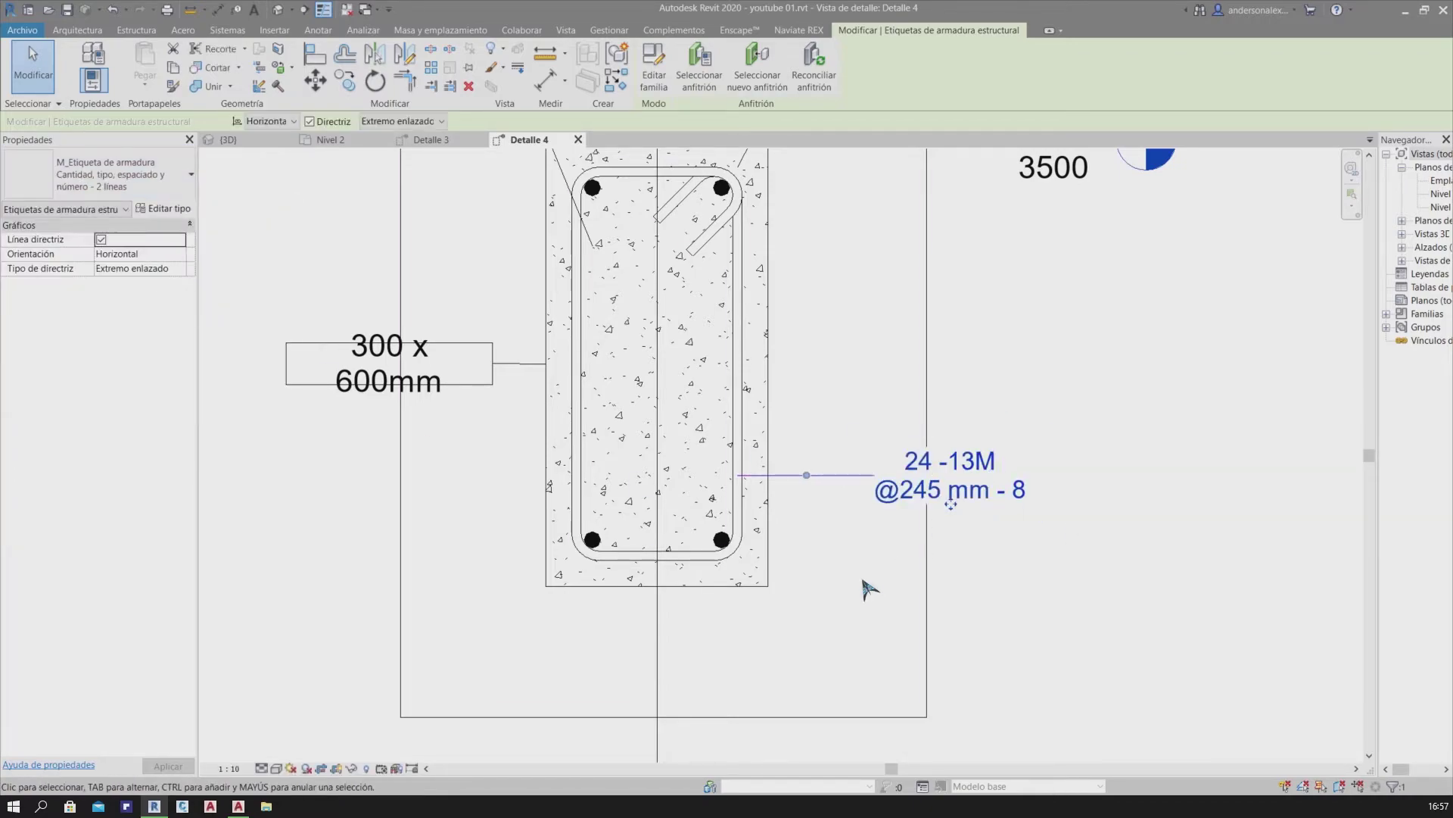
scroll(847, 614, "down", 1)
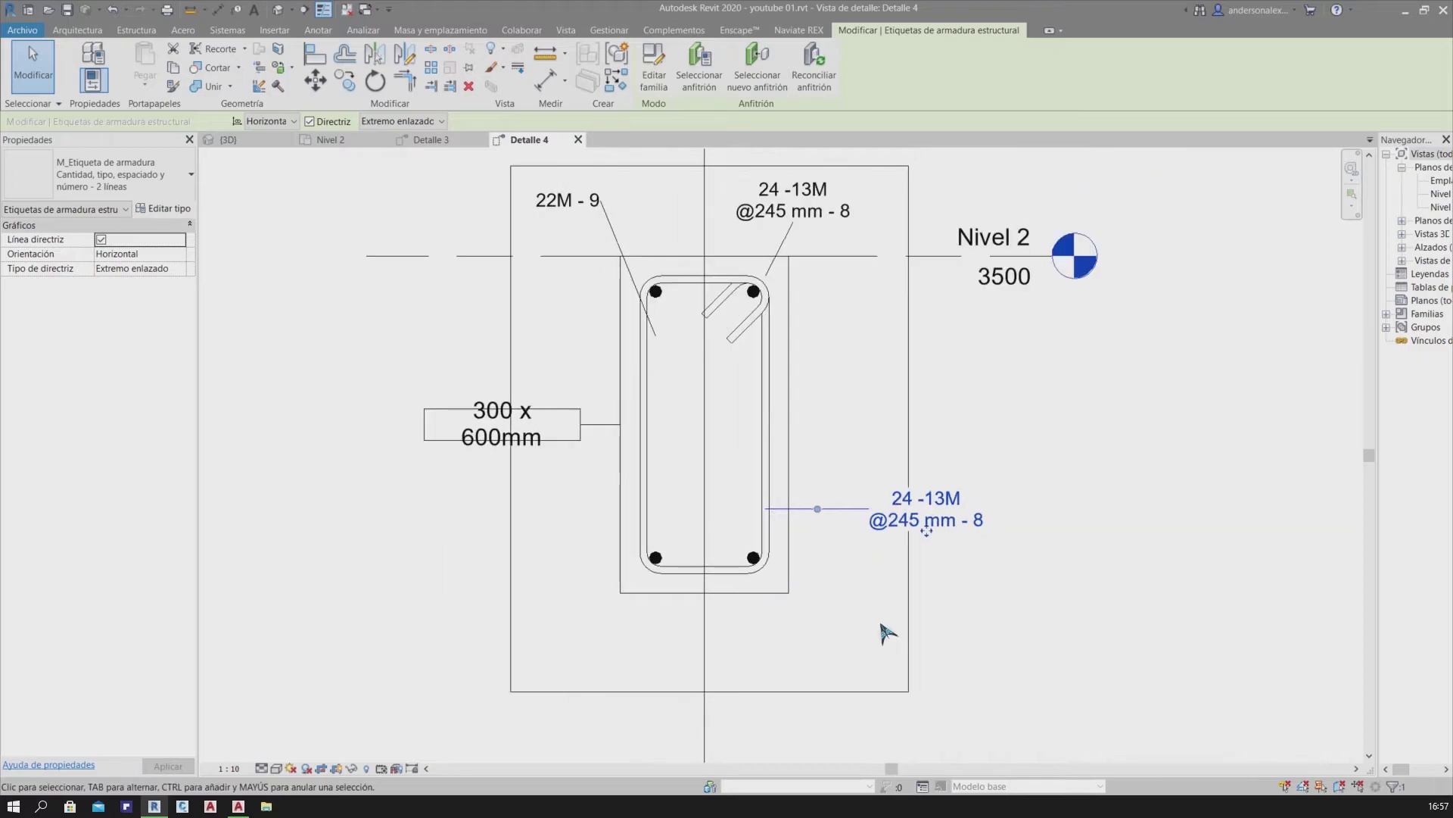
left_click(1063, 583)
scroll(844, 585, "down", 2)
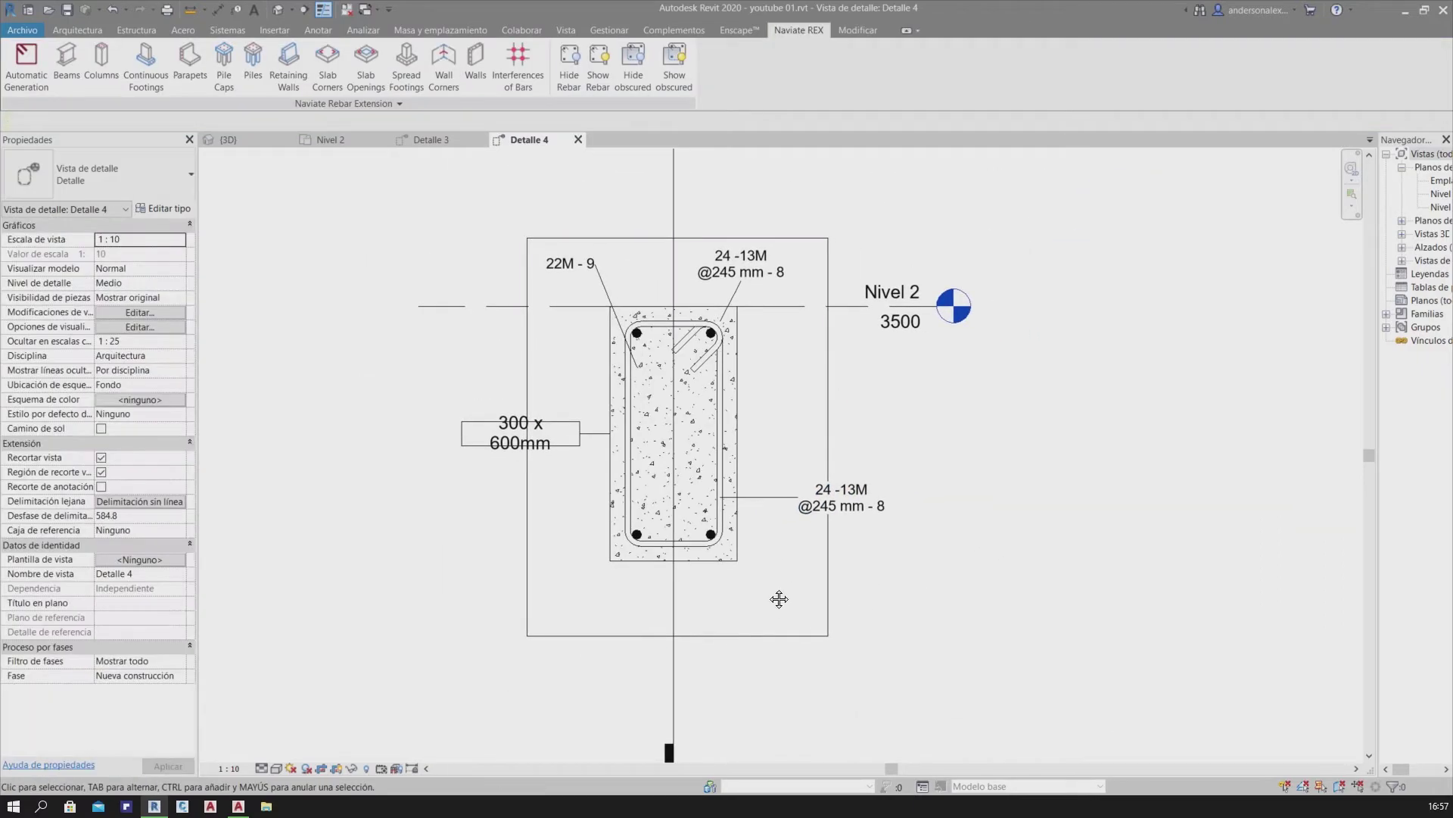
scroll(749, 625, "up", 1)
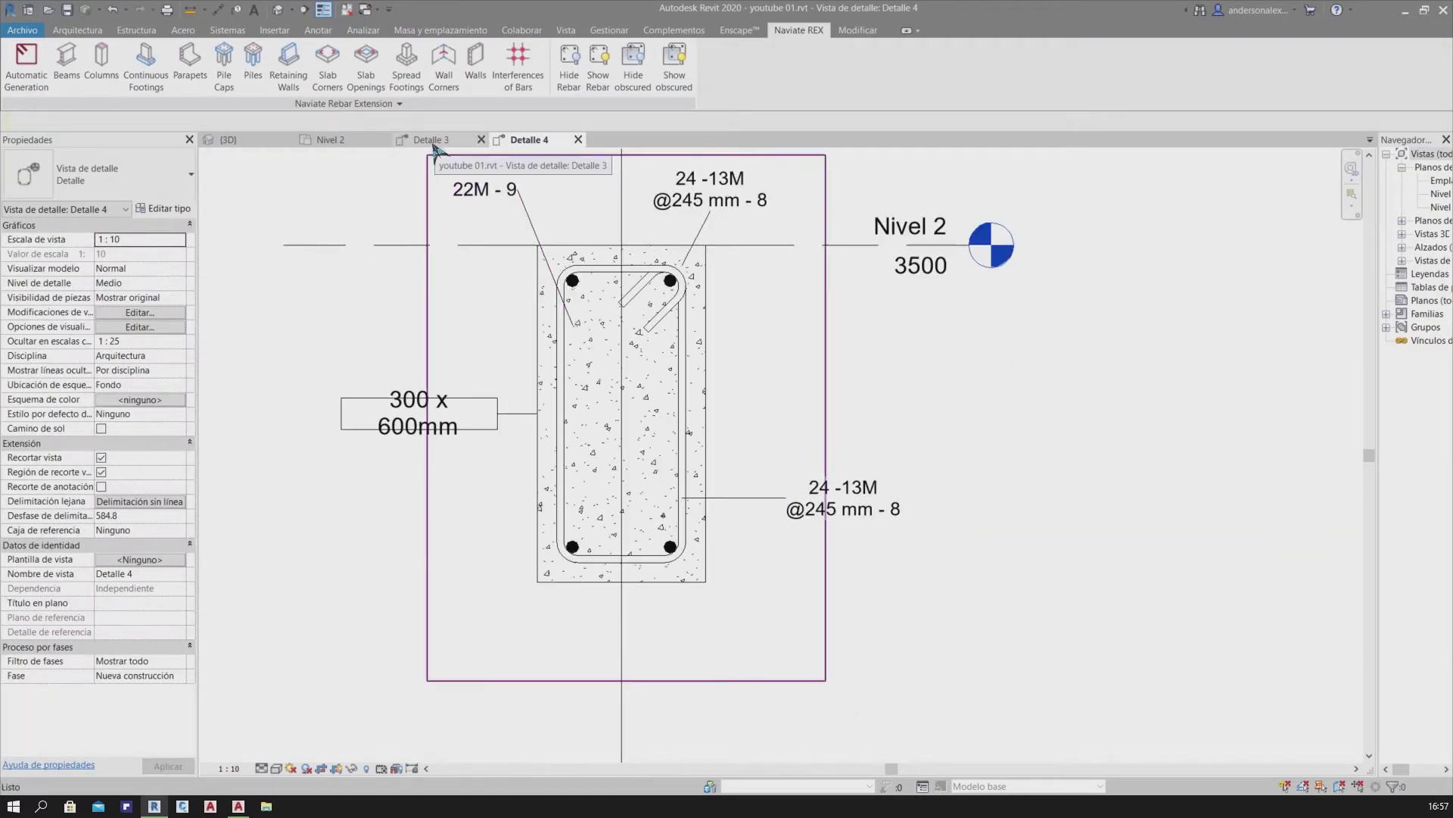
In Detalle 3, tag a beam stirrup as 13M - 8 and move the tag below the beam without a leader
left_click(435, 151)
scroll(757, 408, "down", 2)
scroll(946, 477, "up", 1)
scroll(581, 462, "up", 1)
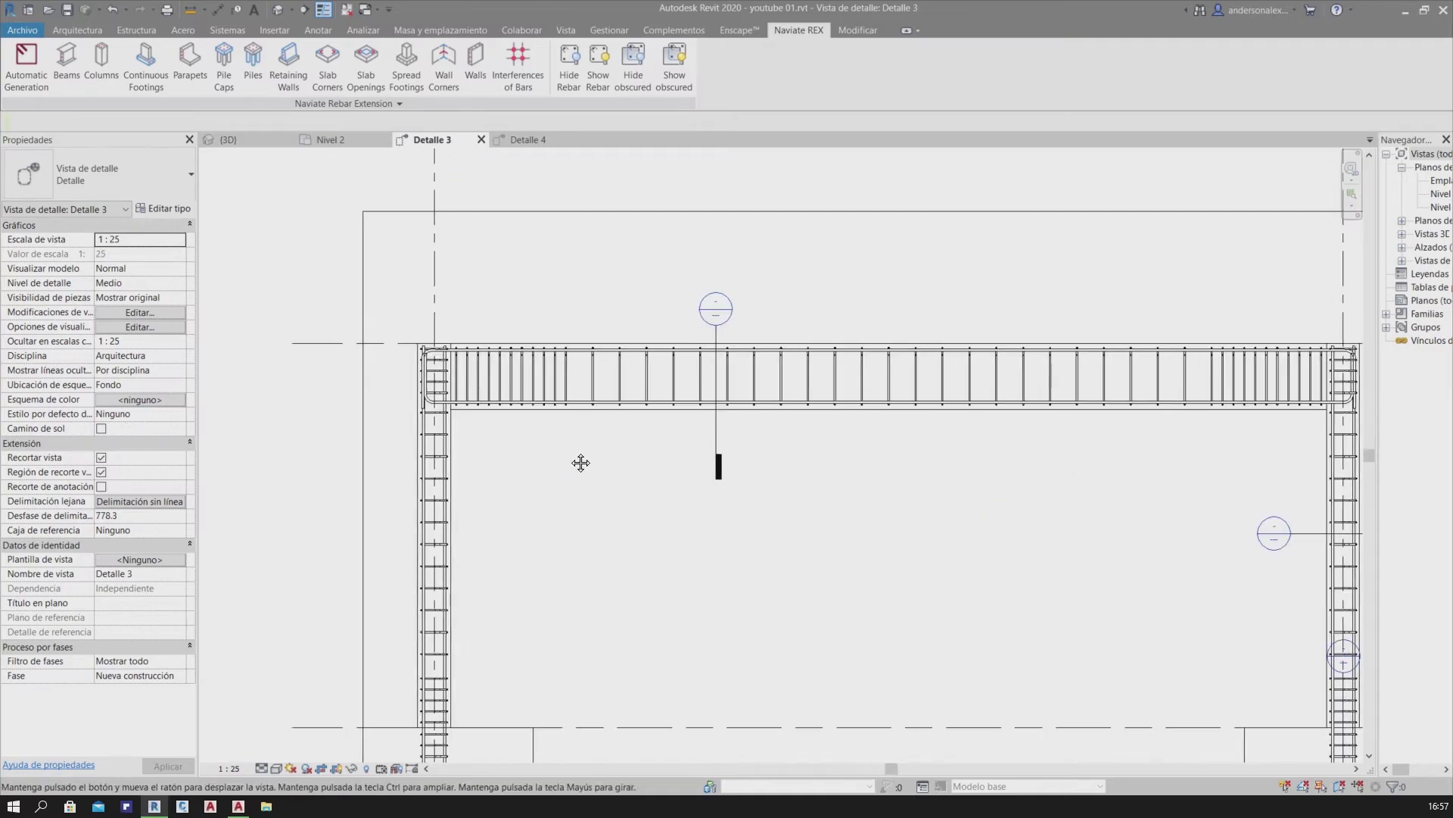
scroll(523, 408, "up", 1)
left_click(543, 378)
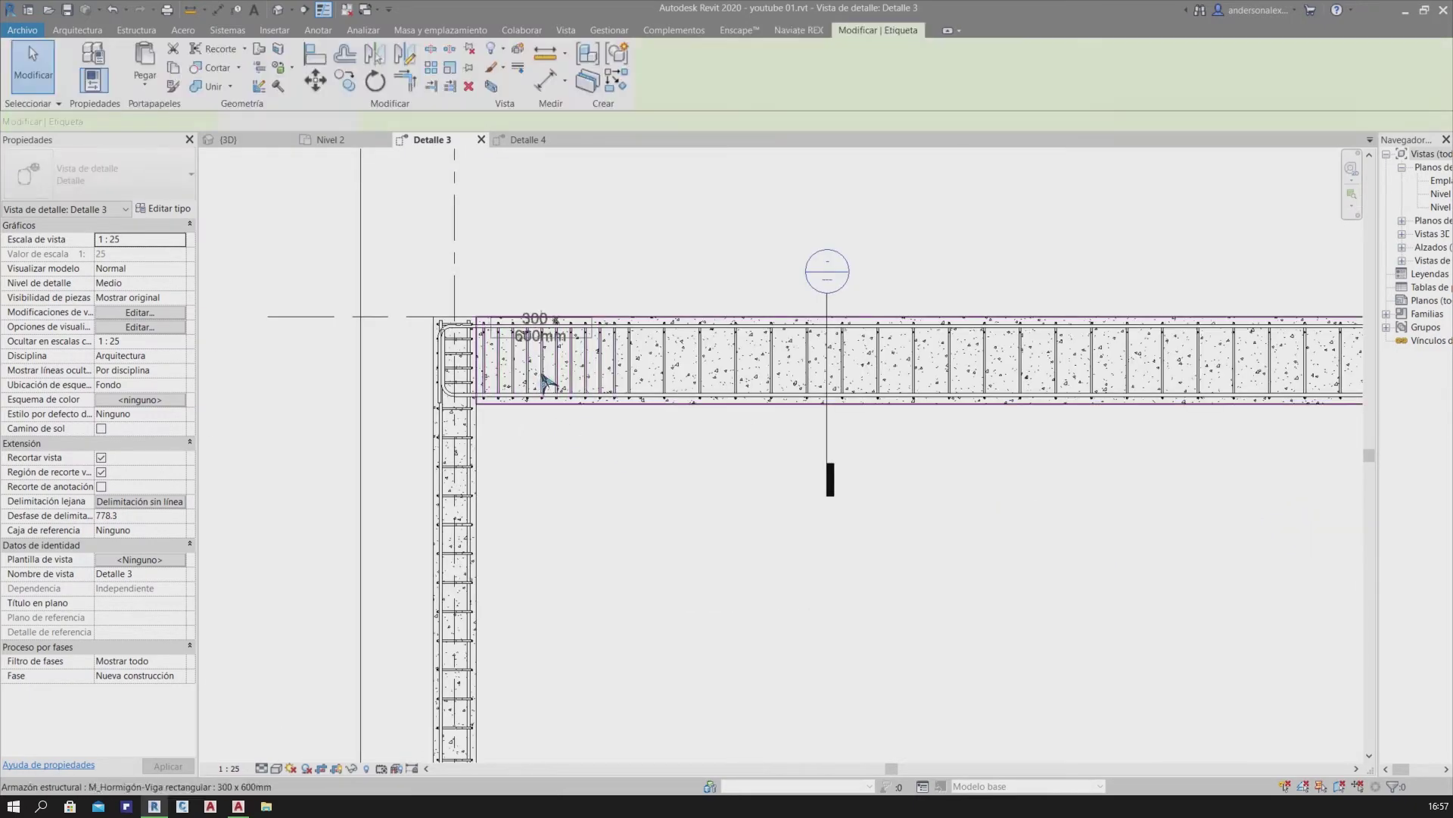
left_click(551, 400)
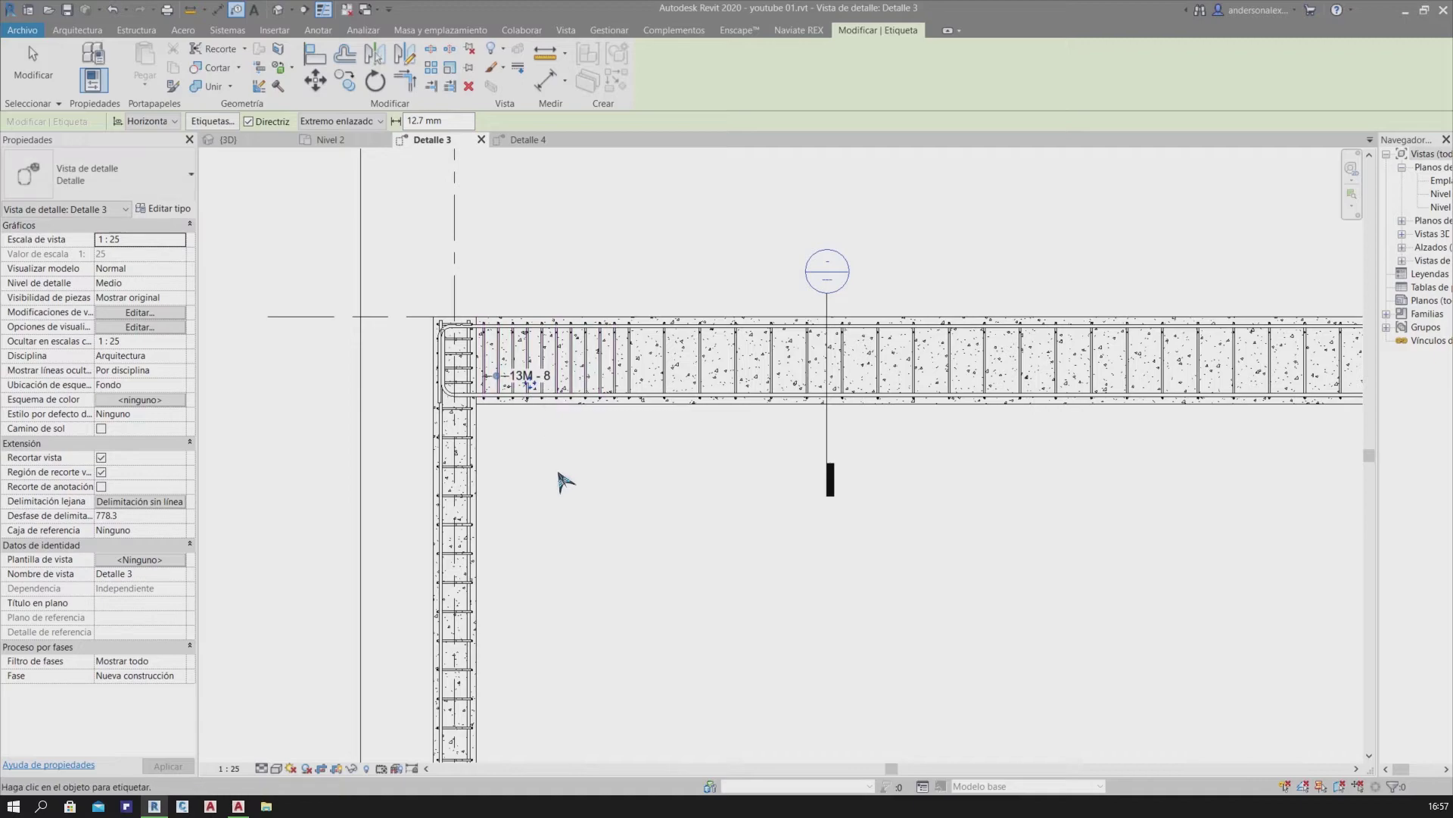
scroll(529, 388, "up", 2)
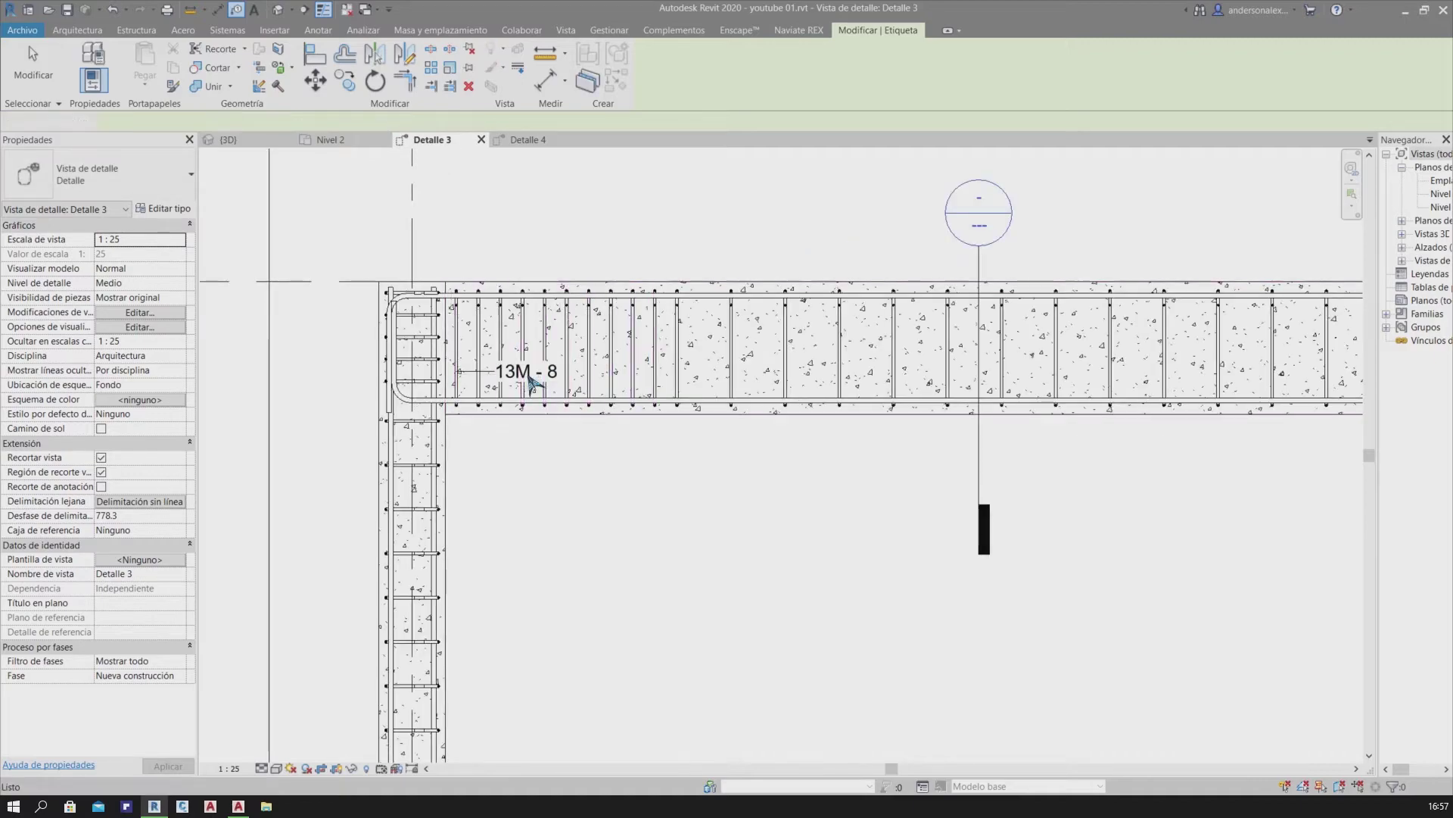
key("Escape")
left_click(530, 381)
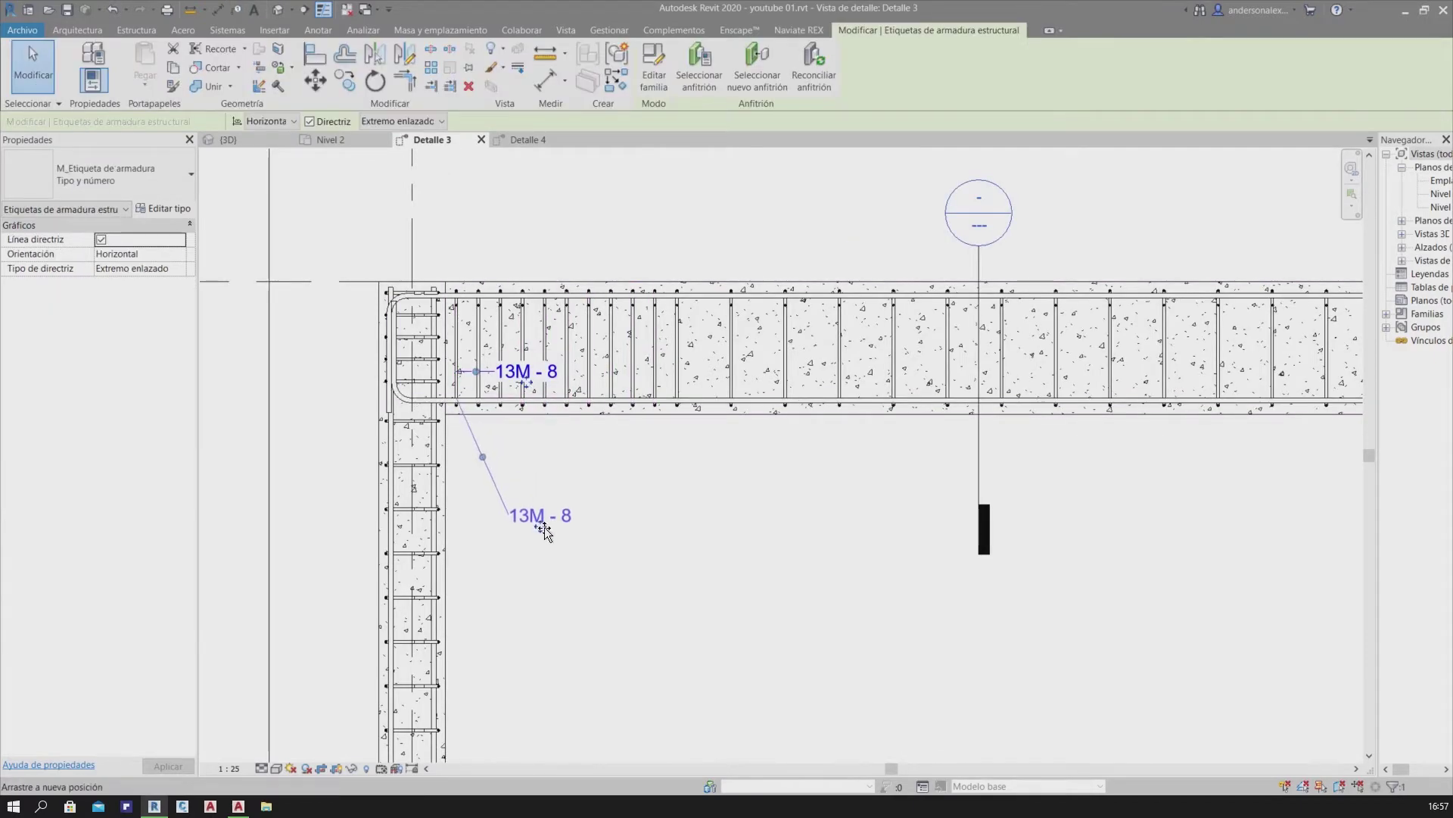
left_click_drag(543, 527, 543, 529)
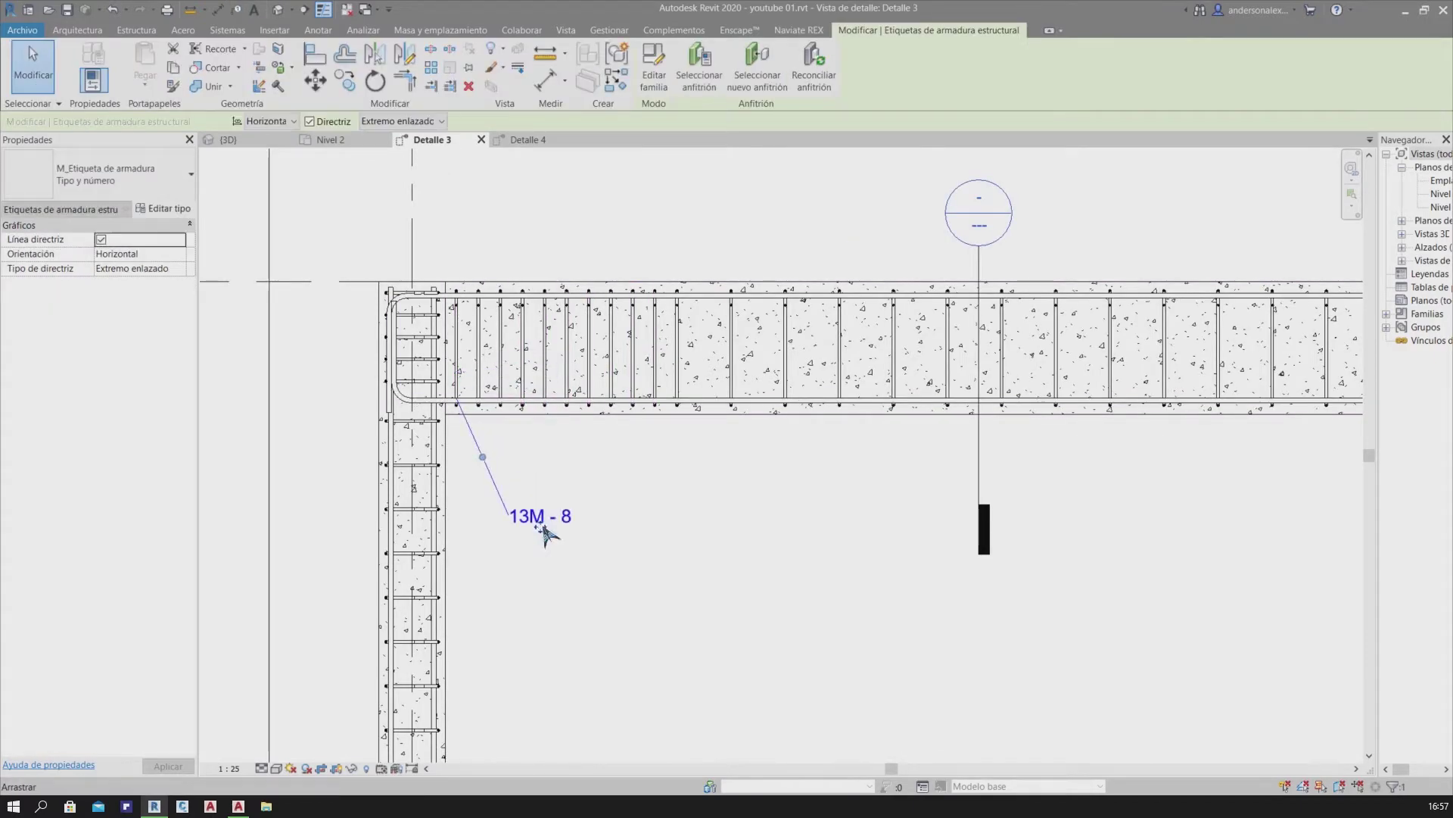
left_click(309, 122)
Add an aligned 1000 dimension for the left stirrup zone and set the tag under it
key("d")
key("i")
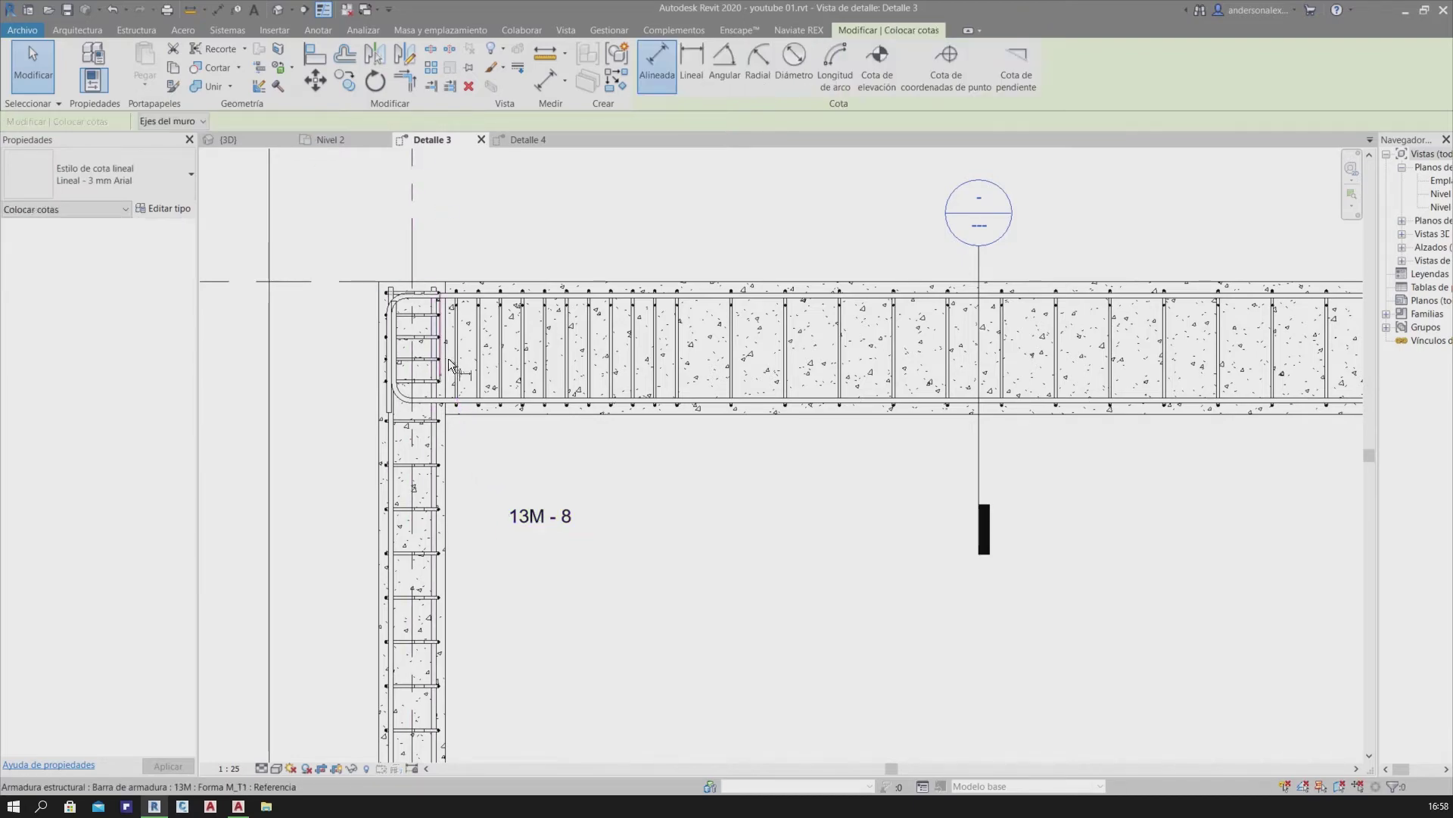
left_click(455, 367)
left_click(678, 379)
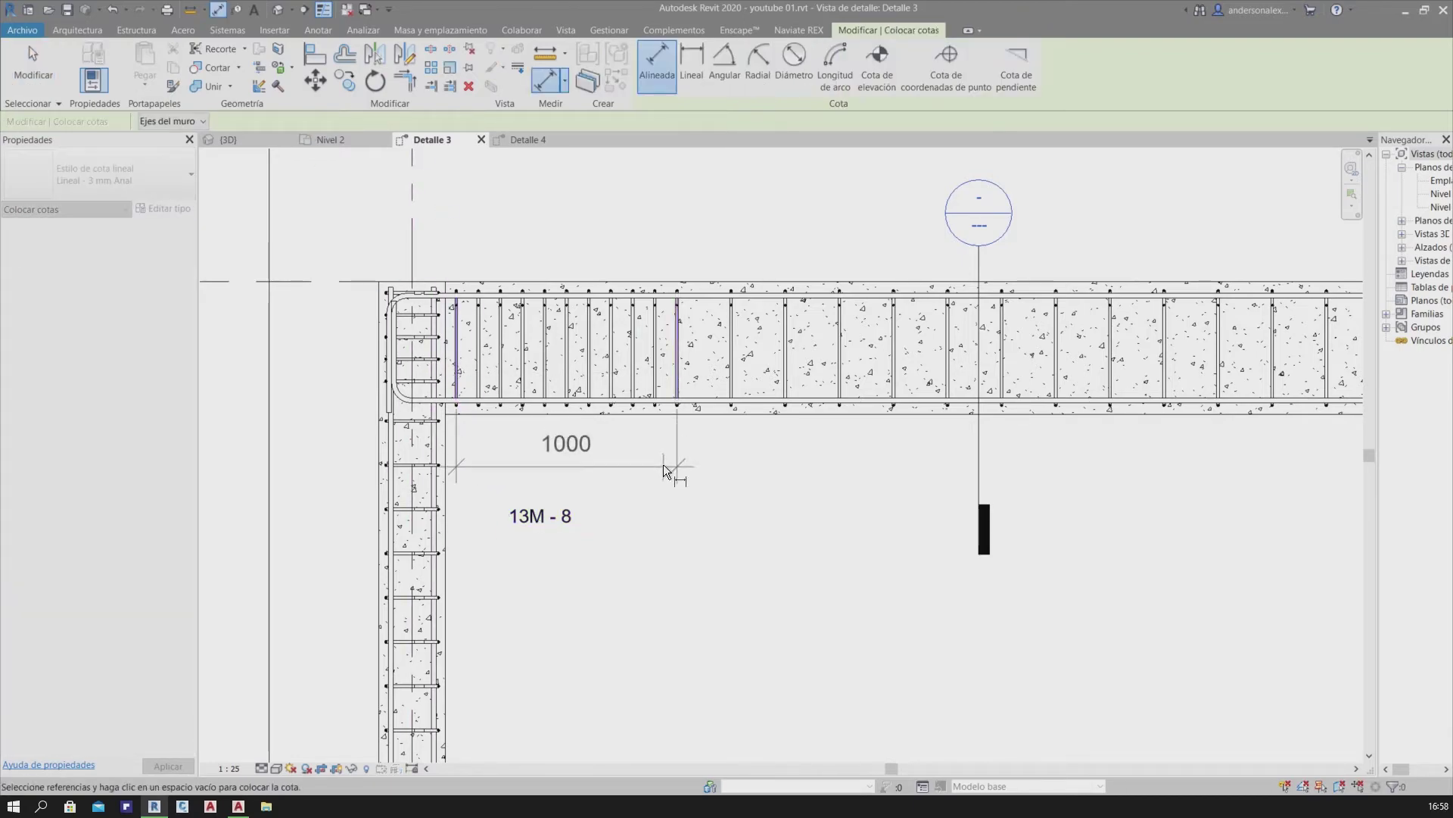
left_click(660, 483)
key("Escape")
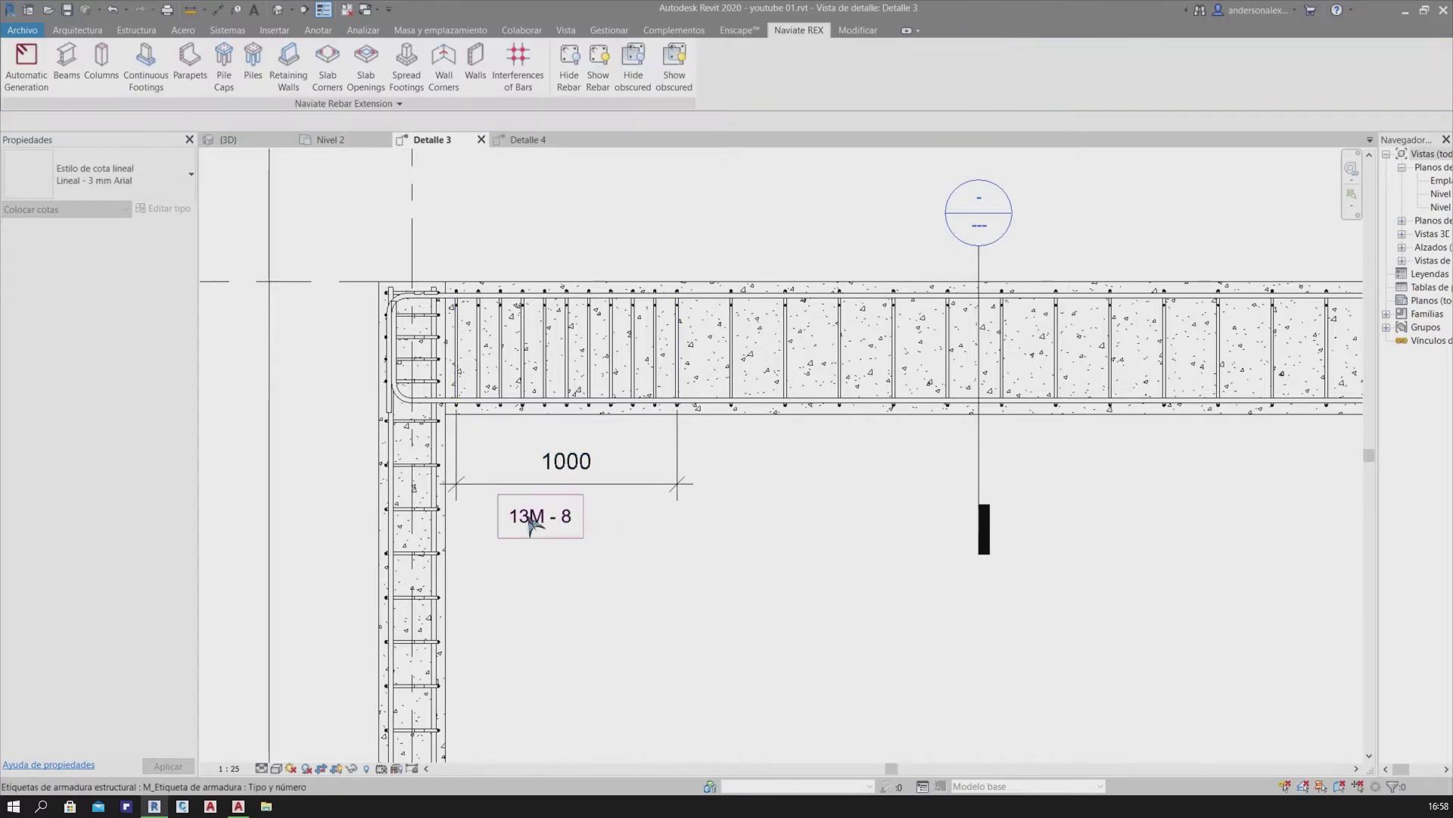
left_click(536, 519)
left_click_drag(559, 522, 571, 518)
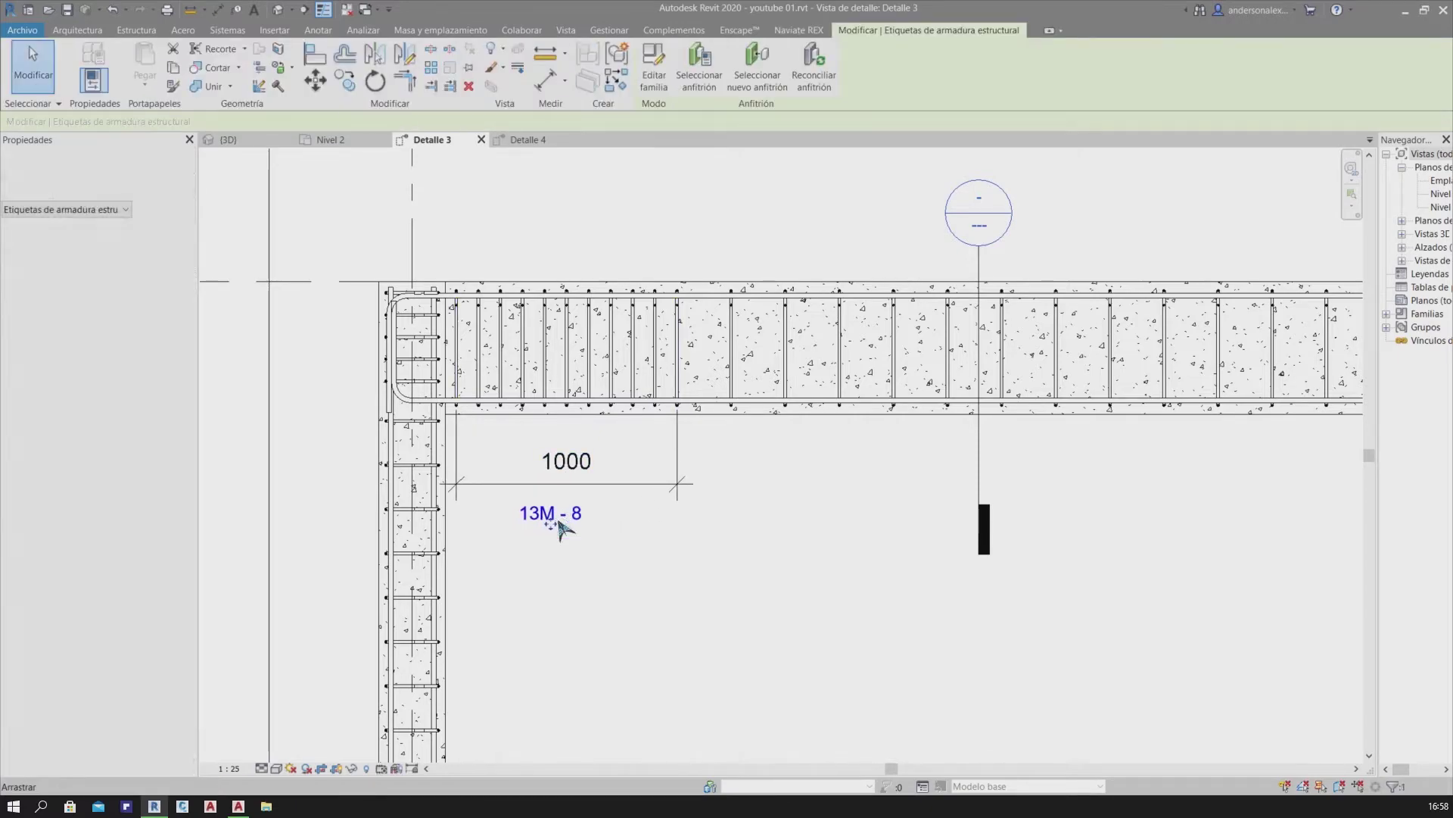
Change the rebar tag to the two-line quantity, type and spacing style
left_click(177, 190)
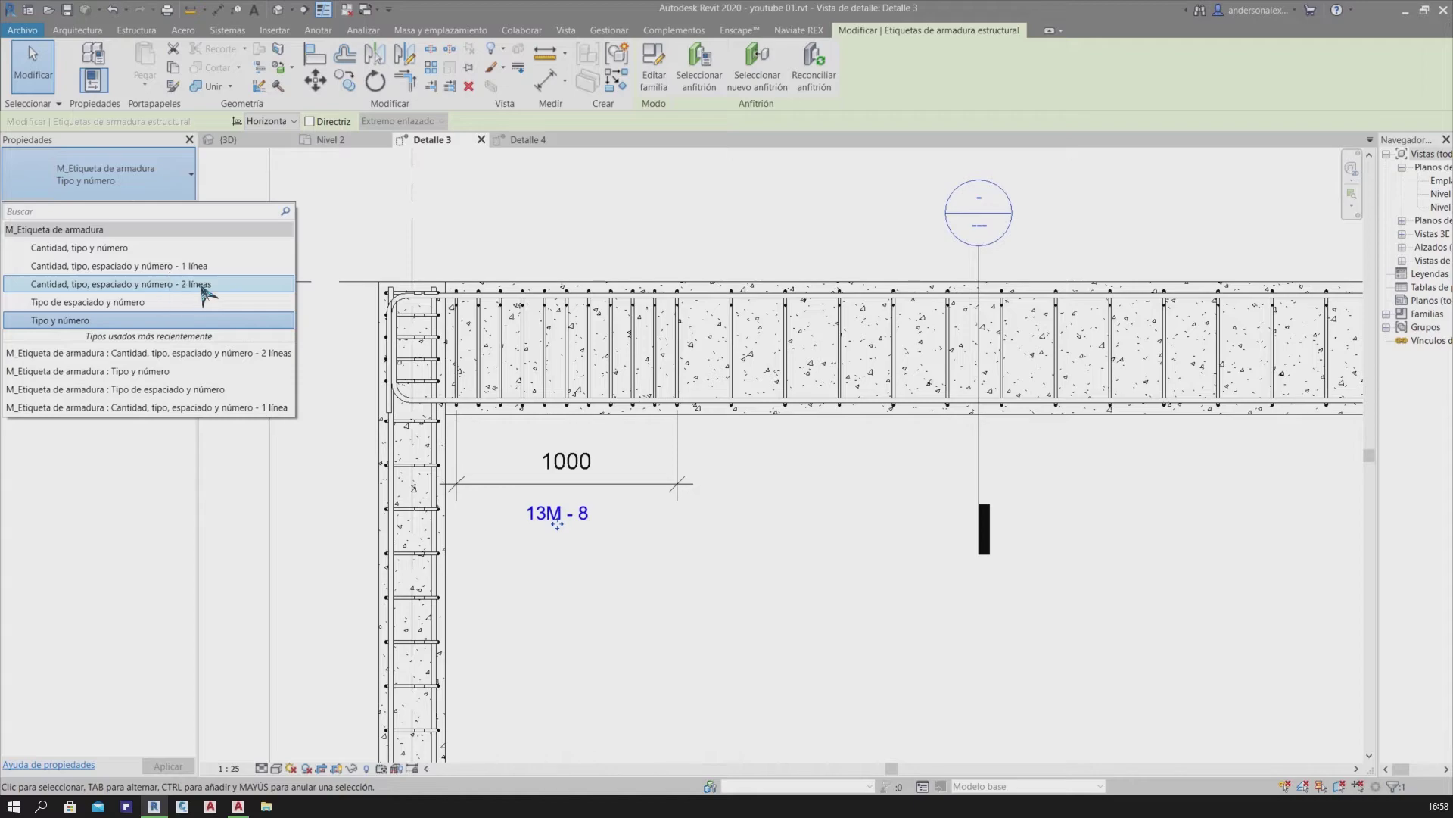
left_click(197, 284)
key("Escape")
middle_click_drag(723, 542, 539, 525)
scroll(477, 510, "down", 2)
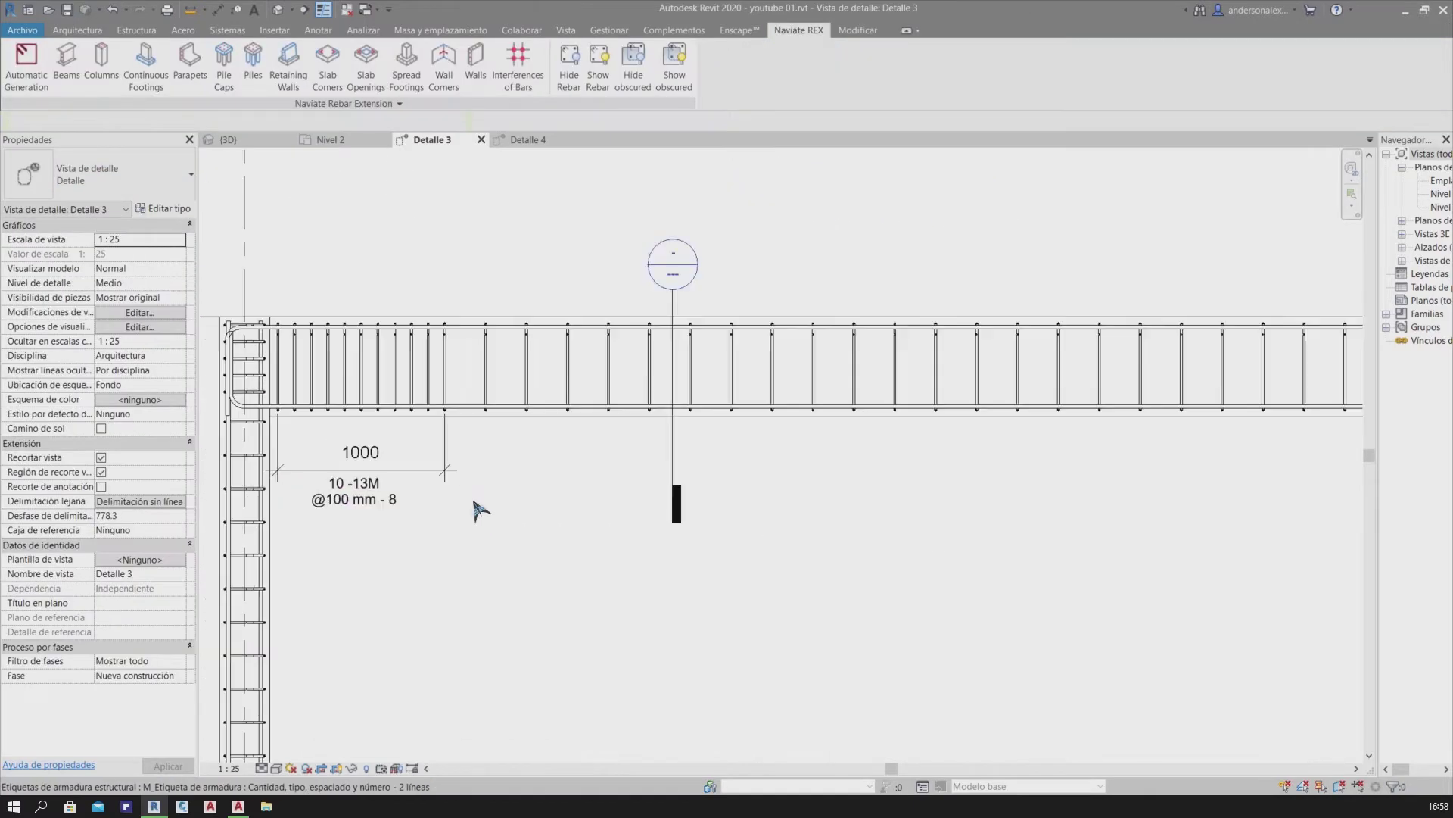
Mirror-copy the left dimension and tag to the beam's right end about the midpoint axis
left_click_drag(447, 534, 253, 409)
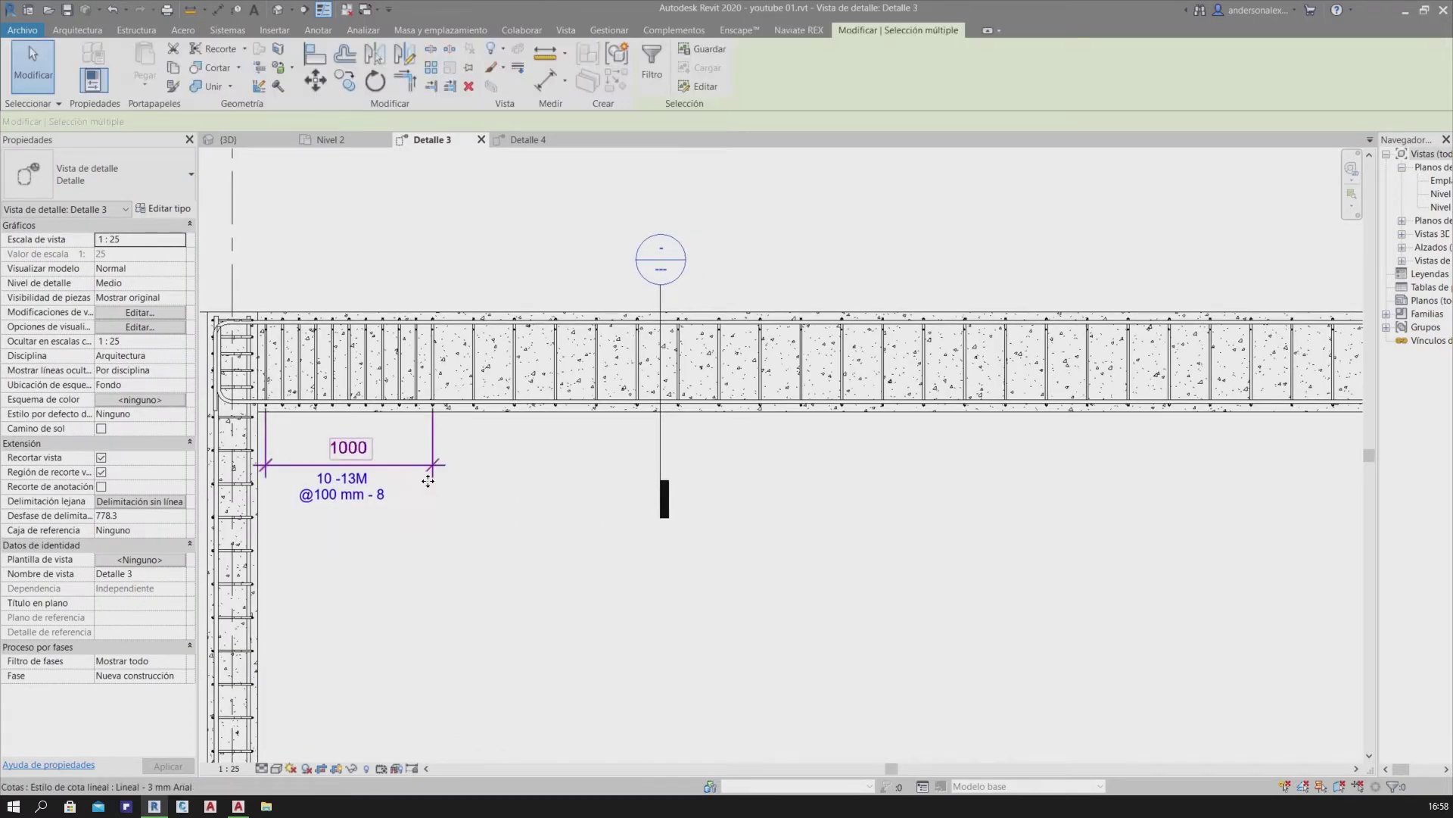
middle_click_drag(440, 487, 482, 446)
scroll(482, 446, "down", 2)
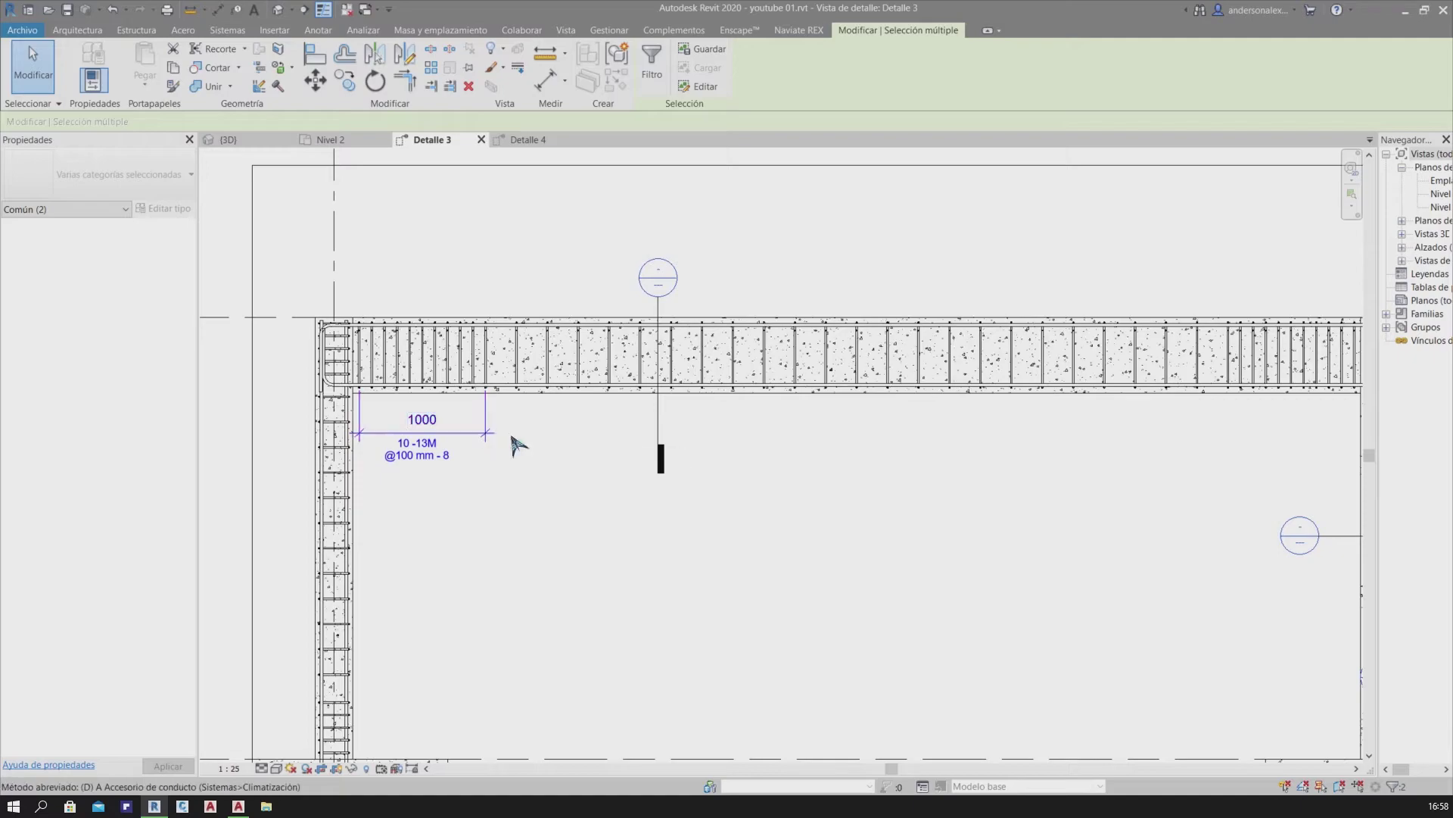
key("d")
key("m")
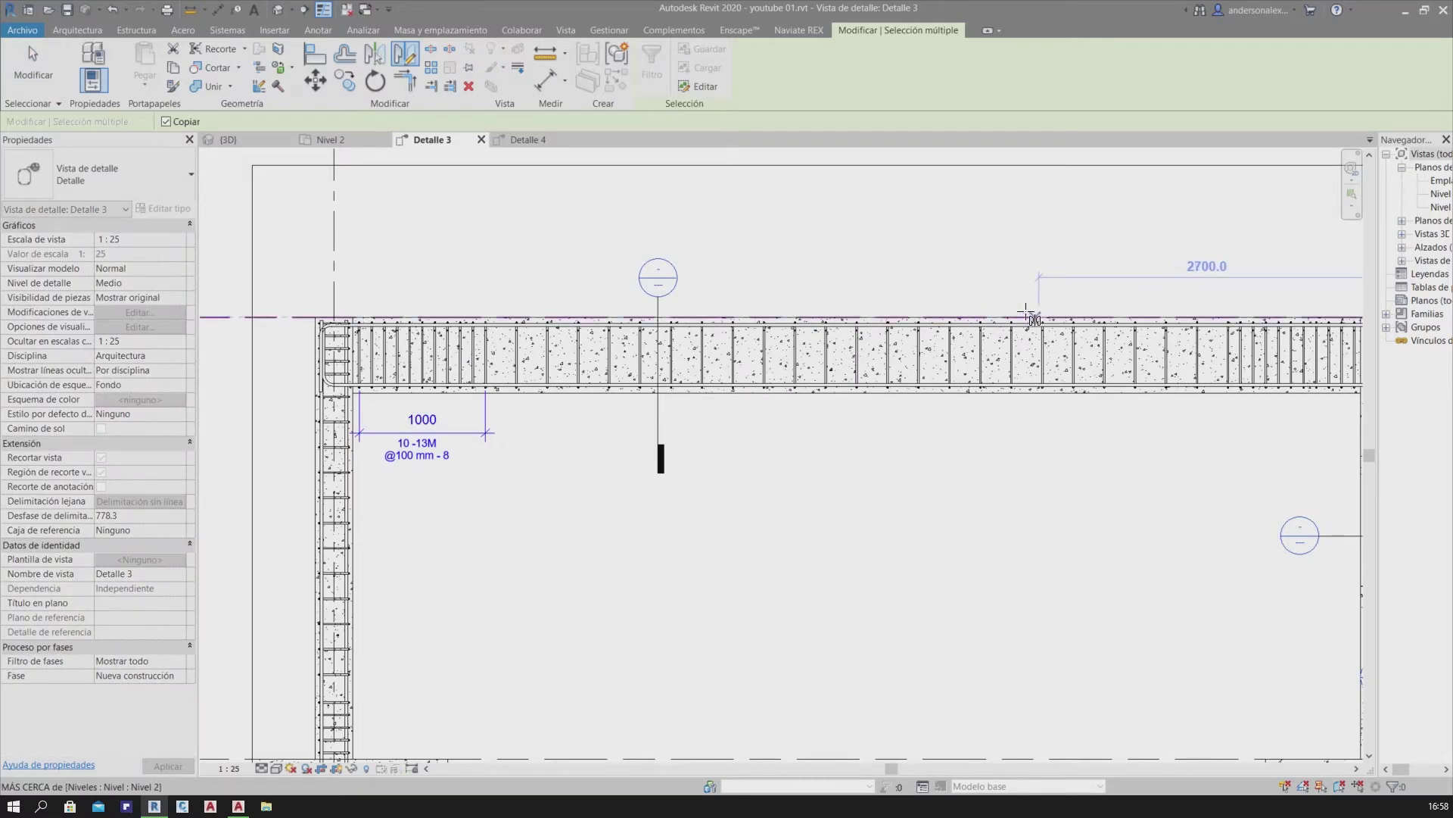
middle_click_drag(1029, 317, 666, 315)
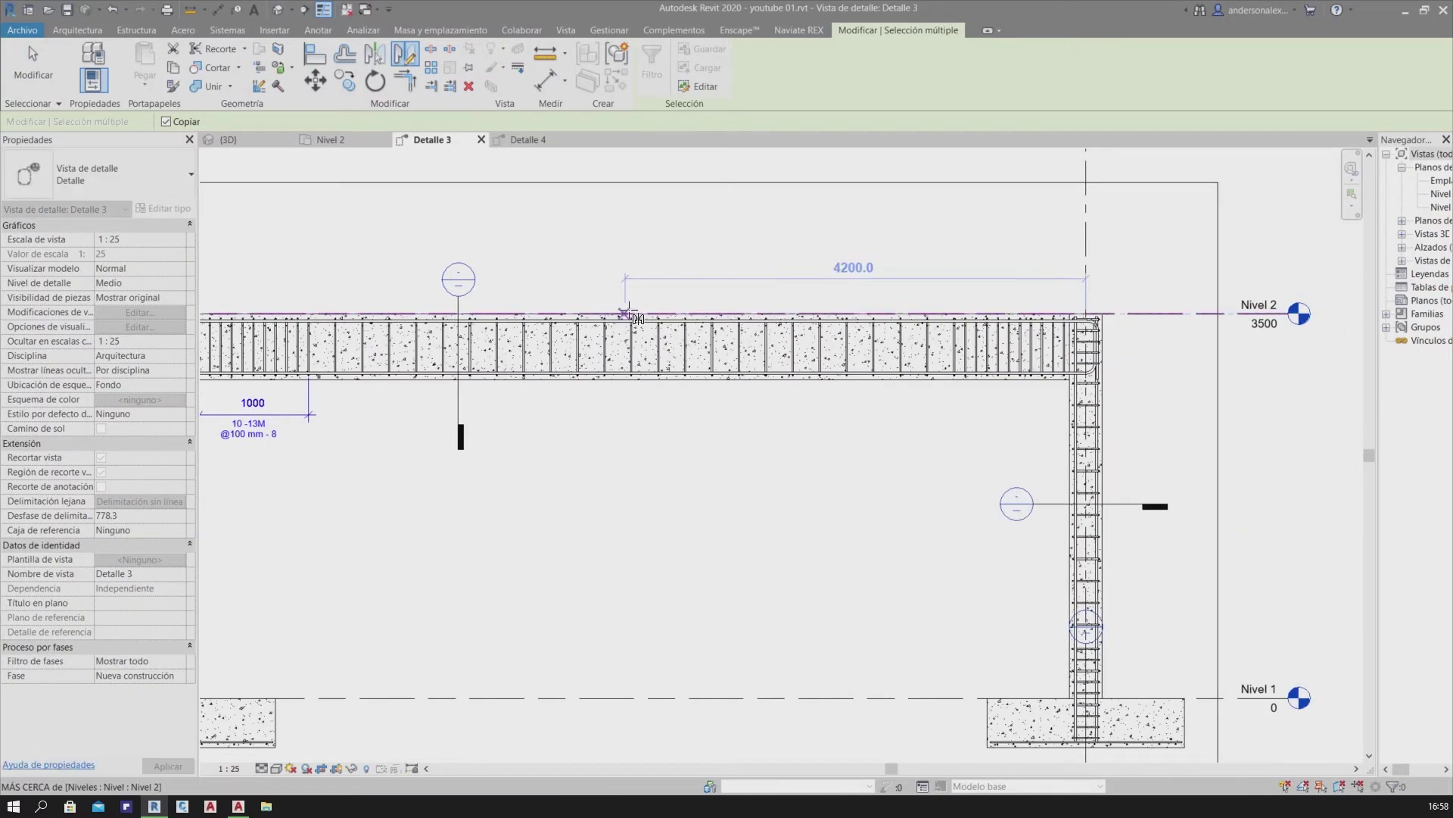
left_click(629, 311)
left_click(638, 443)
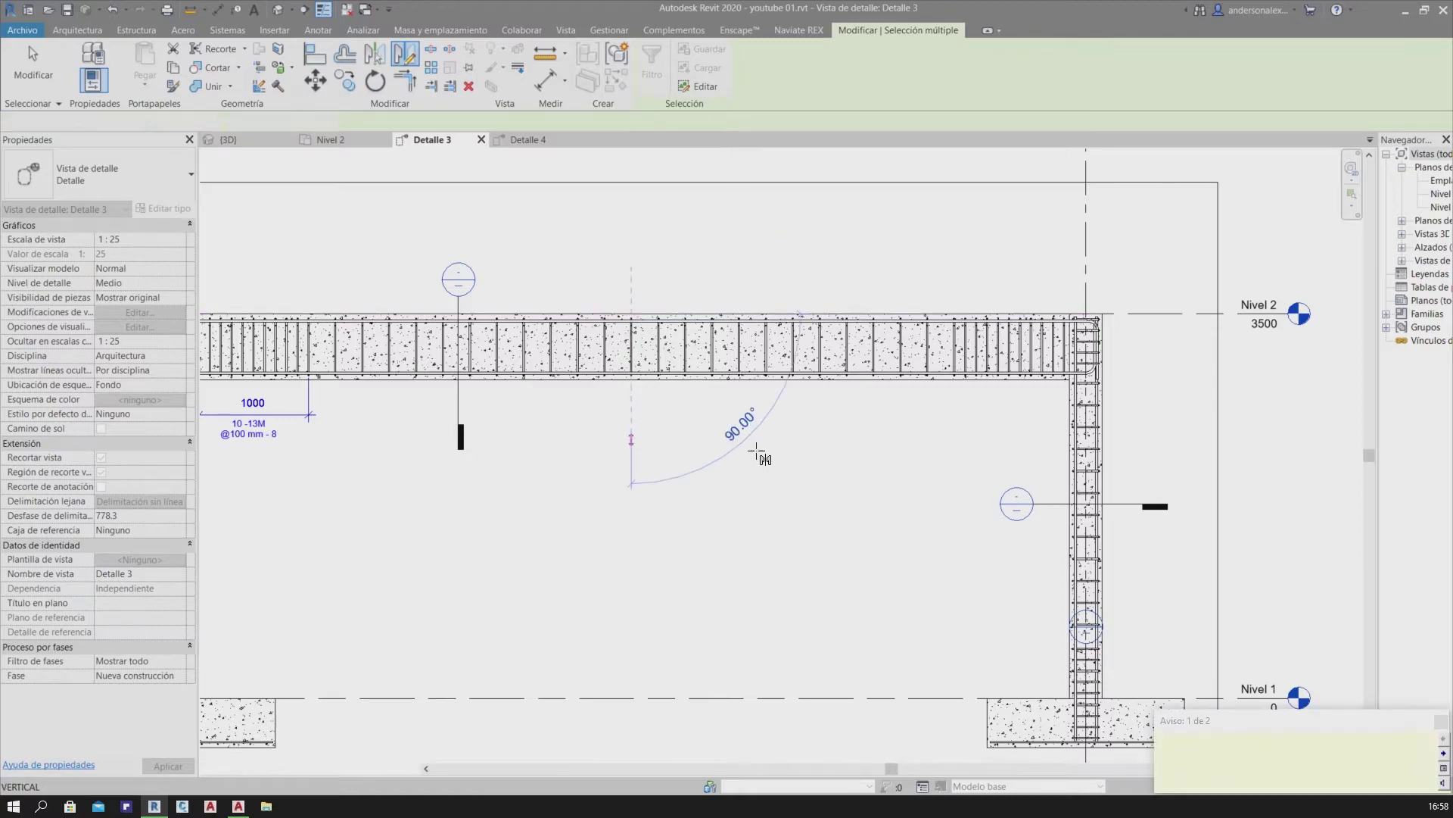
key("Escape")
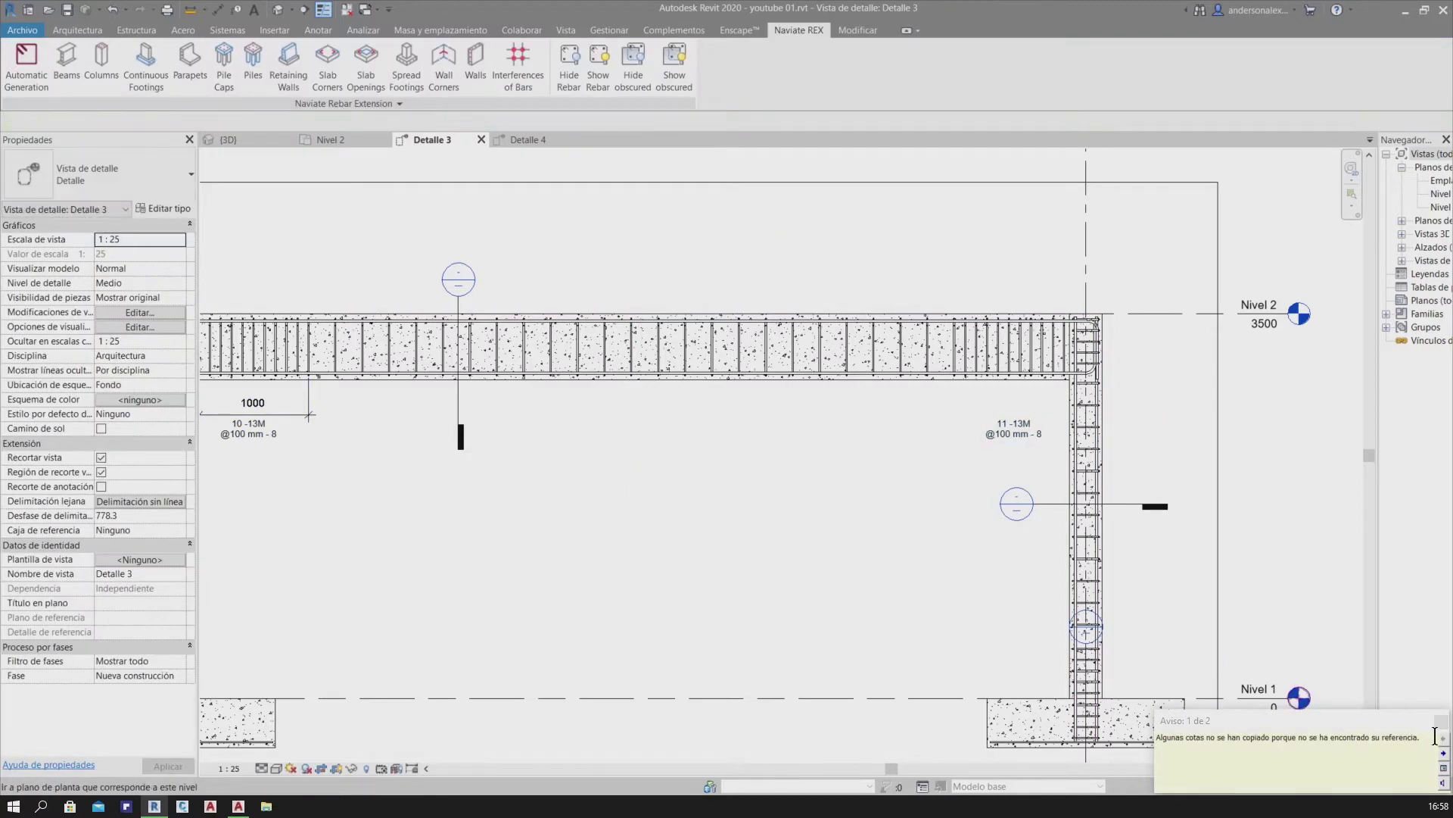
mouse_move(1438, 735)
left_click(1440, 721)
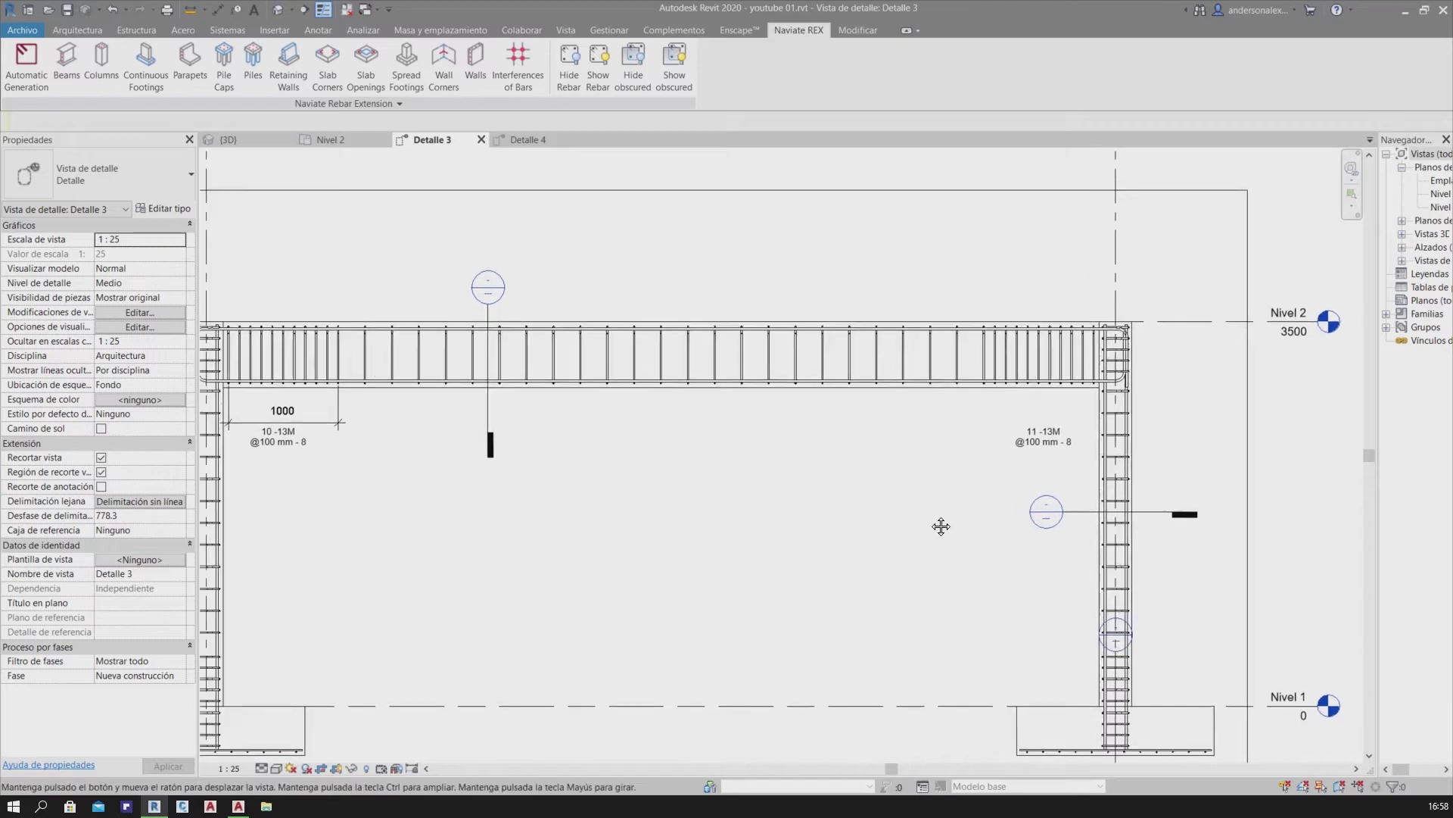
middle_click_drag(895, 499, 1191, 519)
Dimension the 1000 stirrup zone at the beam's right end
left_click(583, 435)
key("d")
key("i")
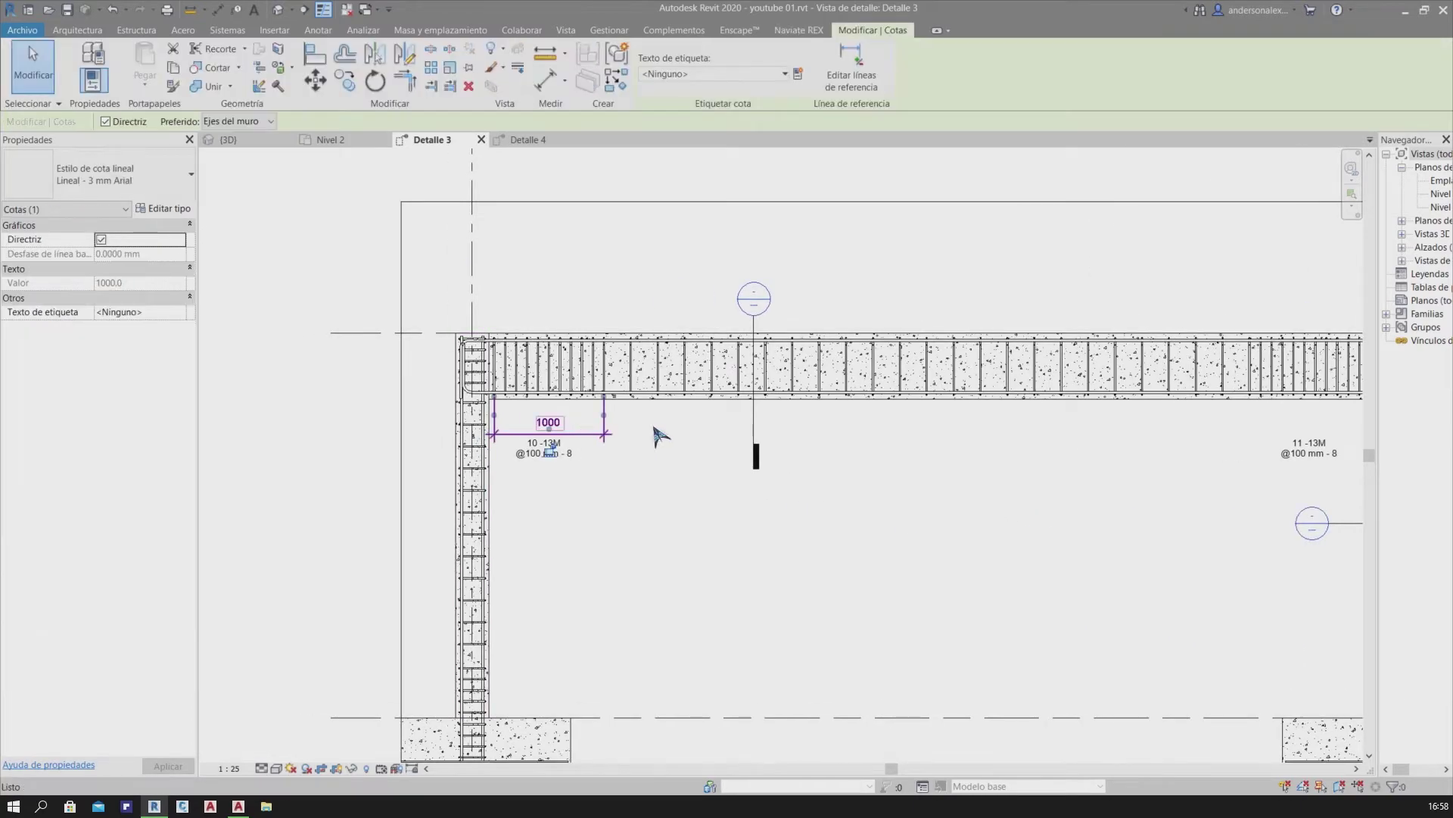
middle_click_drag(1428, 410, 875, 464)
scroll(739, 456, "up", 2)
scroll(807, 420, "up", 2)
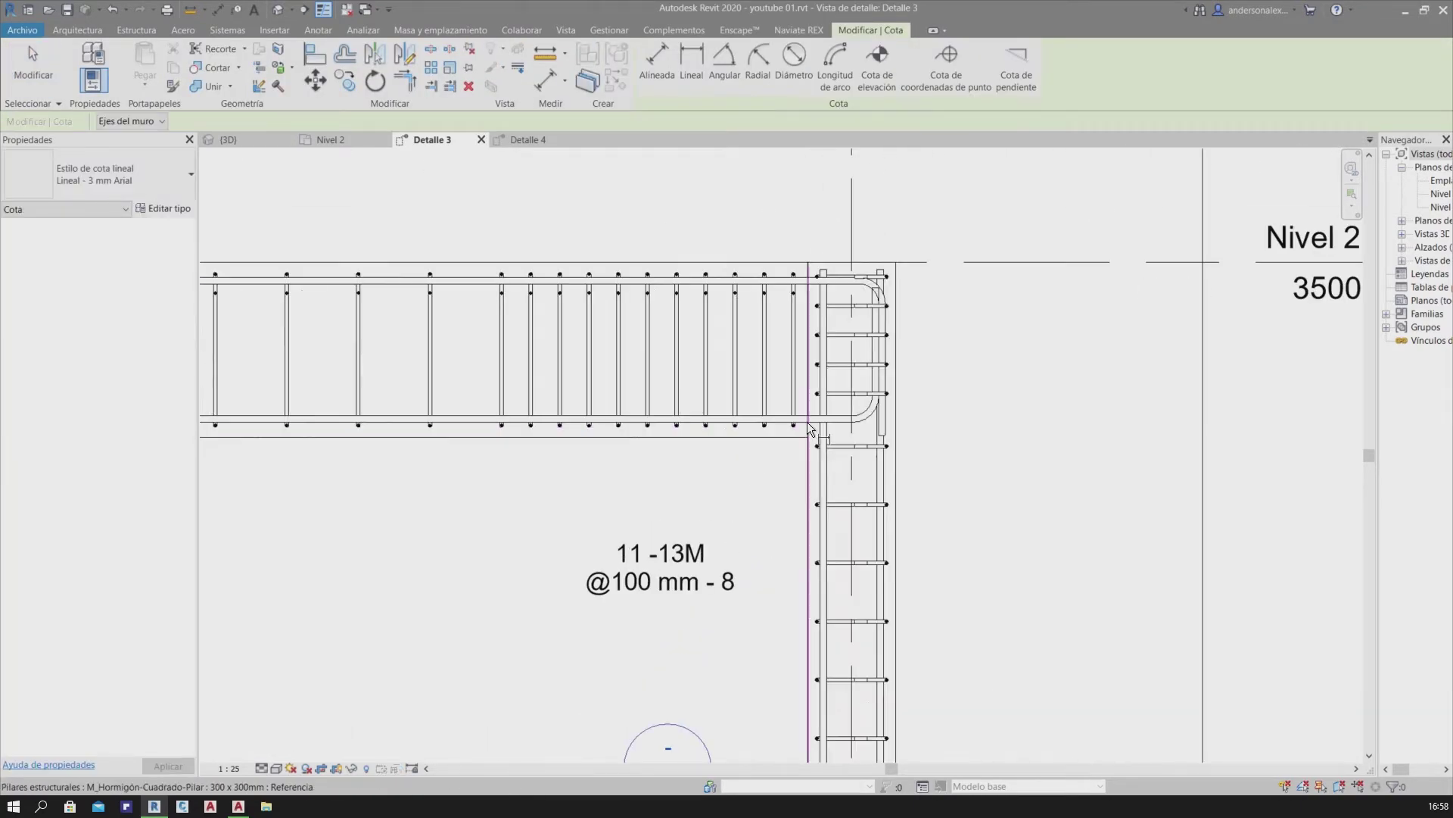
left_click(788, 408)
left_click(499, 399)
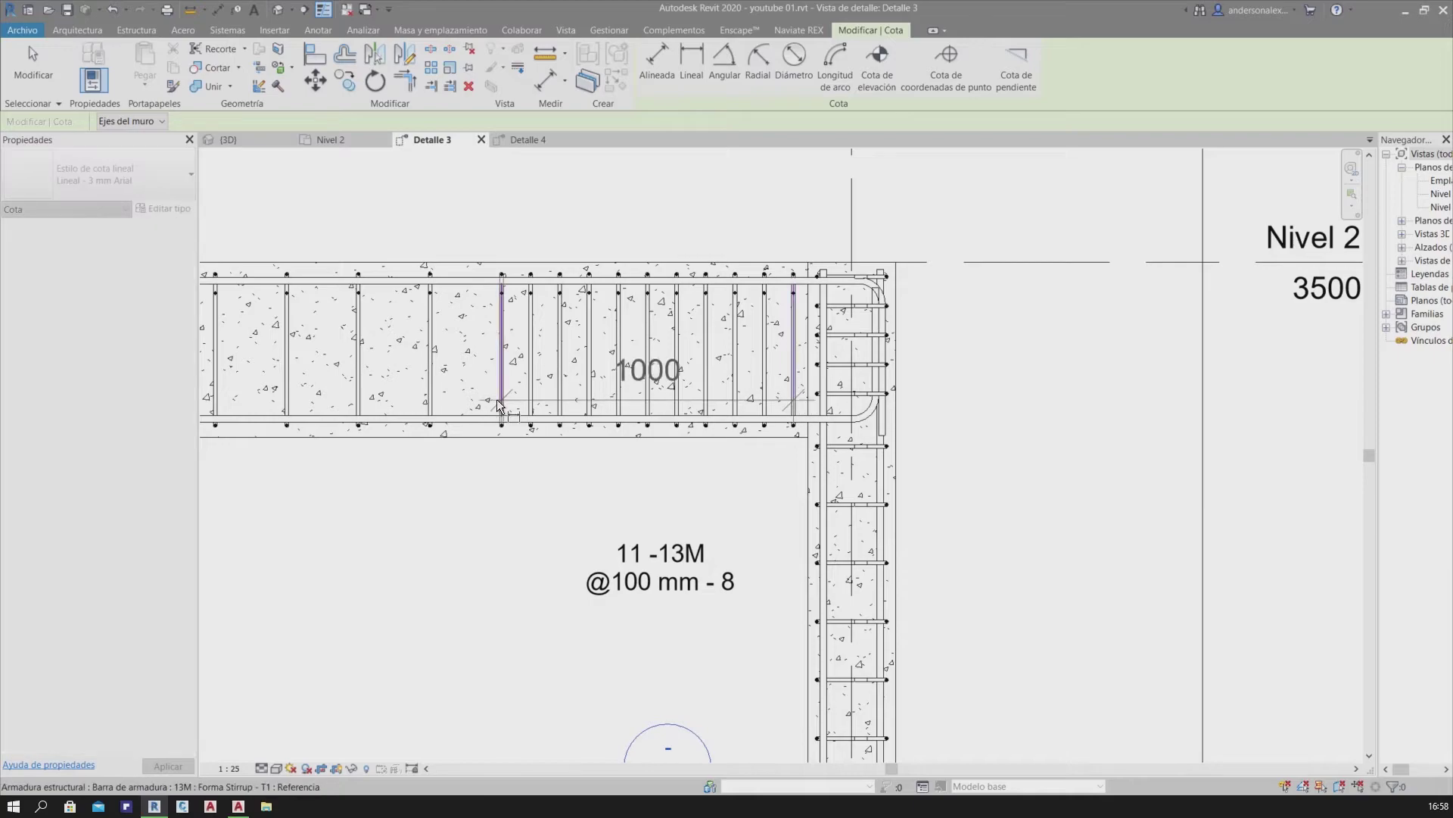
left_click(537, 519)
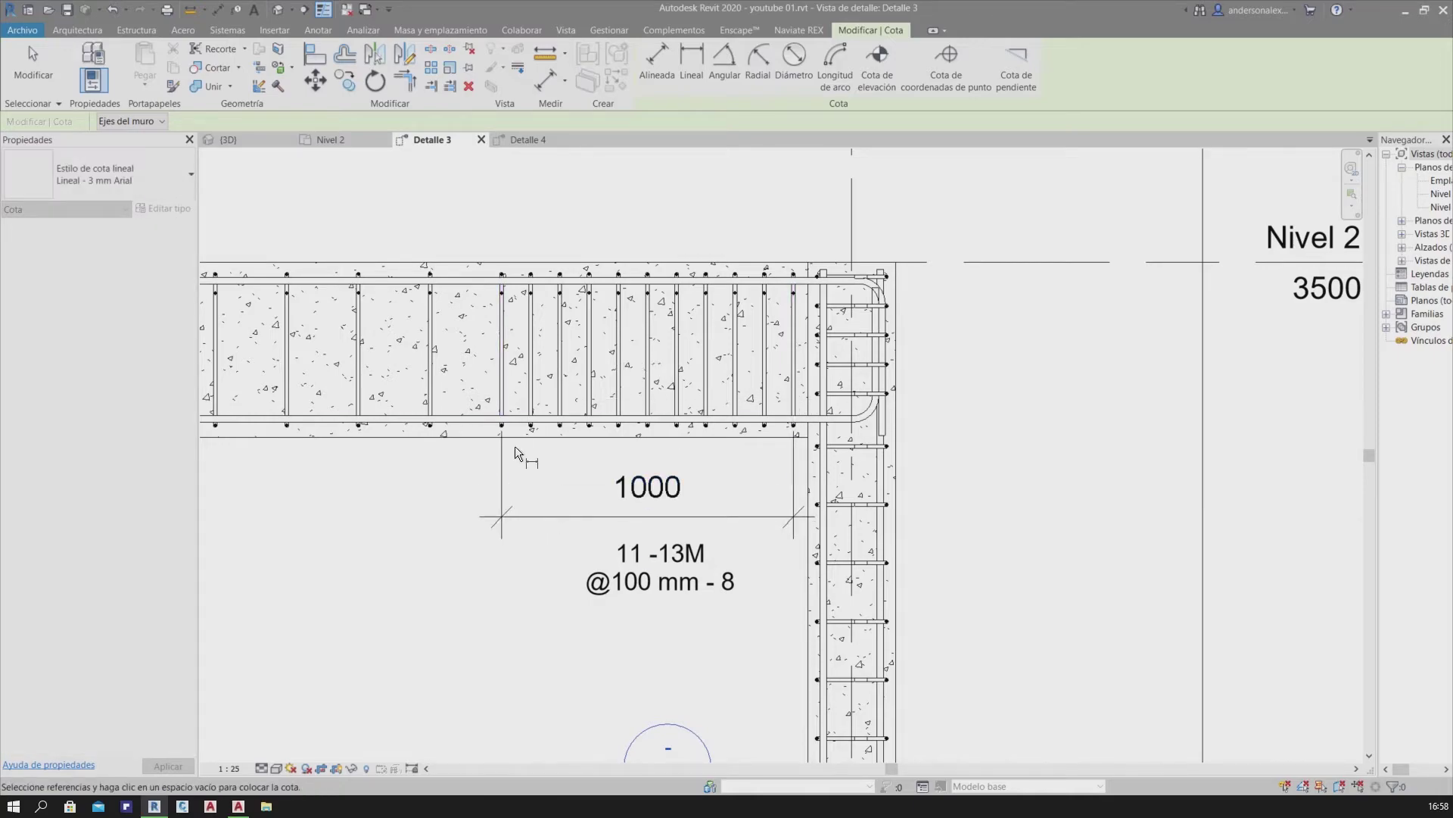
Dimension the 5886 middle span between the two stirrup zones
scroll(445, 502, "down", 2)
middle_click_drag(350, 487, 812, 482)
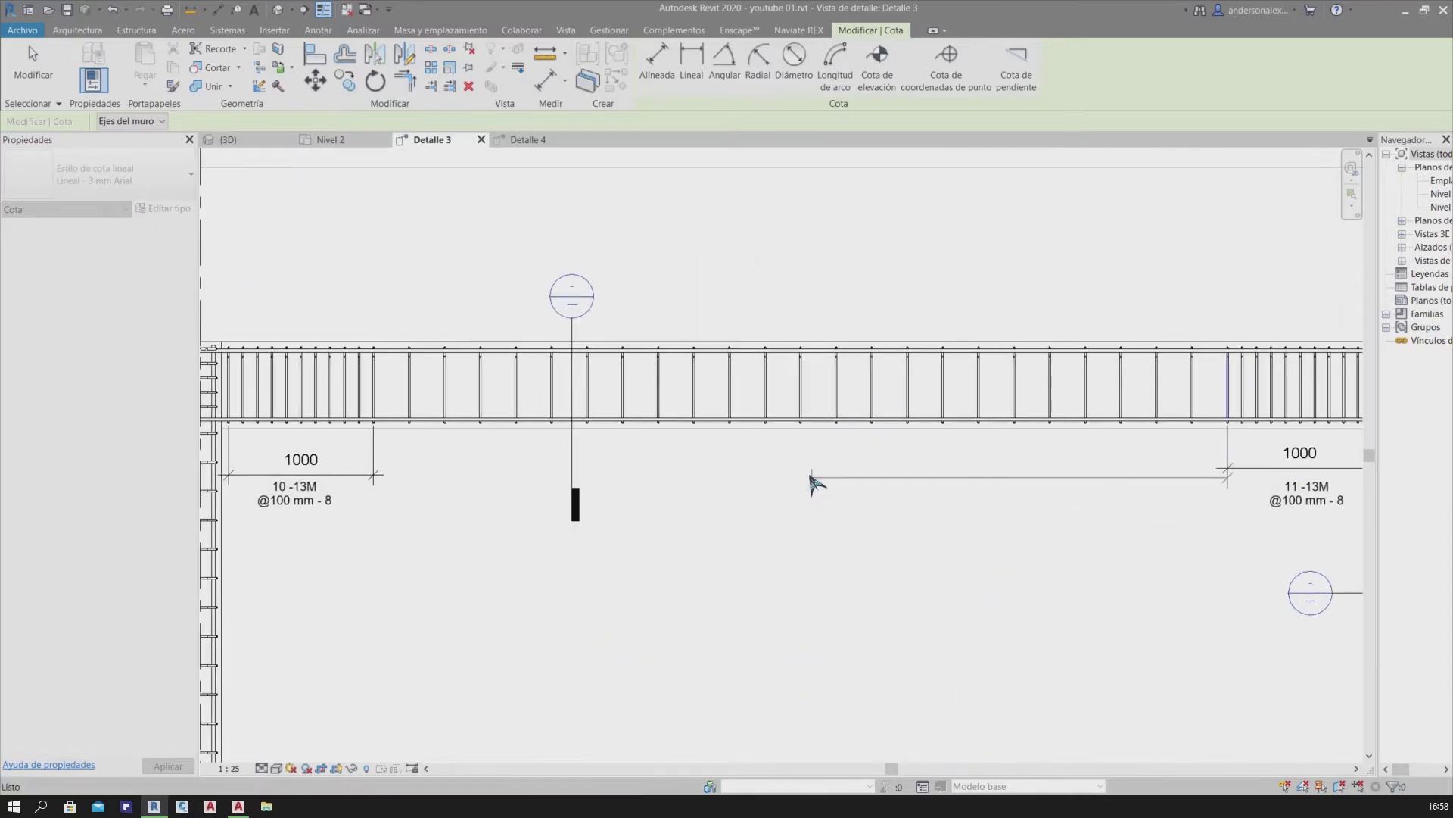
left_click(379, 397)
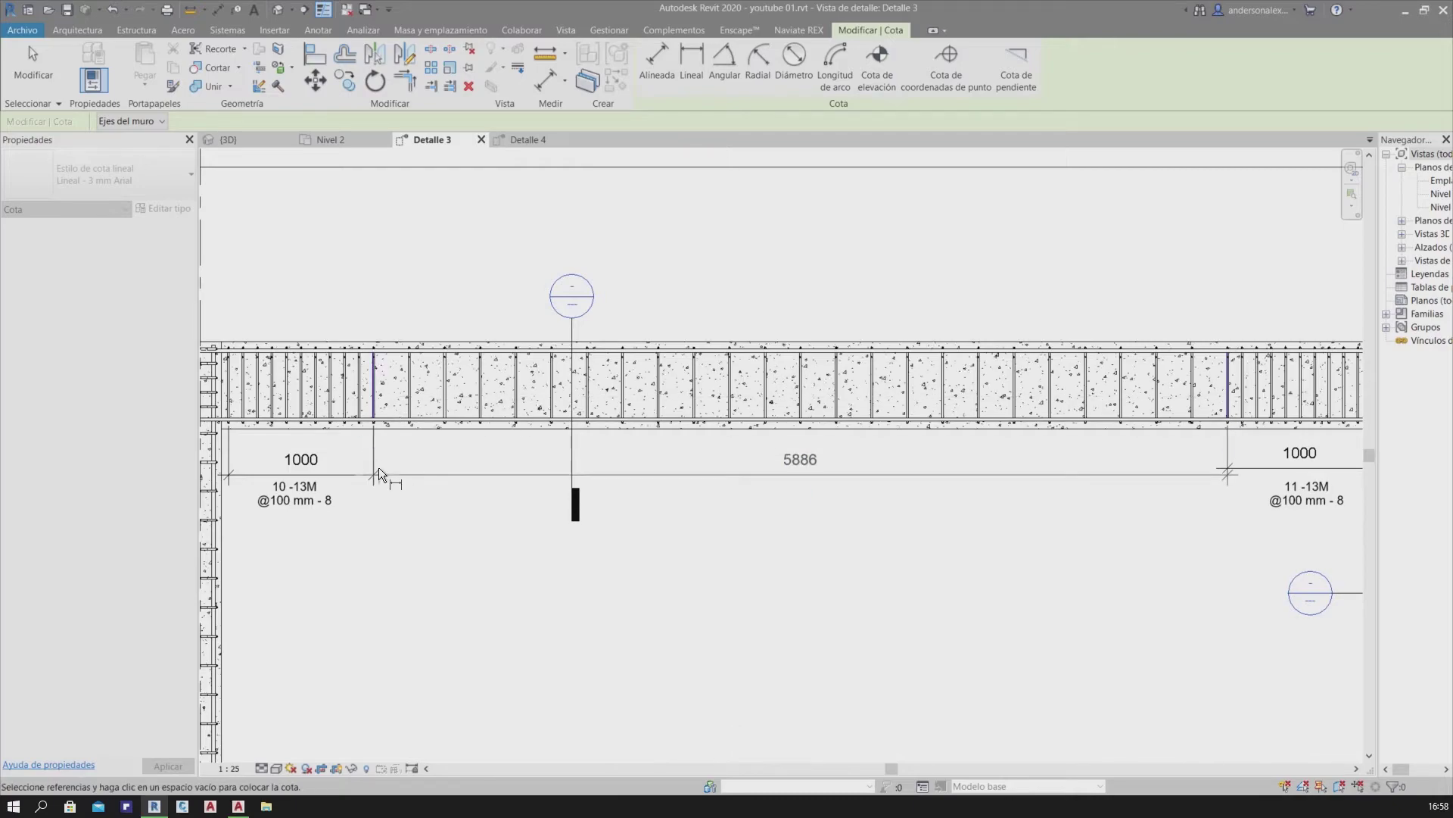
left_click(378, 466)
middle_click_drag(908, 515, 508, 496)
scroll(765, 465, "up", 2)
key("Escape")
key("Escape")
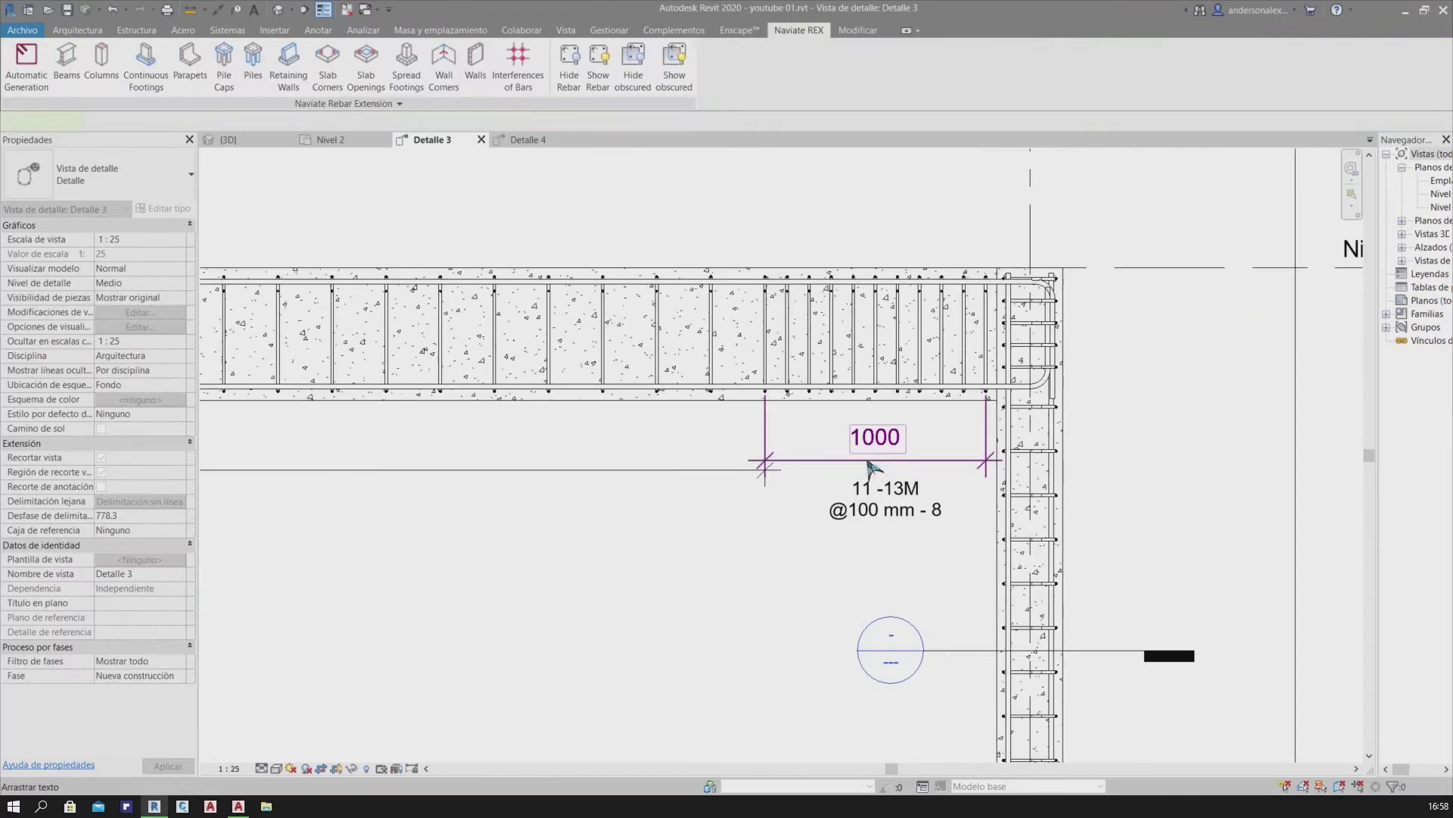
Reposition the right-end 1000 dimension text and its rebar tag beneath it
left_click(856, 470)
left_click_drag(856, 470, 887, 531)
left_click(887, 509)
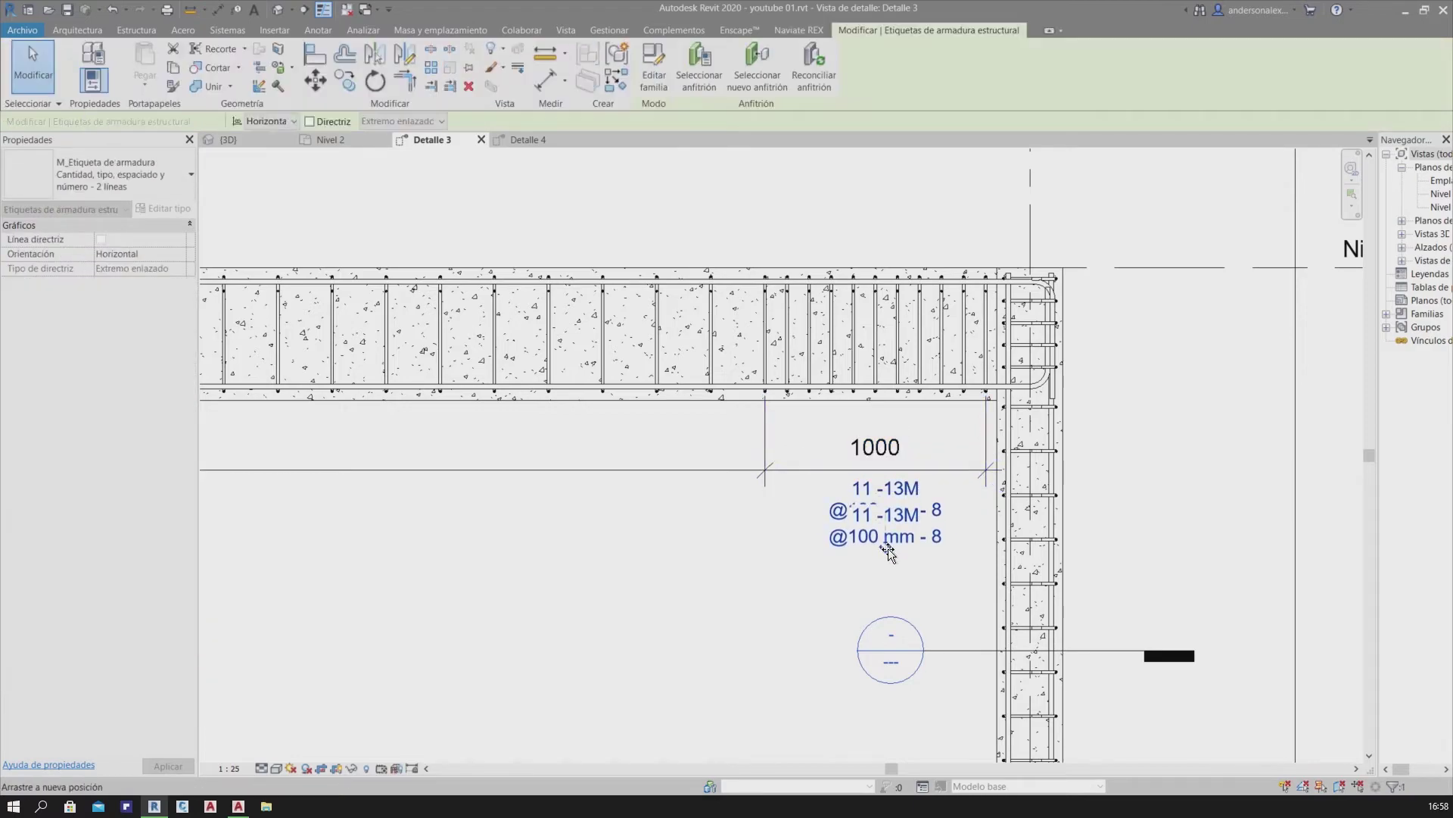
scroll(623, 572, "down", 2)
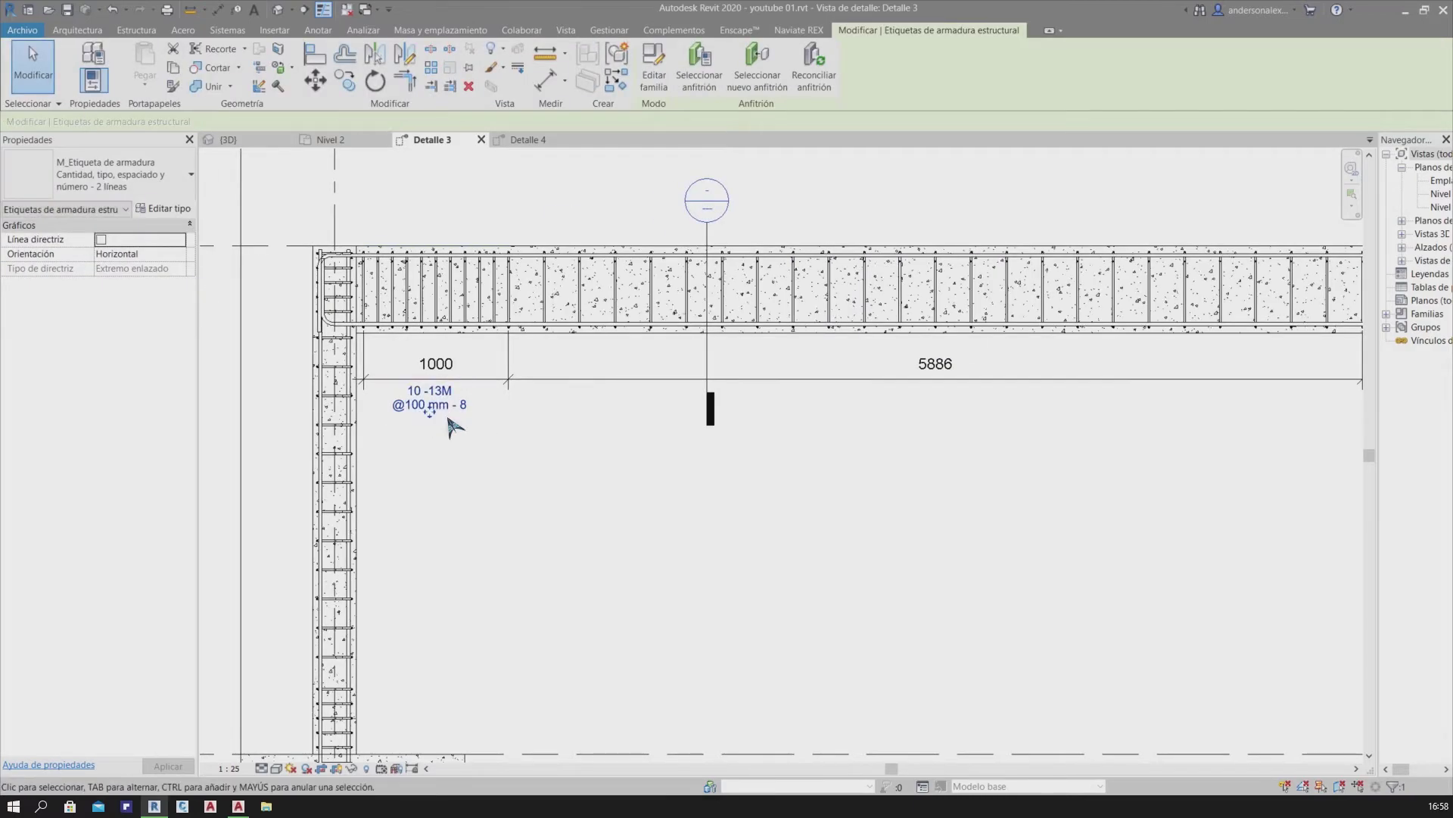
left_click(437, 415)
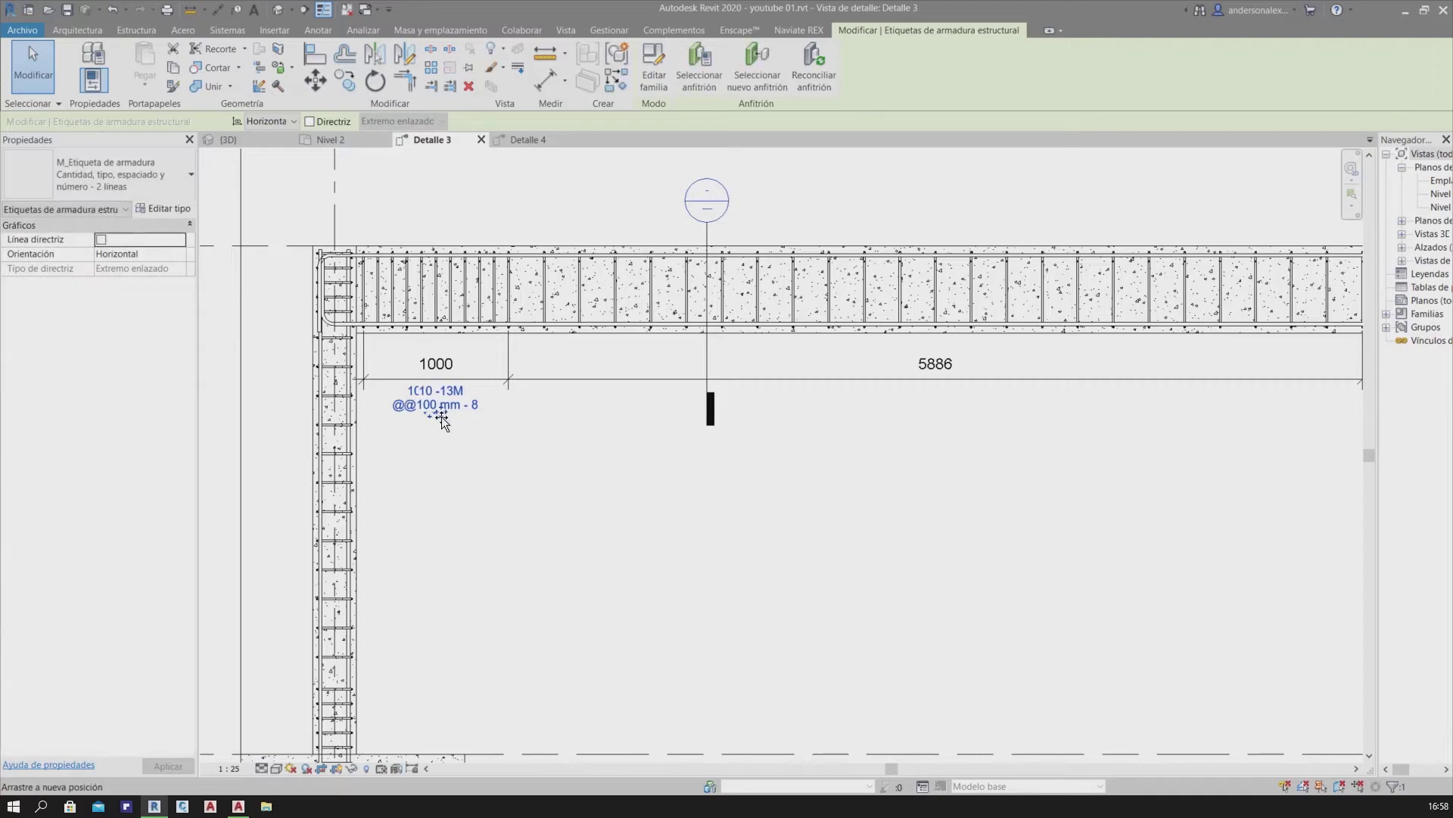
left_click(617, 458)
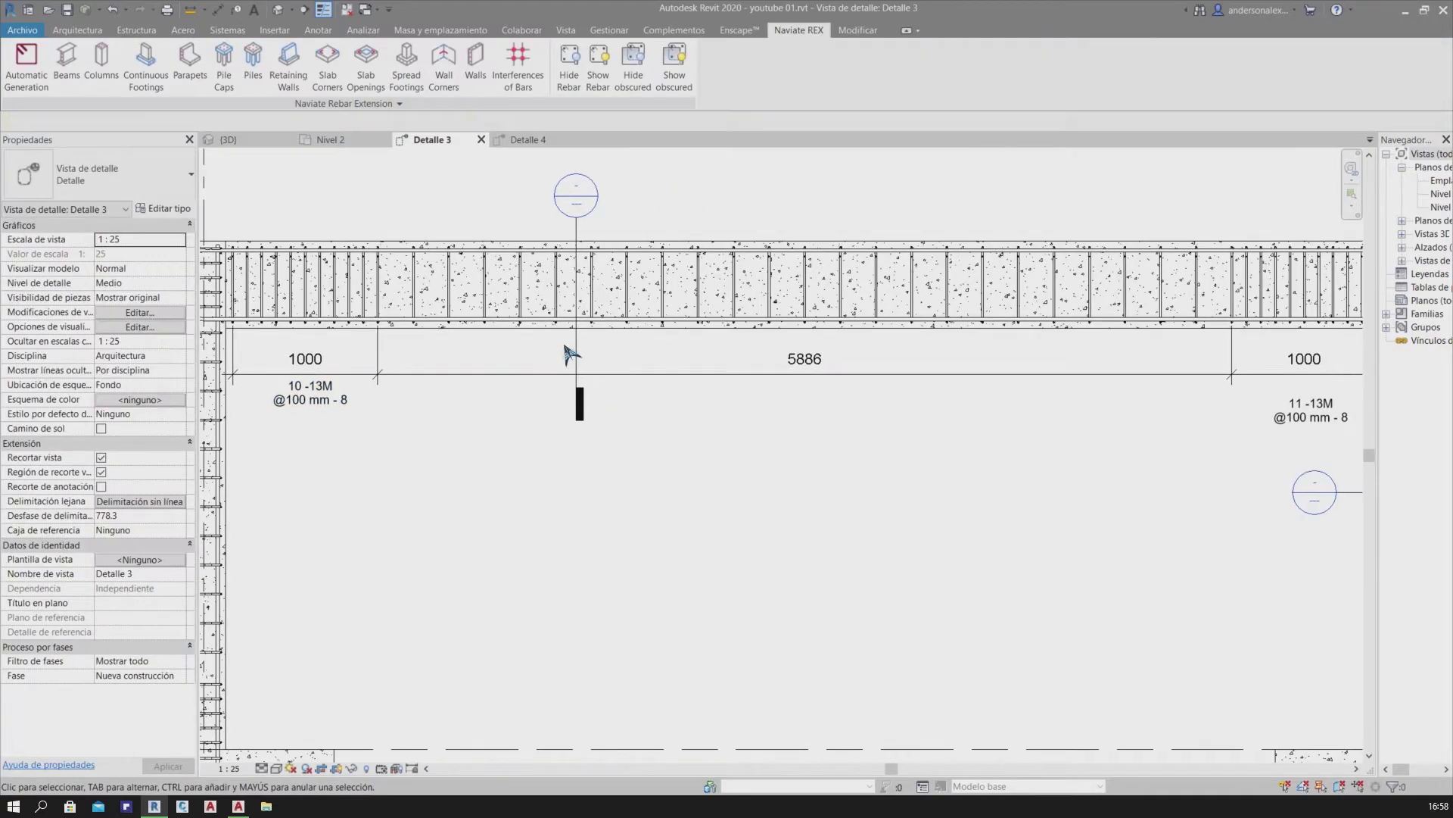
Shift the midspan section cut slightly and check the 5886 middle dimension
left_click(576, 341)
left_click_drag(487, 342, 488, 344)
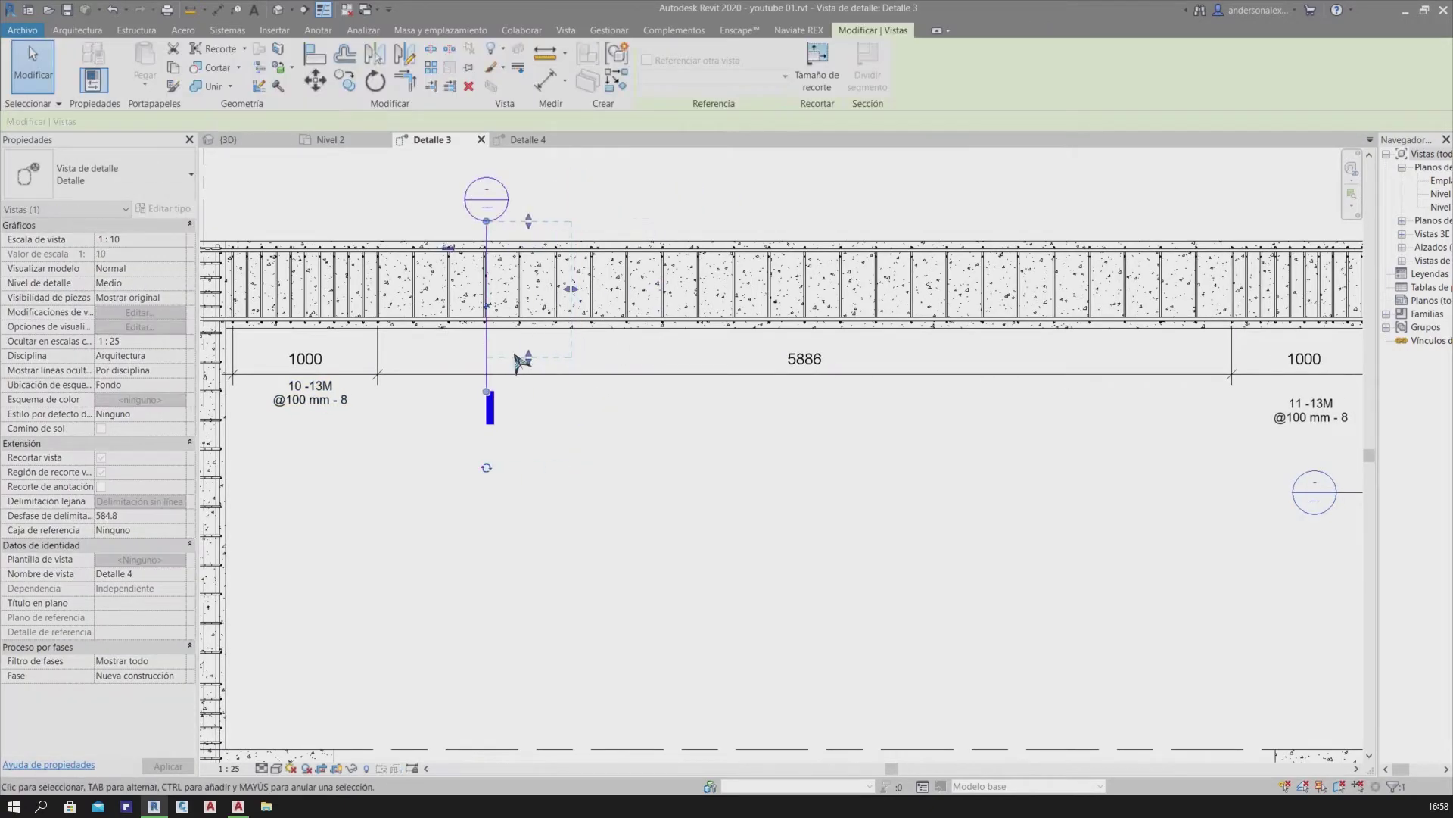
left_click(584, 424)
middle_click_drag(583, 424, 477, 424)
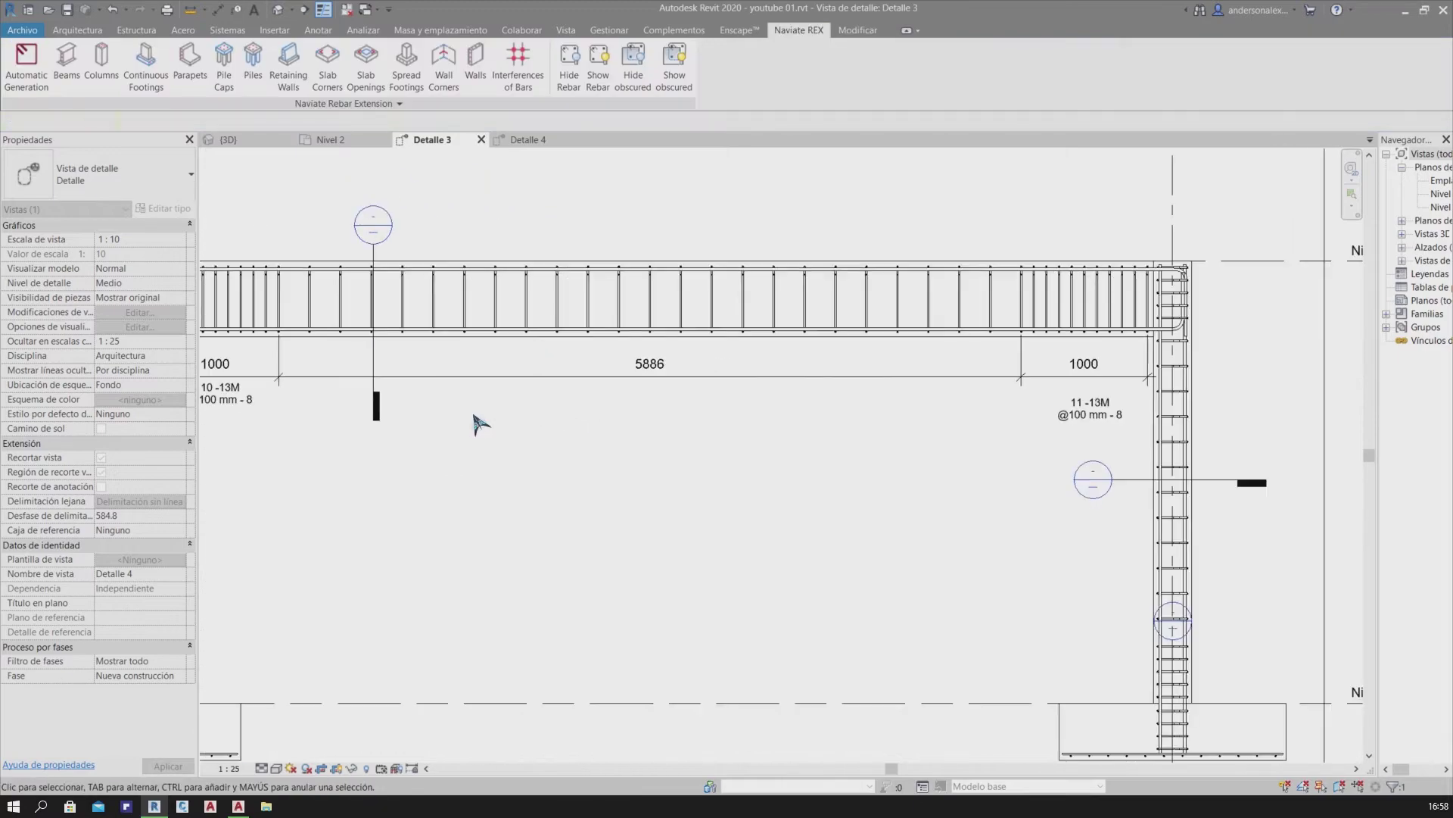
left_click(704, 382)
scroll(704, 394, "down", 3)
key("Escape")
middle_click_drag(663, 414, 701, 414)
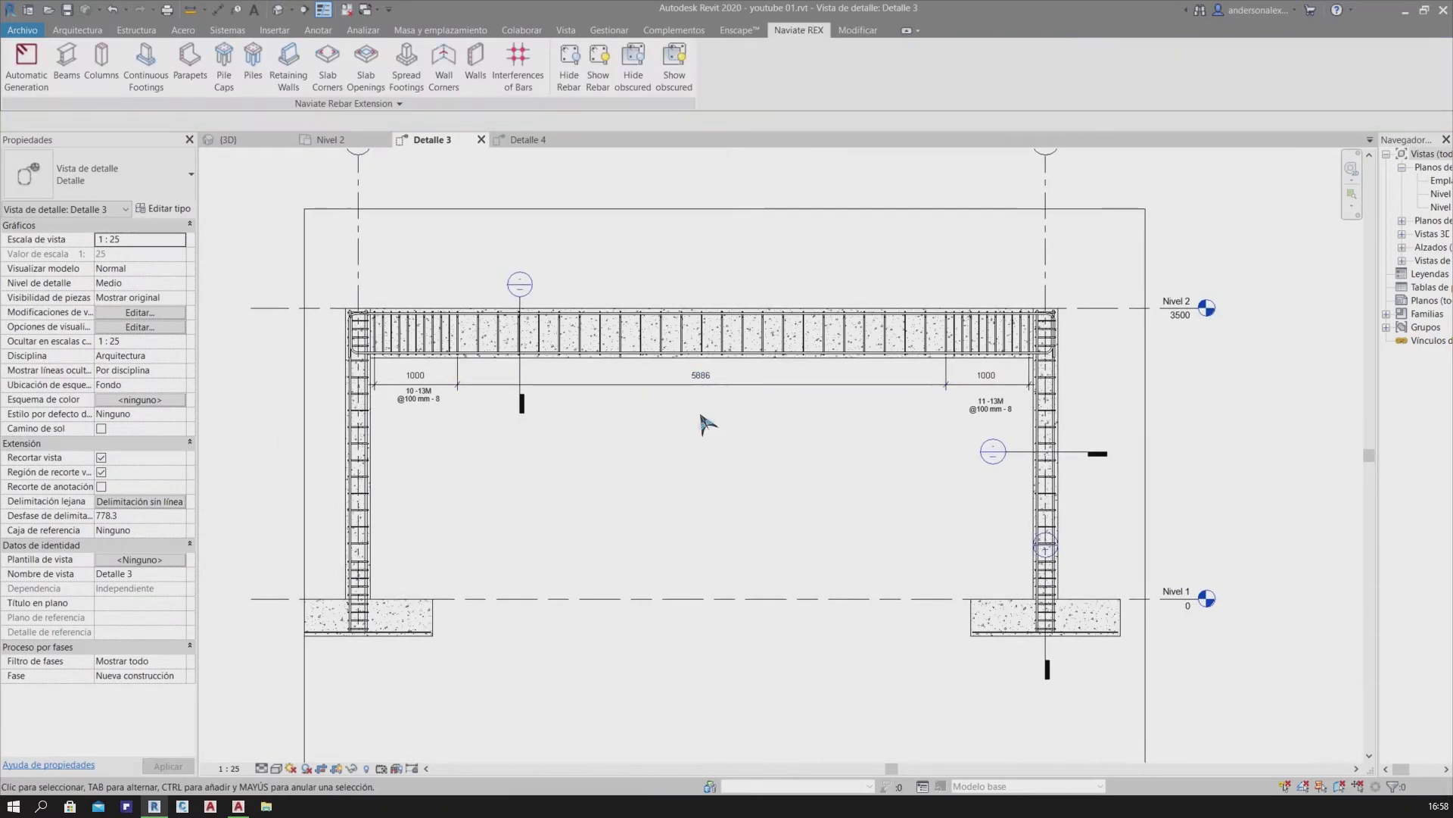
Tag the middle-span stirrups with TG and move the 13M - 8 tag below the beam
key("g")
key("t")
key("g")
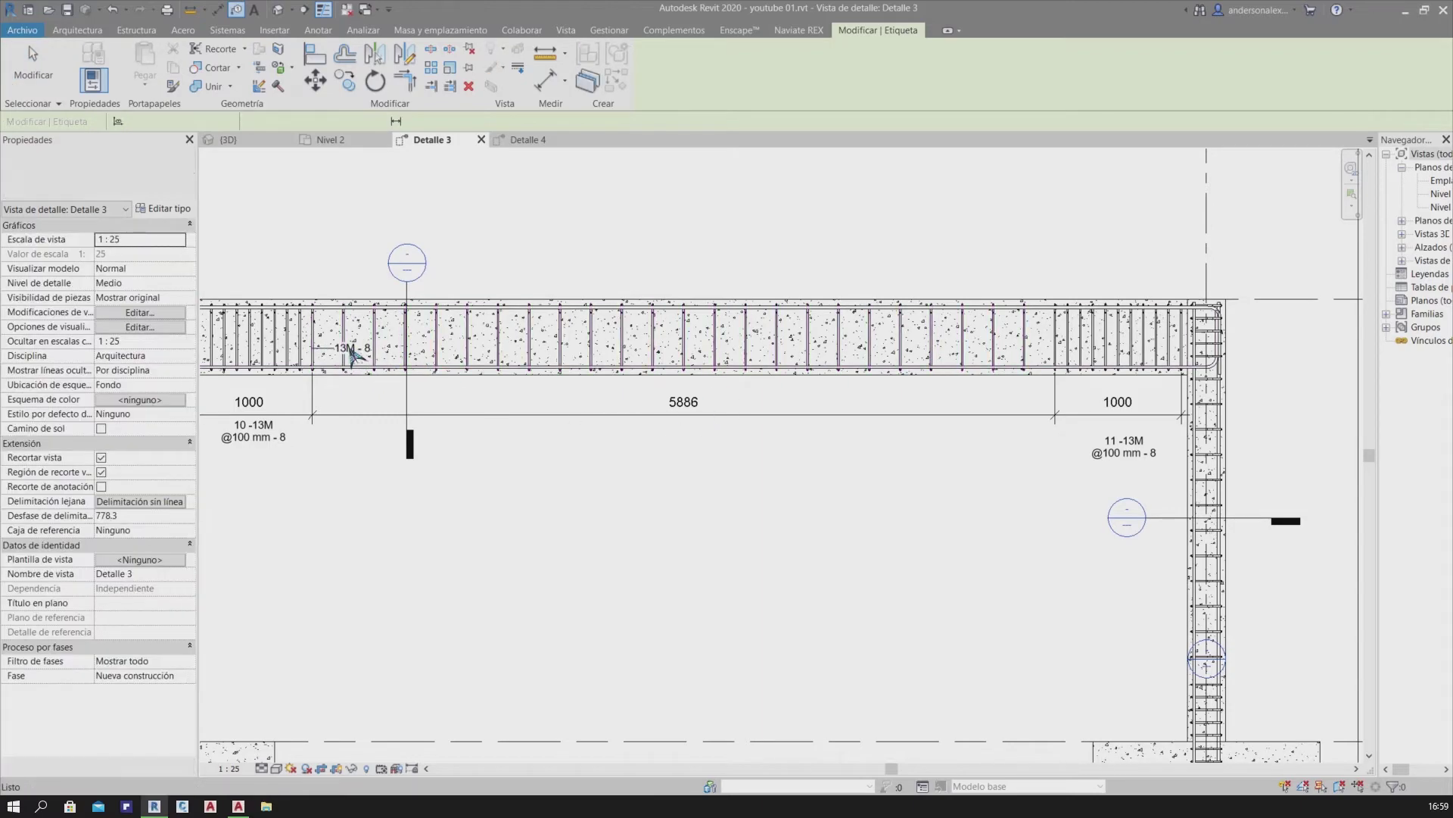
key("Escape")
left_click(357, 361)
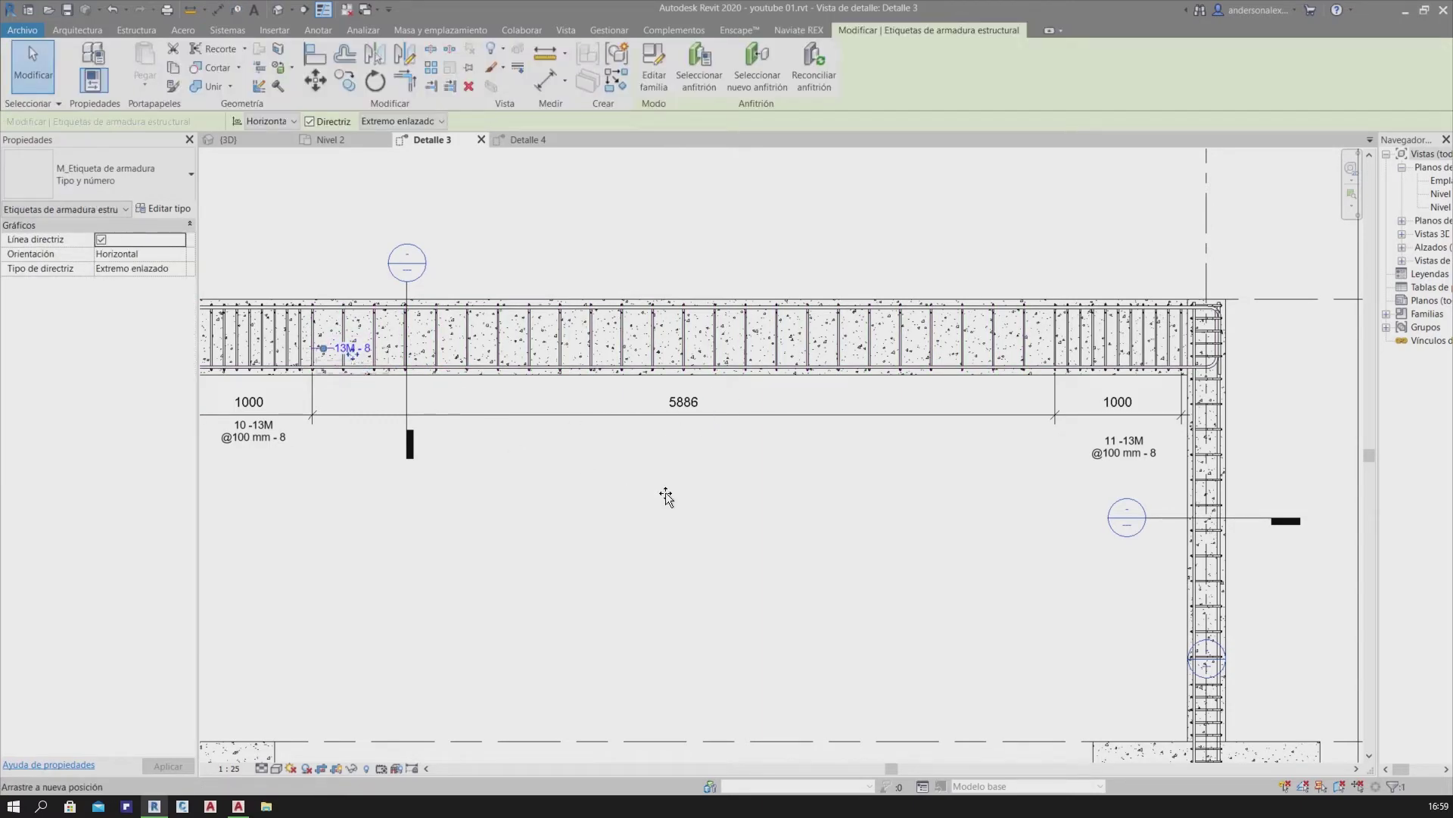
left_click_drag(666, 496, 716, 446)
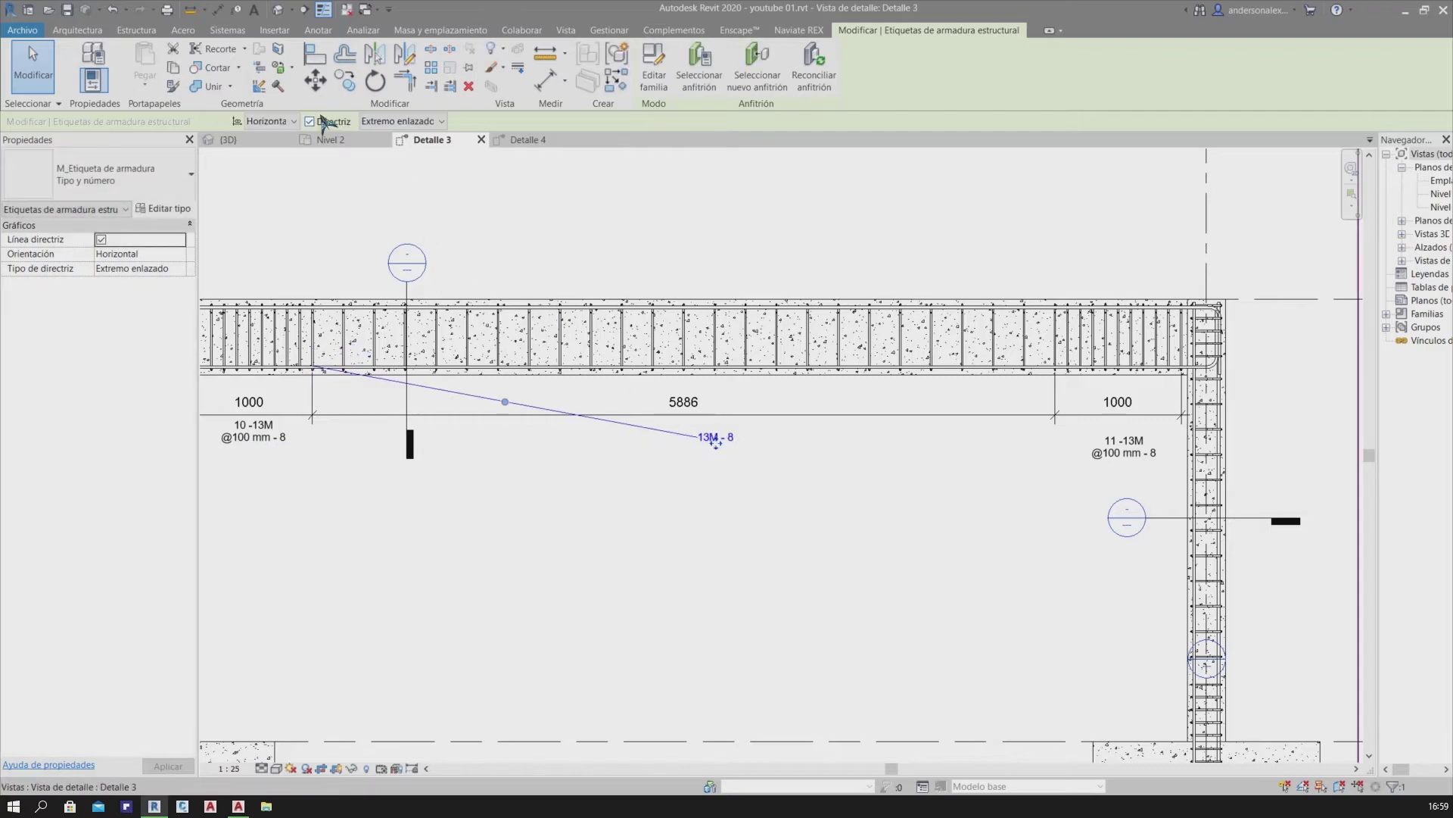
Make the middle tag a leaderless two-line label placed under the 5886 dimension
left_click(309, 121)
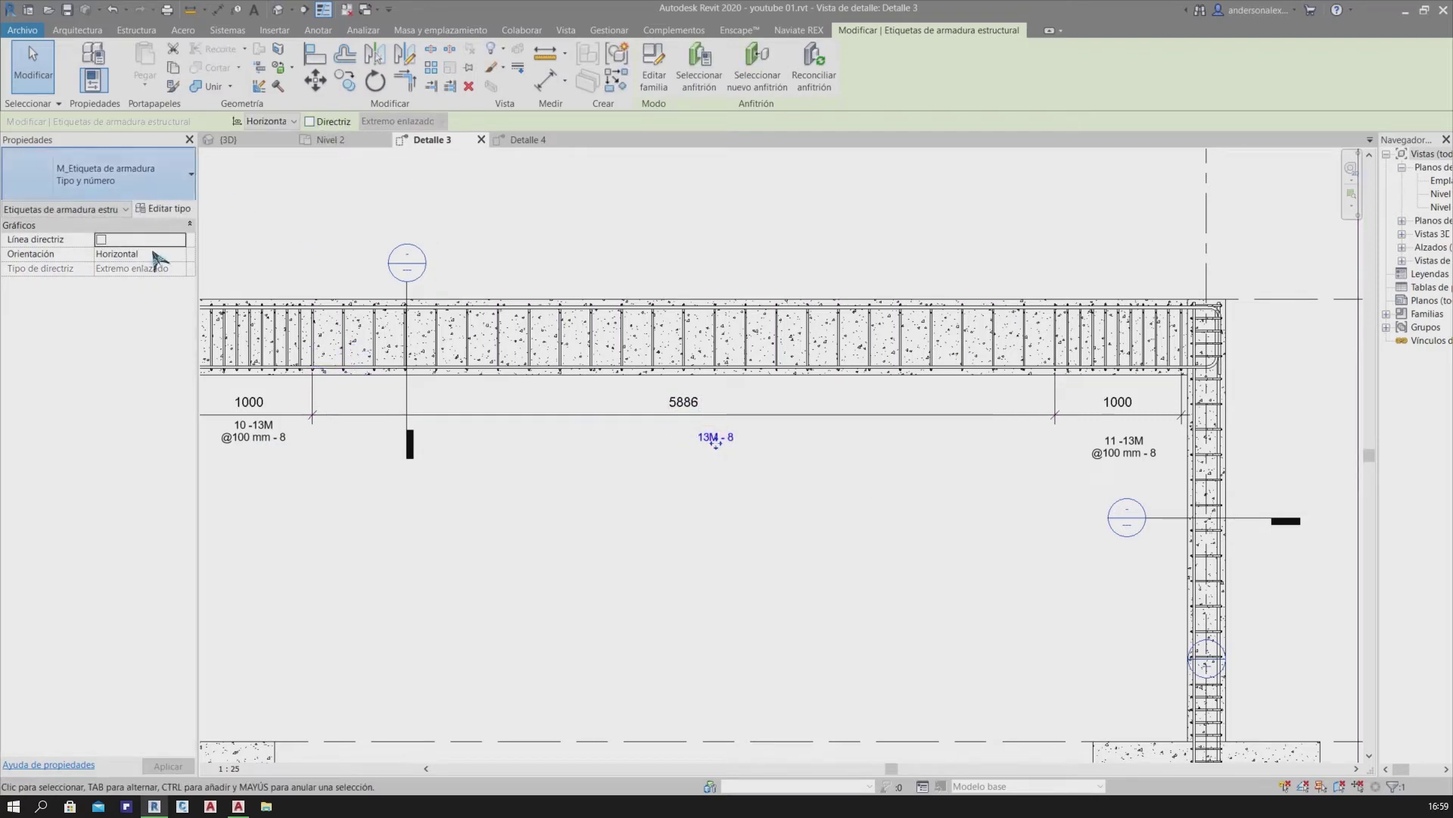
left_click(113, 174)
left_click(292, 299)
left_click(712, 474)
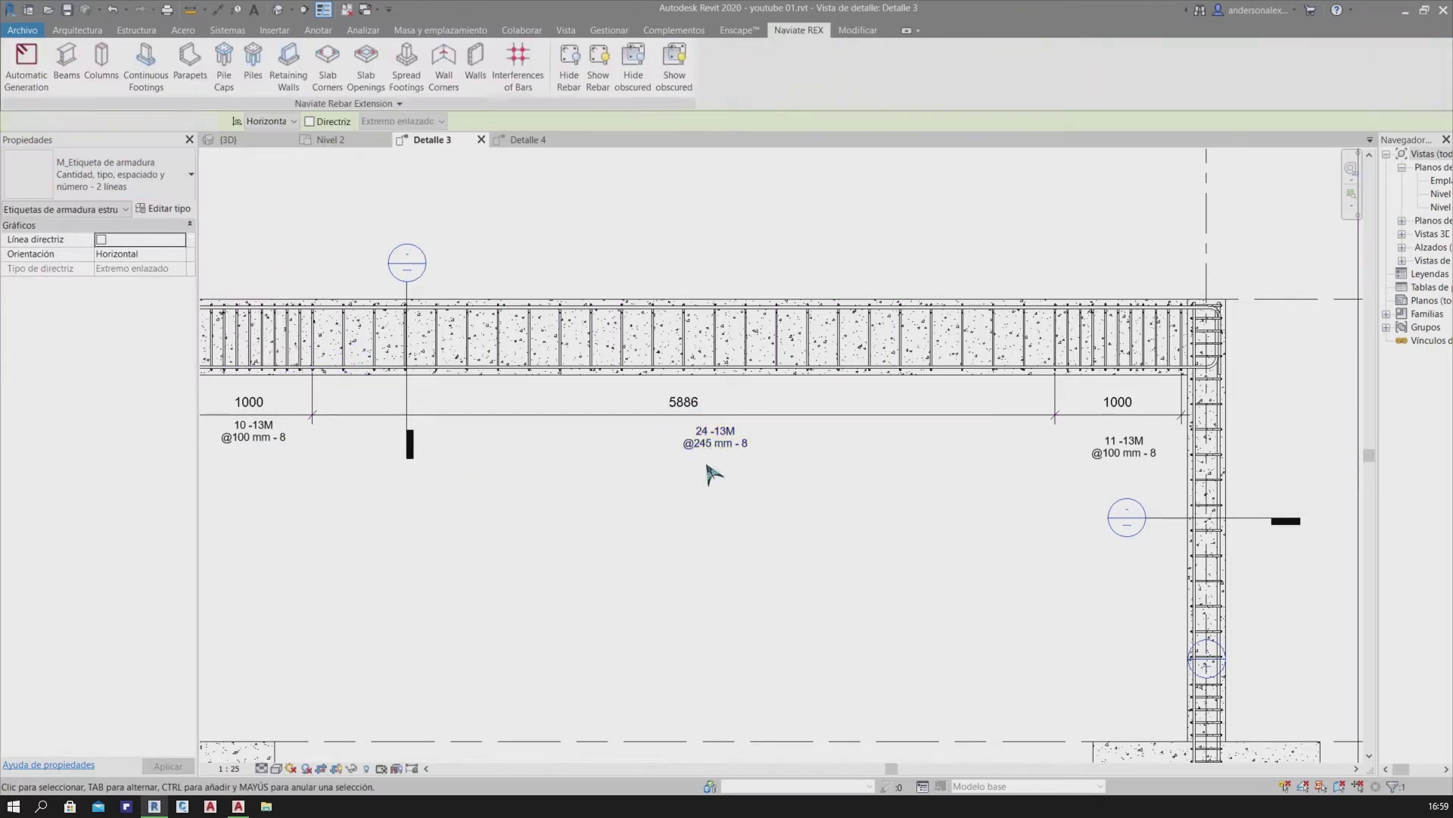
left_click(714, 443)
scroll(715, 446, "up", 2)
left_click_drag(715, 455, 689, 458)
scroll(720, 510, "down", 2)
Set project length units to metres rounded to 2 decimal places
key("Escape")
middle_click_drag(720, 509, 853, 518)
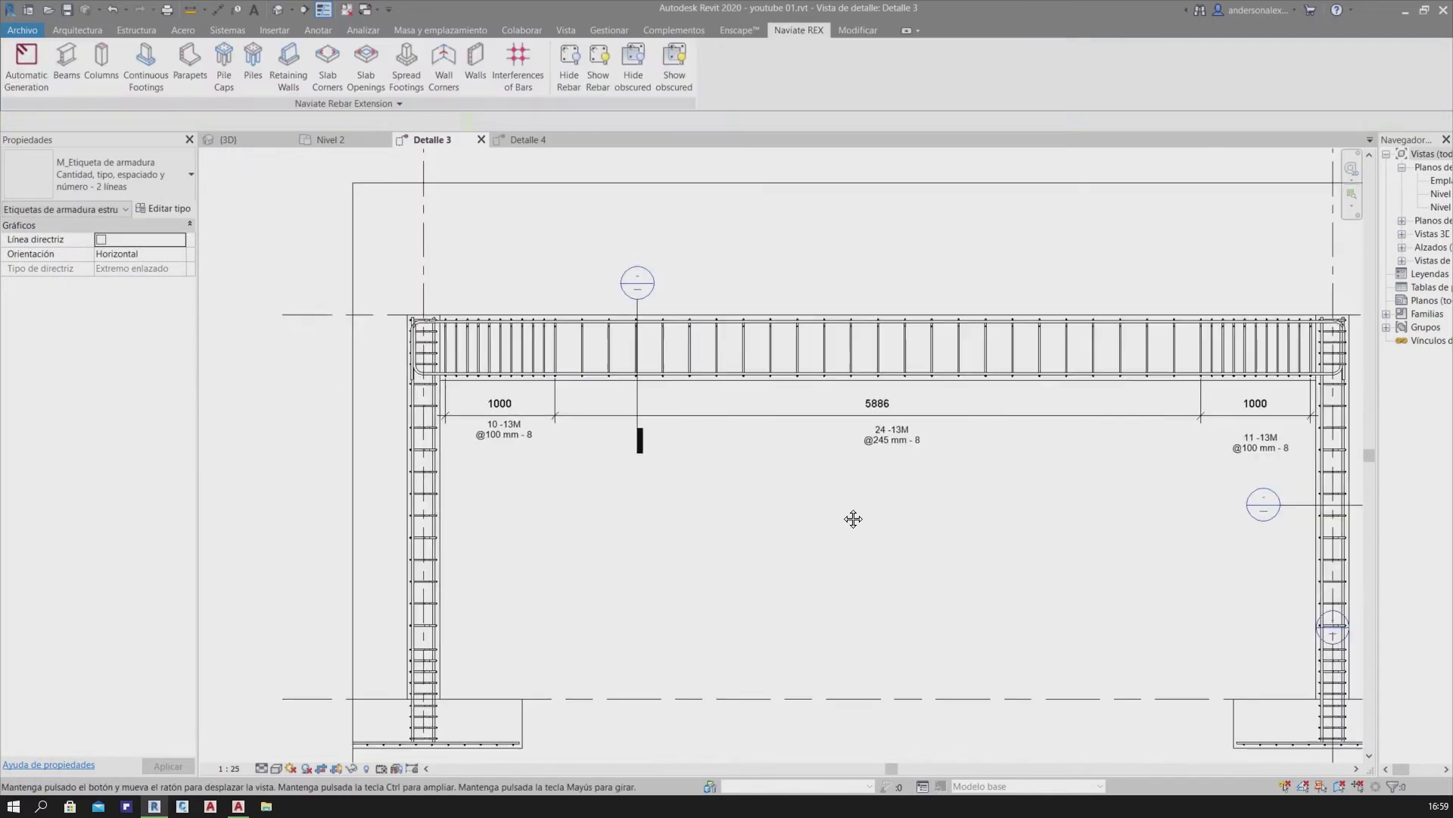
key("u")
key("n")
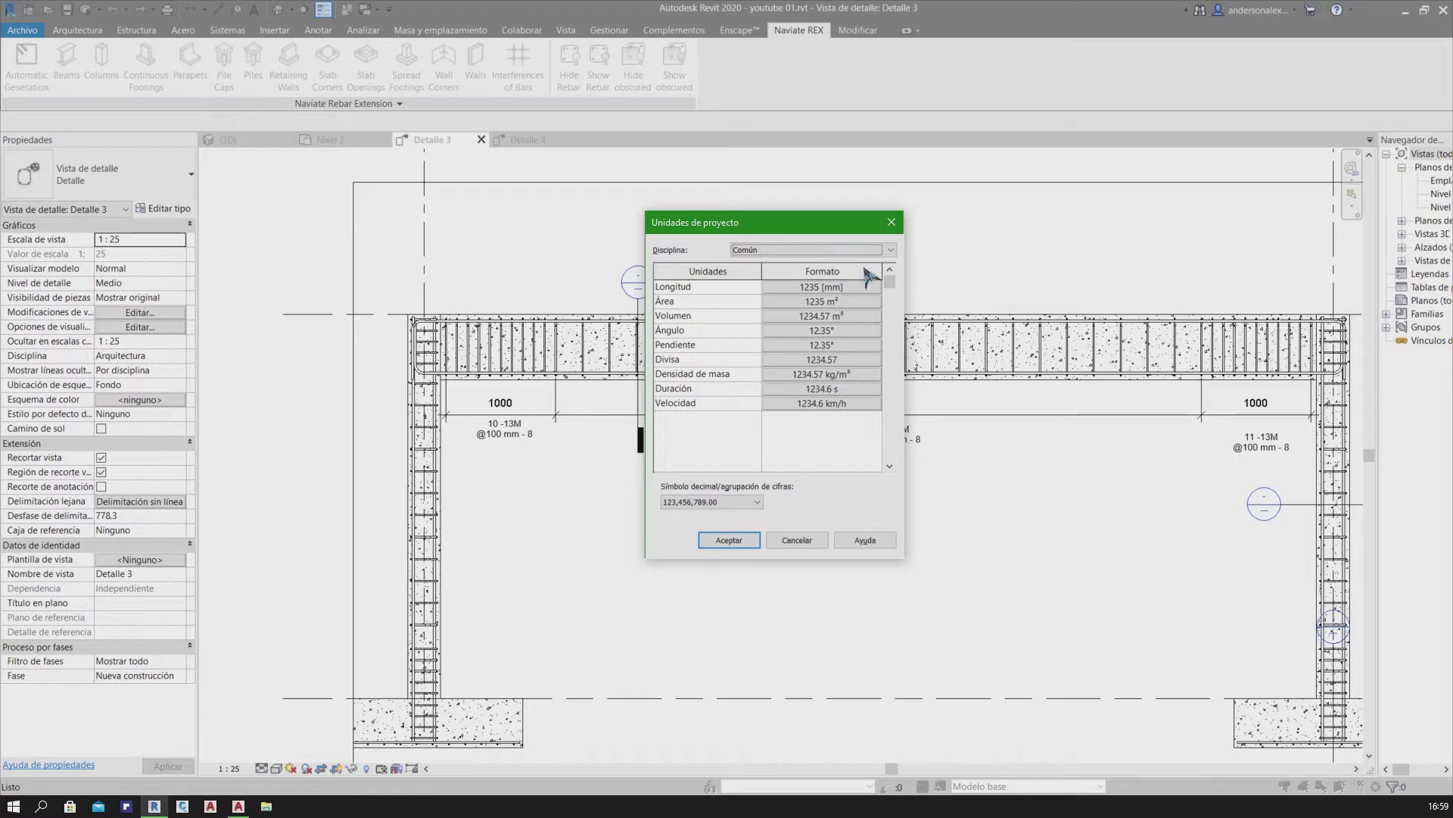
left_click(822, 287)
left_click(764, 358)
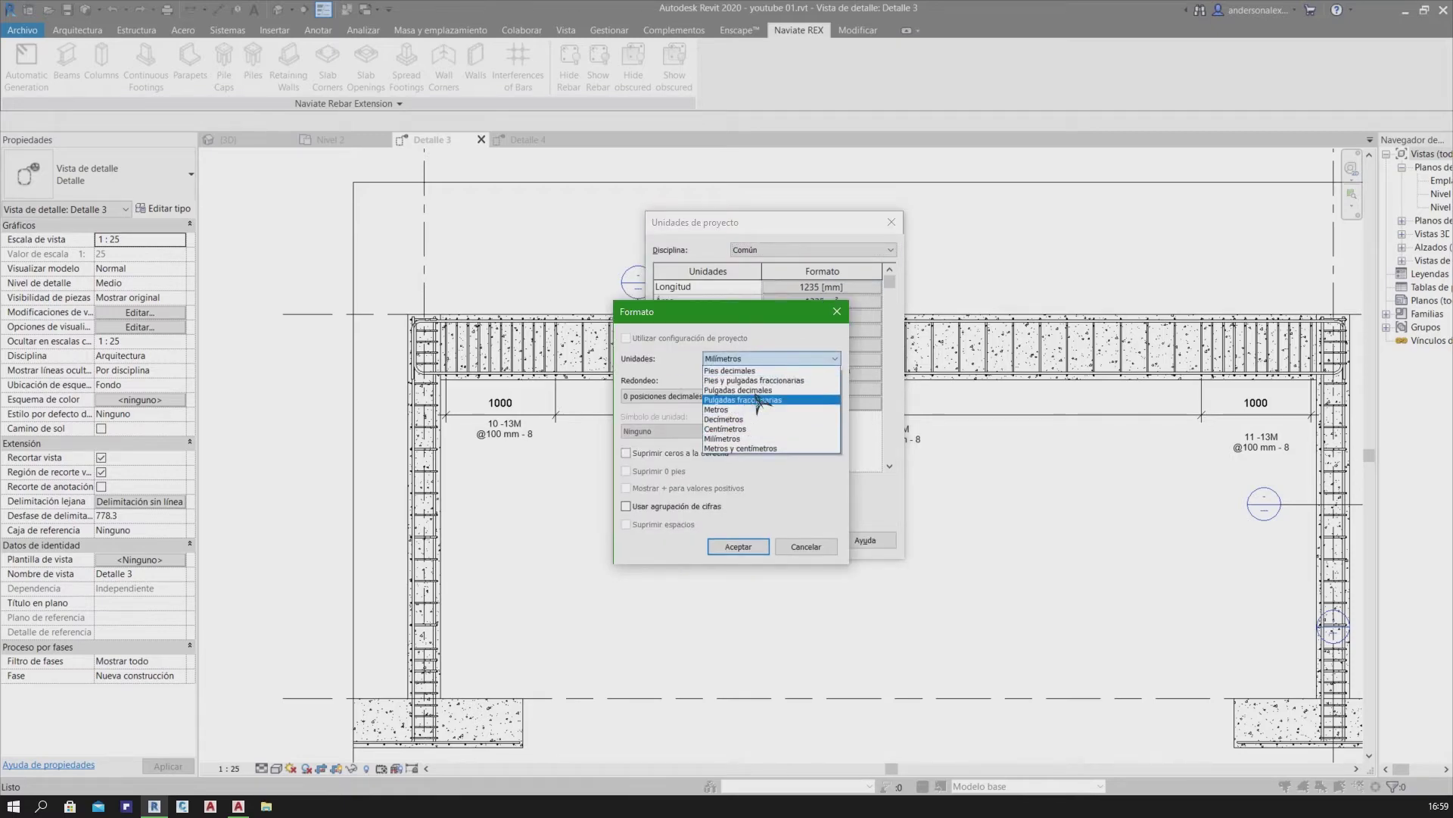
left_click(725, 410)
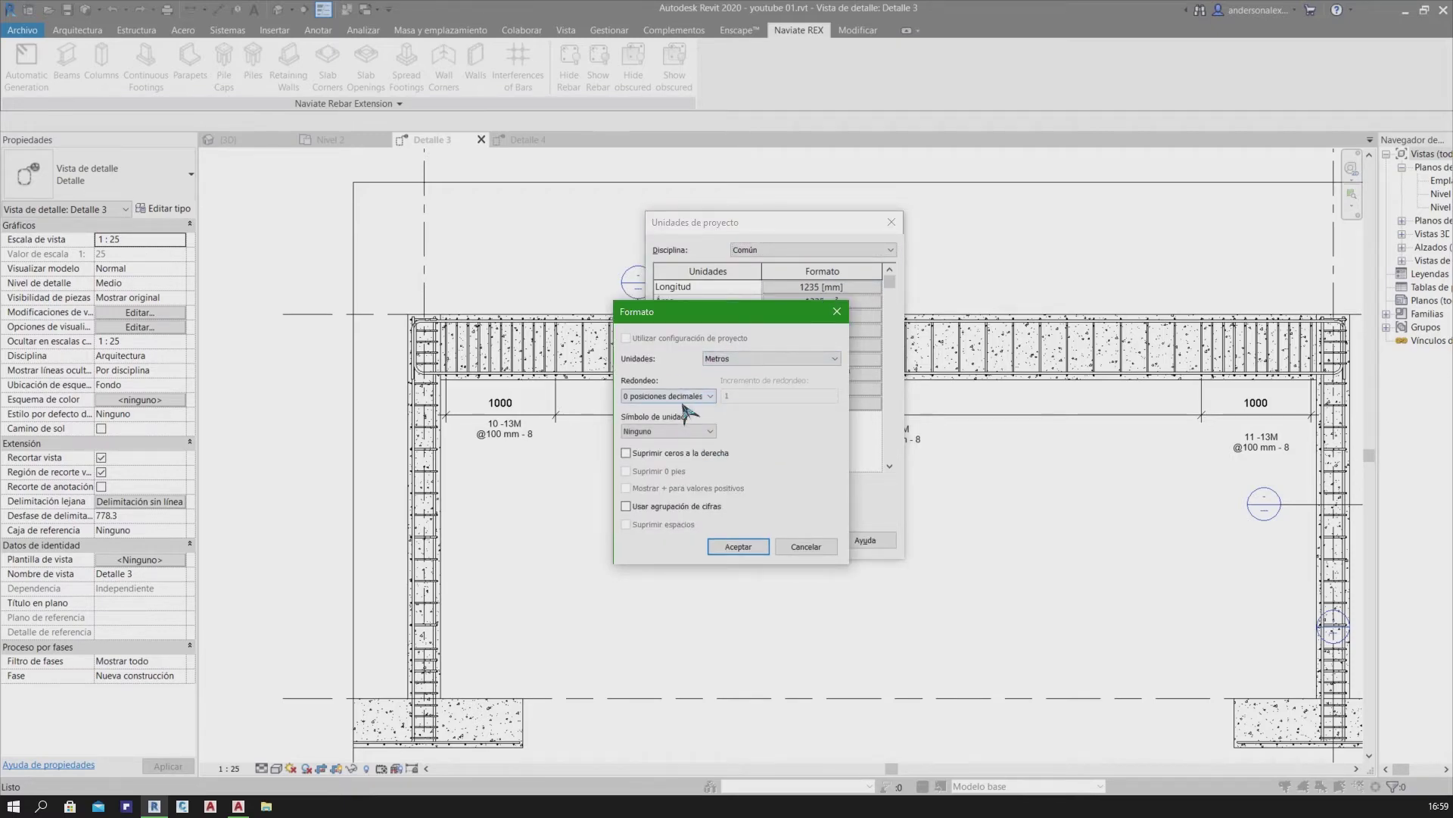
left_click(683, 400)
left_click(666, 429)
left_click(738, 547)
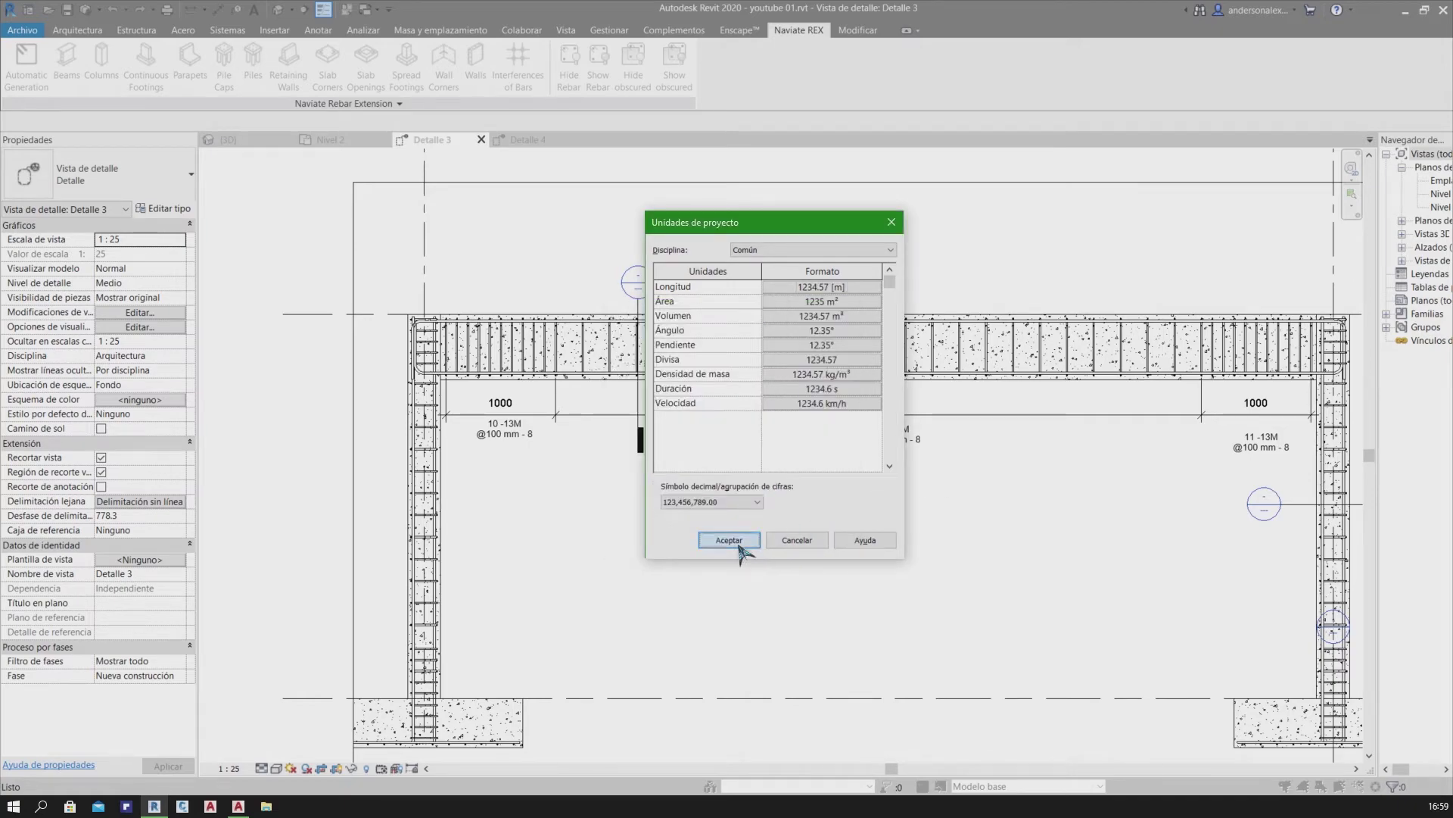
left_click(738, 545)
Review the beam's left end and the view type properties, leaving them unchanged
scroll(921, 455, "up", 3)
scroll(870, 493, "up", 2)
scroll(744, 490, "up", 2)
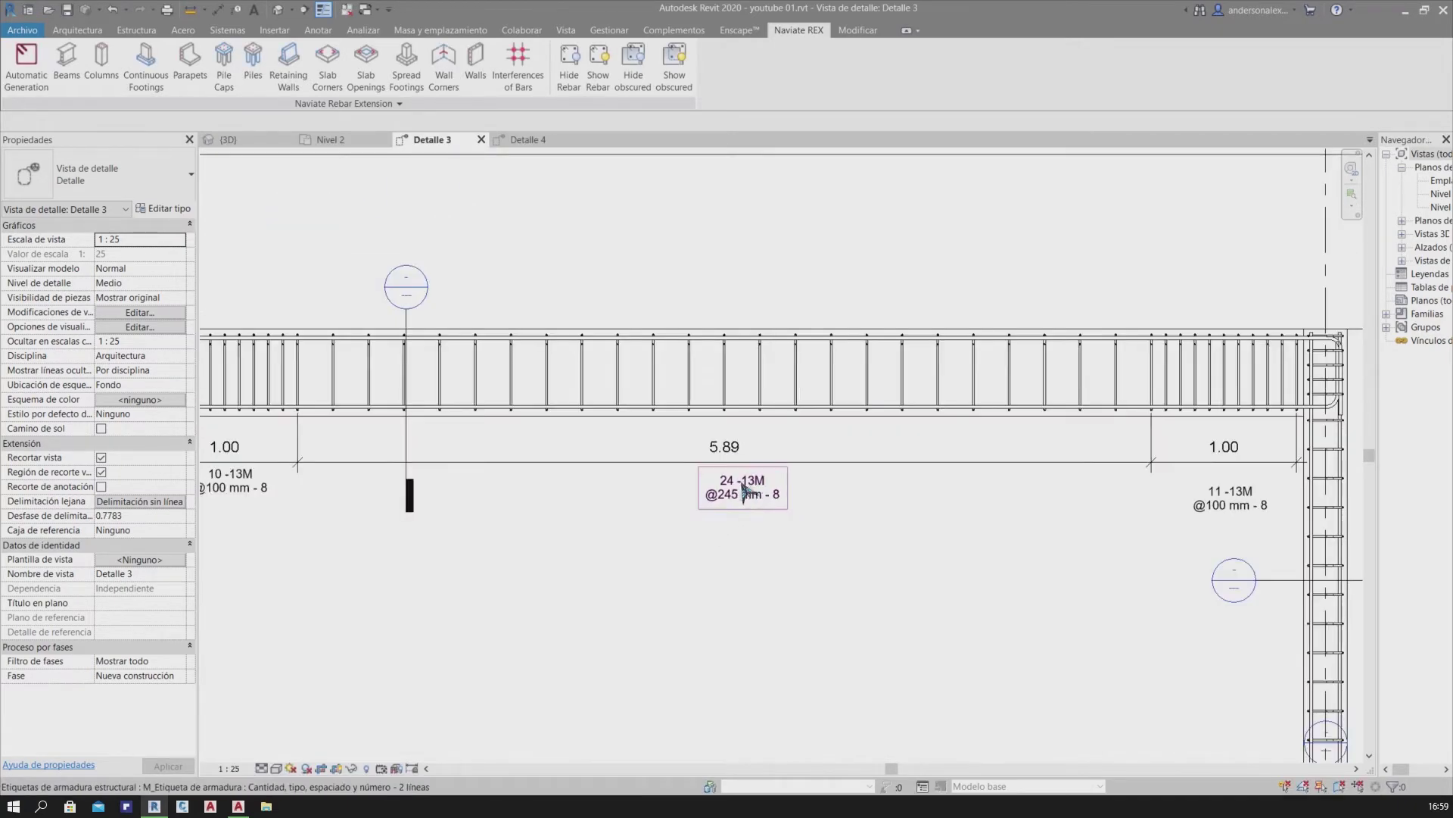
middle_click_drag(795, 444, 925, 444)
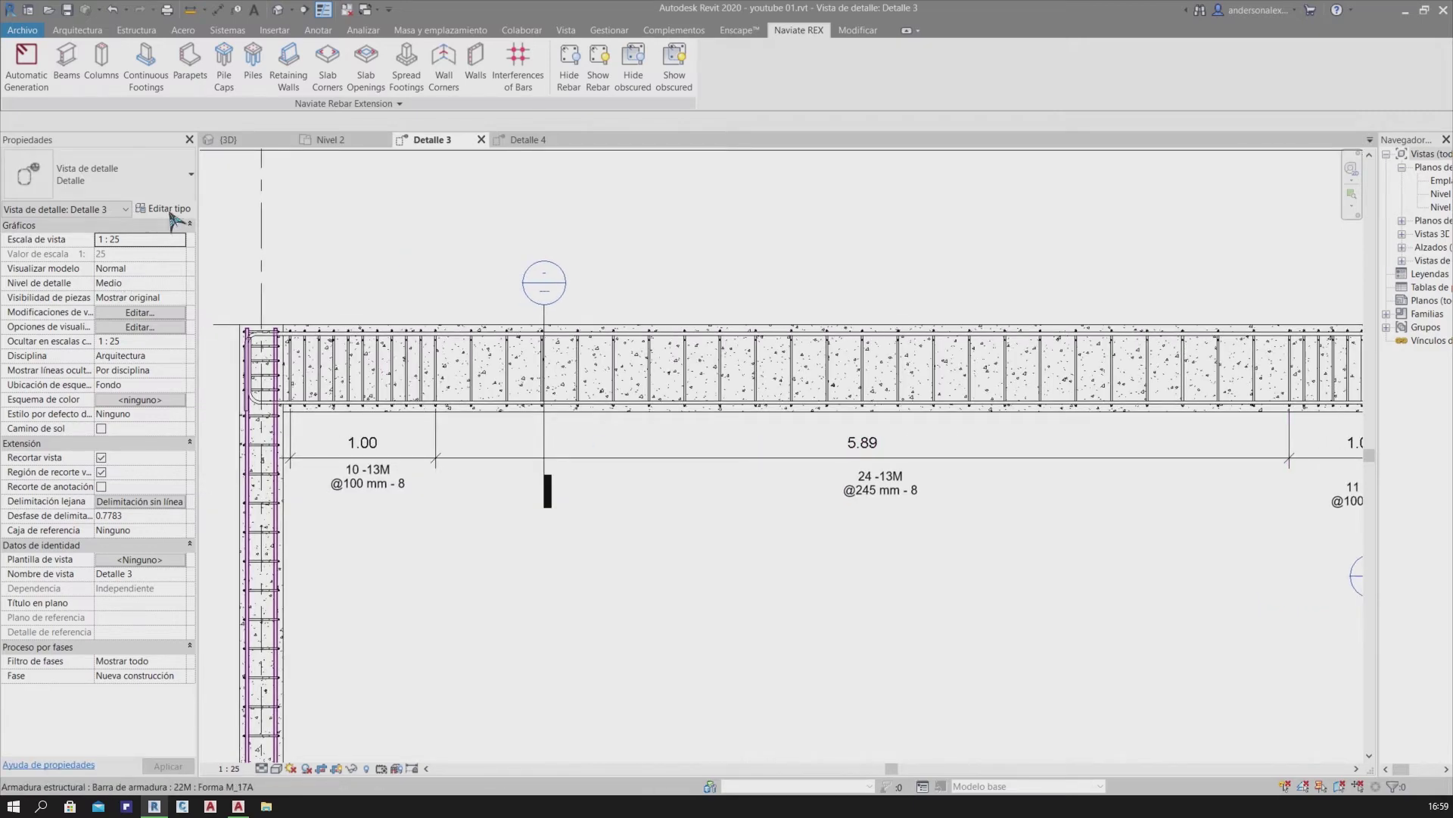
left_click(168, 209)
key("Escape")
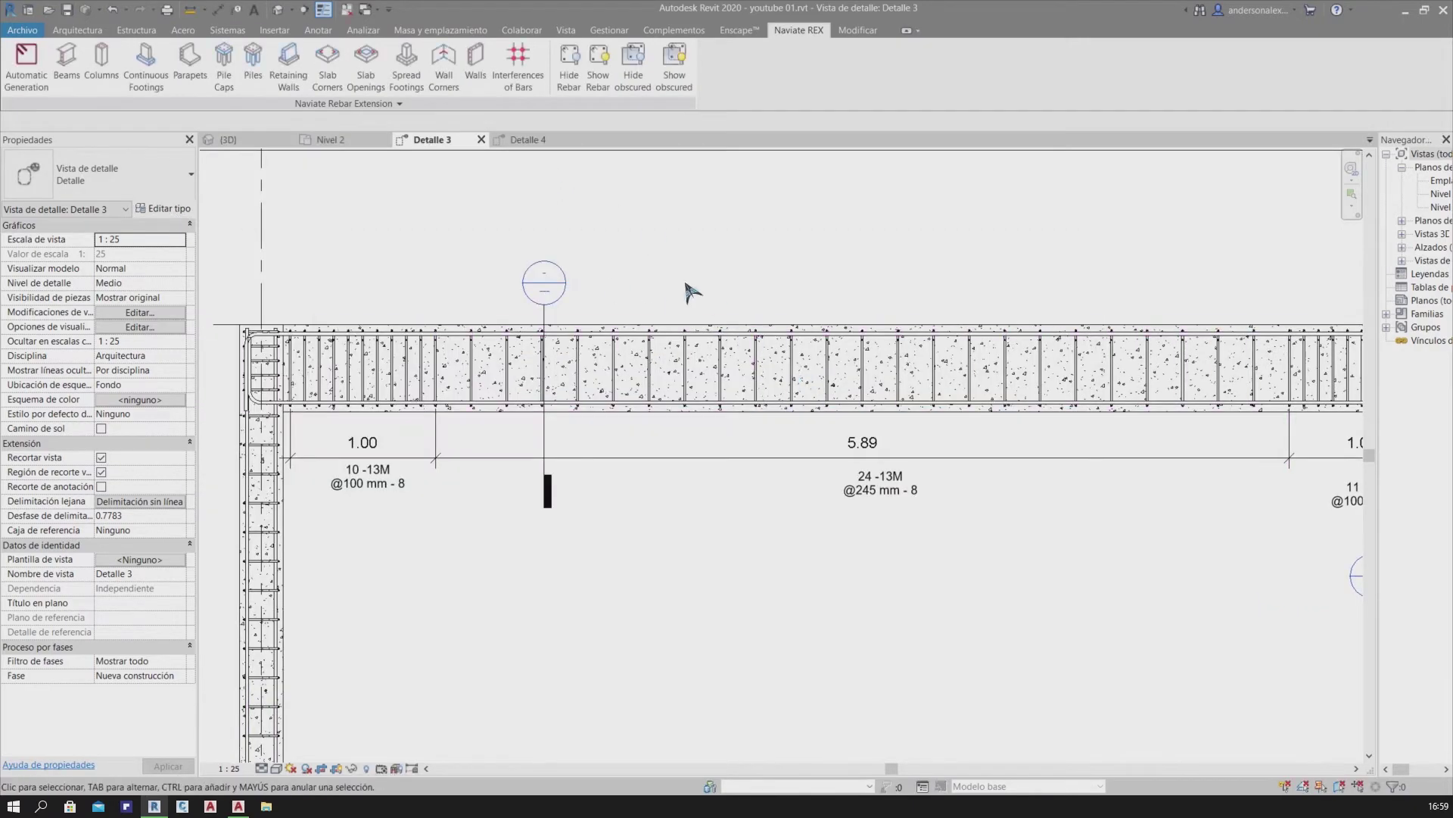
Add the m unit symbol to the project length format
key("u")
key("n")
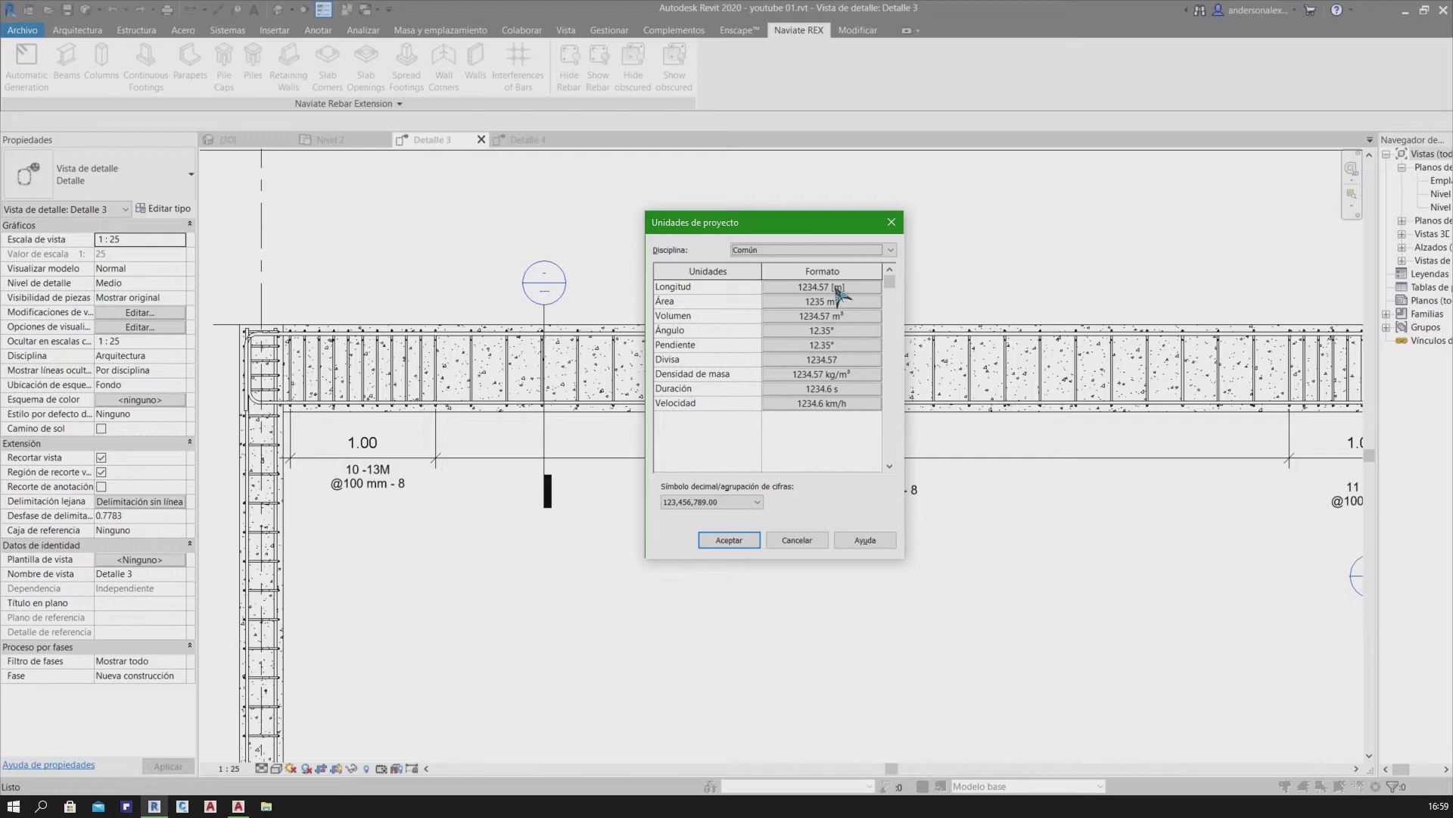
left_click(837, 290)
left_click(633, 433)
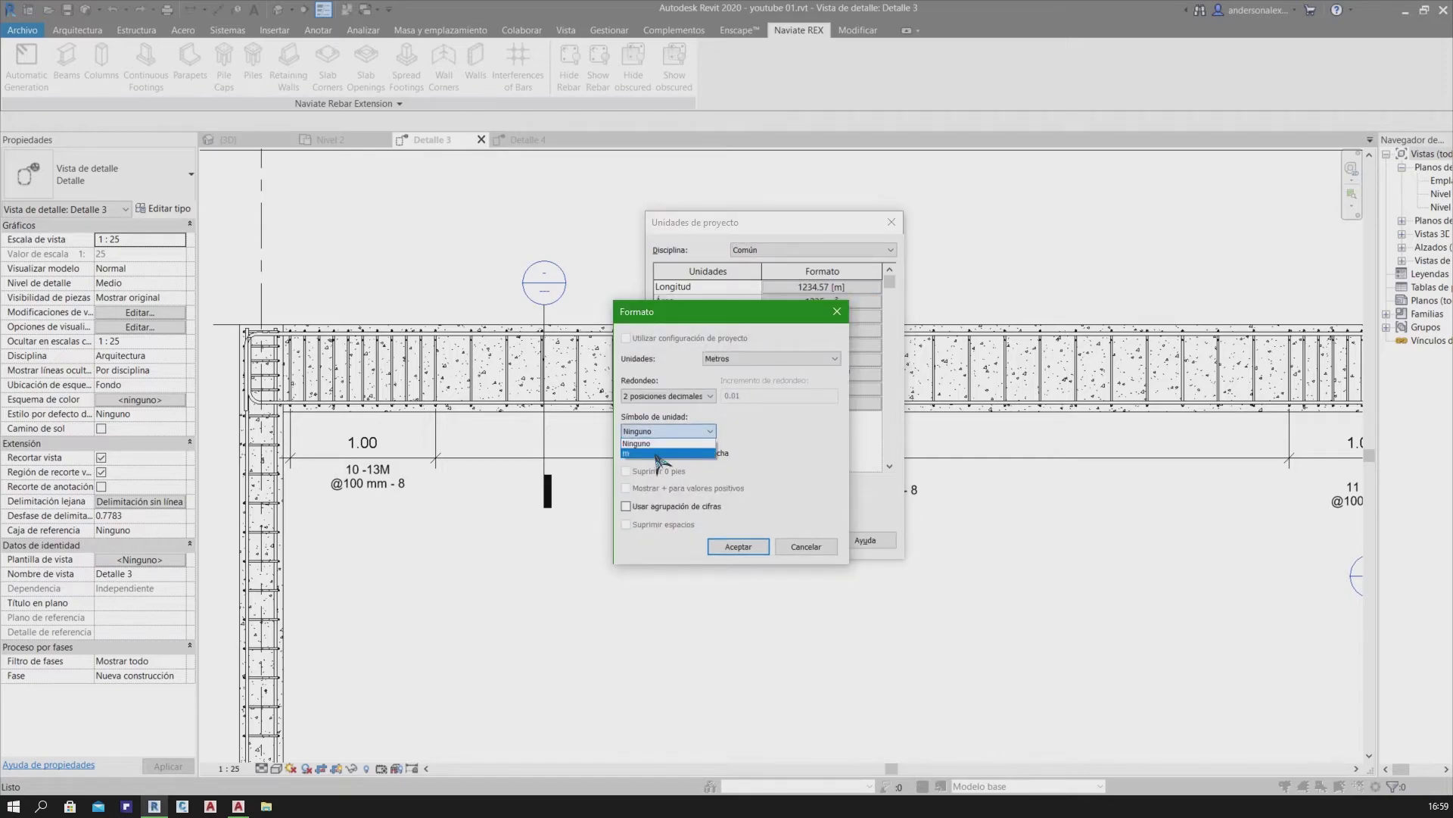
left_click(639, 455)
left_click(740, 546)
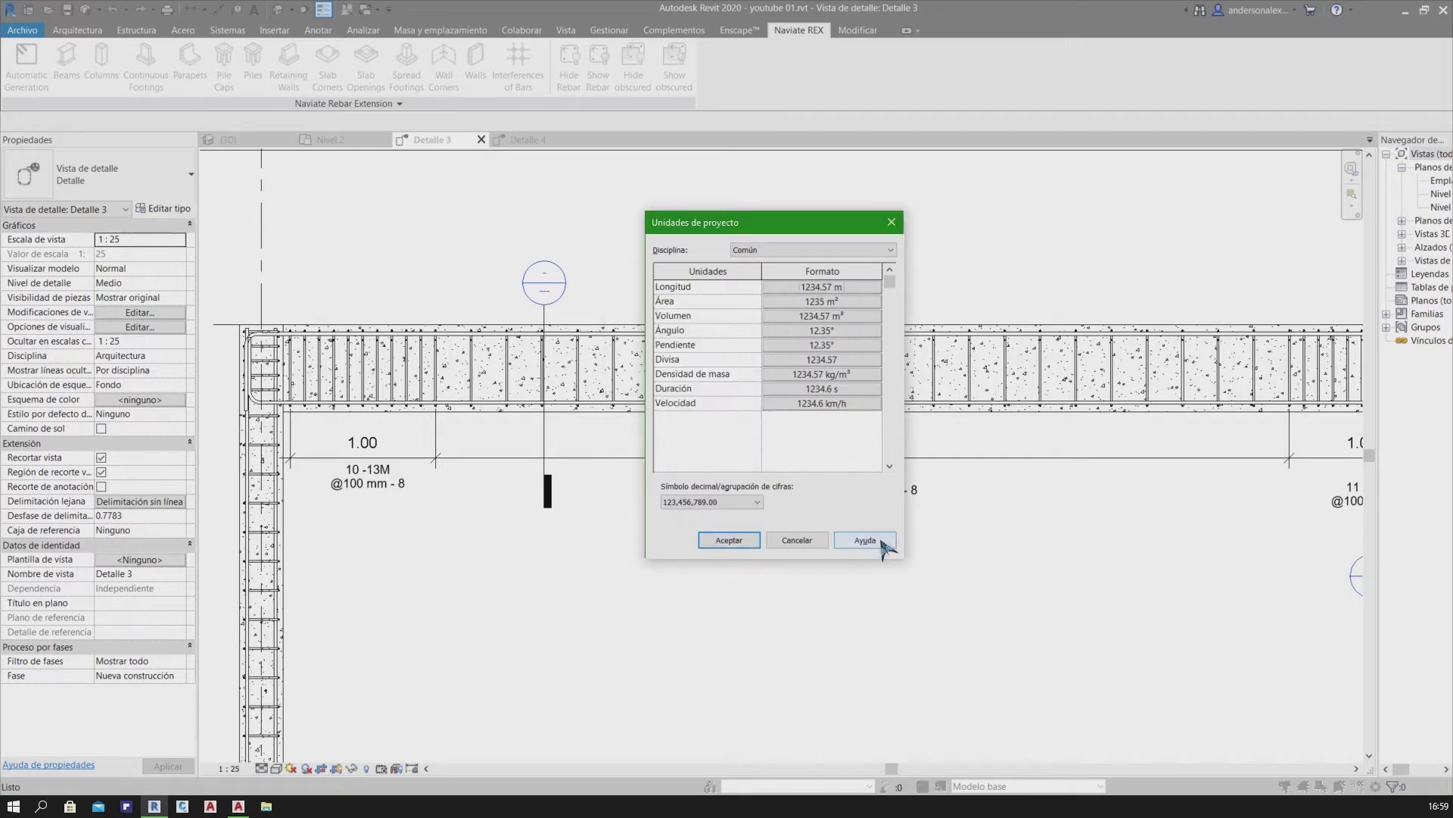
left_click(741, 540)
Pan and zoom to review the 1.00 m and 5.89 m dimensions across the frame
middle_click_drag(666, 446, 412, 410)
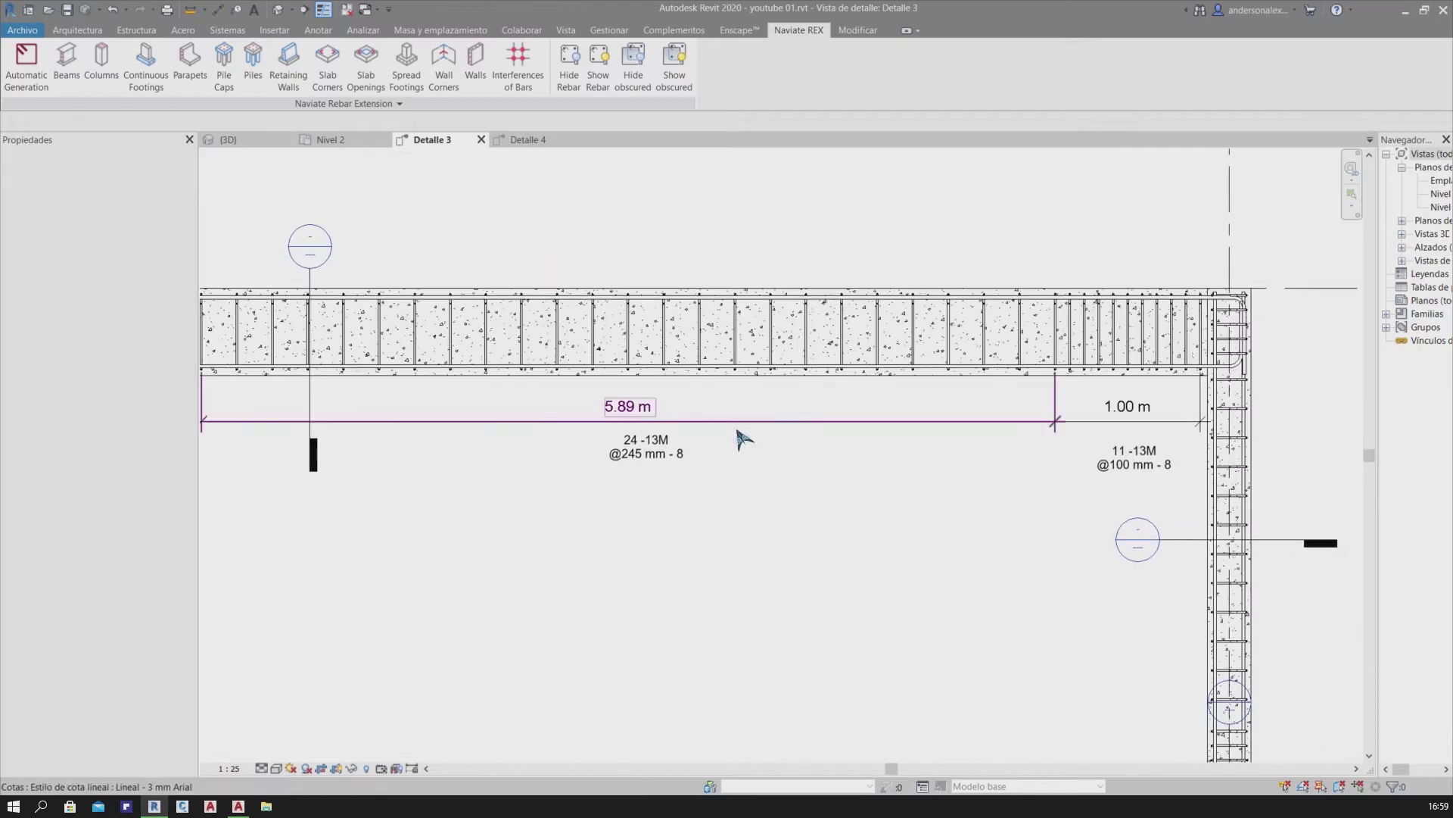
scroll(742, 439, "down", 3)
scroll(765, 510, "down", 2)
mouse_move(636, 392)
middle_mouse_down()
mouse_move(673, 488)
mouse_move(682, 458)
mouse_move(650, 488)
middle_mouse_up()
scroll(684, 496, "down", 1)
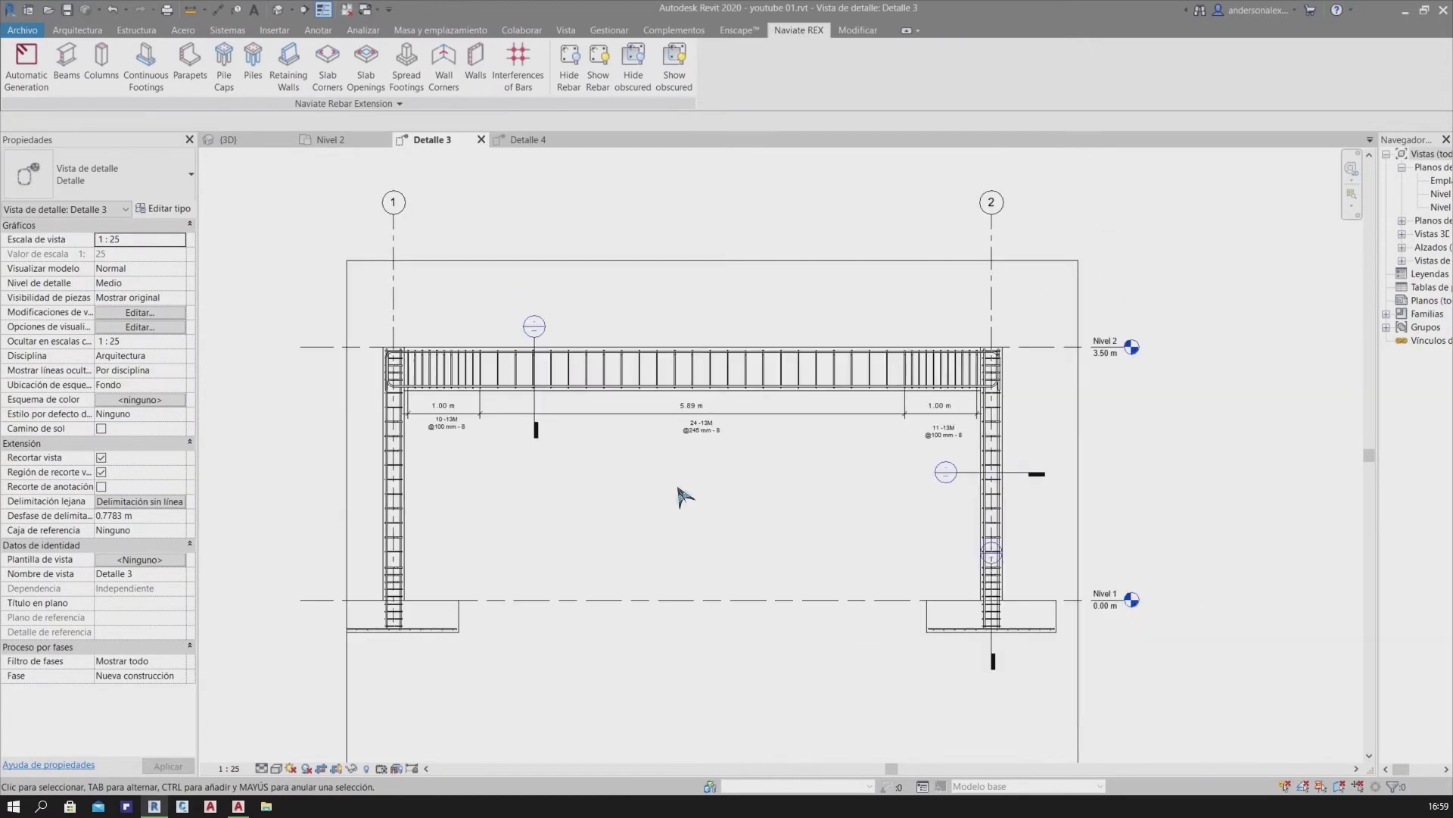
scroll(402, 474, "up", 2)
scroll(577, 447, "up", 1)
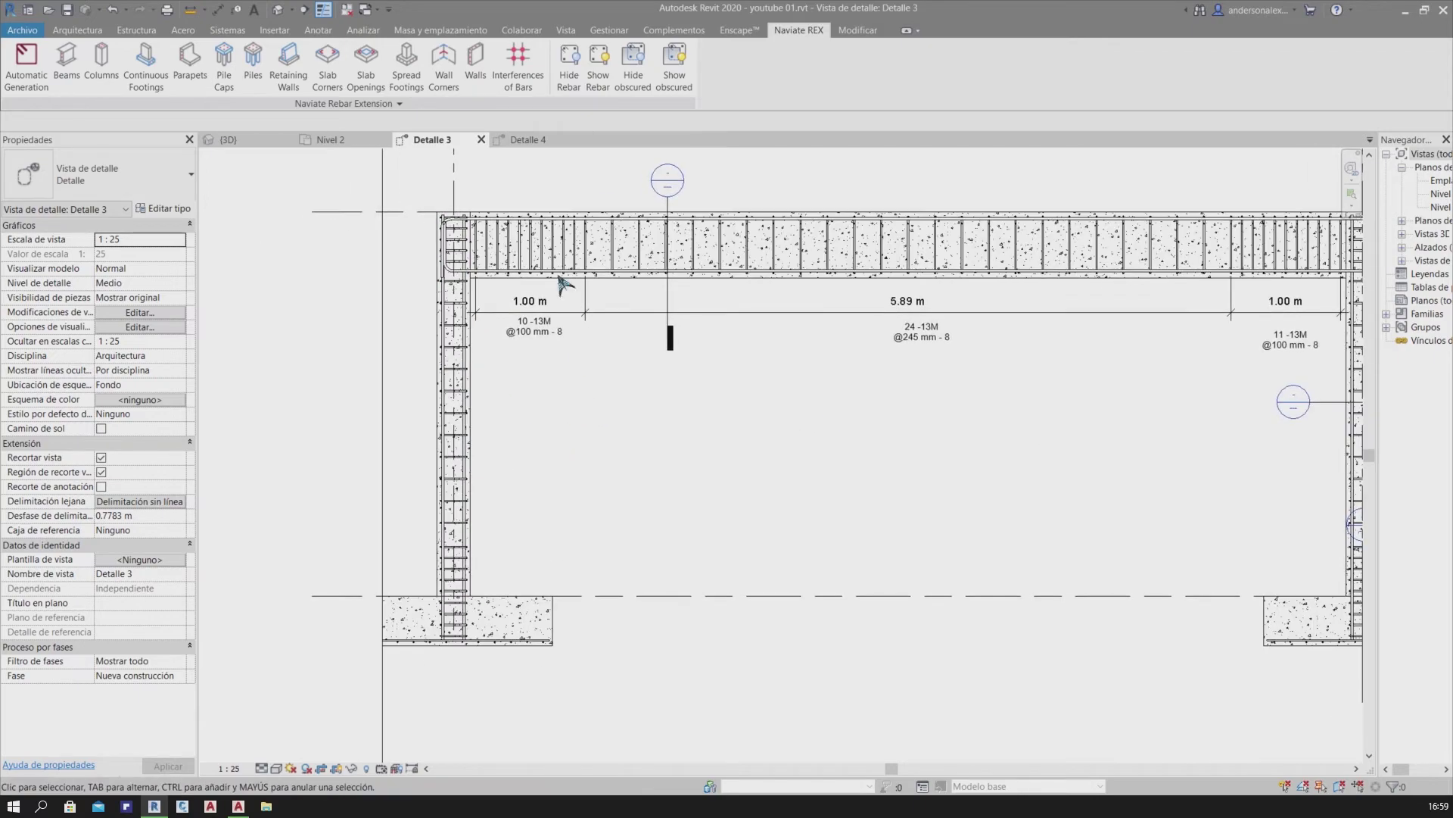
In the 3D view, filter a selection of the whole structure to its 39 rebars
left_click(331, 140)
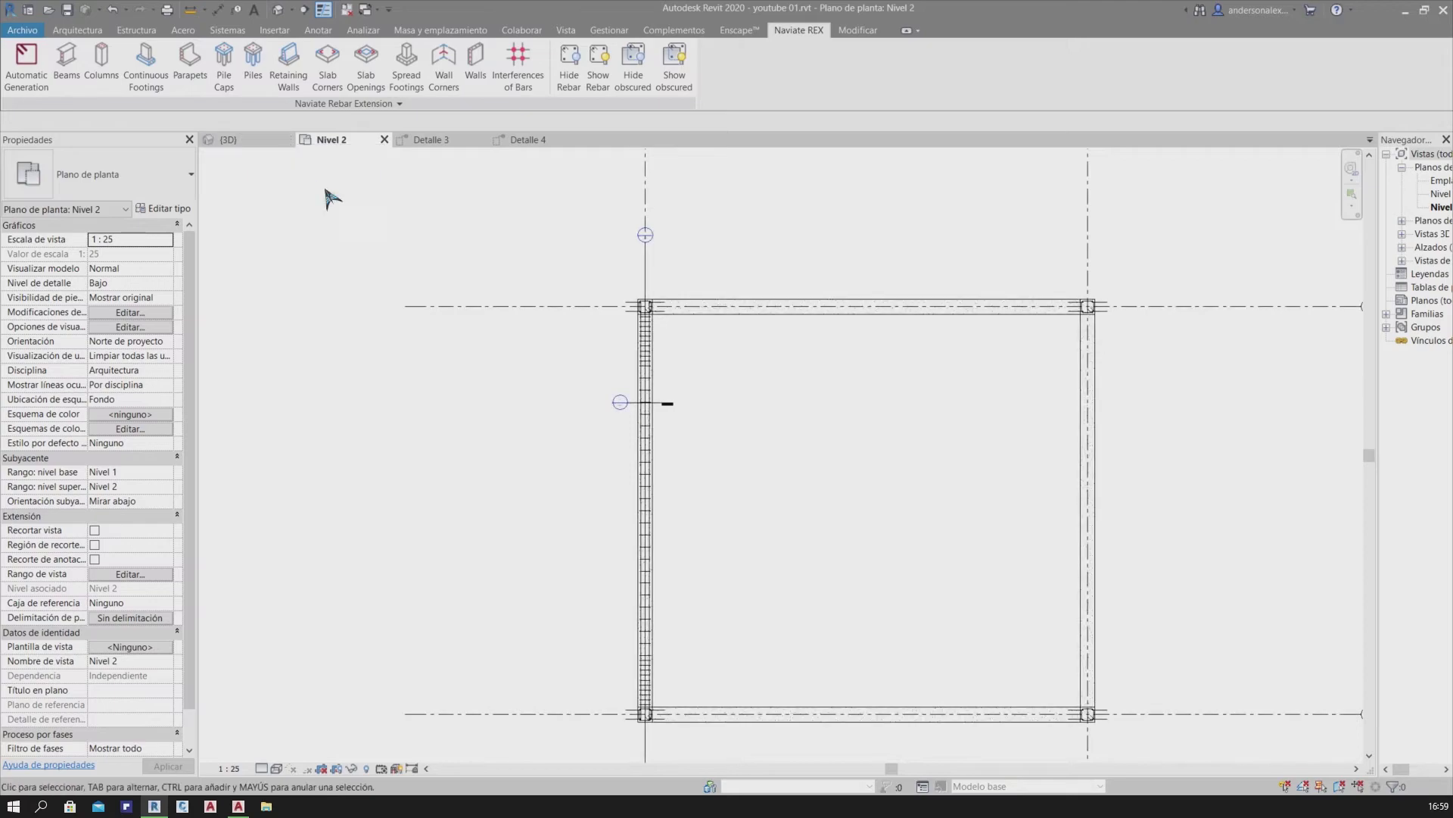
left_click(236, 140)
mouse_move(603, 442)
middle_mouse_down("shift")
mouse_move(682, 477)
mouse_move(882, 396)
mouse_move(768, 451)
middle_mouse_up("shift")
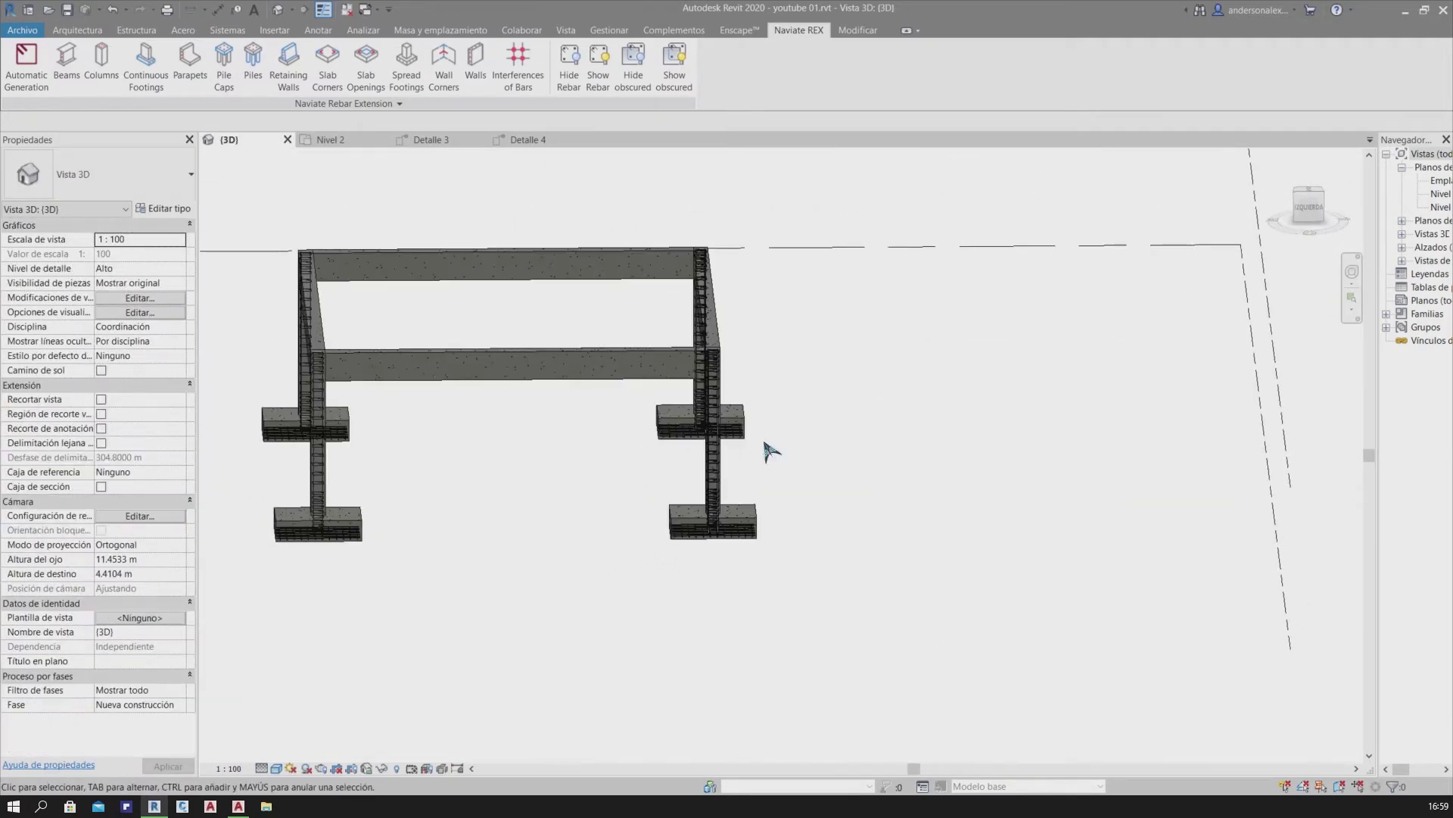
scroll(584, 470, "down", 2)
left_click_drag(382, 250, 964, 626)
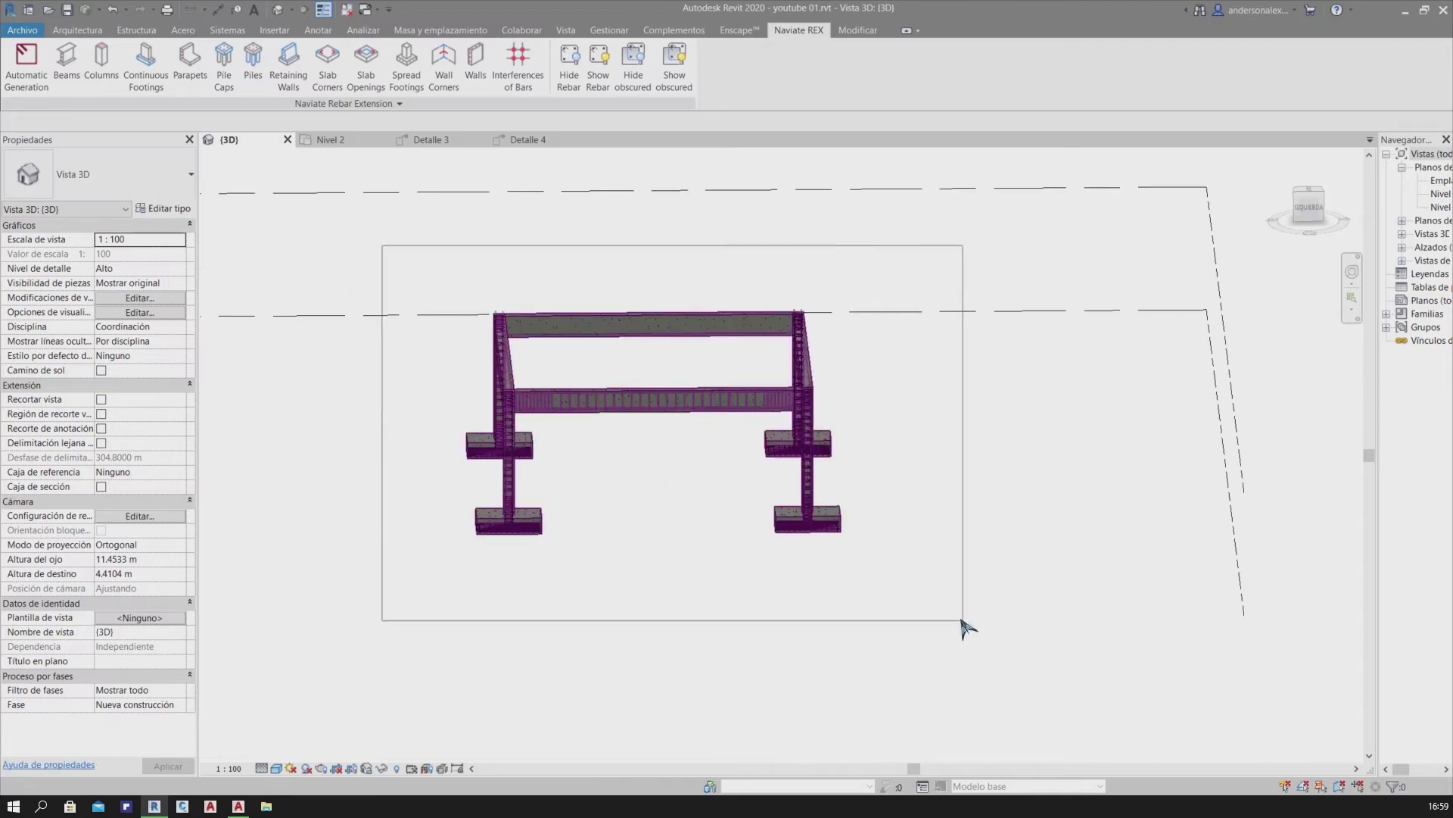
left_click(717, 65)
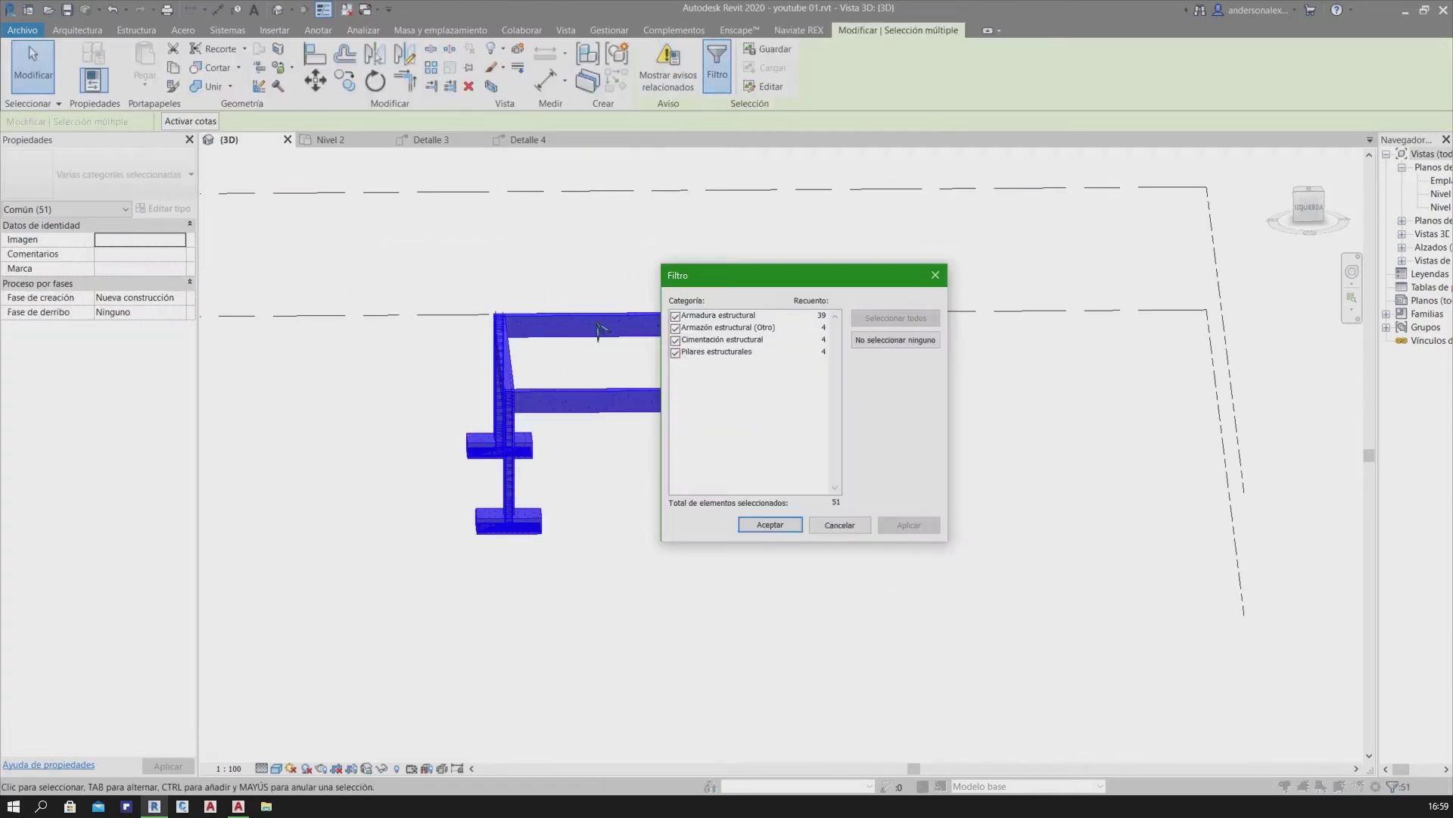
left_click(899, 340)
left_click(675, 328)
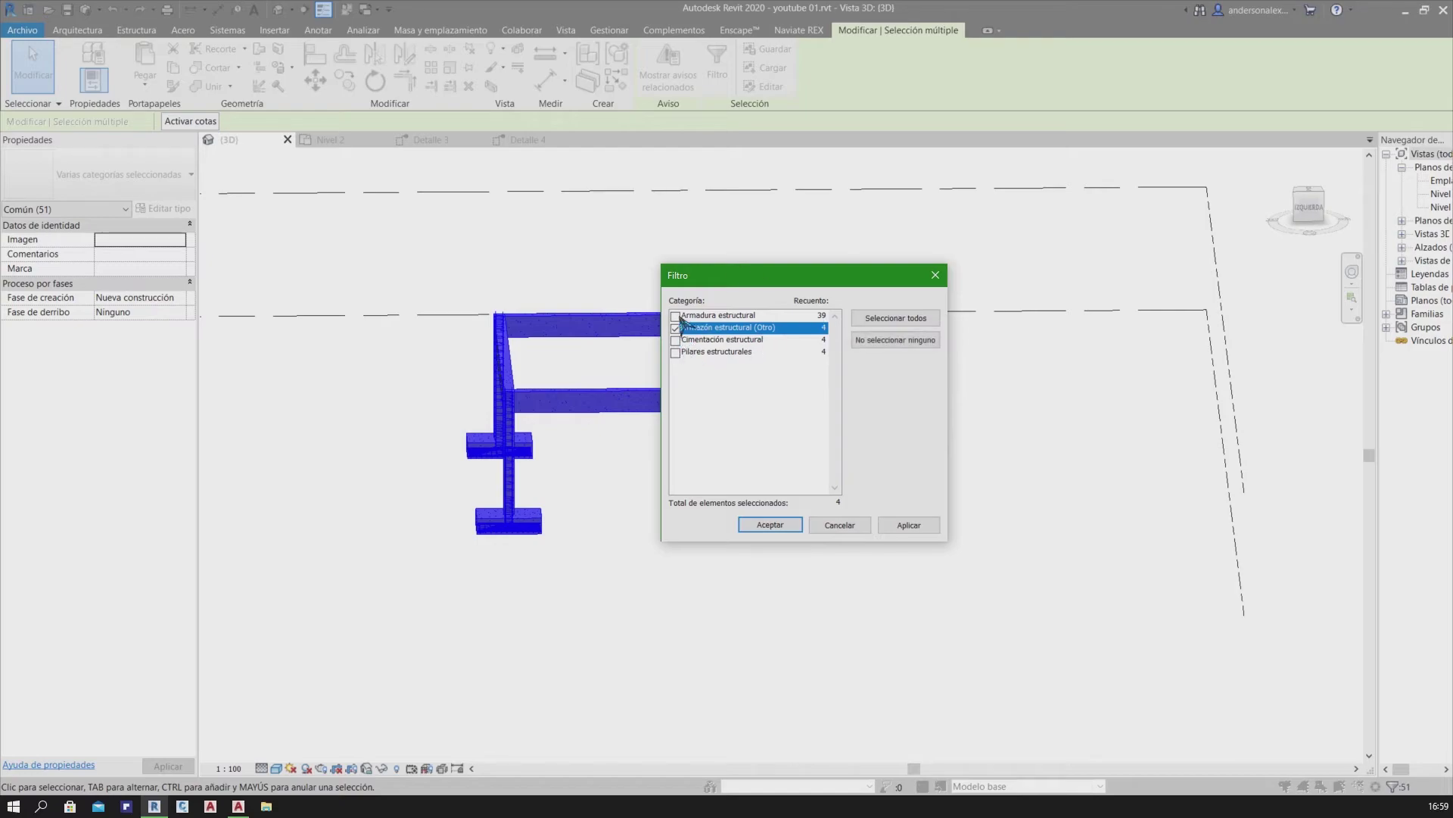
left_click(681, 315)
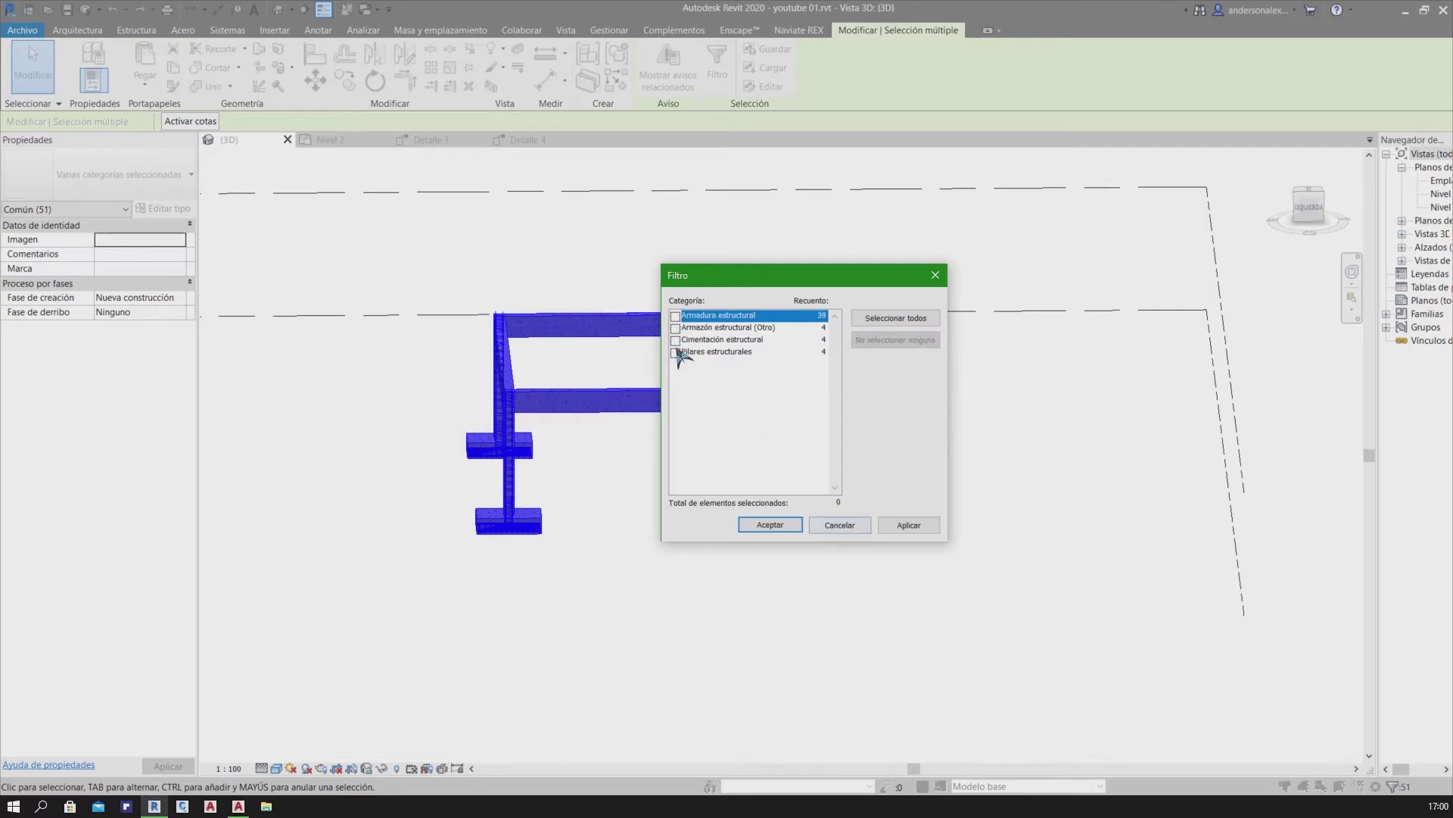
left_click(676, 327)
left_click(675, 316)
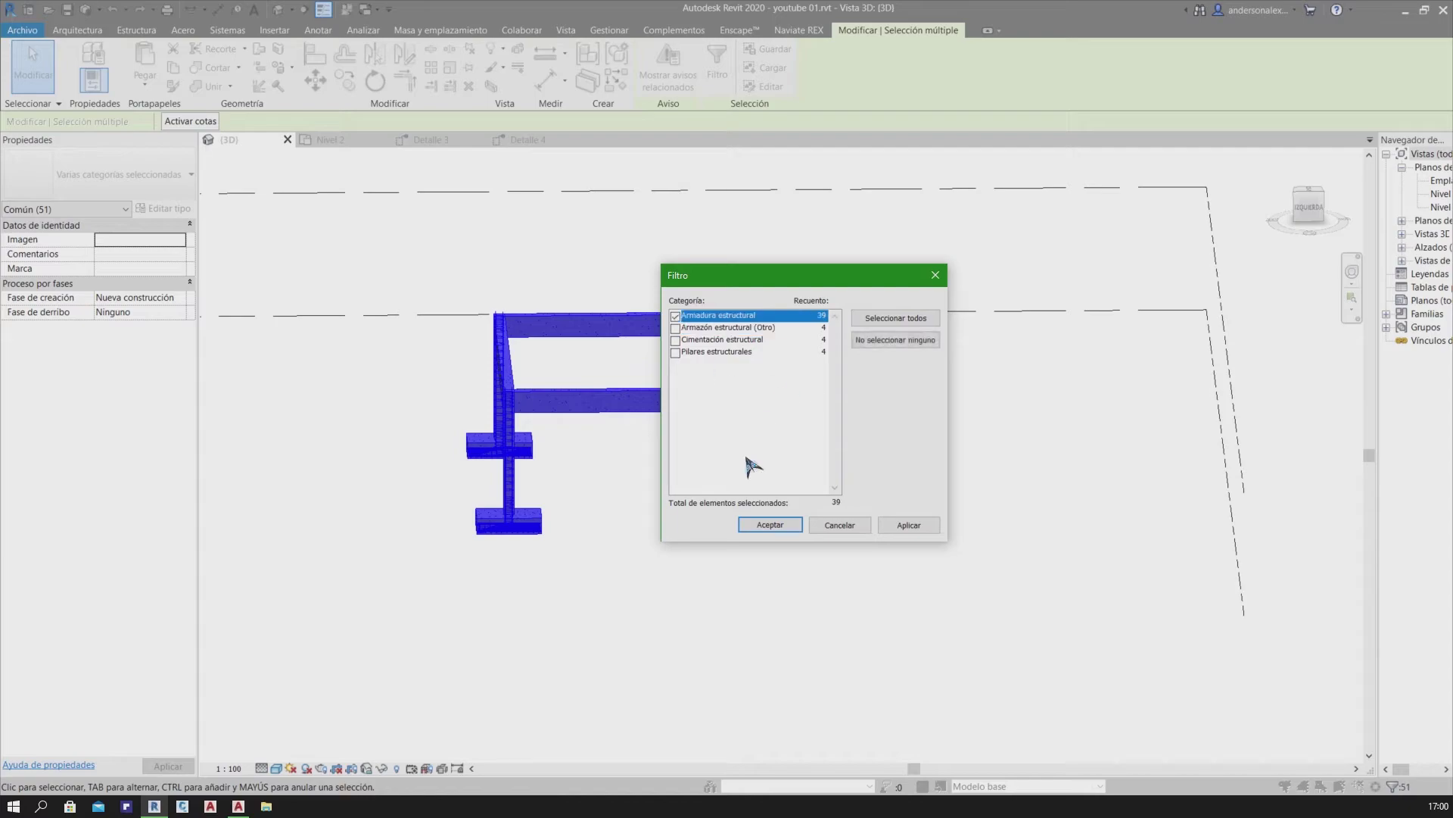
left_click(770, 525)
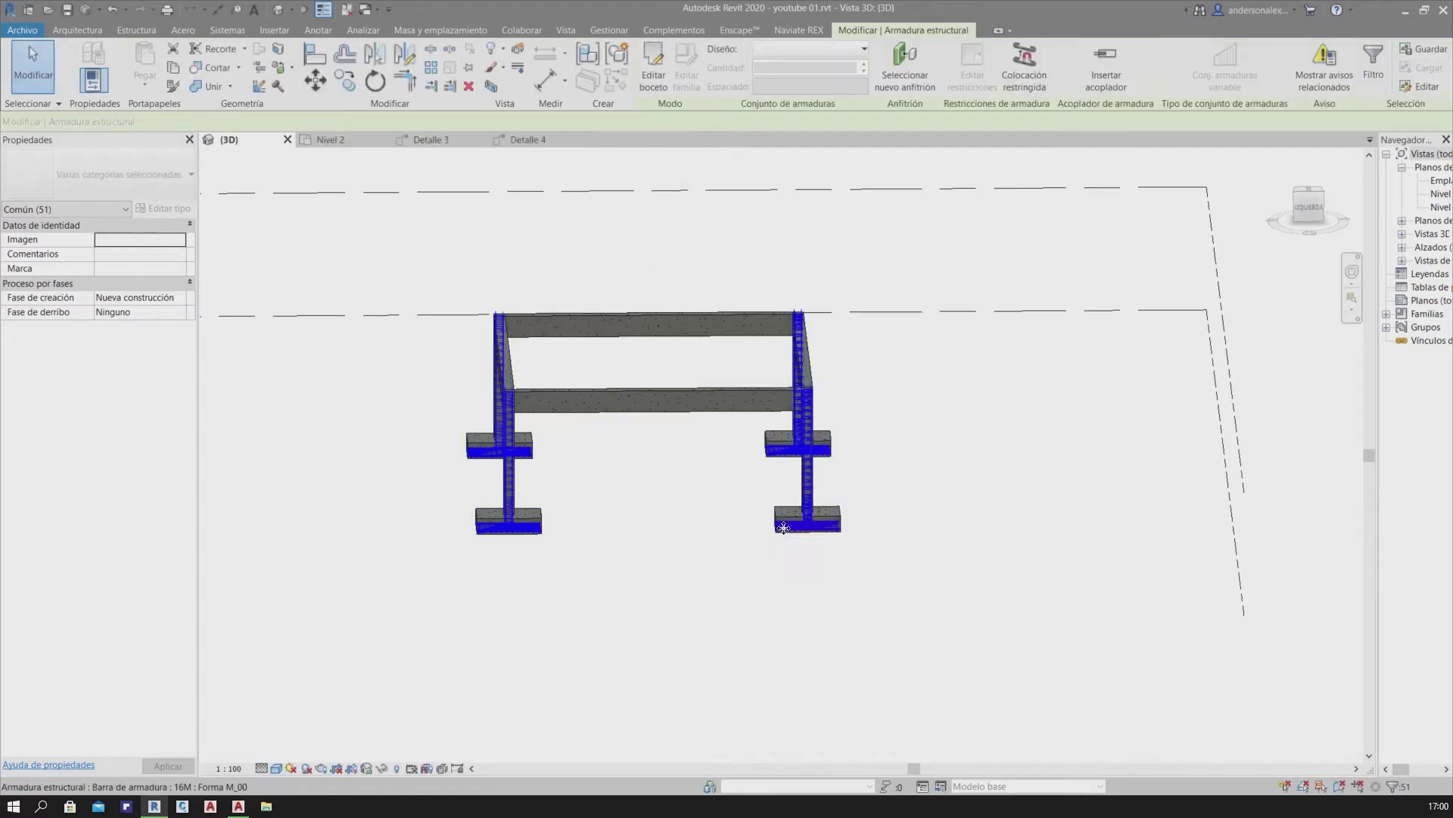
Clear the rebar selection and orbit the model to view the frame from the right
middle_click_drag(787, 530, 614, 538, "shift")
left_click(769, 543)
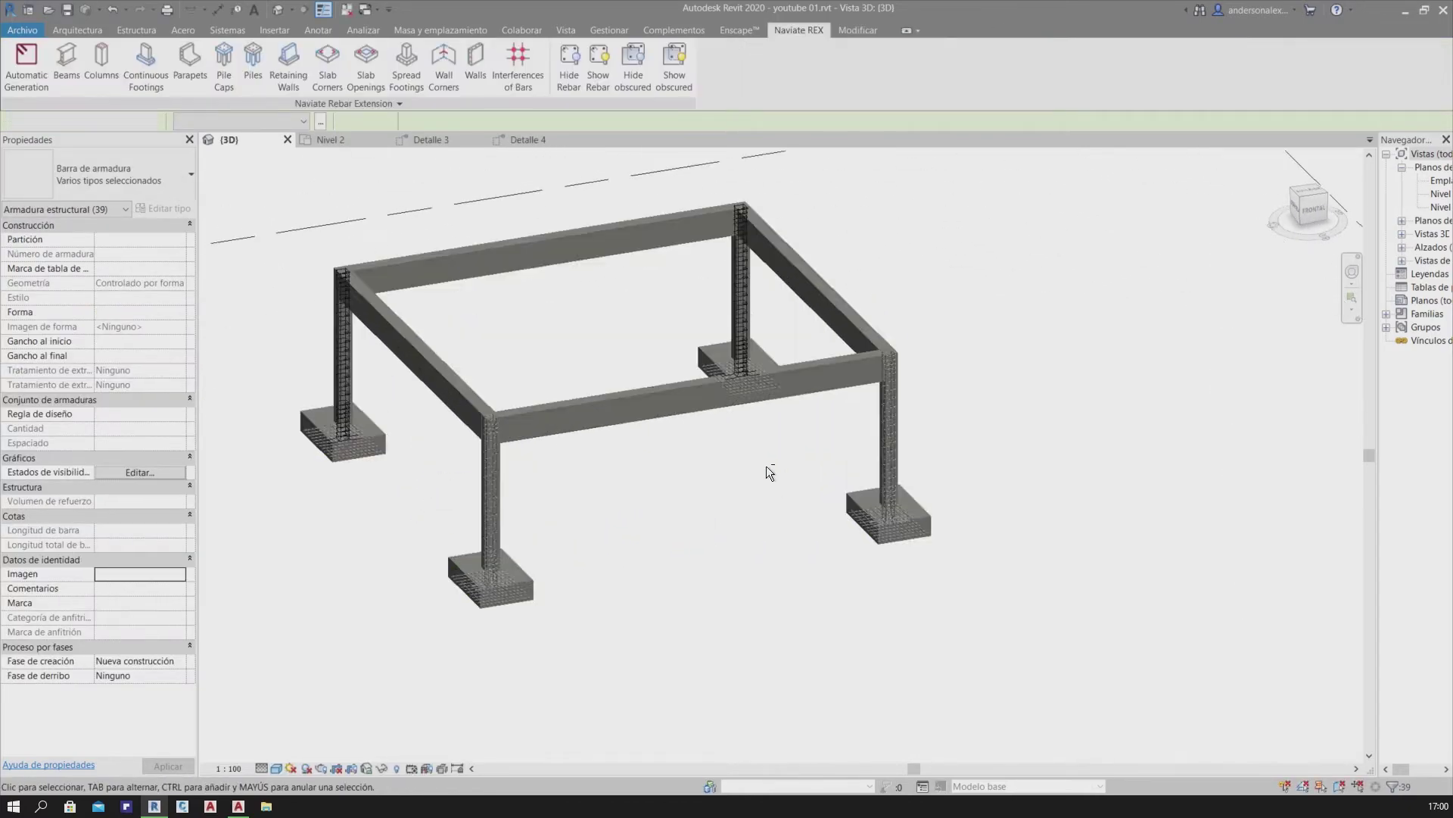
middle_click_drag(766, 465, 530, 472, "shift")
scroll(795, 446, "up", 3)
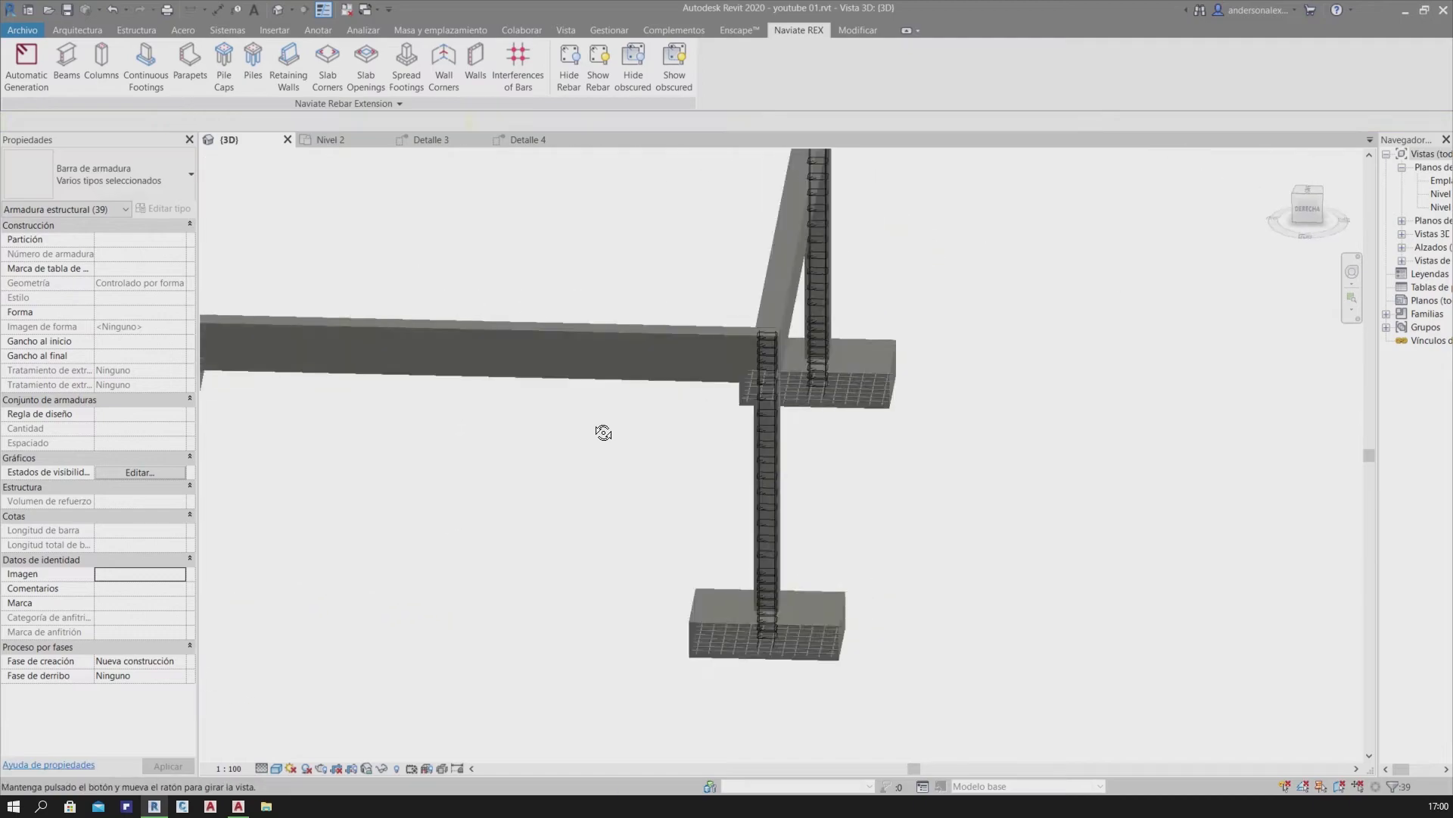
scroll(600, 429, "down", 2)
left_click(591, 496)
scroll(590, 499, "down", 3)
mouse_move(736, 519)
middle_mouse_down("shift")
mouse_move(638, 529)
mouse_move(438, 422)
middle_mouse_up("shift")
Reselect the whole structure and filter it to only the 39 Structural Rebar elements
left_click_drag(391, 271, 1031, 701)
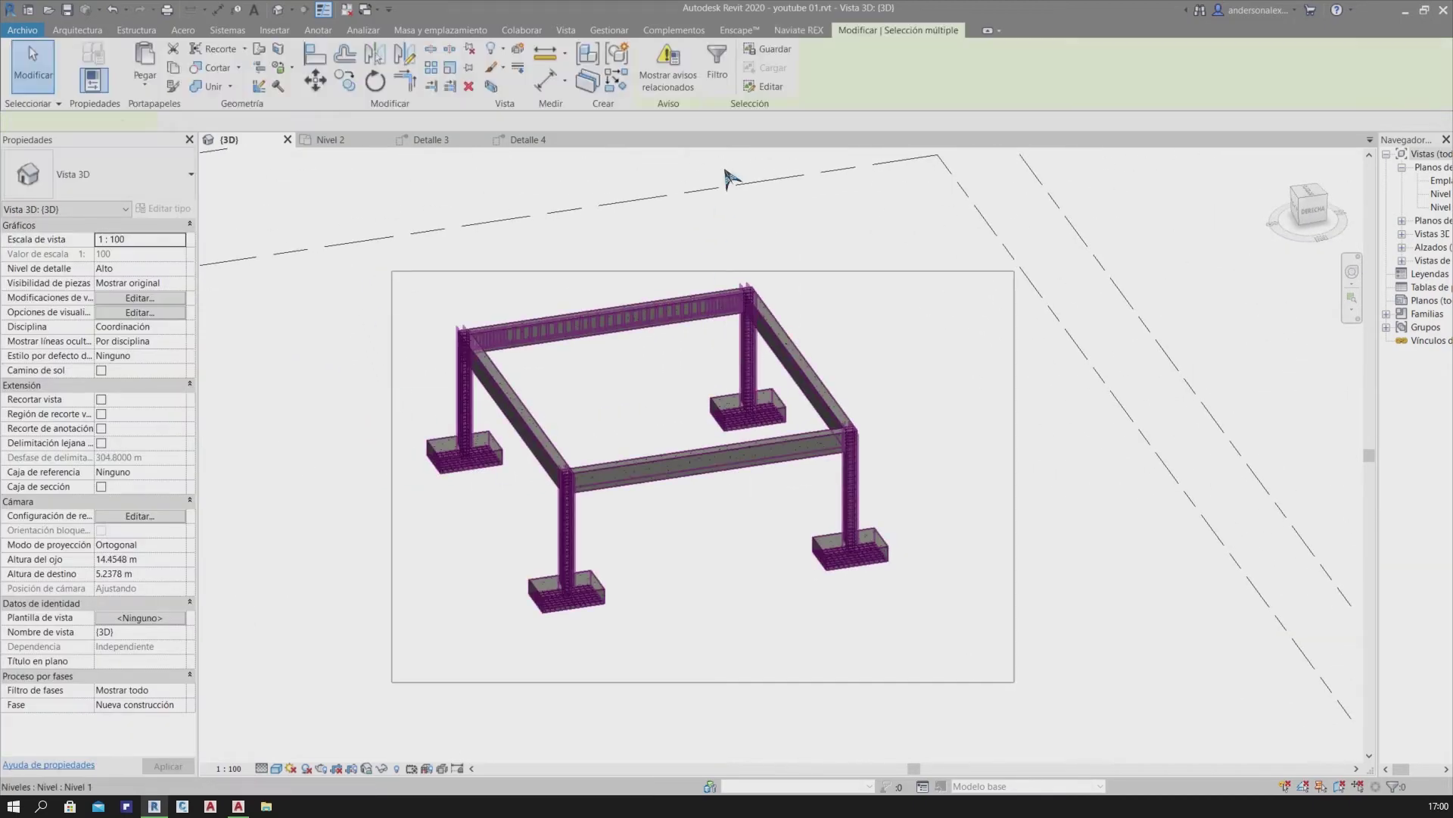
left_click(710, 90)
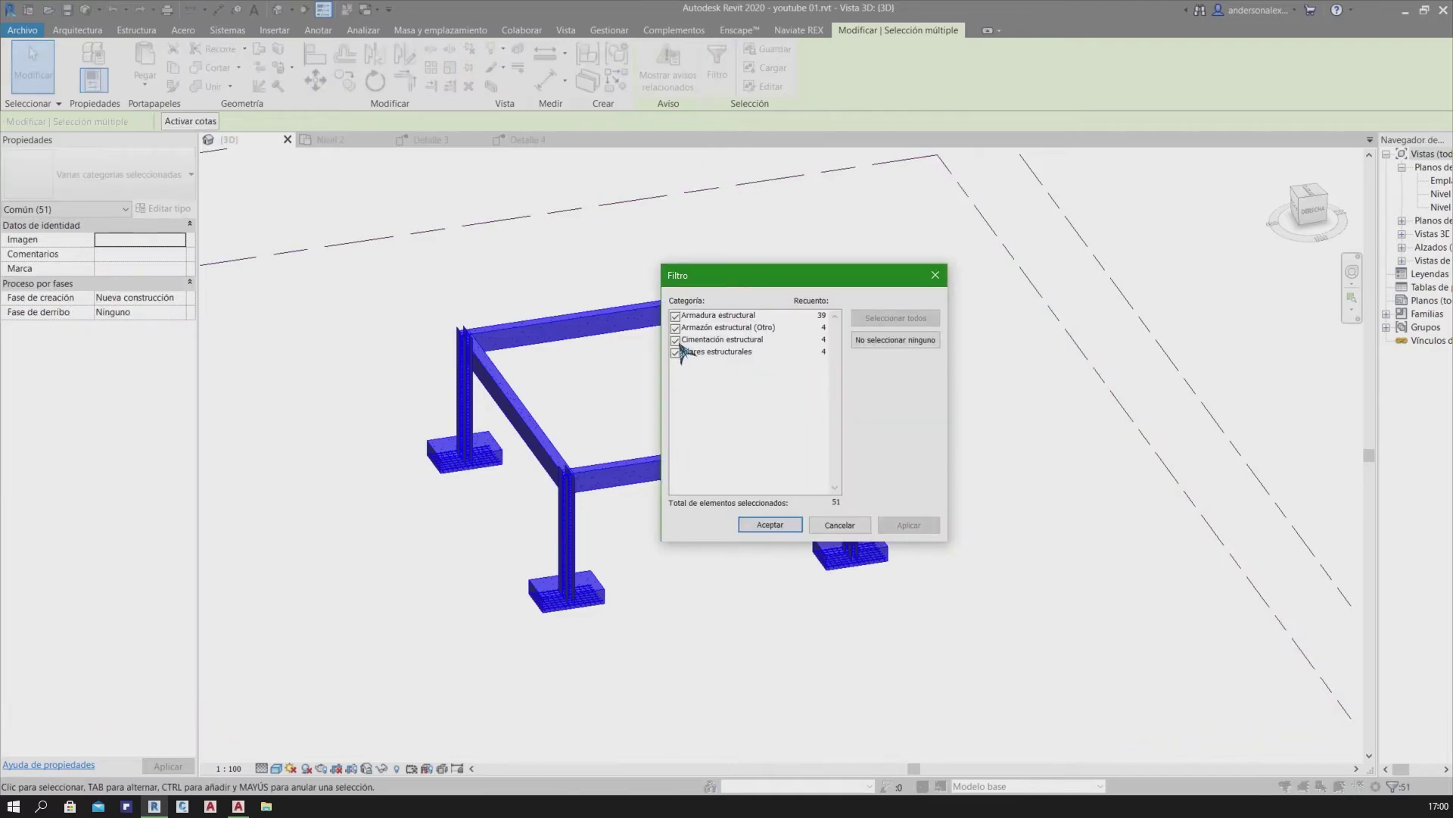
left_click(938, 340)
left_click(677, 315)
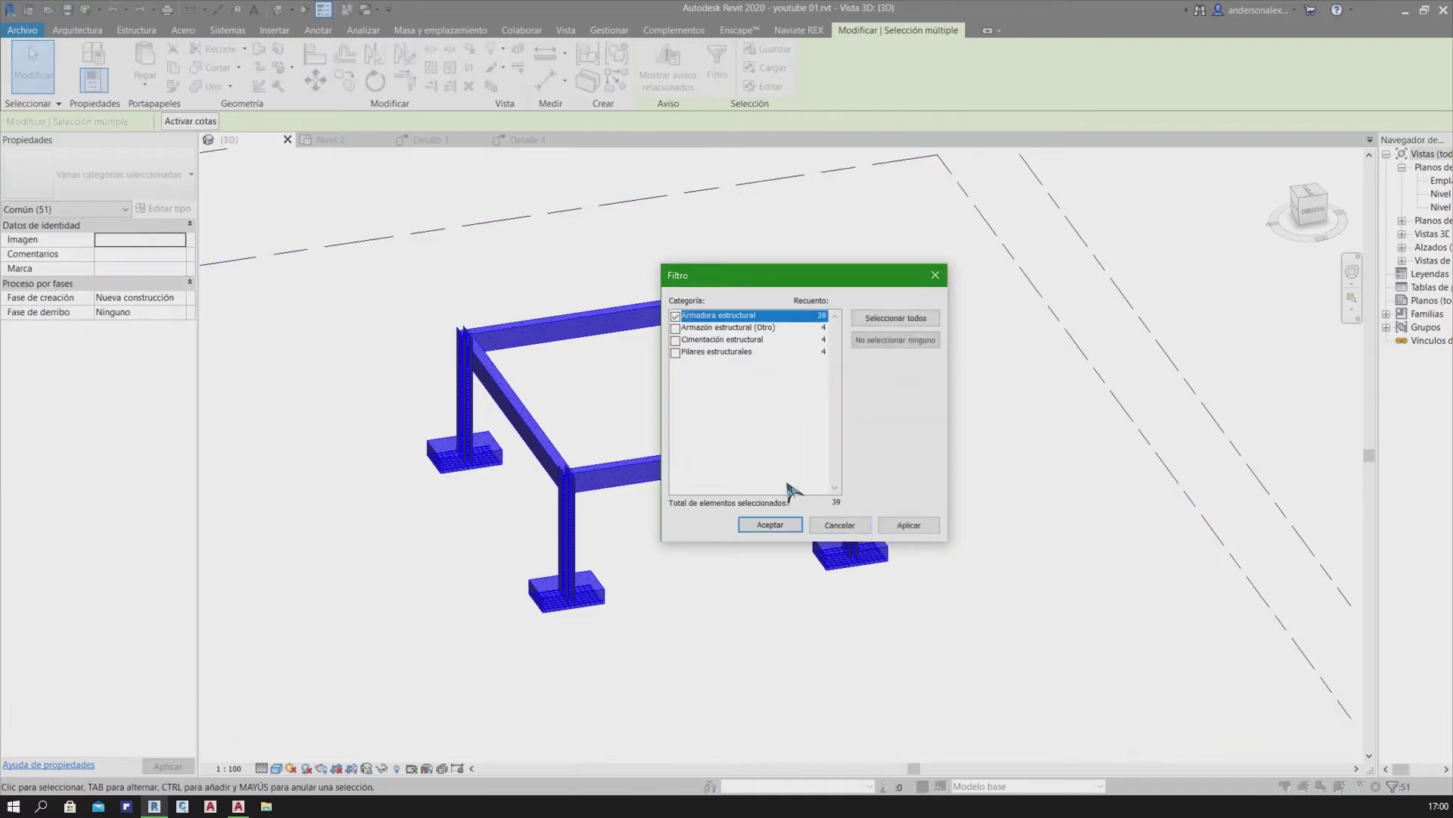
left_click(771, 525)
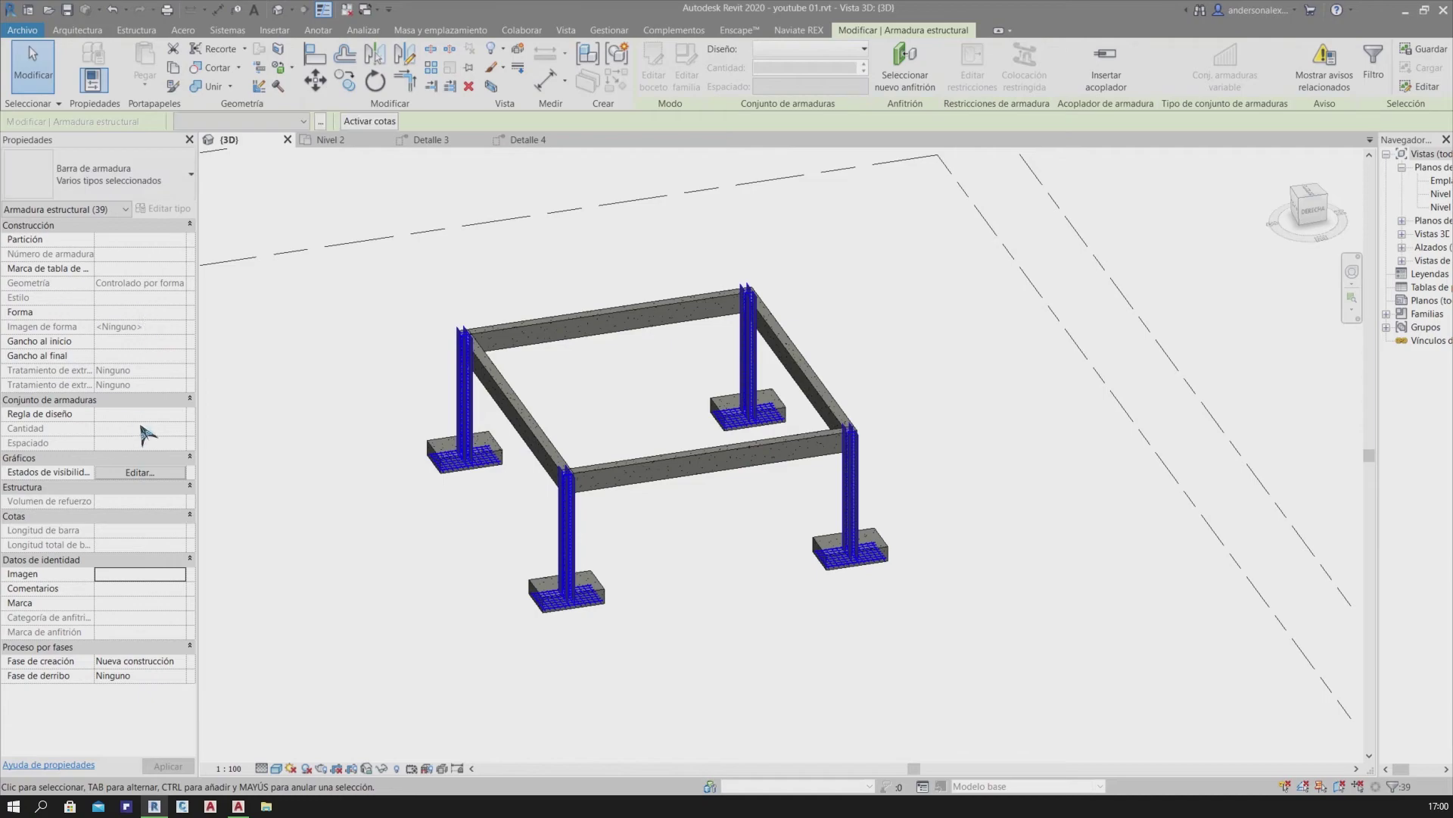
Set the rebars' View Visibility States to View as Solid in the 3D view
left_click(143, 473)
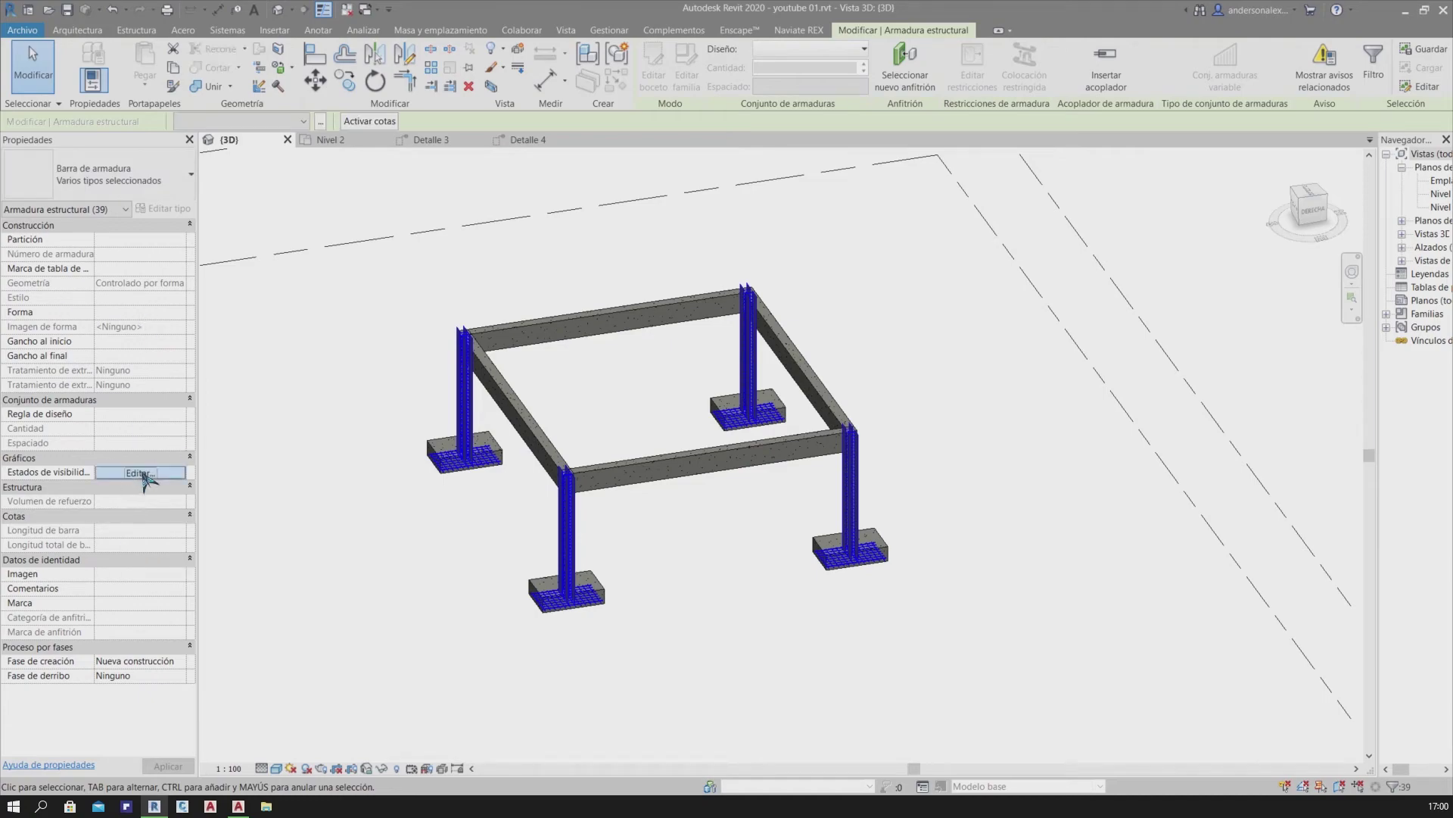
left_click(650, 382)
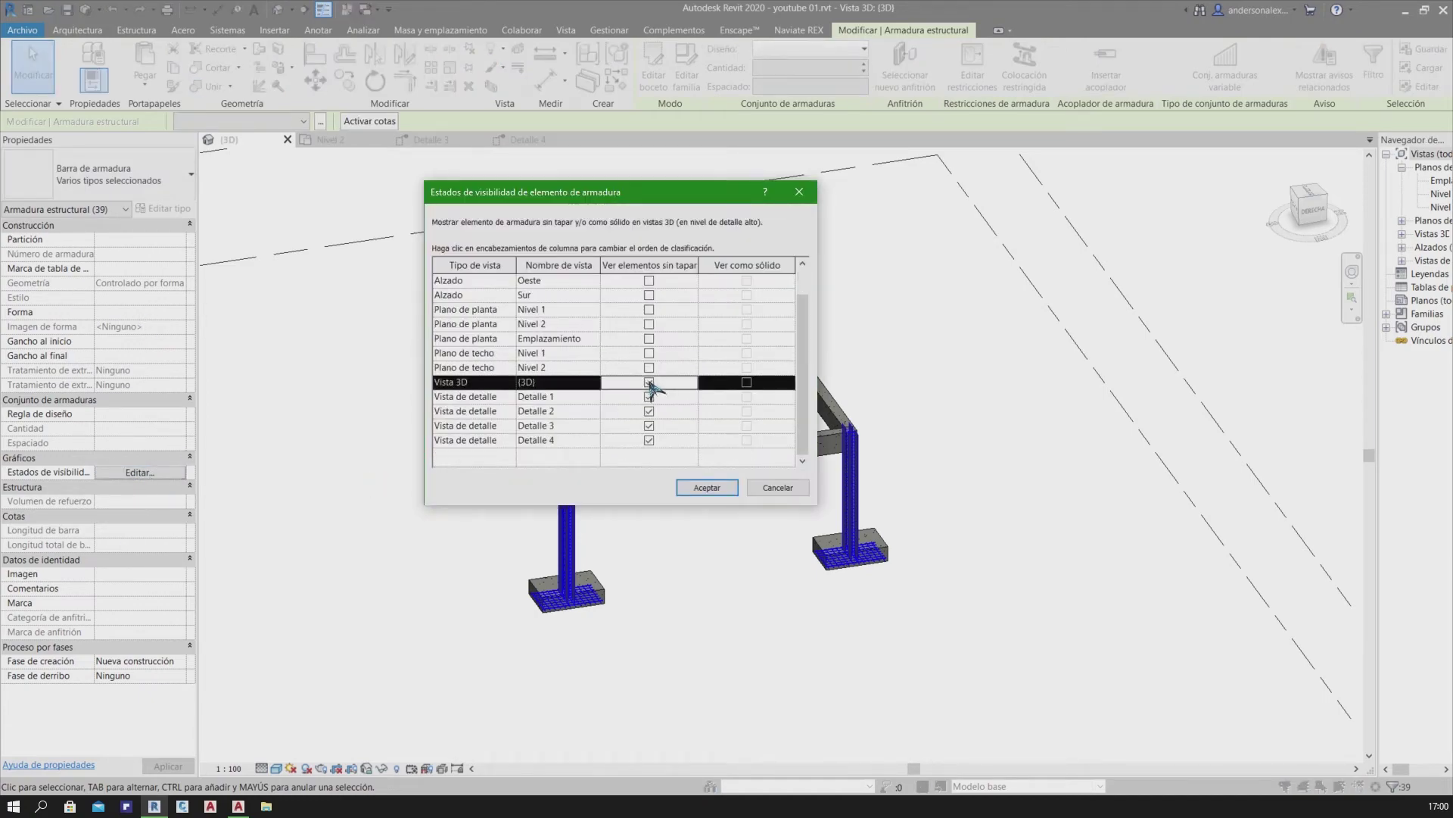
left_click(748, 383)
left_click(706, 488)
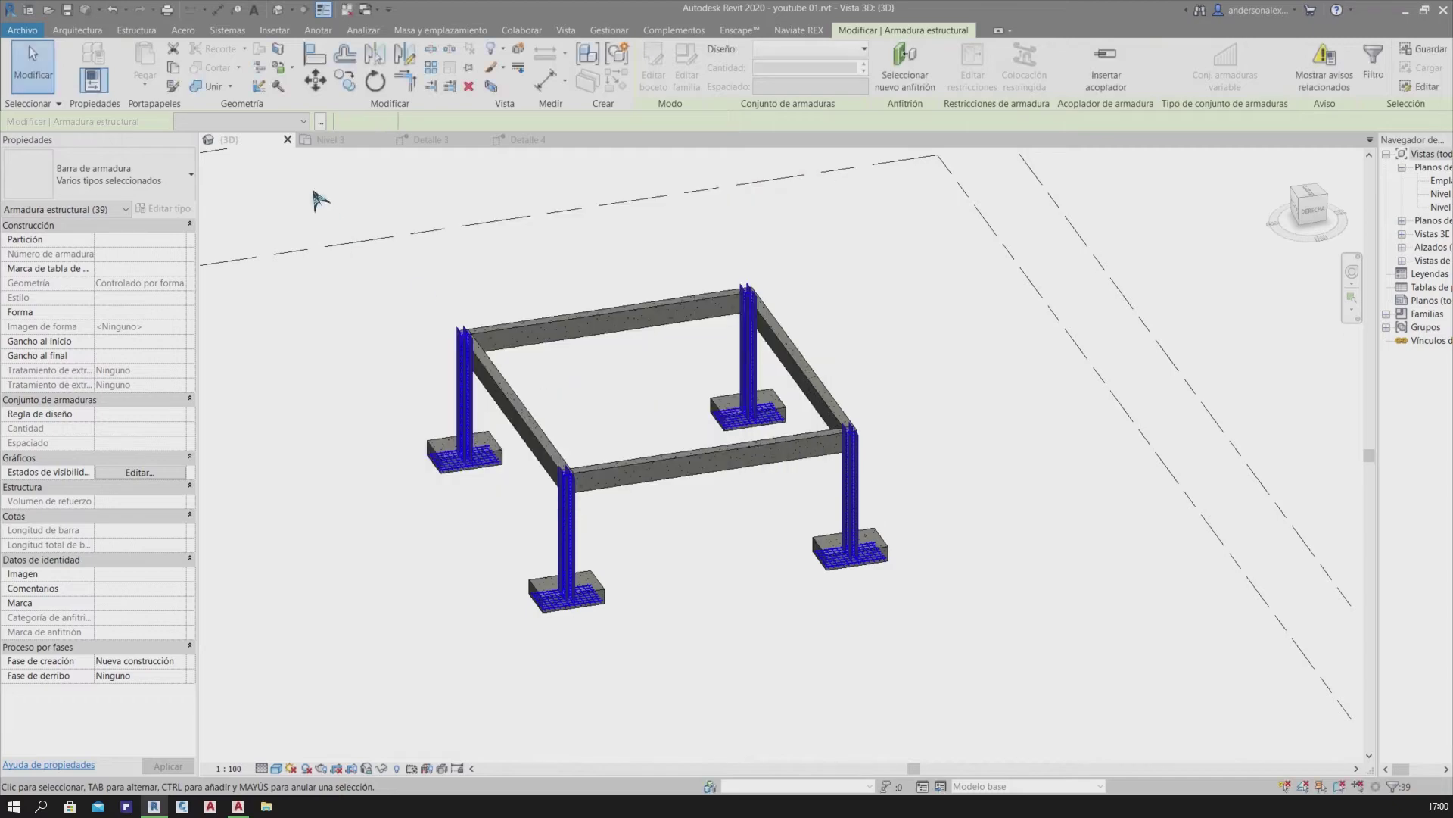
scroll(651, 560, "up", 3)
left_click(646, 567)
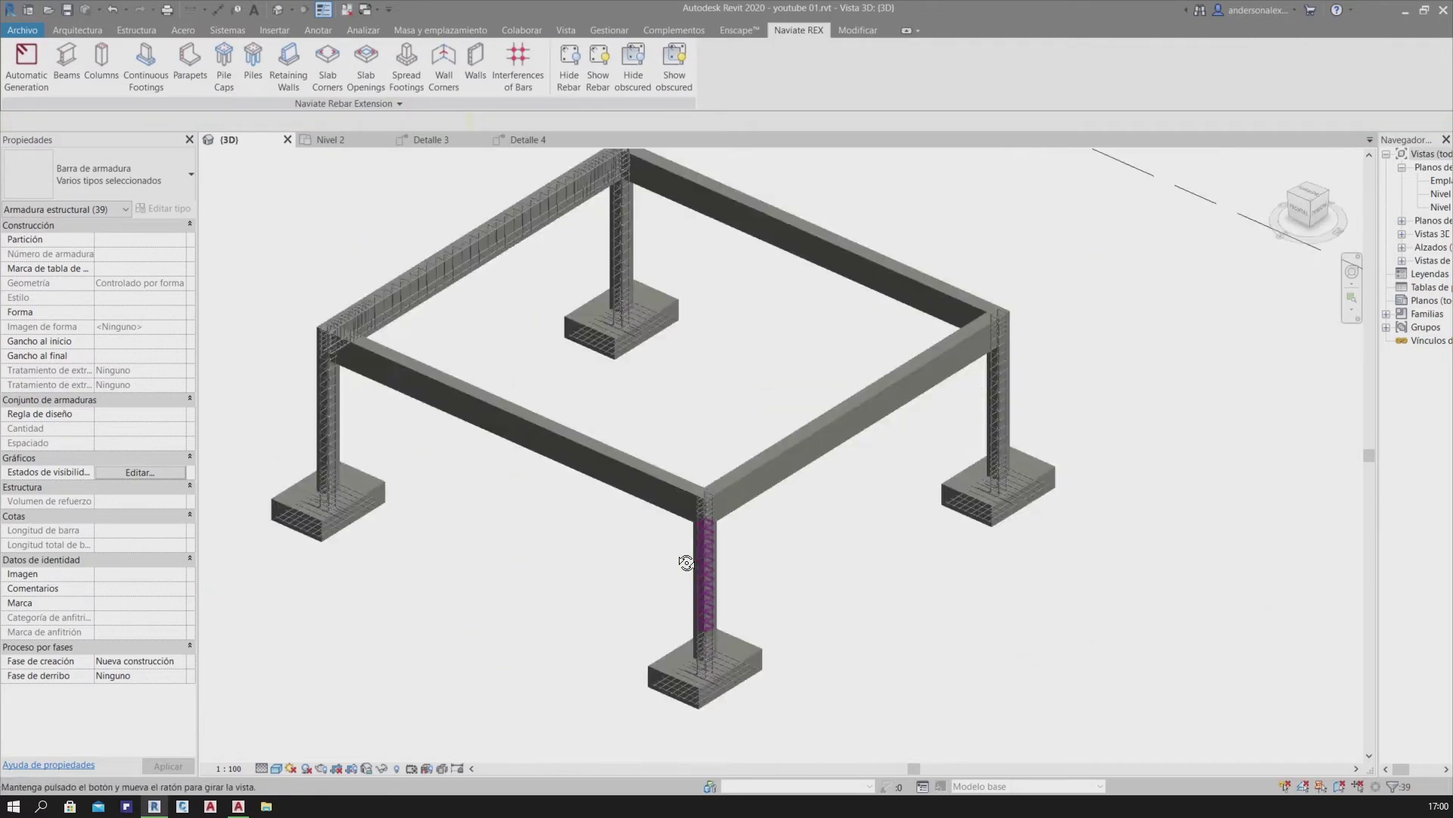
Orbit the frame, select the front beam and launch Naviate REX beam reinforcement for it
middle_click_drag(645, 566, 623, 573, "shift")
scroll(408, 567, "up", 3)
mouse_move(409, 568)
middle_mouse_down("shift")
mouse_move(644, 511)
mouse_move(646, 545)
mouse_move(690, 428)
middle_mouse_up("shift")
scroll(650, 488, "up", 2)
left_click(650, 487)
scroll(595, 515, "down", 3)
scroll(603, 525, "down", 3)
left_click(660, 429)
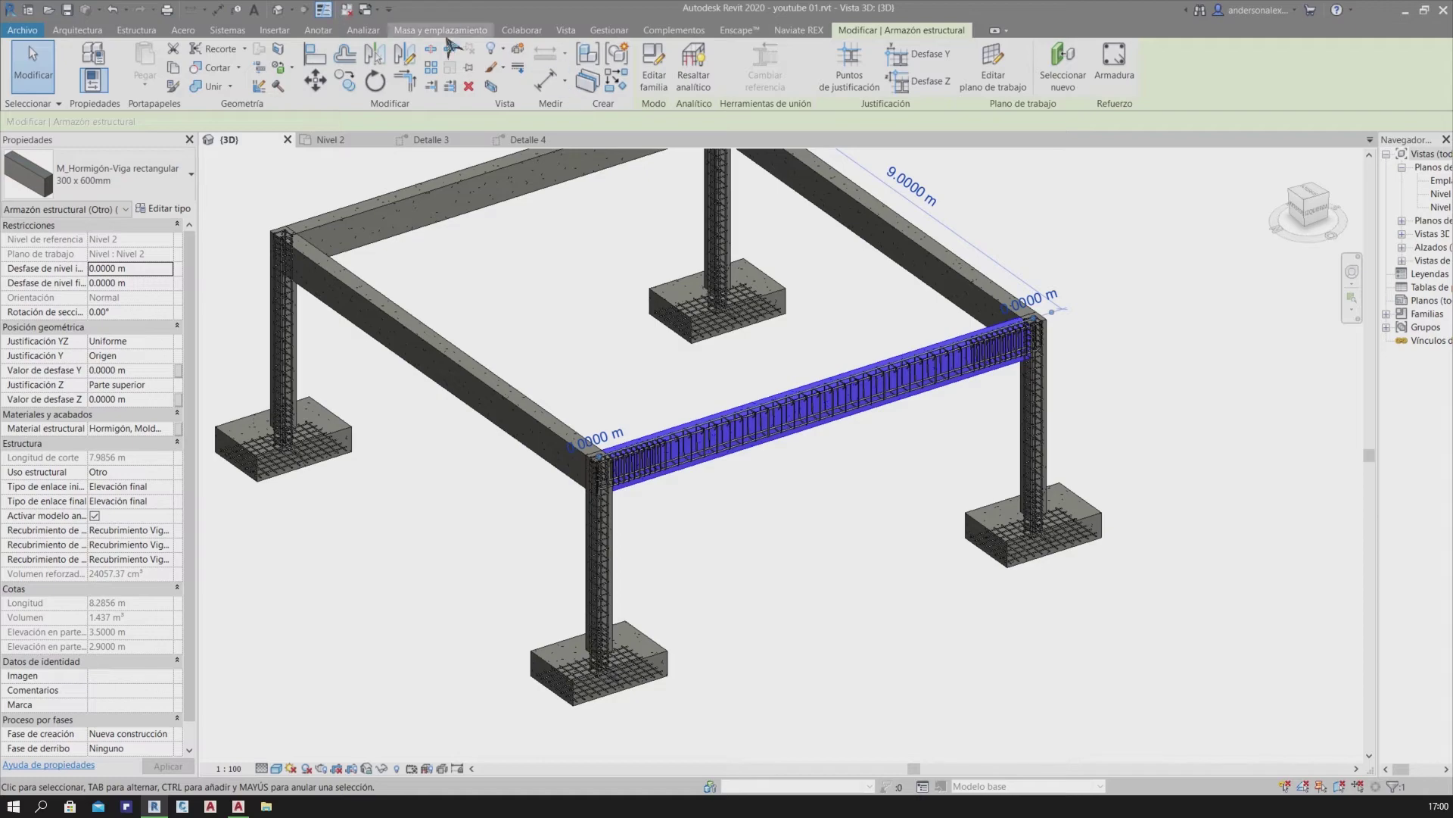
left_click(775, 31)
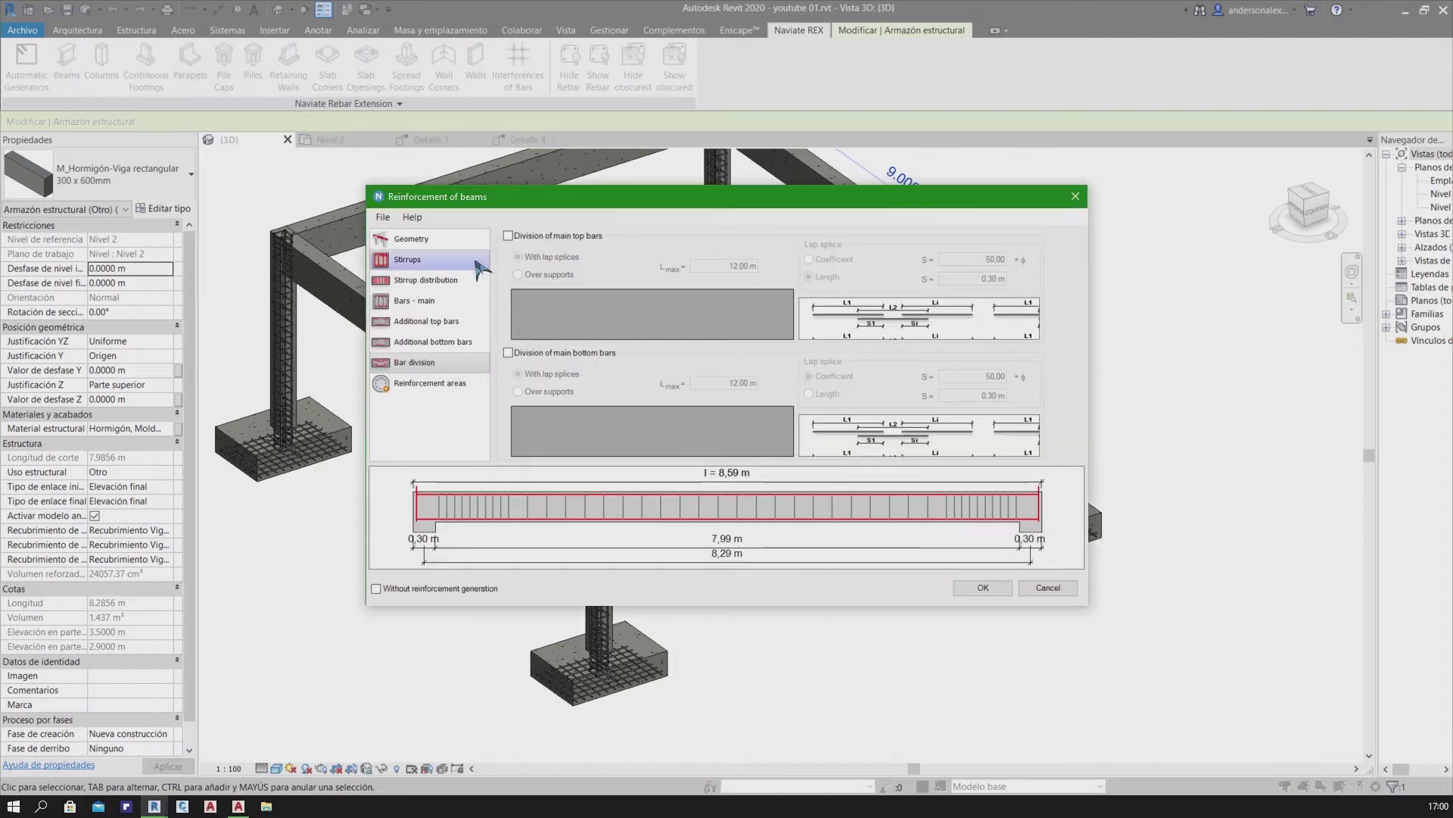
Save the beam settings as Reinforcement of beams.rxd in a new E:\YT\reforzamiento t1 folder
left_click(383, 218)
left_click(424, 261)
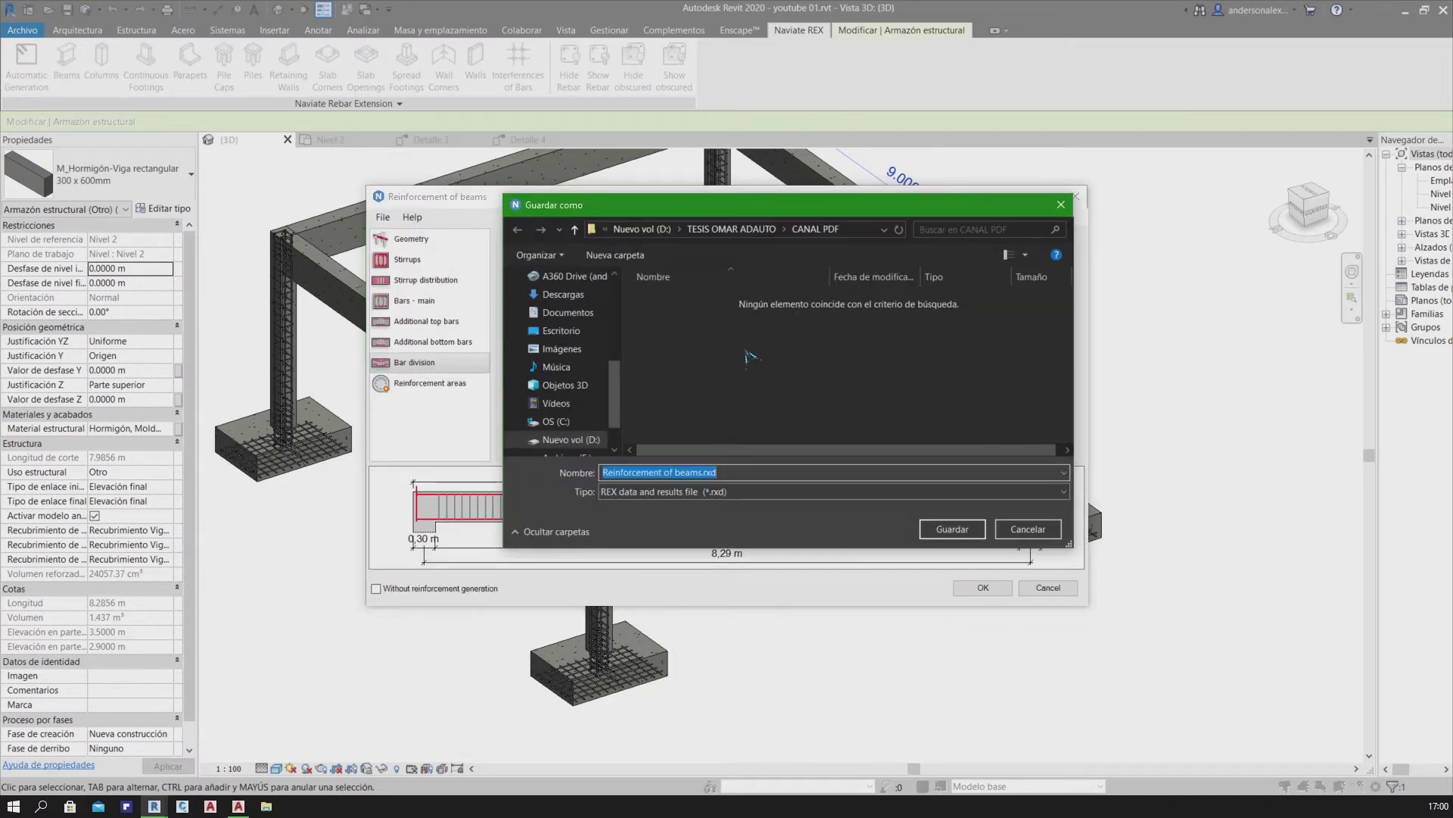
left_click(661, 228)
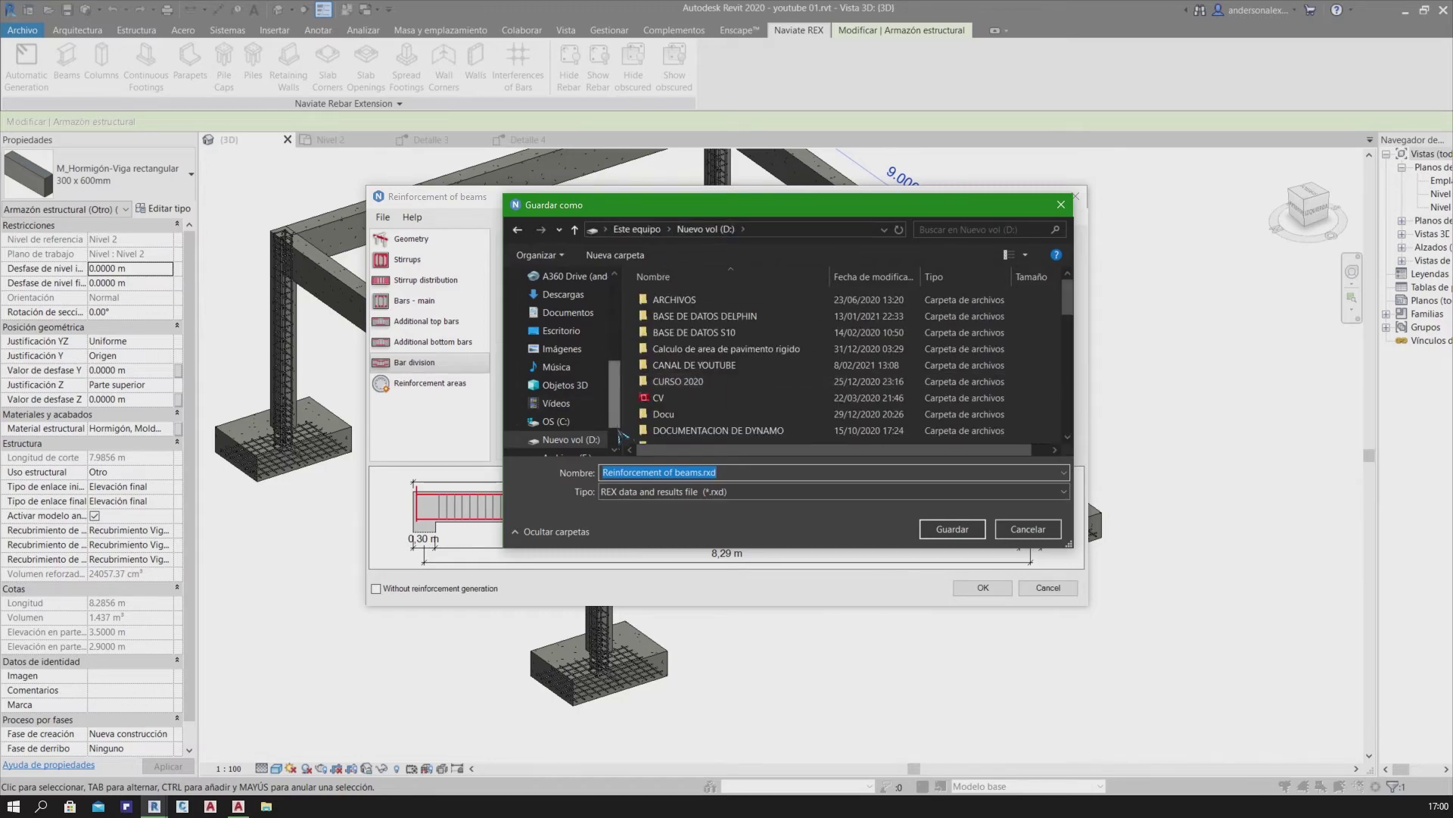
scroll(598, 424, "down", 2)
left_click(566, 403)
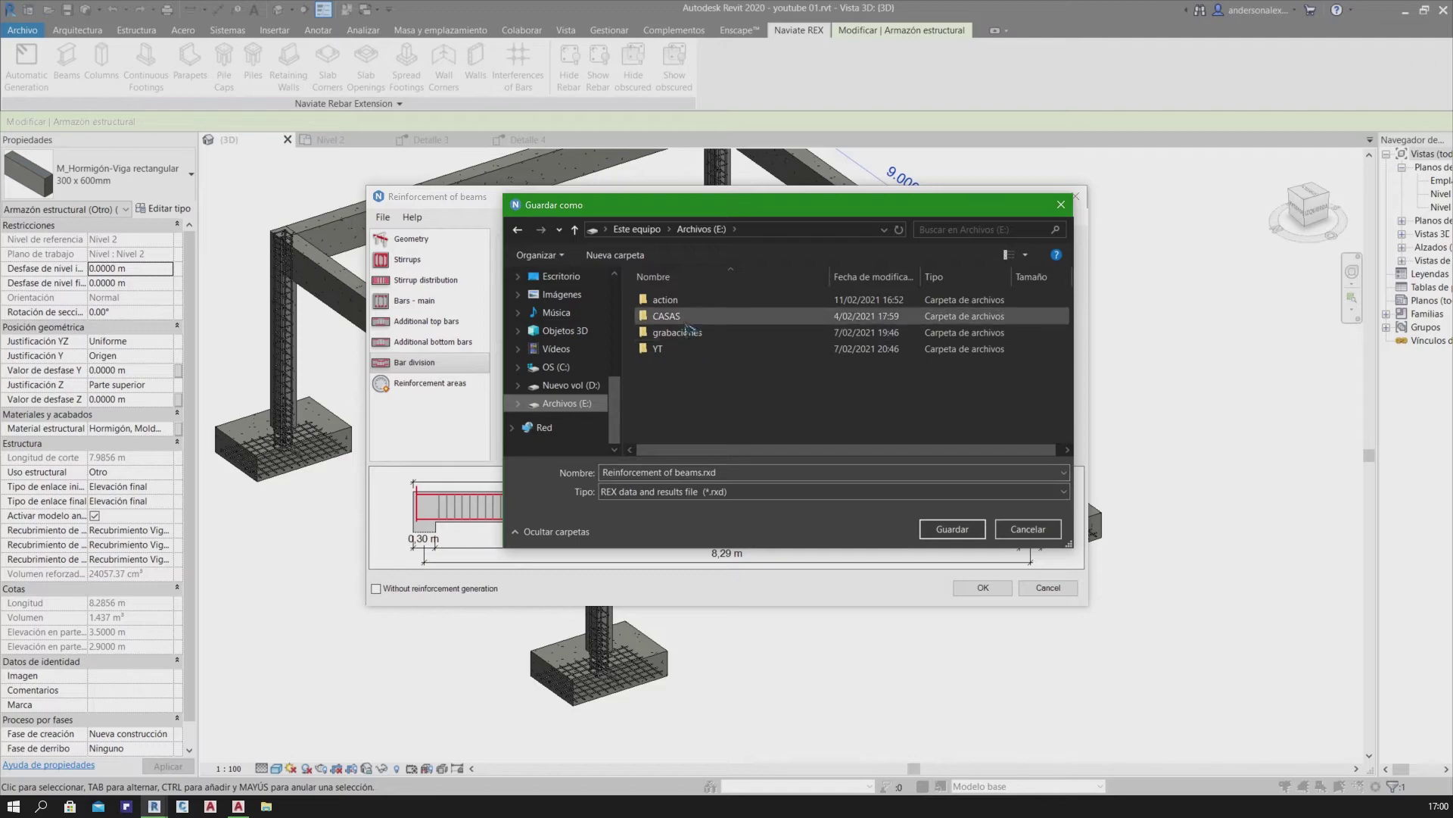
double_click(674, 348)
mouse_move(675, 313)
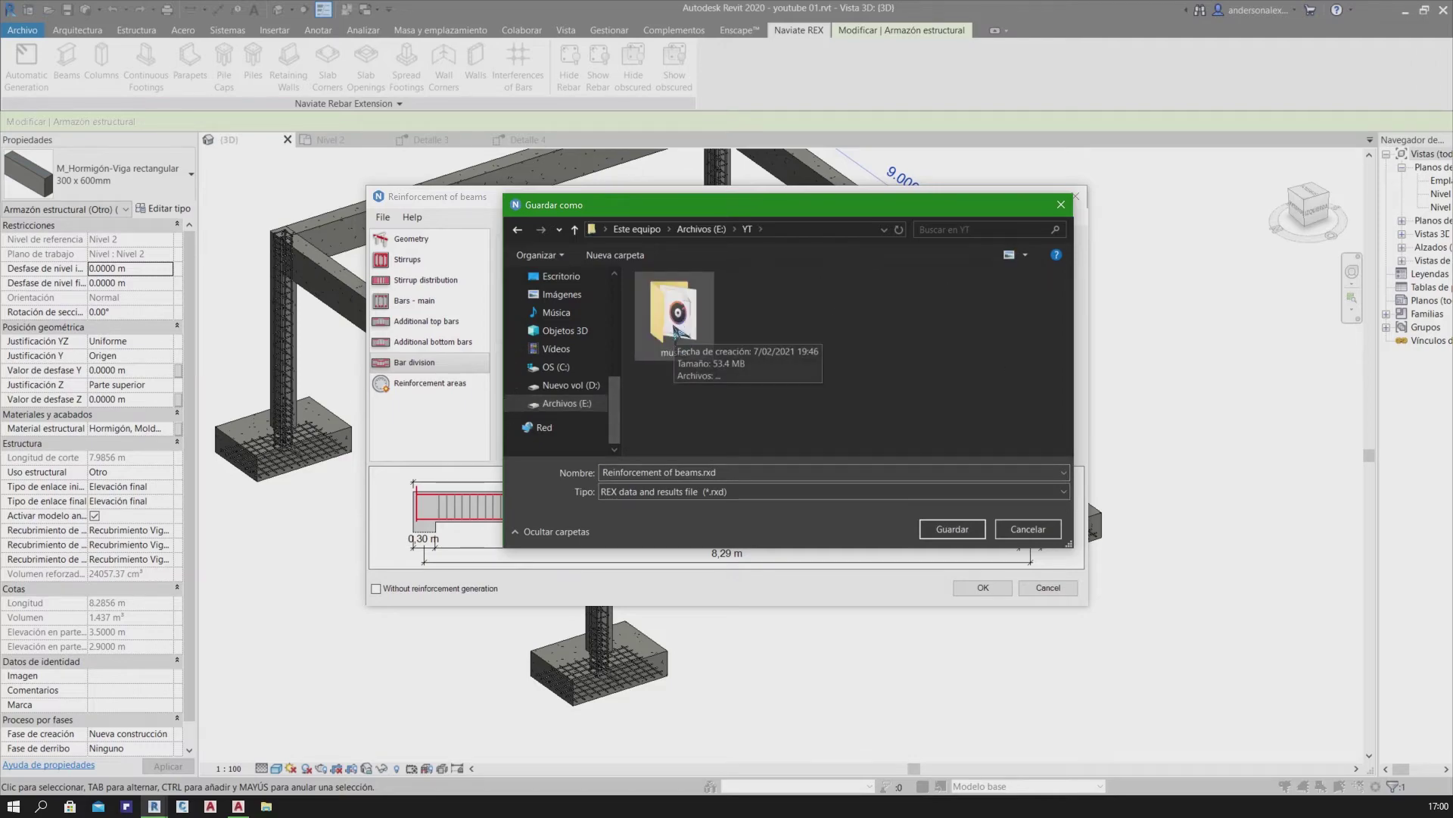
right_click(772, 324)
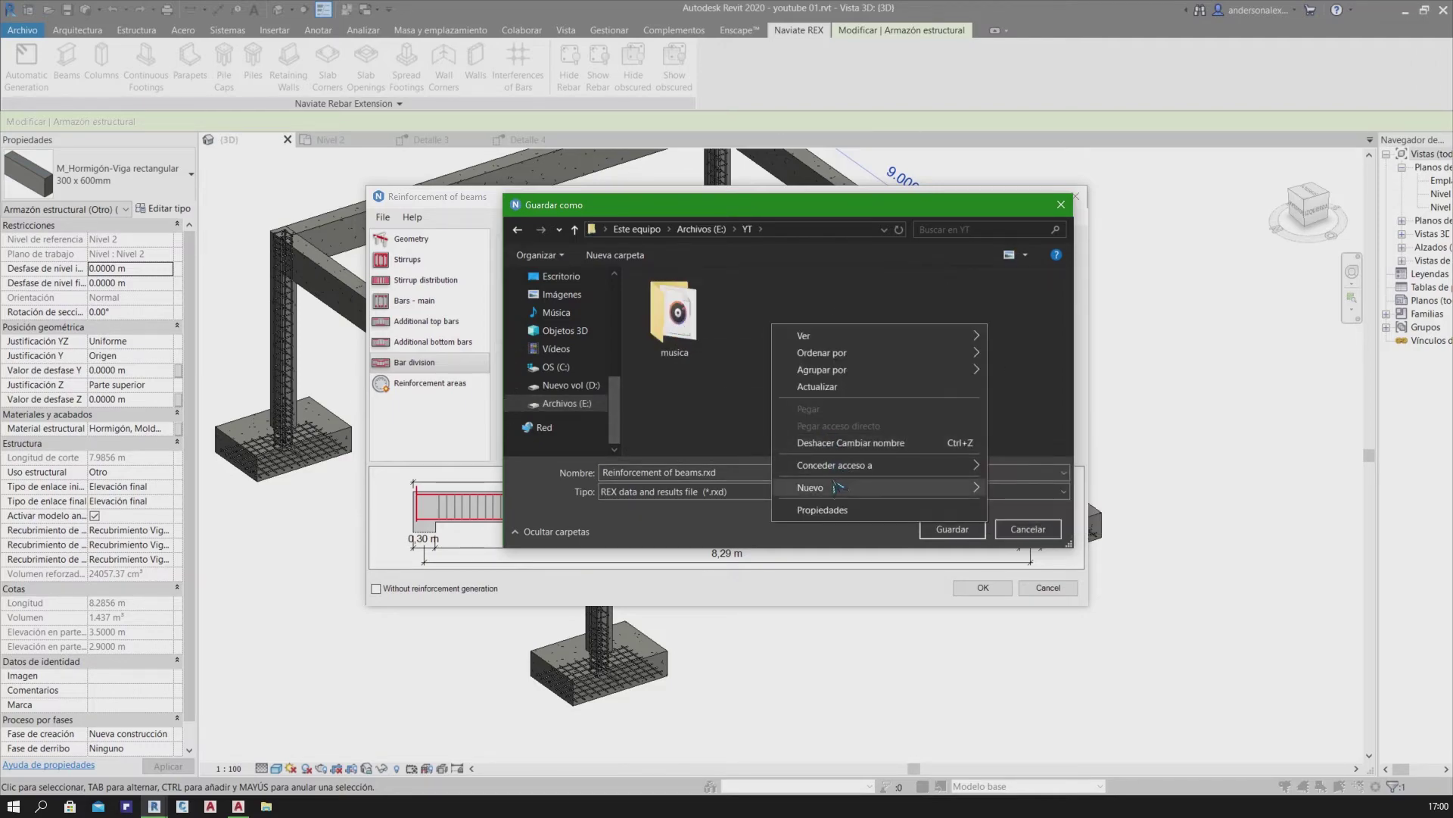
mouse_move(863, 488)
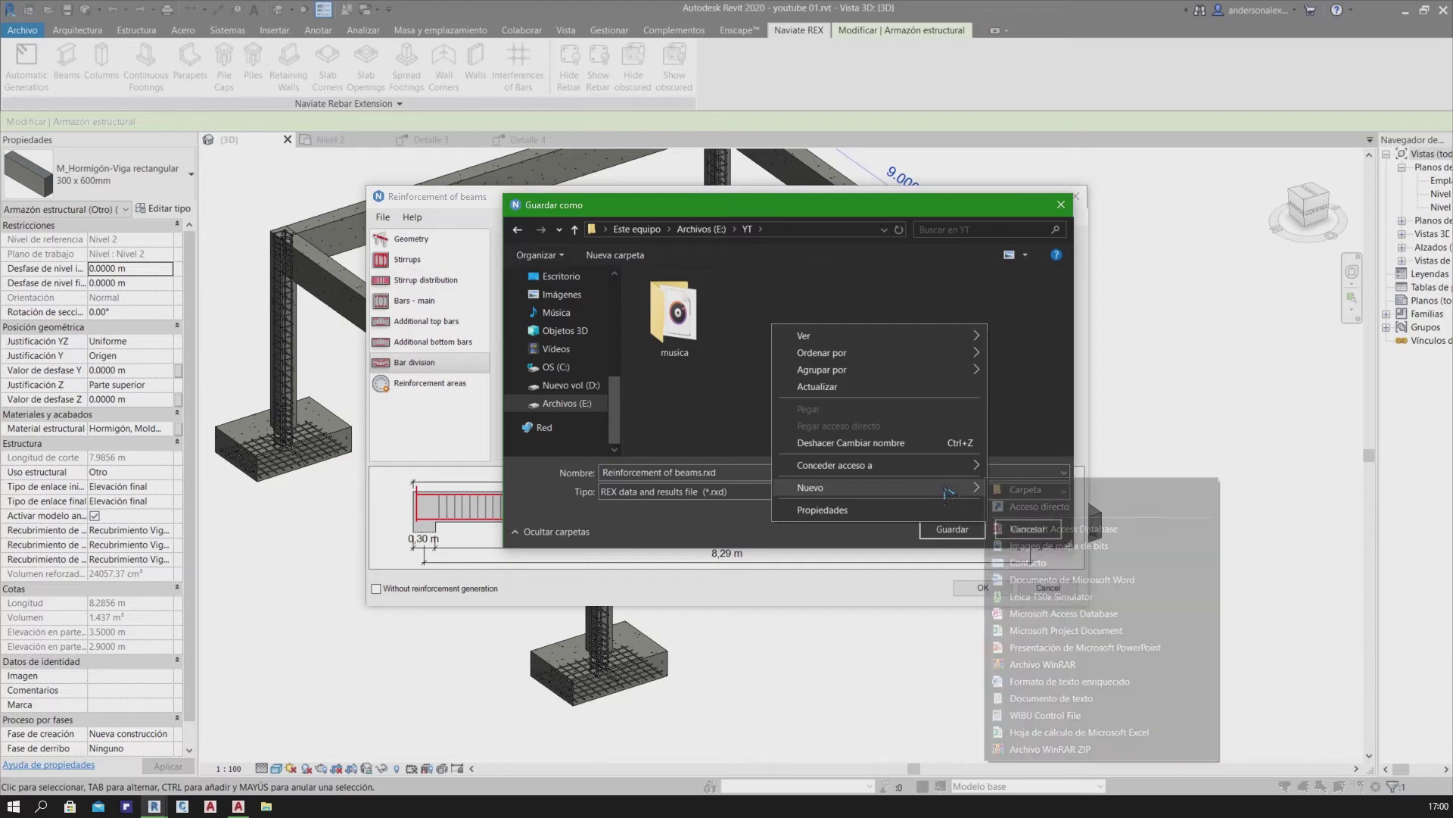
left_click(1018, 495)
type("reforzamiento t1")
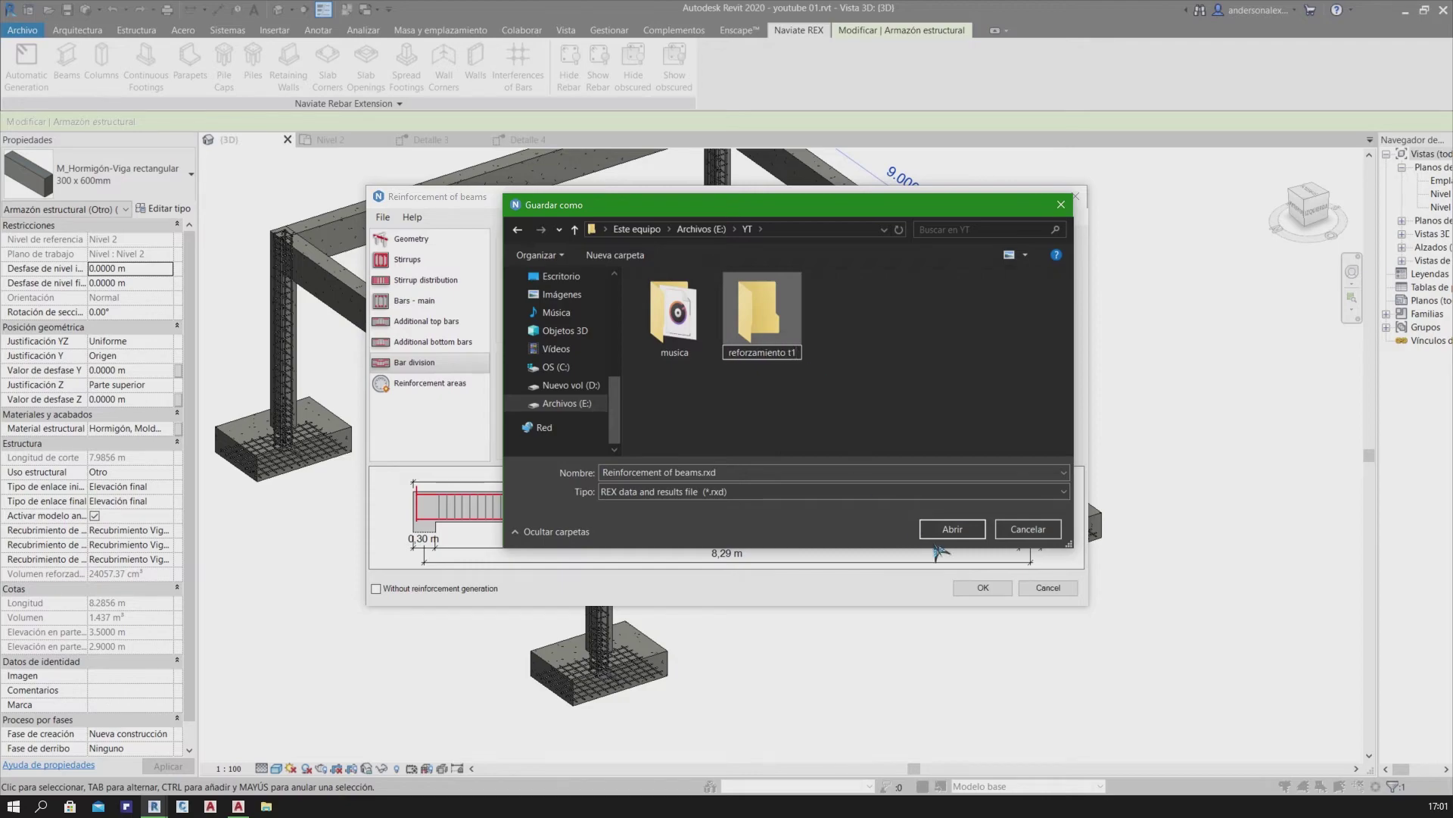
double_click(771, 336)
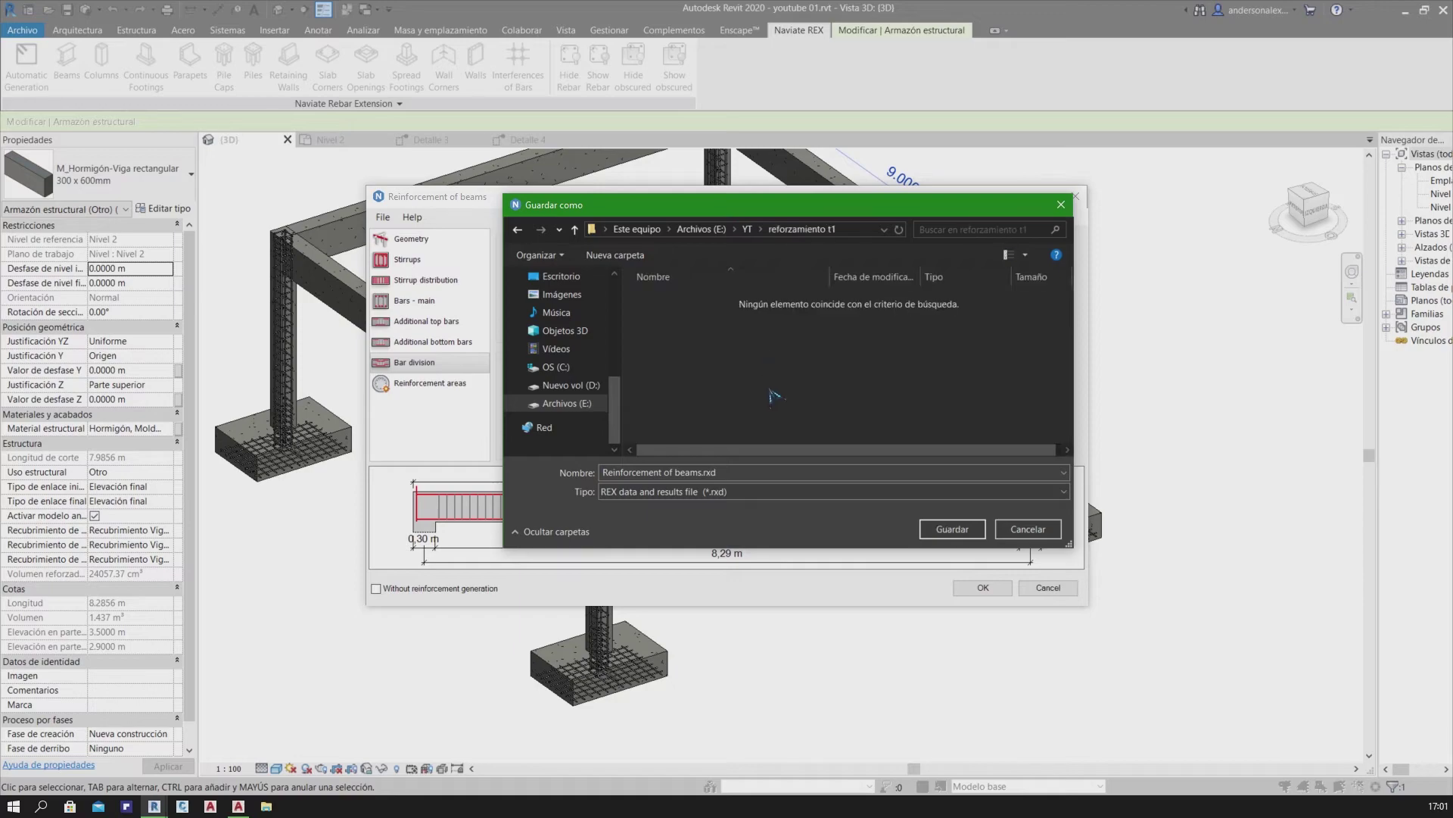
left_click(950, 528)
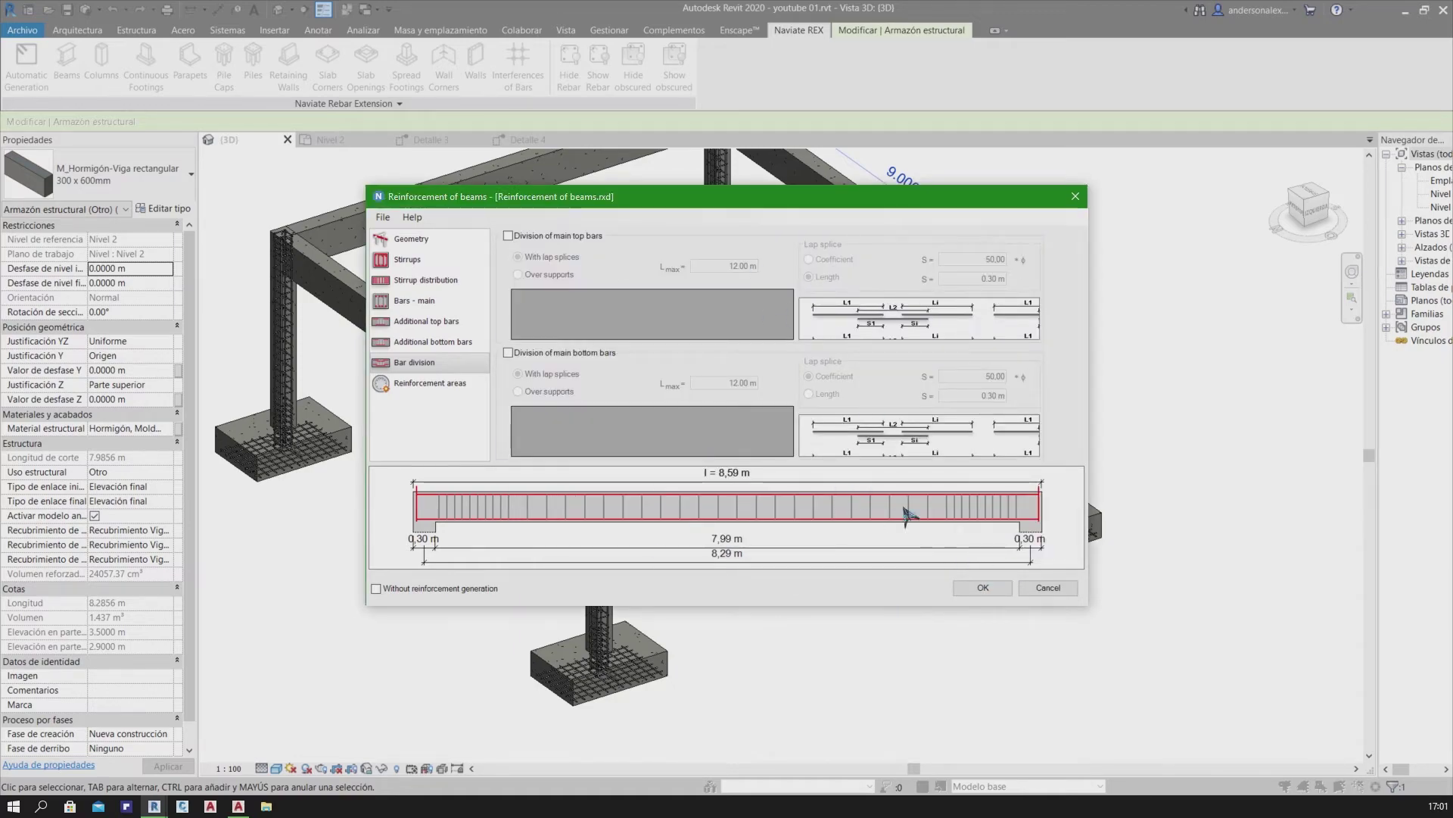
Confirm the front beam's reinforcement, then try reinforcing the left side beam alone
left_click(989, 590)
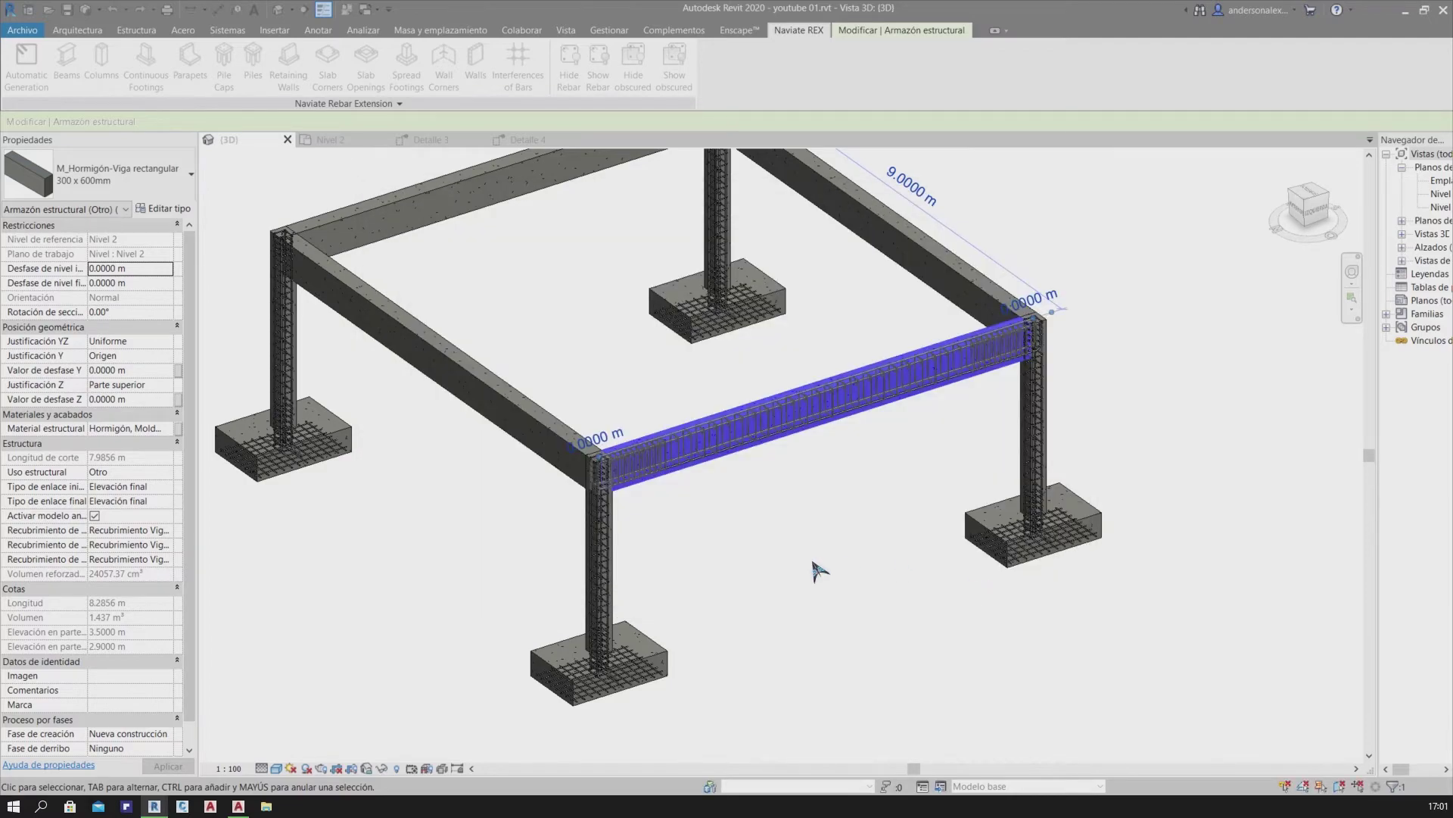
key("Escape")
left_click(539, 426)
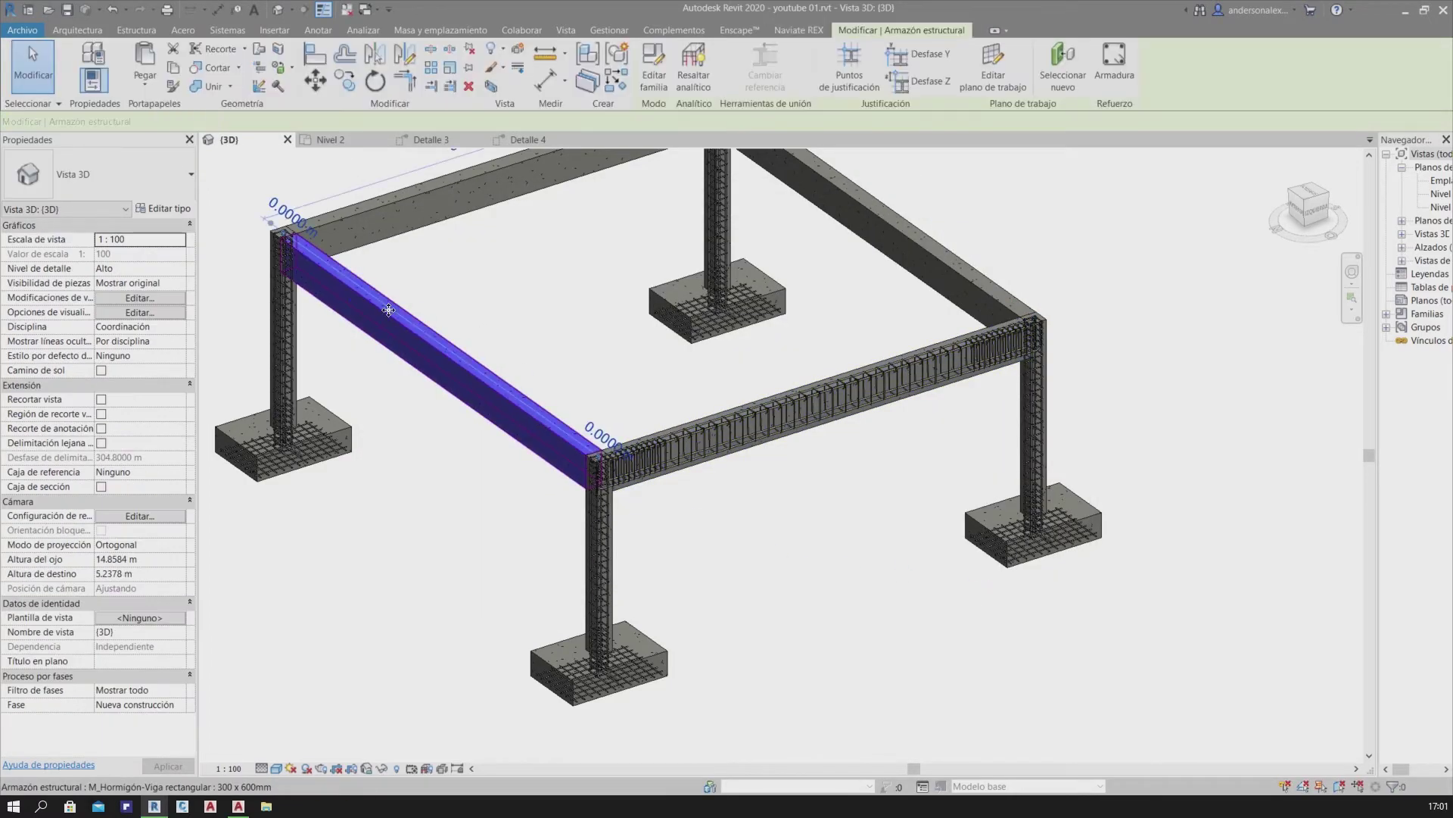
left_click(810, 30)
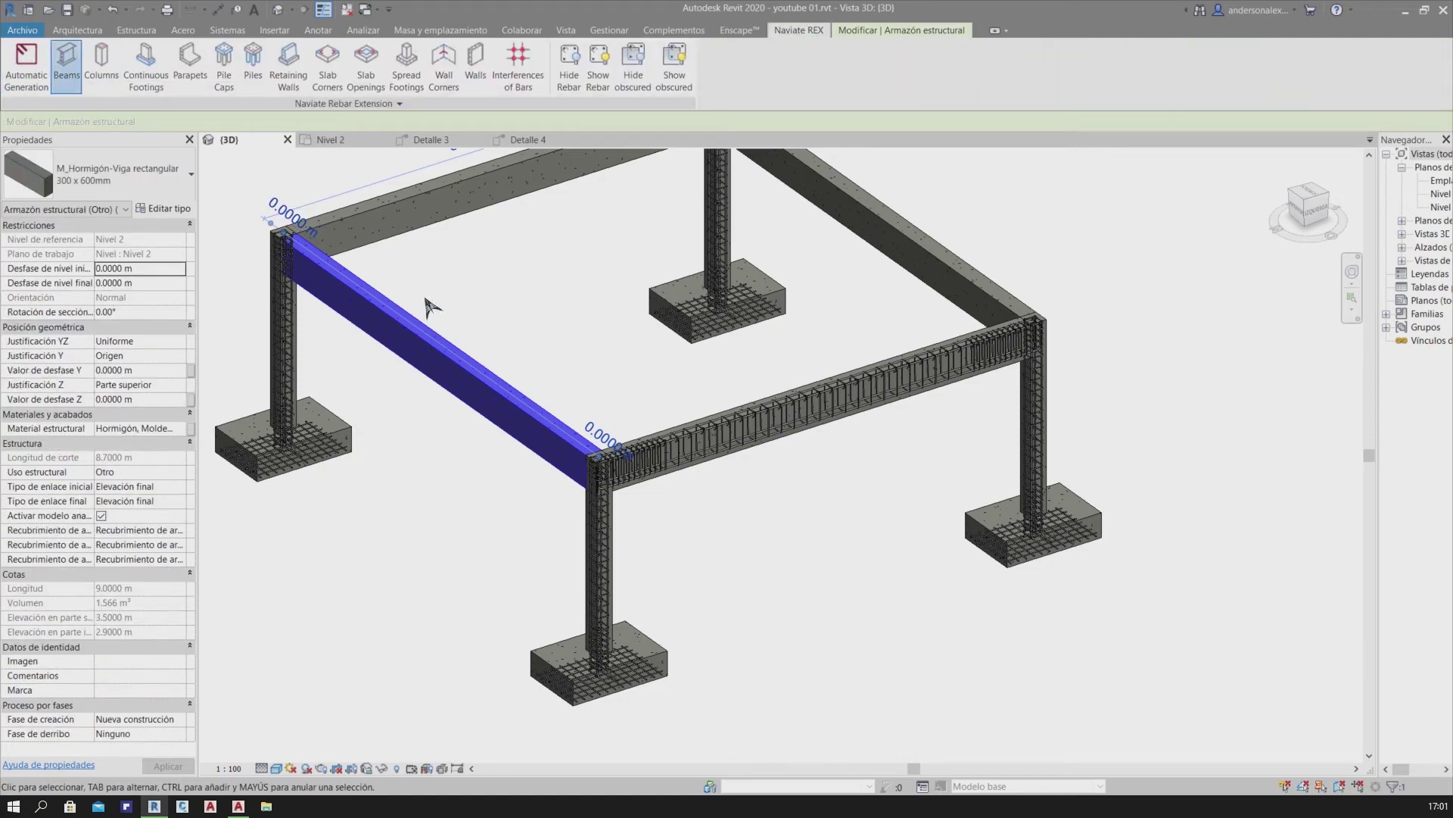
left_click(1076, 197)
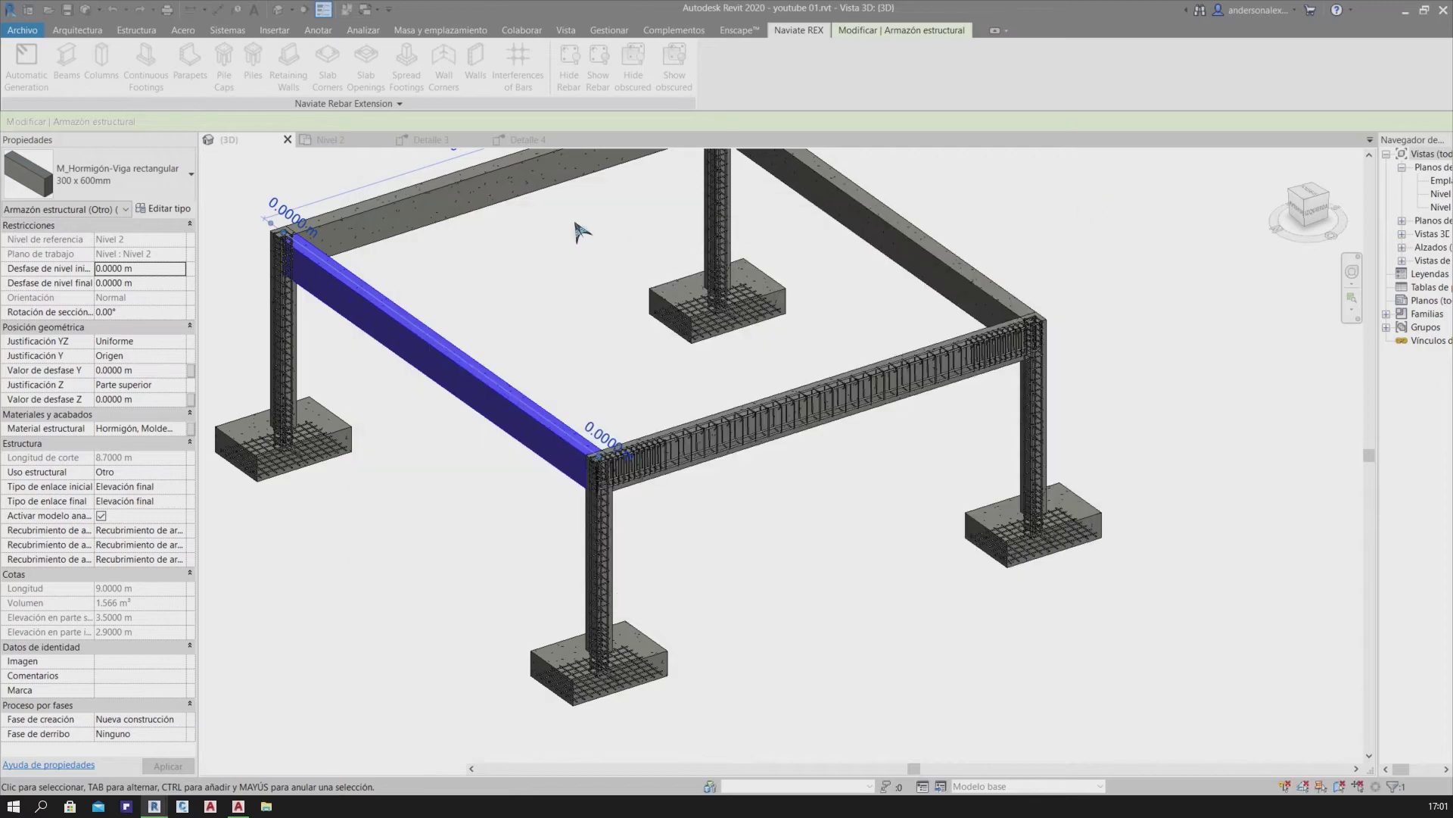
After a mixed-geometry error with the back beam, select just the left and right side beams
left_click(916, 263, "ctrl")
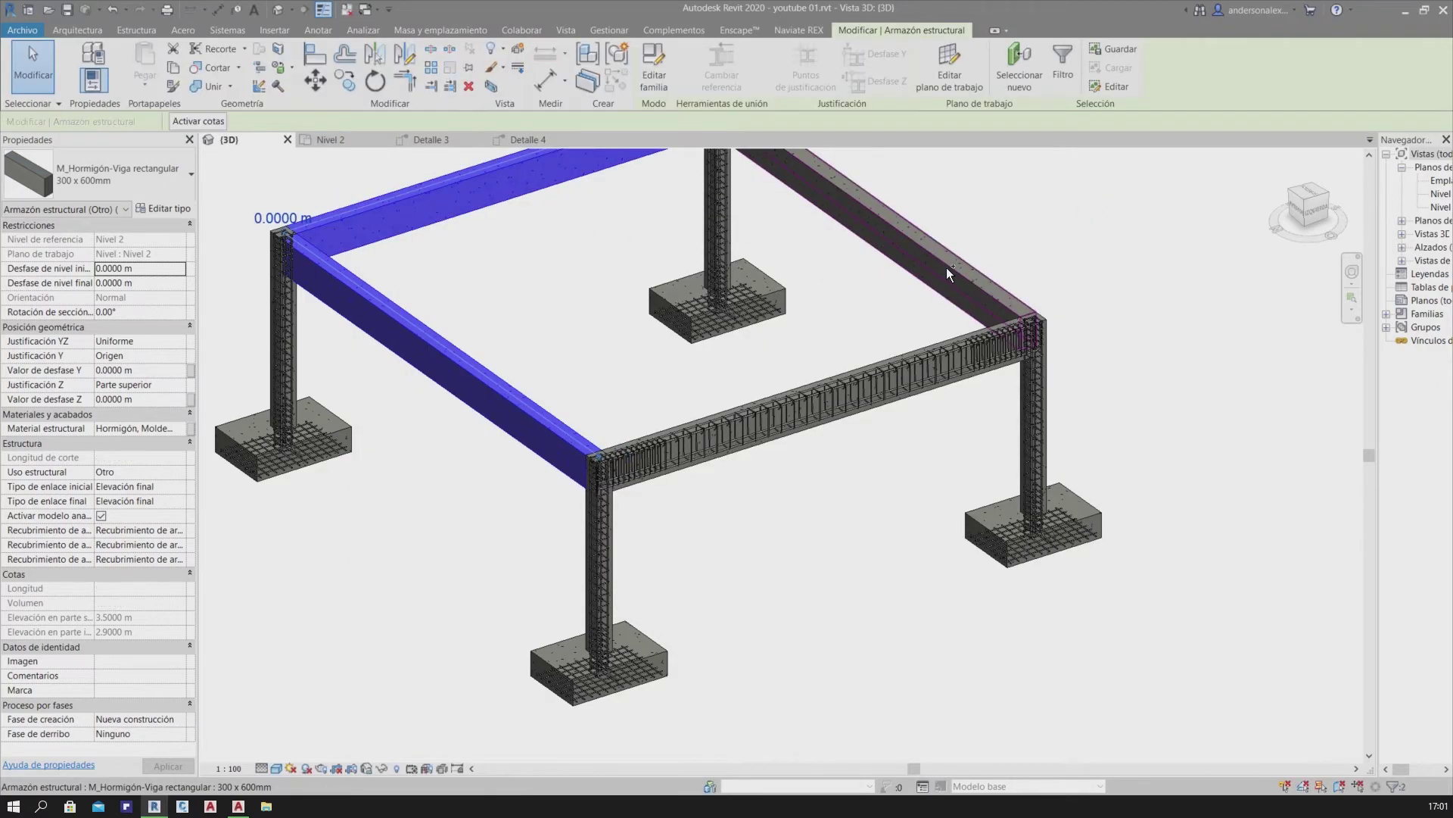
left_click(470, 188, "ctrl")
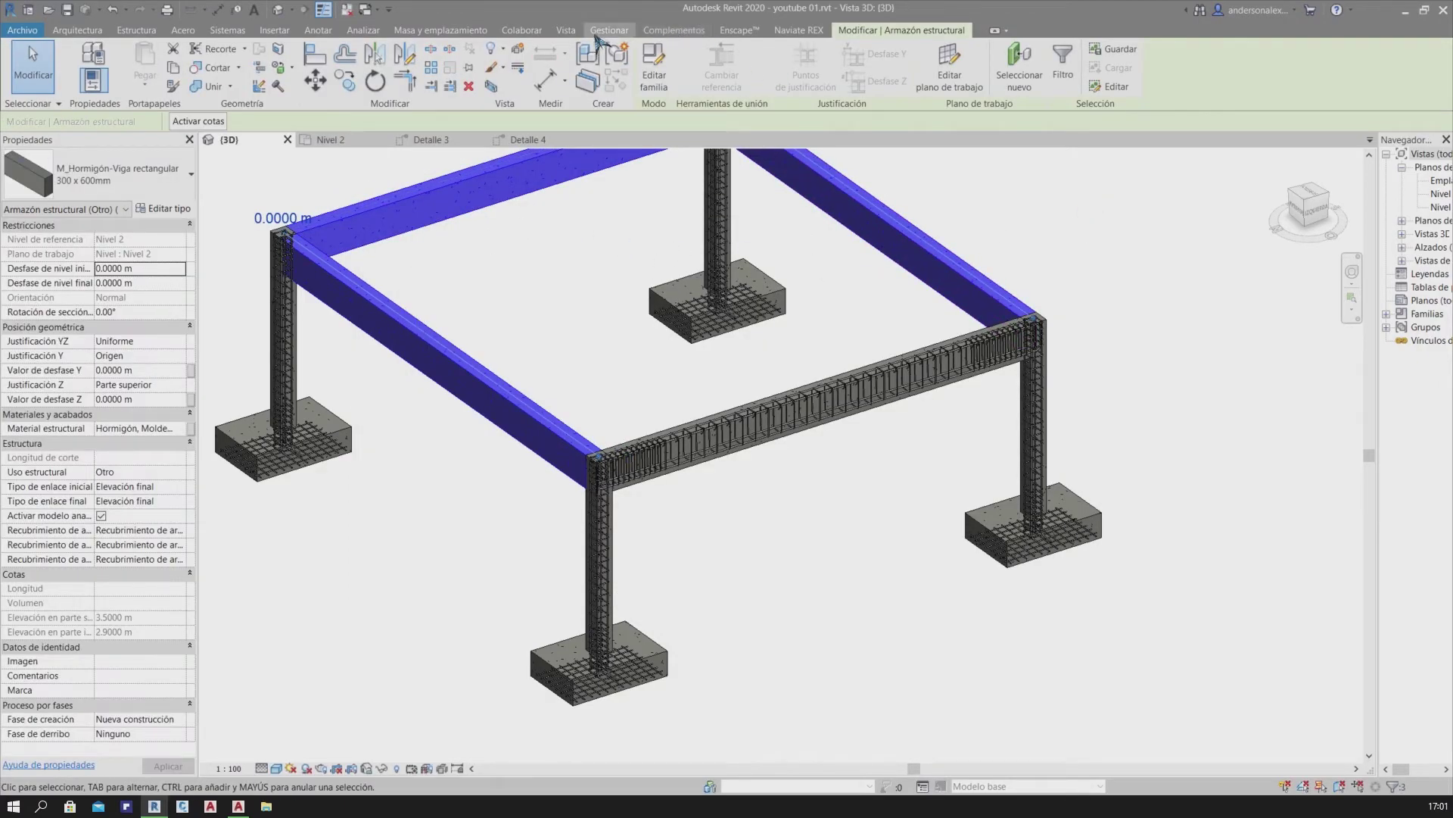
left_click(799, 31)
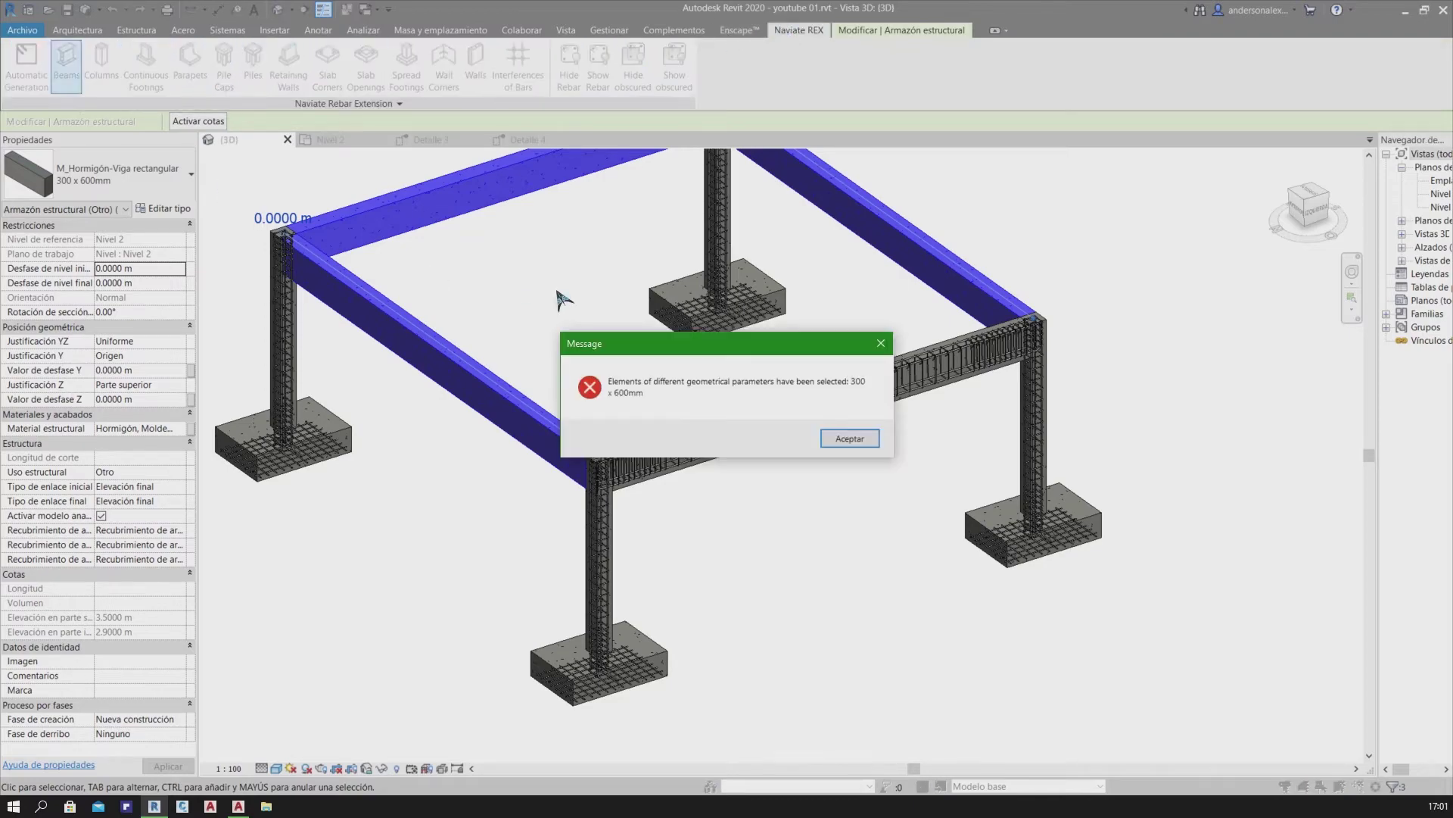
left_click(880, 343)
left_click(609, 318)
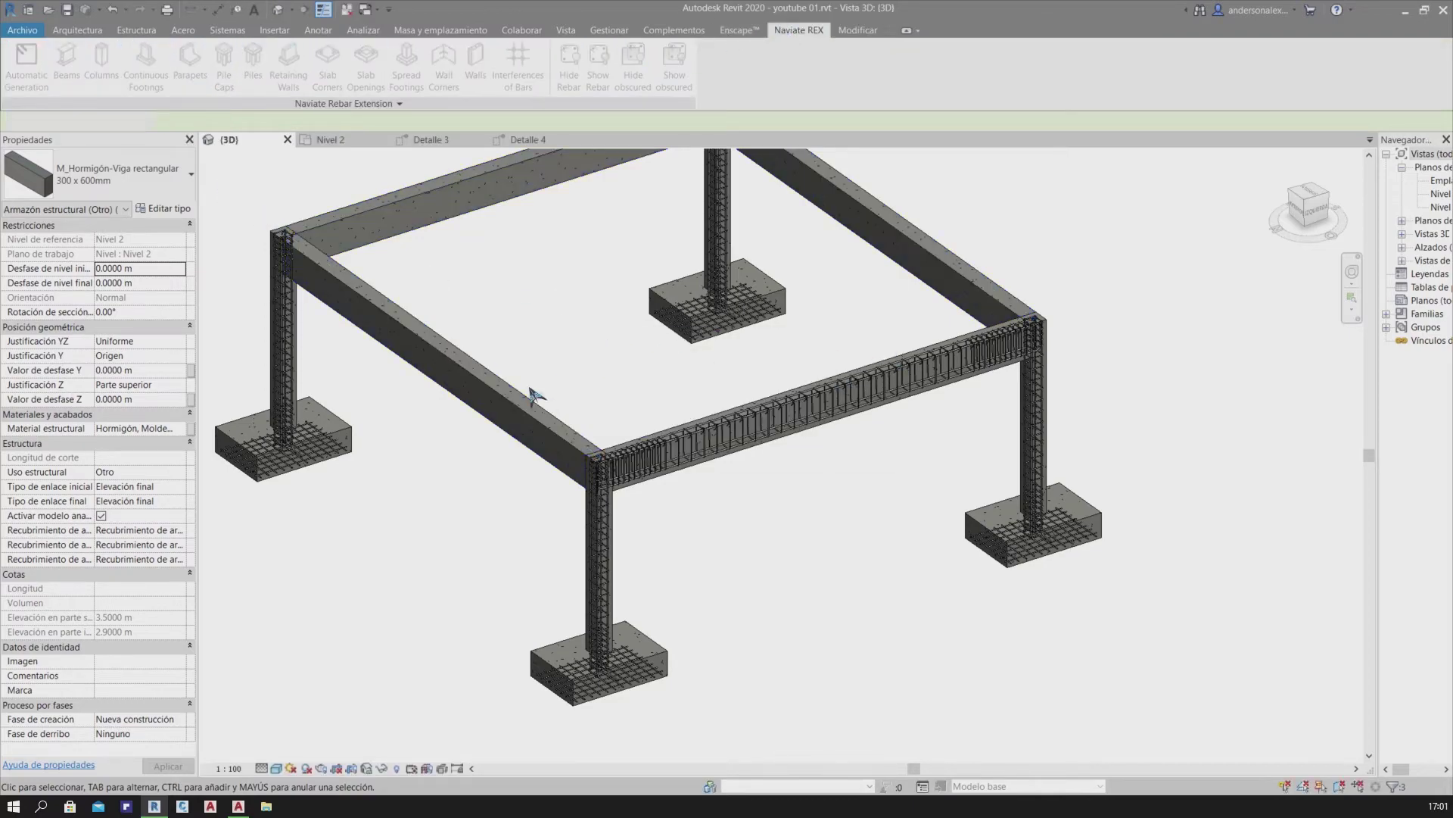
left_click(506, 388)
left_click(930, 266, "ctrl")
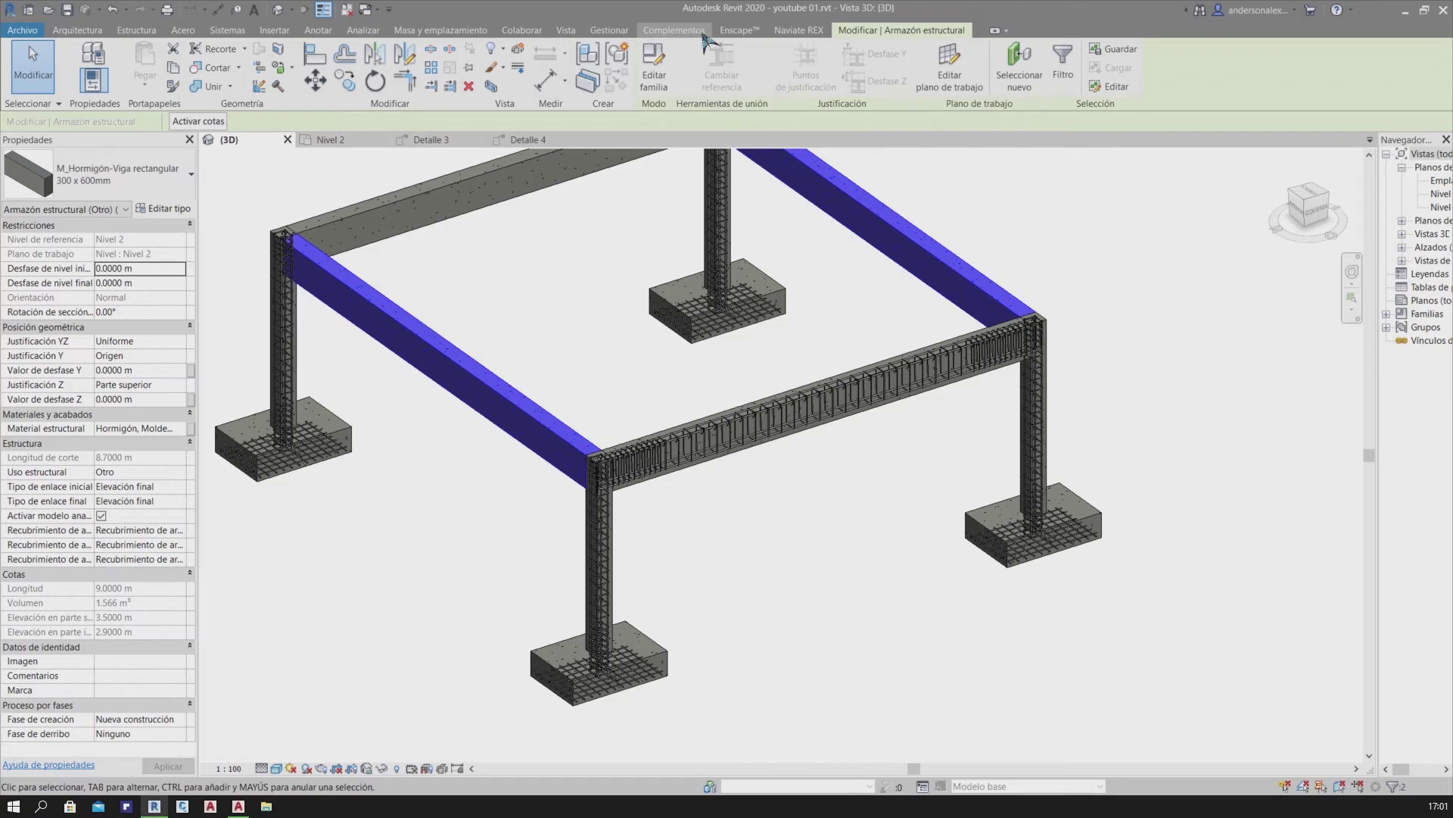
Load Reinforcement of beams.rxd for both side beams and accept adapting it to their geometry
left_click(798, 30)
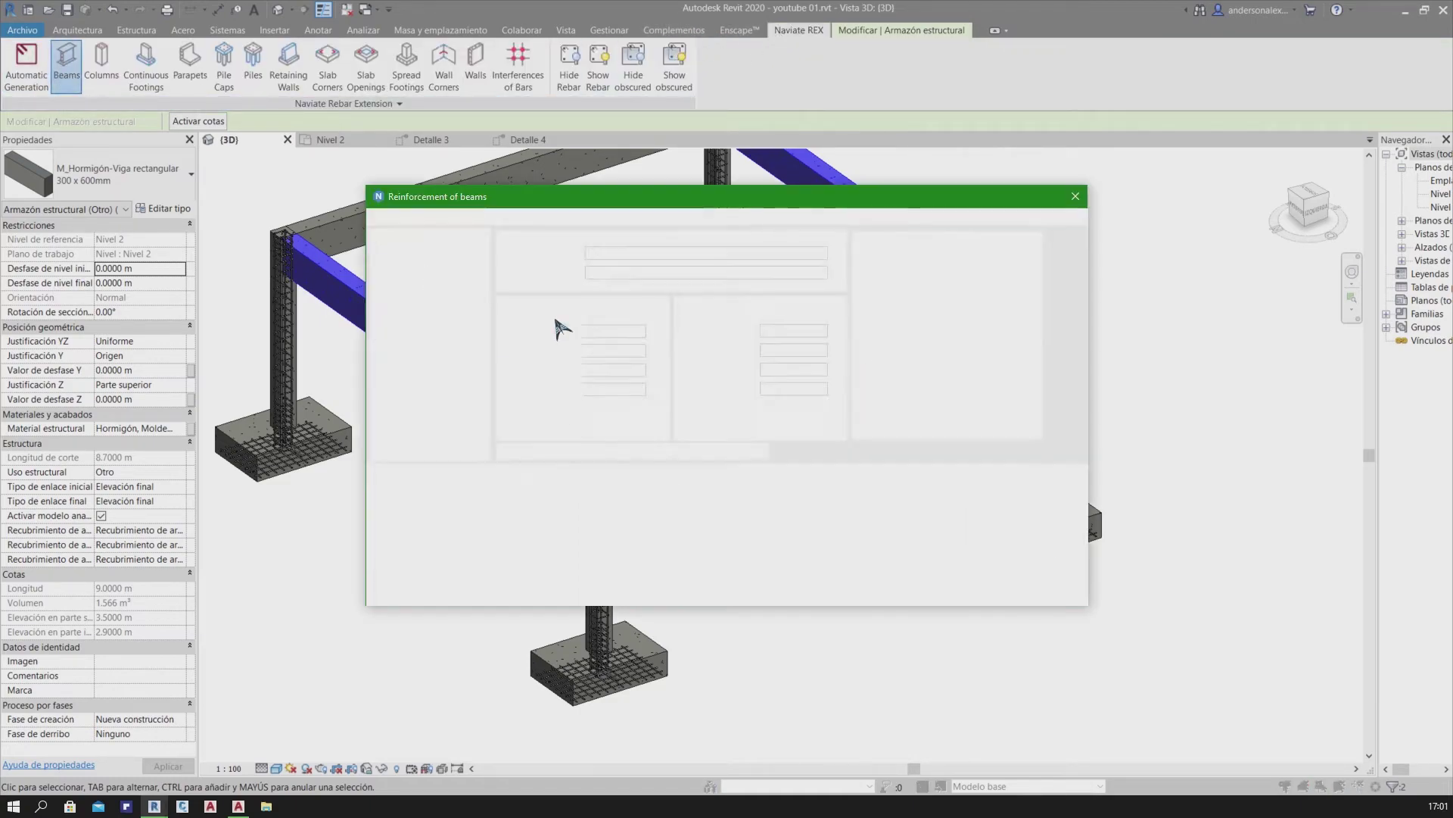
left_click(384, 218)
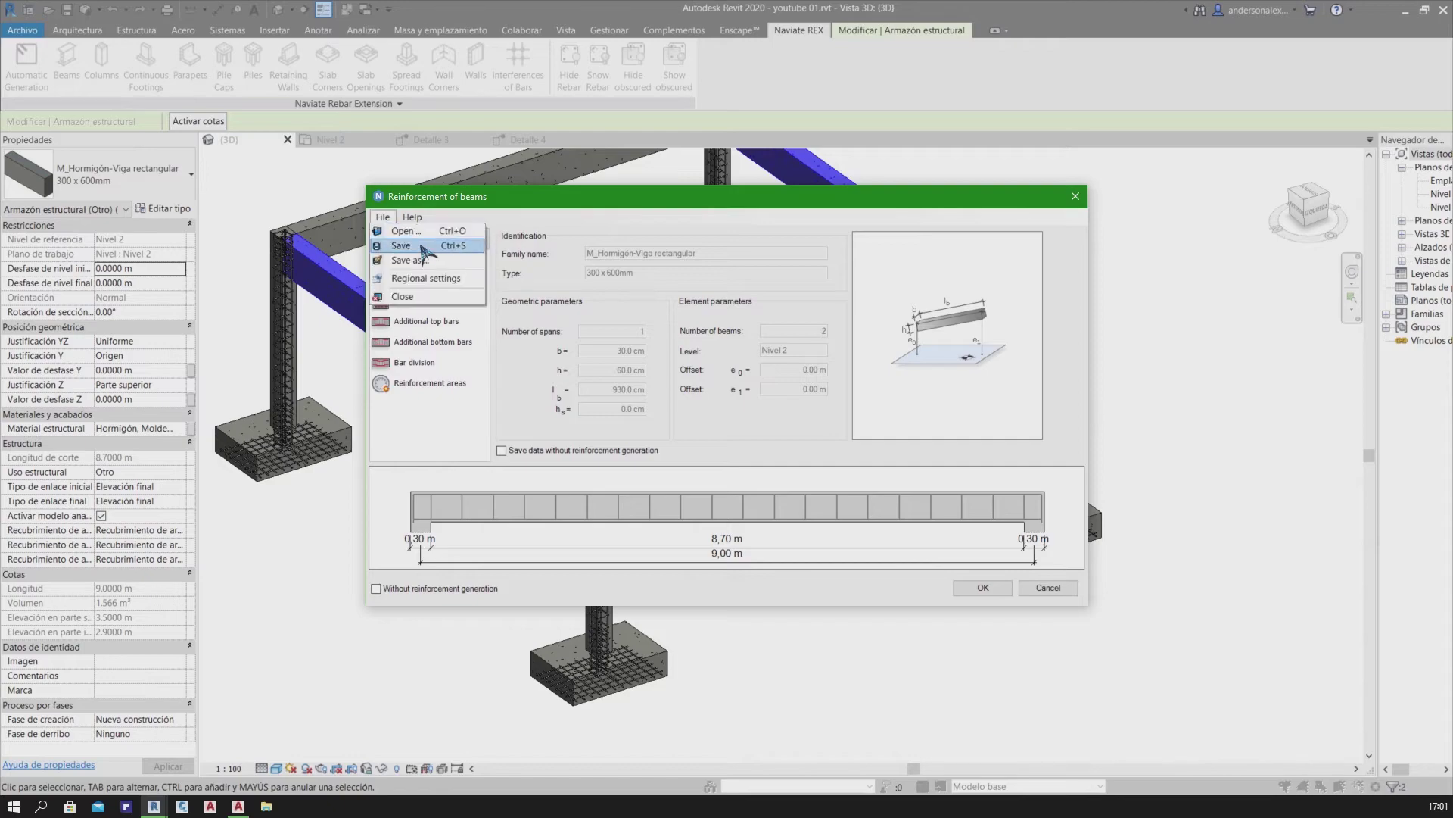
left_click(421, 237)
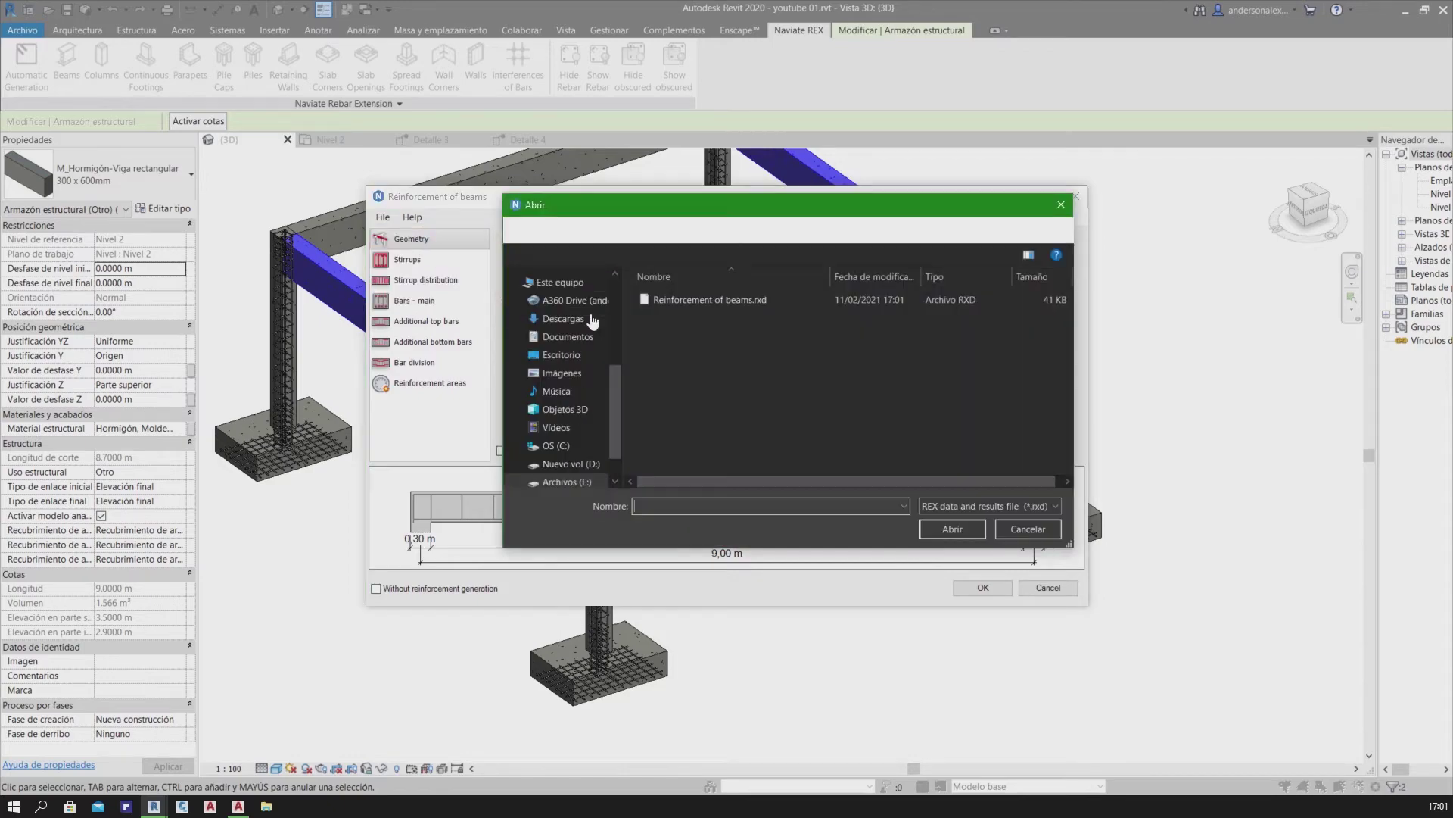
left_click(730, 301)
left_click(946, 530)
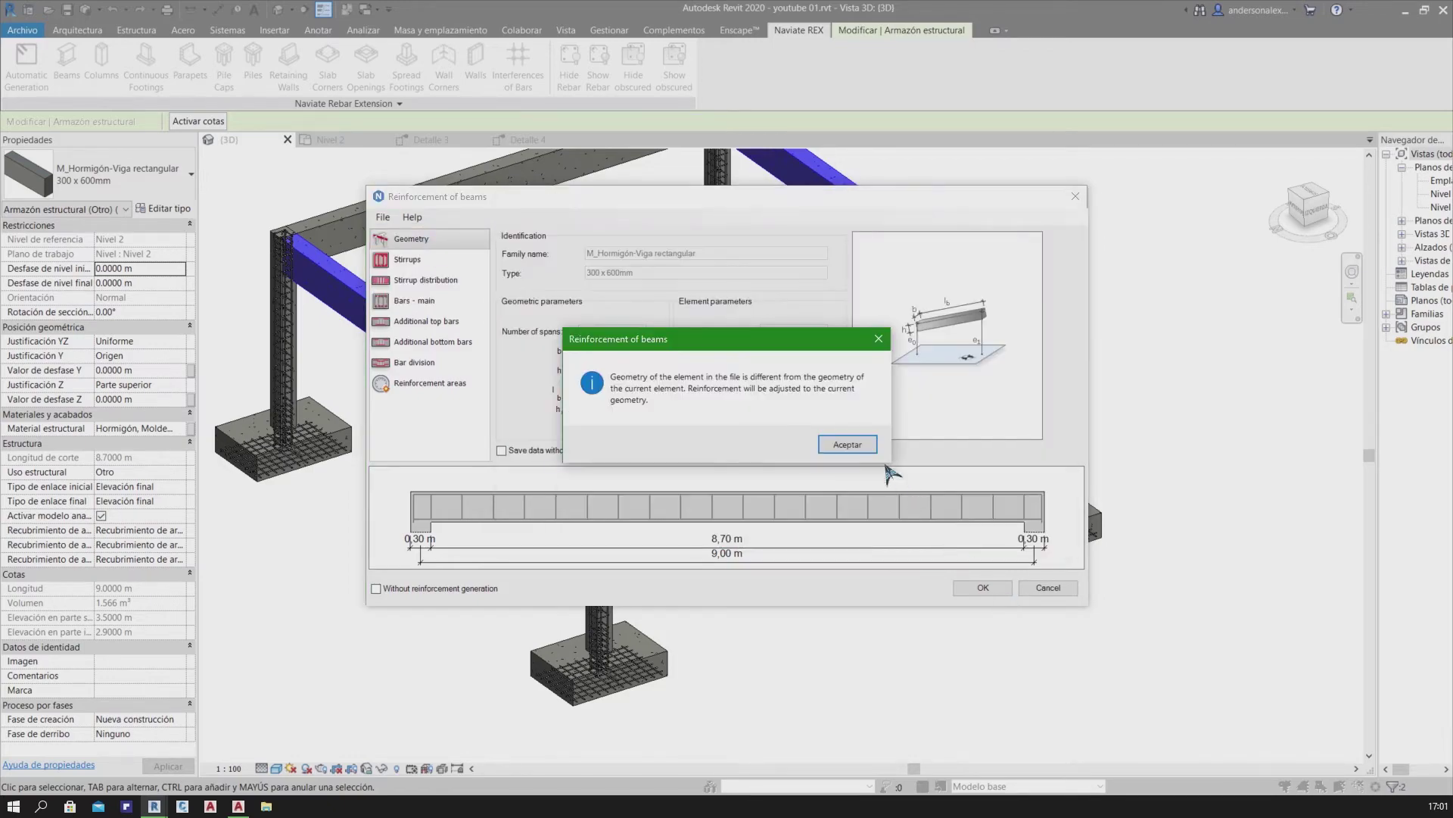
left_click(854, 447)
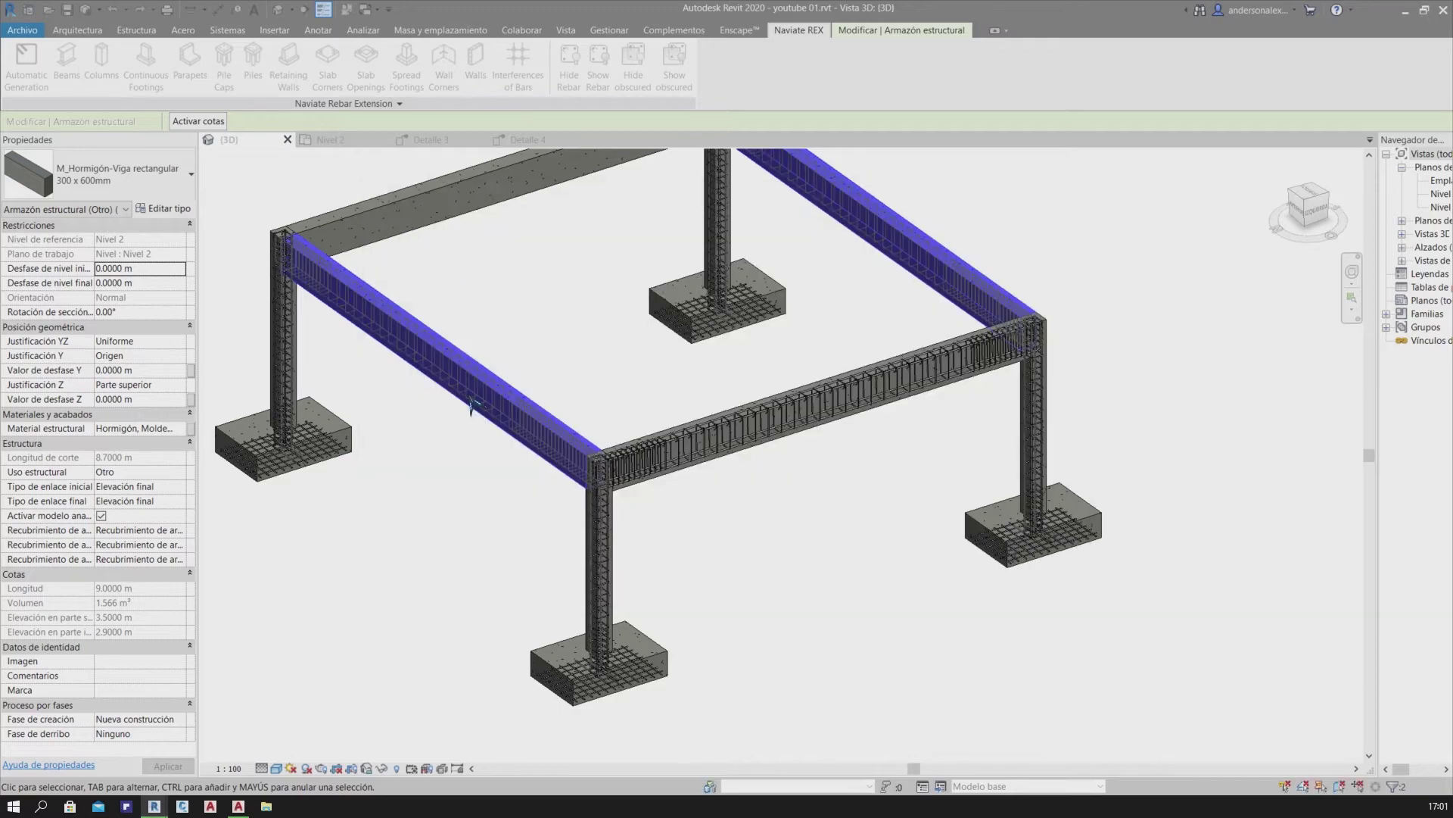
Select the bare left beam and generate its stirrups from Reinforcement of beams.rxd
mouse_move(649, 366)
middle_mouse_down("shift")
mouse_move(544, 542)
mouse_move(389, 552)
mouse_move(649, 607)
mouse_move(413, 412)
middle_mouse_up("shift")
left_click(430, 401)
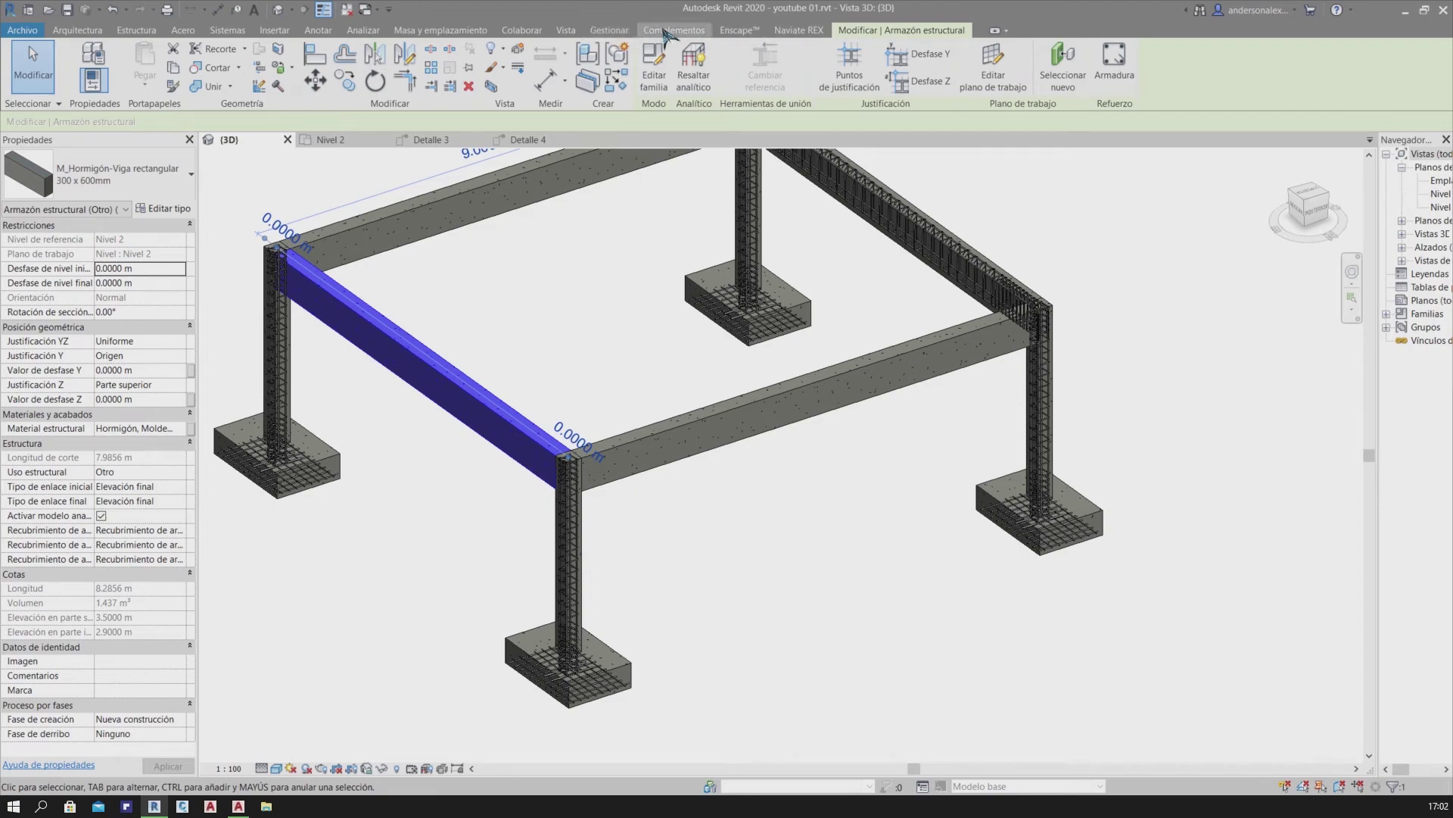
left_click(798, 31)
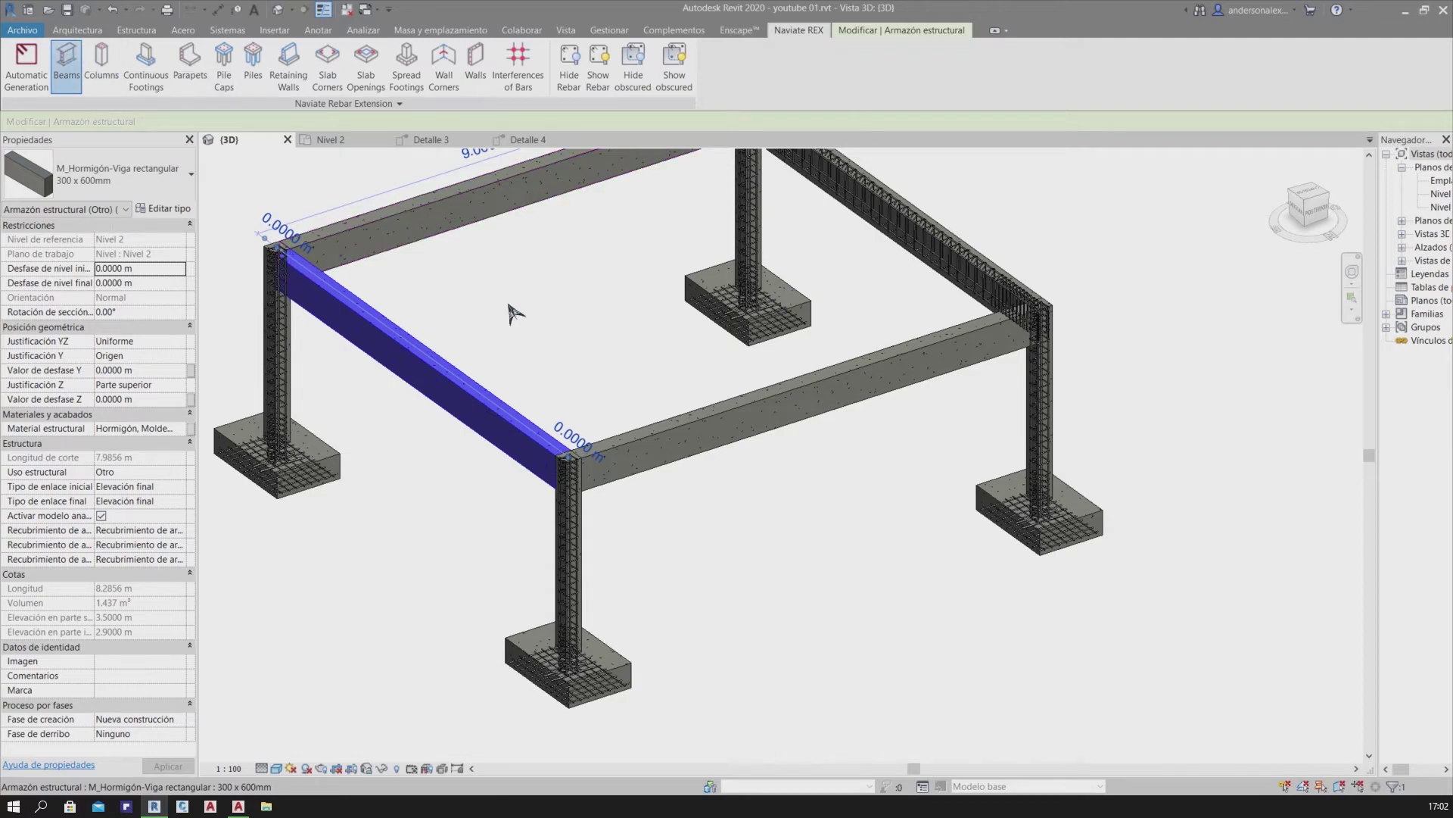
left_click(383, 218)
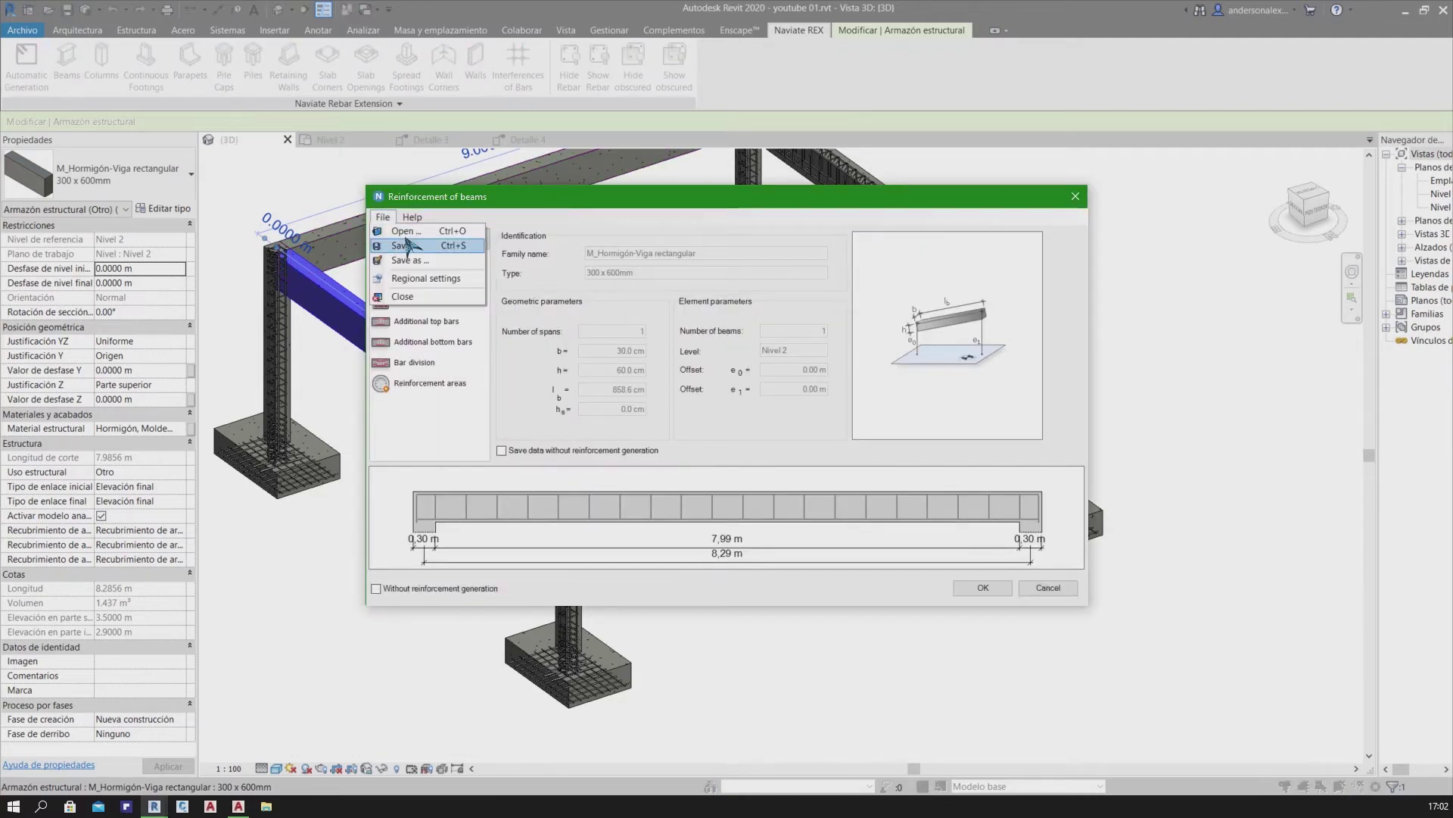
left_click(420, 231)
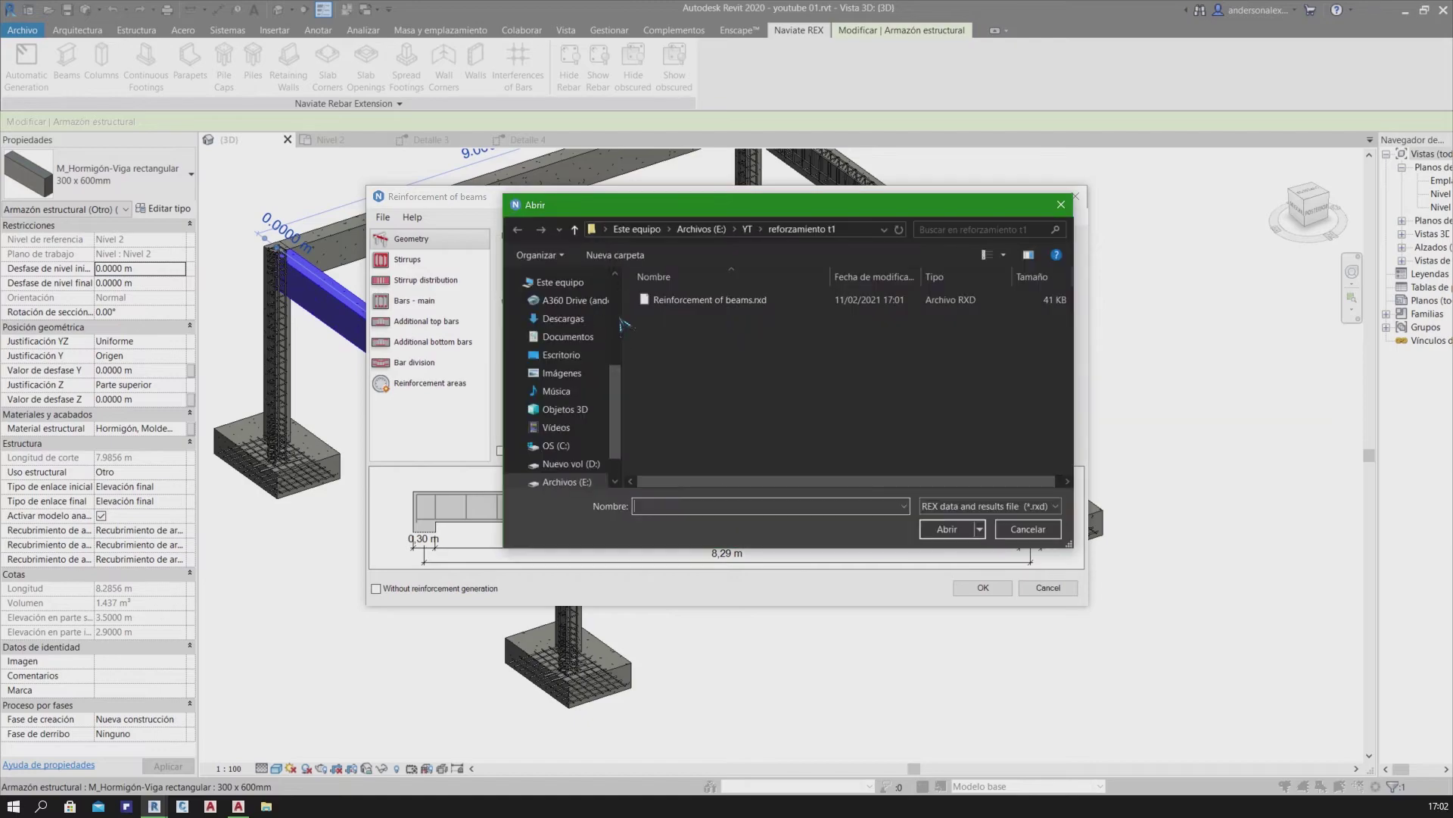
left_click(947, 529)
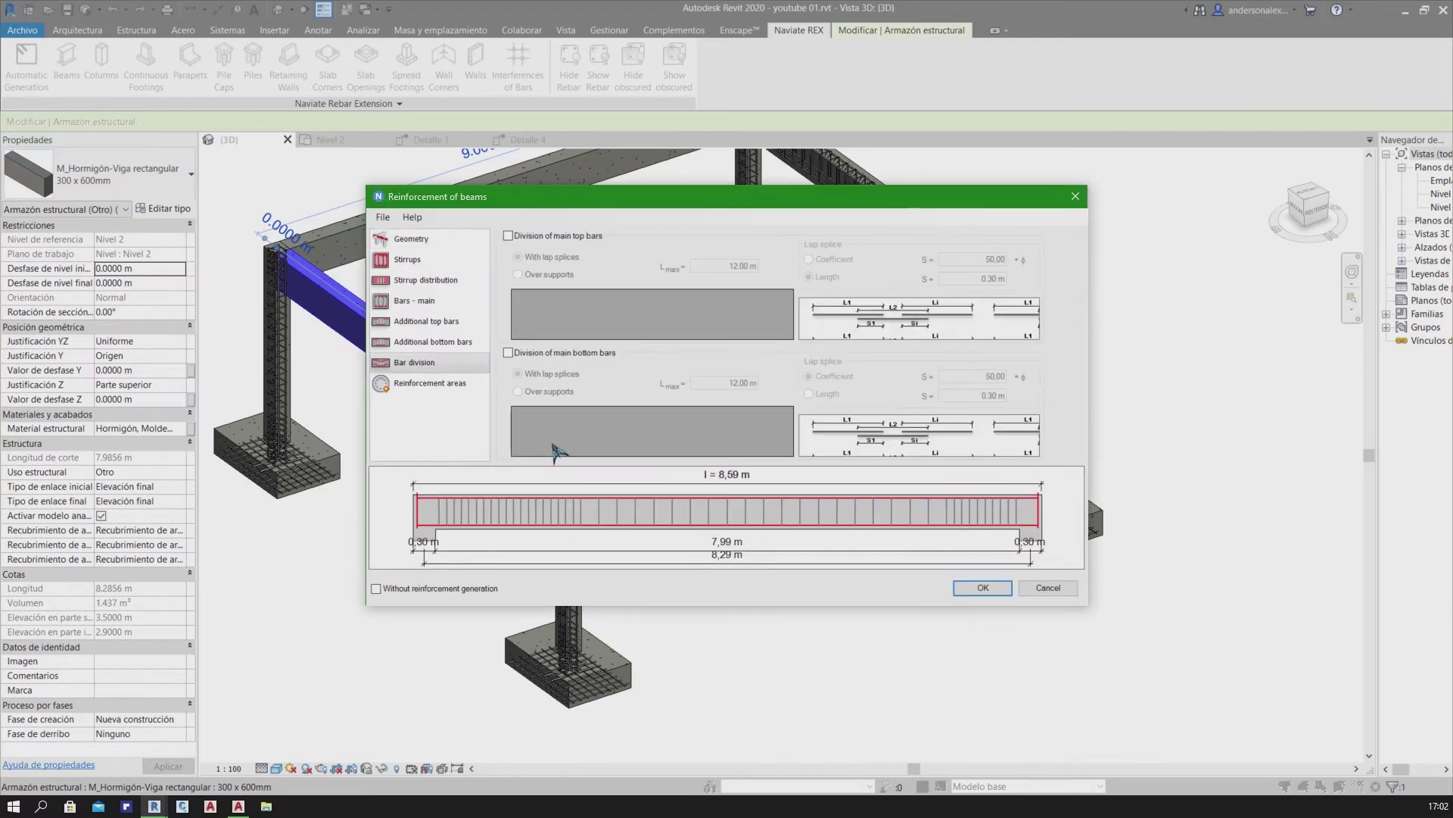
left_click(984, 588)
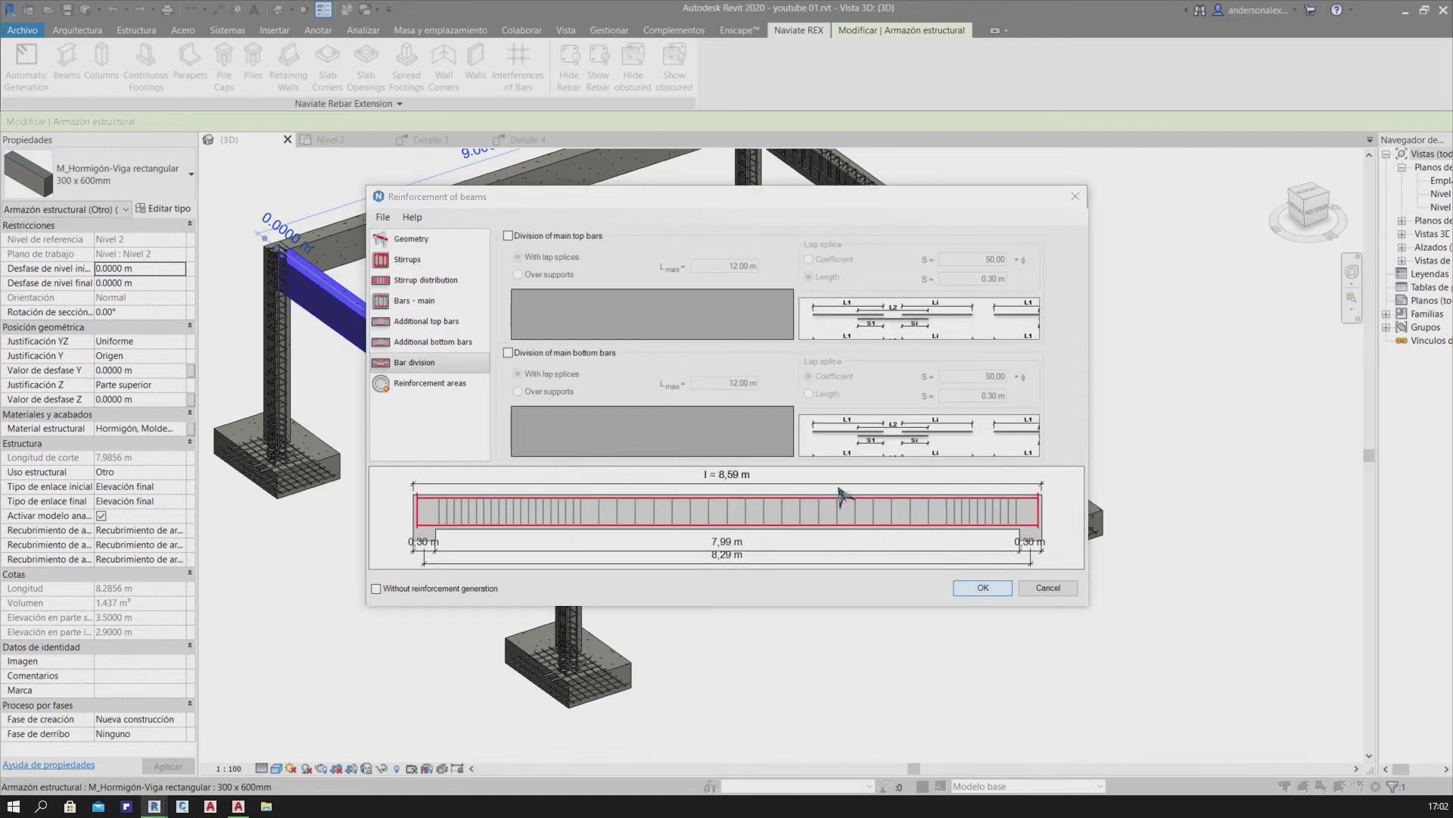
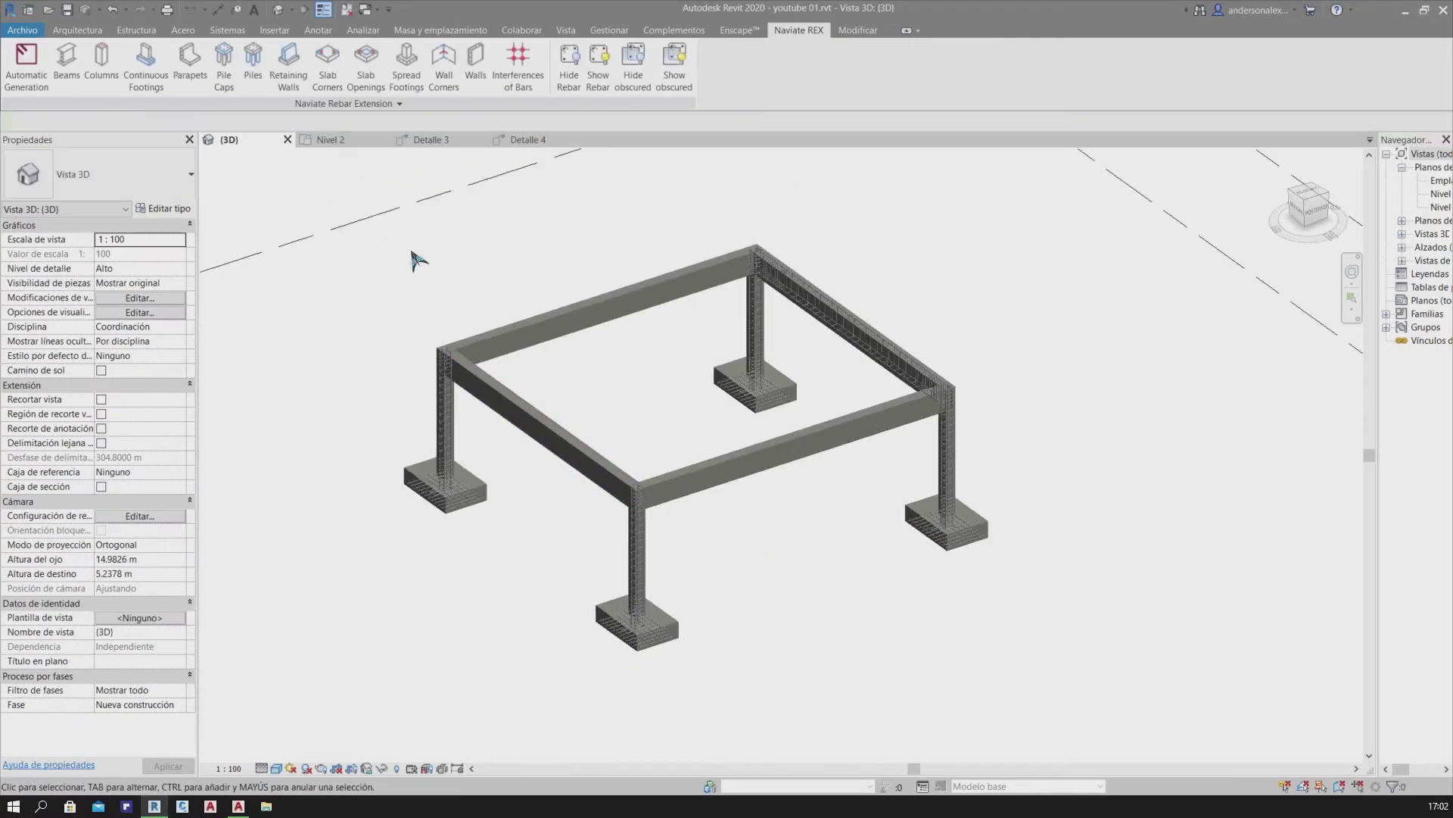
Window-select the whole frame and filter the selection down to its 60 structural rebar elements
left_click_drag(386, 234, 1032, 606)
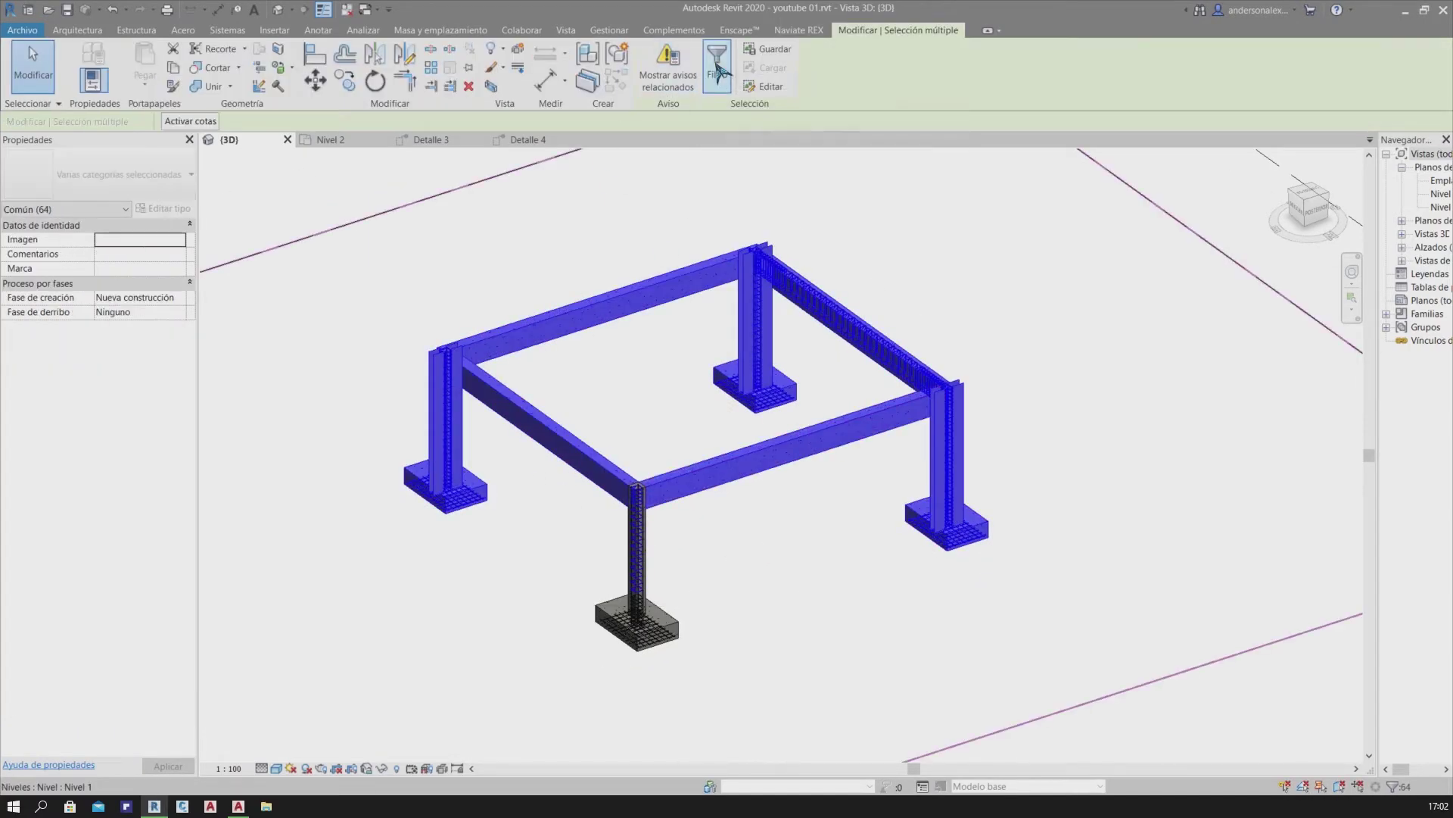
left_click(718, 68)
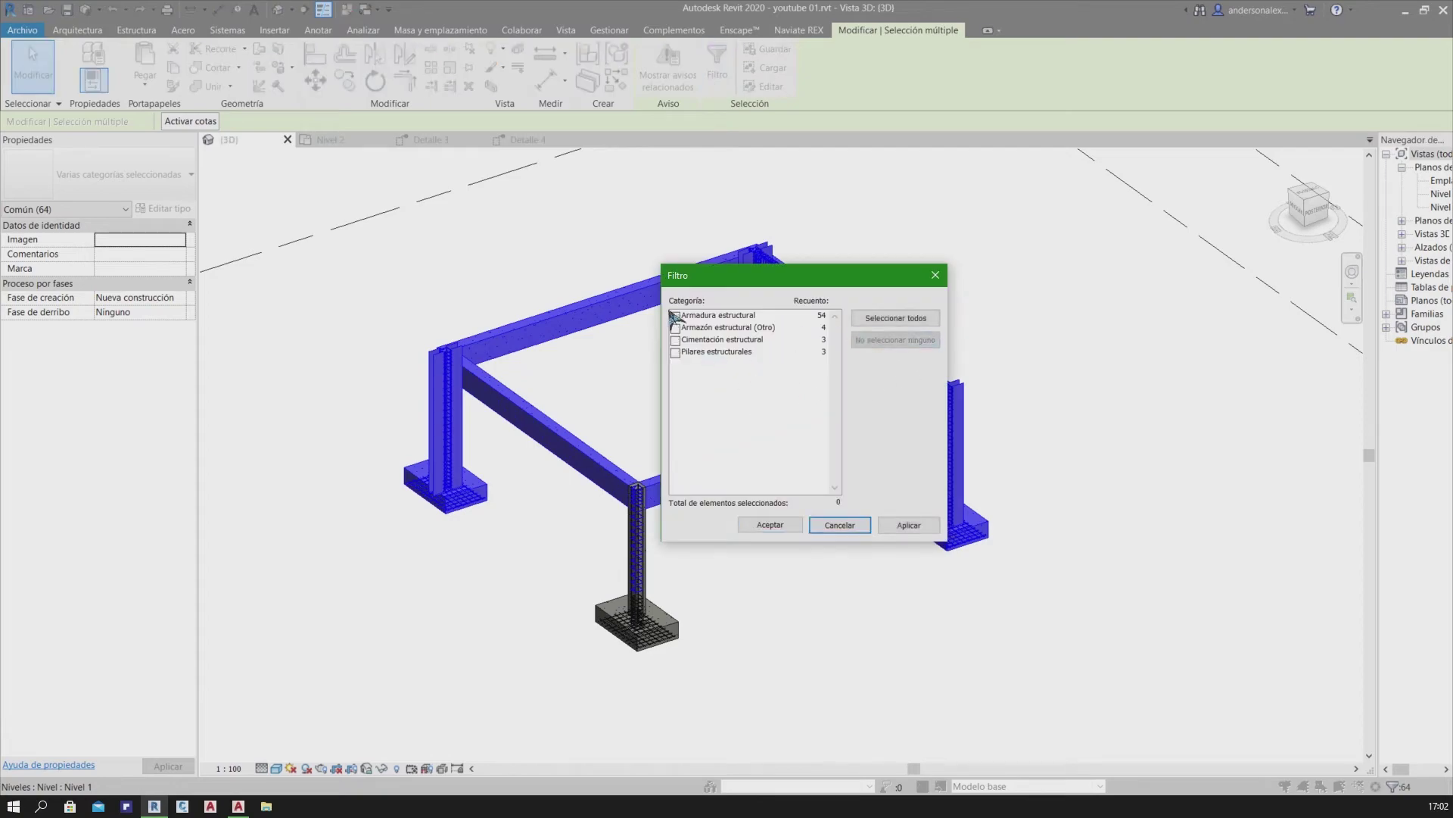
left_click(770, 525)
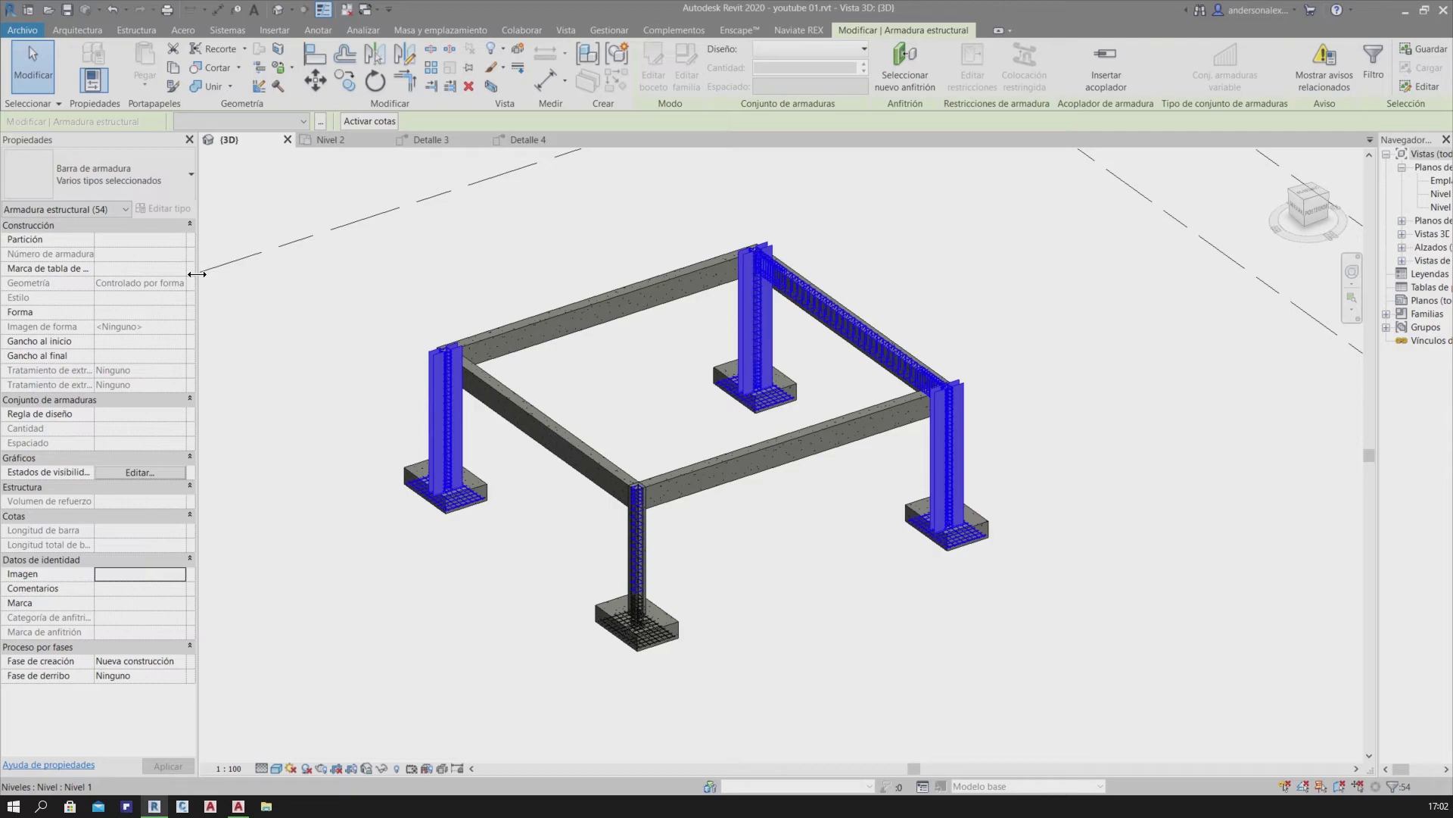
left_click(388, 445)
scroll(384, 428, "down", 1)
left_click_drag(307, 212, 908, 700)
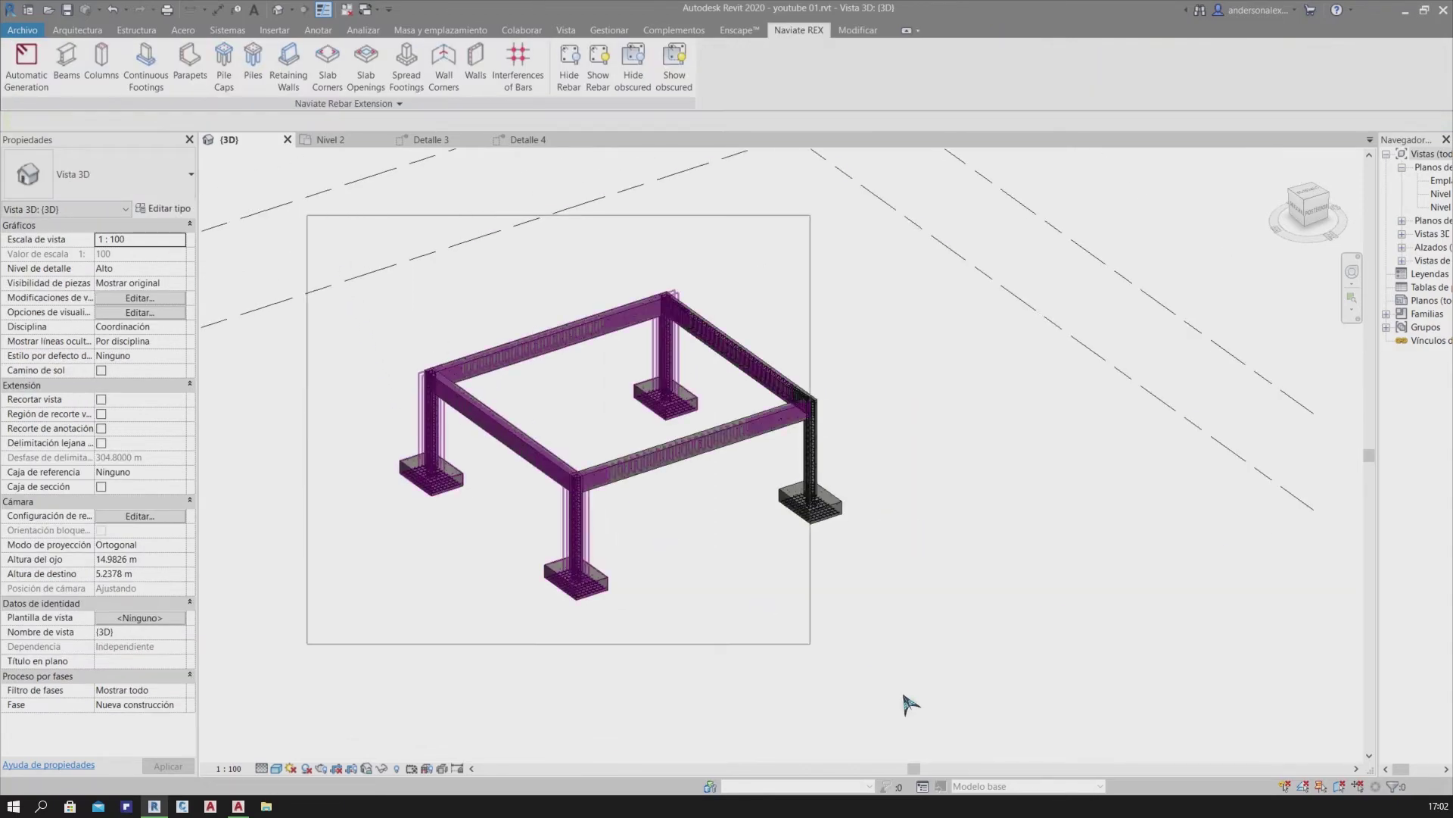
left_click(725, 76)
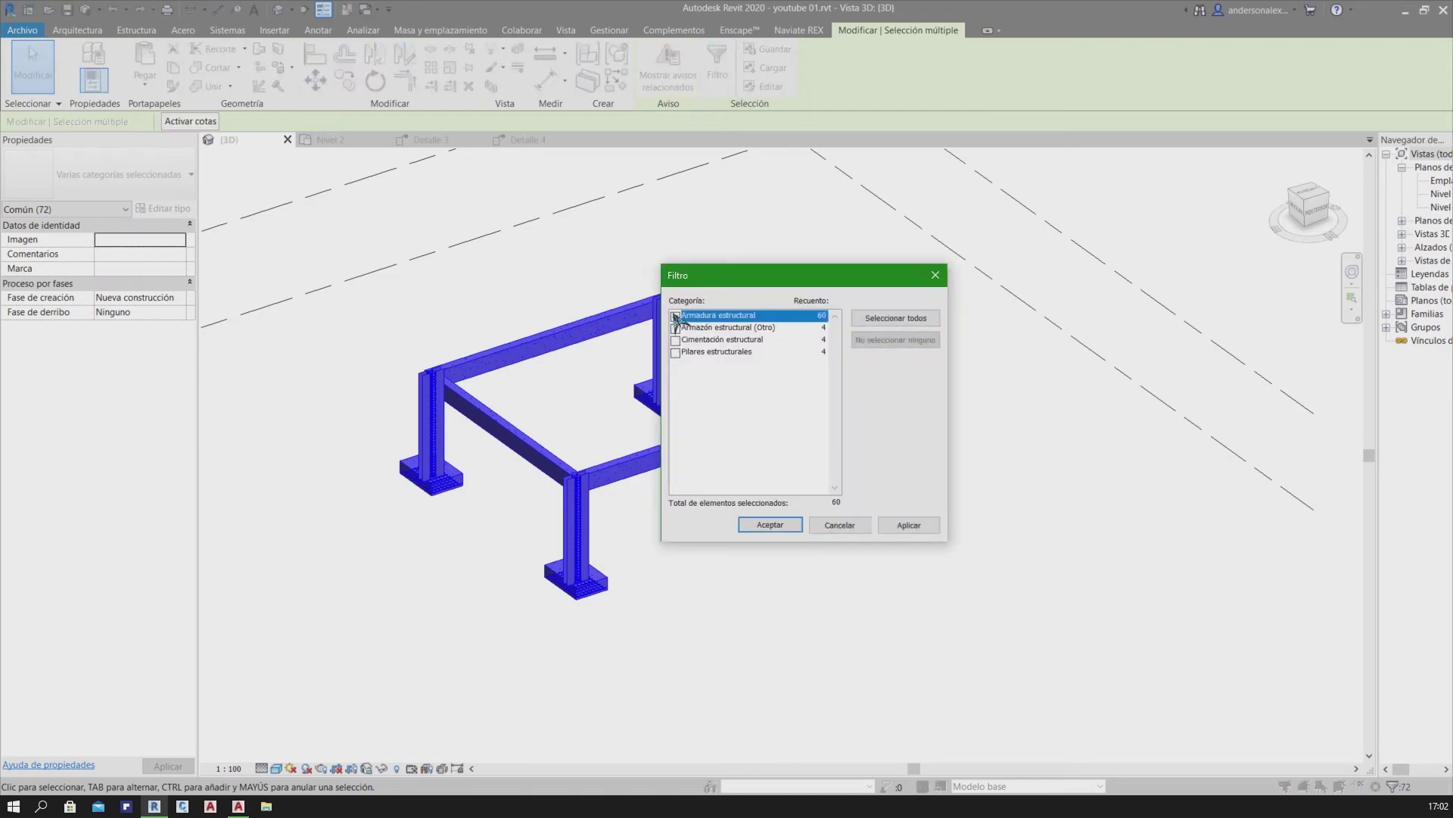
left_click(769, 525)
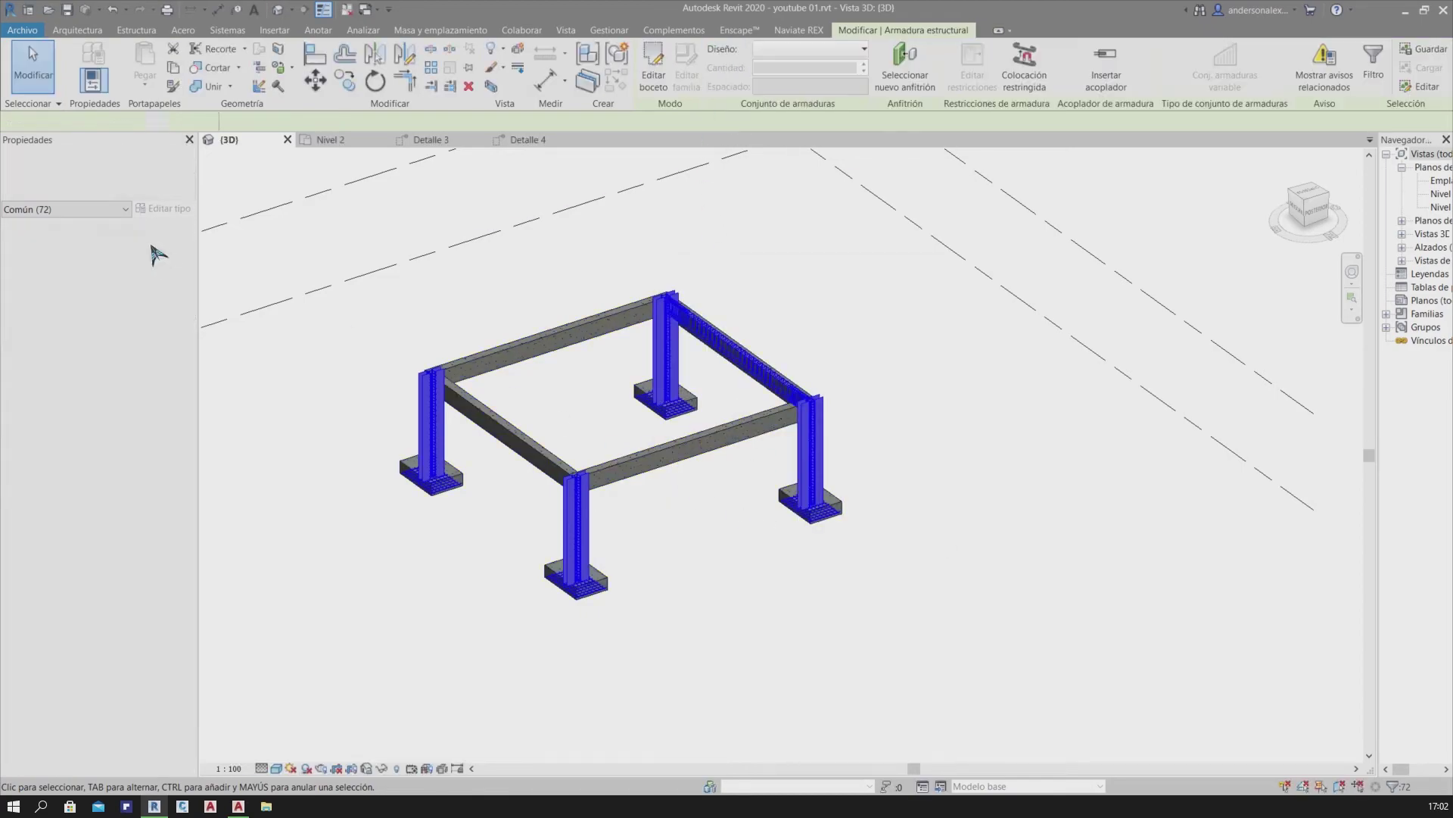
Set the rebar visibility state to show unobscured in the 3D view
left_click(140, 472)
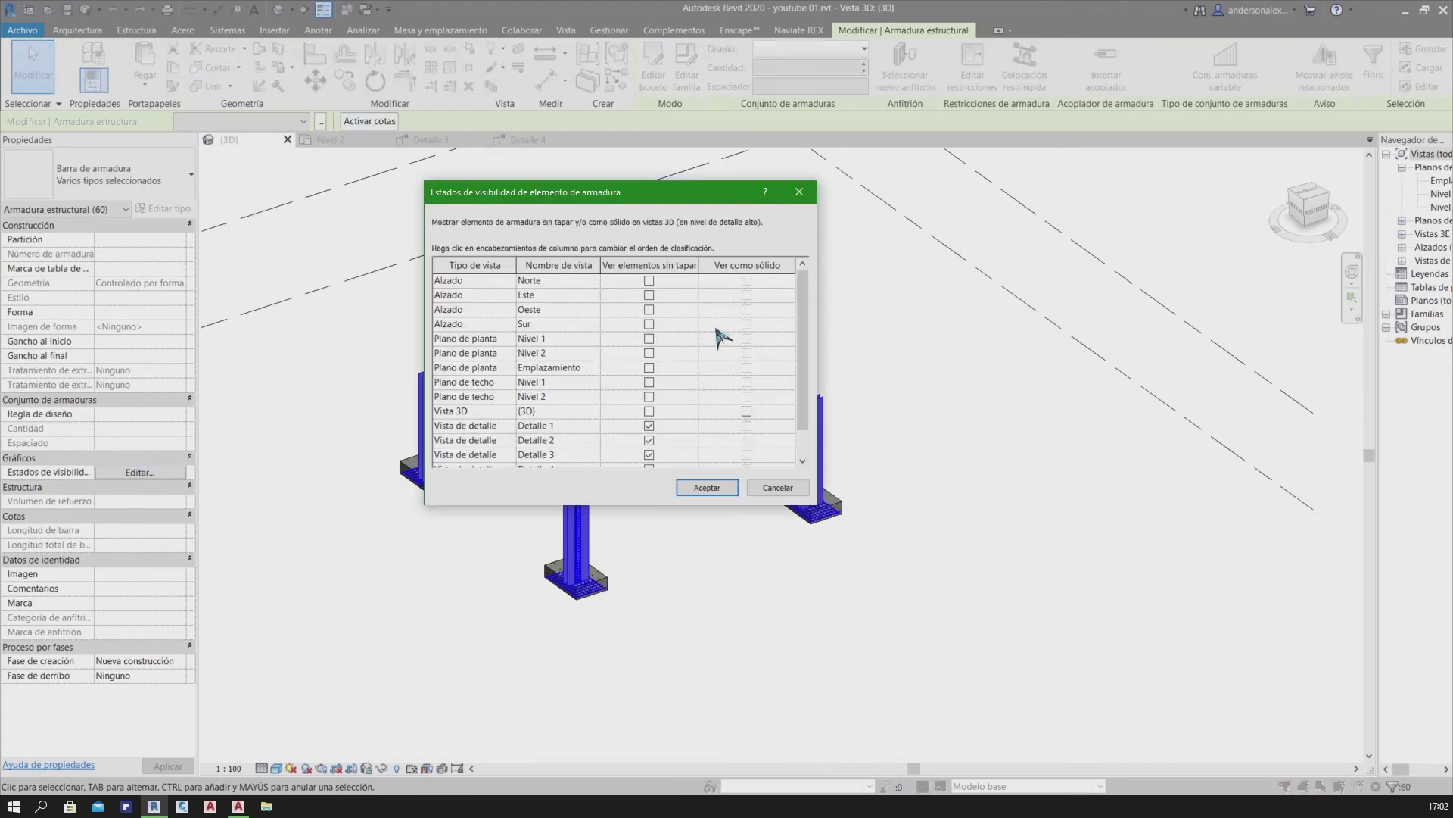
left_click(649, 382)
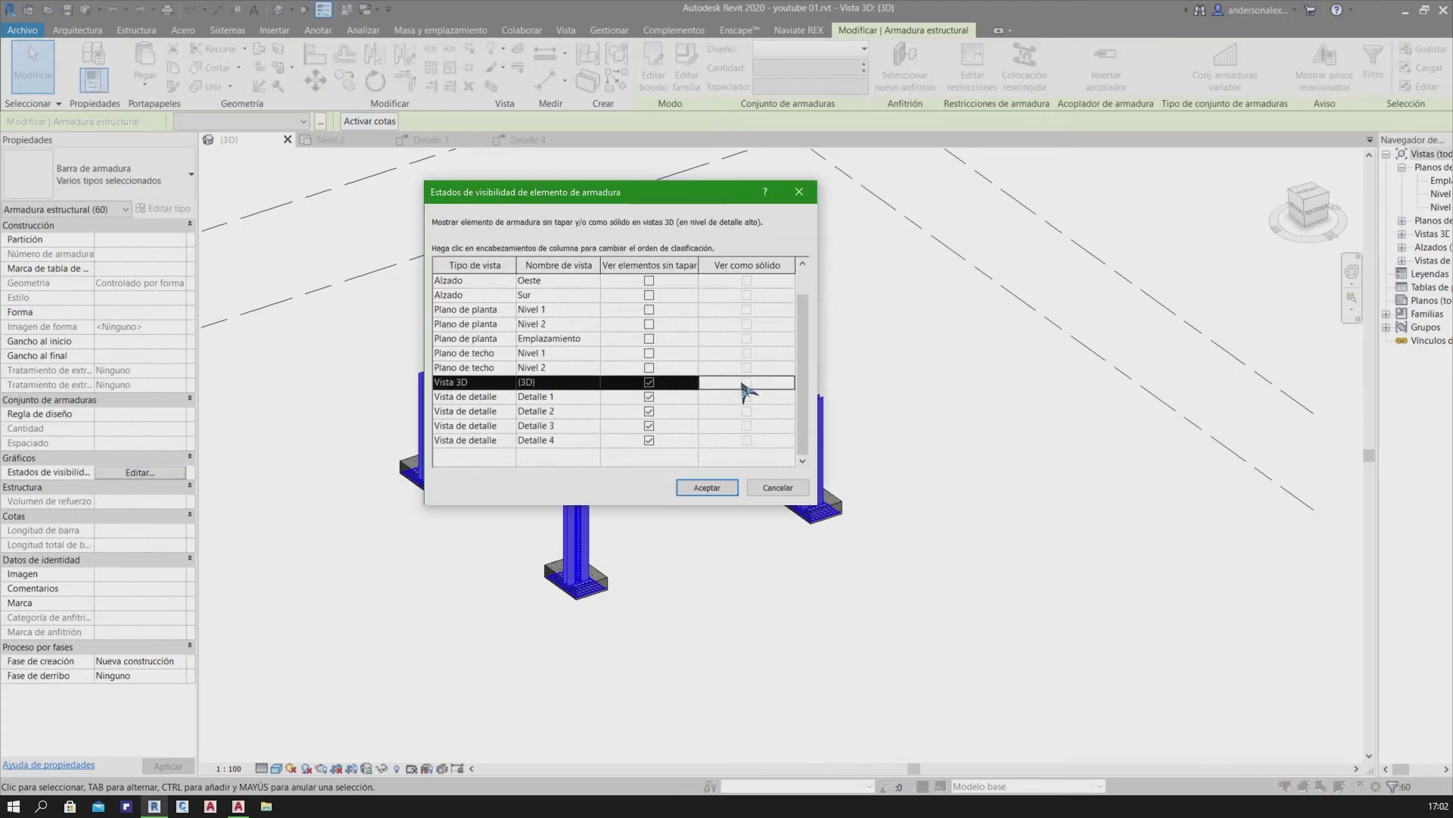
left_click(711, 486)
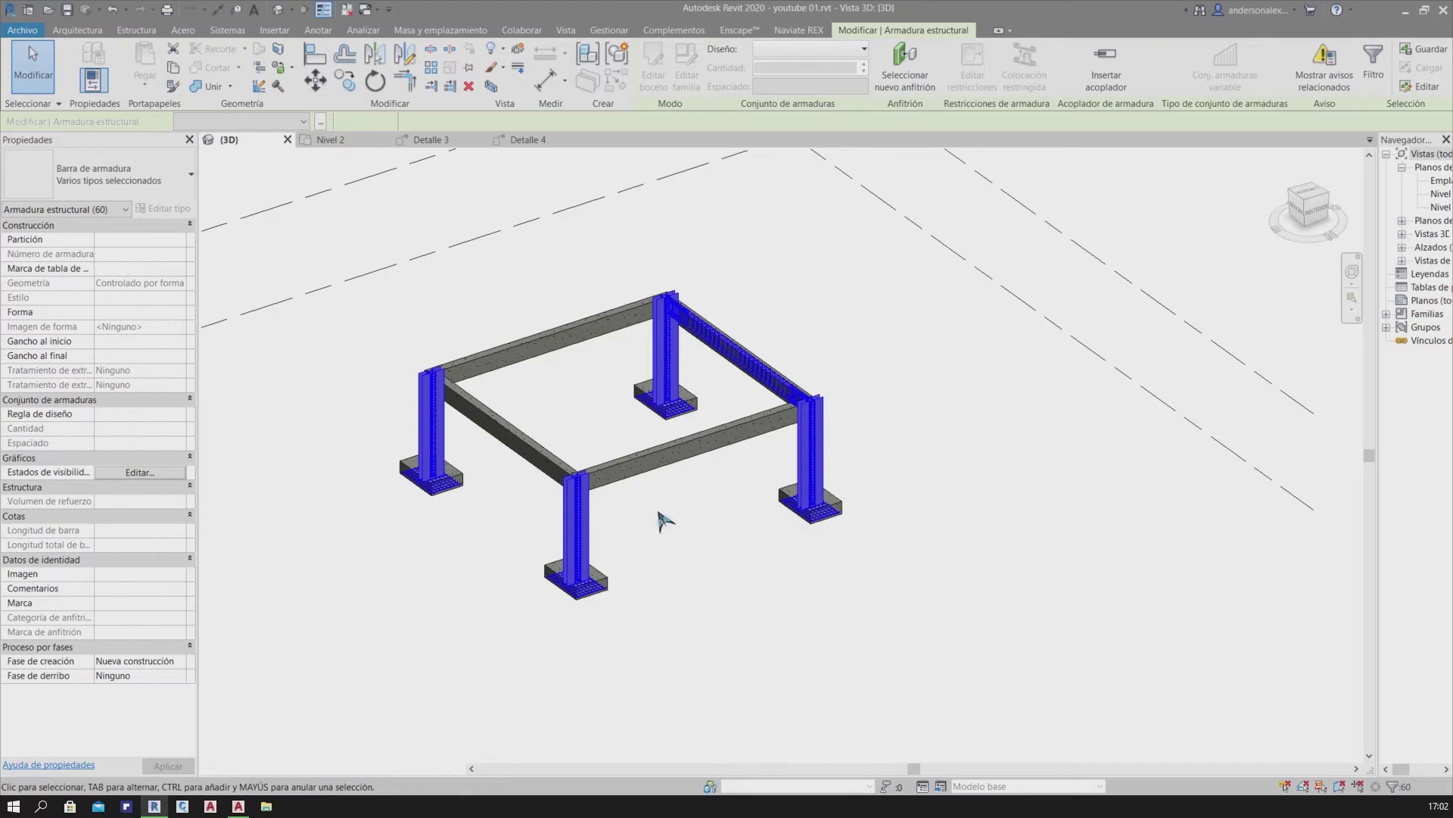
key("Escape")
Zoom to a column footing, window-select it, and deselect the column stirrups
middle_click_drag(565, 499, 454, 545, "shift")
scroll(412, 573, "up", 5)
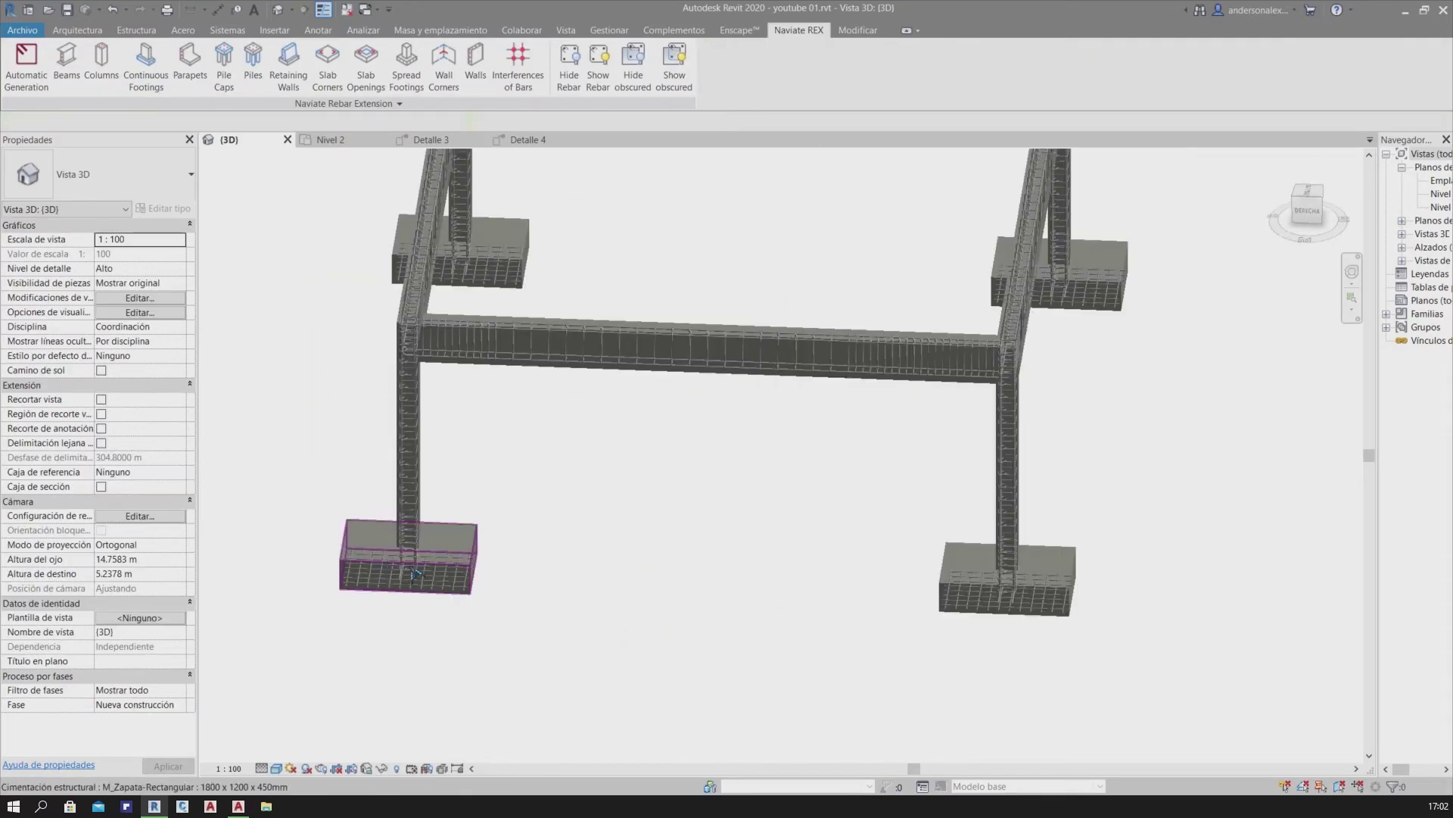
scroll(412, 573, "up", 3)
scroll(578, 546, "up", 2)
scroll(578, 546, "up", 3)
scroll(596, 499, "up", 2)
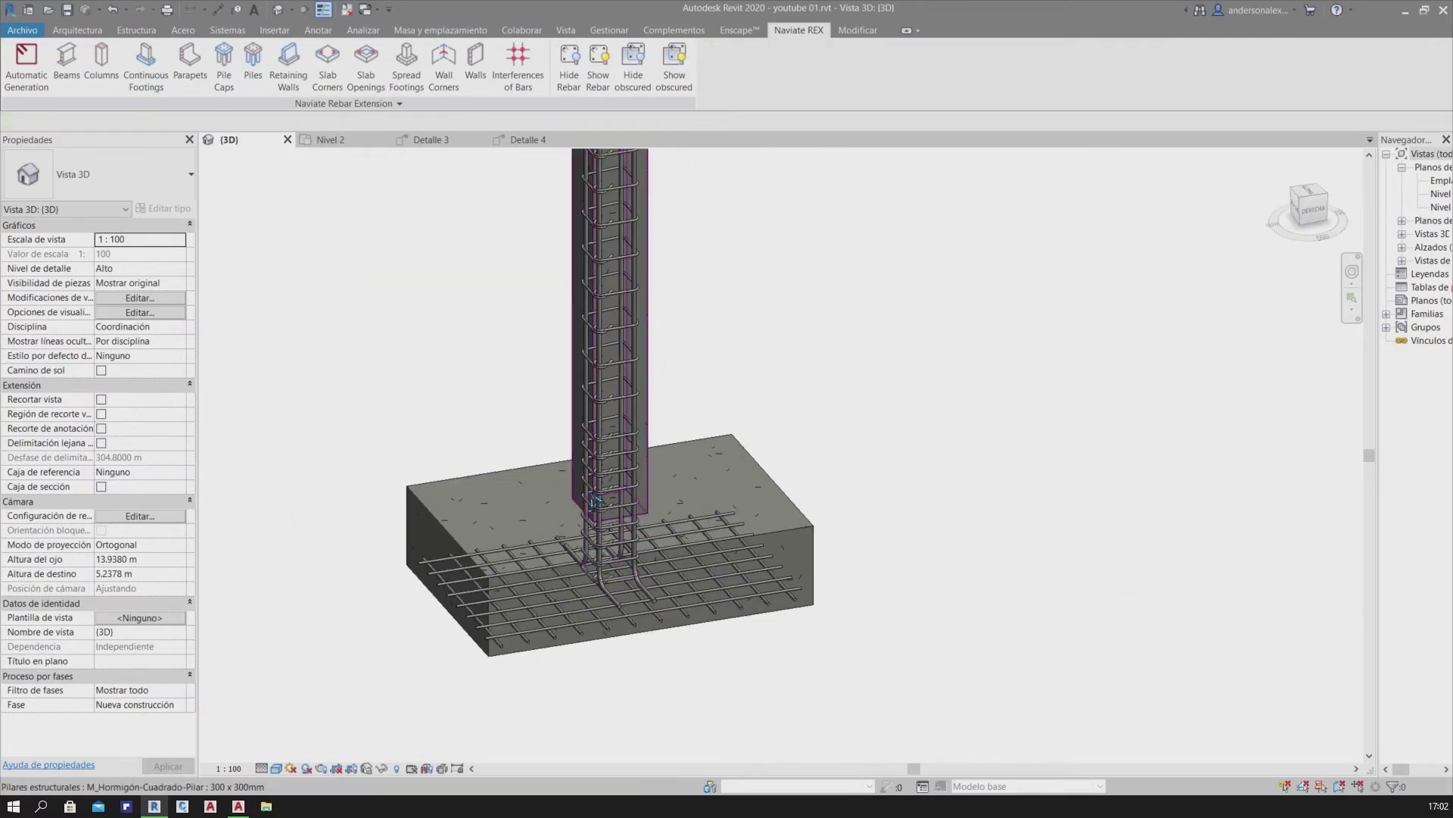
scroll(596, 500, "down", 2)
scroll(561, 540, "down", 2)
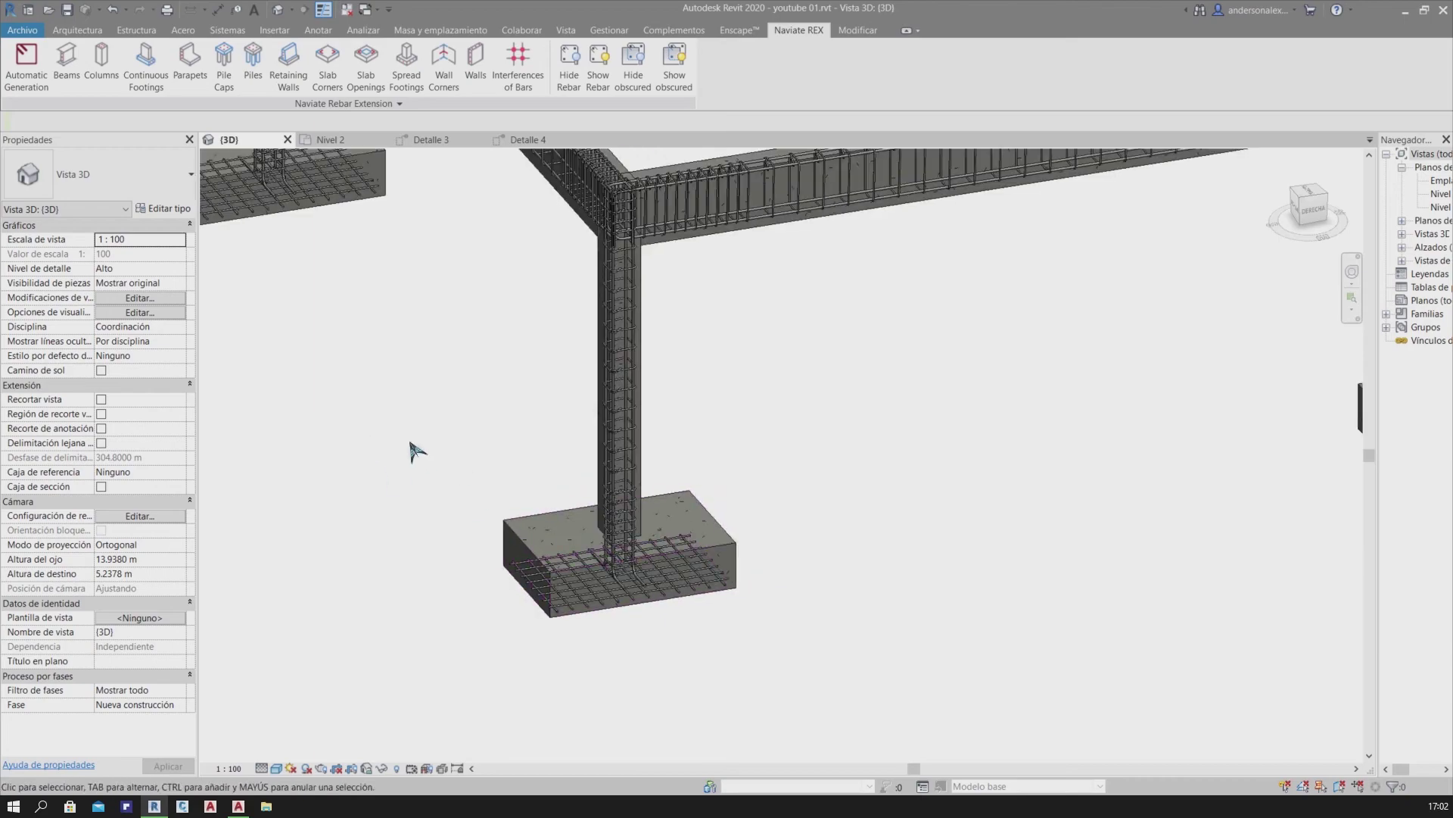
left_click_drag(401, 467, 941, 732)
scroll(651, 543, "up", 3)
scroll(651, 544, "up", 1)
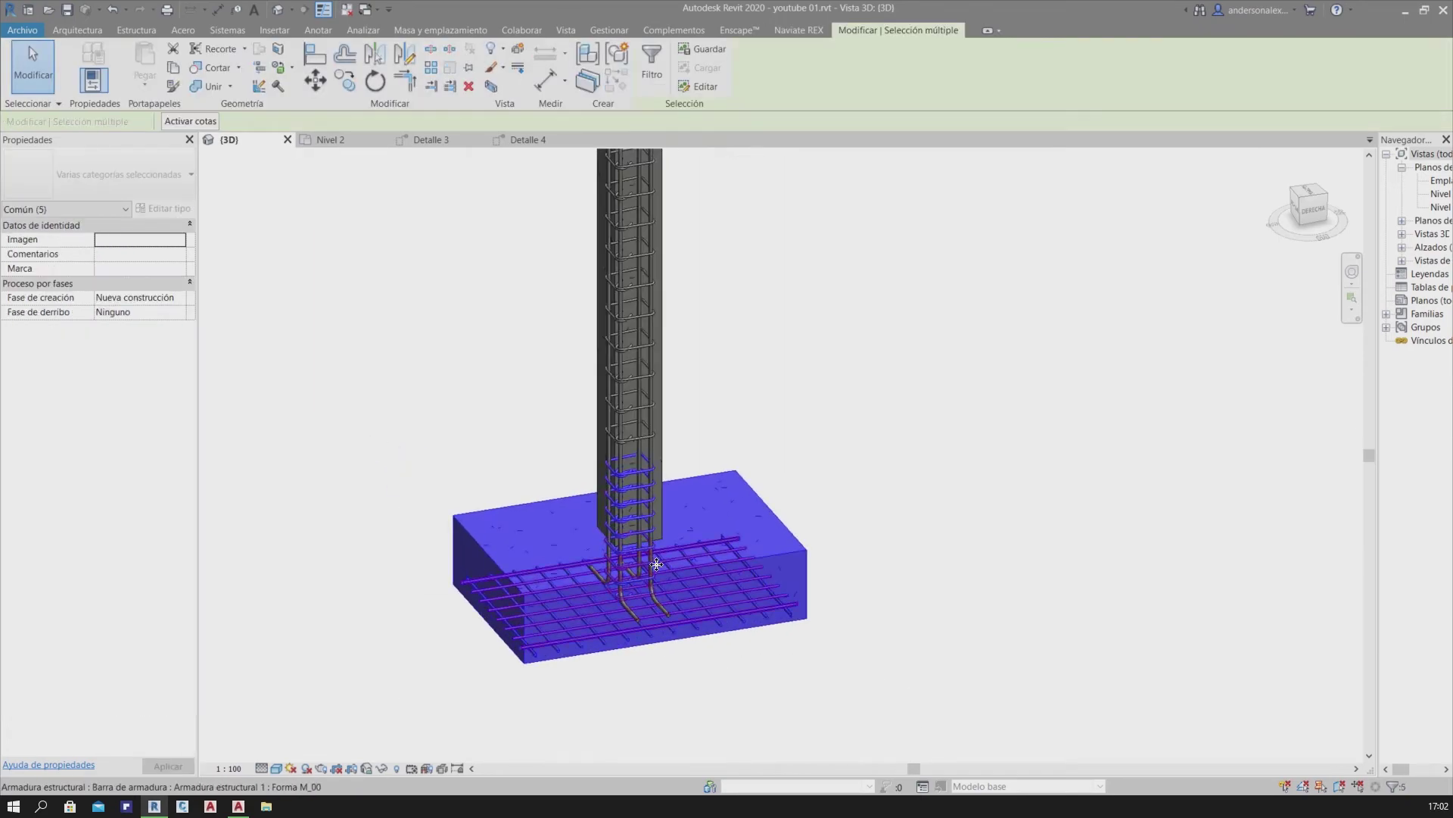
left_click(640, 552, "shift")
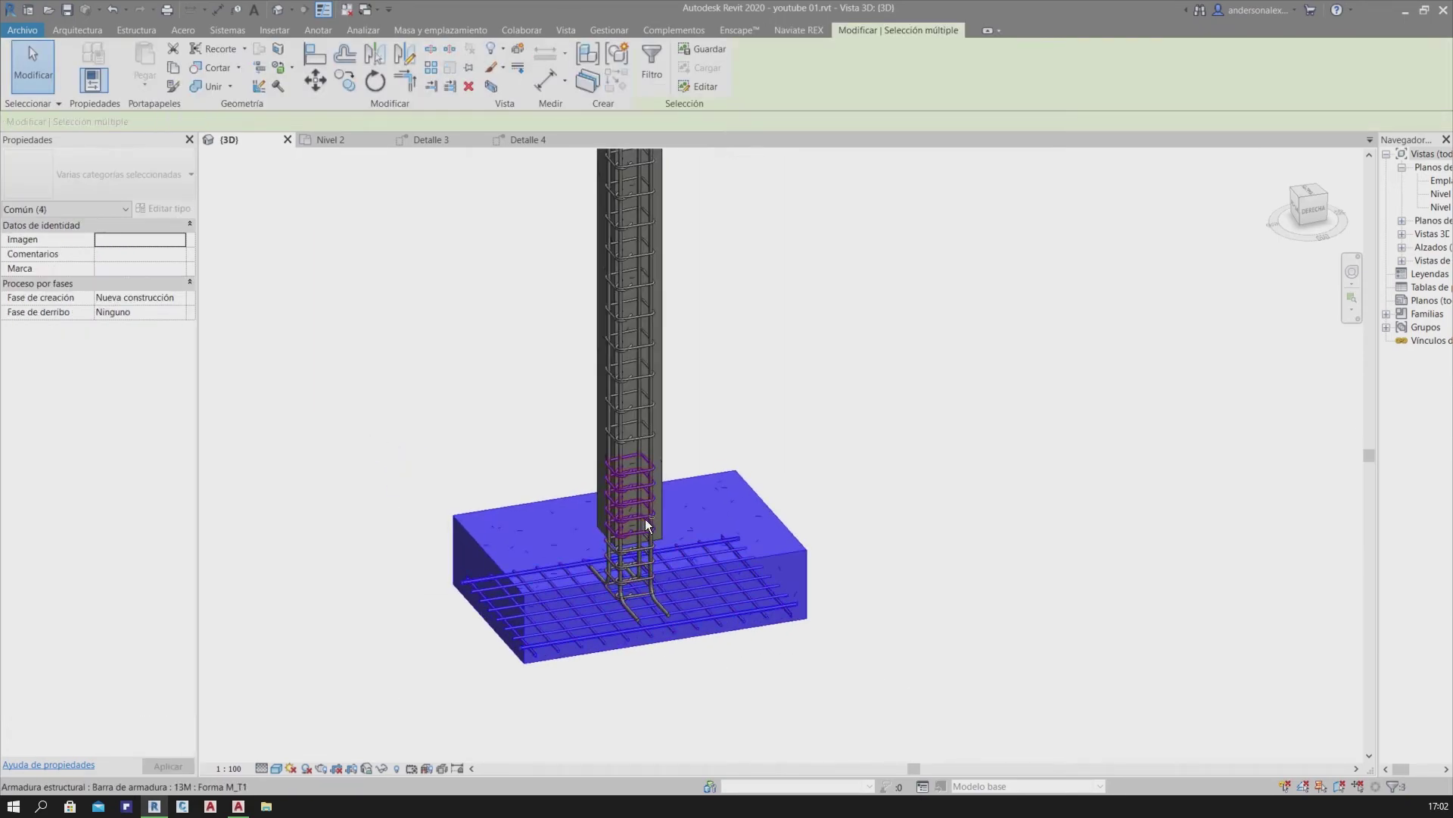
left_click(645, 520, "shift")
Filter out the footing concrete, keeping only the two bottom-mesh rebar sets
scroll(655, 608, "up", 1)
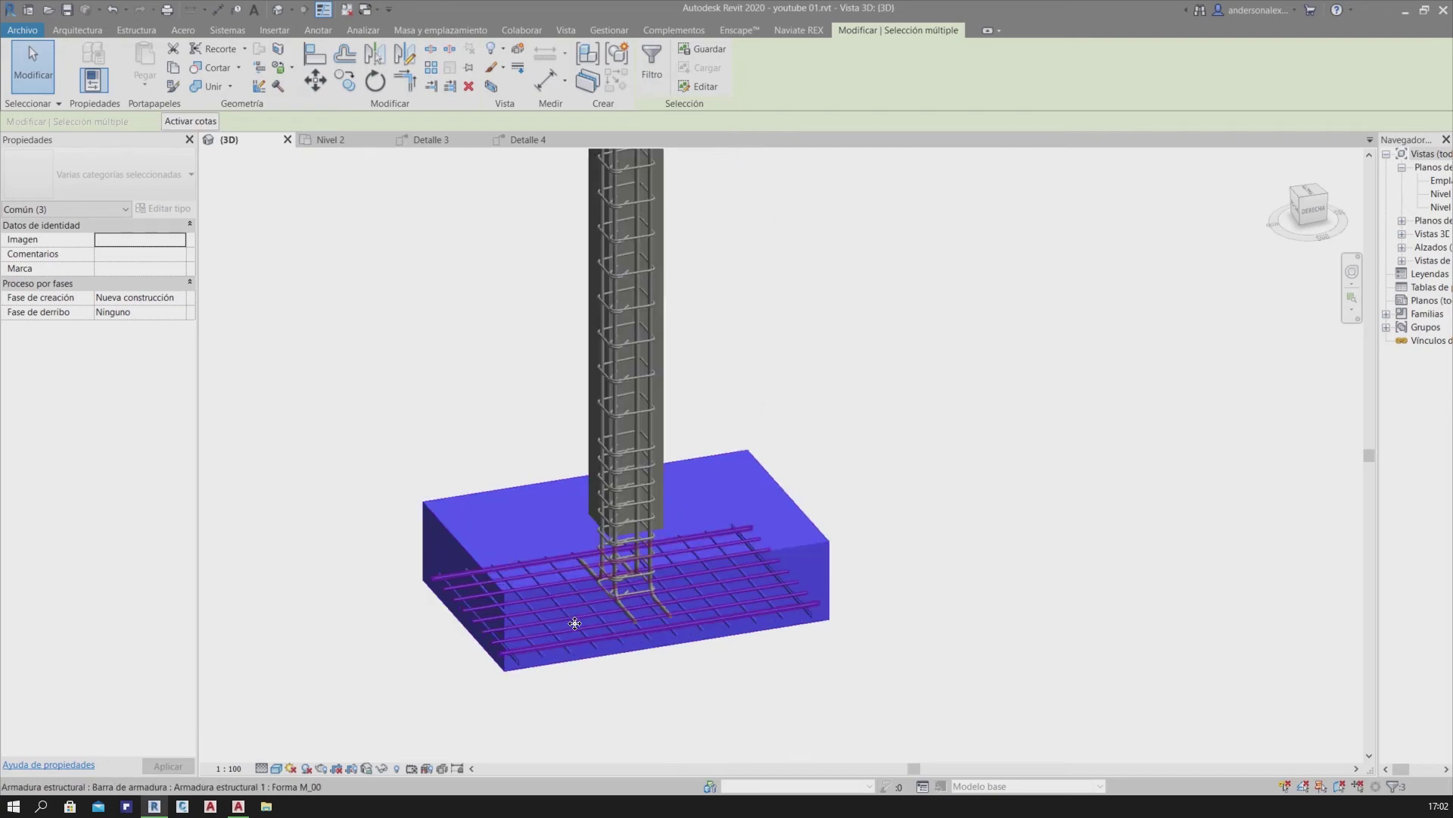
scroll(576, 623, "up", 2)
scroll(705, 628, "up", 1)
left_click(653, 62)
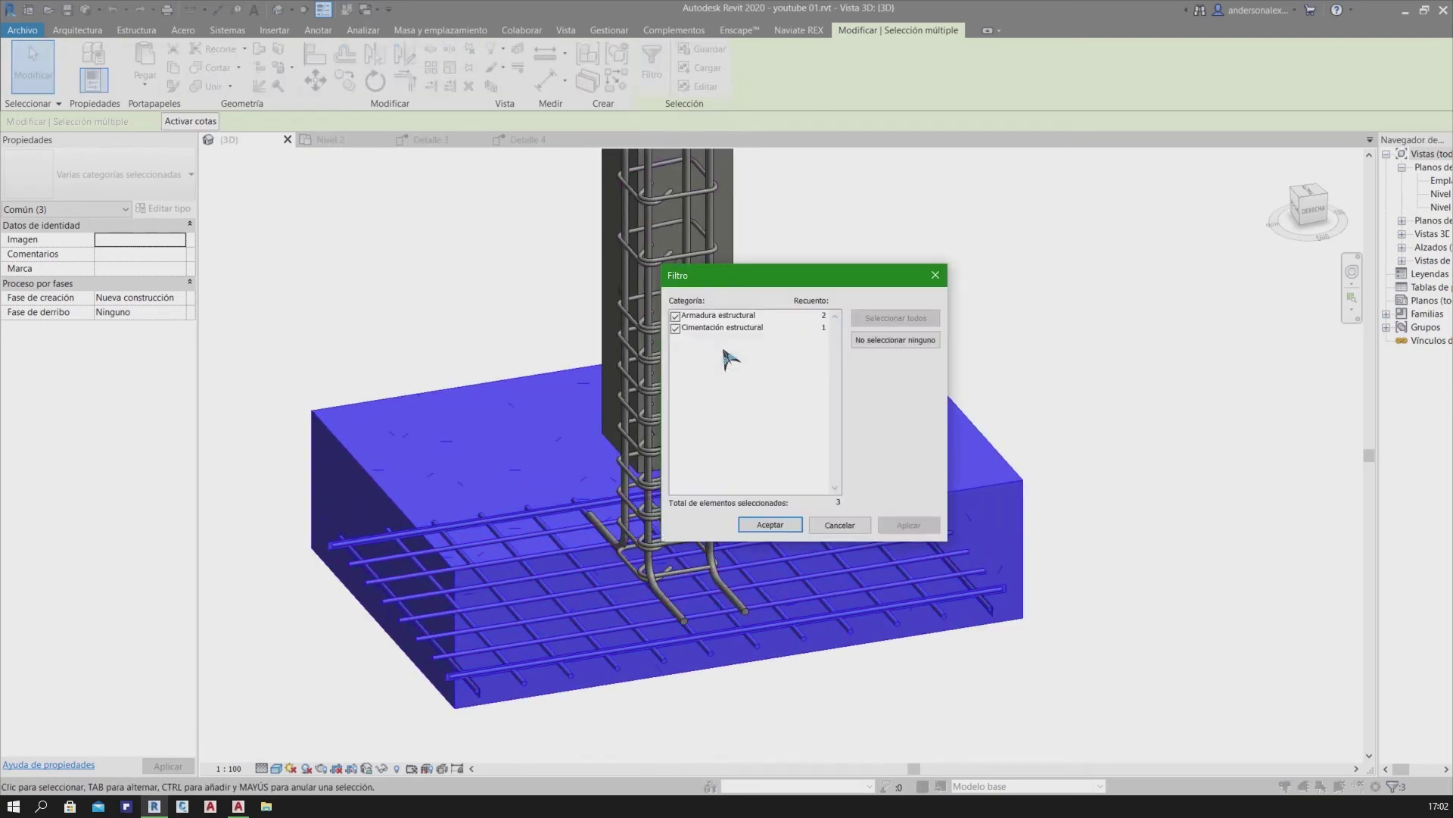
left_click(782, 538)
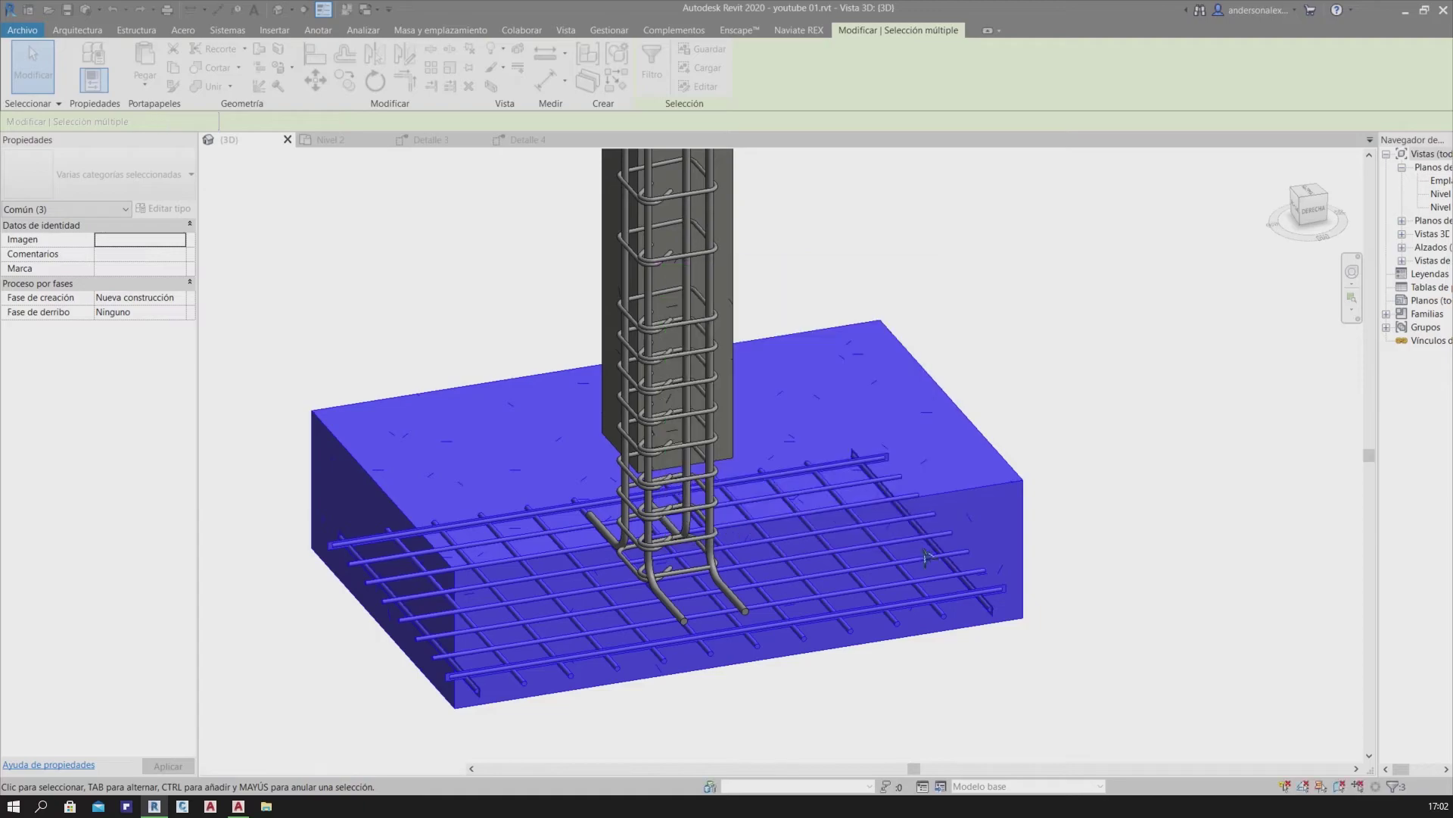
mouse_move(1022, 542)
middle_mouse_down("shift")
mouse_move(792, 521)
mouse_move(896, 589)
middle_mouse_up("shift")
scroll(896, 589, "down", 2)
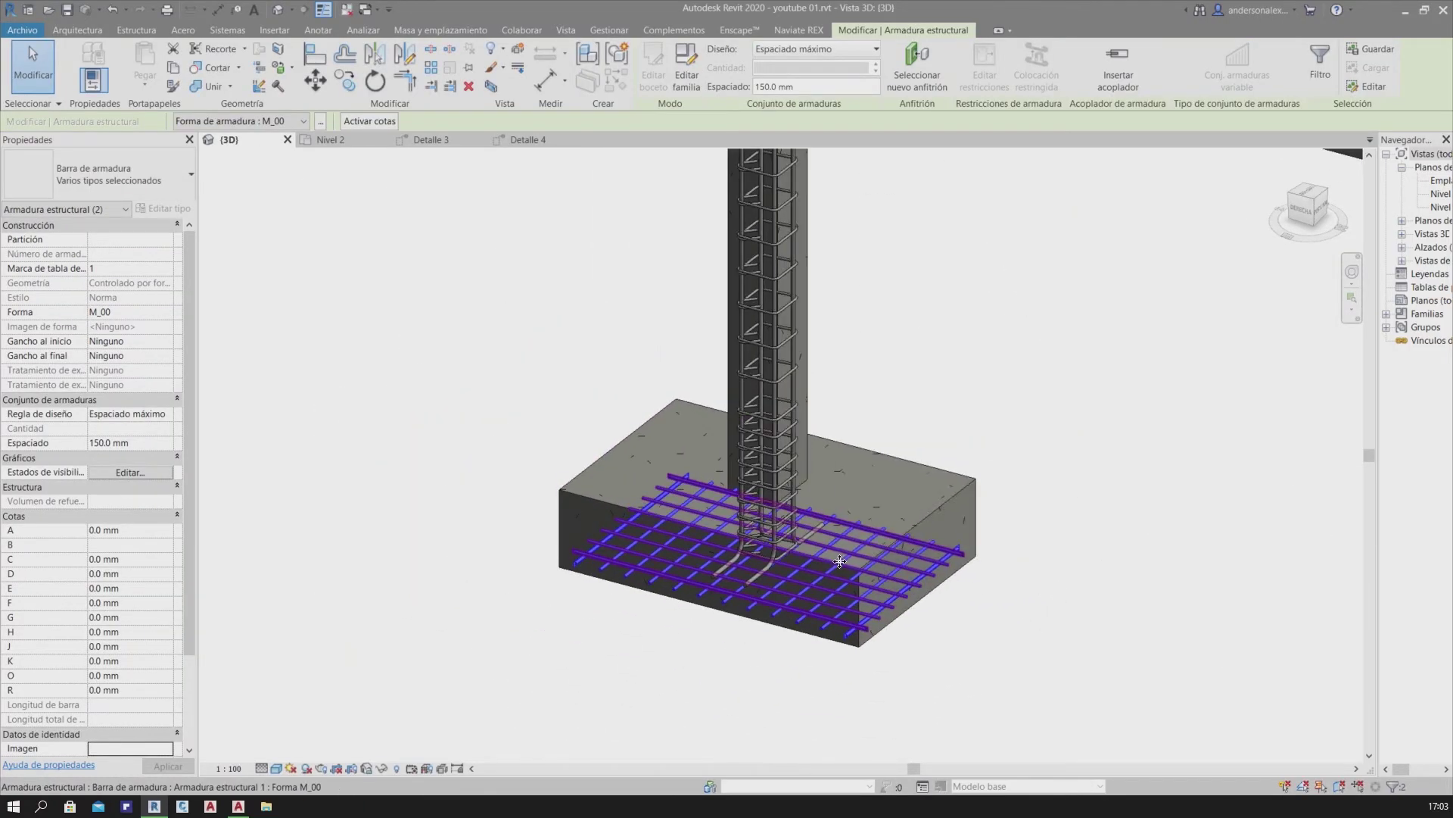
Override the mesh bars by element with a solid-fill foreground pattern in orange RGB 255-128-0
right_click(840, 189)
left_click(1152, 298)
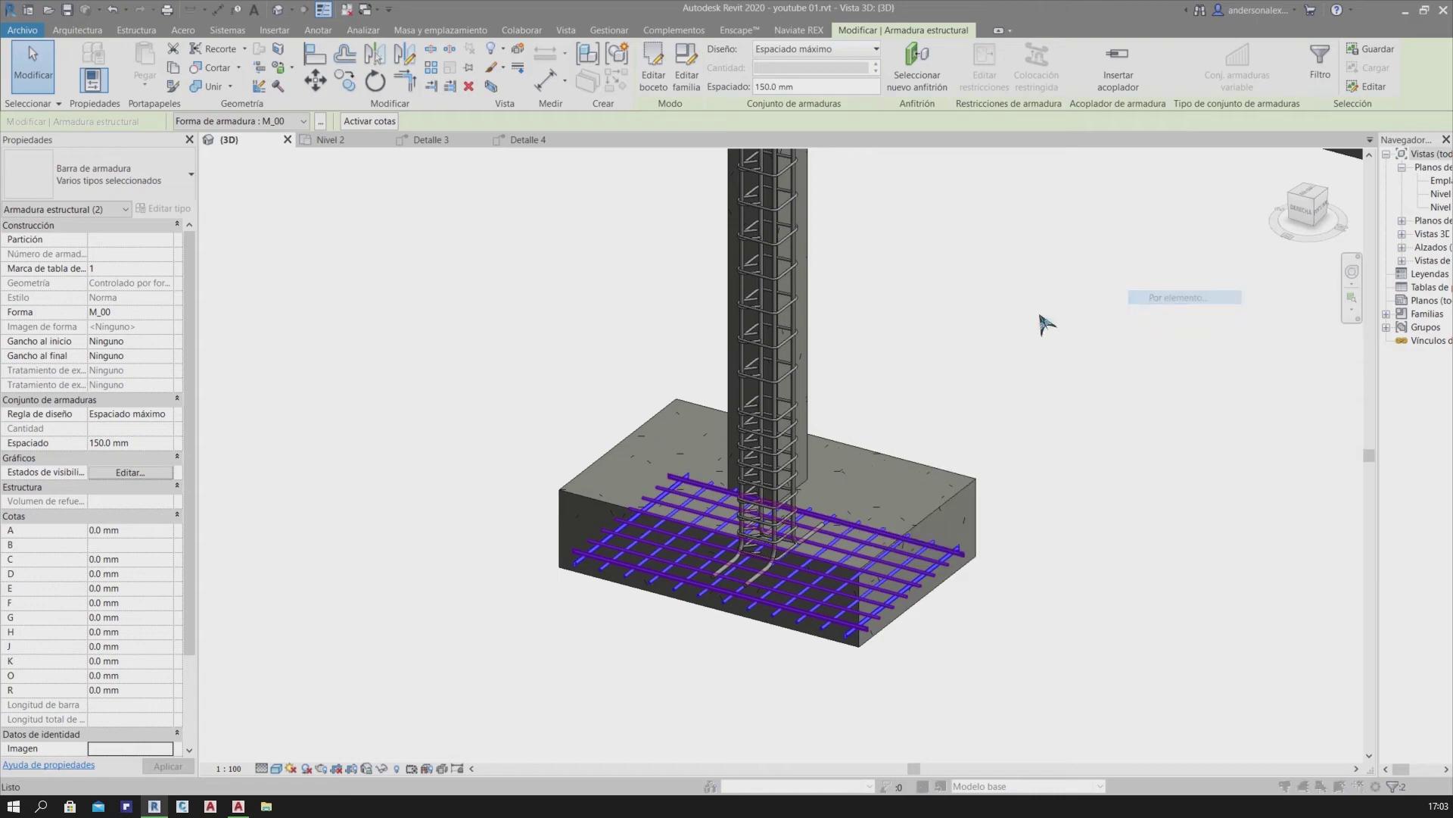
left_click(755, 334)
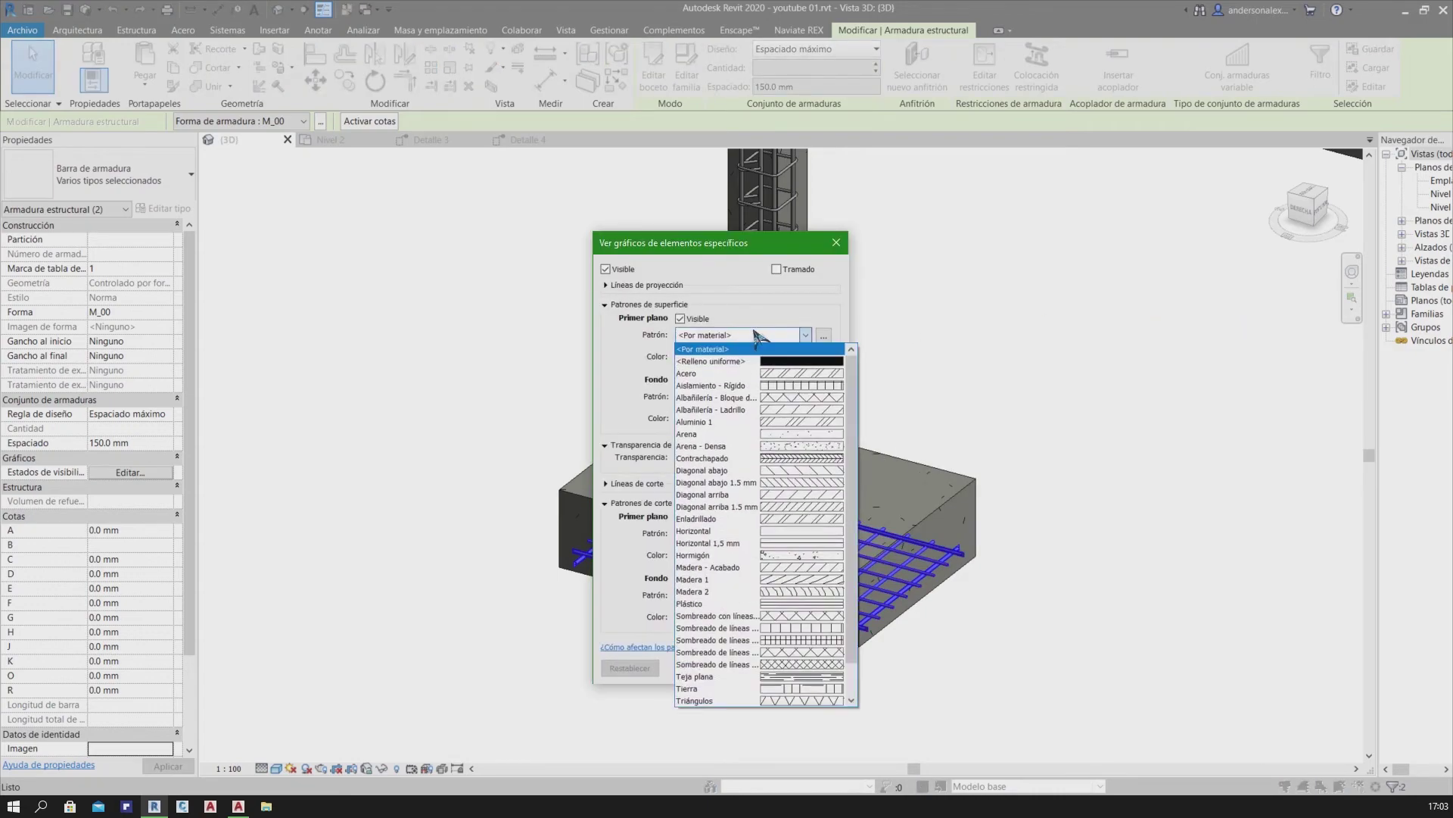
key("Down")
key("Return")
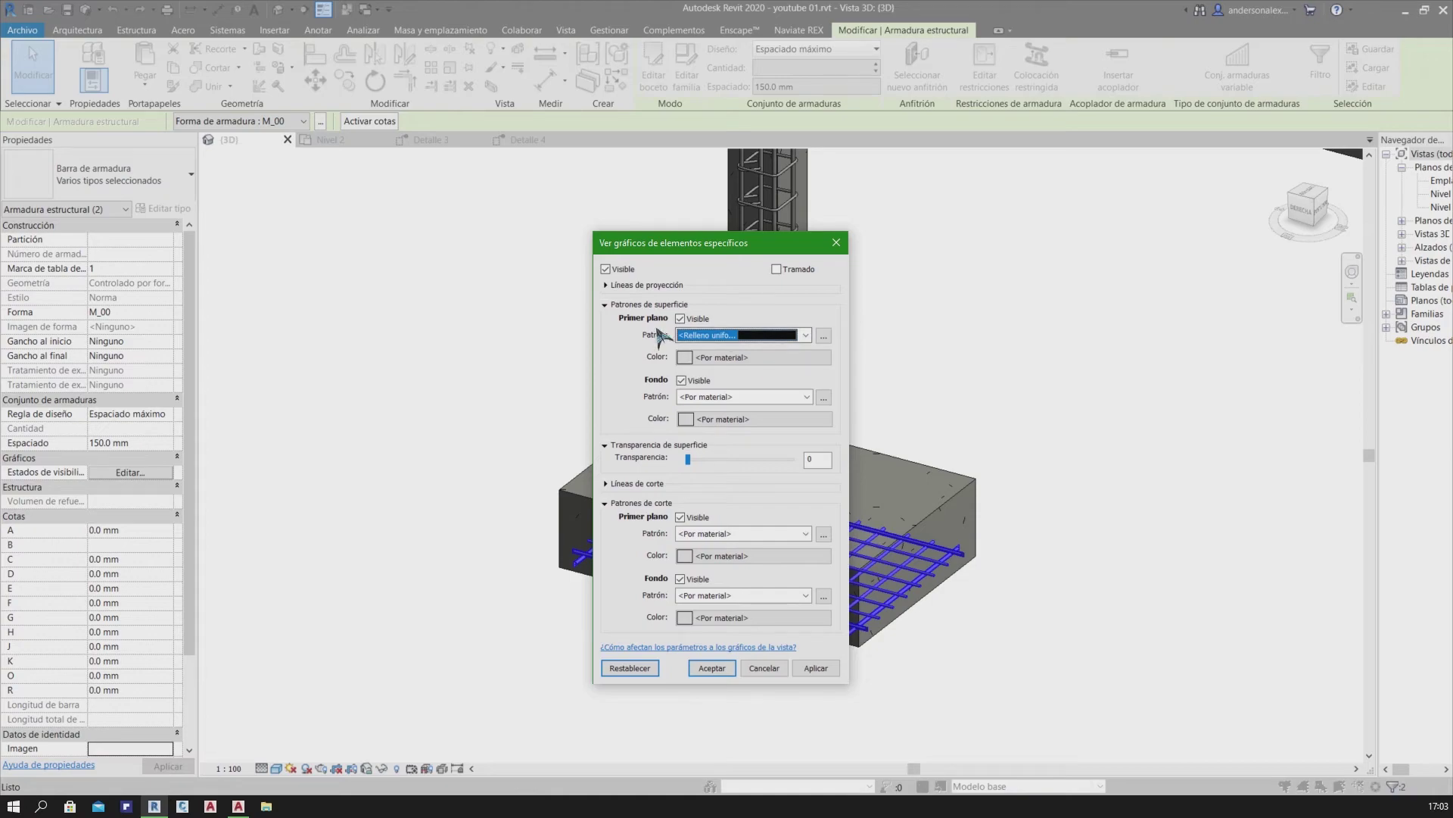
left_click(748, 358)
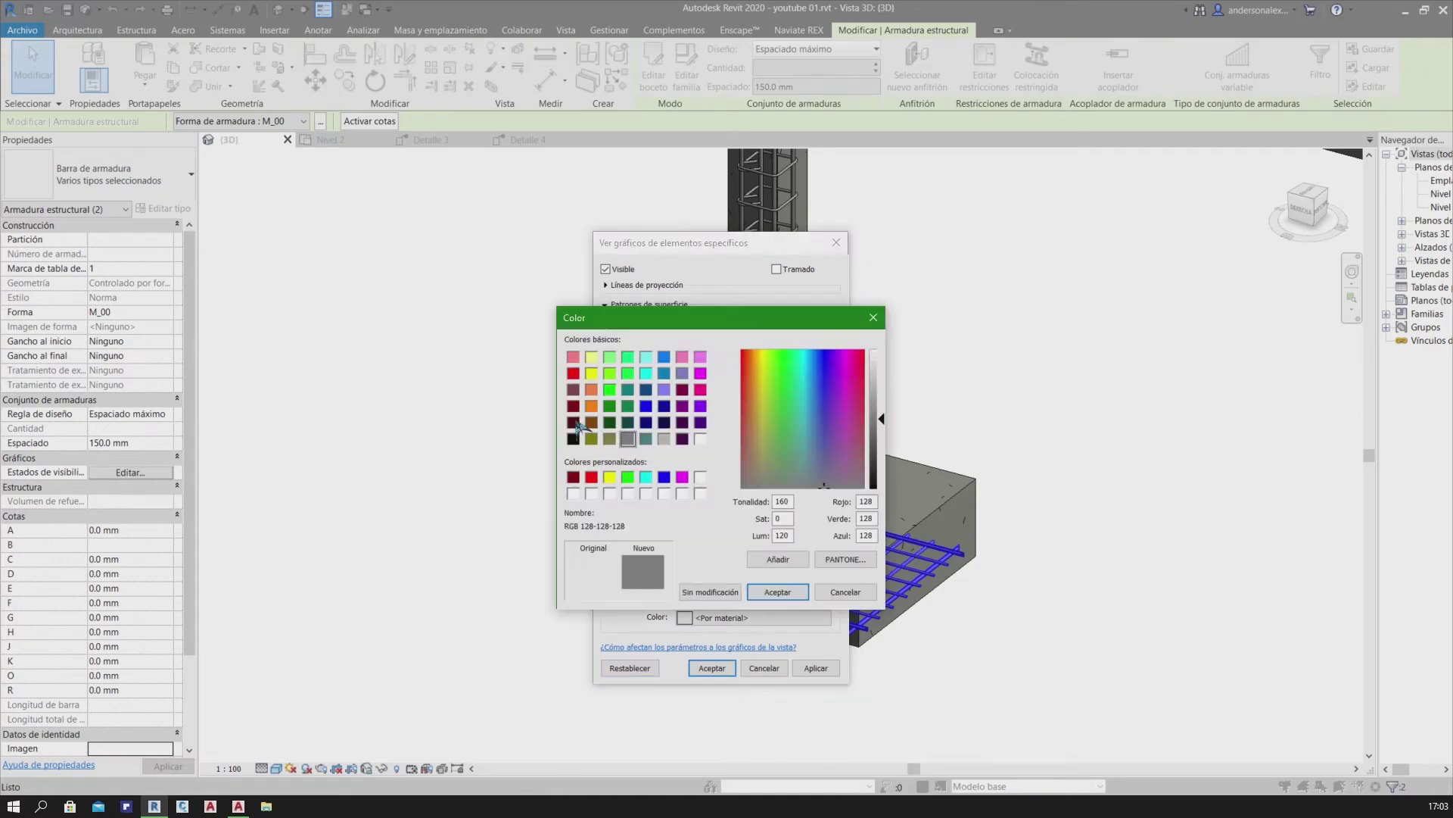
left_click(775, 592)
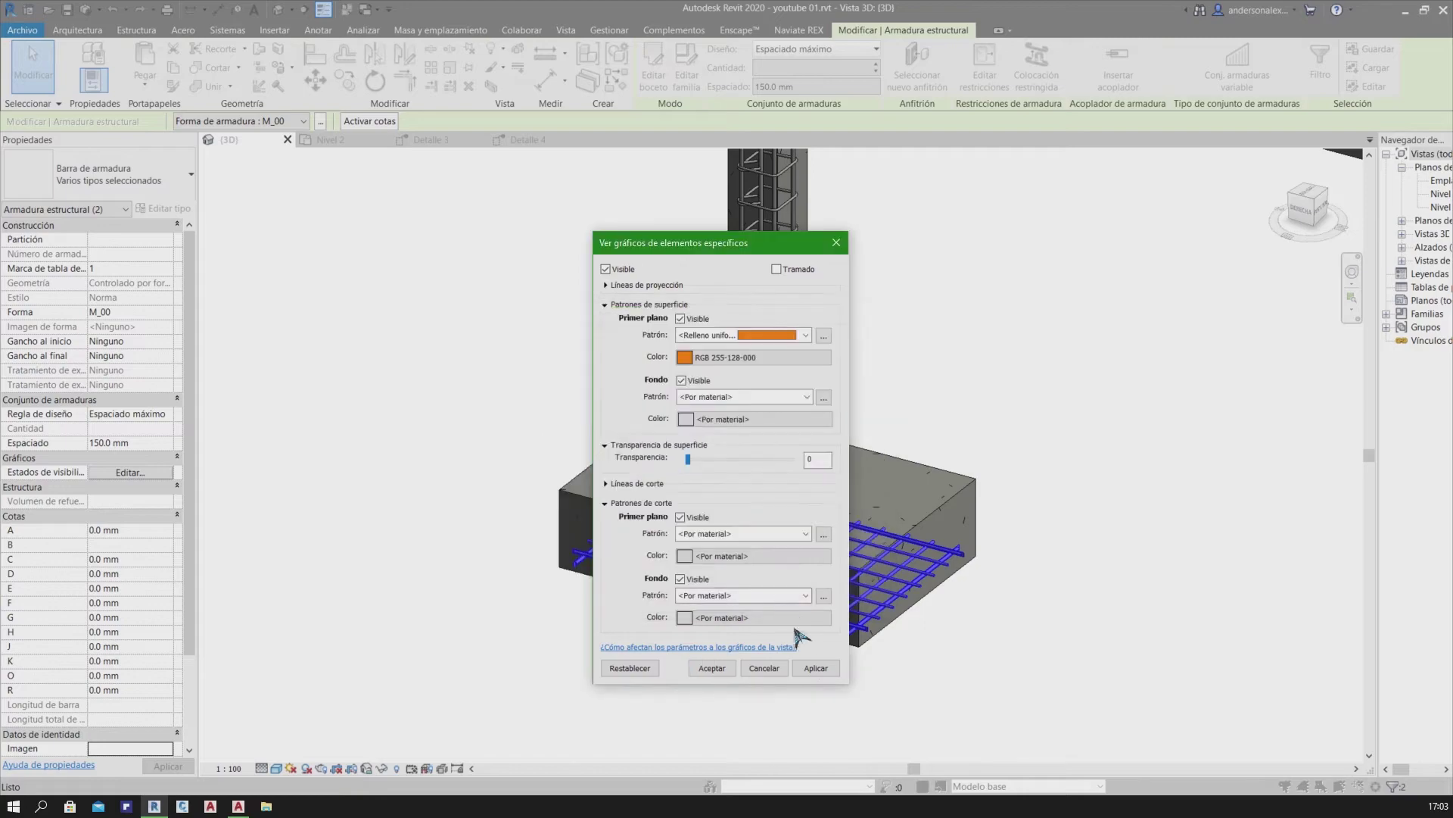
left_click(817, 668)
left_click_drag(726, 242, 394, 276)
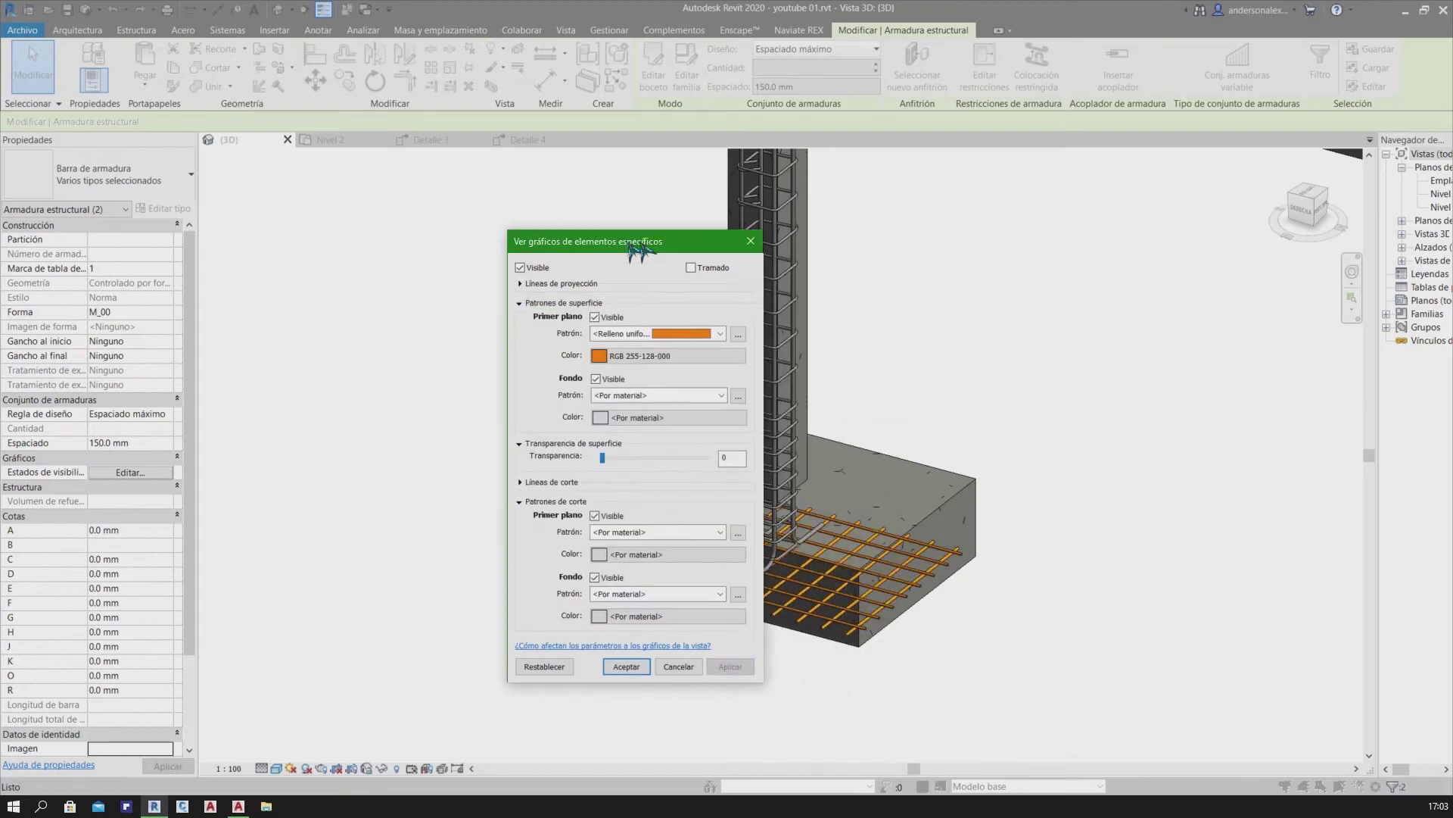
left_click(380, 701)
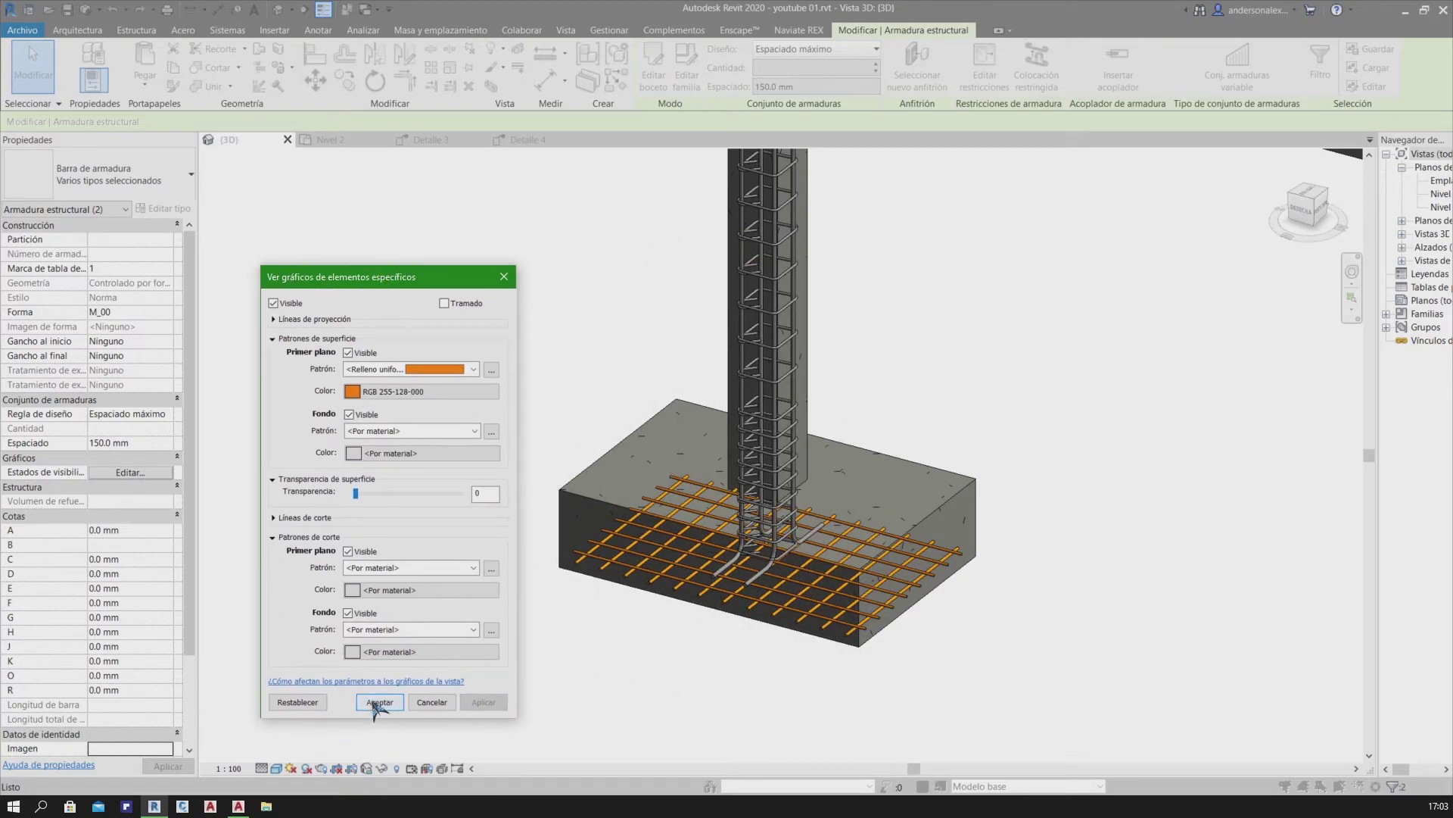
left_click(722, 674)
scroll(725, 679, "down", 3)
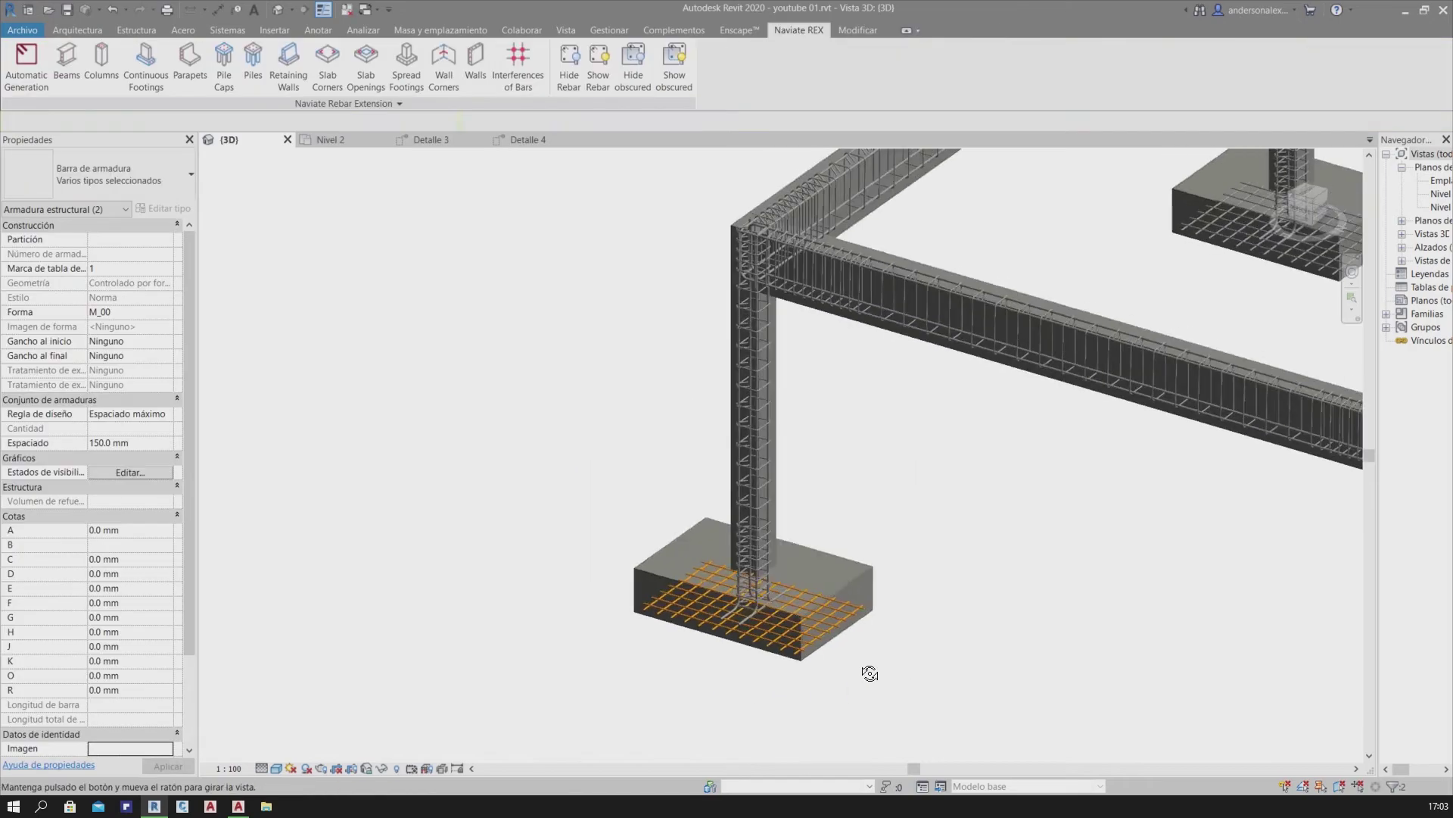
Select the right column footing's mesh bars, excluding its concrete and the column stirrups
scroll(892, 669, "down", 2)
scroll(827, 733, "up", 1)
scroll(772, 383, "down", 2)
mouse_move(772, 383)
middle_mouse_down("shift")
mouse_move(821, 616)
mouse_move(886, 610)
middle_mouse_up("shift")
scroll(788, 576, "up", 3)
left_click_drag(715, 488, 1090, 674)
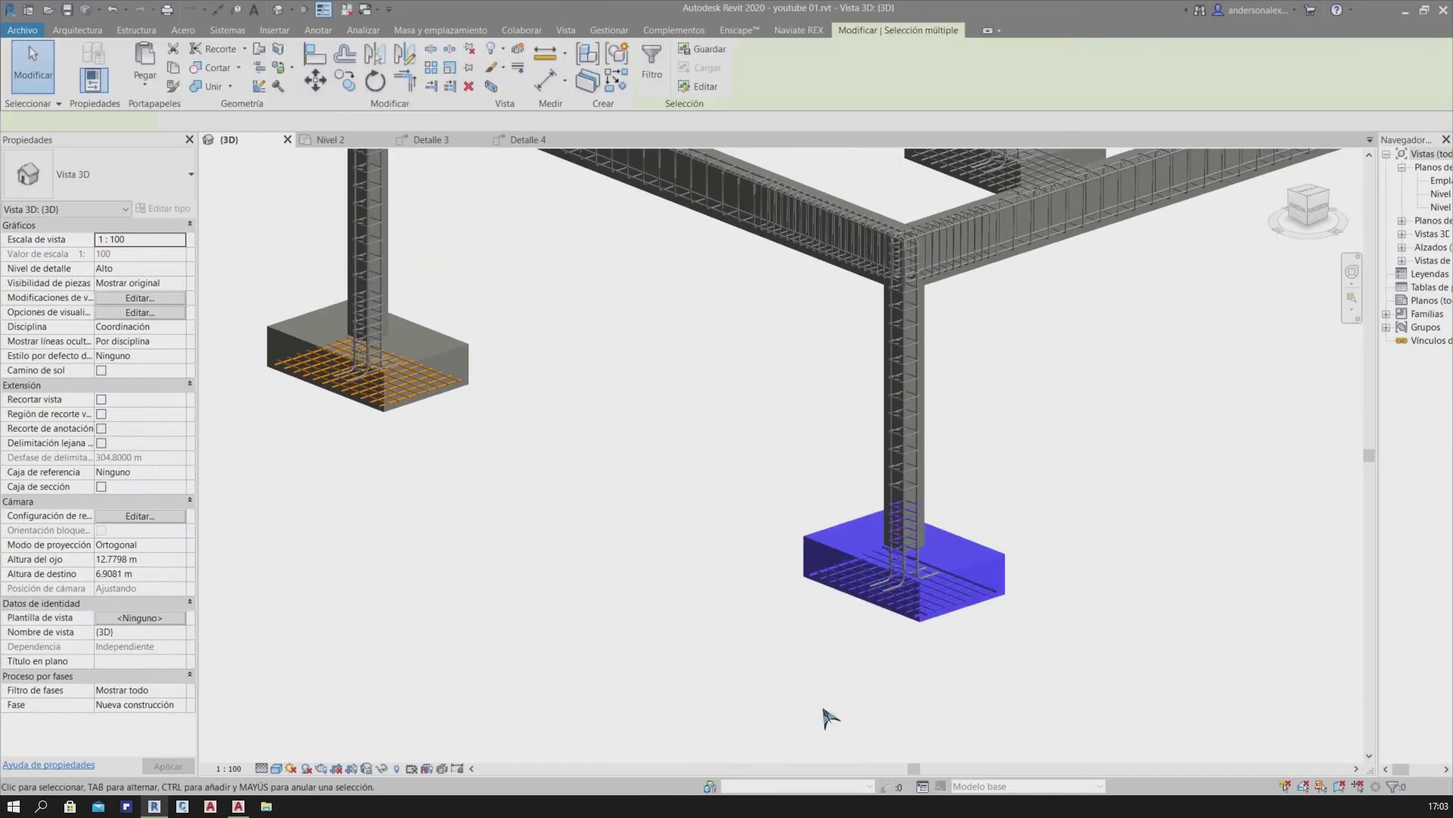
middle_click_drag(827, 711, 666, 716)
scroll(947, 525, "up", 2)
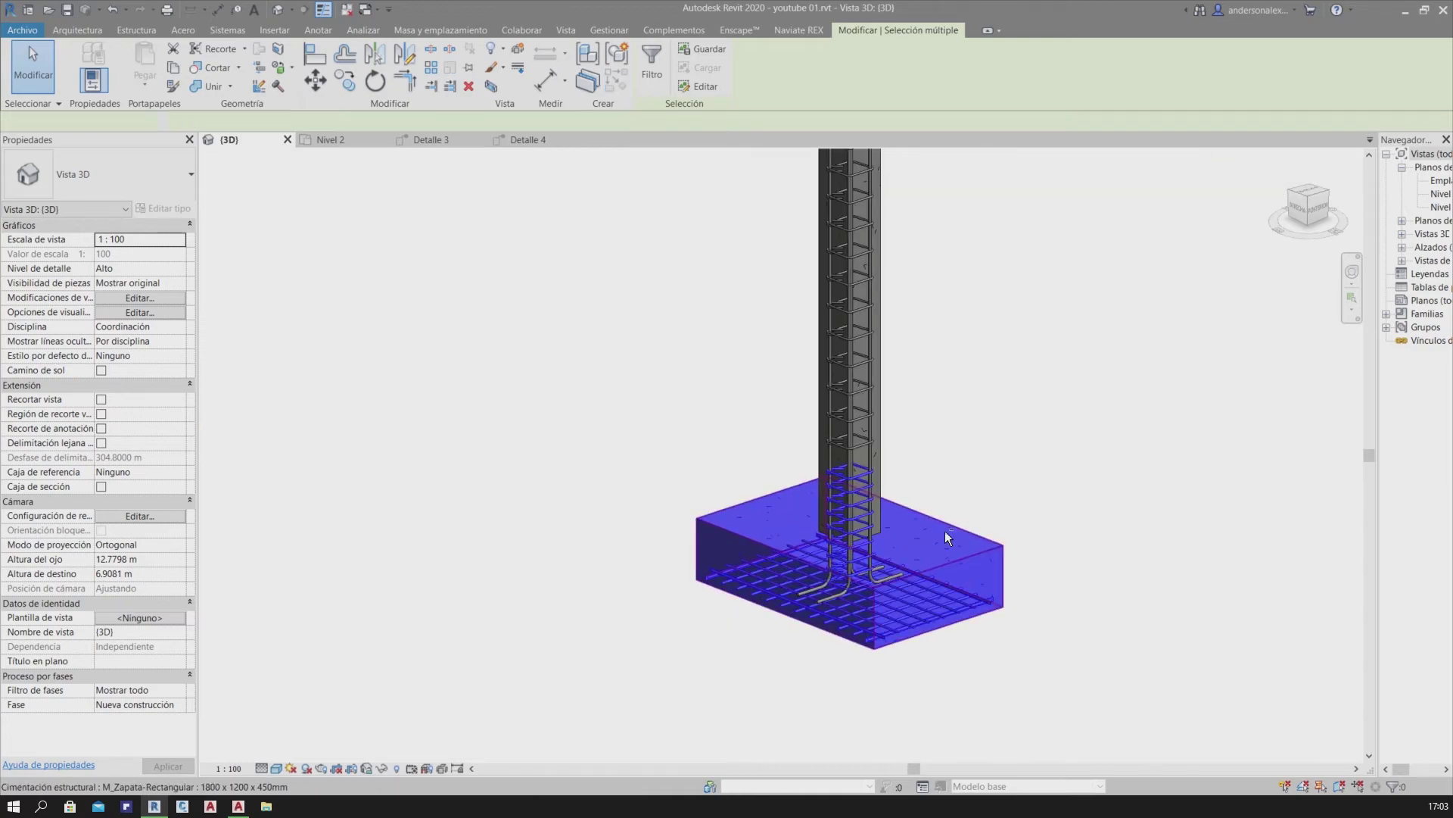
left_click(944, 530, "shift")
left_click(837, 464)
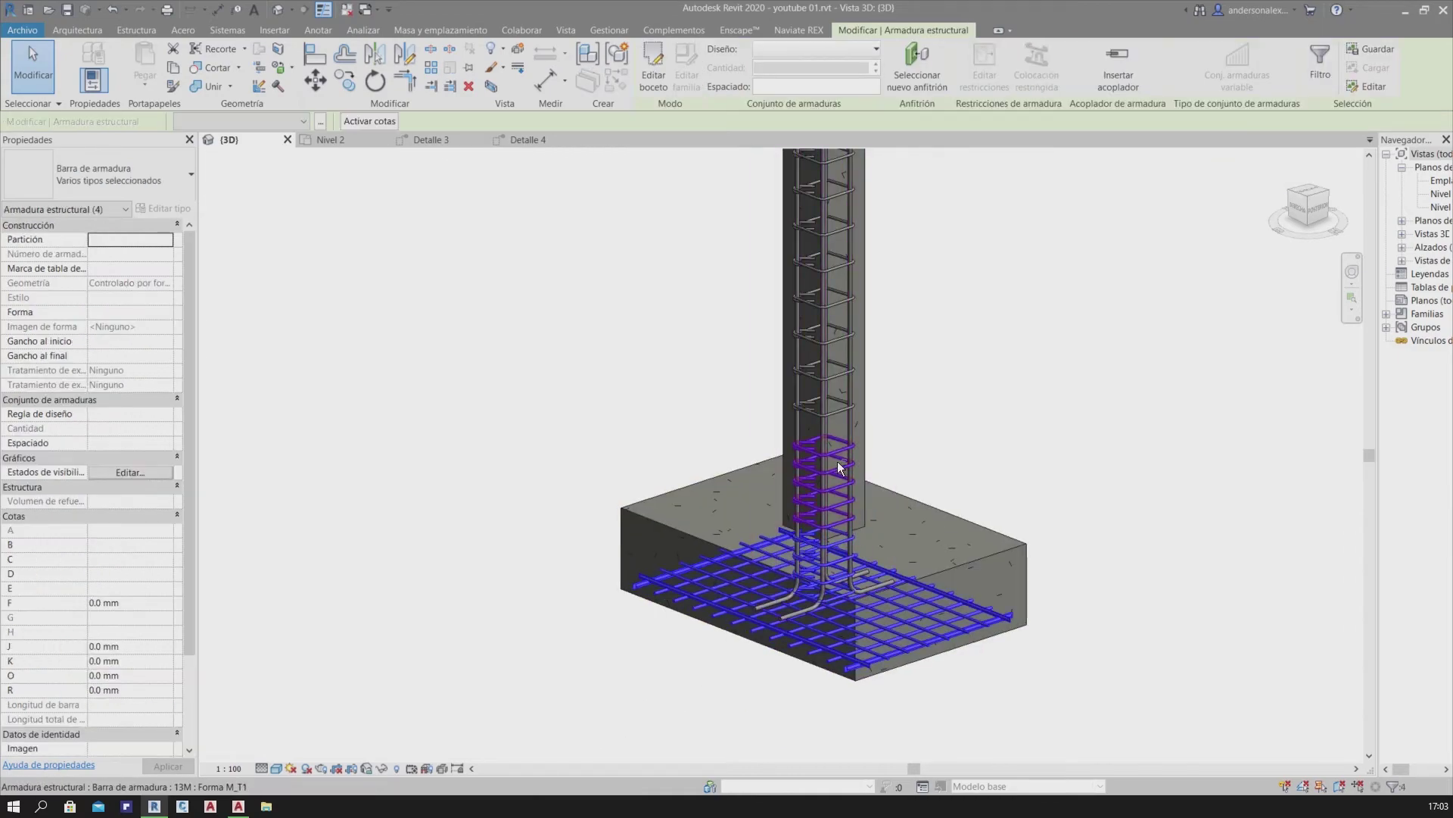
left_click(846, 547, "shift")
scroll(803, 605, "down", 2)
scroll(745, 670, "down", 2)
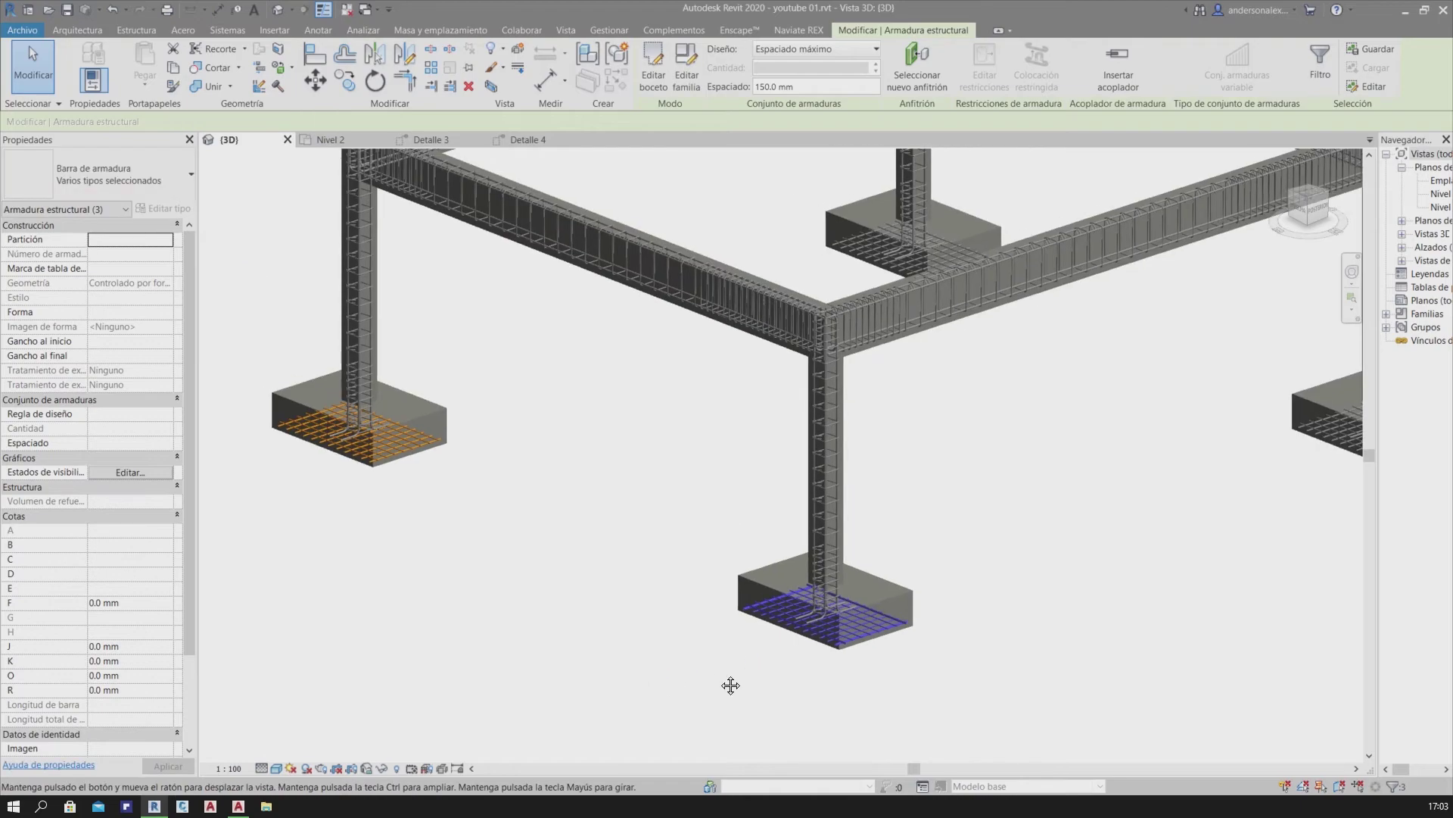
scroll(772, 678, "down", 1)
scroll(610, 689, "down", 2)
Add the other footings and their bars to the selection
middle_click_drag(610, 688, 755, 484, "shift")
scroll(754, 485, "up", 2)
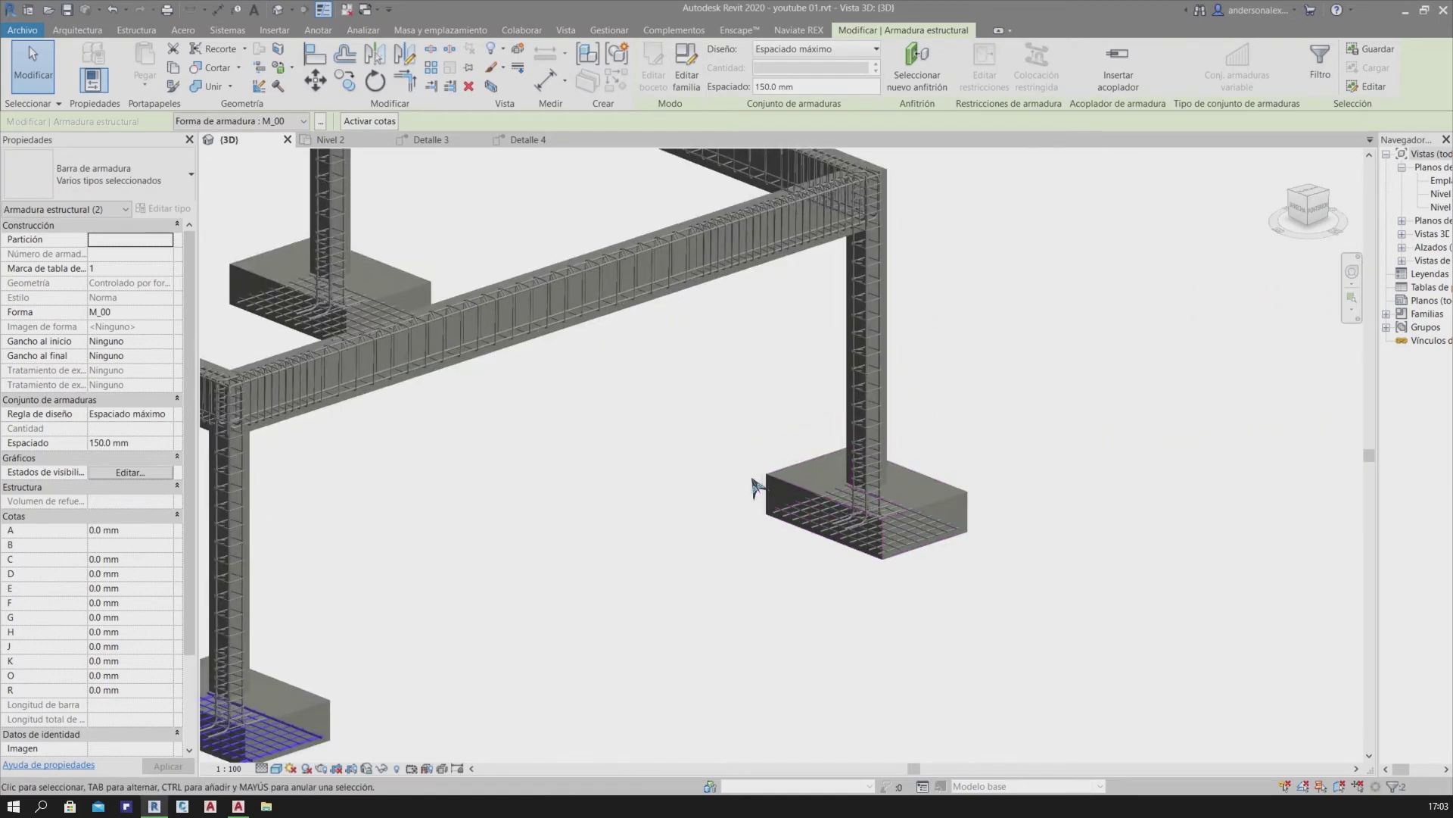
left_click_drag(698, 430, 1084, 611, "ctrl")
scroll(779, 660, "down", 3)
middle_click_drag(779, 660, 1187, 743, "shift")
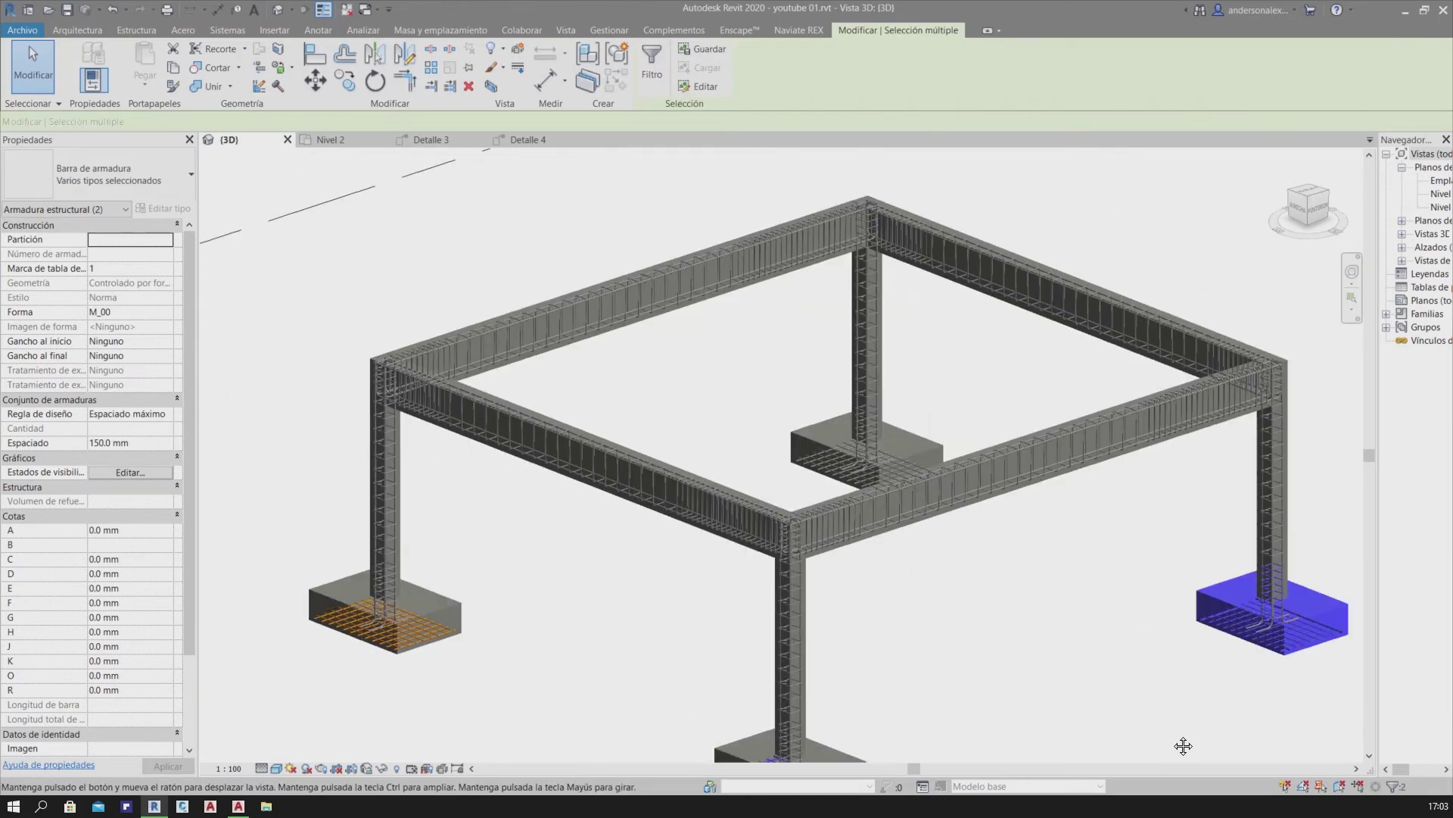
middle_click_drag(977, 660, 1192, 698, "shift")
scroll(459, 516, "up", 2)
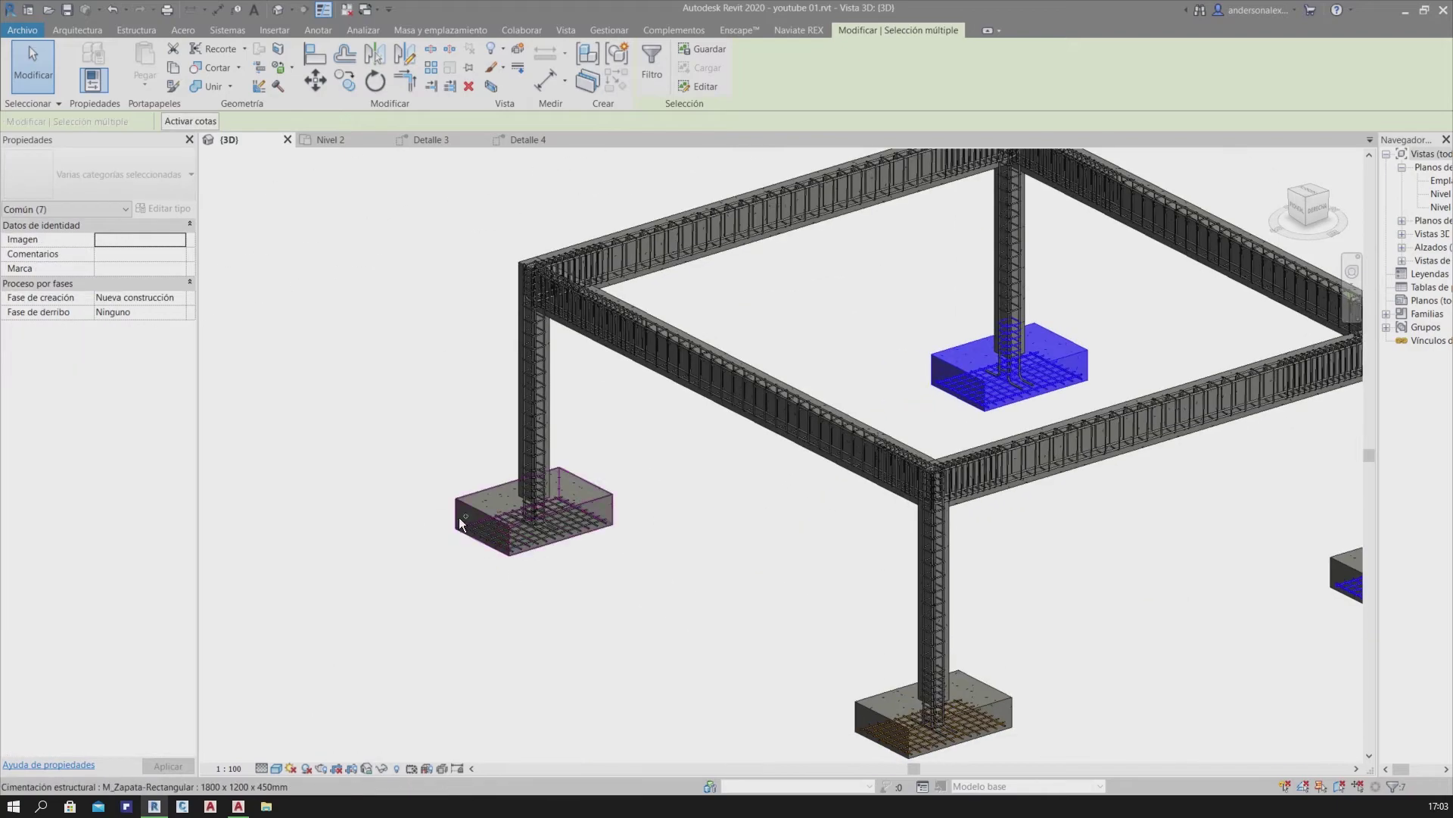
left_click_drag(607, 573, 578, 577, "ctrl")
scroll(720, 633, "up", 3)
scroll(666, 510, "up", 2)
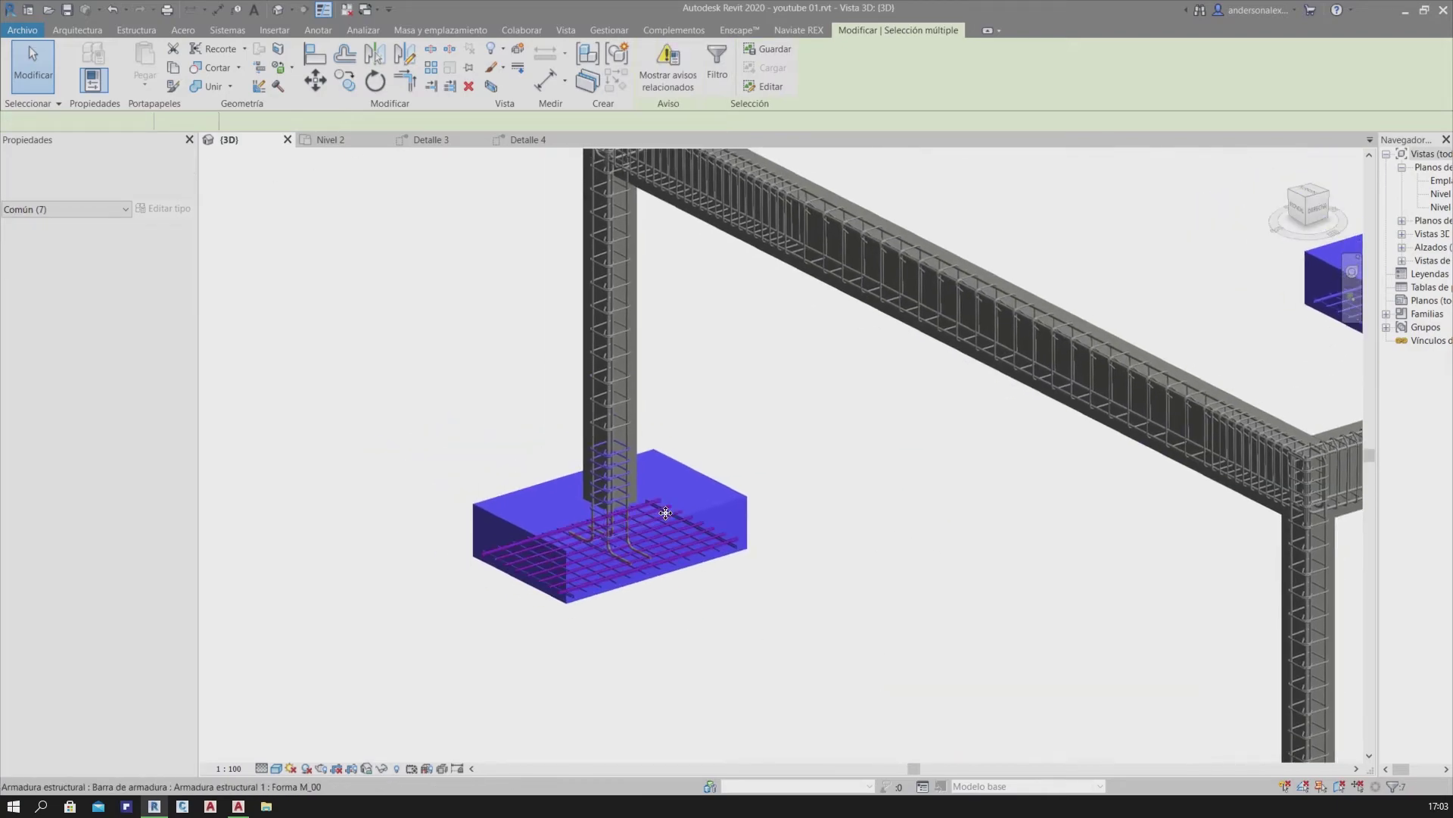
scroll(750, 488, "up", 2)
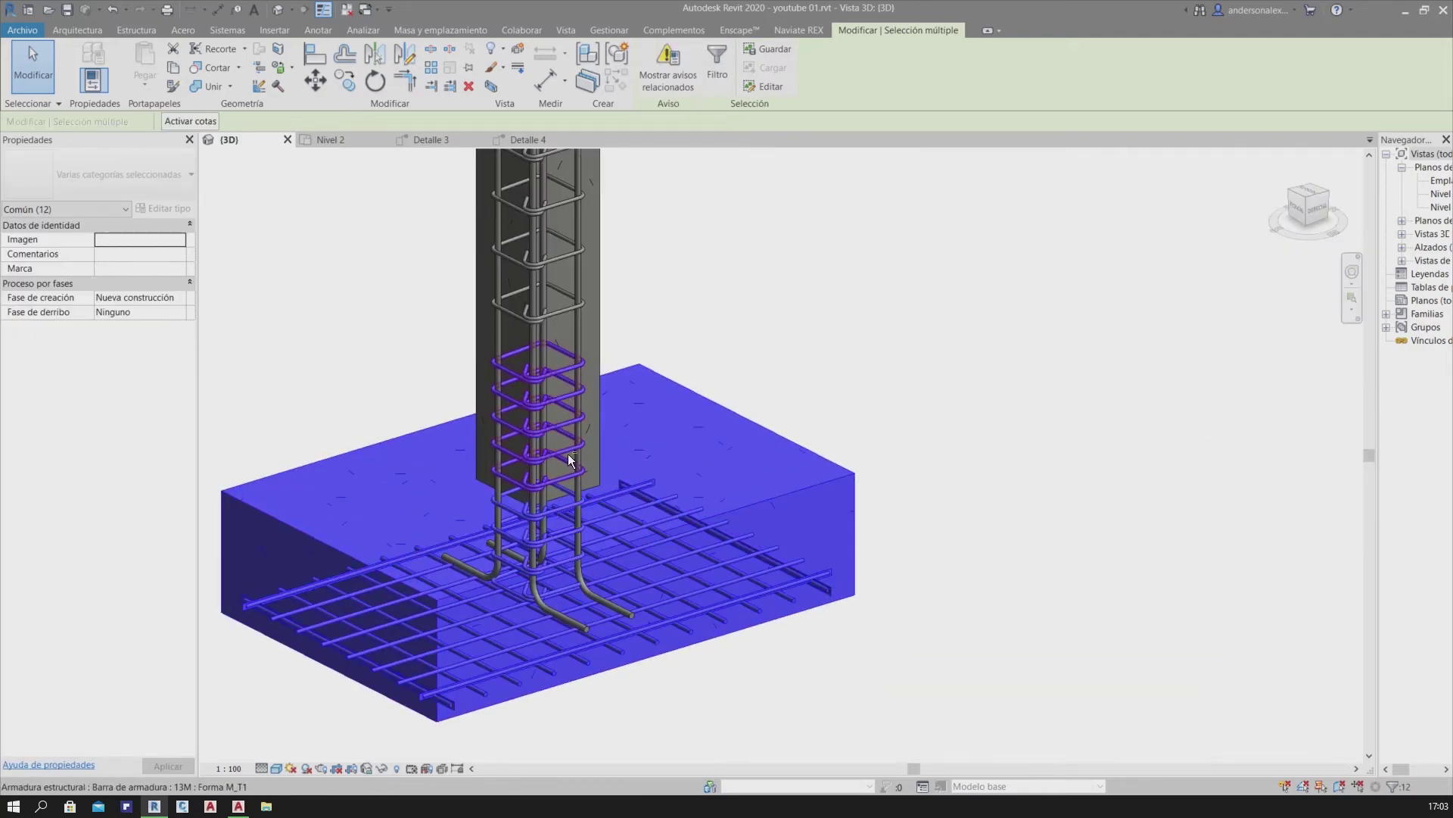
Remove stray bars, column stirrups and footing concrete from the selection
left_click(560, 521, "shift")
scroll(560, 521, "down", 3)
scroll(1045, 616, "down", 2)
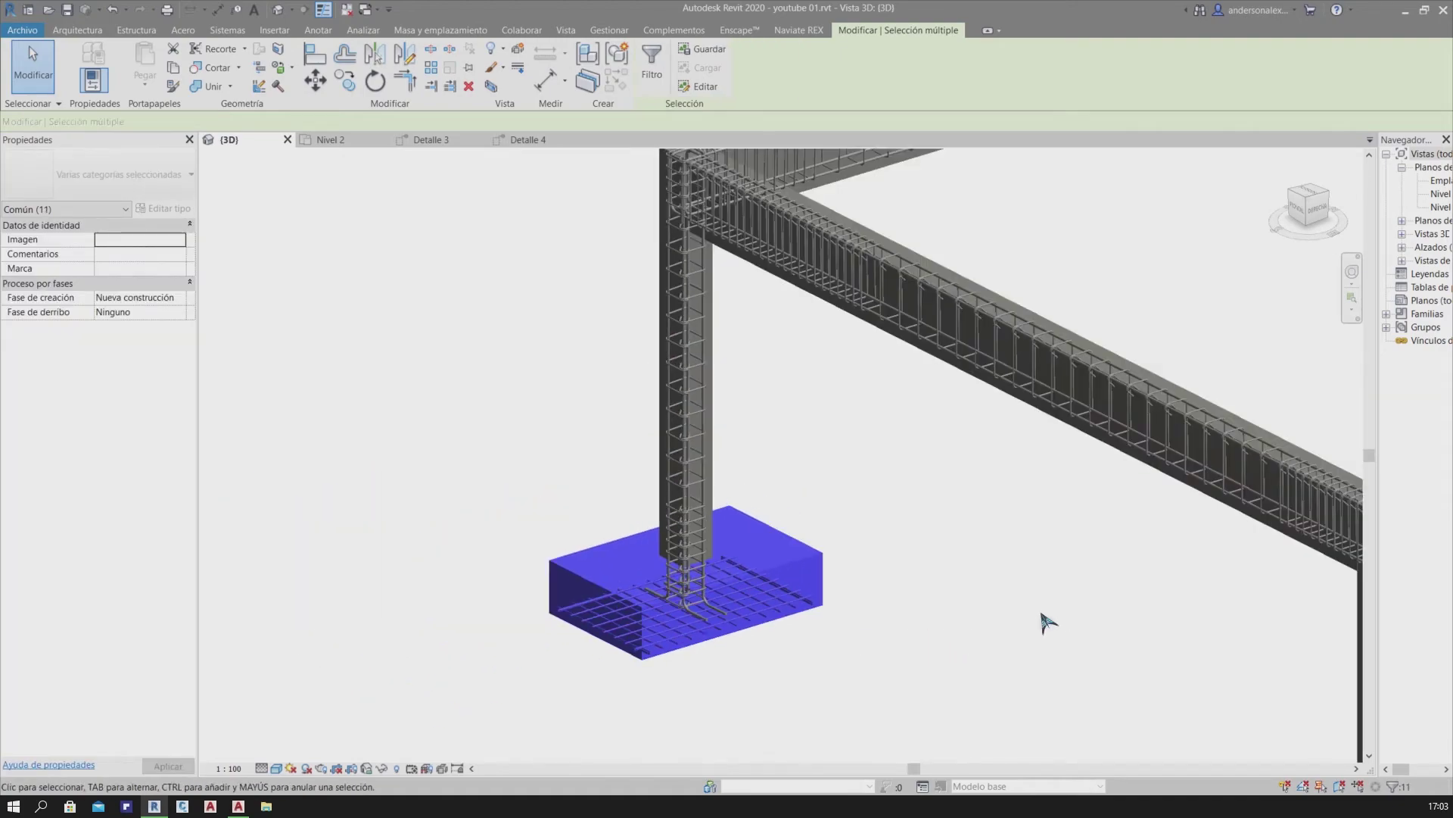
scroll(569, 602, "up", 3)
scroll(775, 616, "down", 3)
scroll(772, 662, "up", 2)
scroll(720, 348, "up", 2)
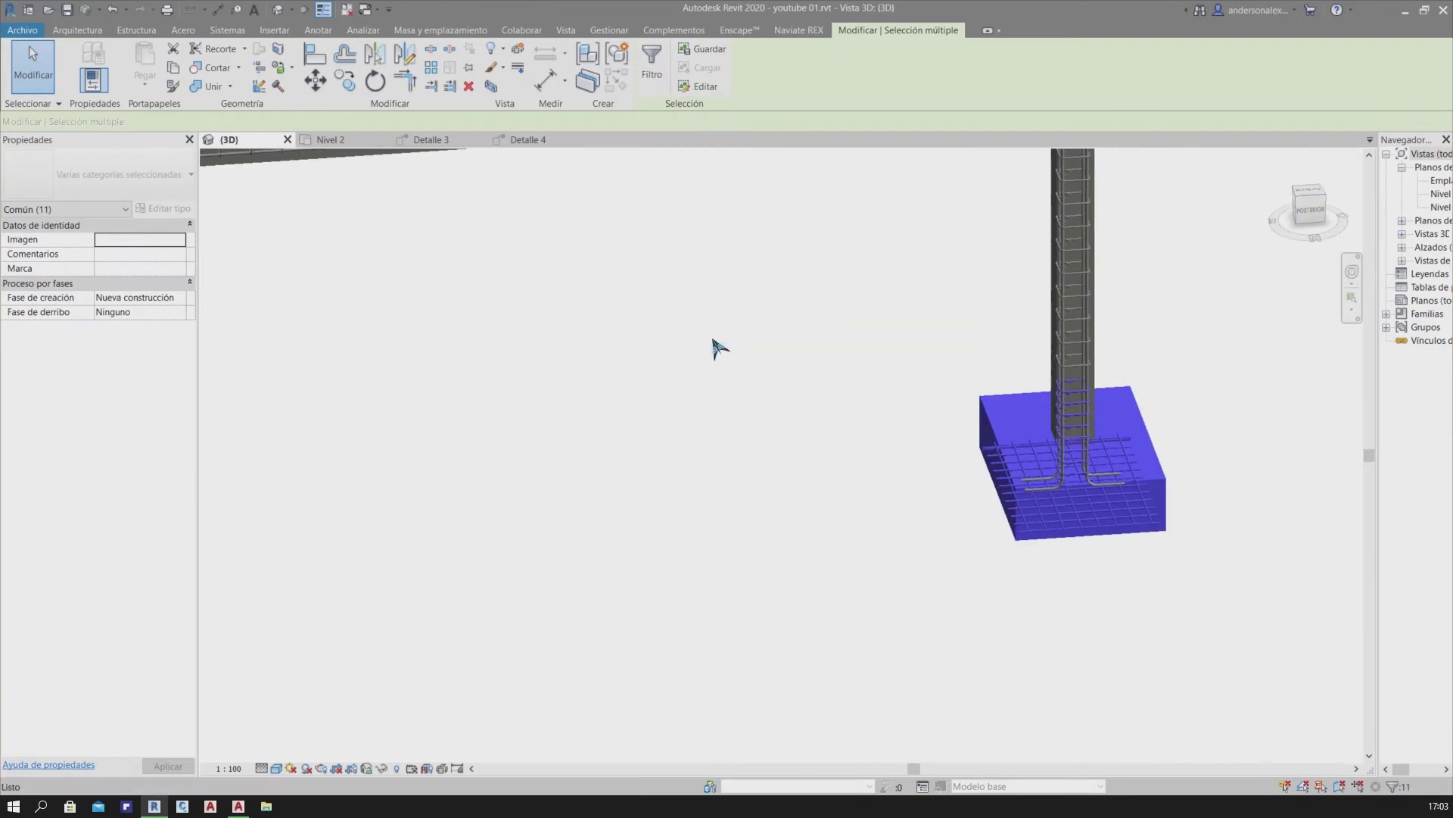
scroll(1161, 479, "up", 2)
left_click(1160, 479, "shift")
middle_click_drag(1289, 412, 1075, 424)
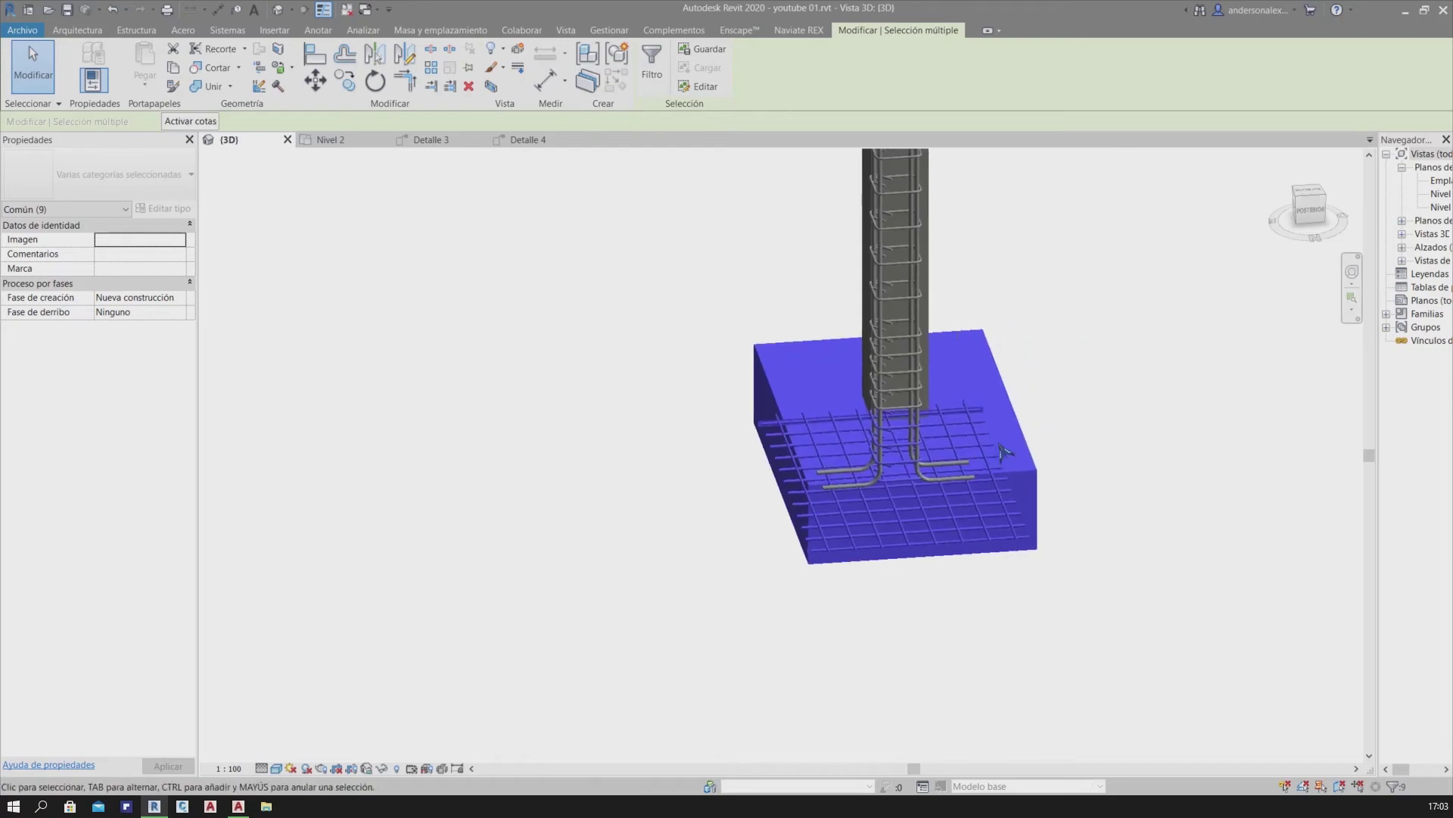
left_click(913, 444, "shift")
left_click(911, 438, "shift")
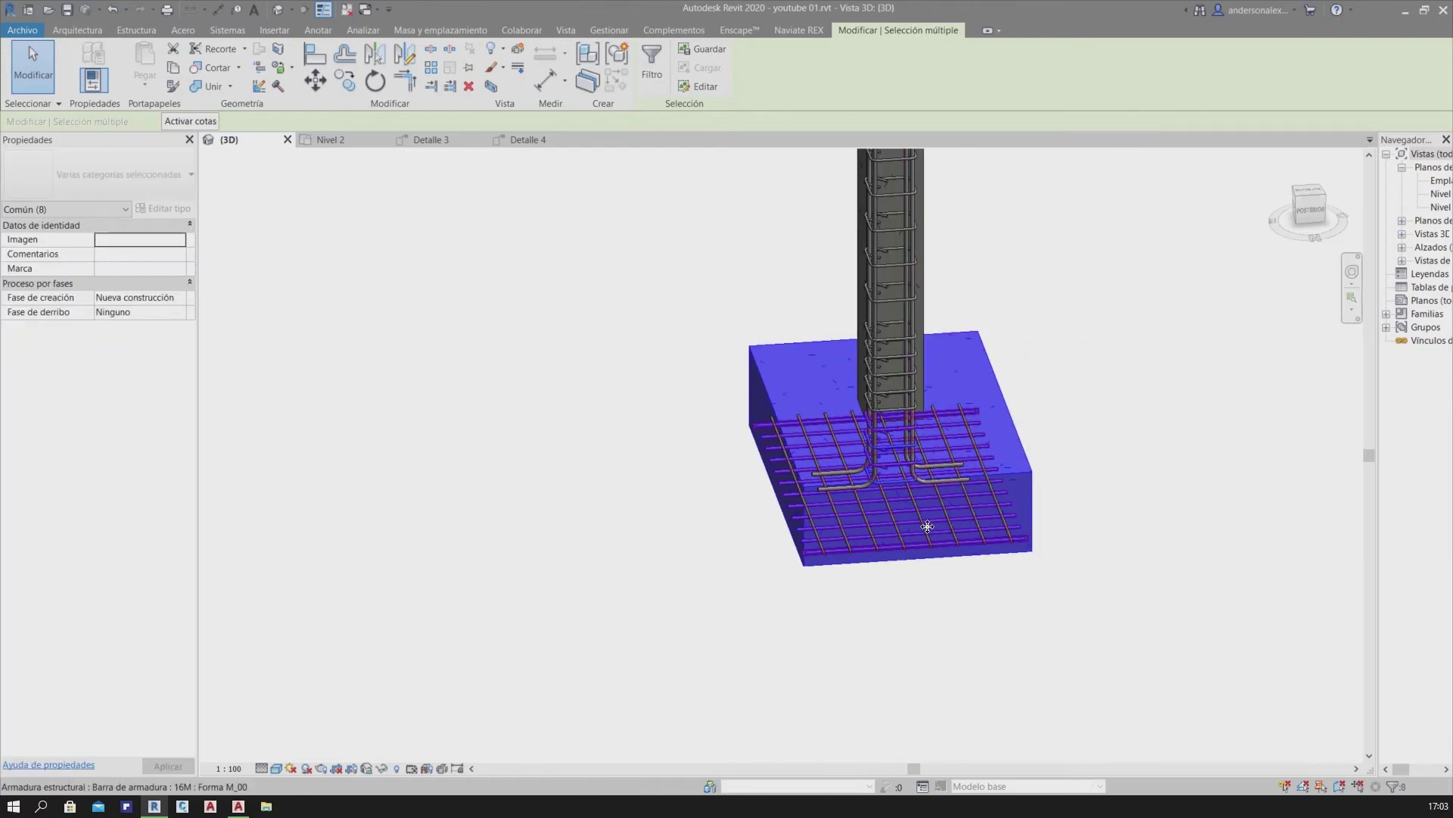
scroll(914, 527, "up", 2)
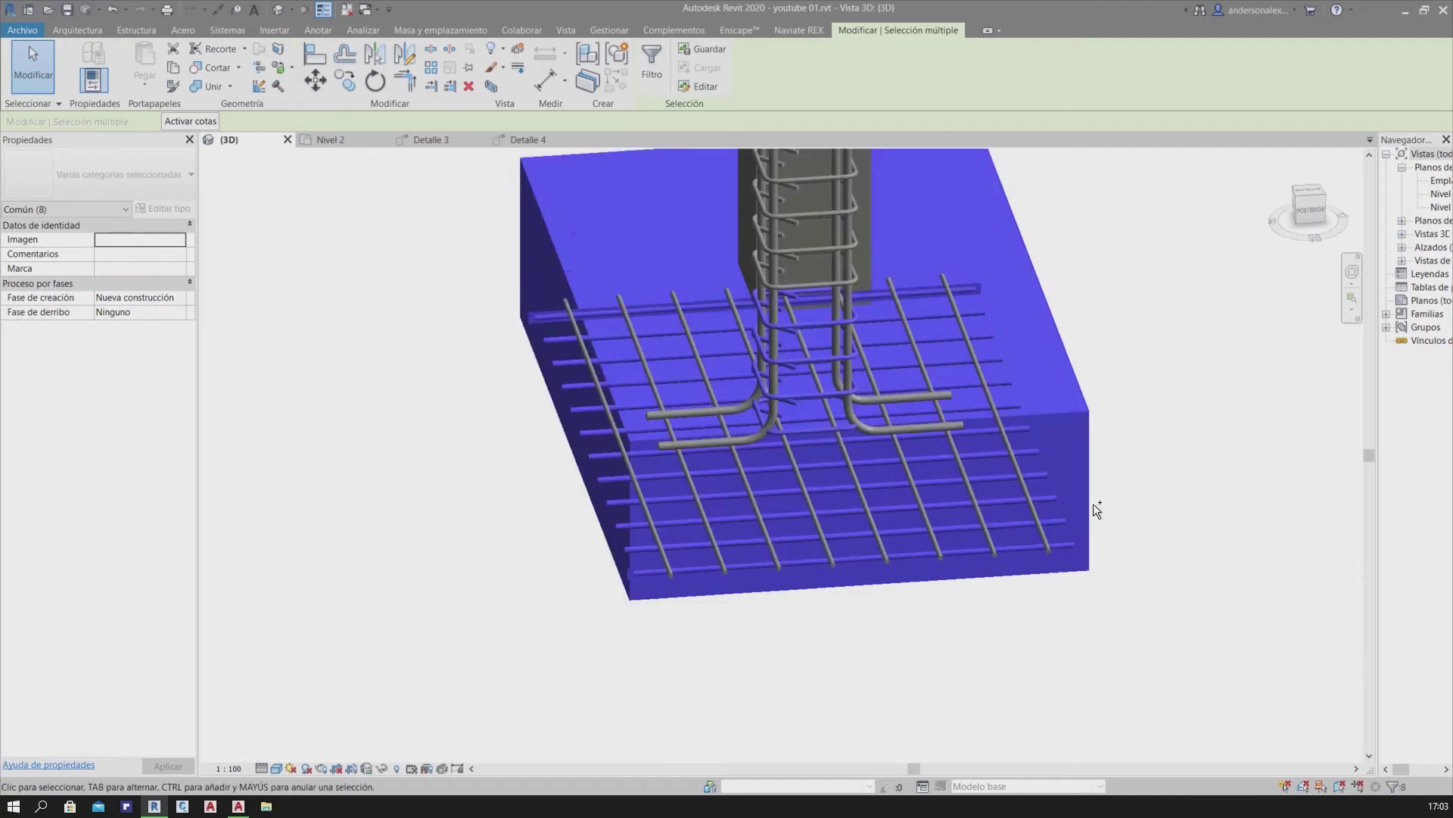
left_click(1086, 486, "shift")
scroll(952, 547, "up", 3)
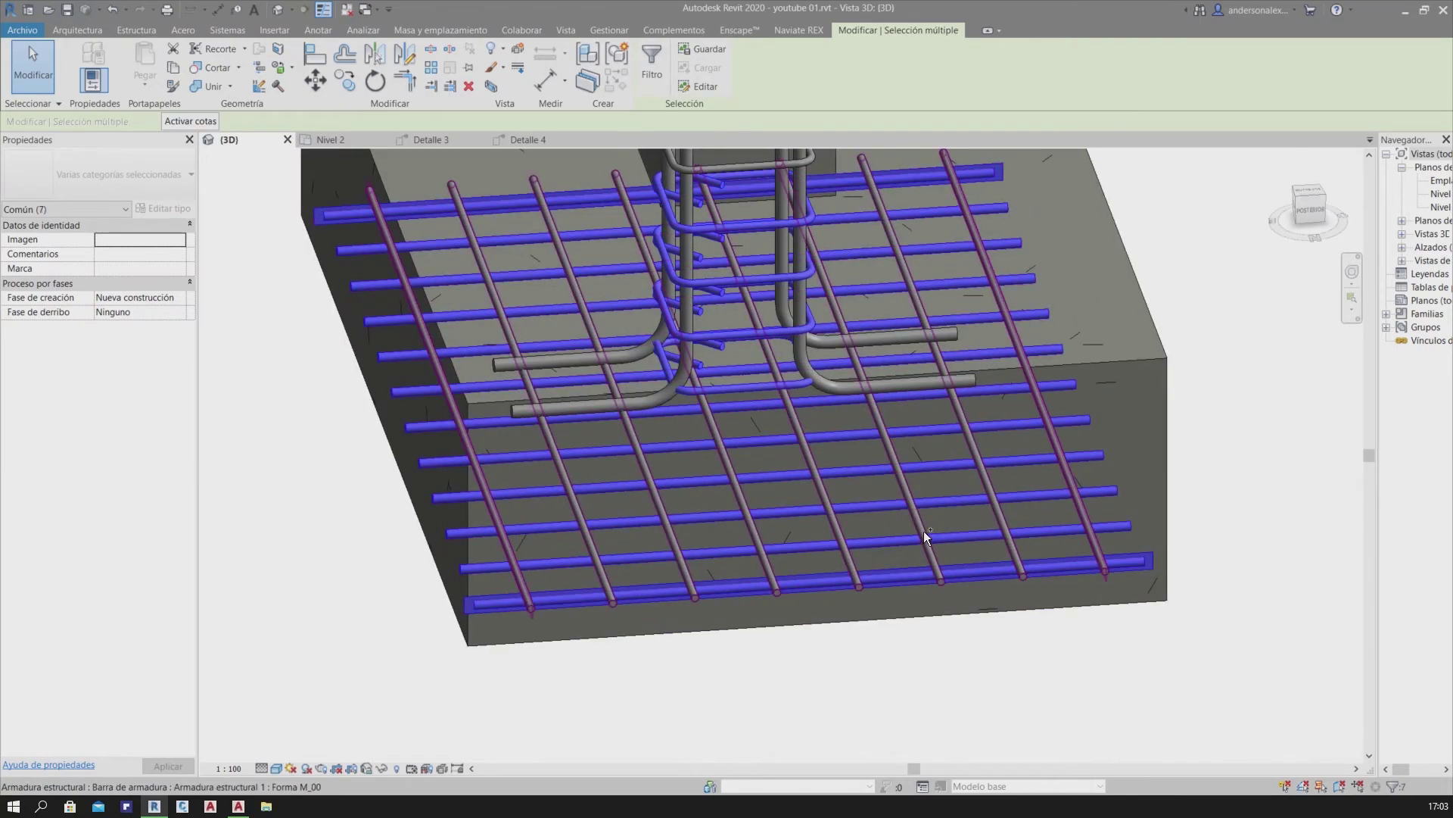
Add the footing's other mesh layer and drop its concrete, keeping only bars
left_click(923, 532, "ctrl")
scroll(921, 528, "down", 3)
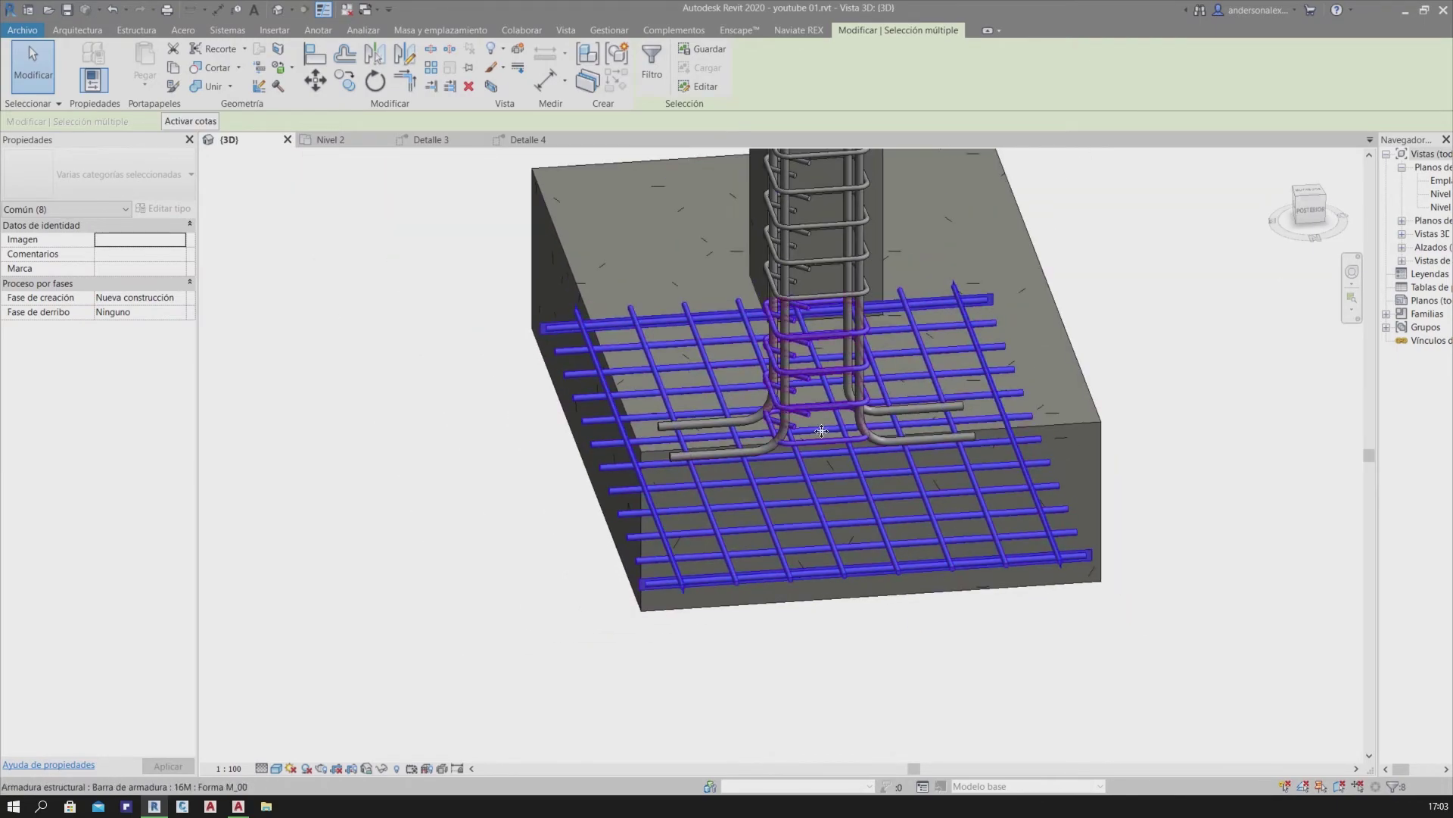
scroll(804, 378, "down", 3)
scroll(928, 486, "down", 2)
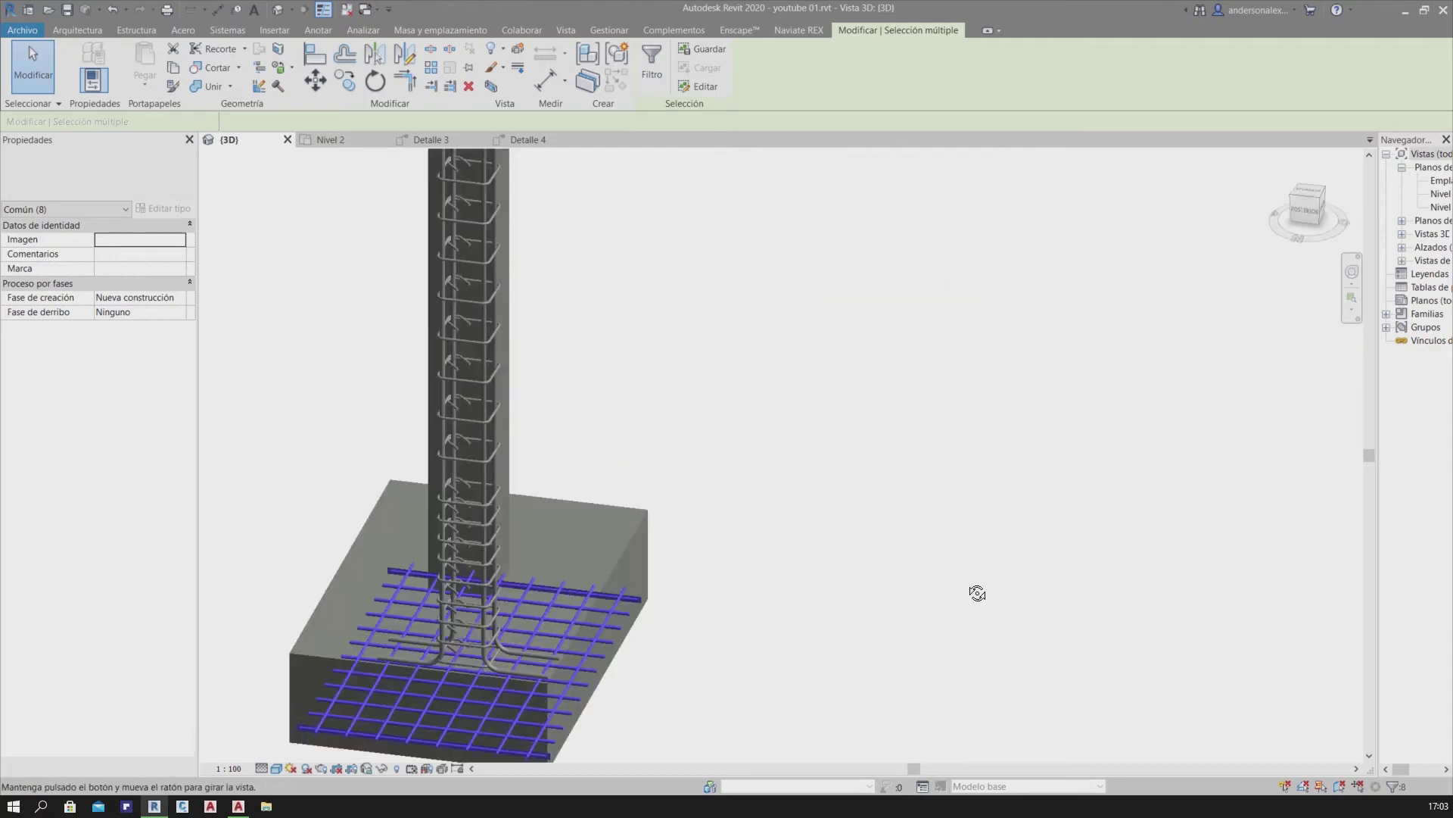
mouse_move(973, 594)
middle_mouse_down("shift")
mouse_move(830, 649)
mouse_move(704, 671)
mouse_move(1141, 409)
mouse_move(1049, 475)
middle_mouse_up("shift")
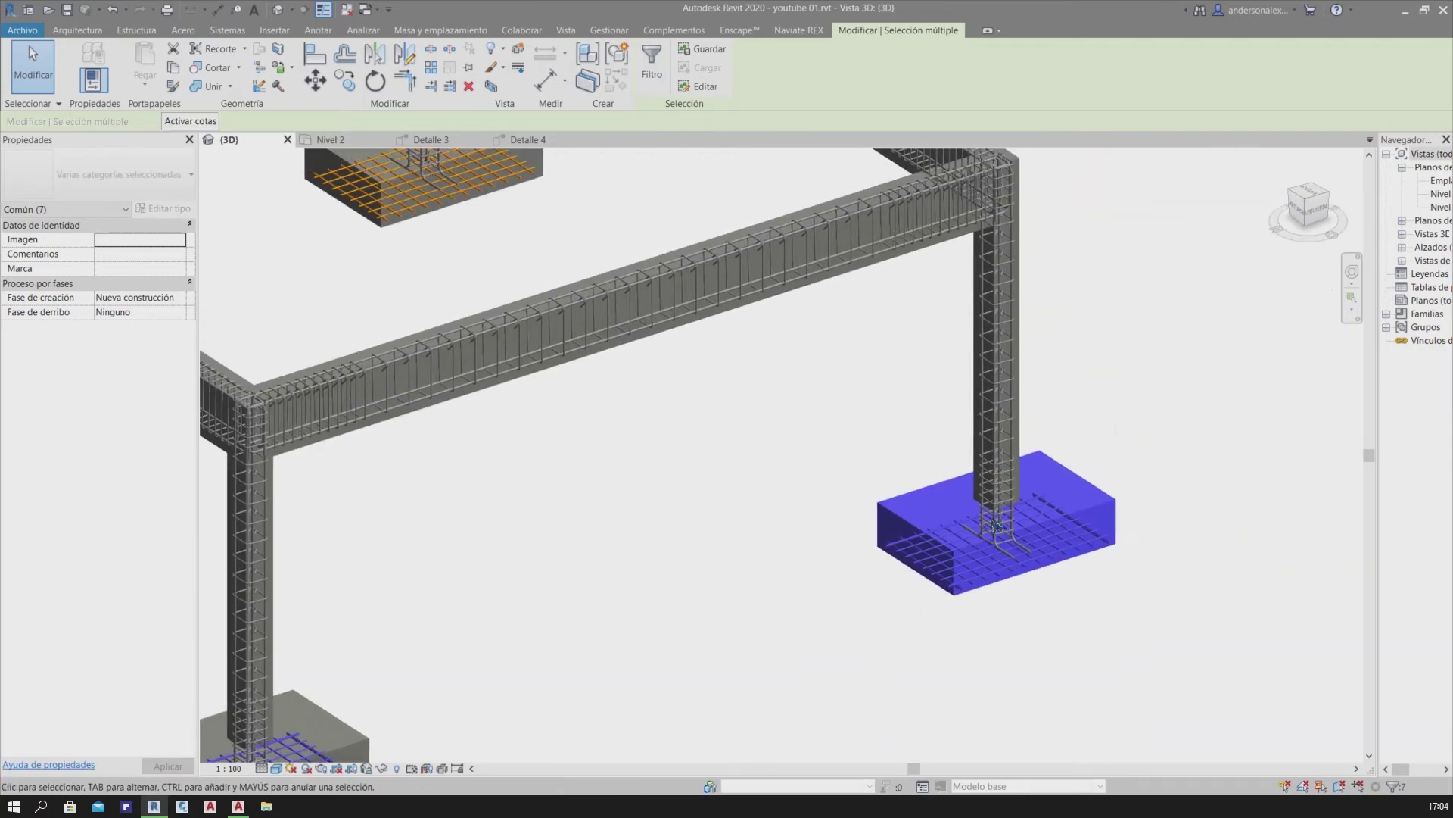
left_click(1048, 479, "shift")
scroll(1030, 522, "down", 4)
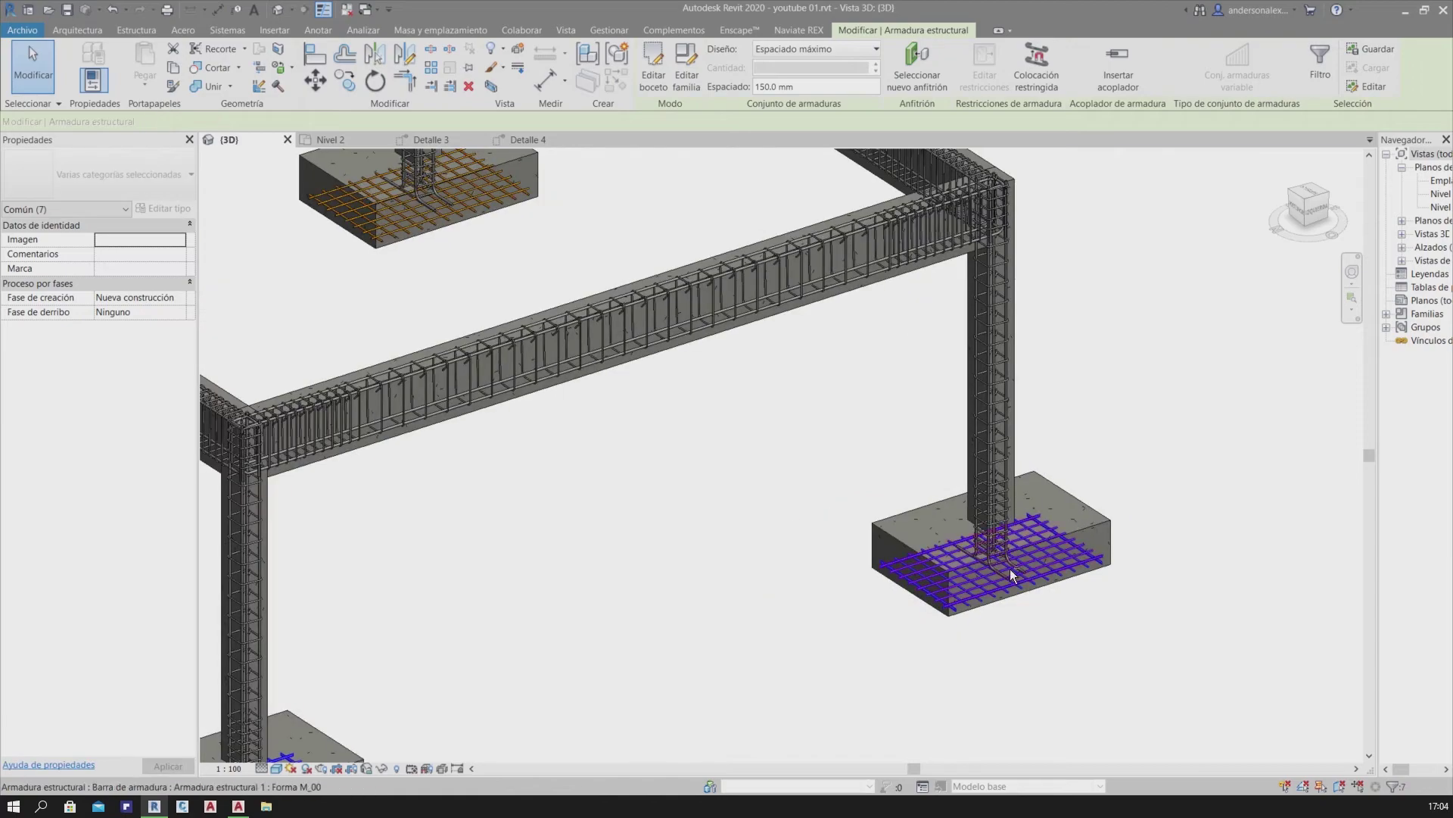
Open the By Element graphic overrides for the six selected rebar sets
middle_click_drag(1010, 569, 1021, 604)
scroll(1022, 603, "down", 3)
middle_click_drag(765, 659, 789, 297, "shift")
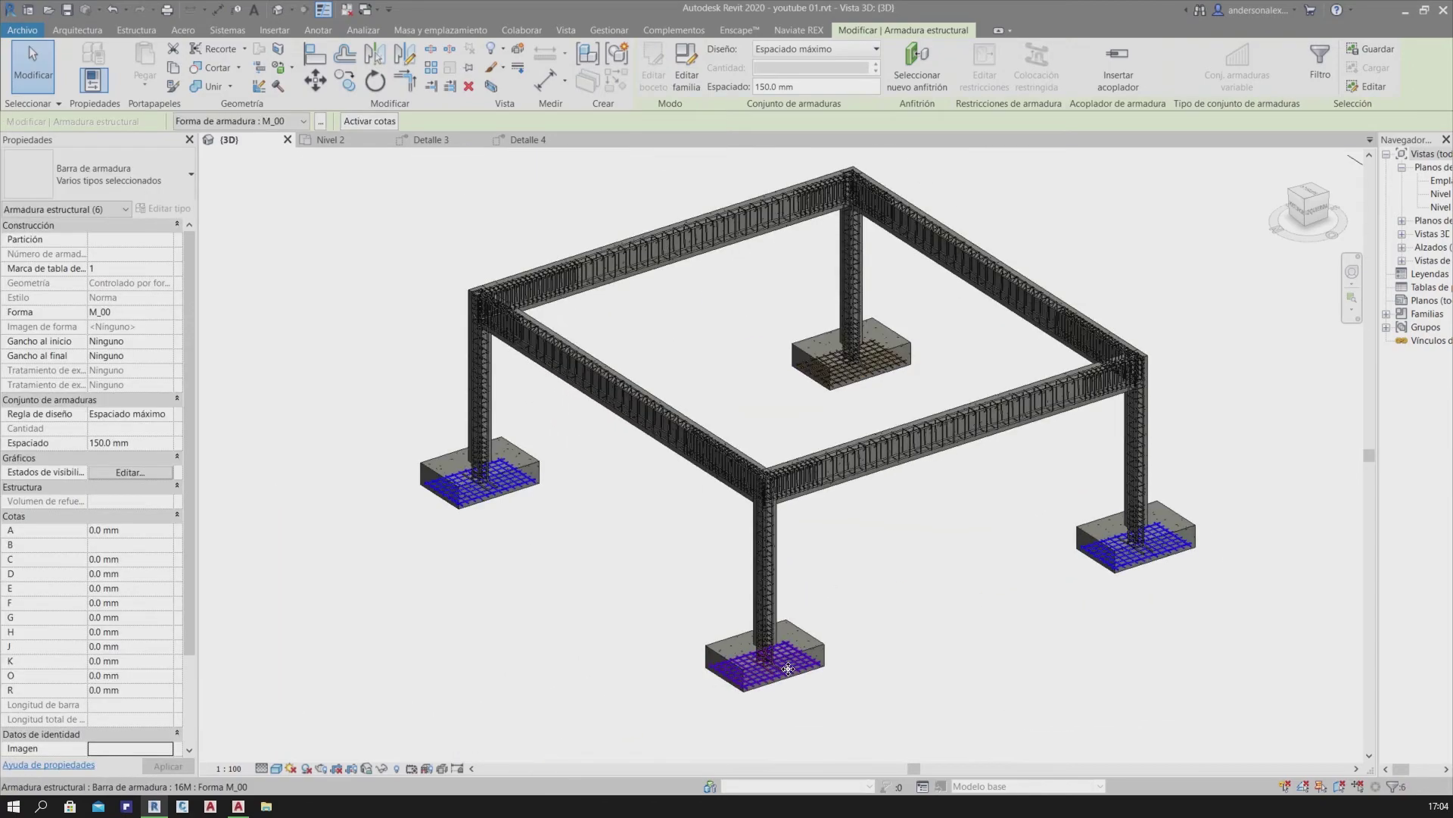
right_click(789, 297)
mouse_move(863, 405)
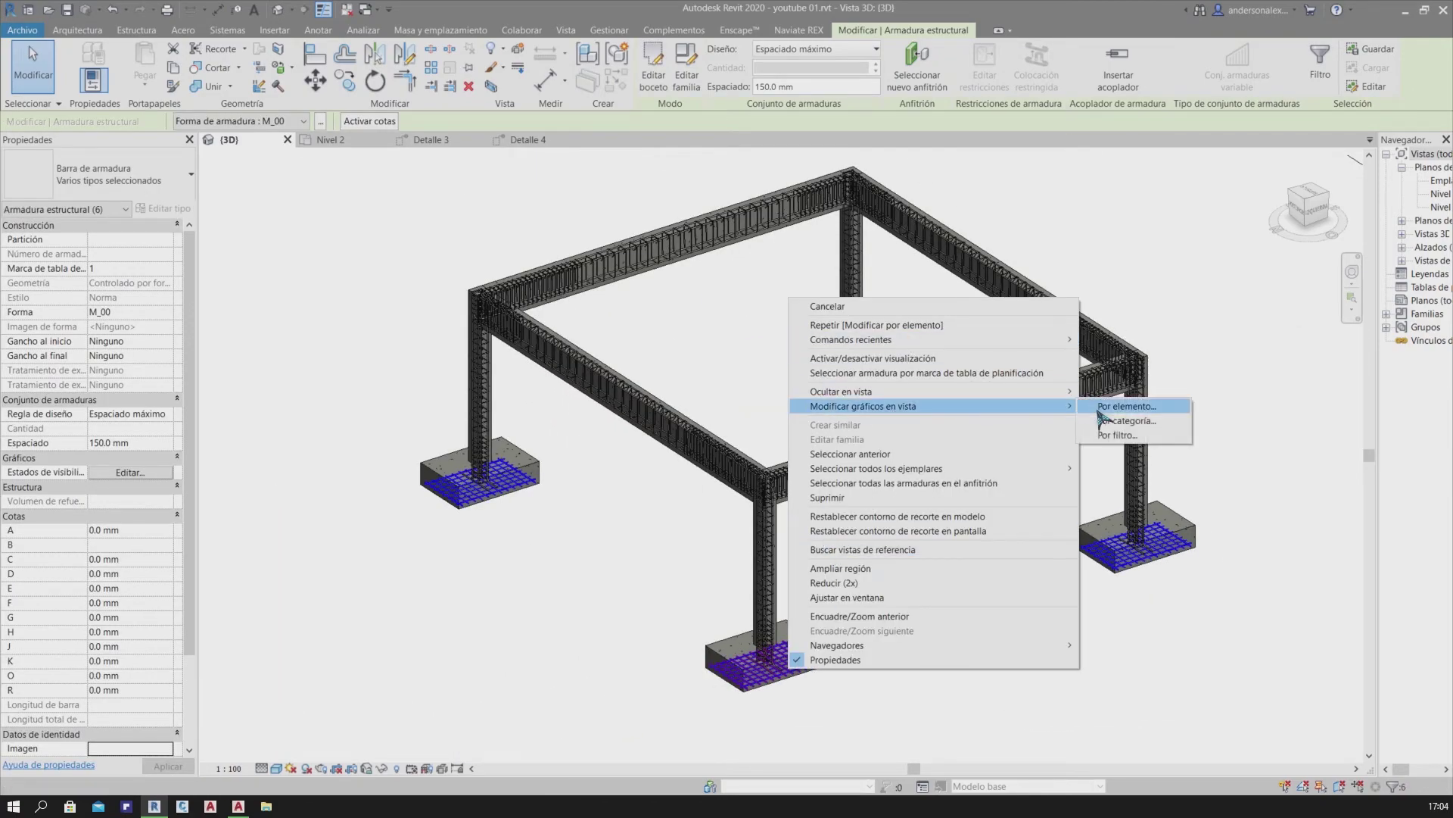
left_click(1098, 412)
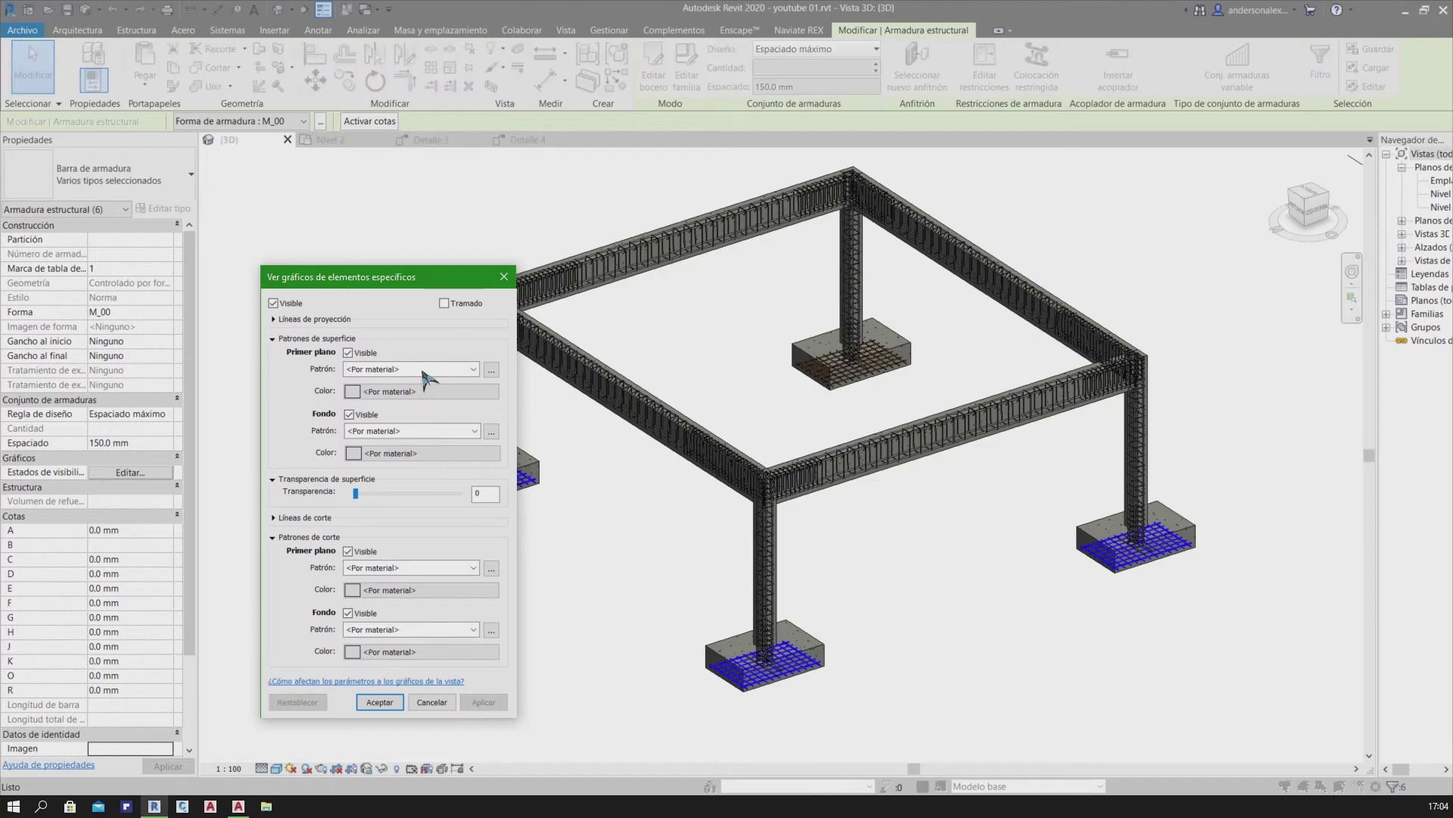
Give the six footing mesh sets a Solid Fill surface pattern in orange RGB 255-128-0
left_click(426, 371)
left_click(412, 392)
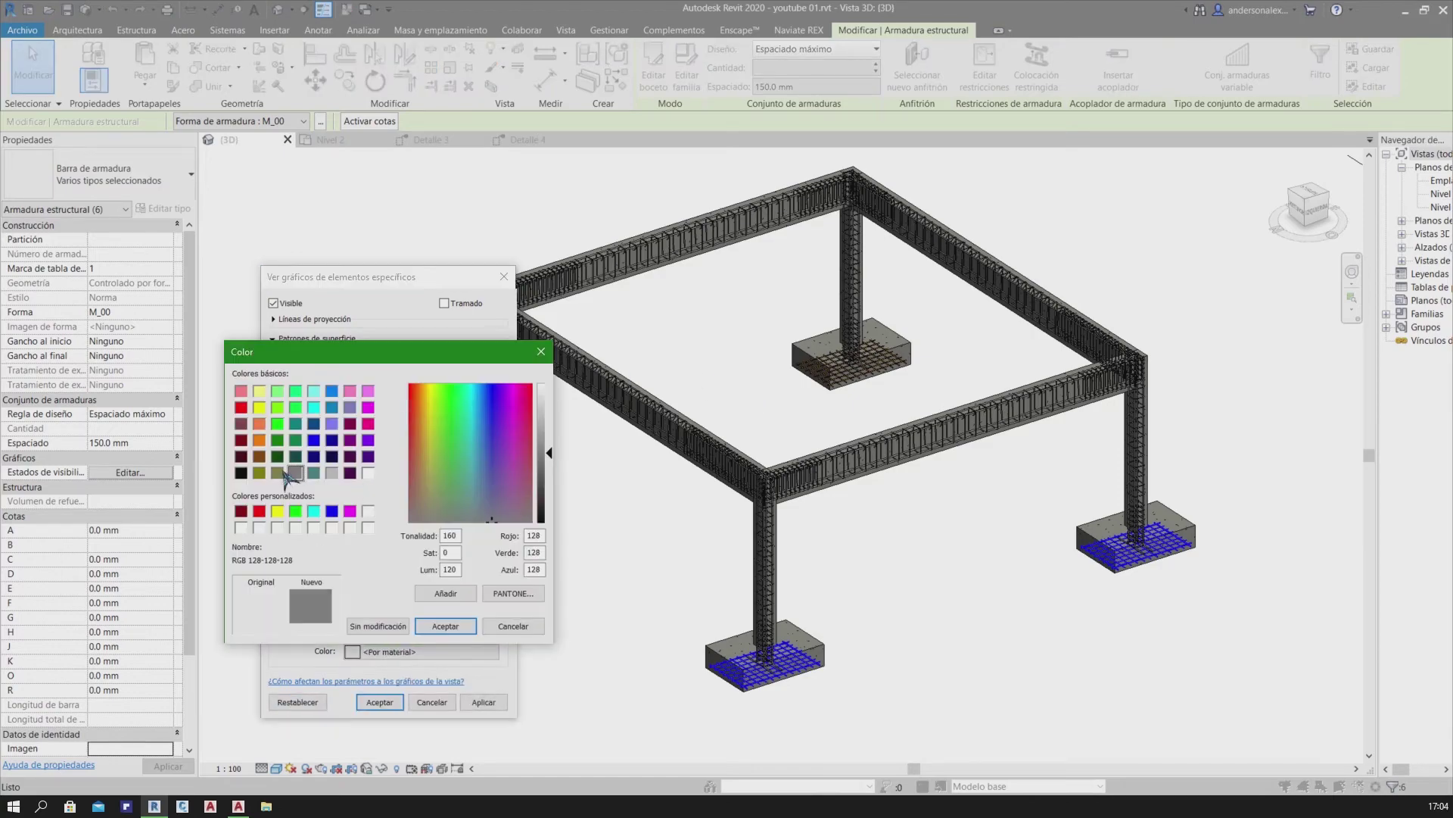
left_click(429, 629)
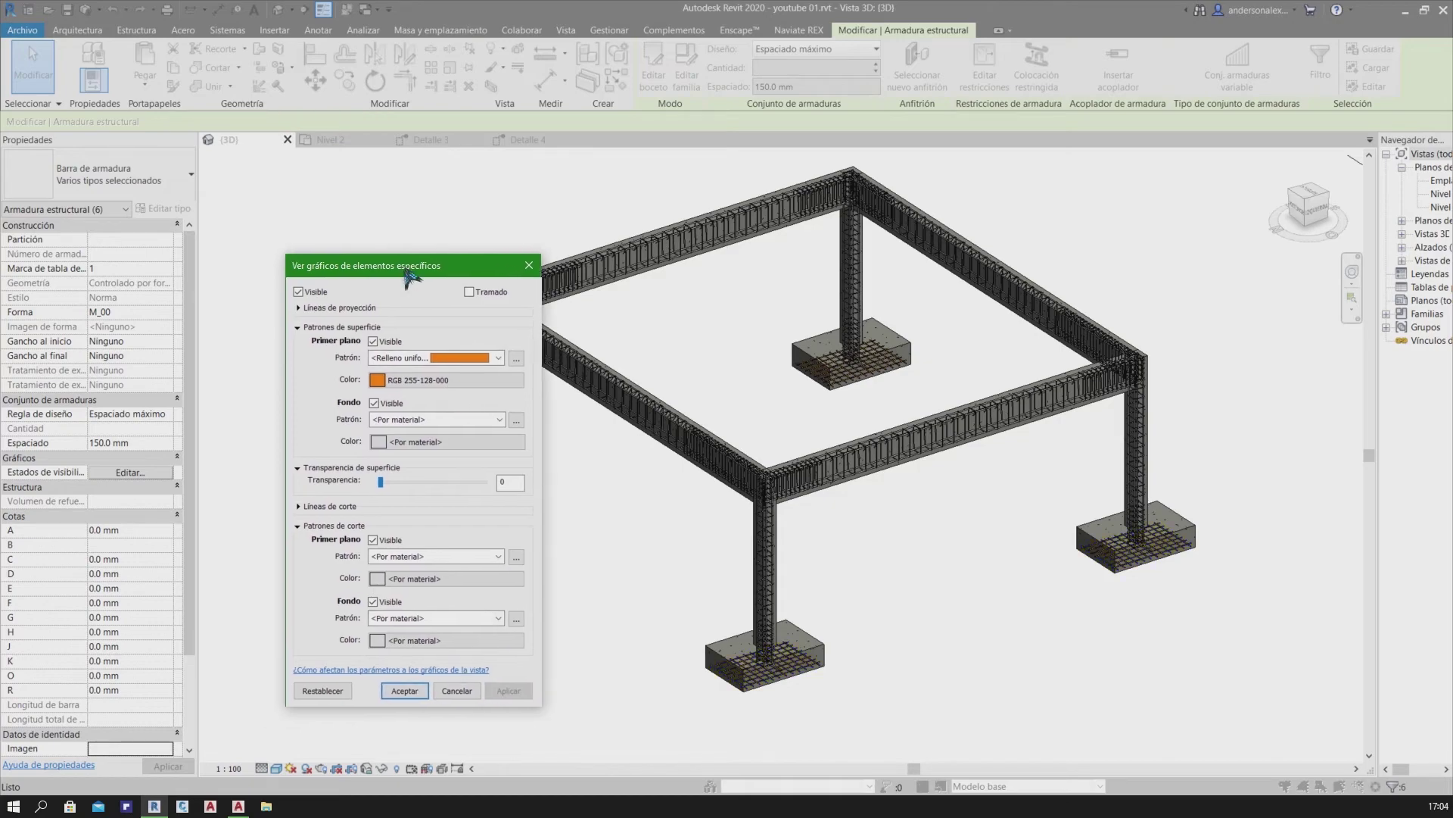
left_click(432, 383)
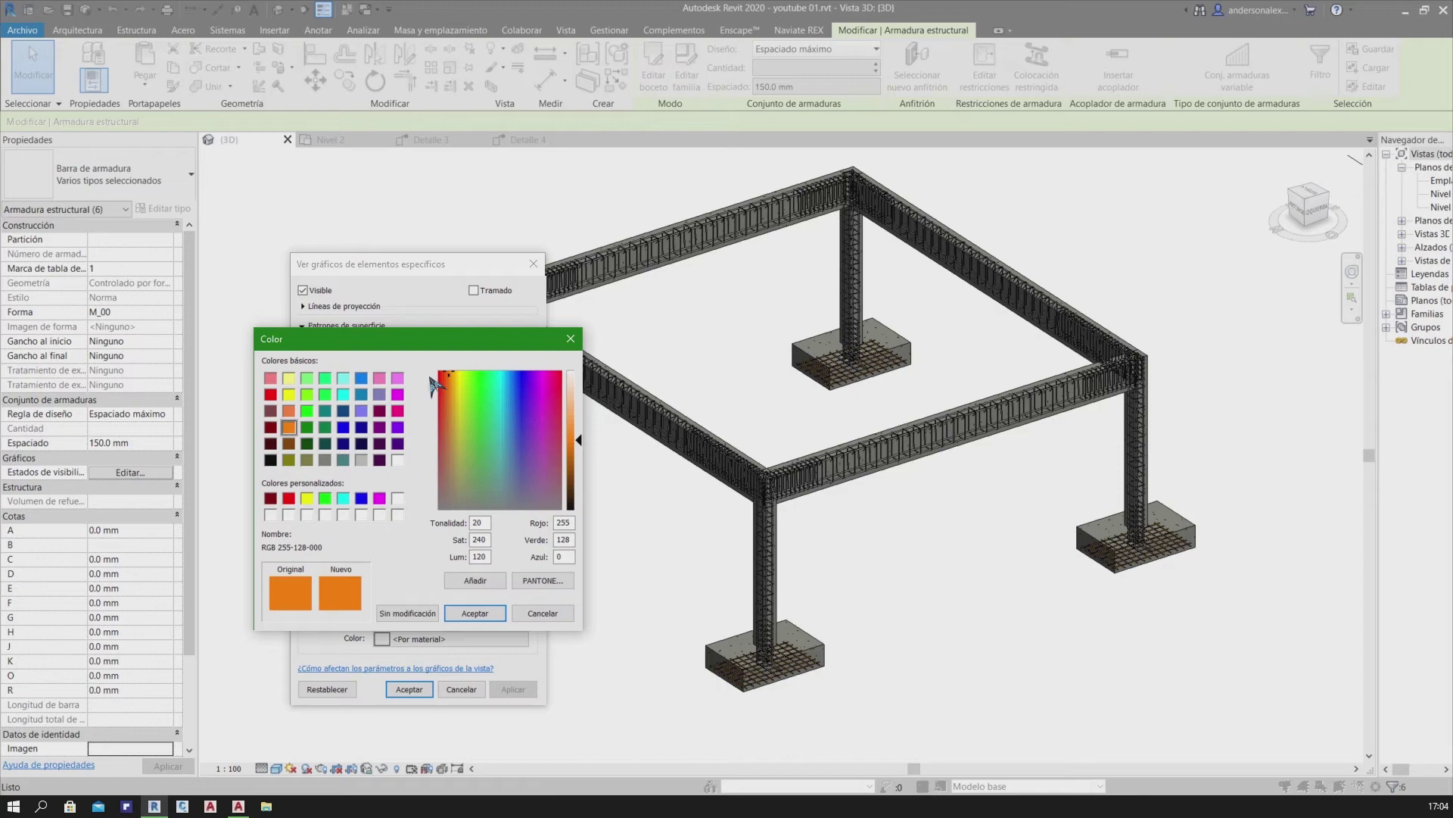
left_click(475, 613)
left_click(428, 689)
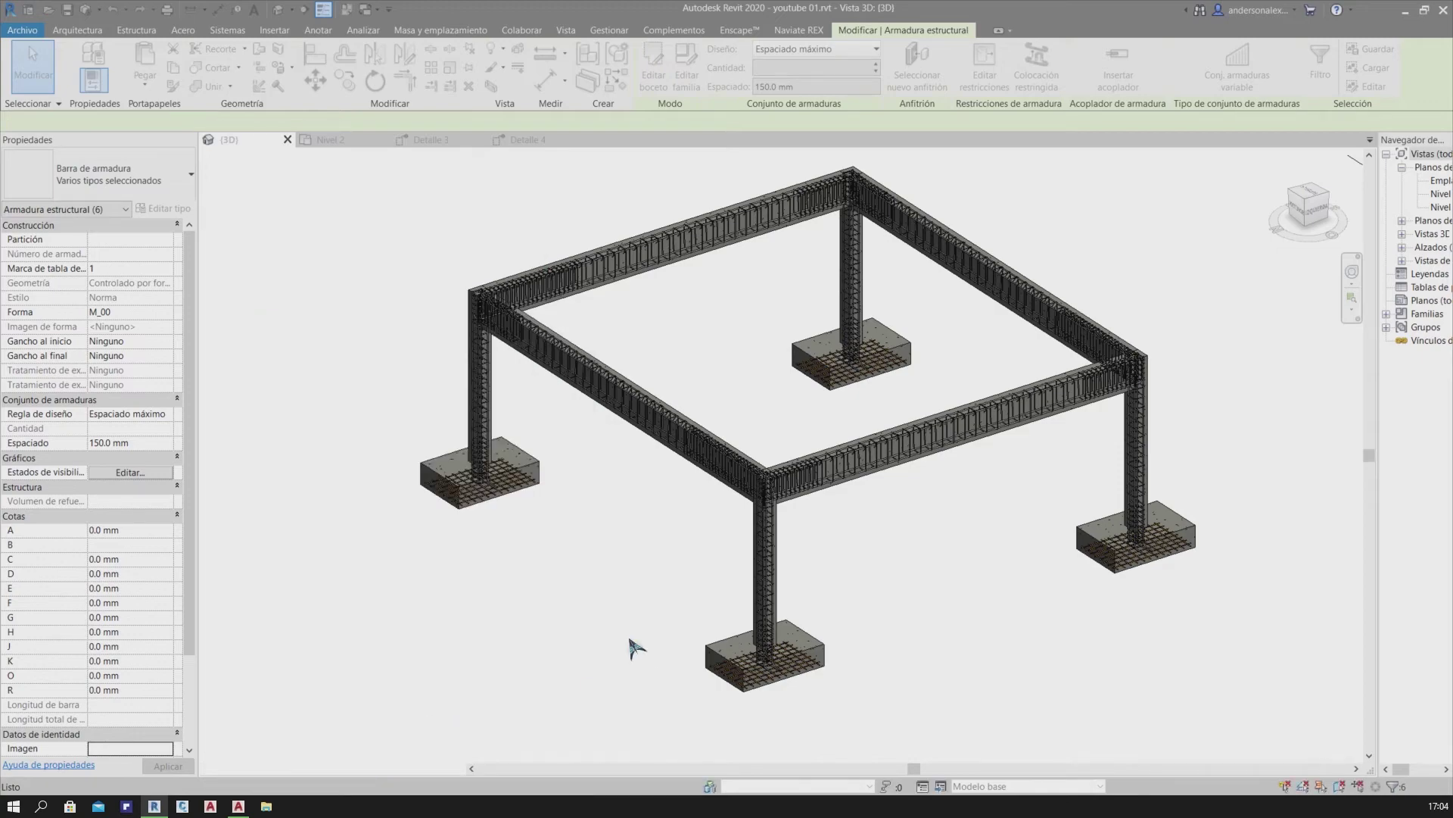
key("Escape")
Select the first two 22M column vertical-bar sets anchored in the footing
scroll(659, 639, "up", 2)
scroll(754, 636, "up", 3)
scroll(707, 488, "up", 2)
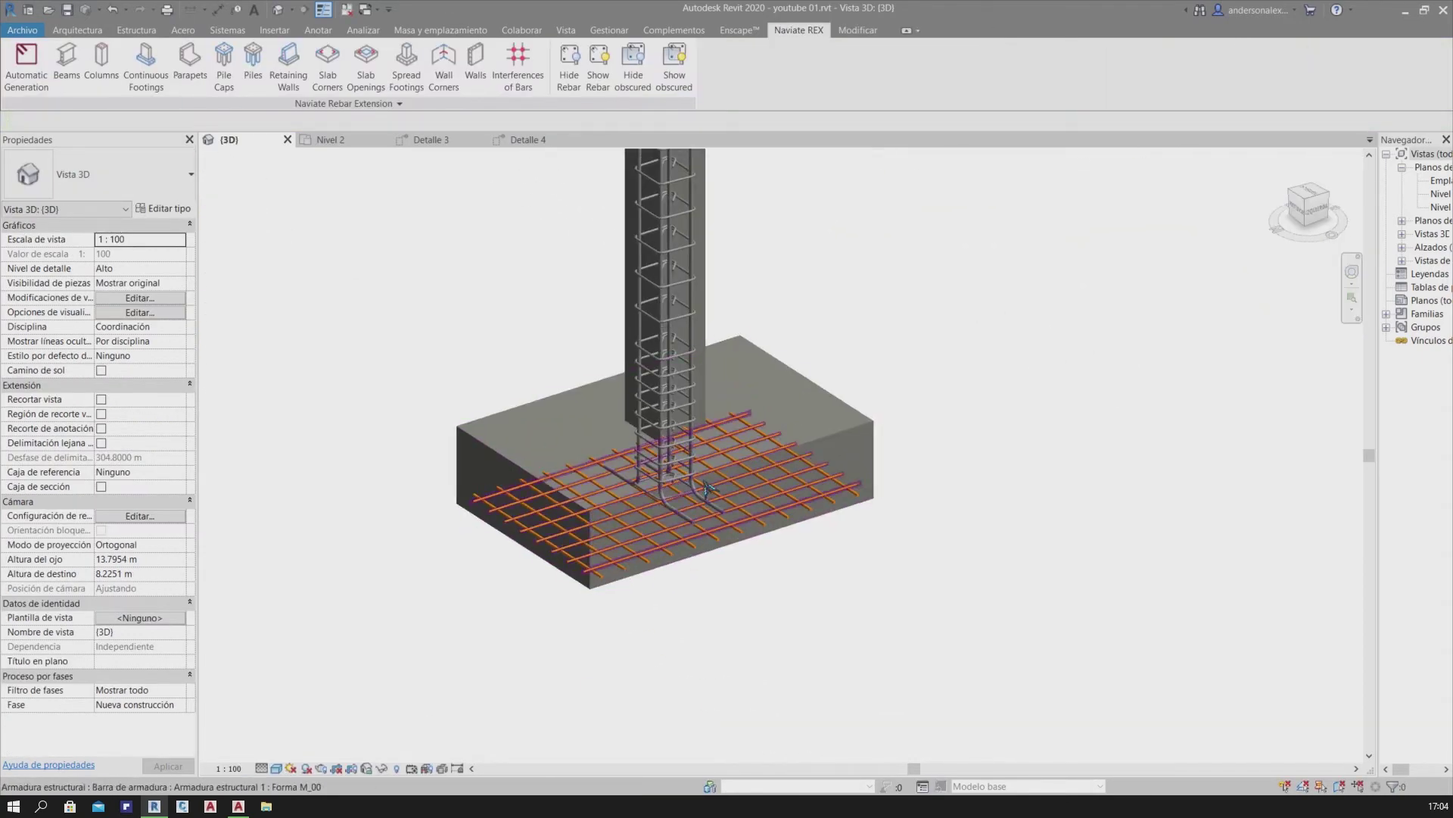
scroll(707, 488, "down", 3)
scroll(633, 610, "down", 3)
mouse_move(633, 611)
middle_mouse_down("shift")
mouse_move(571, 636)
mouse_move(784, 612)
mouse_move(614, 530)
mouse_move(784, 543)
middle_mouse_up("shift")
scroll(791, 591, "down", 2)
scroll(784, 544, "up", 4)
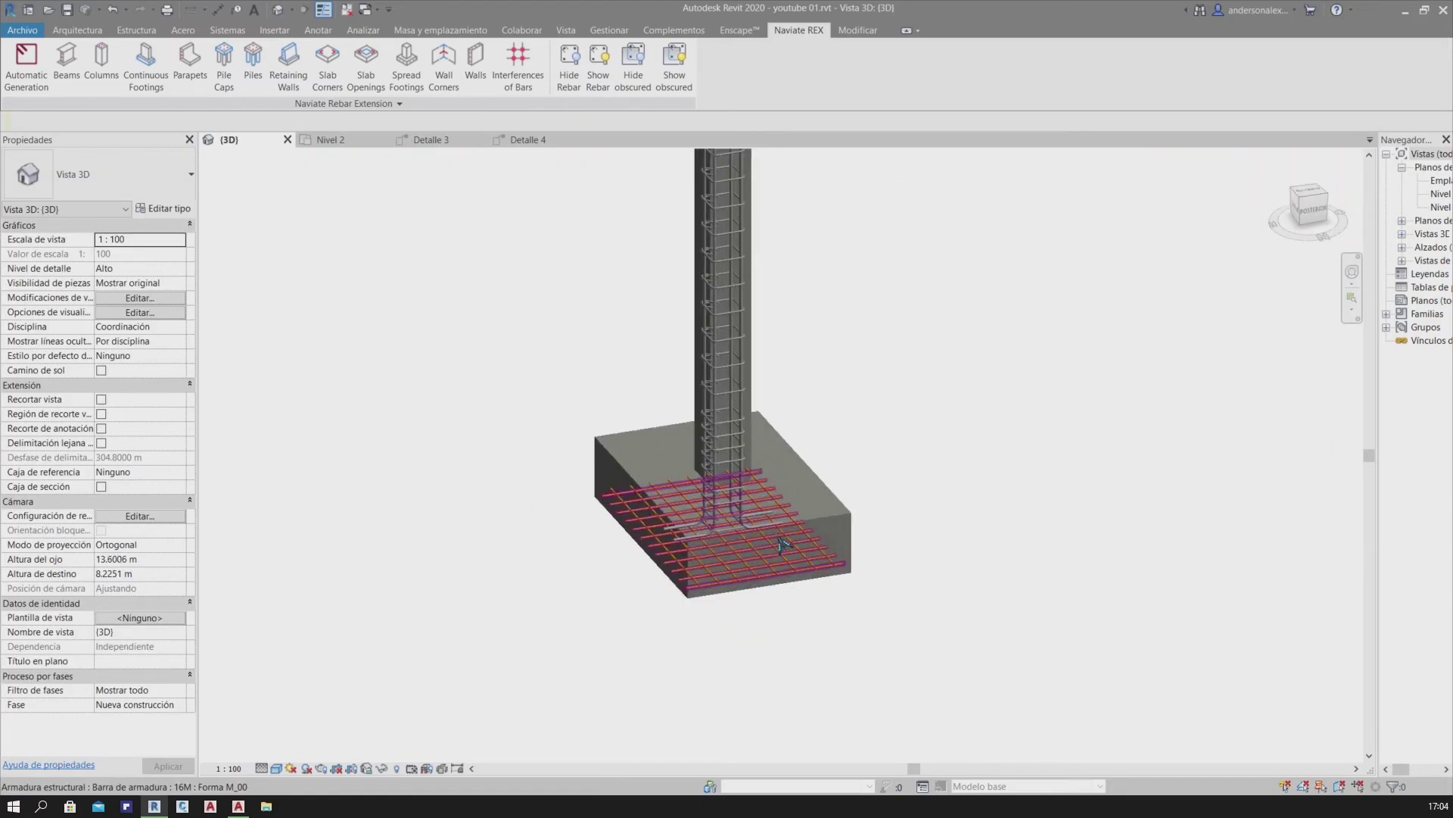
scroll(782, 543, "up", 2)
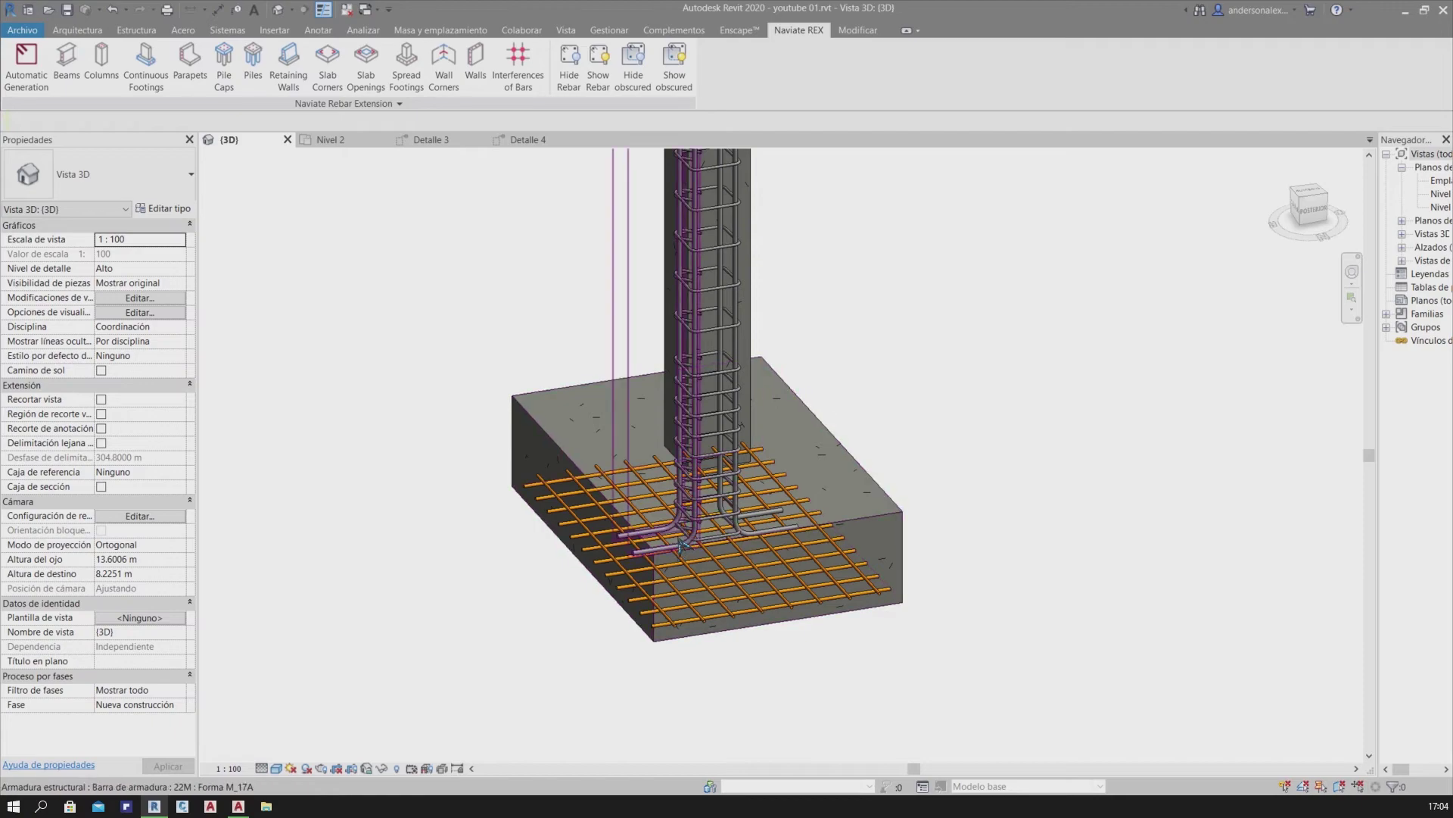
left_click(744, 528)
scroll(745, 525, "up", 2)
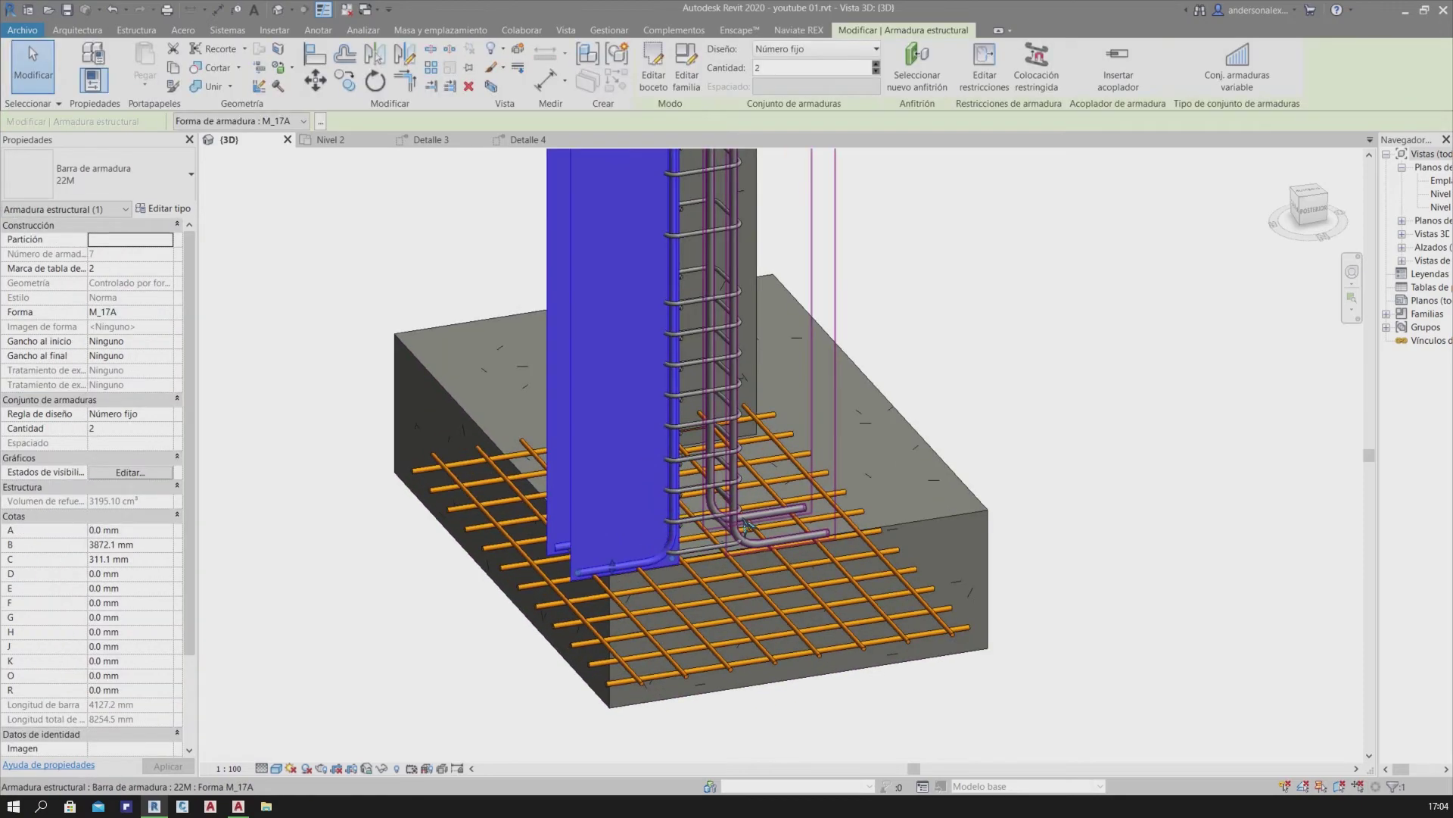
left_click(745, 523, "ctrl")
scroll(745, 523, "down", 2)
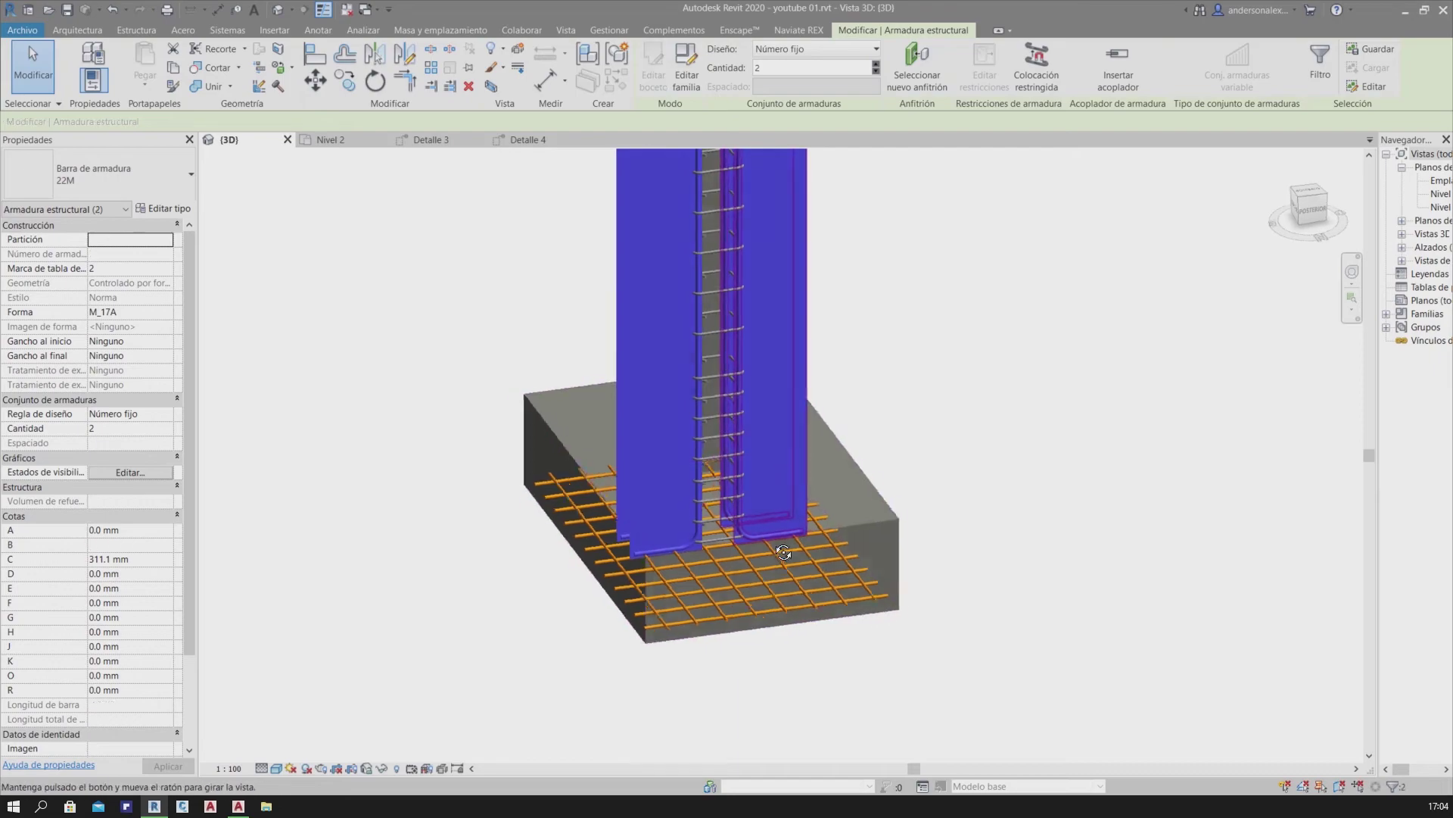
Add several more column vertical-bar sets from other columns to the selection
mouse_move(745, 523)
middle_mouse_down("shift")
mouse_move(671, 556)
mouse_move(539, 575)
mouse_move(821, 594)
mouse_move(406, 617)
mouse_move(411, 547)
mouse_move(651, 520)
middle_mouse_up("shift")
scroll(539, 575, "down", 2)
scroll(651, 520, "up", 3)
scroll(651, 521, "up", 1)
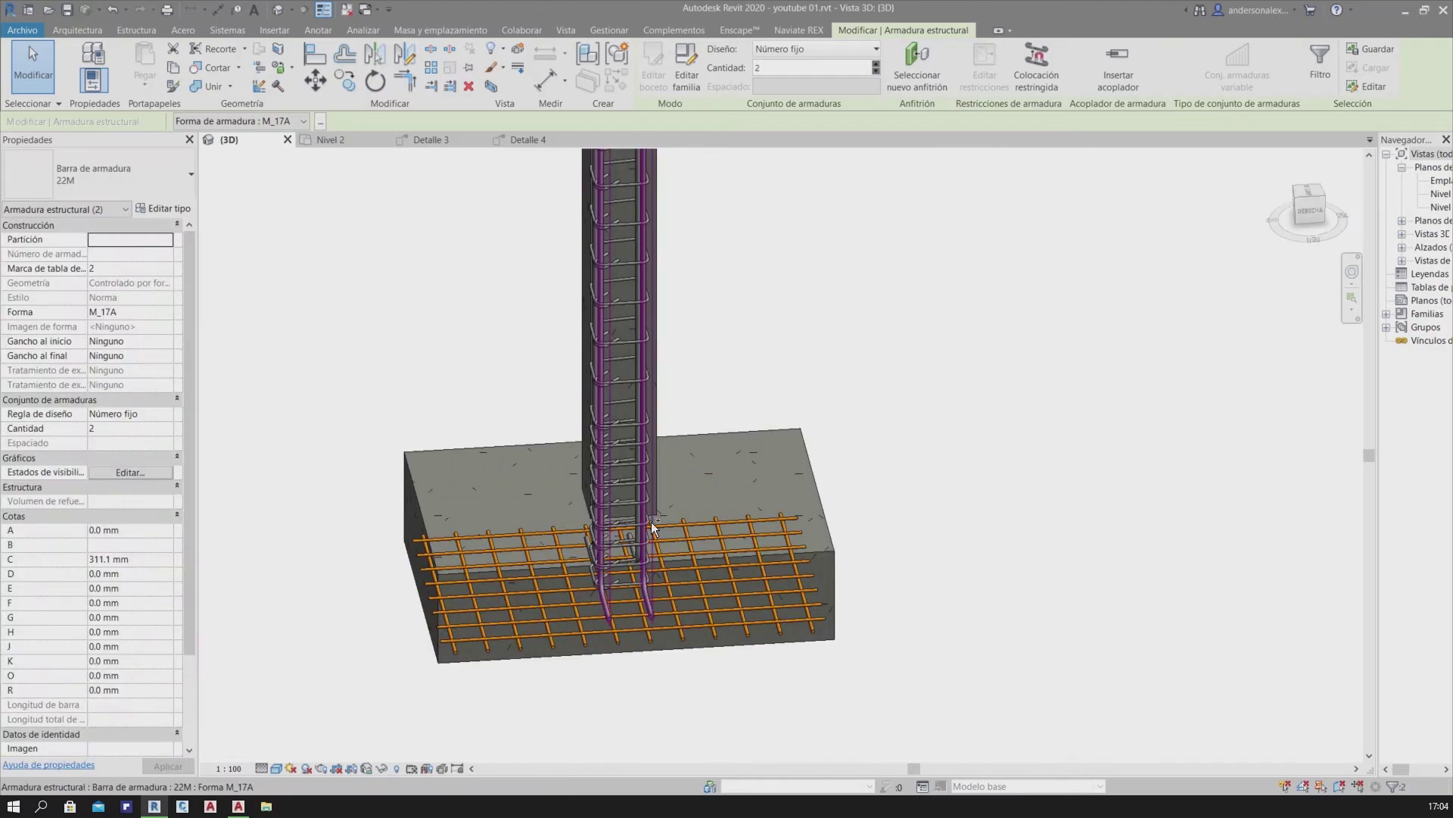
scroll(649, 584, "up", 3)
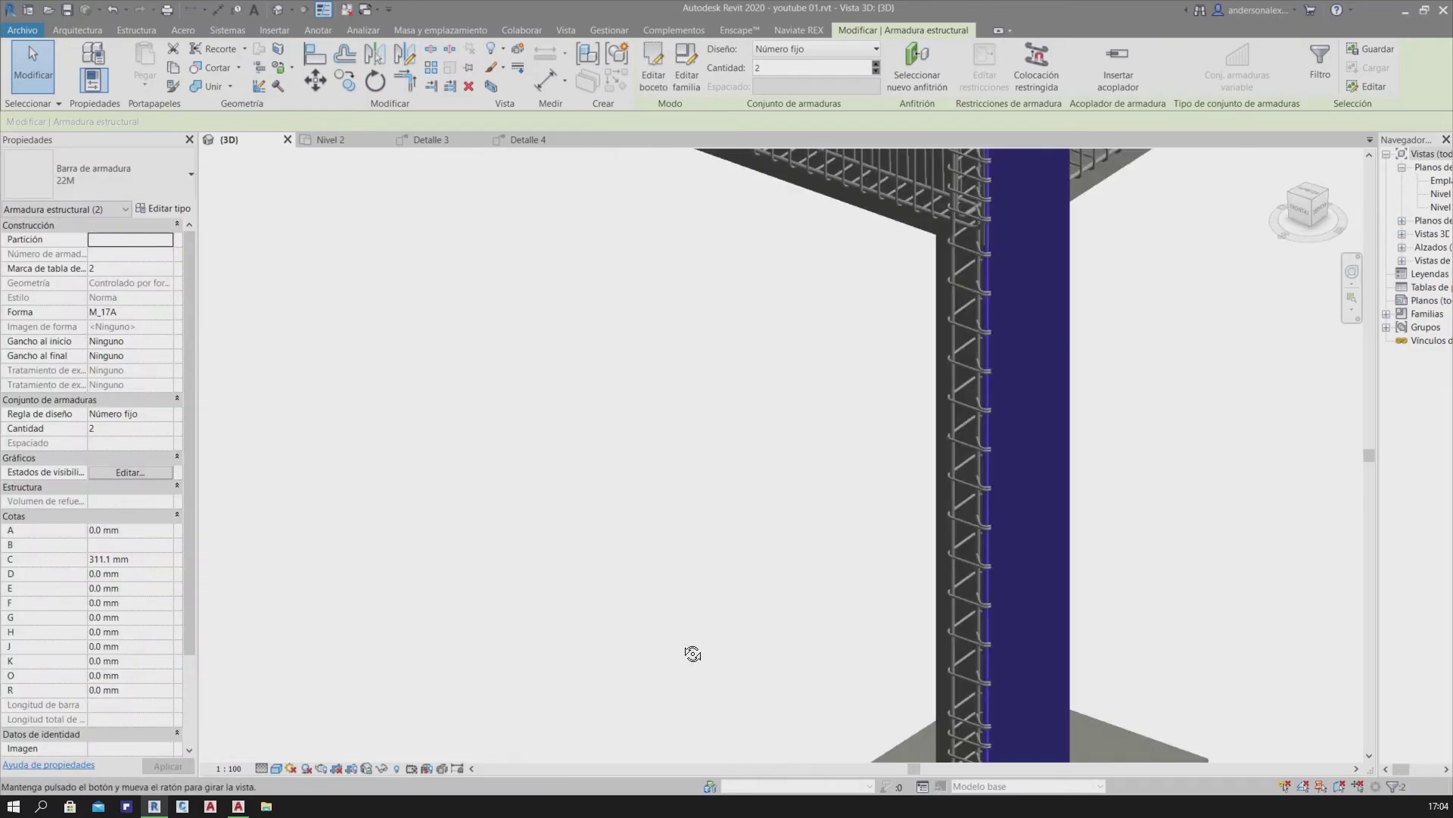
middle_click_drag(691, 652, 808, 555, "shift")
left_click(736, 635, "ctrl")
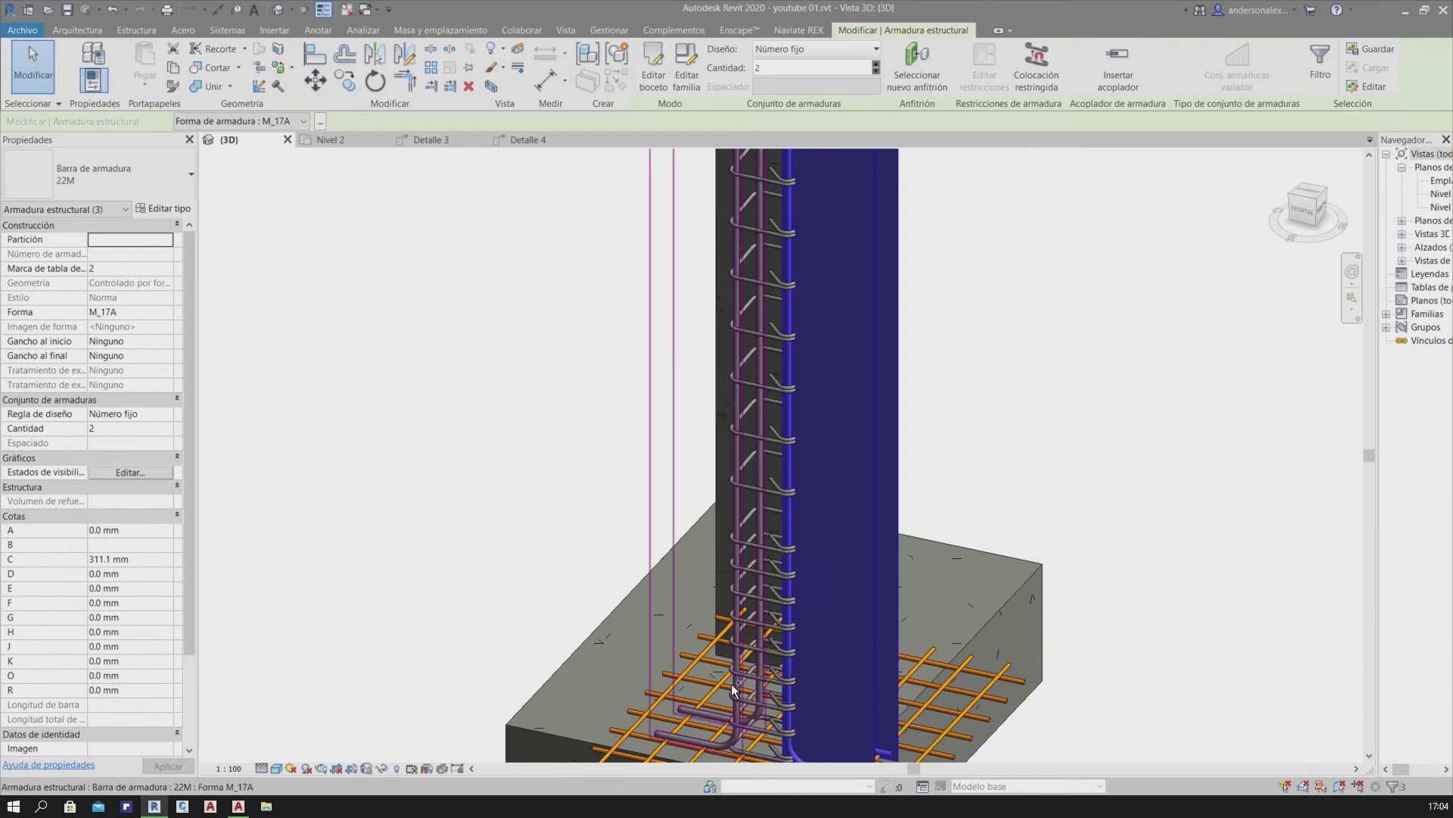
middle_click_drag(731, 683, 1003, 600, "shift")
scroll(1007, 600, "down", 3)
mouse_move(662, 666)
middle_mouse_down("shift")
mouse_move(409, 665)
mouse_move(689, 520)
middle_mouse_up("shift")
left_click(689, 520, "ctrl")
scroll(687, 516, "up", 3)
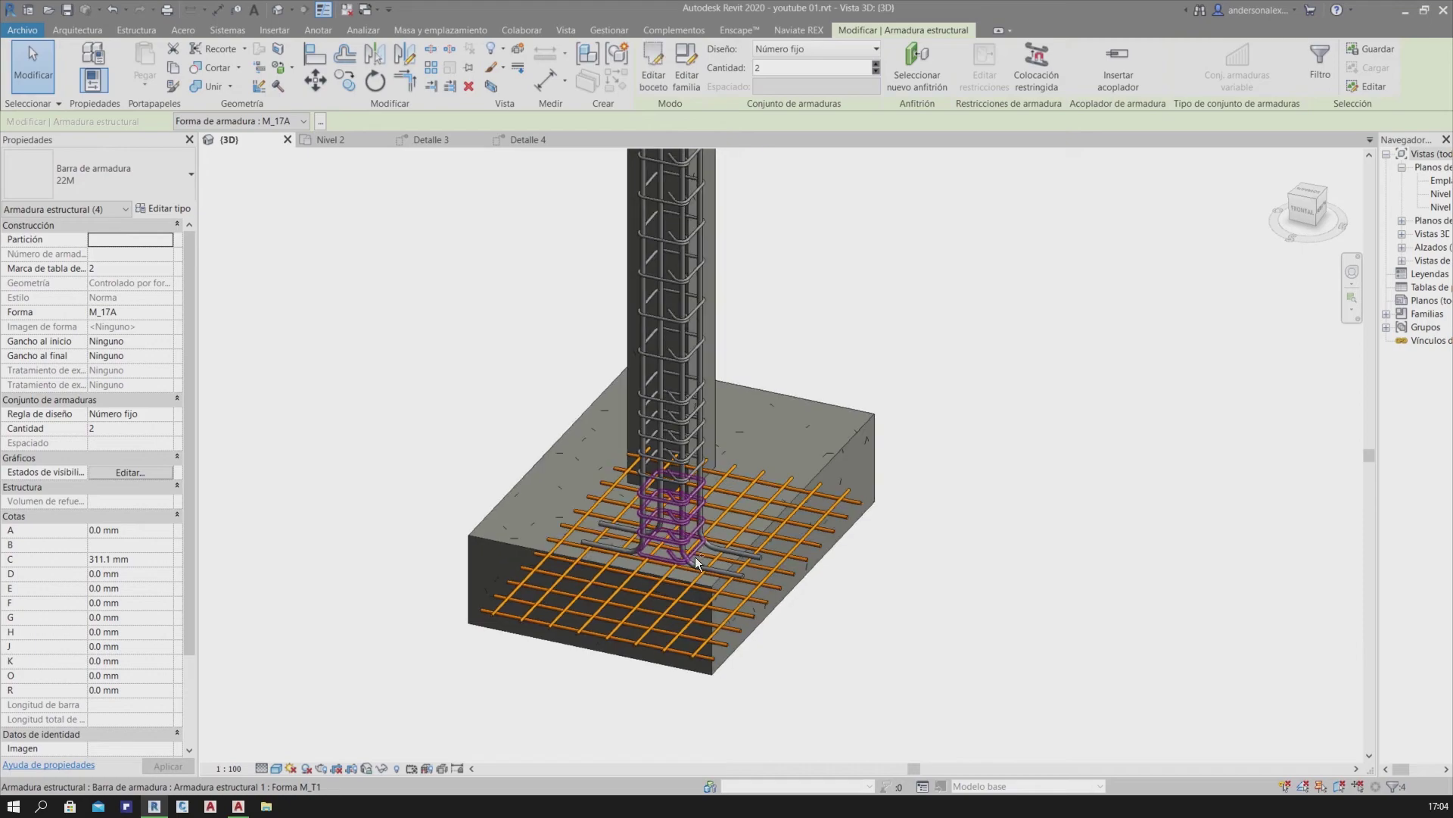
left_click(632, 542, "ctrl")
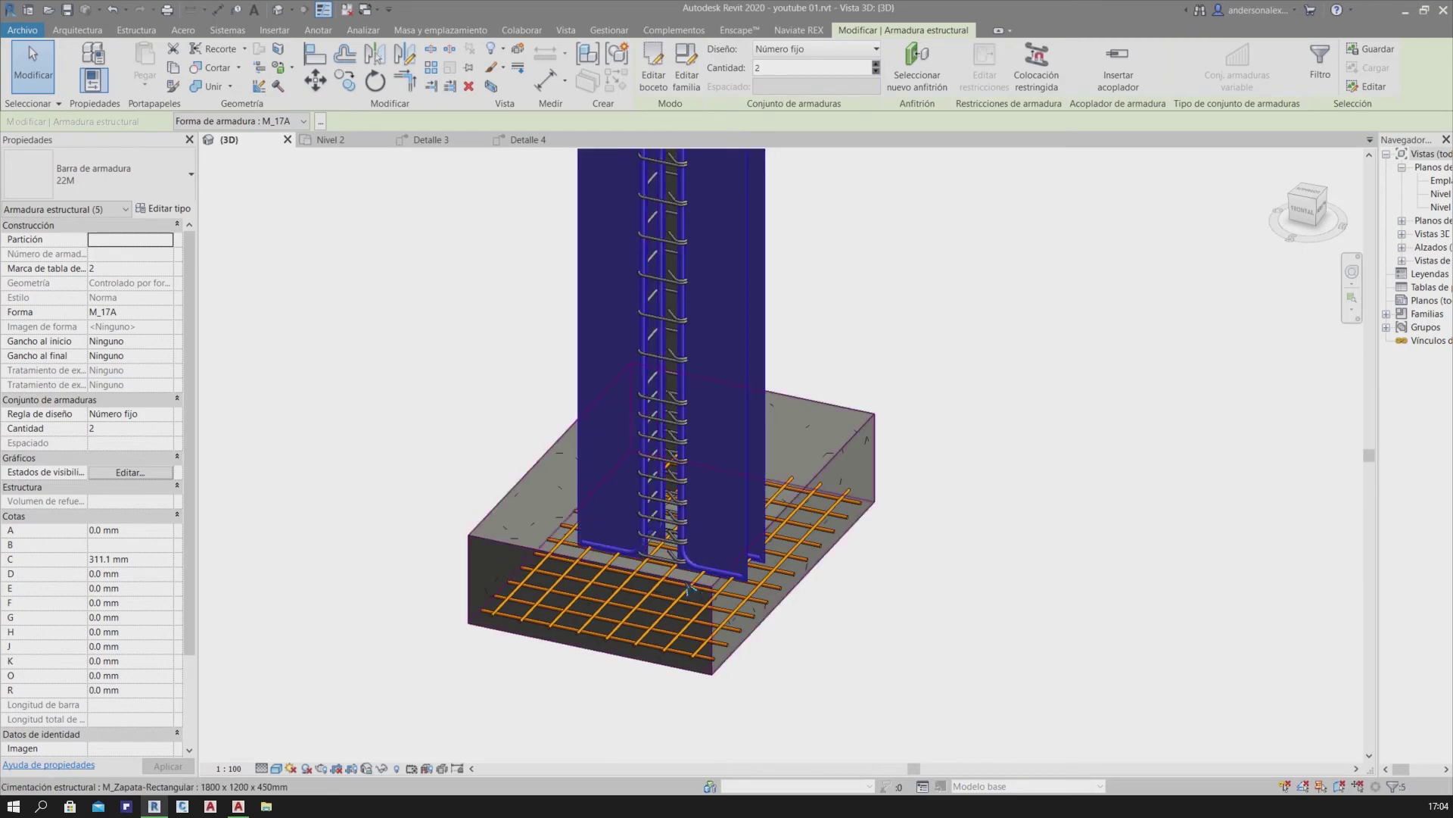
Add the remaining column vertical-bar sets so all eight M_17A sets are selected
scroll(633, 543, "down", 3)
middle_click_drag(458, 549, 652, 551, "shift")
scroll(653, 551, "down", 2)
scroll(654, 523, "up", 3)
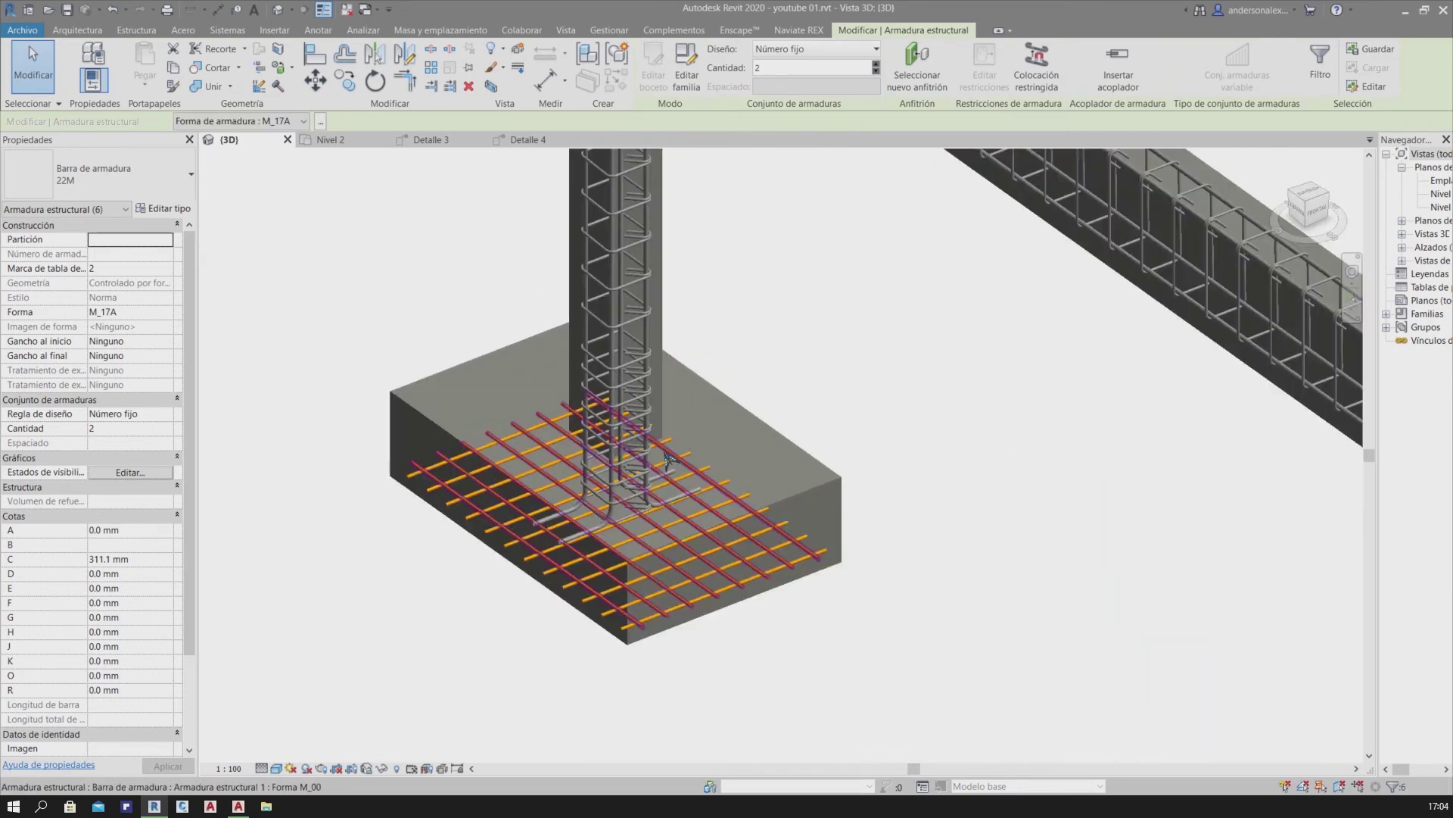
scroll(658, 480, "up", 2)
scroll(656, 502, "up", 1)
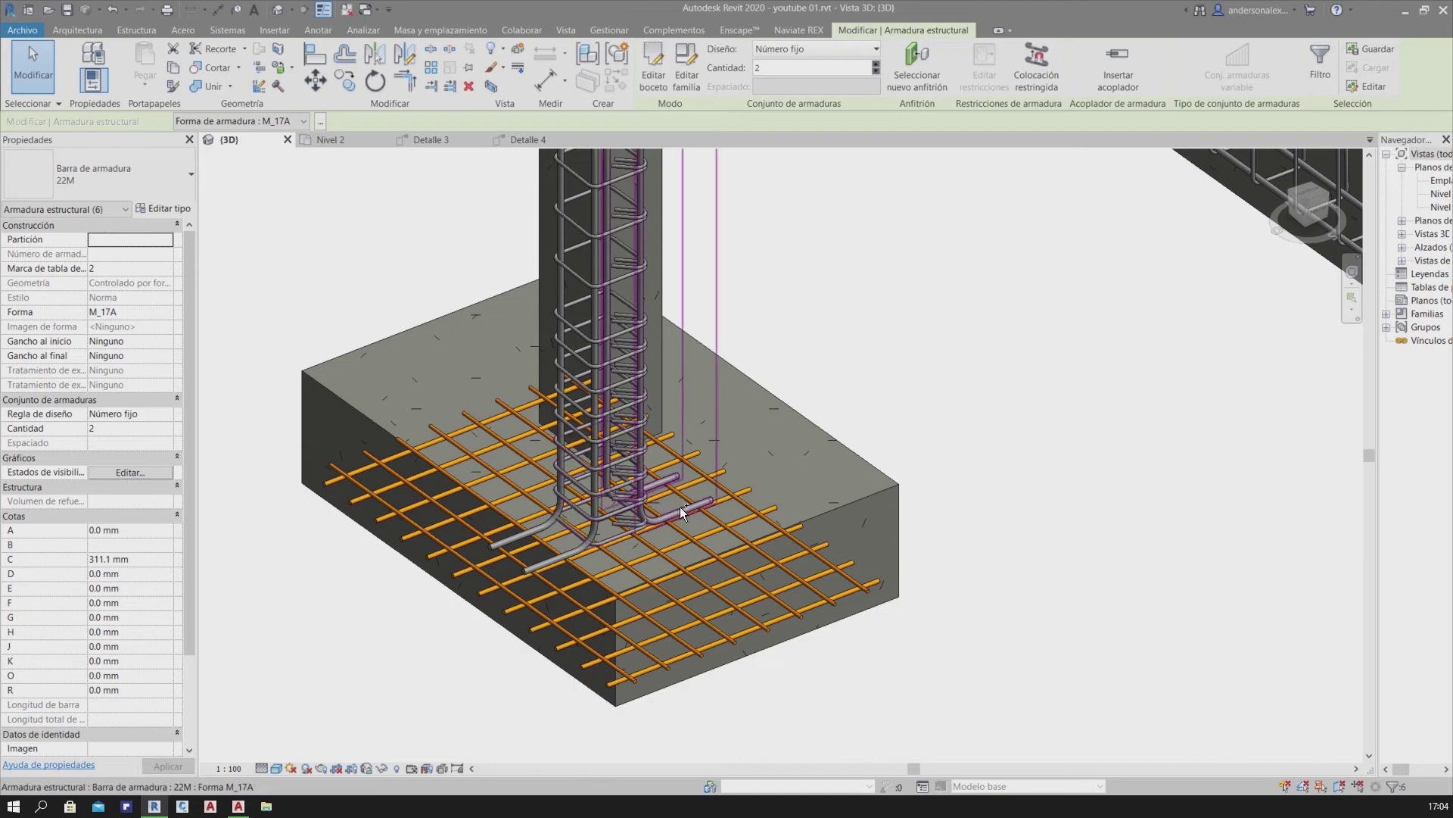
left_click(598, 522, "ctrl")
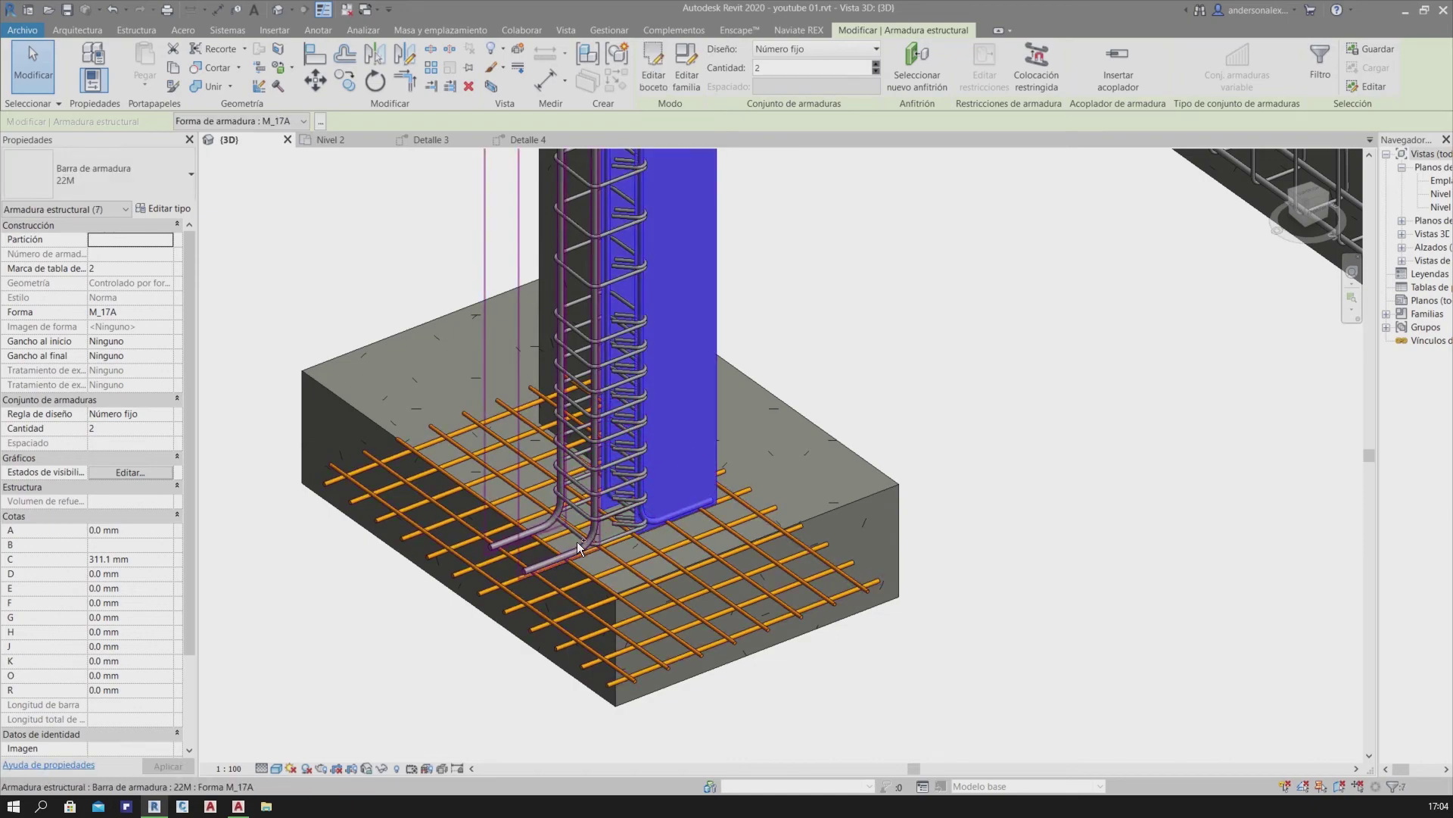
scroll(577, 542, "down", 2)
scroll(887, 508, "down", 2)
scroll(632, 558, "down", 2)
scroll(681, 633, "down", 1)
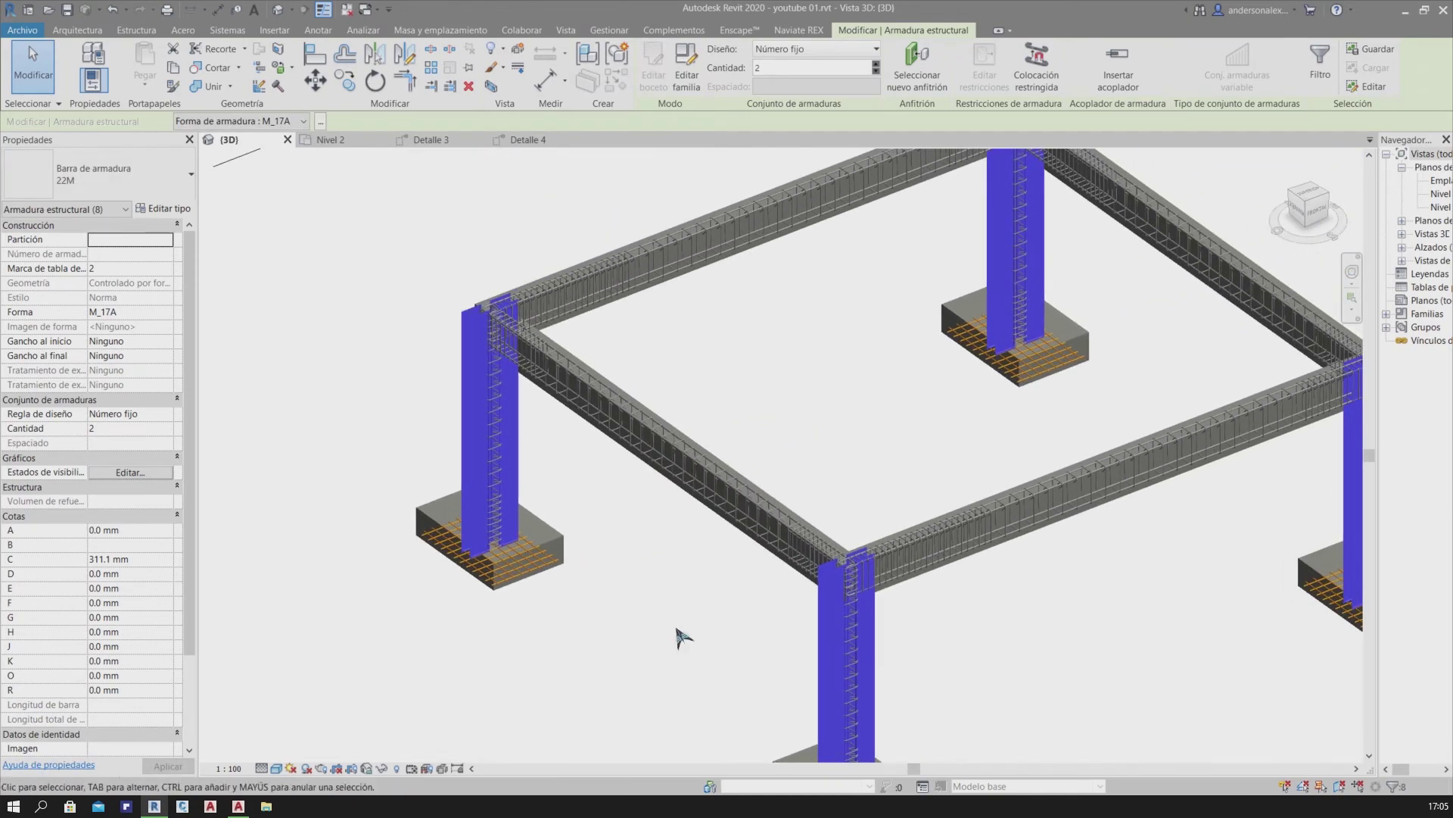
scroll(691, 610, "up", 3)
scroll(691, 610, "up", 2)
middle_click_drag(691, 611, 567, 475)
scroll(545, 503, "up", 1)
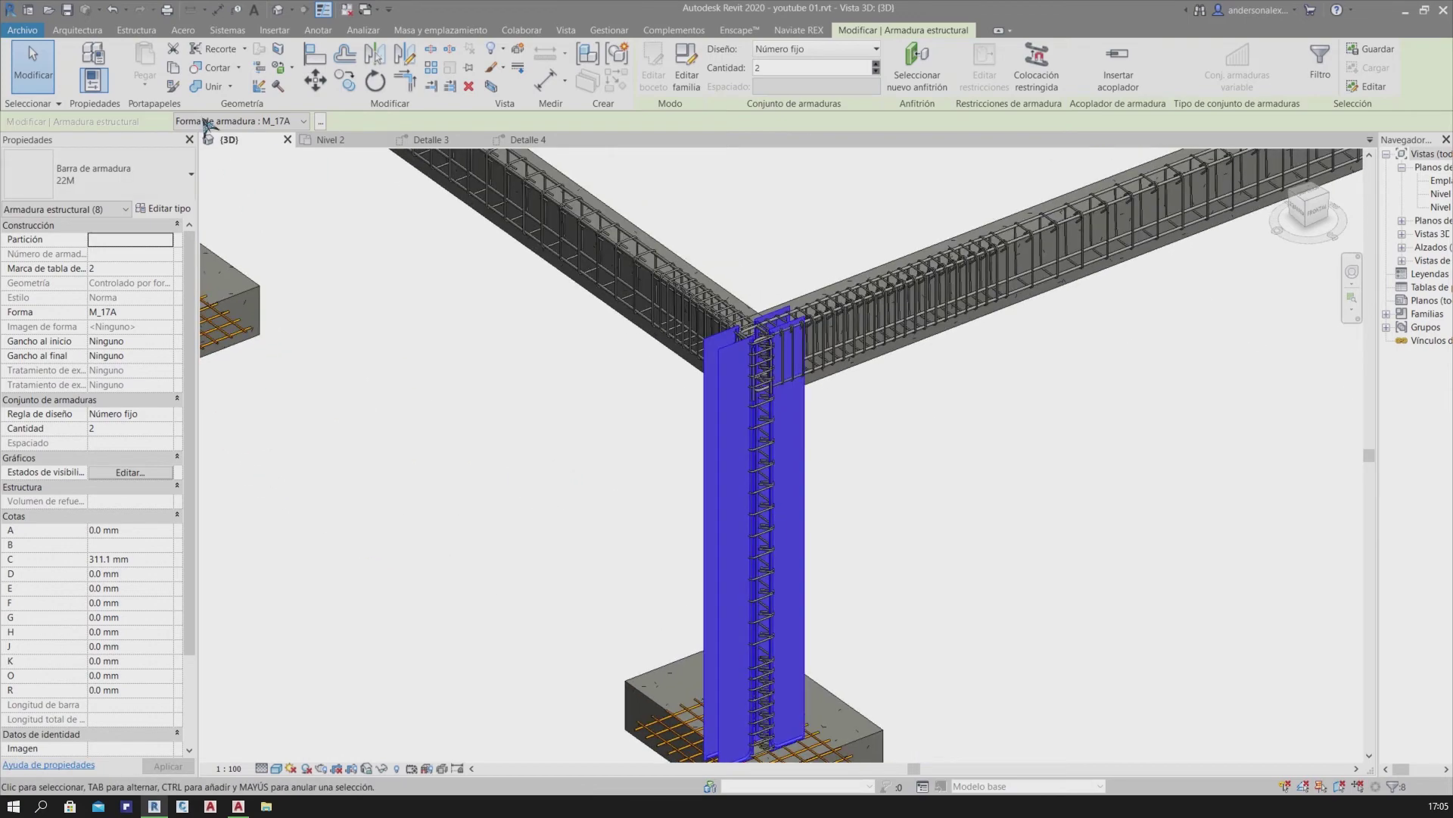
Override the selected column bars in this view with a solid-fill blue surface pattern
right_click(771, 498)
mouse_move(846, 236)
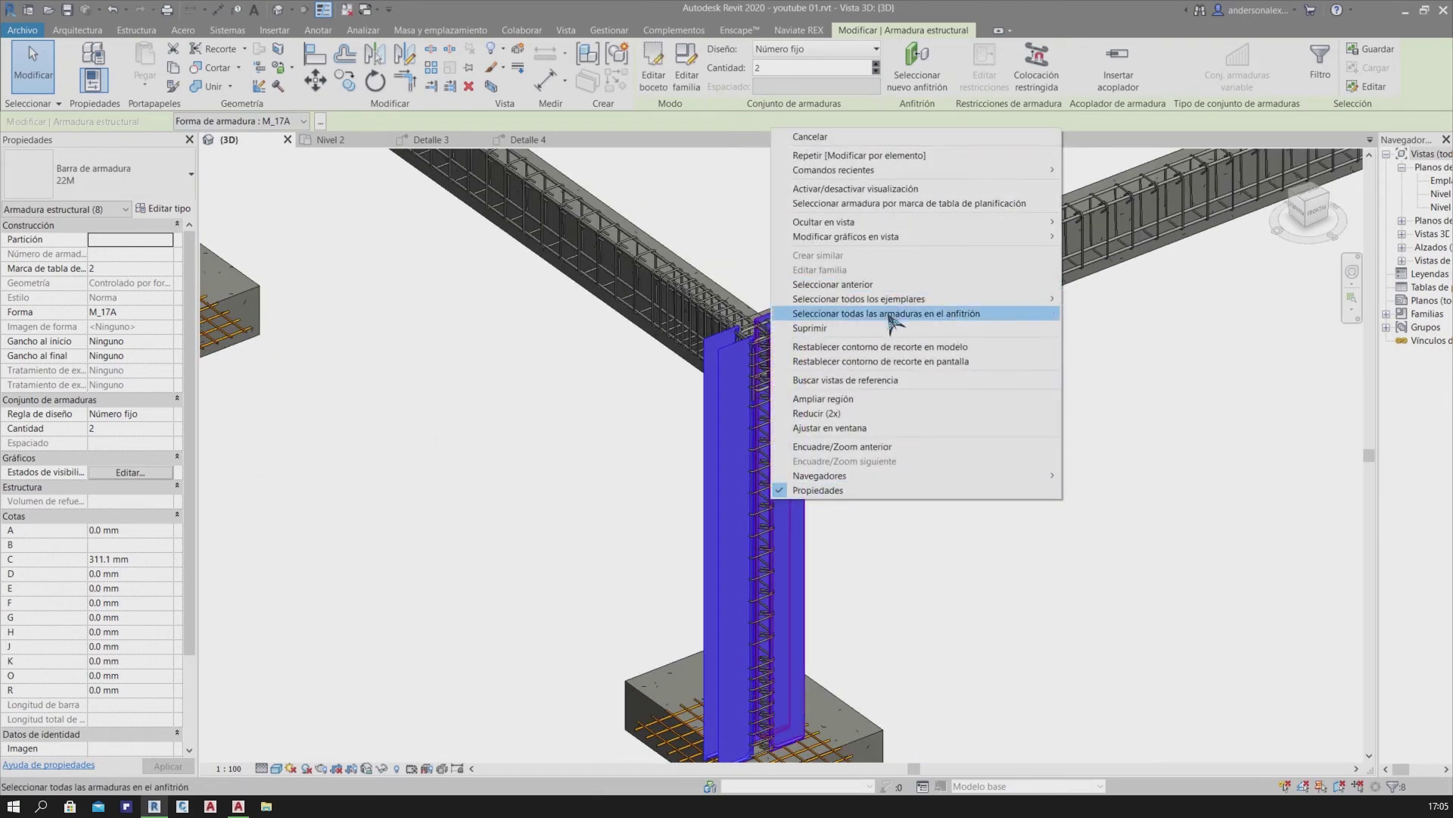
left_click(1165, 238)
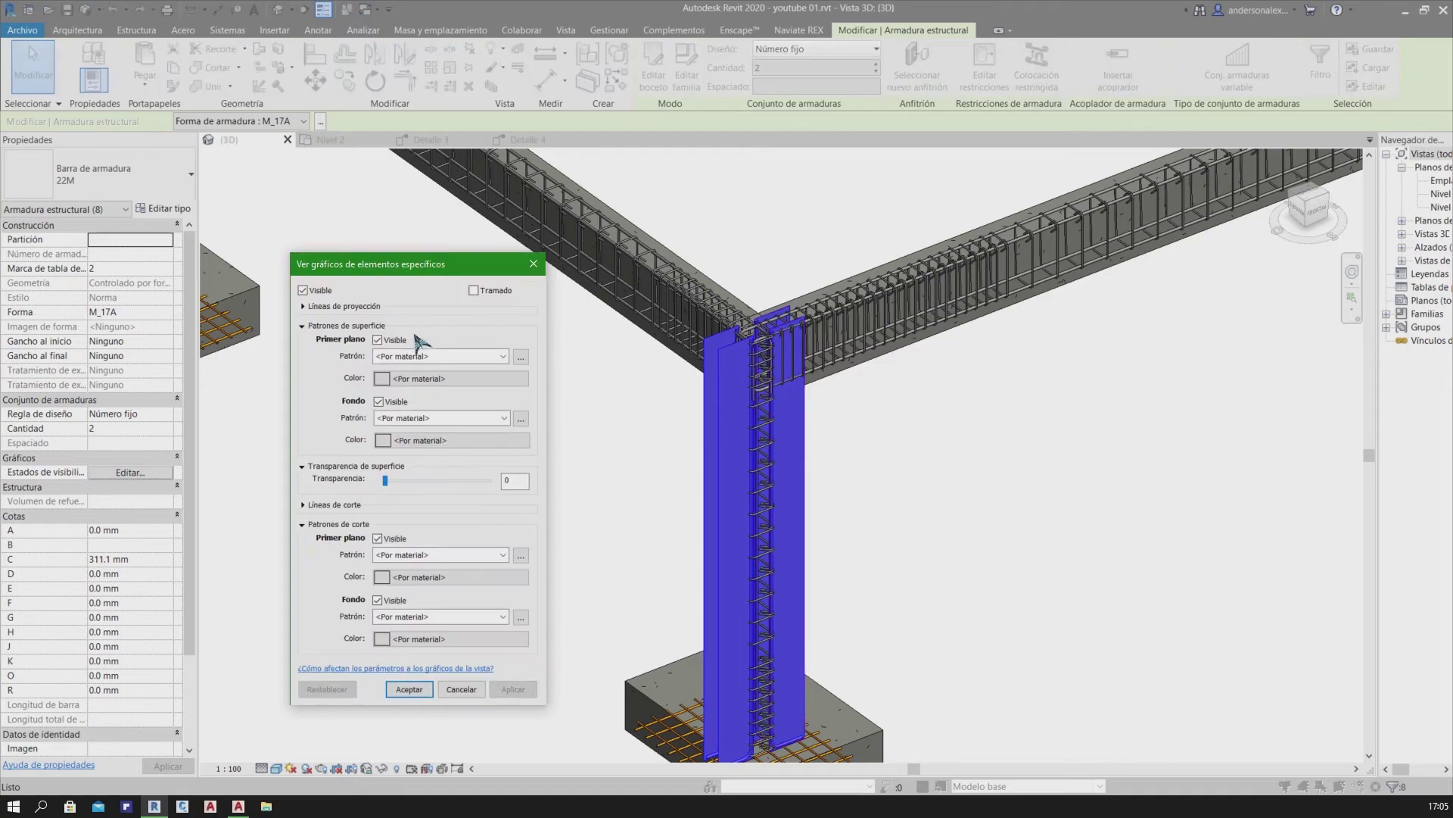
left_click(417, 357)
left_click(450, 384)
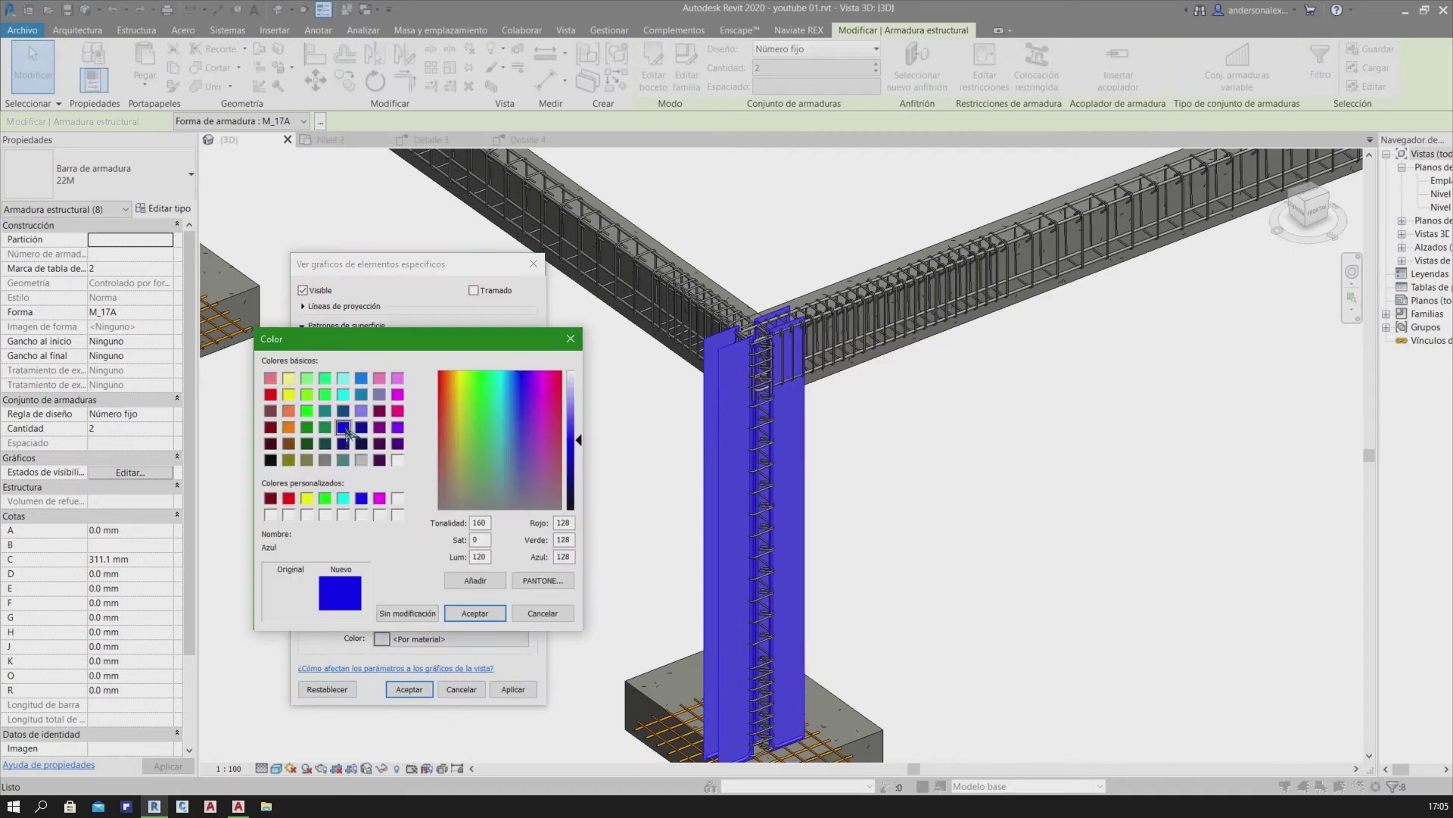
left_click(475, 613)
left_click(510, 688)
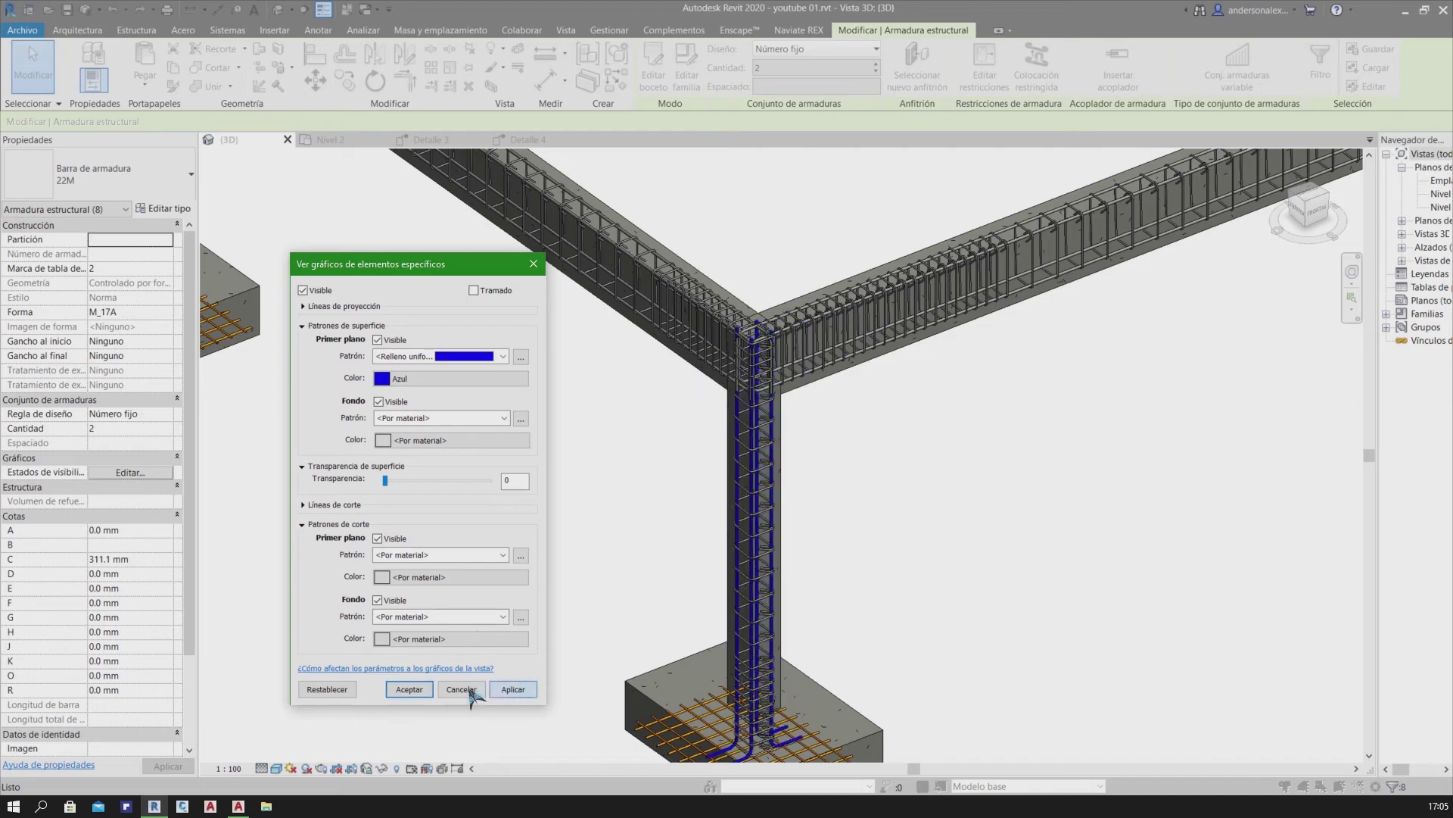
left_click(409, 689)
Clear the bar selection and select the first three column stirrup sets
key("Escape")
scroll(528, 617, "down", 10)
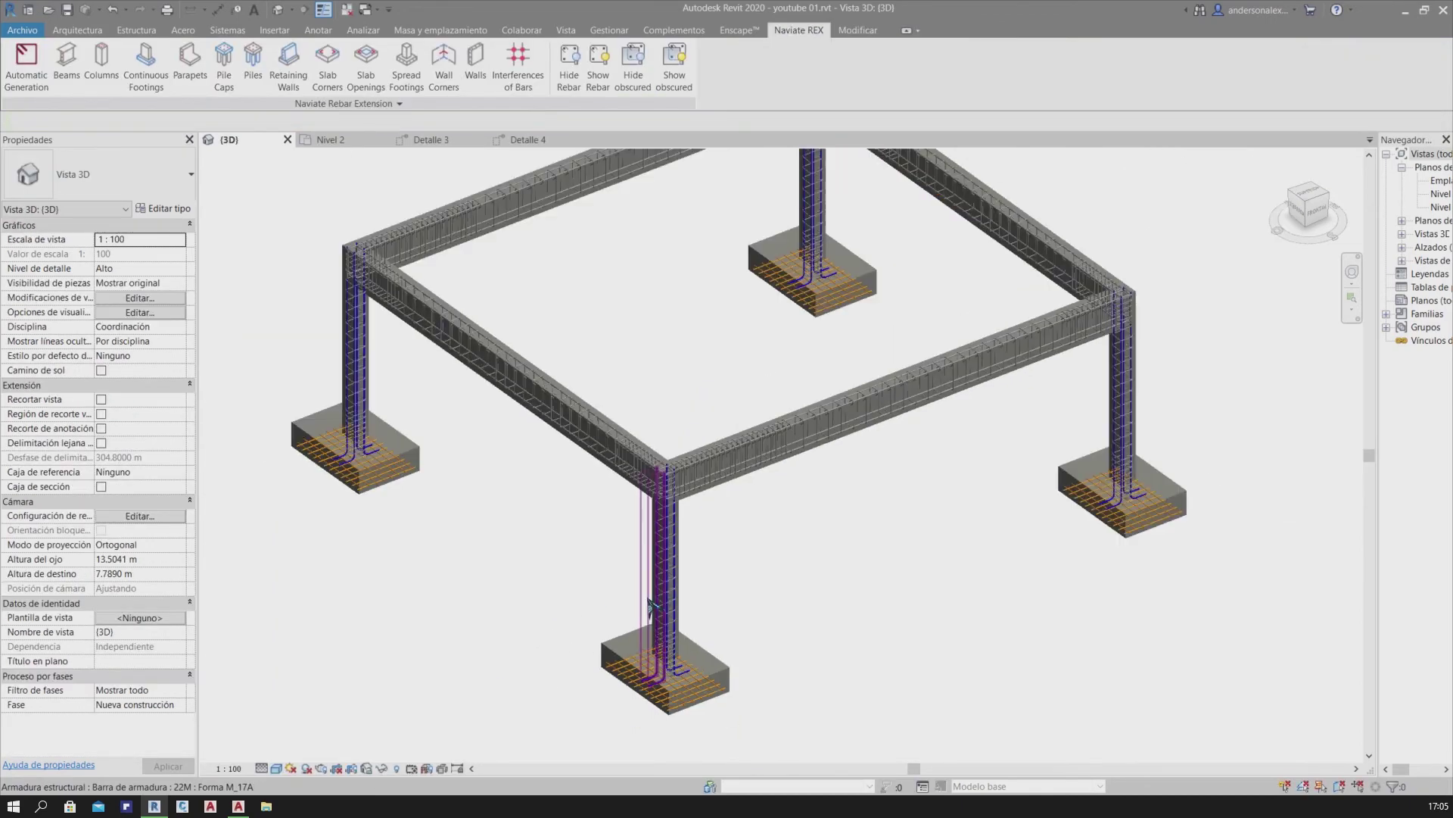
mouse_move(882, 564)
middle_mouse_down("shift")
mouse_move(821, 509)
mouse_move(573, 439)
mouse_move(513, 480)
mouse_move(529, 561)
mouse_move(573, 560)
middle_mouse_up("shift")
scroll(573, 560, "up", 5)
scroll(573, 560, "up", 3)
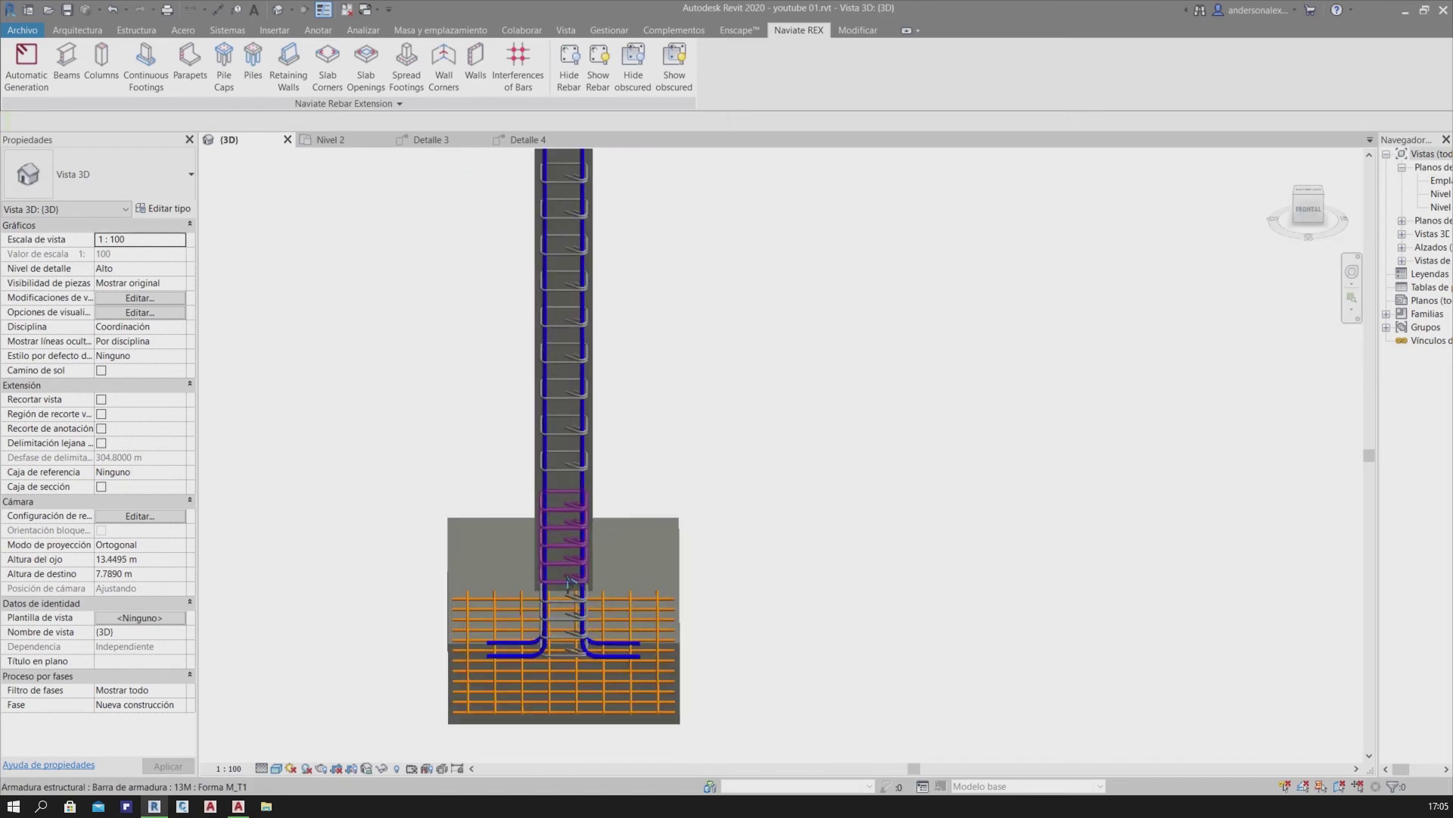
left_click(573, 603)
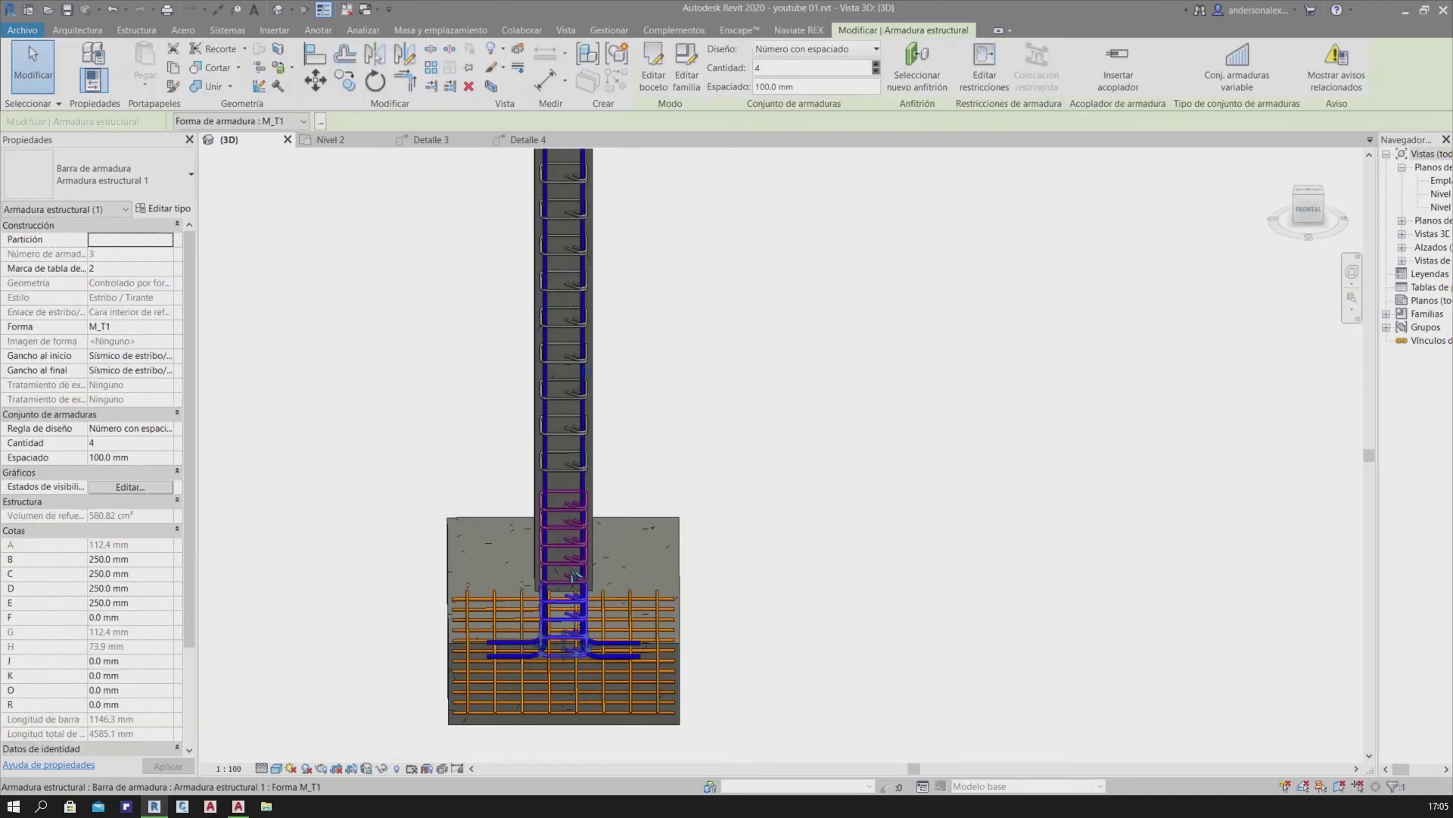
scroll(575, 564, "down", 3)
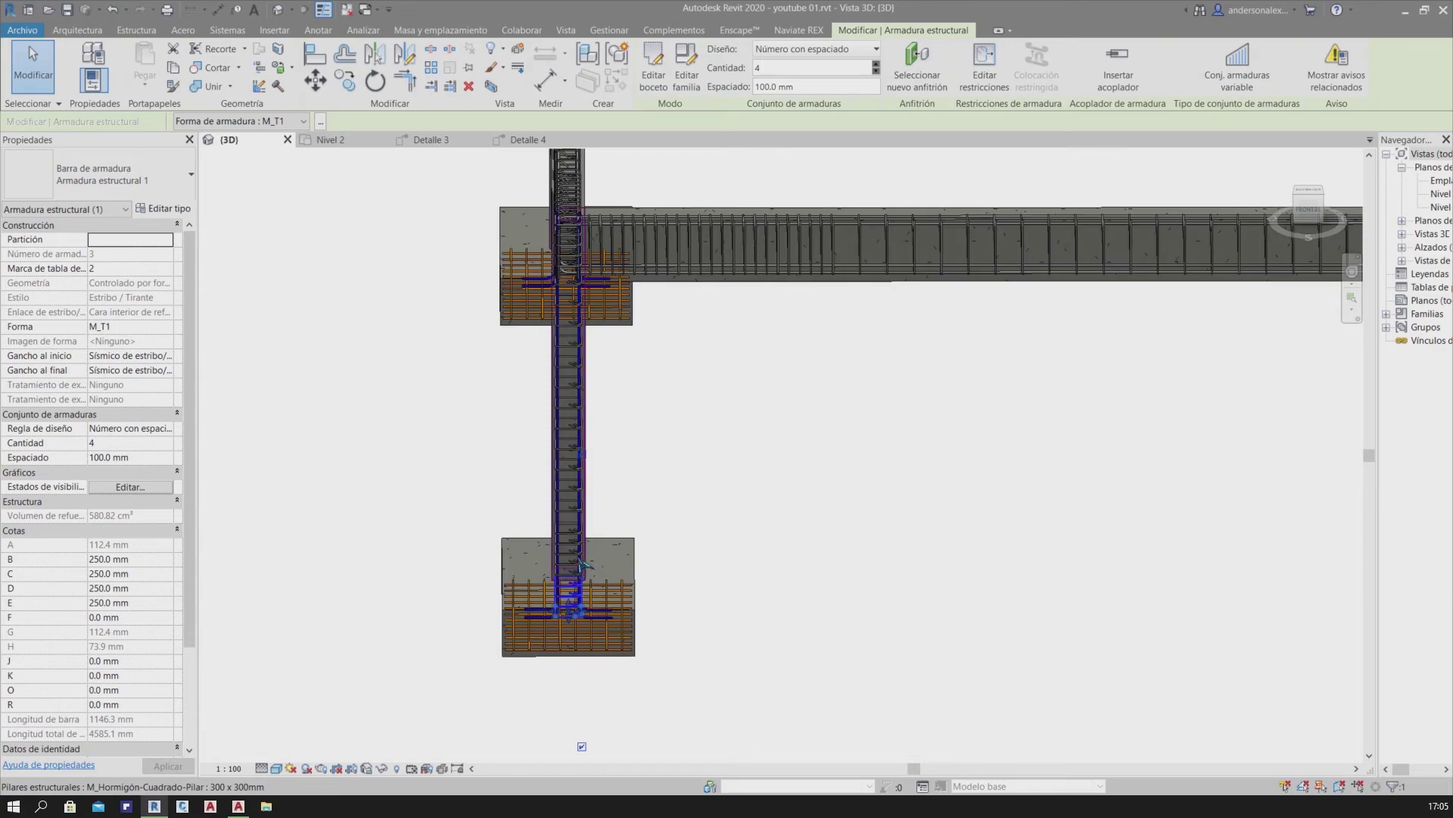
scroll(575, 564, "up", 2)
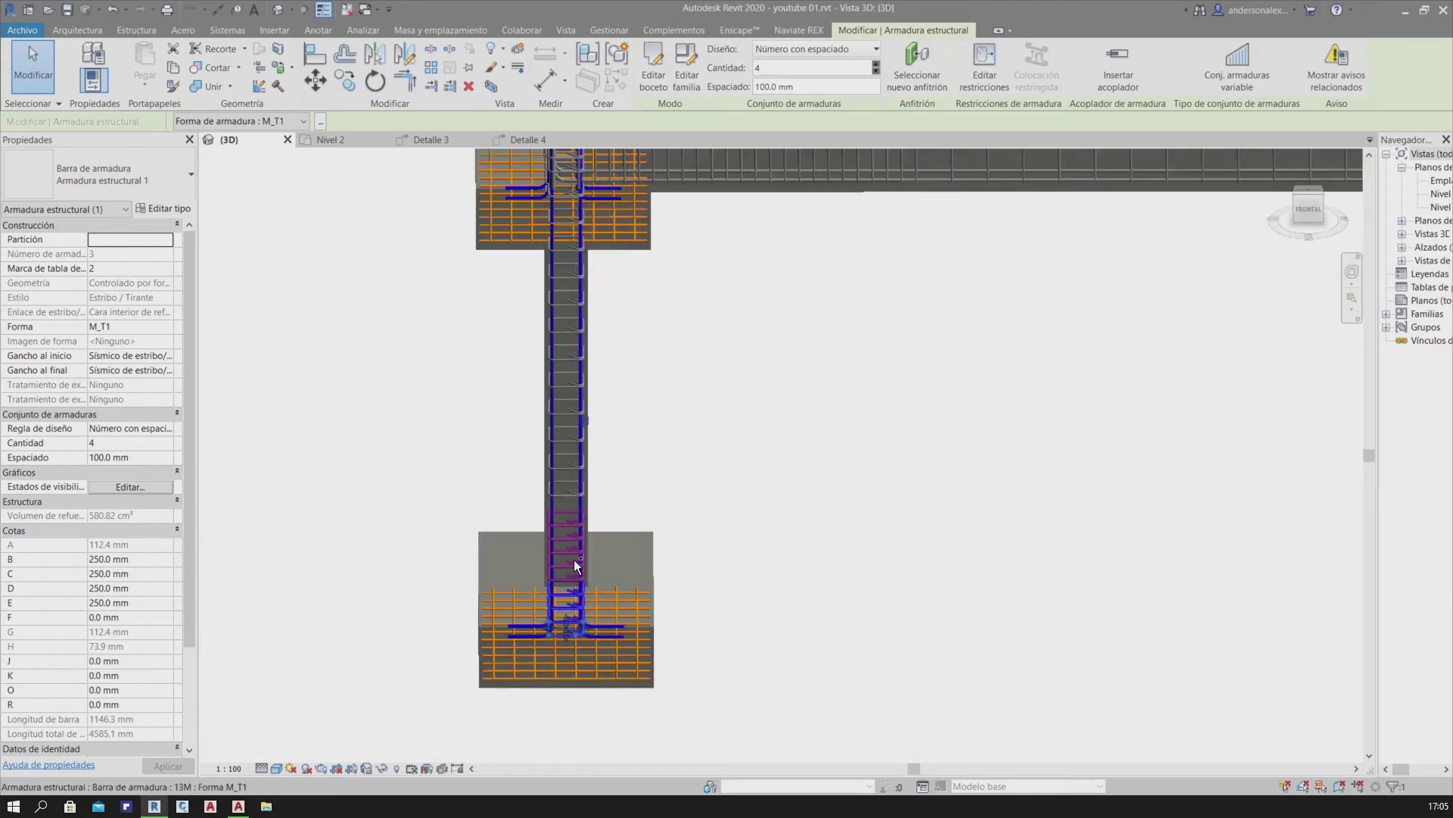
left_click(571, 467, "ctrl")
middle_click_drag(706, 471, 783, 565)
scroll(757, 500, "up", 2)
scroll(725, 435, "up", 2)
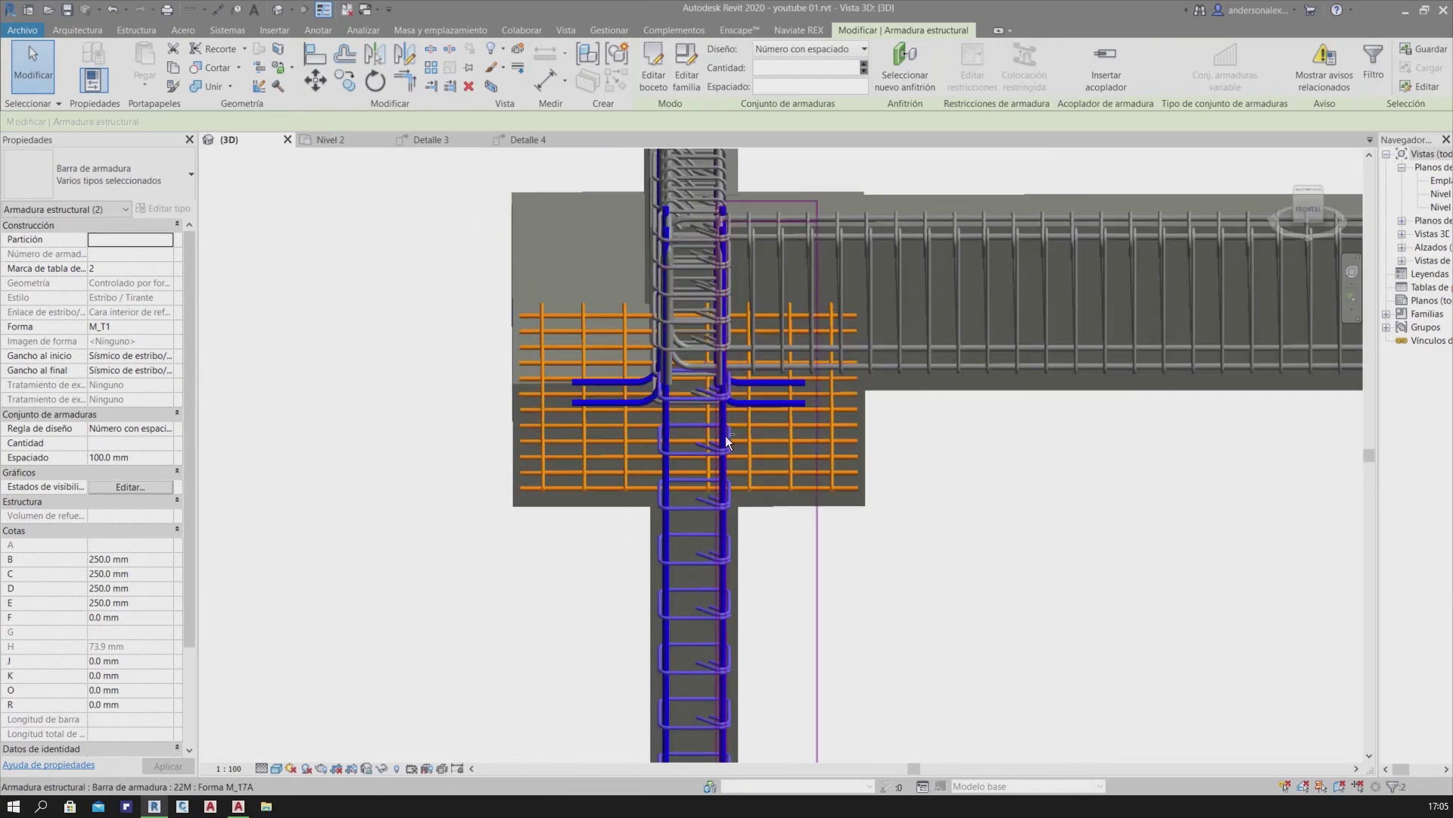
mouse_move(697, 351)
middle_mouse_down("shift")
mouse_move(843, 402)
mouse_move(901, 389)
mouse_move(1036, 402)
mouse_move(688, 307)
middle_mouse_up("shift")
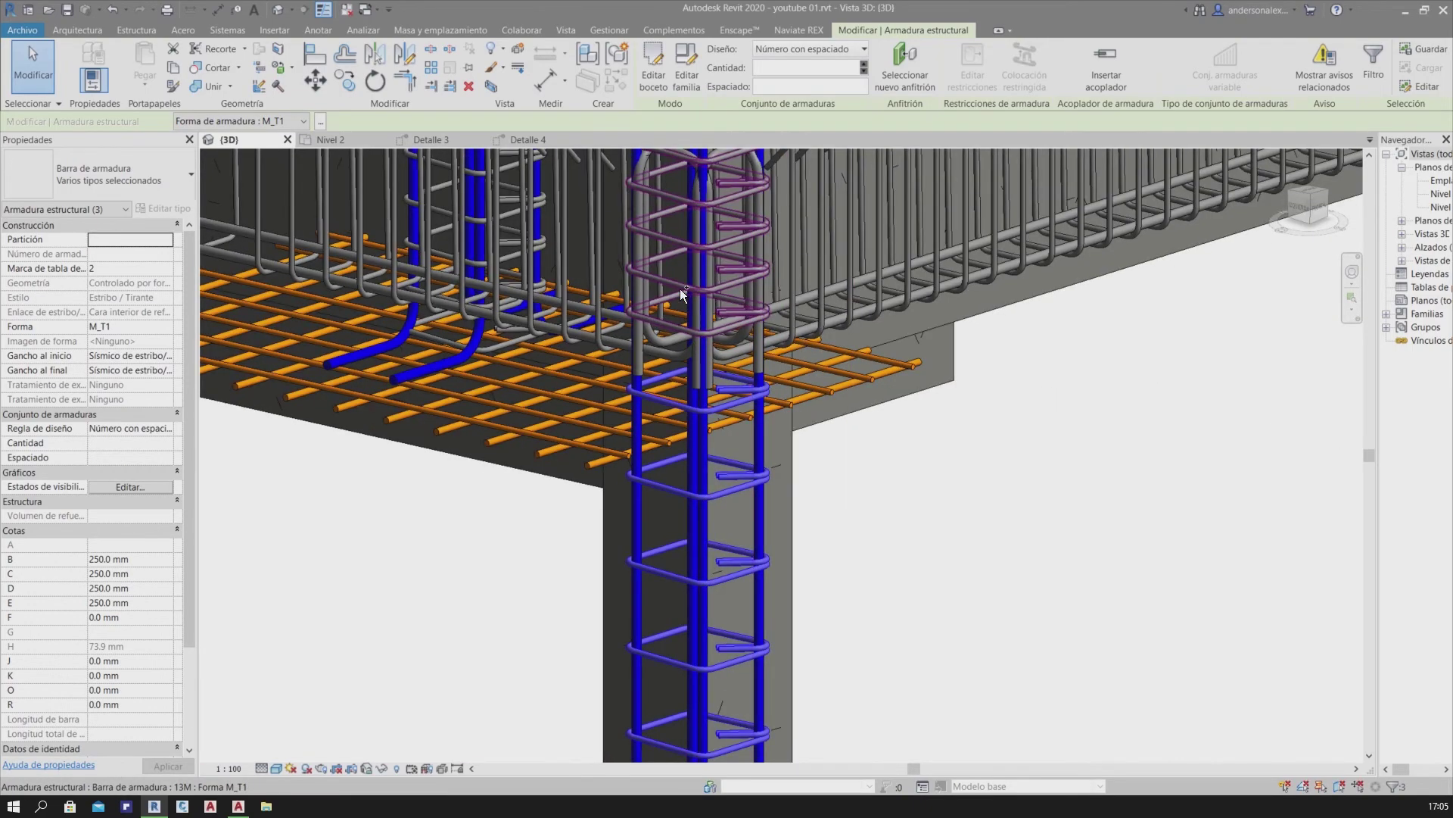
left_click(680, 289, "ctrl")
Add the base, upper, joint and top-corner stirrup sets to the selection
scroll(870, 445, "down", 4)
middle_click_drag(870, 445, 789, 458, "shift")
scroll(764, 454, "down", 2)
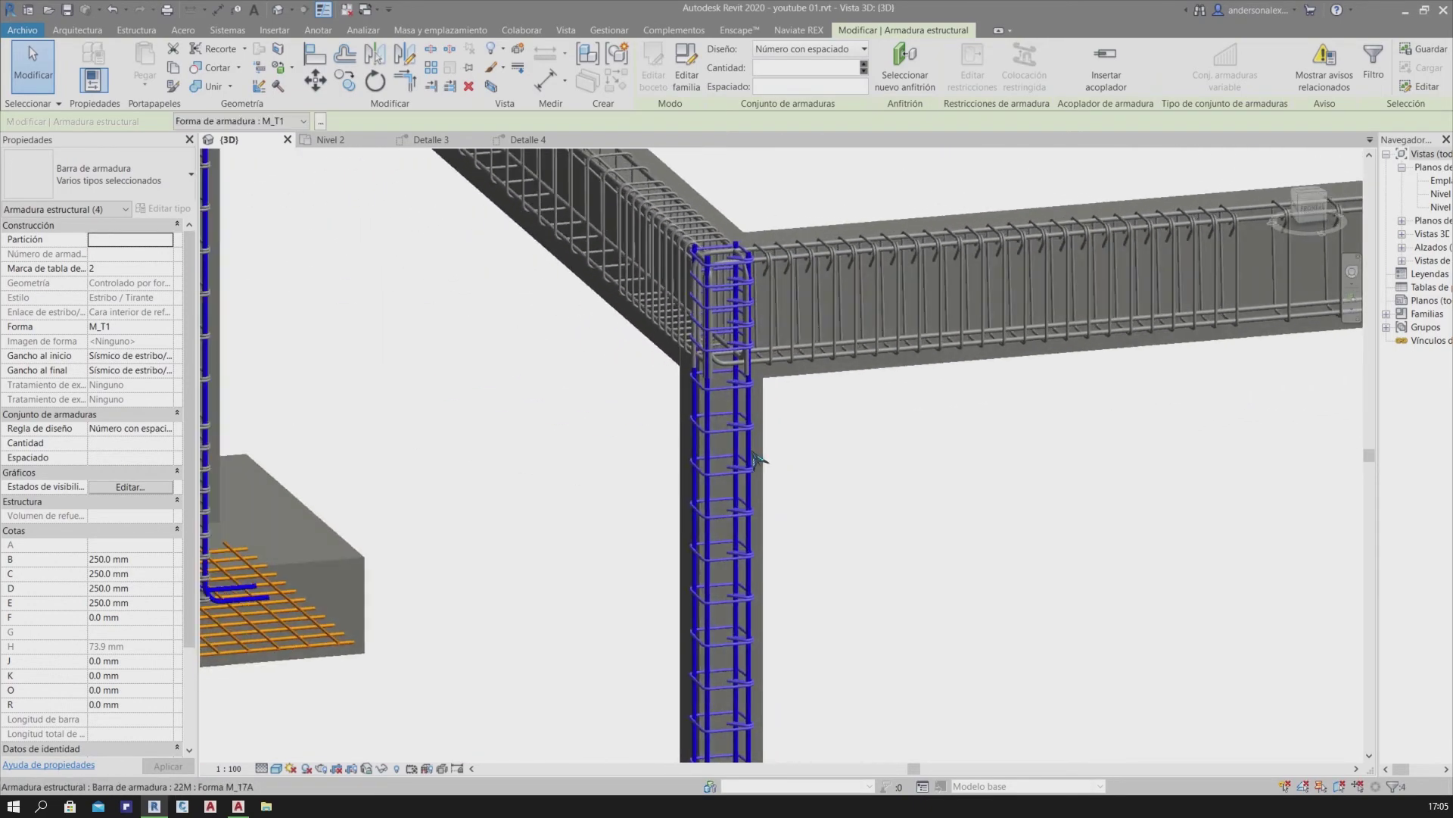
scroll(860, 477, "down", 2)
scroll(714, 493, "down", 2)
scroll(838, 502, "up", 3)
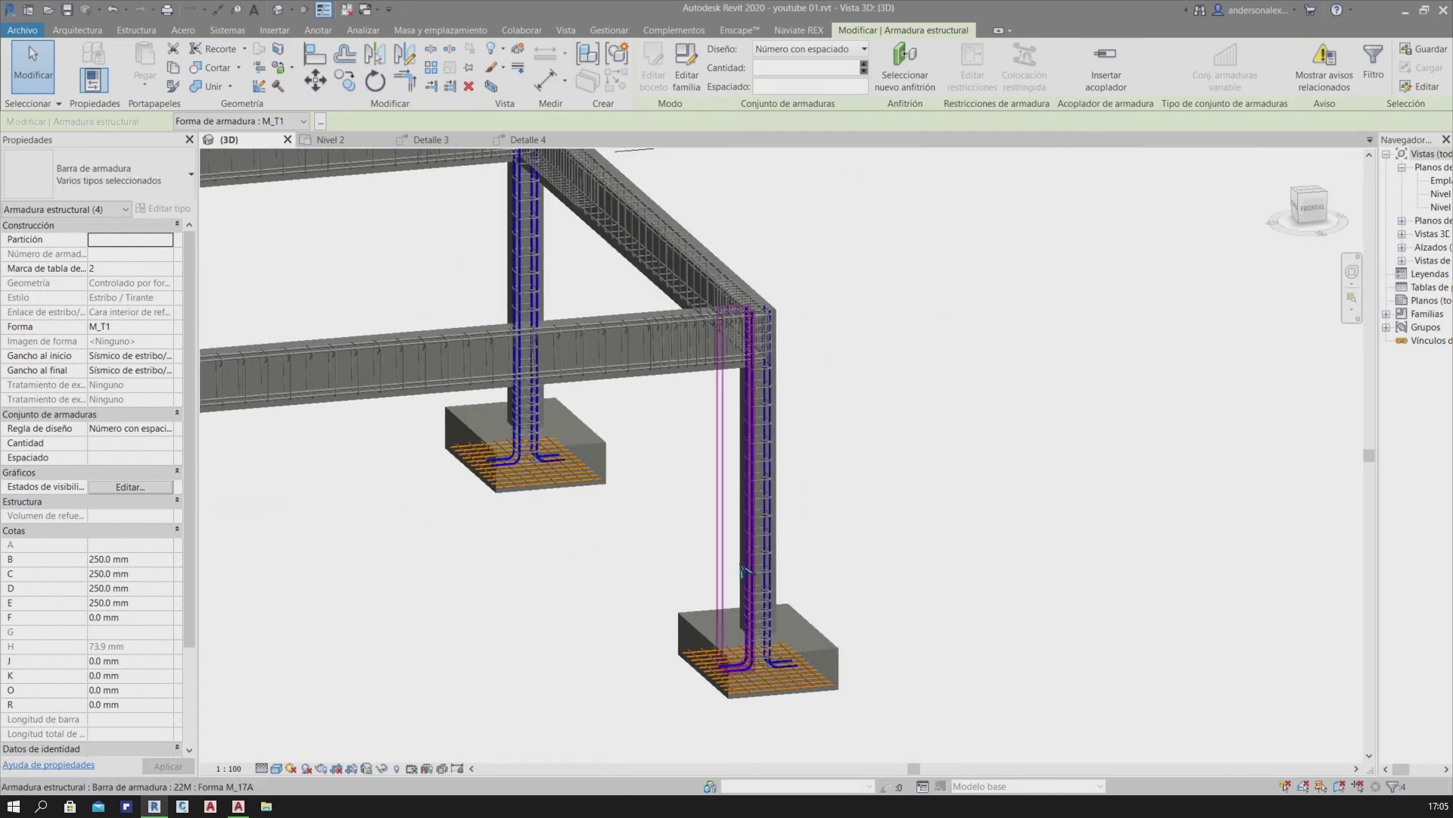
scroll(682, 530, "up", 2)
scroll(402, 477, "up", 1)
scroll(675, 625, "up", 1)
left_click(615, 611, "ctrl")
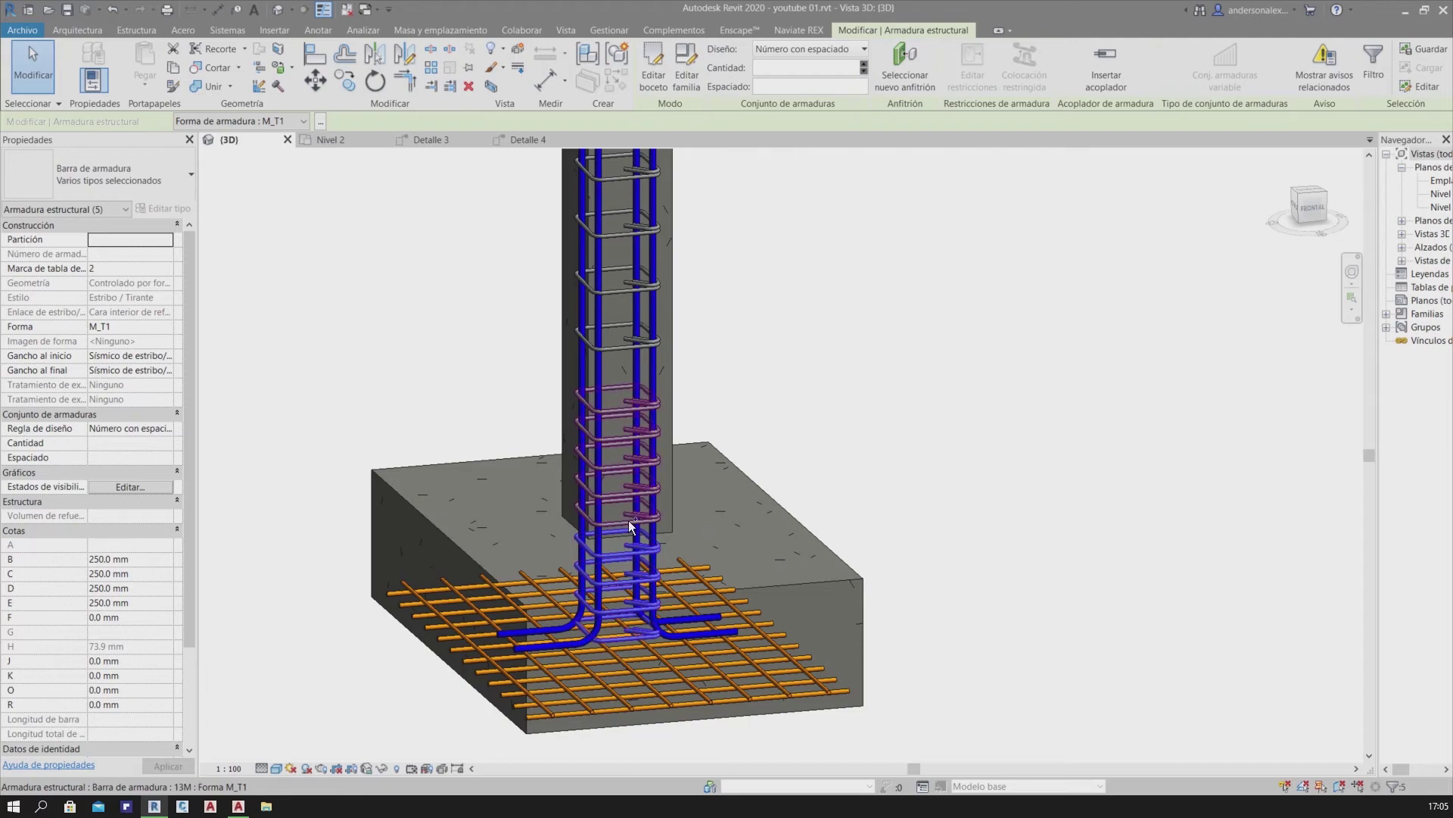
left_click(627, 351, "ctrl")
scroll(874, 434, "down", 3)
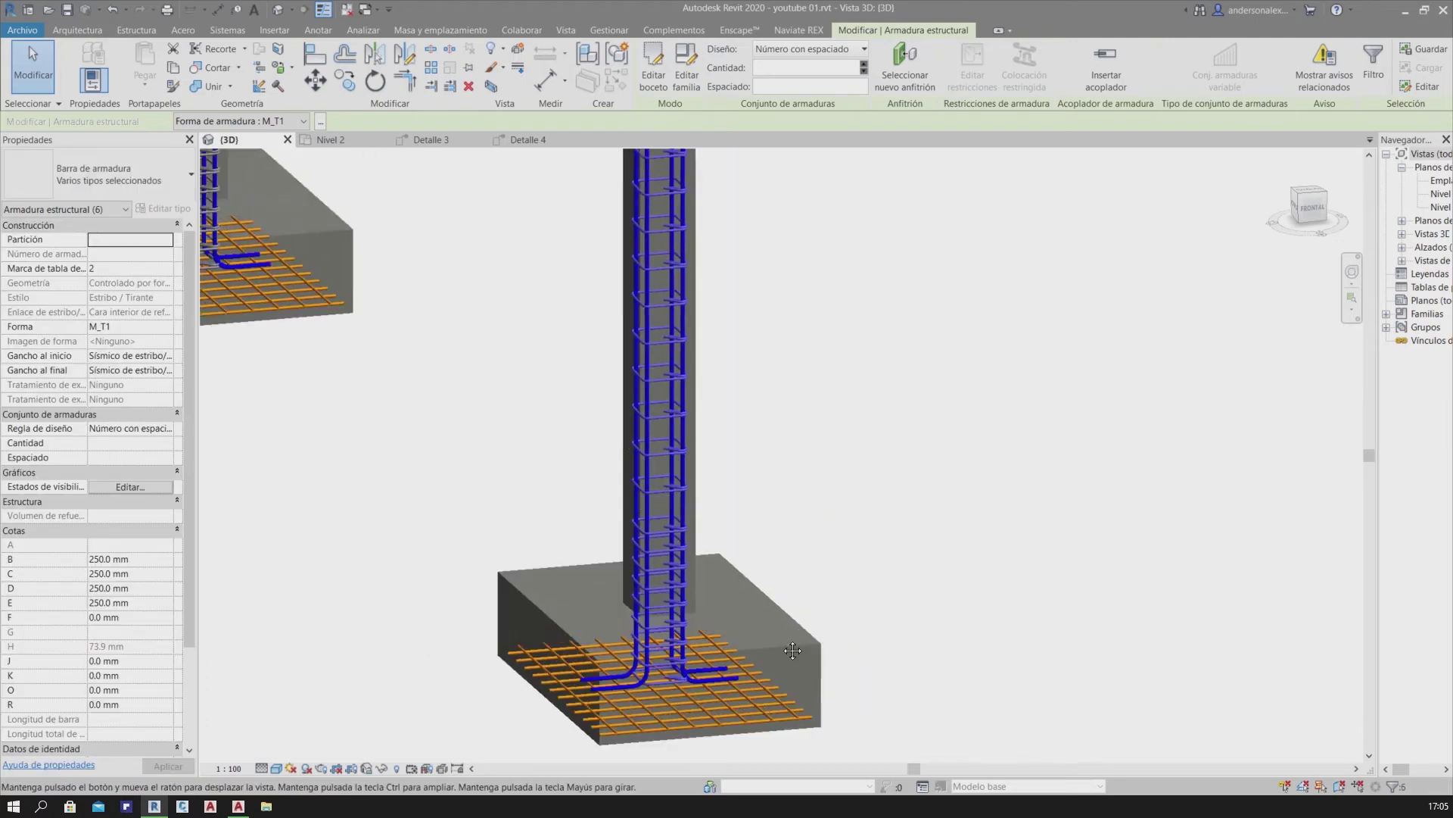
middle_click_drag(875, 434, 762, 519)
scroll(762, 520, "up", 3)
scroll(712, 437, "up", 2)
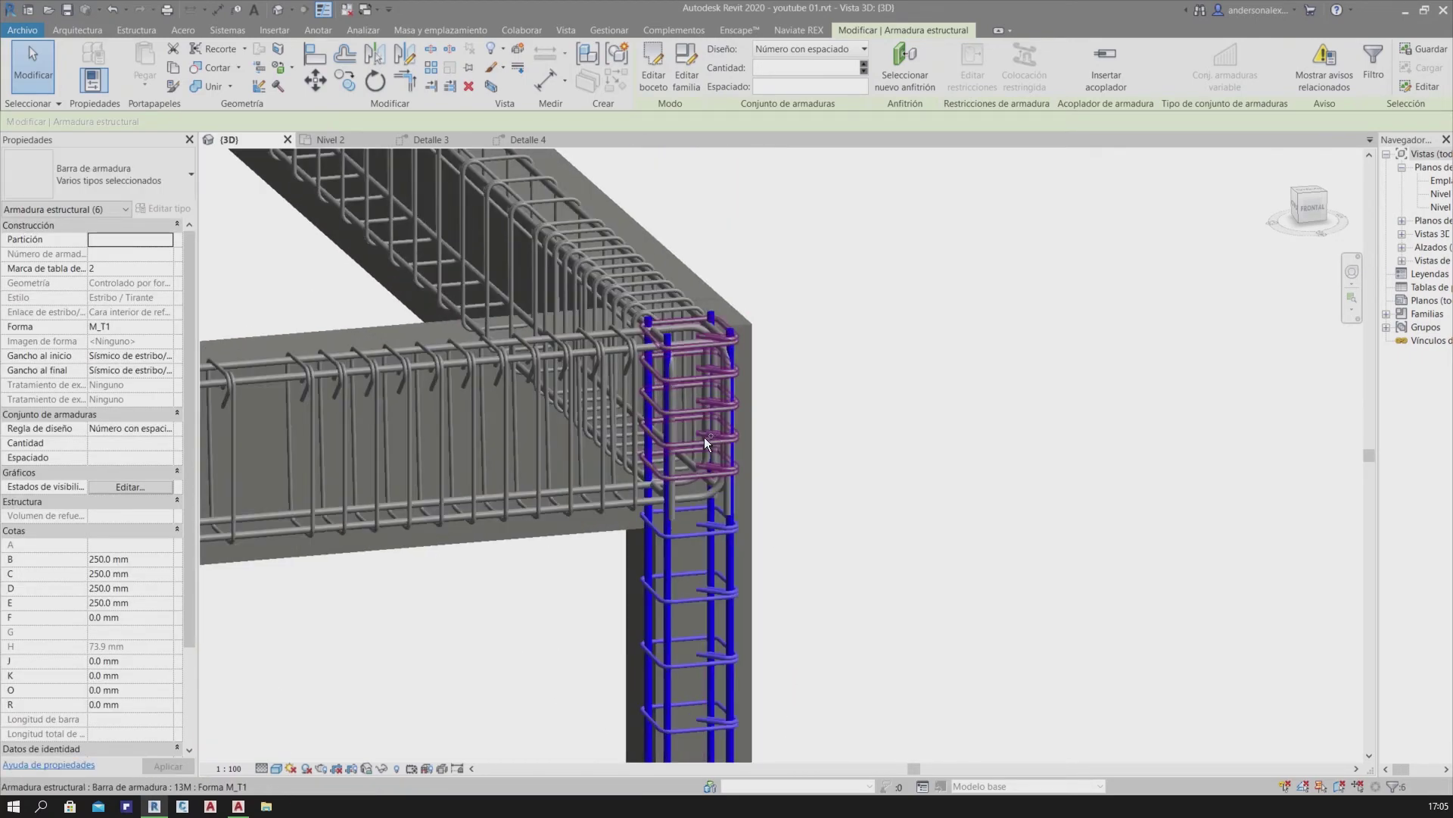
left_click(704, 438, "ctrl")
scroll(704, 437, "down", 3)
mouse_move(871, 503)
middle_mouse_down("shift")
mouse_move(678, 597)
mouse_move(896, 616)
middle_mouse_up("shift")
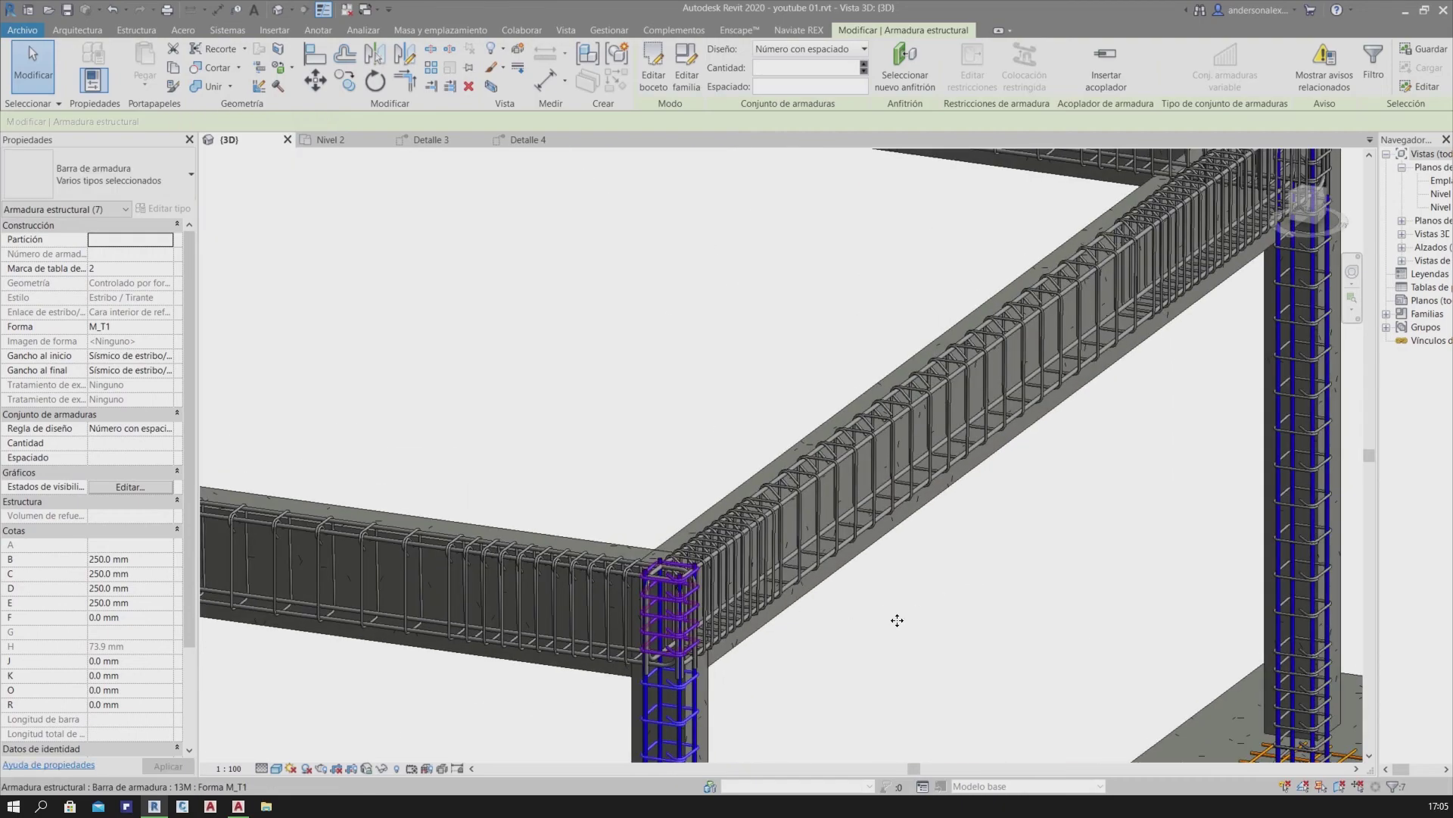
scroll(325, 610, "down", 3)
scroll(646, 425, "up", 4)
left_click(533, 258, "ctrl")
Add the lower, middle and footing-level stirrup sets, completing all twelve M_T1 sets
scroll(532, 258, "up", 2)
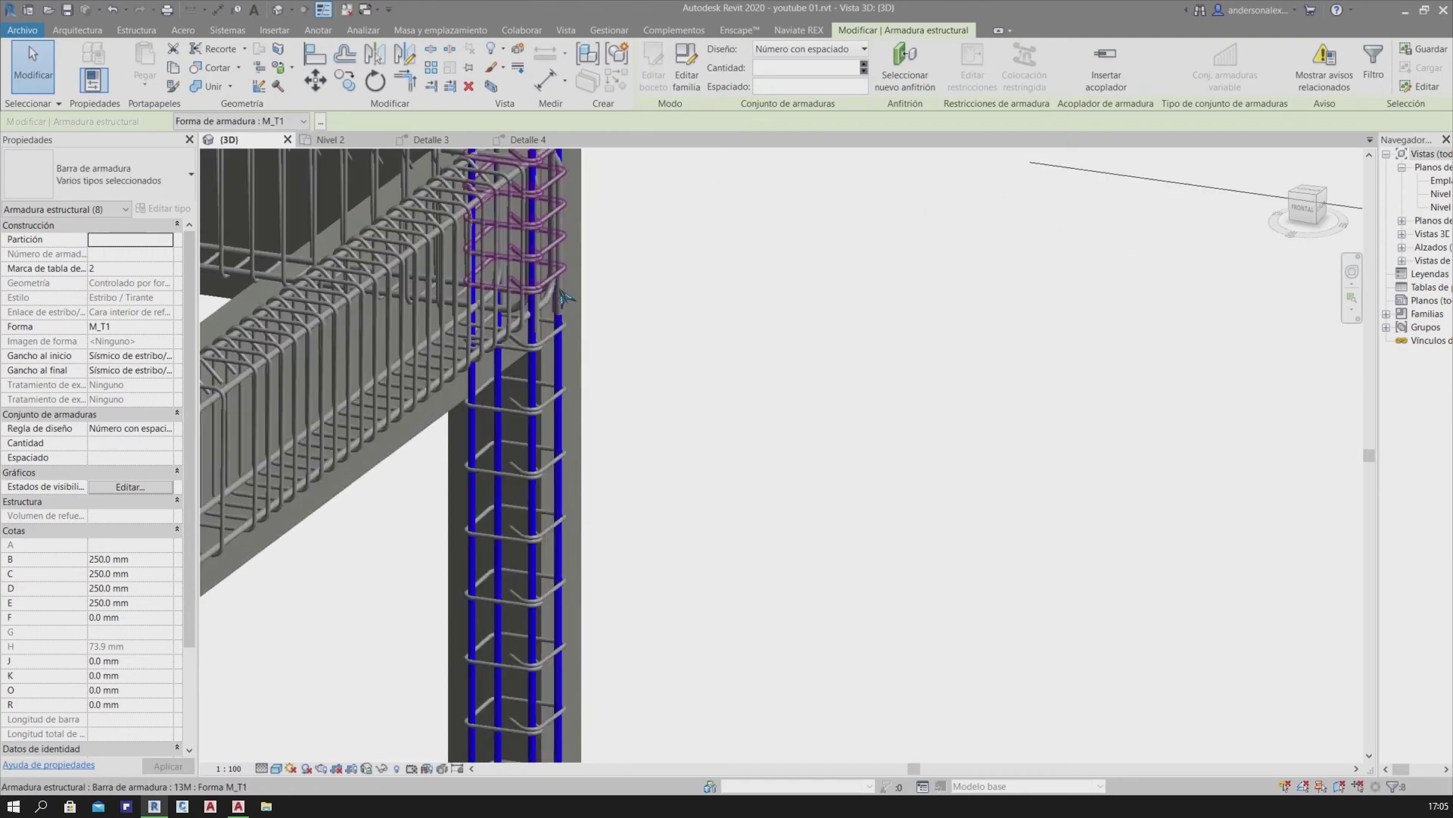
scroll(702, 412, "up", 2)
middle_click_drag(702, 412, 616, 520, "shift")
scroll(635, 371, "up", 4)
scroll(635, 371, "down", 4)
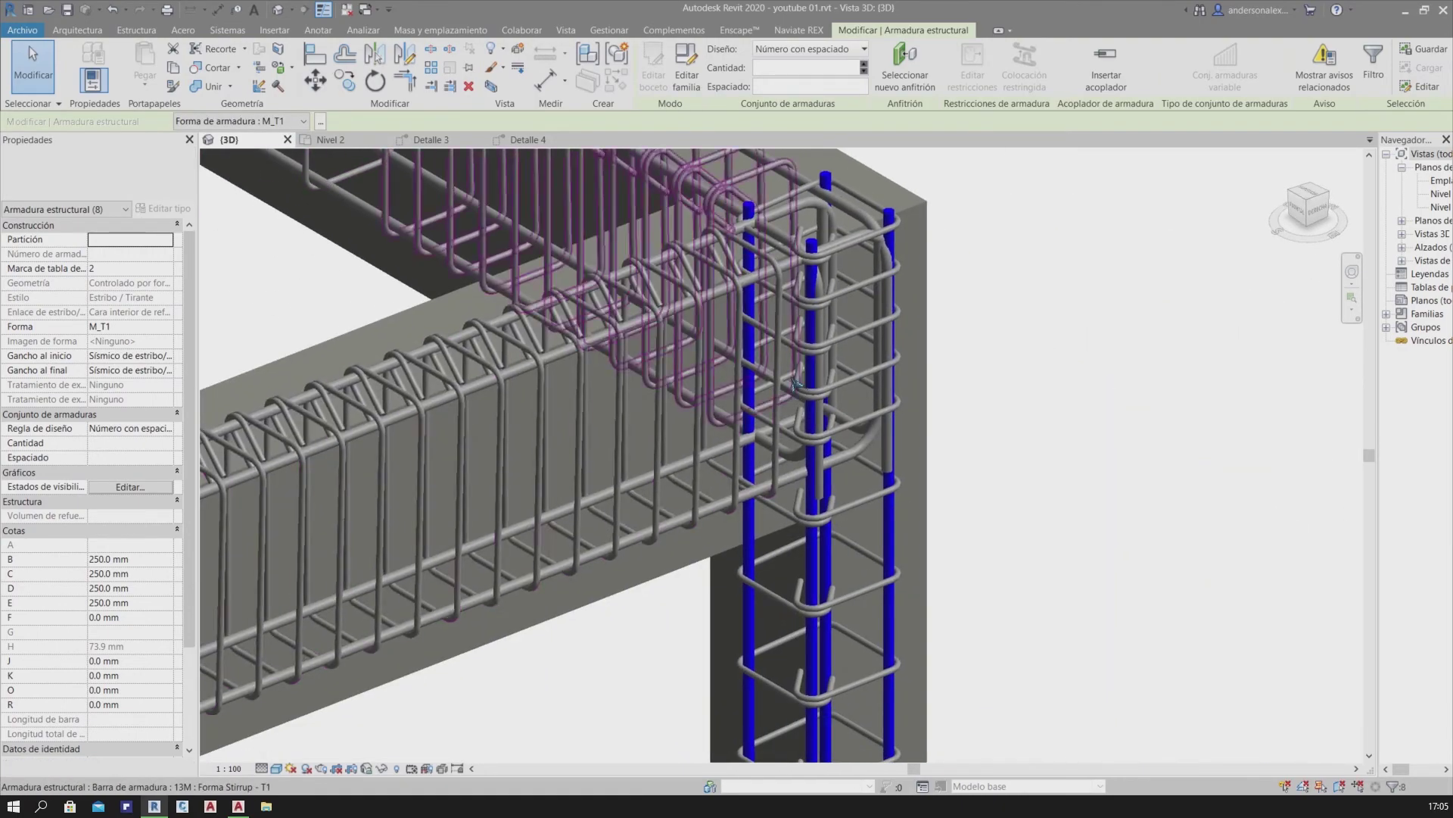
scroll(893, 425, "up", 2)
left_click(882, 435, "ctrl")
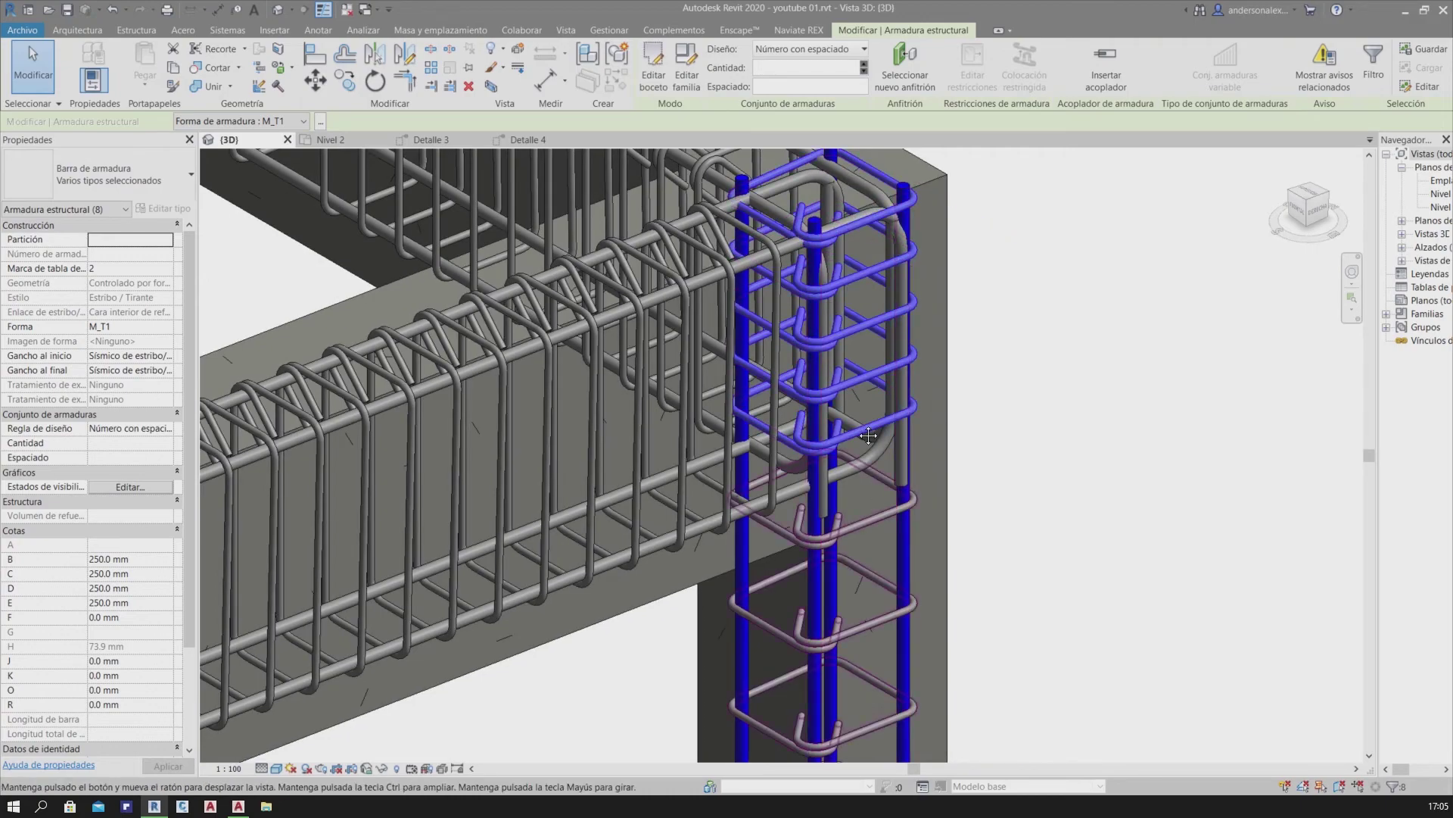
mouse_move(866, 734)
middle_mouse_down()
mouse_move(822, 443)
mouse_move(727, 303)
middle_mouse_up()
left_click(818, 438, "ctrl")
scroll(817, 437, "down", 3)
scroll(709, 510, "up", 1)
left_click(708, 510, "ctrl")
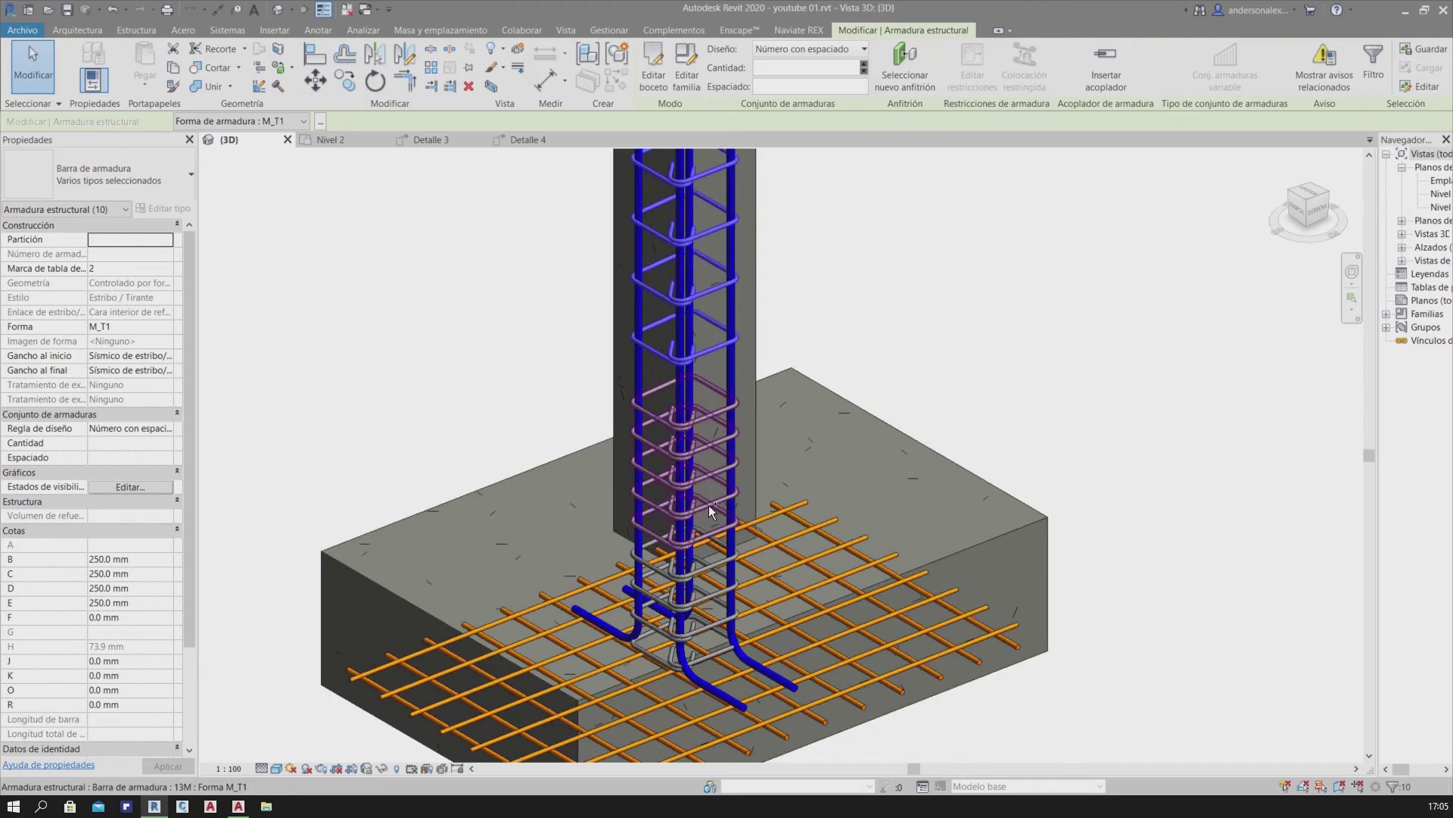
left_click(723, 578, "ctrl")
scroll(722, 578, "down", 2)
scroll(733, 518, "down", 2)
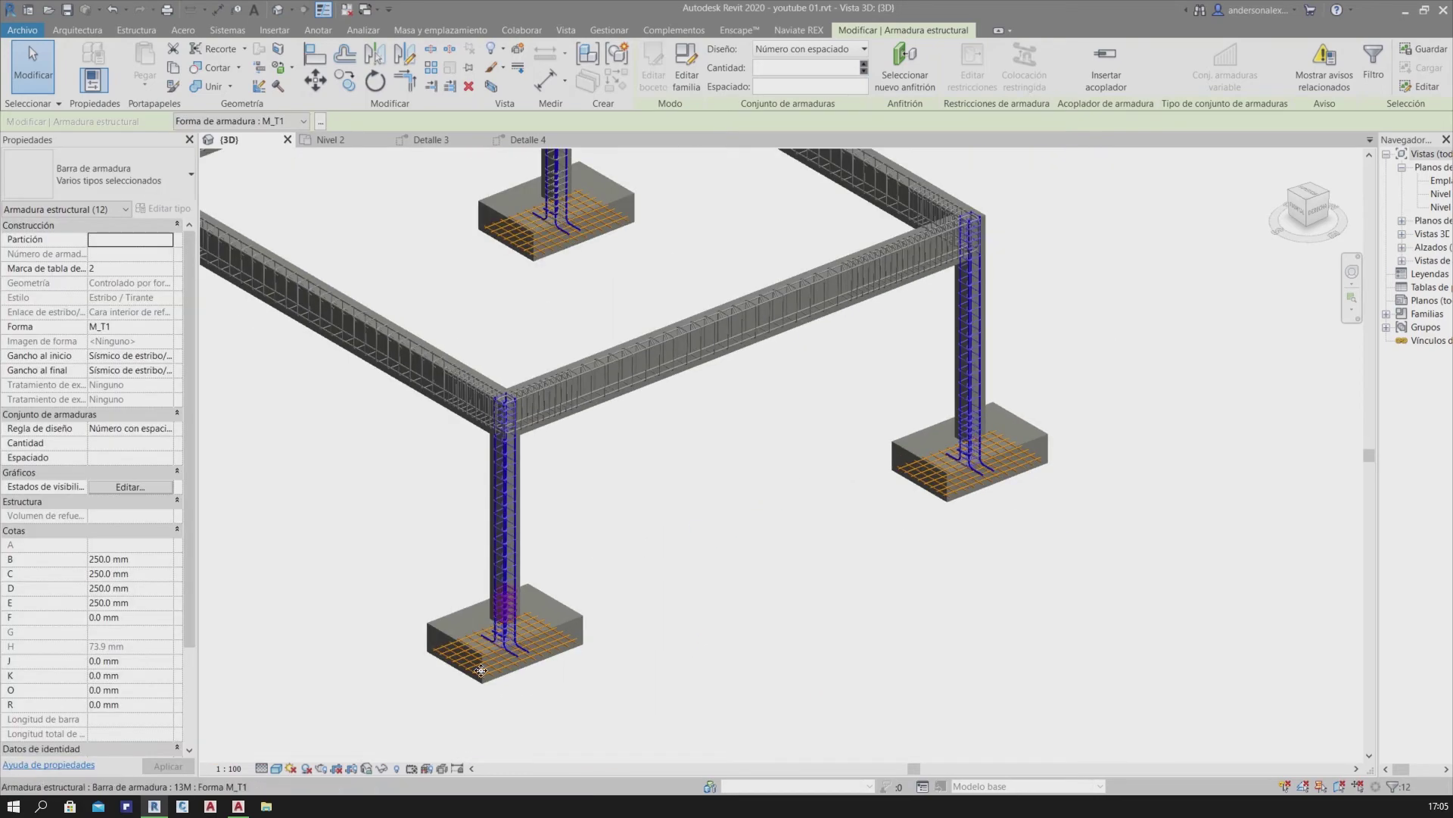
scroll(481, 670, "up", 3)
scroll(492, 658, "up", 1)
scroll(530, 636, "down", 2)
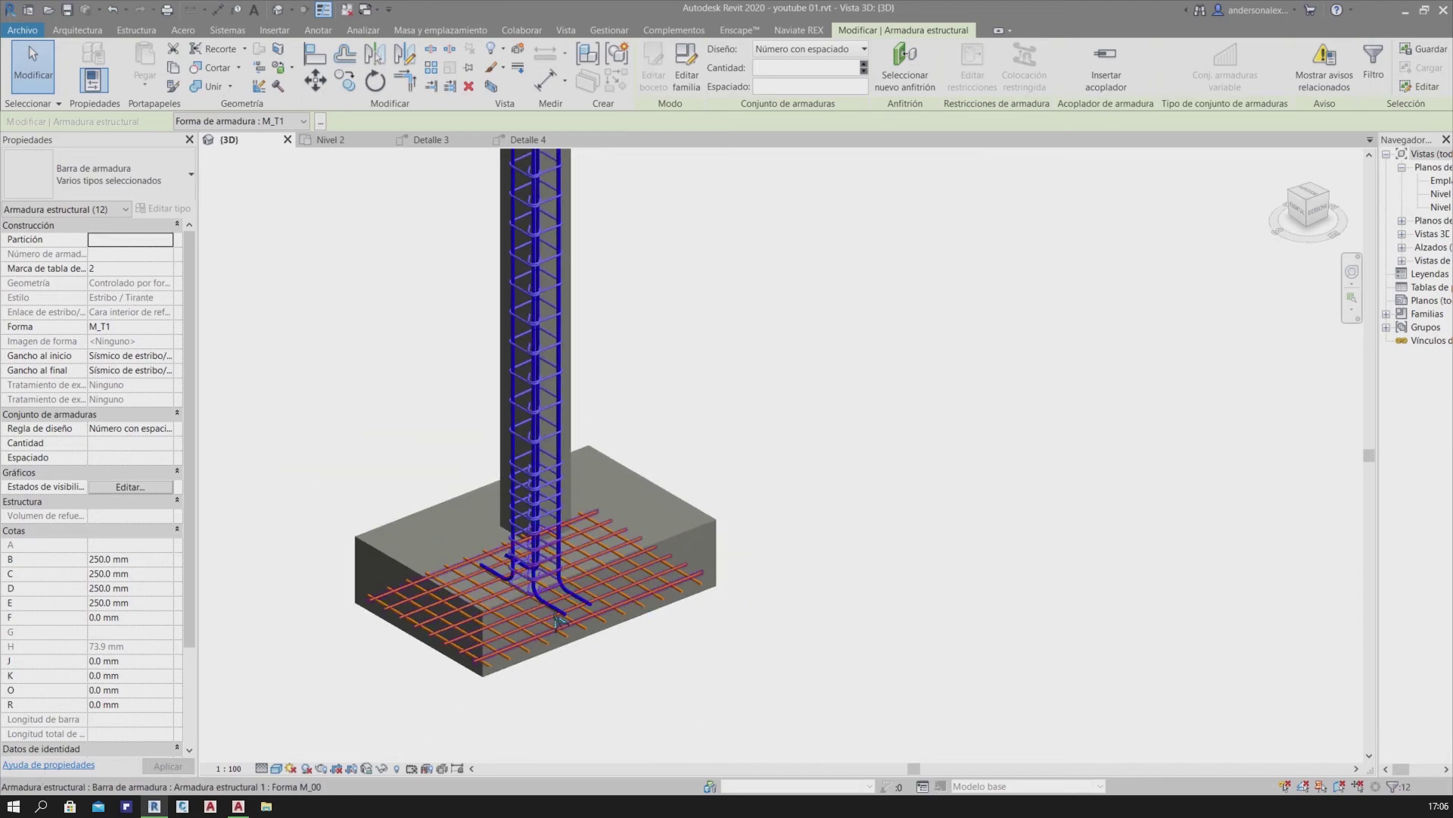
scroll(704, 606, "up", 1)
scroll(832, 588, "down", 3)
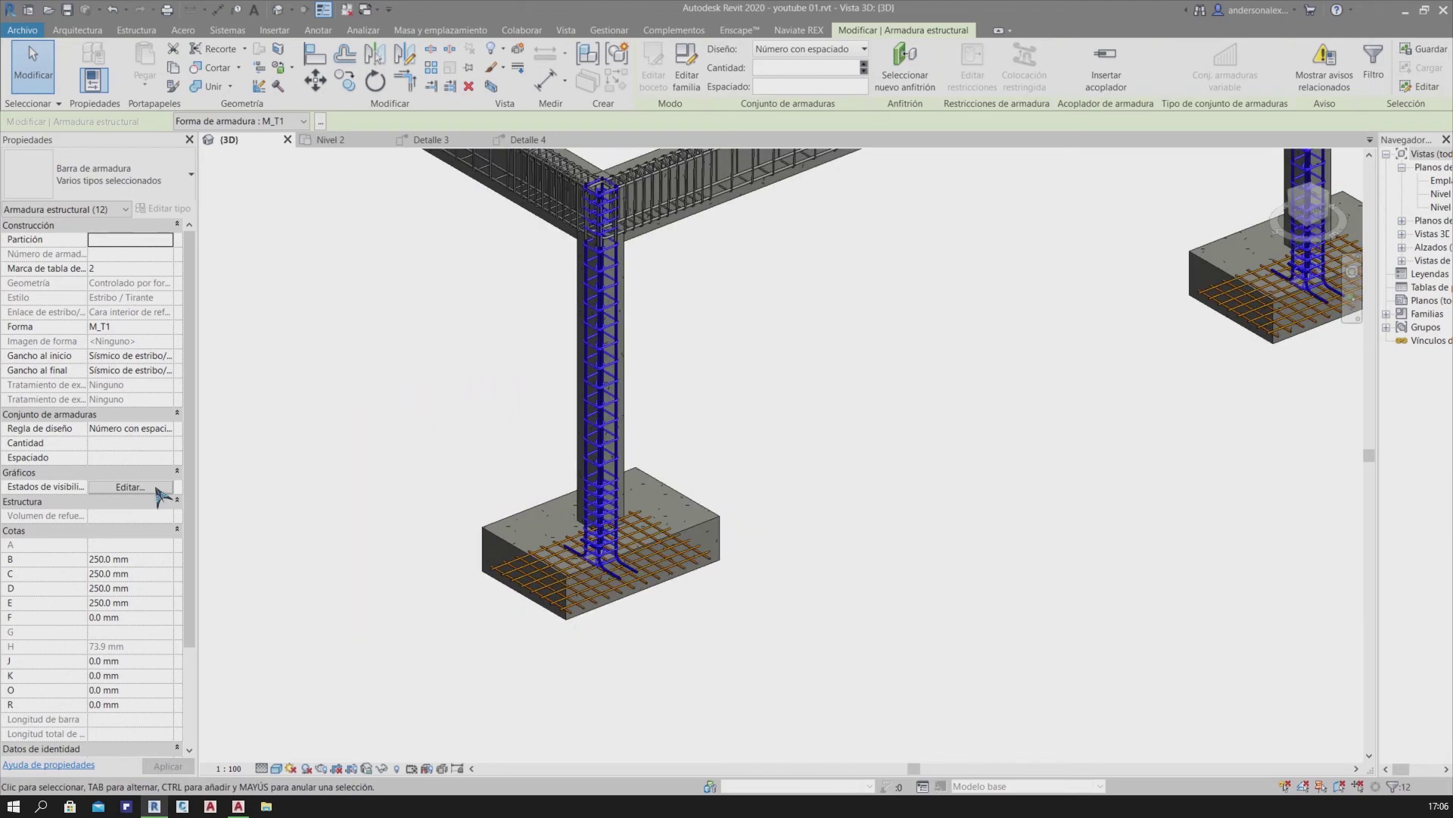
Override the selected stirrups in this view with a solid-fill magenta surface pattern
right_click(598, 428)
mouse_move(652, 150)
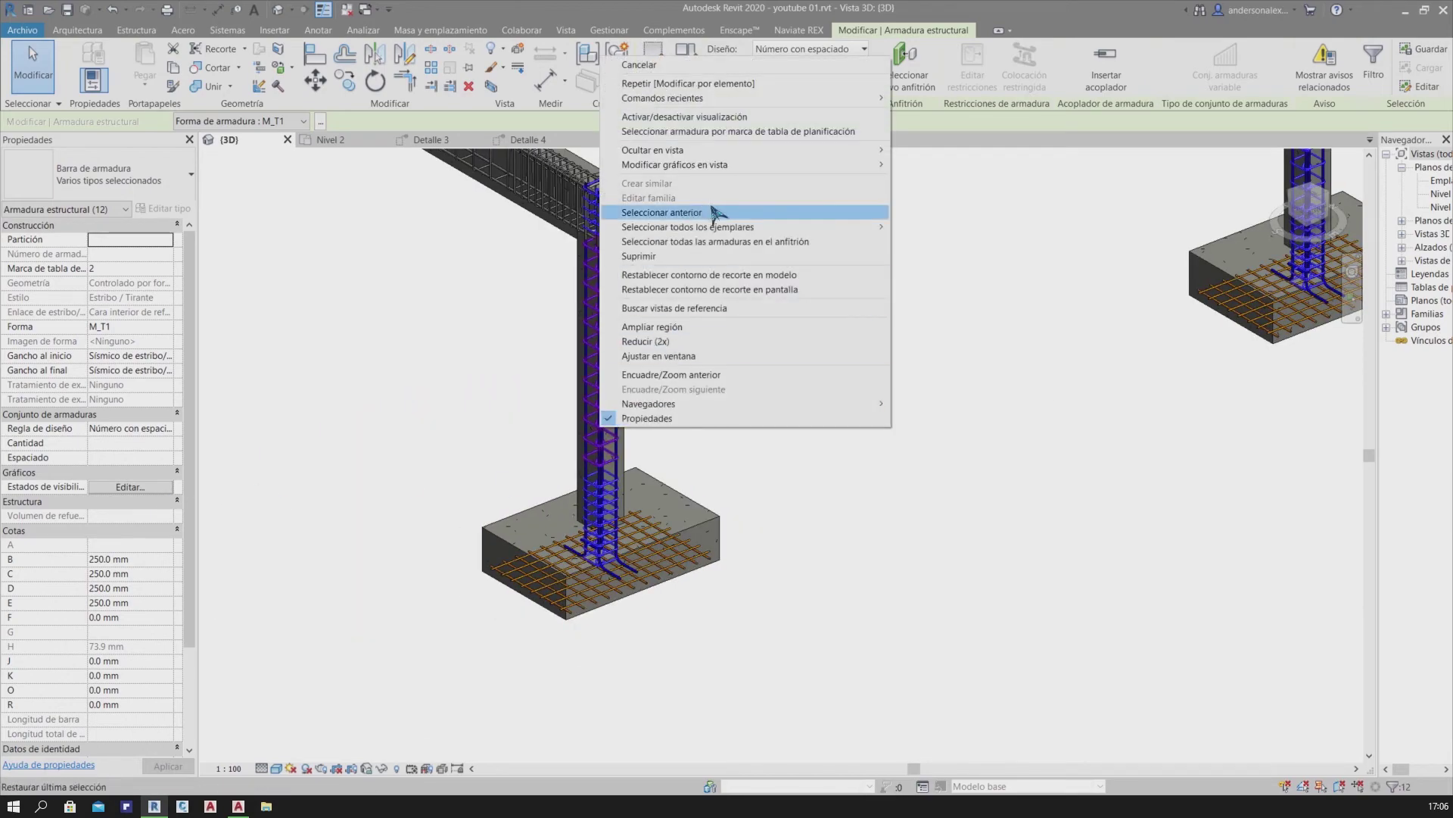
left_click(927, 165)
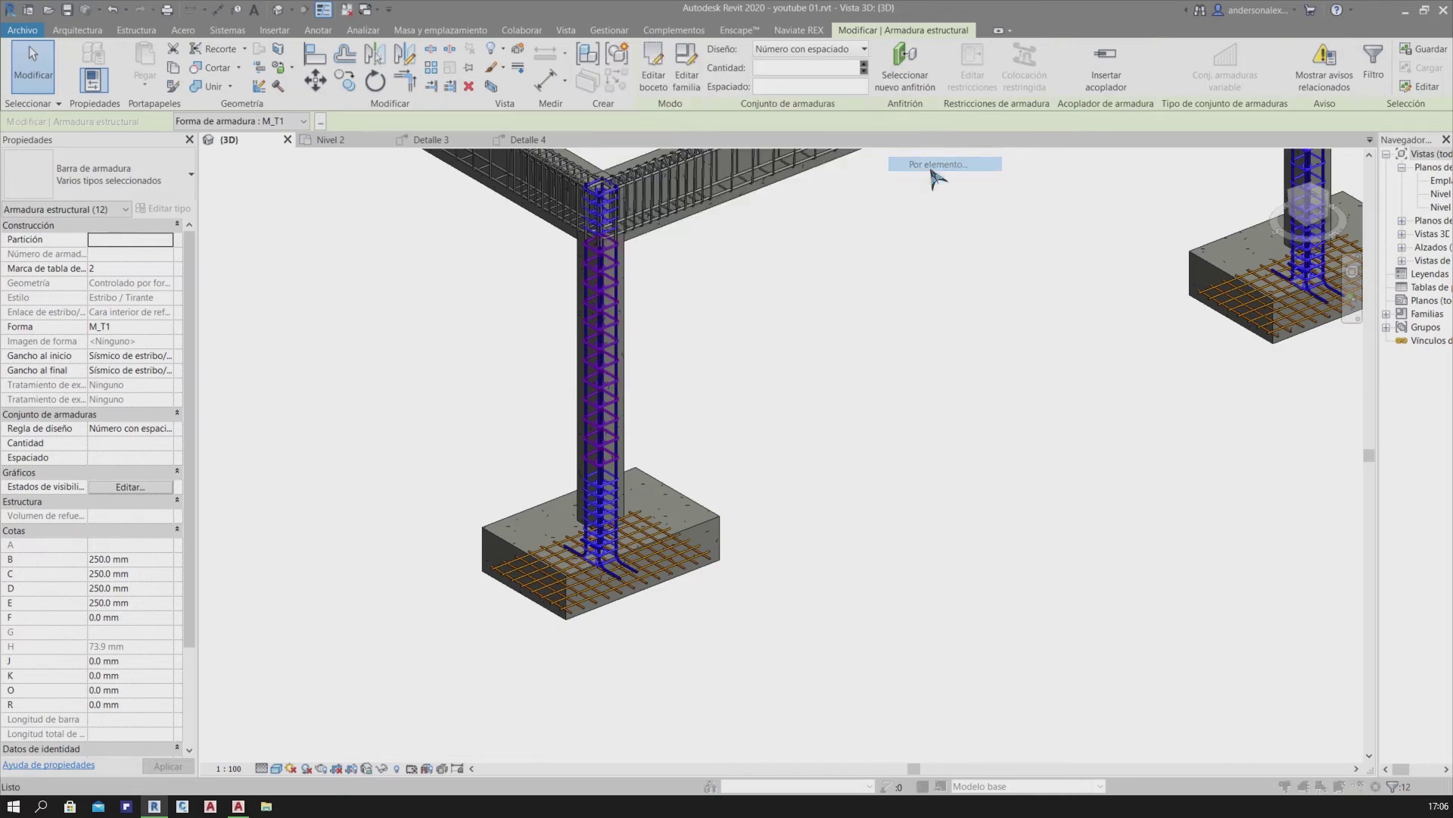
left_click(477, 356)
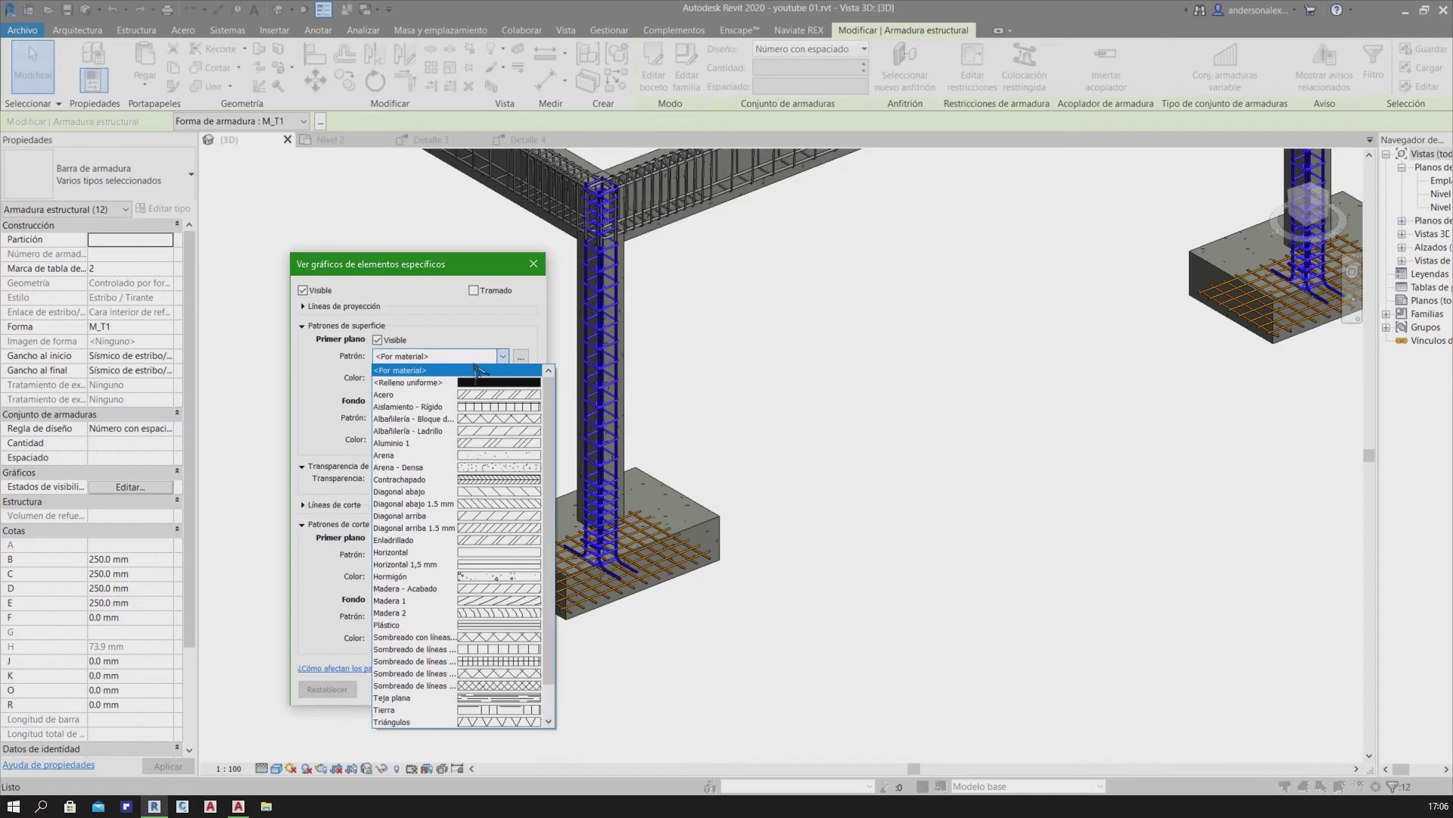
left_click(480, 383)
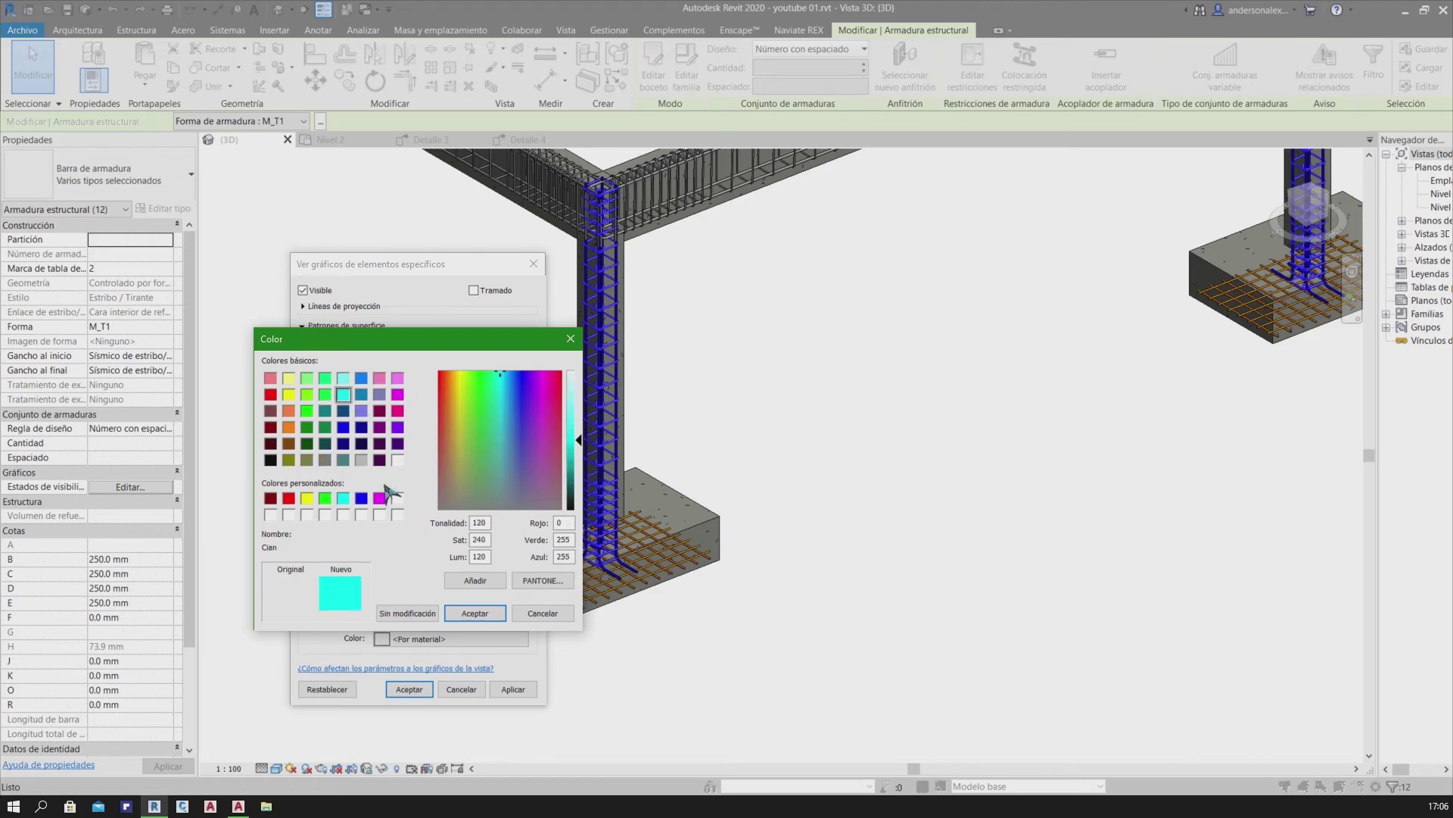
left_click(477, 613)
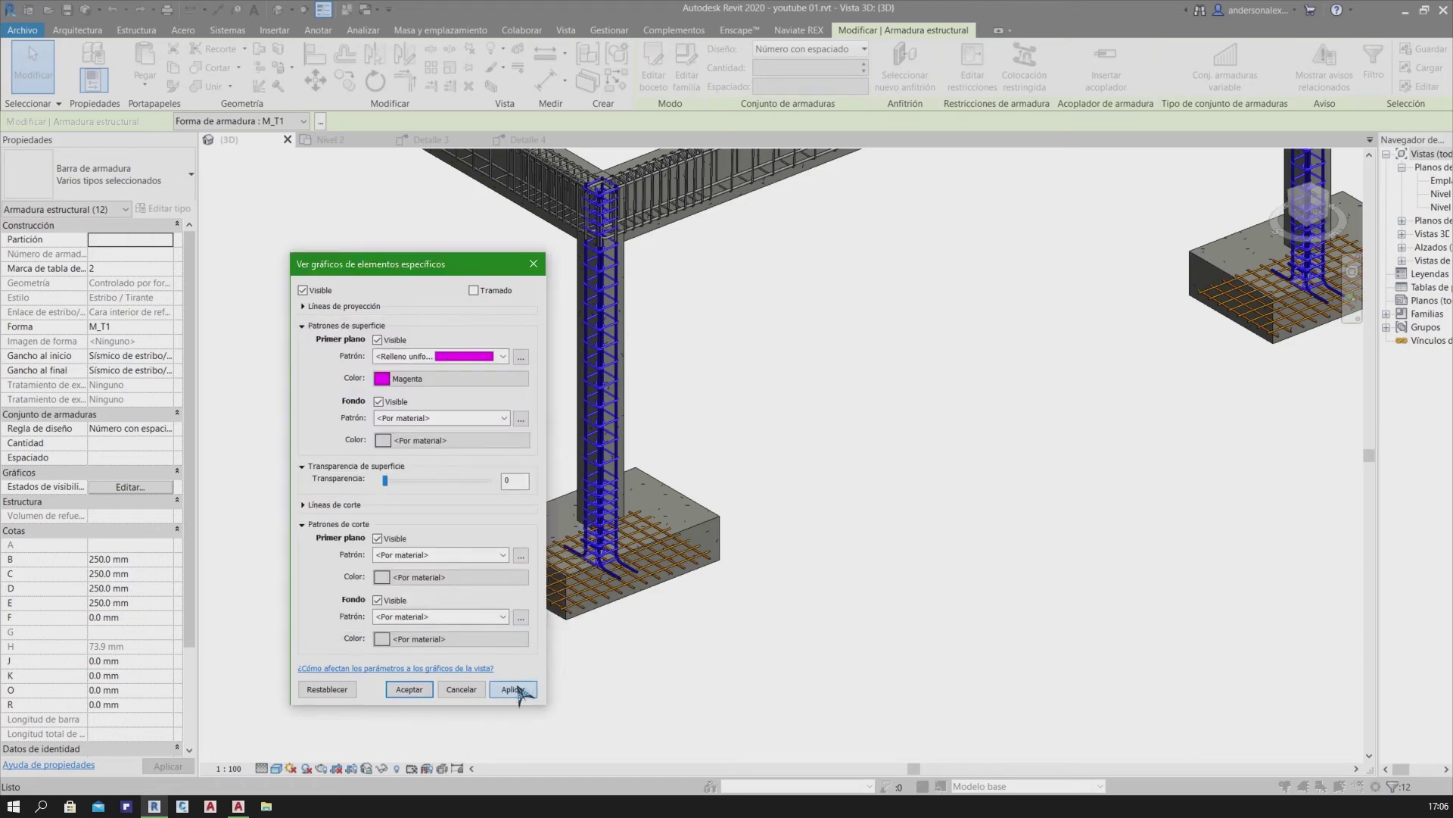
left_click(515, 688)
left_click(429, 690)
Clear the selection and orbit and zoom around the colour-coded frame to review it
left_click(837, 627)
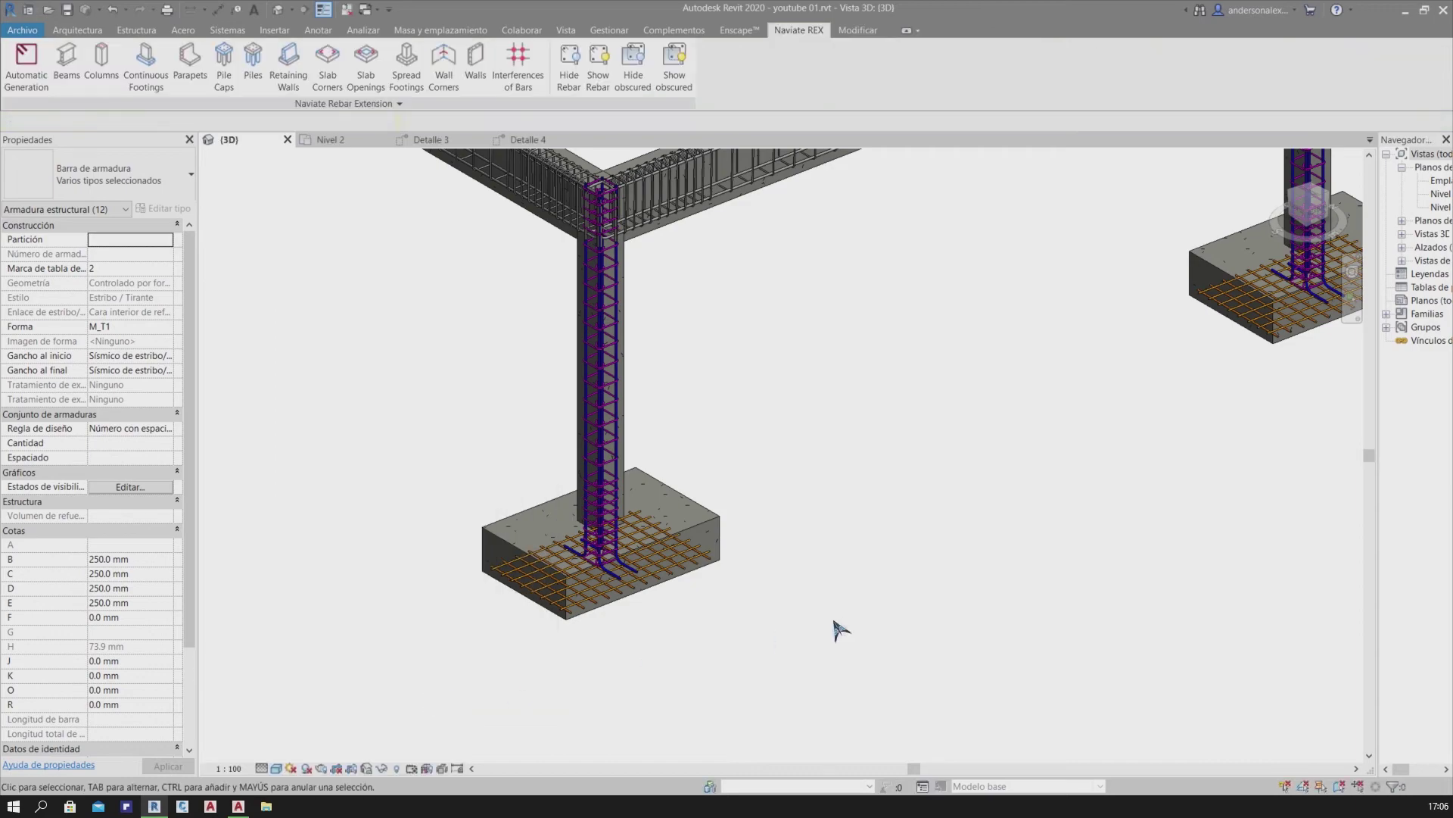
scroll(787, 622, "down", 3)
mouse_move(483, 589)
middle_mouse_down("shift")
mouse_move(724, 542)
mouse_move(830, 578)
middle_mouse_up("shift")
scroll(743, 561, "up", 3)
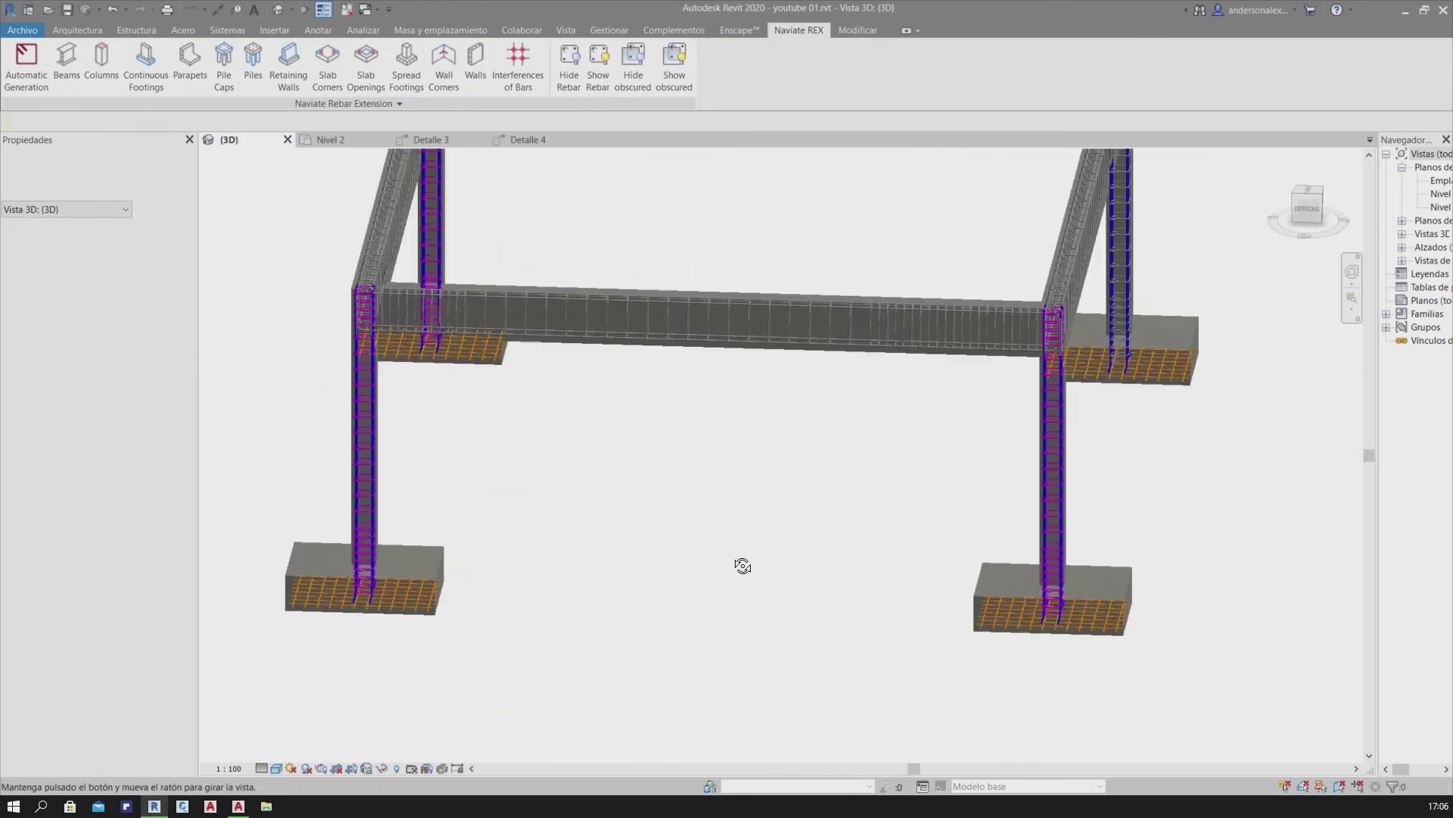
middle_click_drag(743, 562, 610, 575, "shift")
scroll(712, 619, "down", 3)
mouse_move(711, 619)
middle_mouse_down("shift")
mouse_move(950, 610)
mouse_move(788, 552)
mouse_move(586, 660)
mouse_move(512, 601)
mouse_move(687, 587)
mouse_move(633, 591)
mouse_move(638, 611)
mouse_move(739, 600)
mouse_move(820, 649)
middle_mouse_up("shift")
scroll(672, 561, "up", 3)
scroll(801, 588, "up", 2)
scroll(820, 649, "up", 2)
scroll(946, 575, "up", 2)
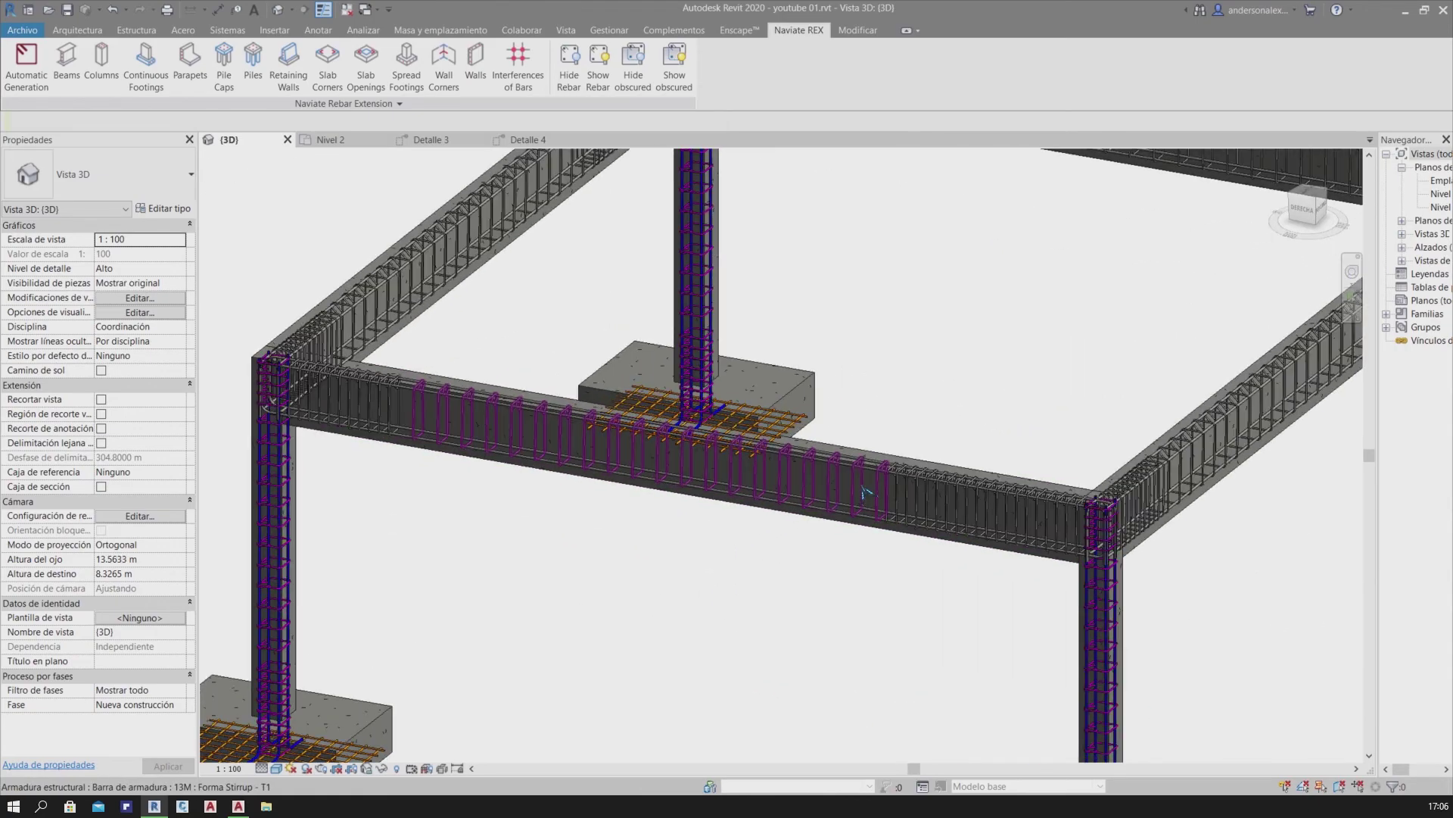
scroll(905, 544, "up", 2)
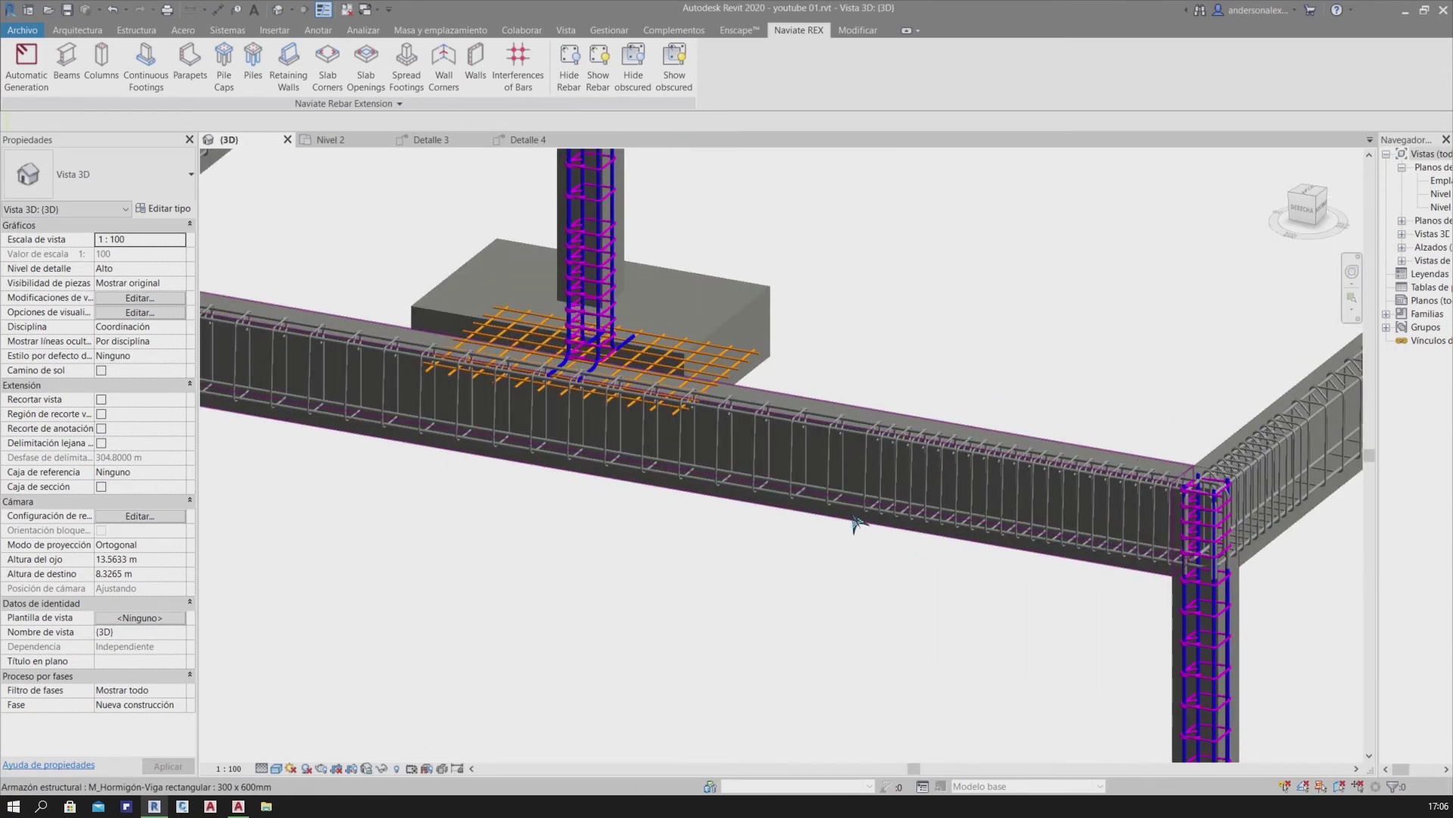
scroll(862, 526, "up", 2)
scroll(838, 501, "up", 1)
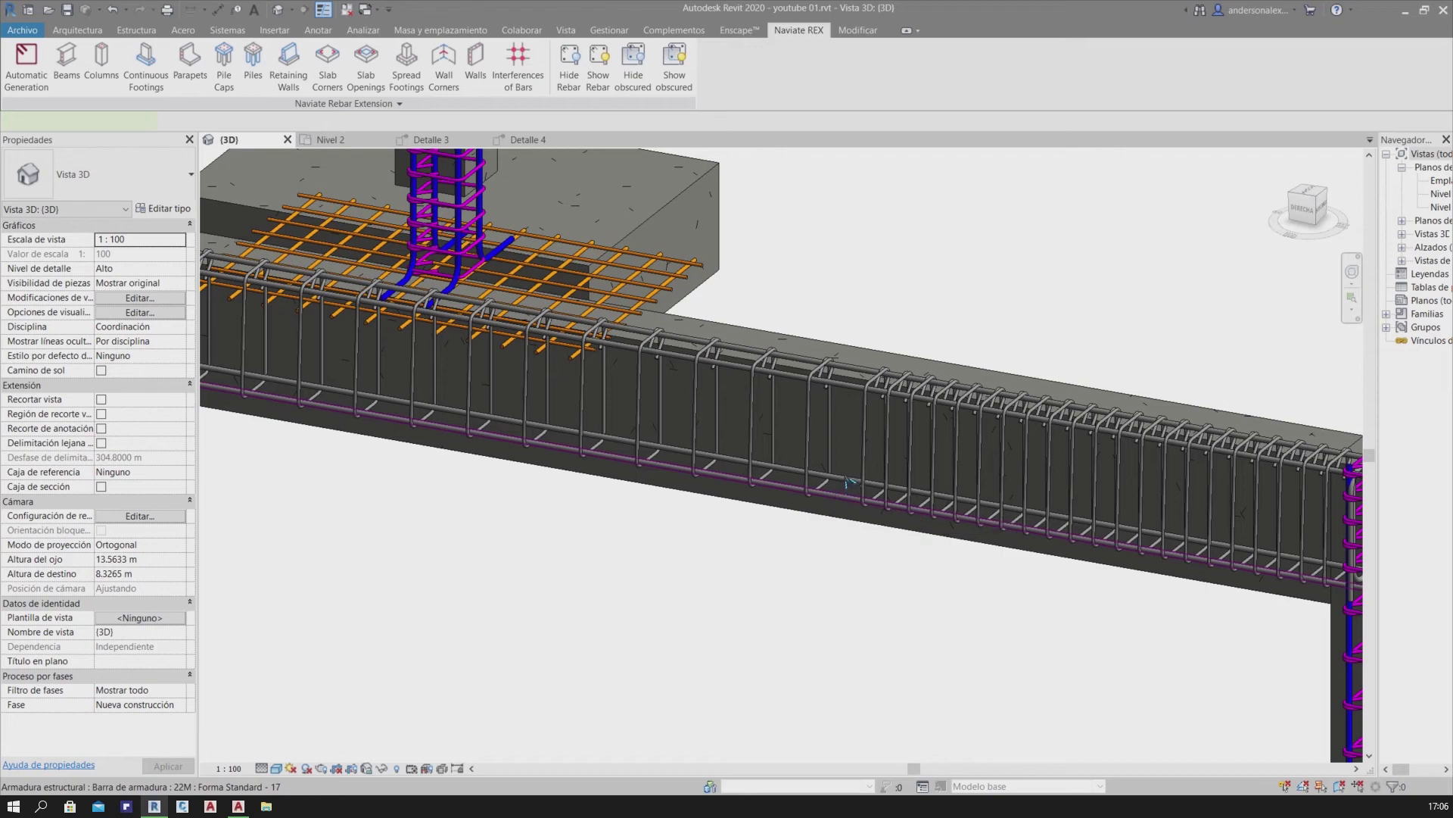
Select a bottom and a top 22M longitudinal bar, dropping the concrete beam picked by mistake
left_click(845, 473)
left_click(843, 383, "ctrl")
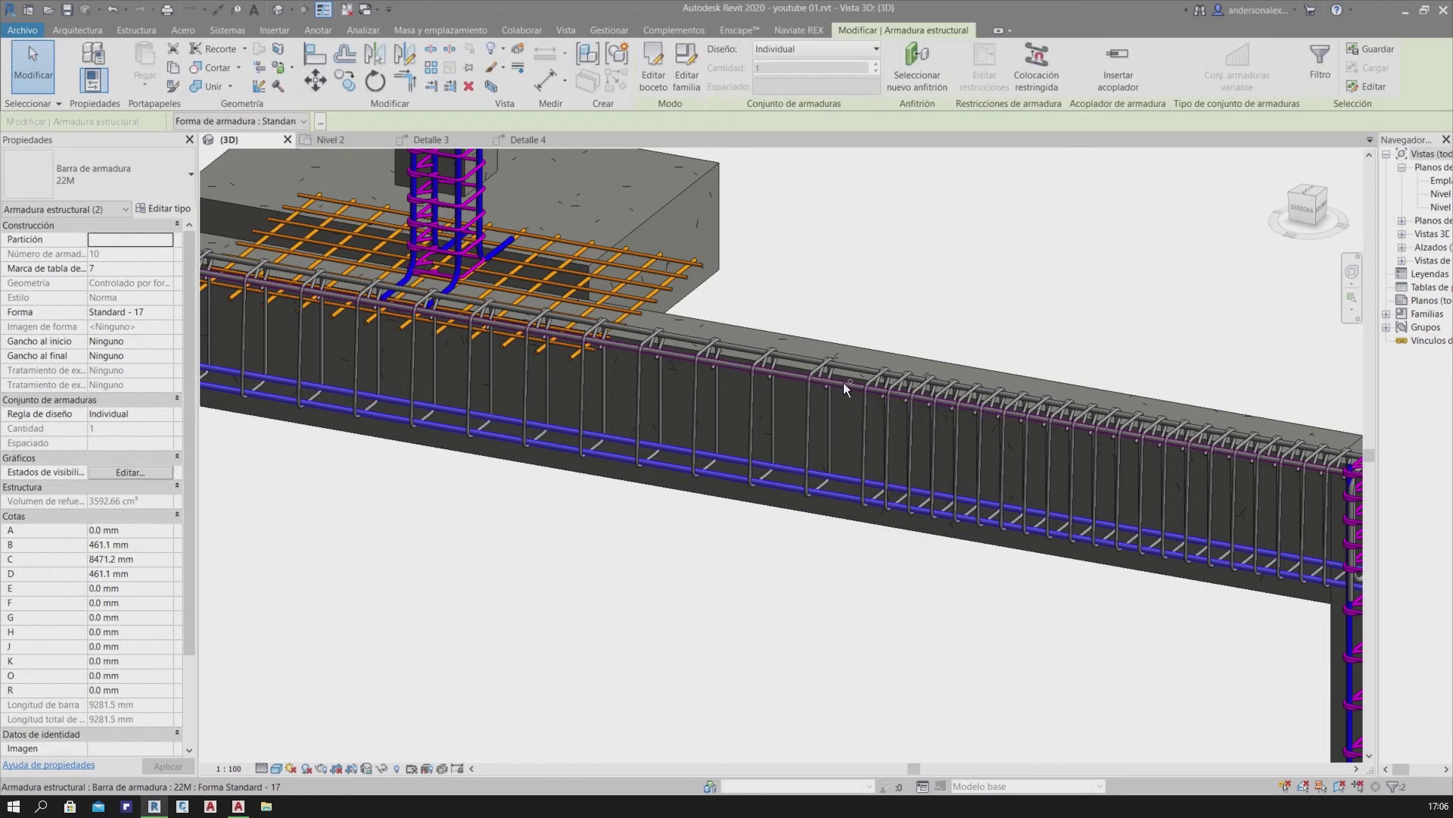
left_click(863, 379, "ctrl")
scroll(887, 455, "down", 2)
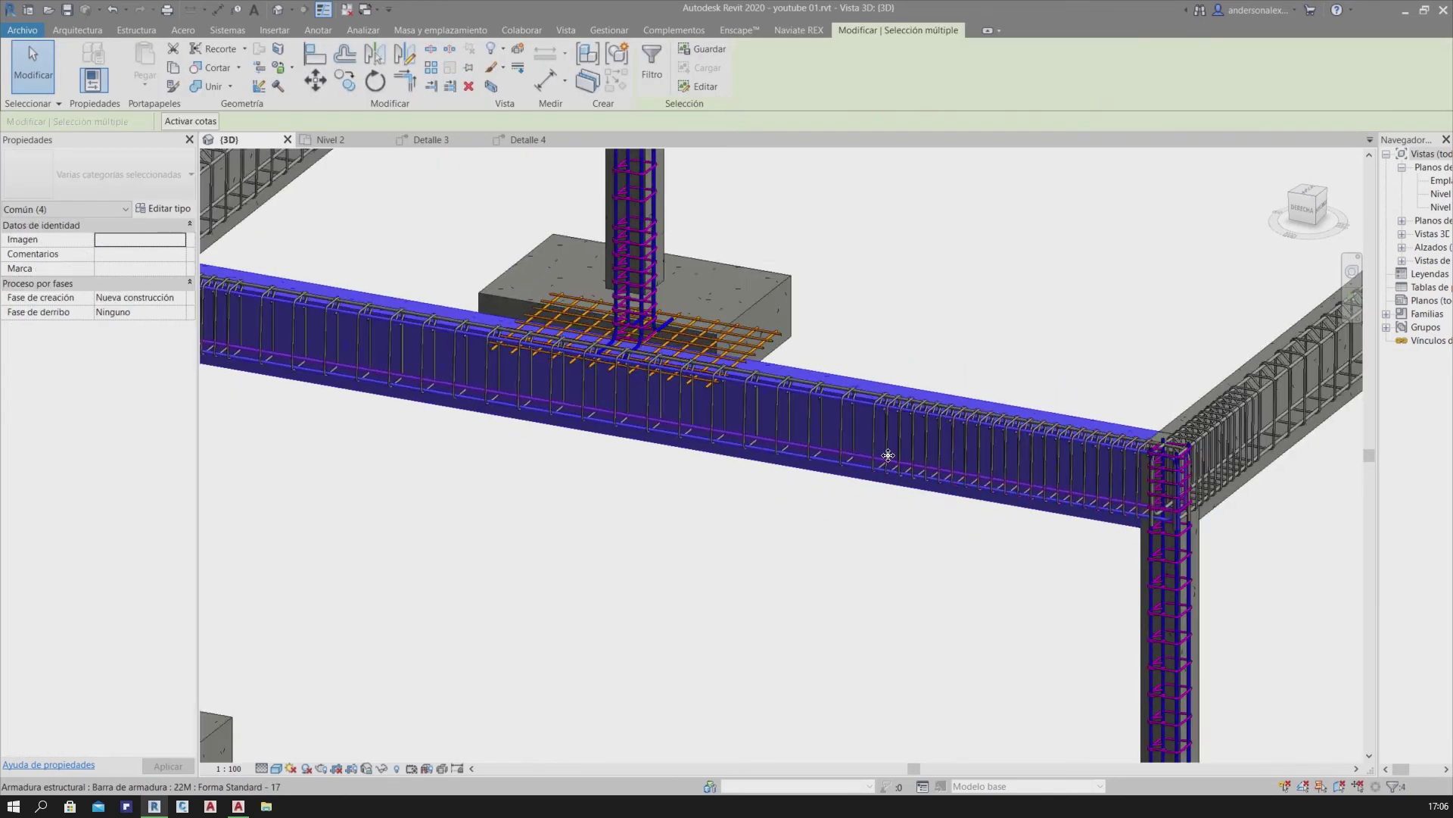
scroll(872, 340, "up", 2)
left_click(872, 352, "shift")
scroll(873, 352, "up", 2)
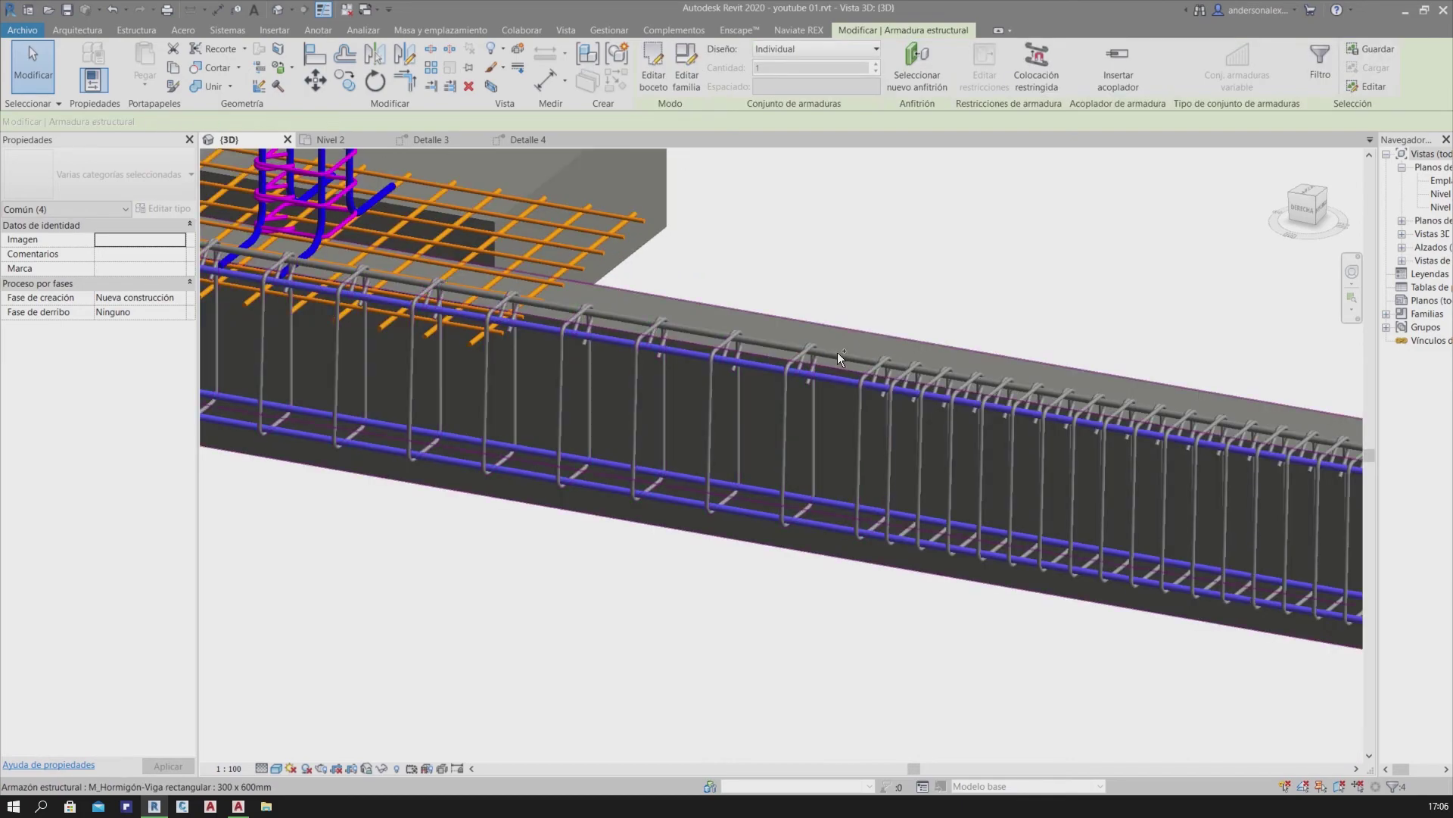
scroll(853, 357, "up", 3)
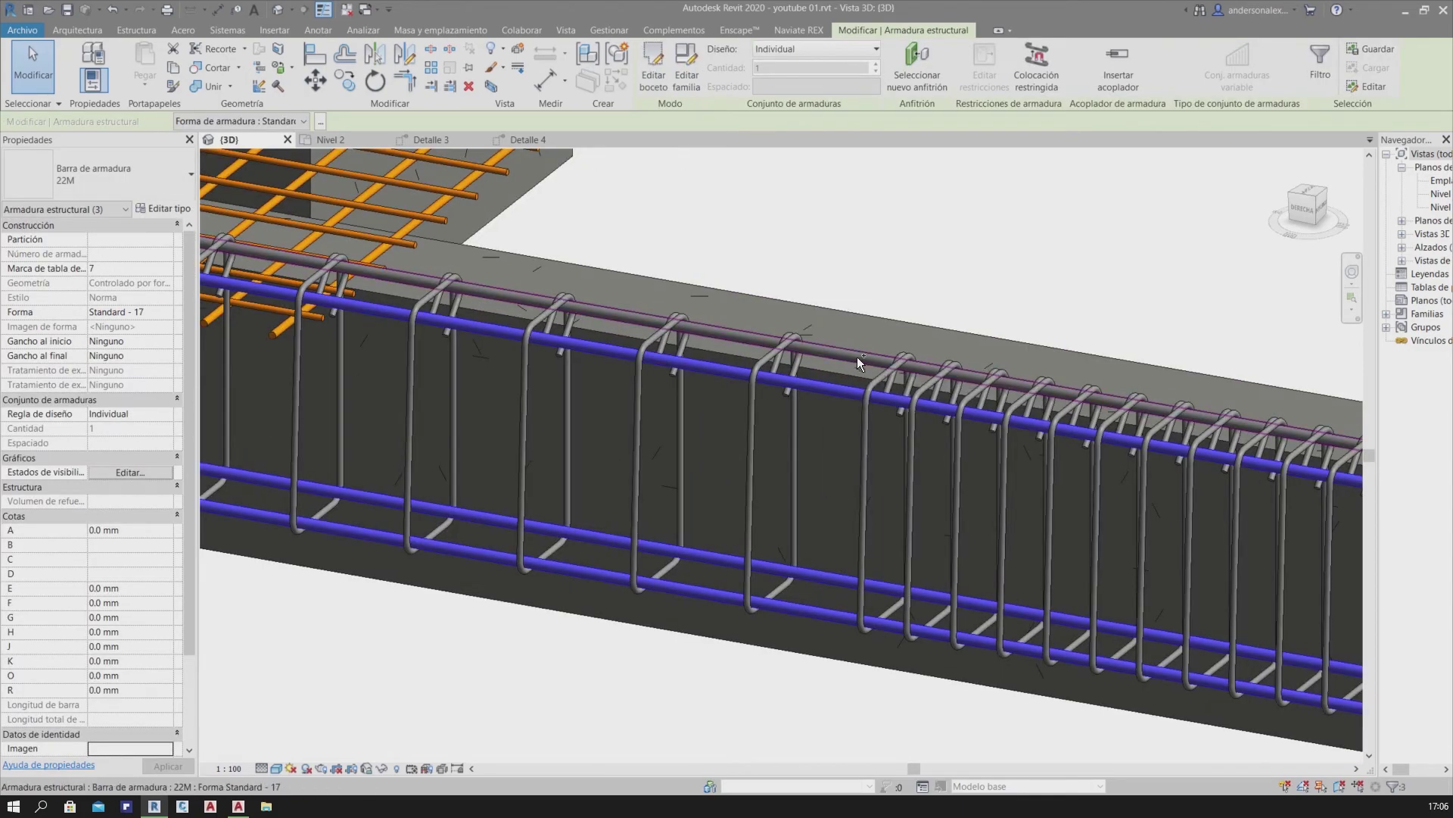
scroll(857, 357, "down", 3)
scroll(464, 438, "down", 2)
Add a top 22M bar near the beam-column corner, removing the accidentally picked beam
middle_click_drag(464, 439, 952, 352, "shift")
scroll(952, 352, "up", 3)
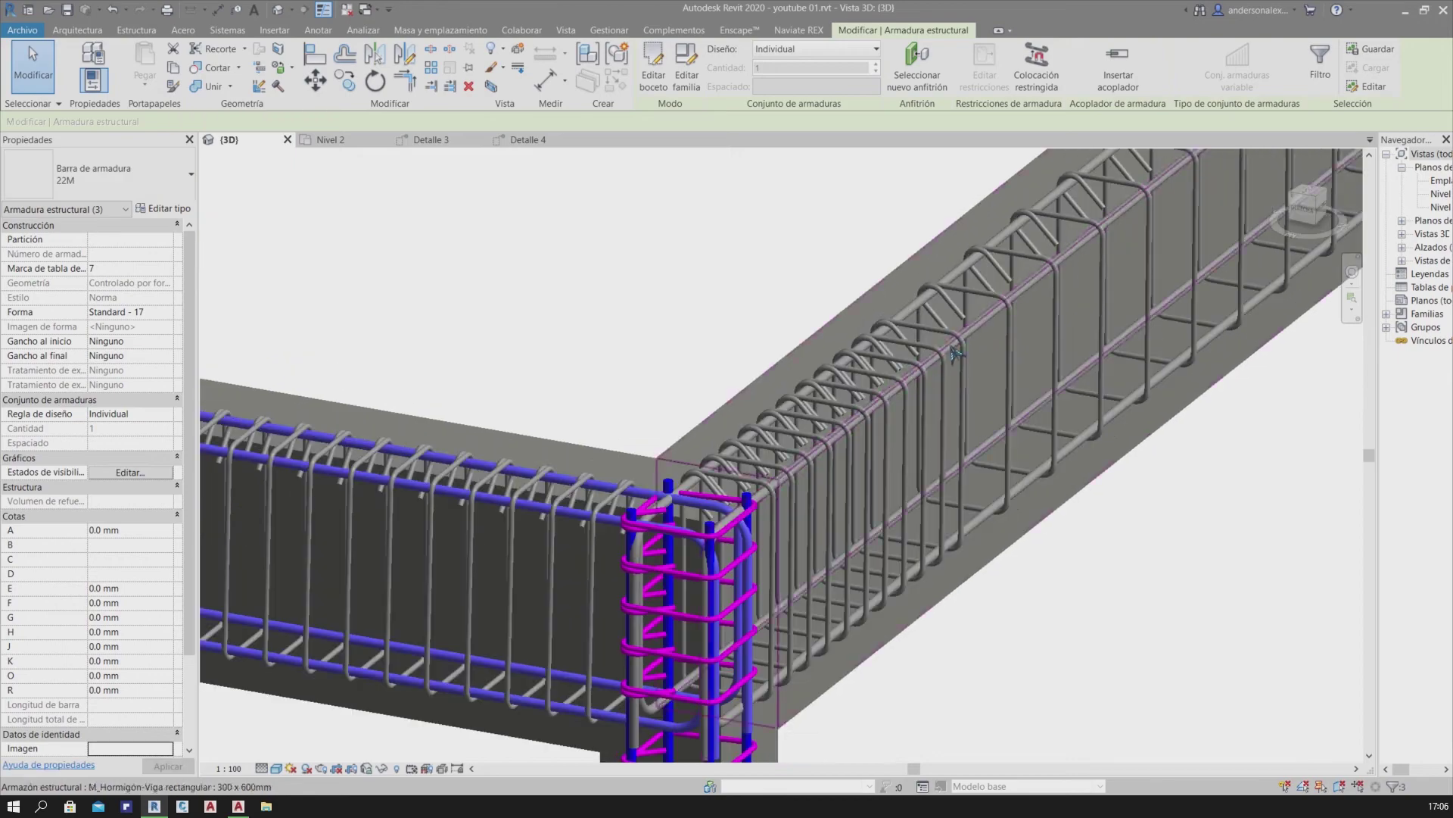
left_click(989, 320, "ctrl")
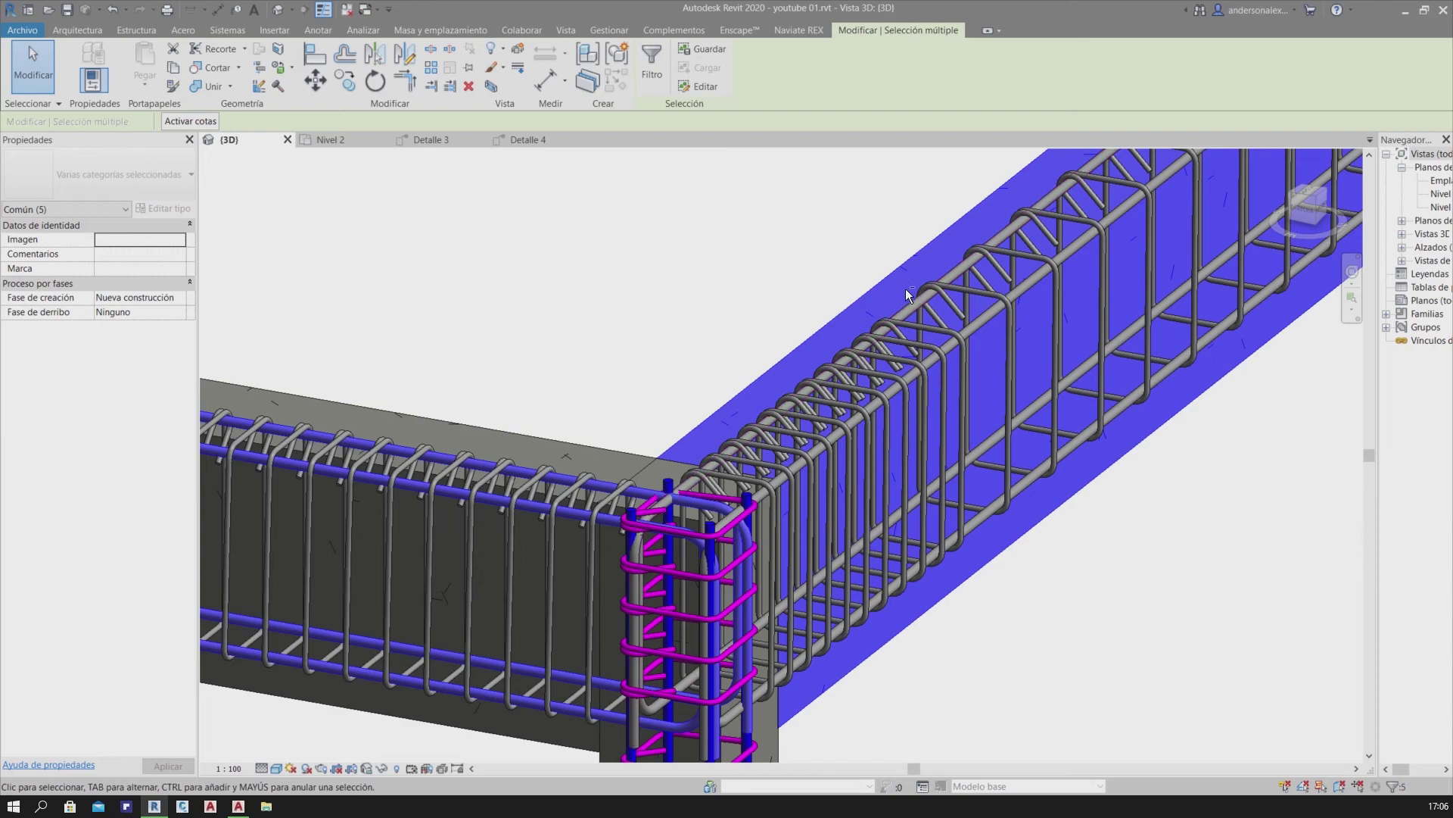
left_click(871, 290, "shift")
scroll(878, 356, "up", 3)
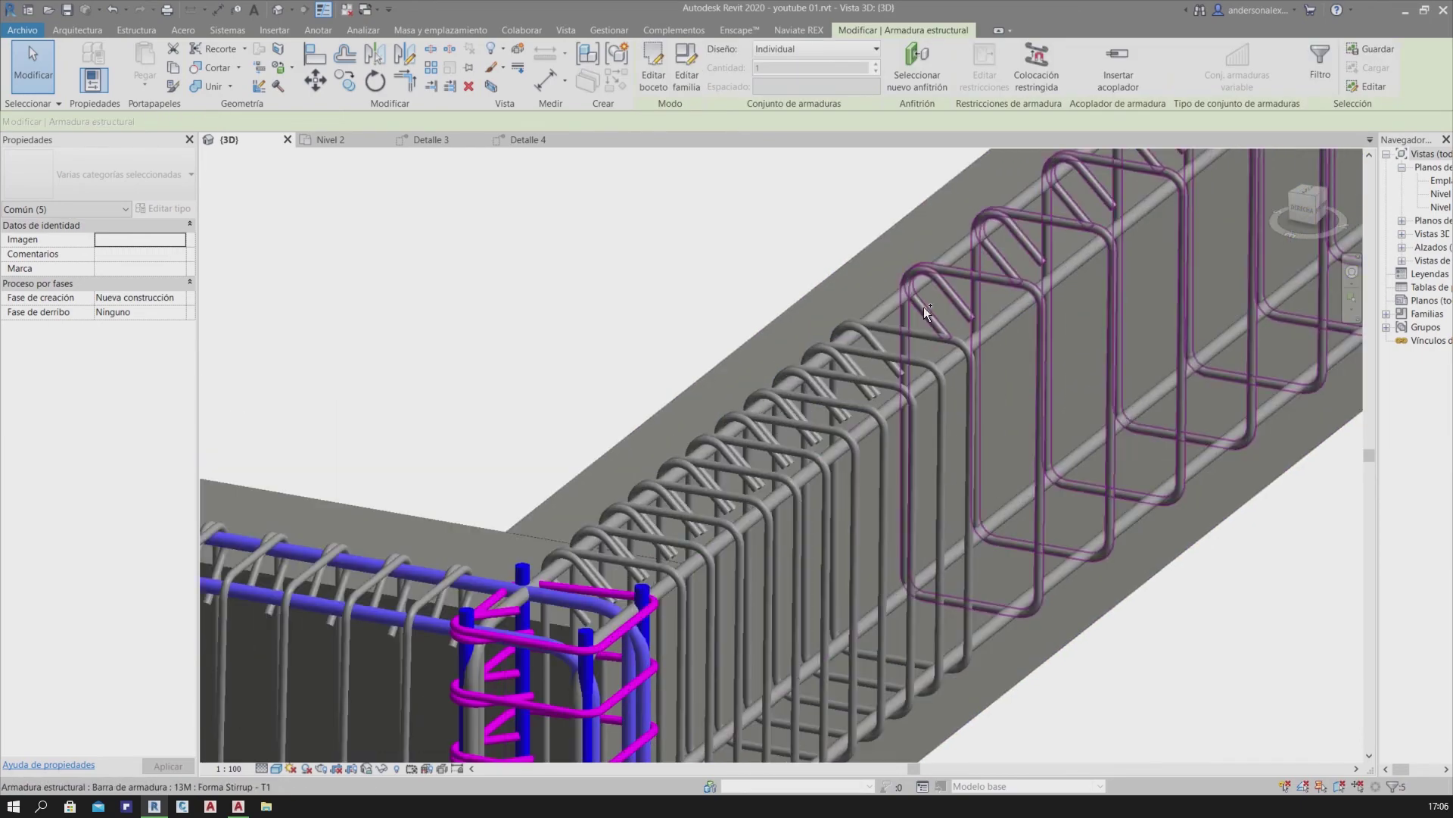
left_click(890, 294, "ctrl")
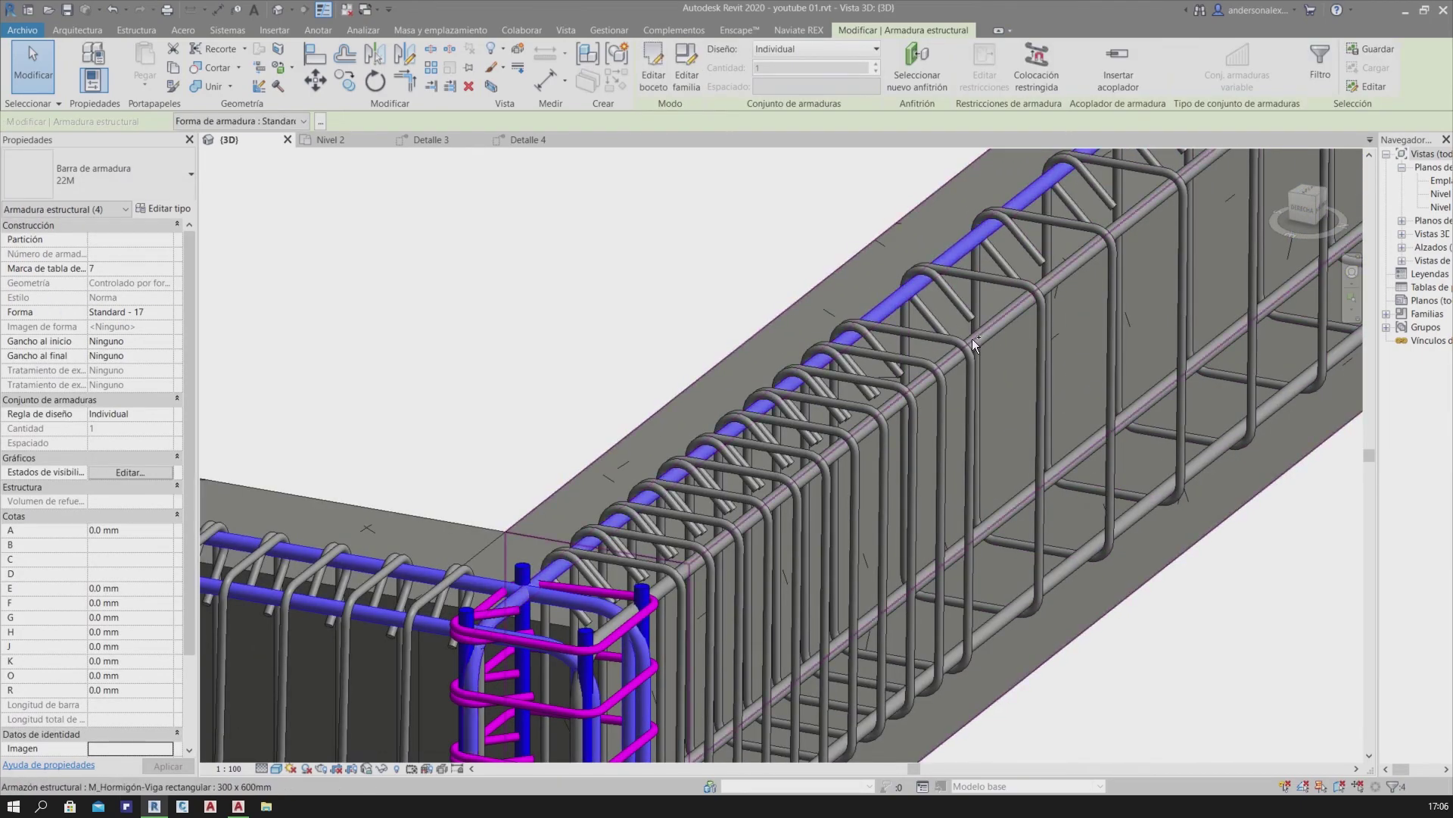
left_click(981, 338, "ctrl")
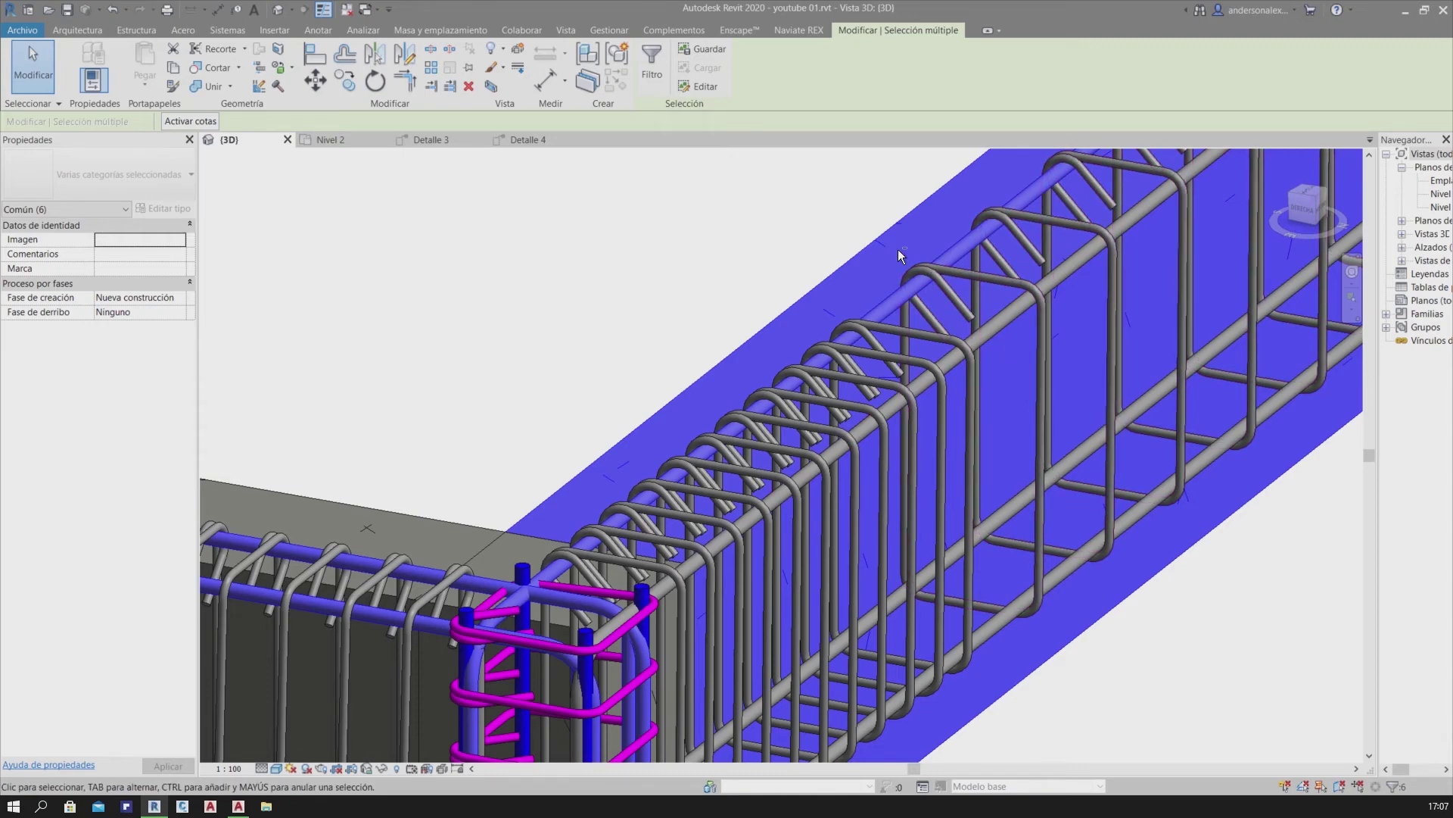
left_click(883, 234)
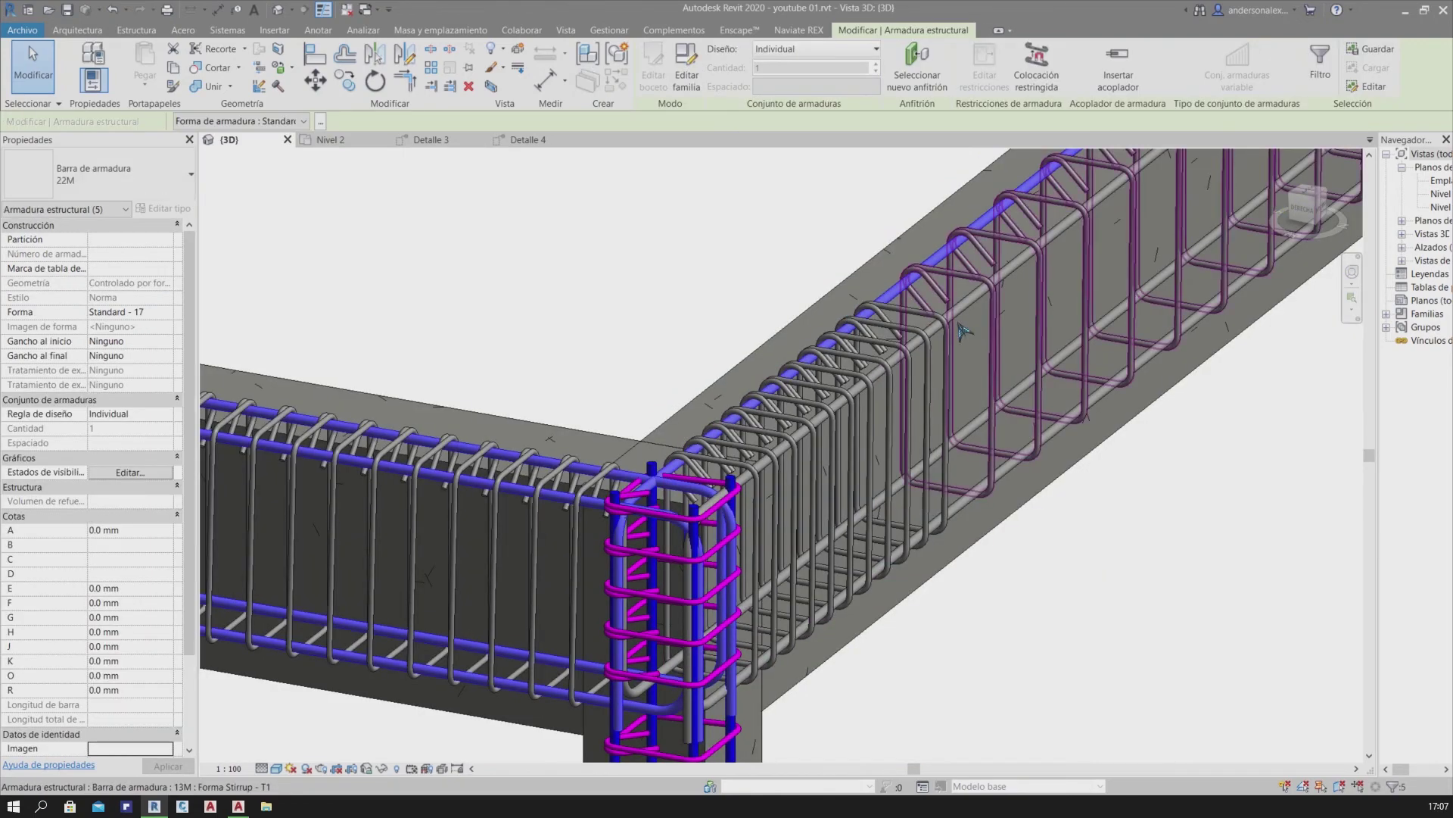
Add one more top and two lower 22M longitudinal bars, reaching eight
scroll(938, 325, "up", 2)
scroll(937, 335, "up", 1)
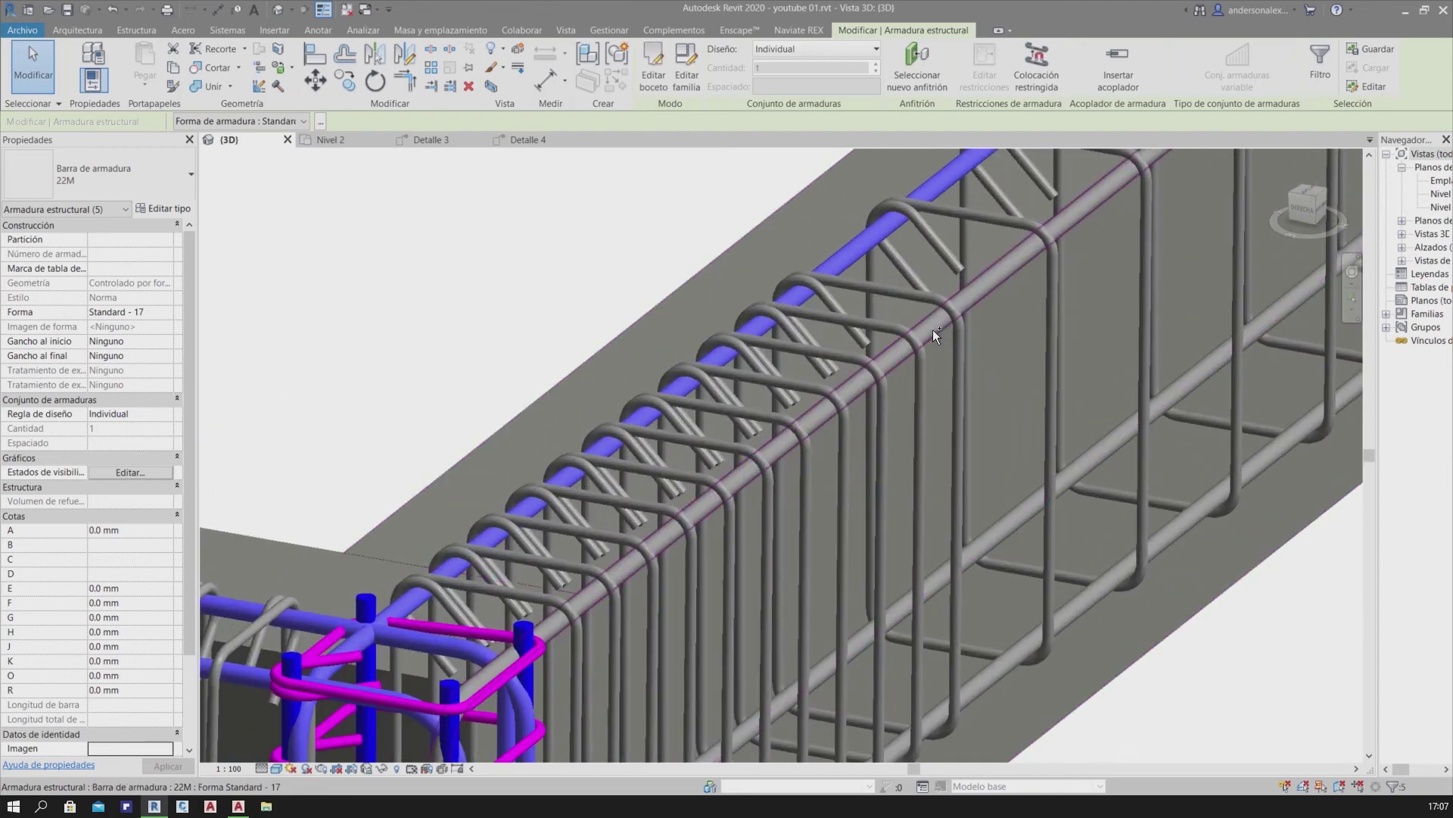
scroll(933, 329, "up", 1)
left_click(951, 361, "ctrl")
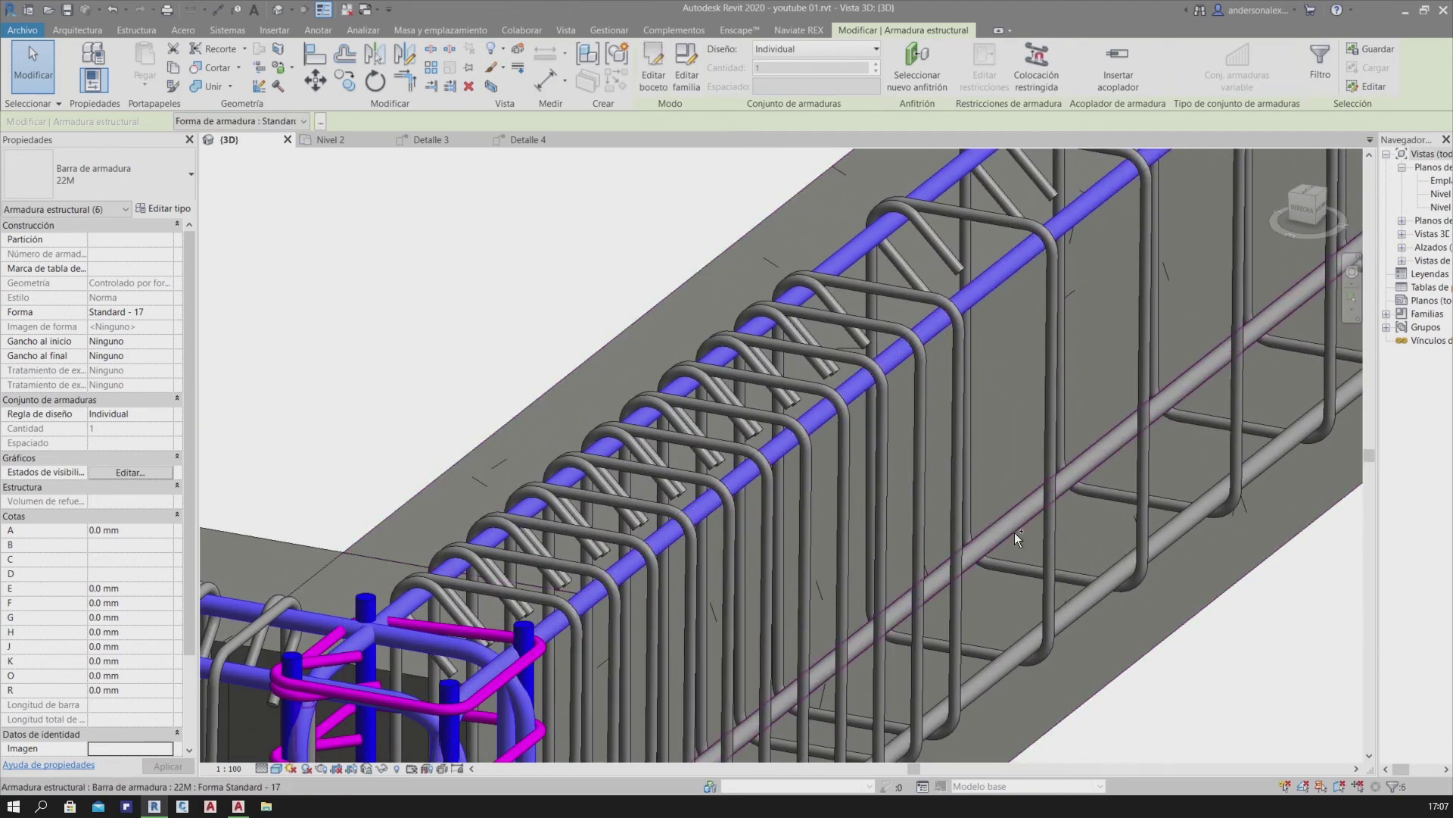
left_click(1013, 533, "ctrl")
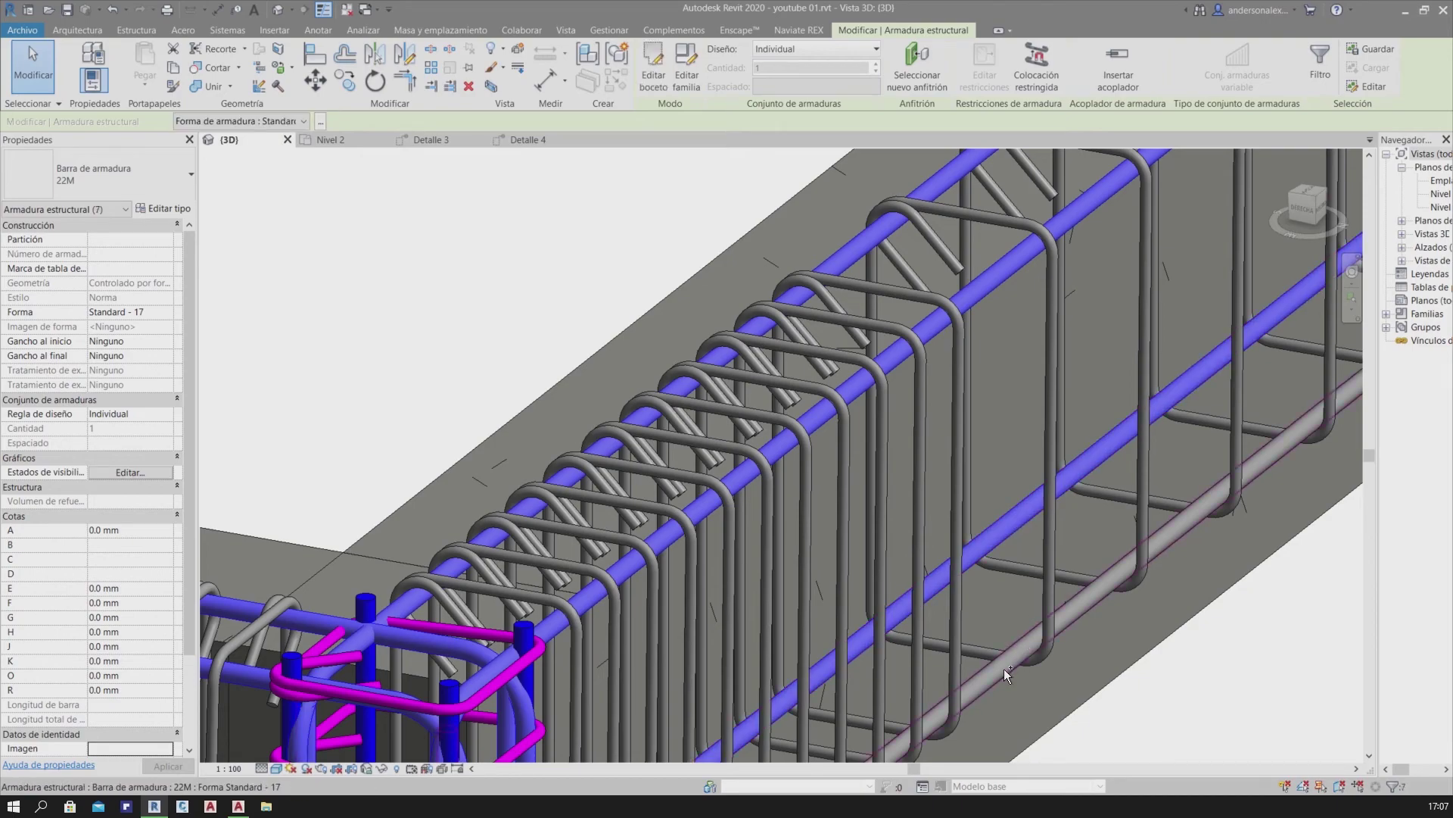
left_click(1004, 669, "ctrl")
scroll(1004, 669, "down", 1)
scroll(1003, 669, "down", 1)
scroll(1004, 669, "down", 1)
Add the next beam's two top and two lower 22M longitudinal bars to the selection
scroll(984, 644, "up", 1)
middle_click_drag(1090, 598, 648, 558)
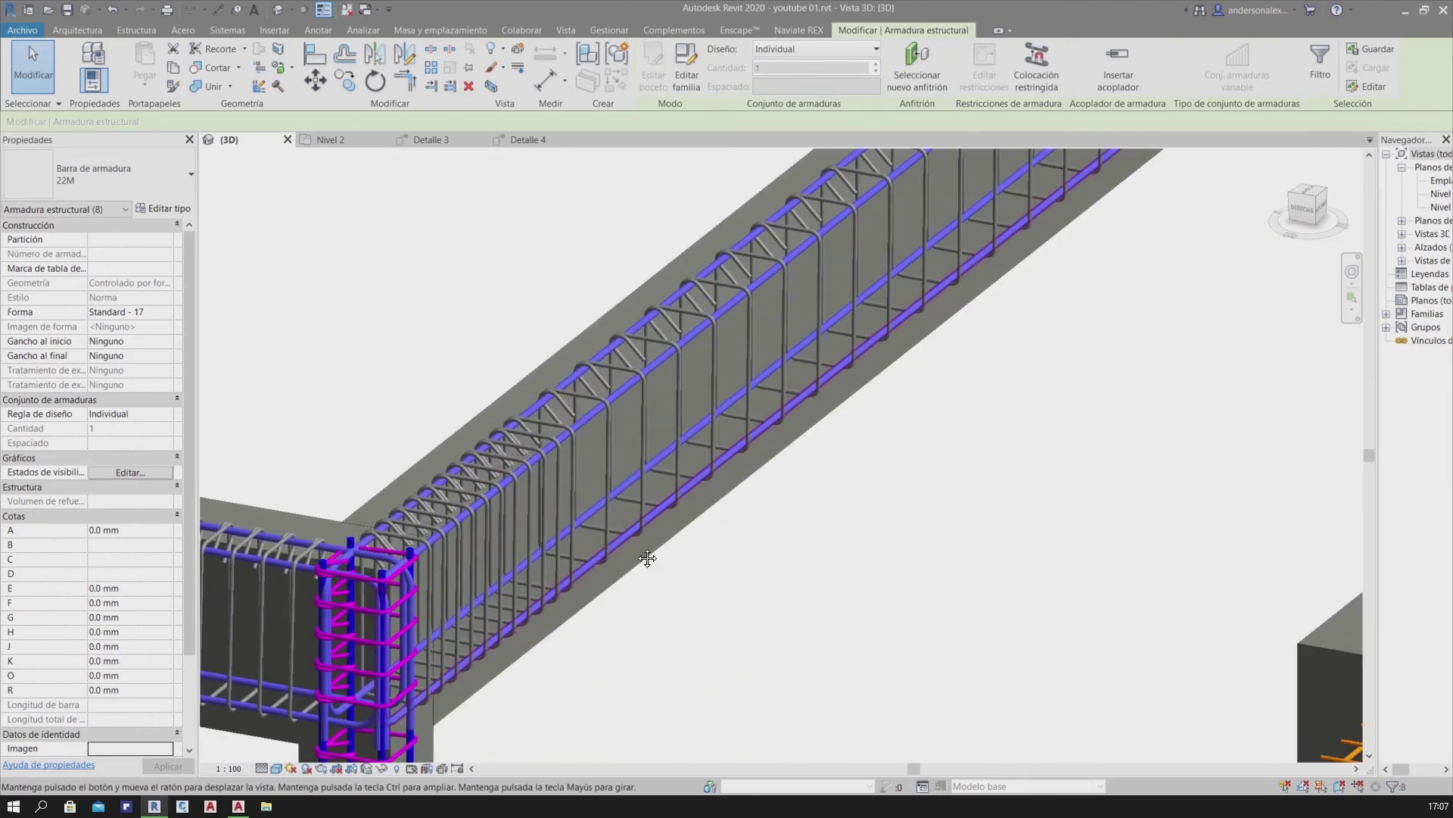
scroll(1025, 496, "down", 3)
middle_click_drag(1025, 496, 947, 577, "shift")
scroll(611, 524, "up", 4)
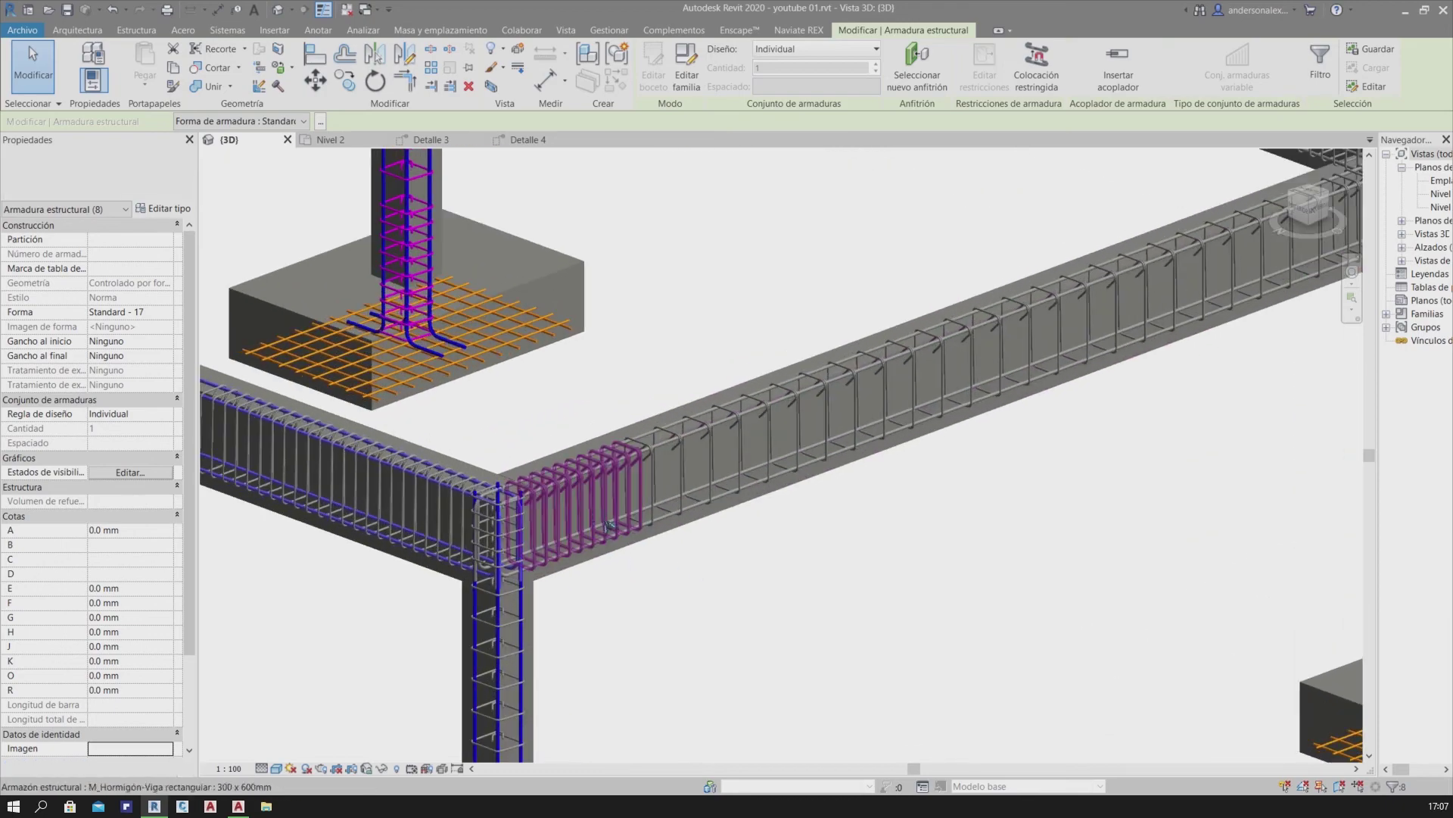
scroll(610, 524, "up", 1)
scroll(714, 421, "up", 2)
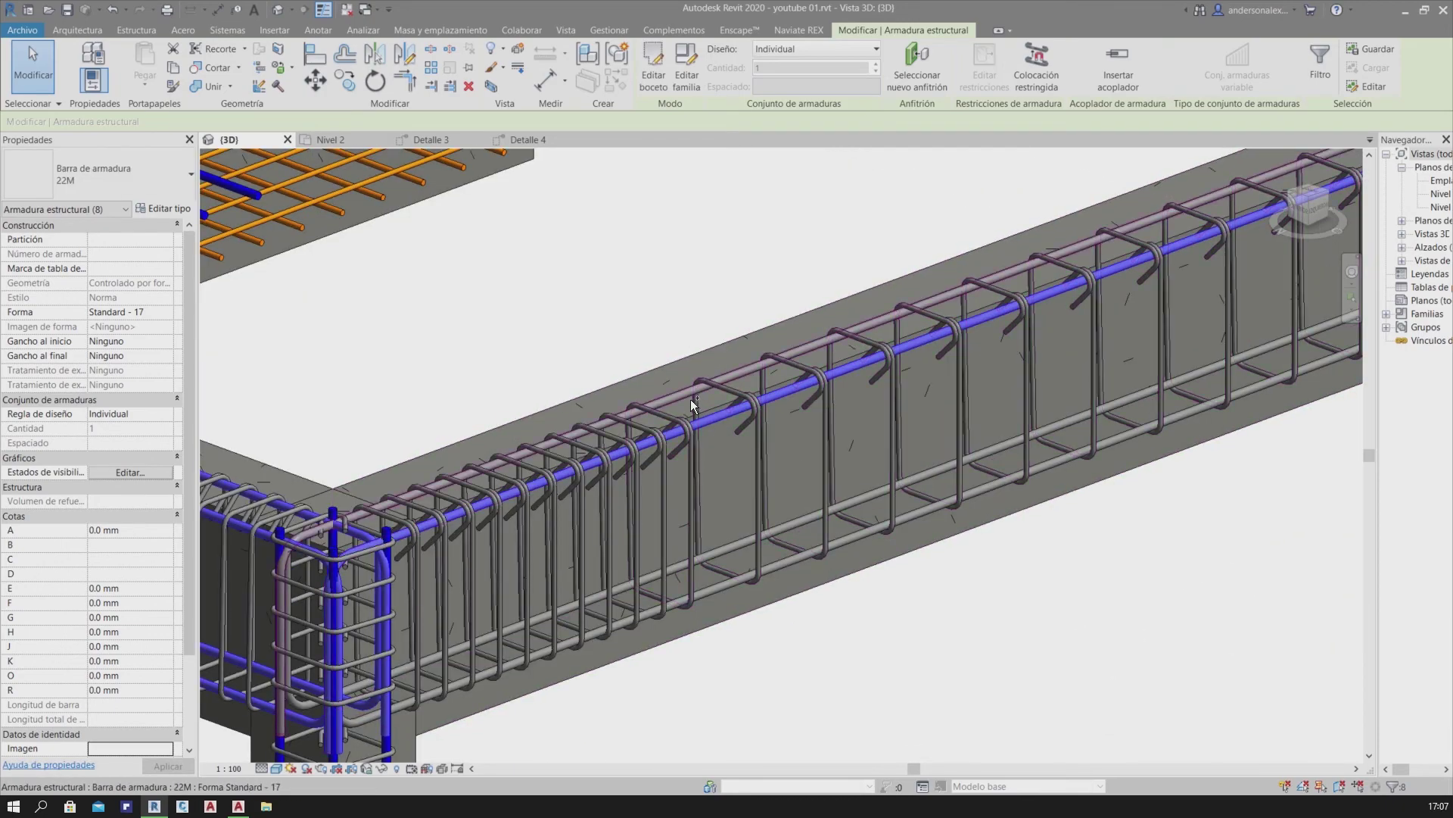
left_click(689, 396, "ctrl")
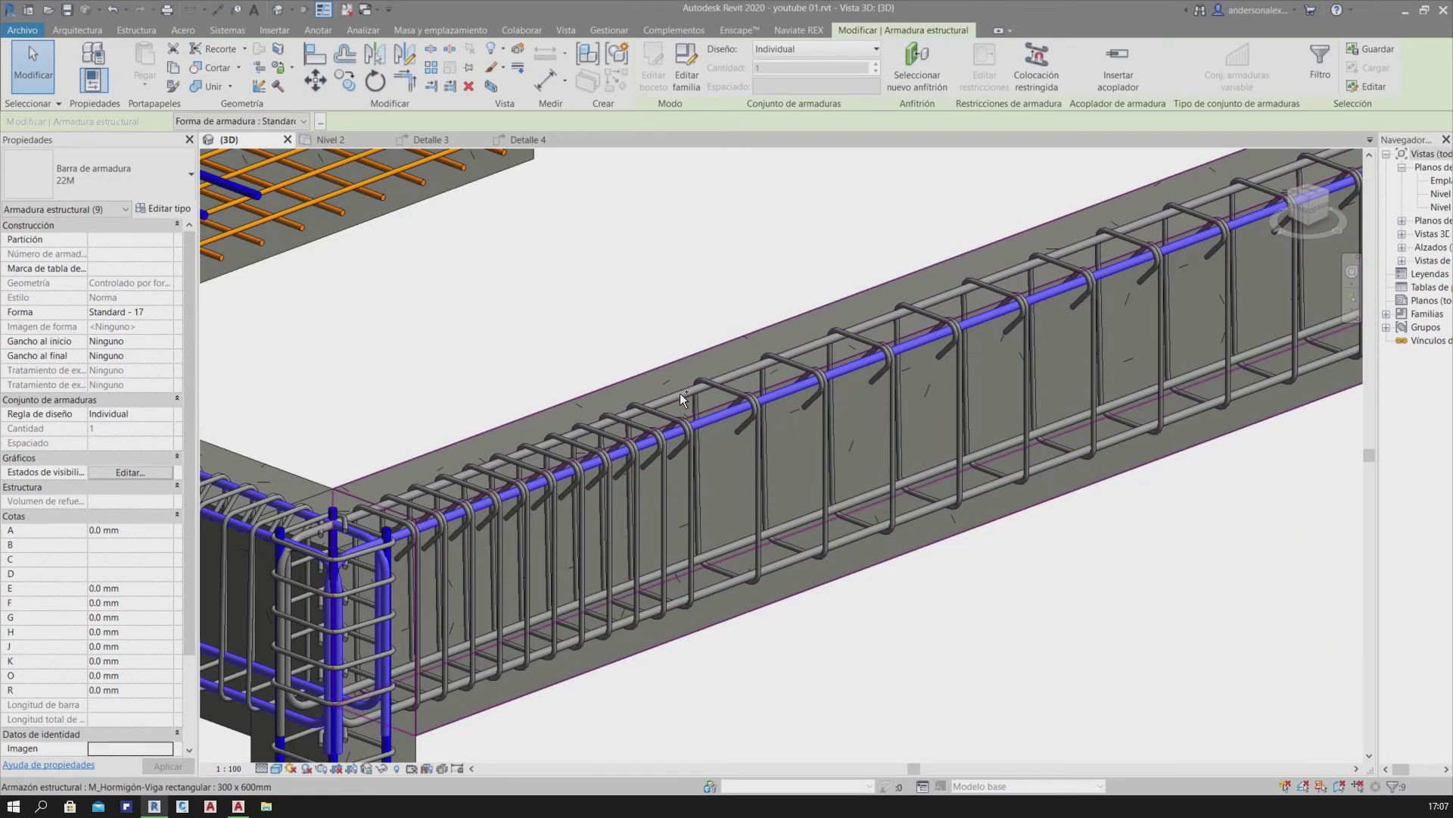
scroll(680, 393, "up", 2)
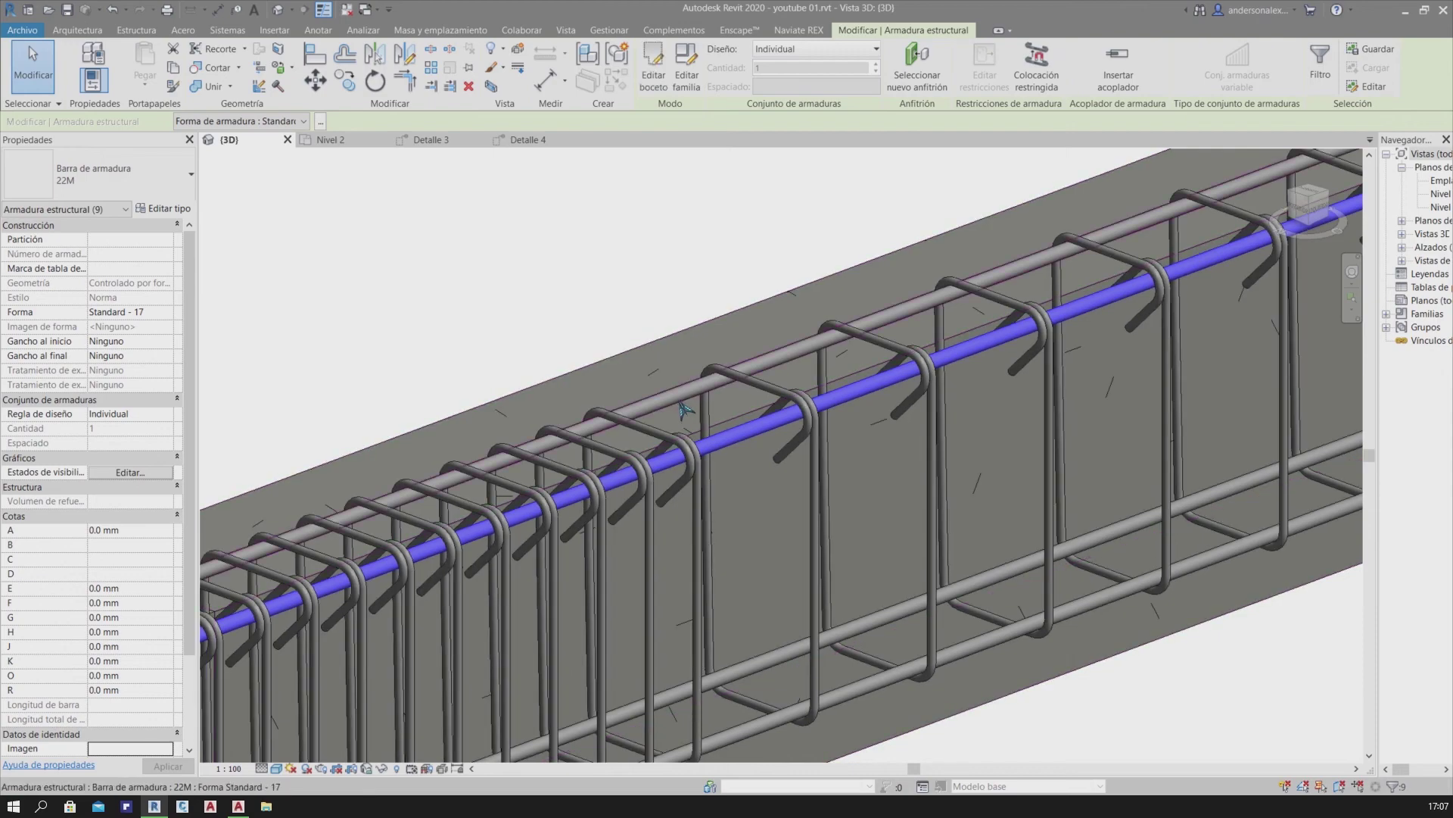
left_click(680, 402, "ctrl")
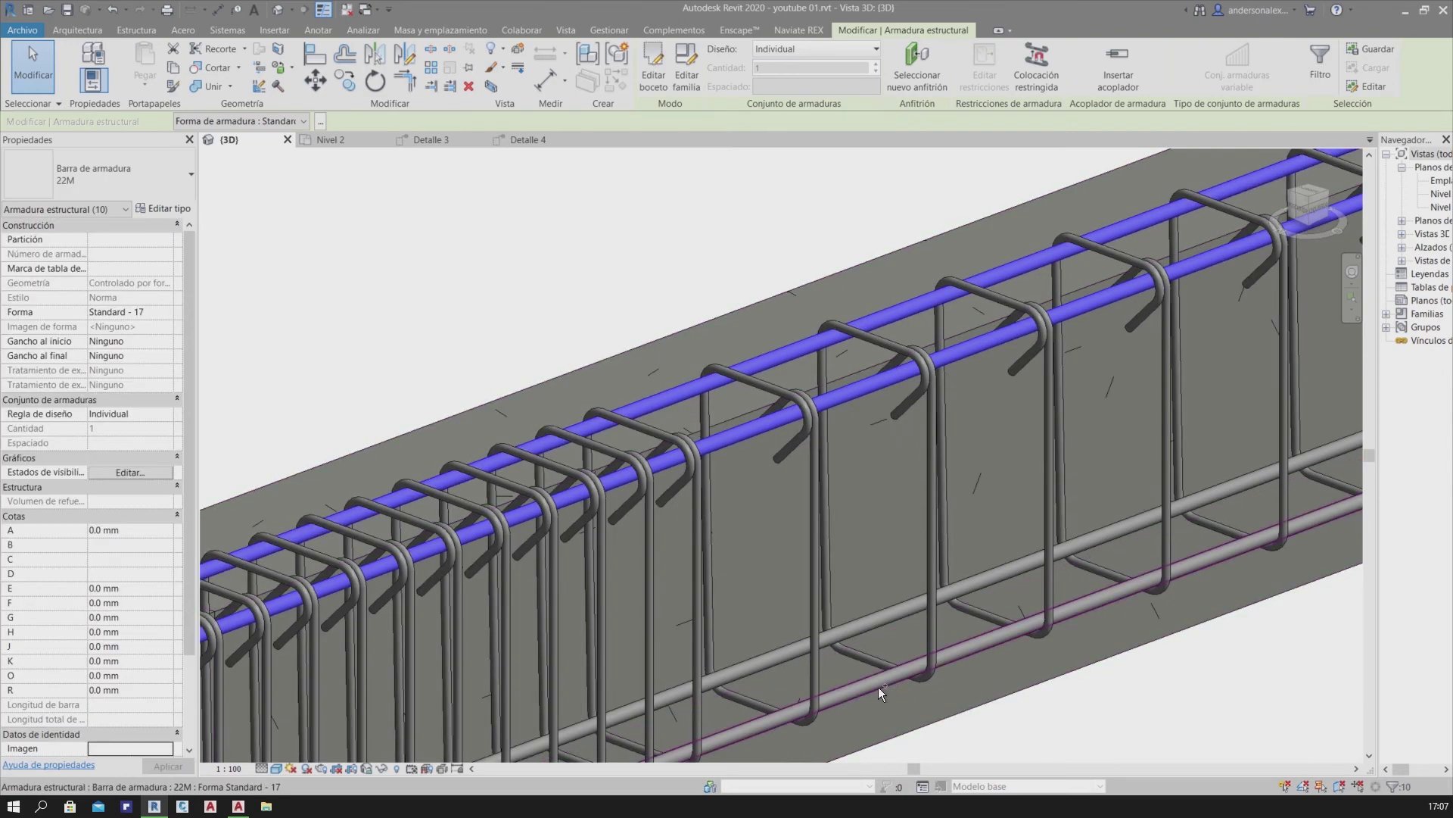
left_click(783, 665, "ctrl")
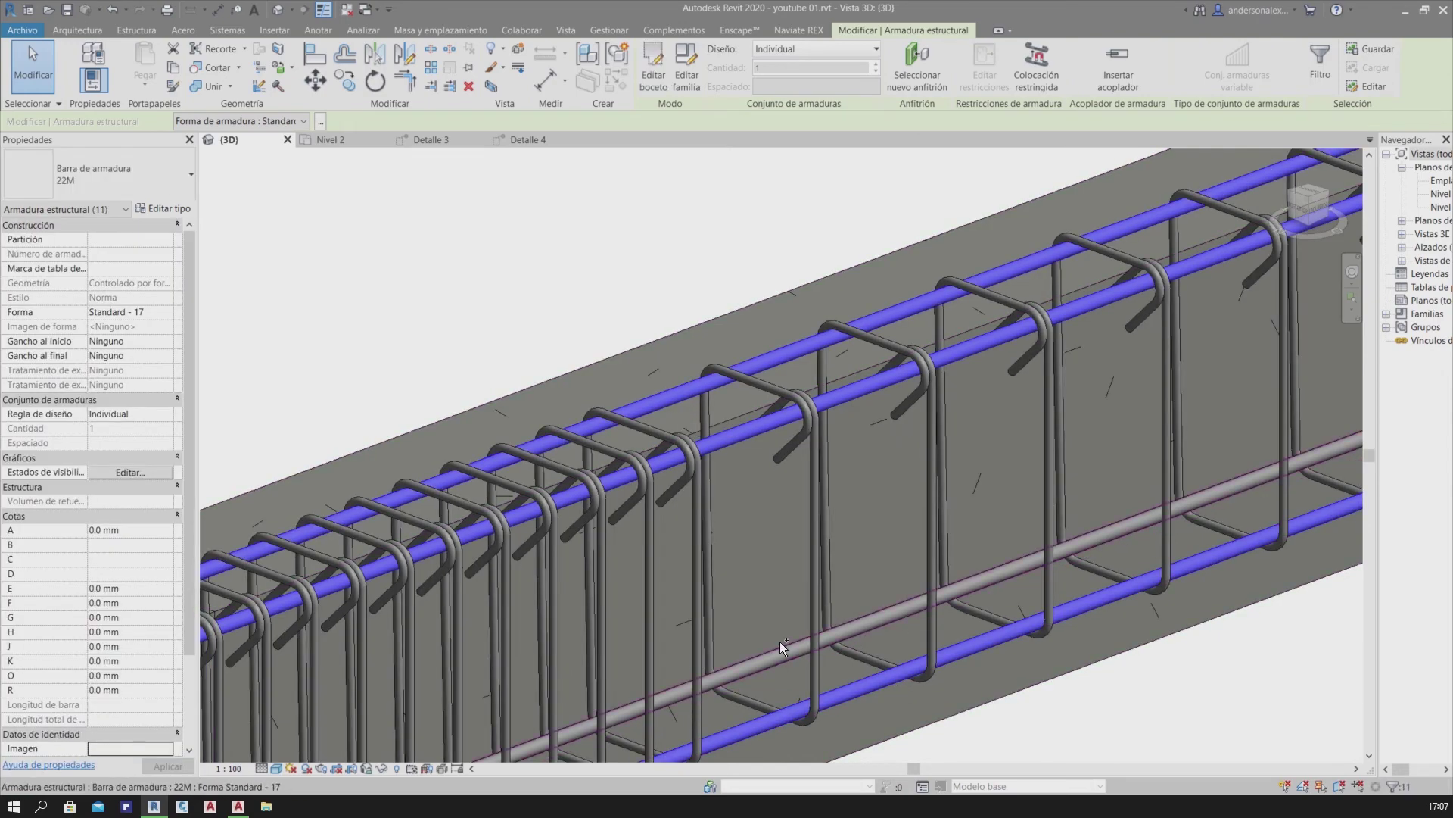
left_click(779, 642, "ctrl")
scroll(780, 642, "down", 3)
Add the following beam's top and lower 22M bars, bringing the set to sixteen
middle_click_drag(779, 642, 680, 593)
scroll(1044, 568, "down", 5)
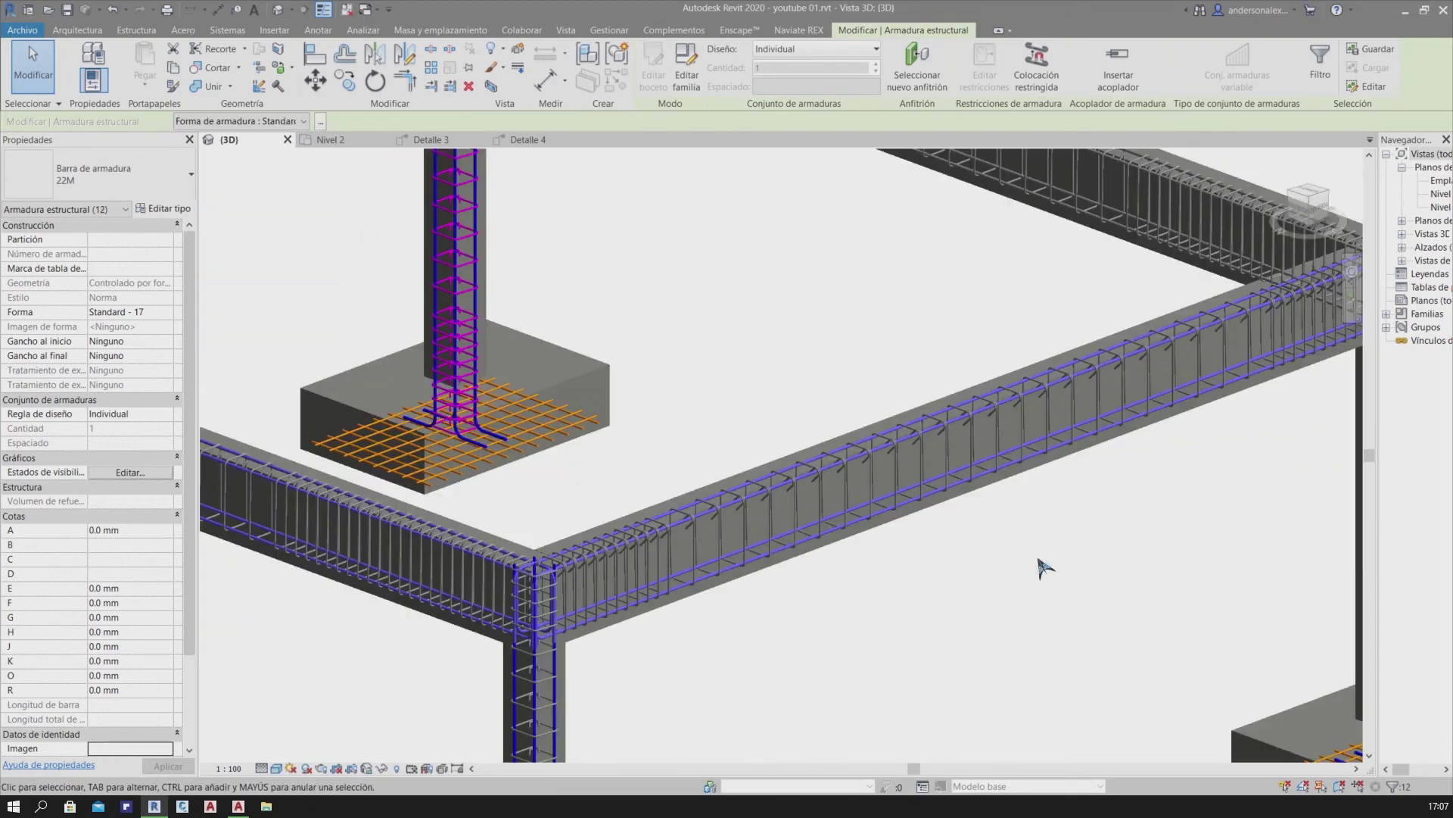
middle_click_drag(1044, 567, 1070, 578)
scroll(912, 528, "up", 5)
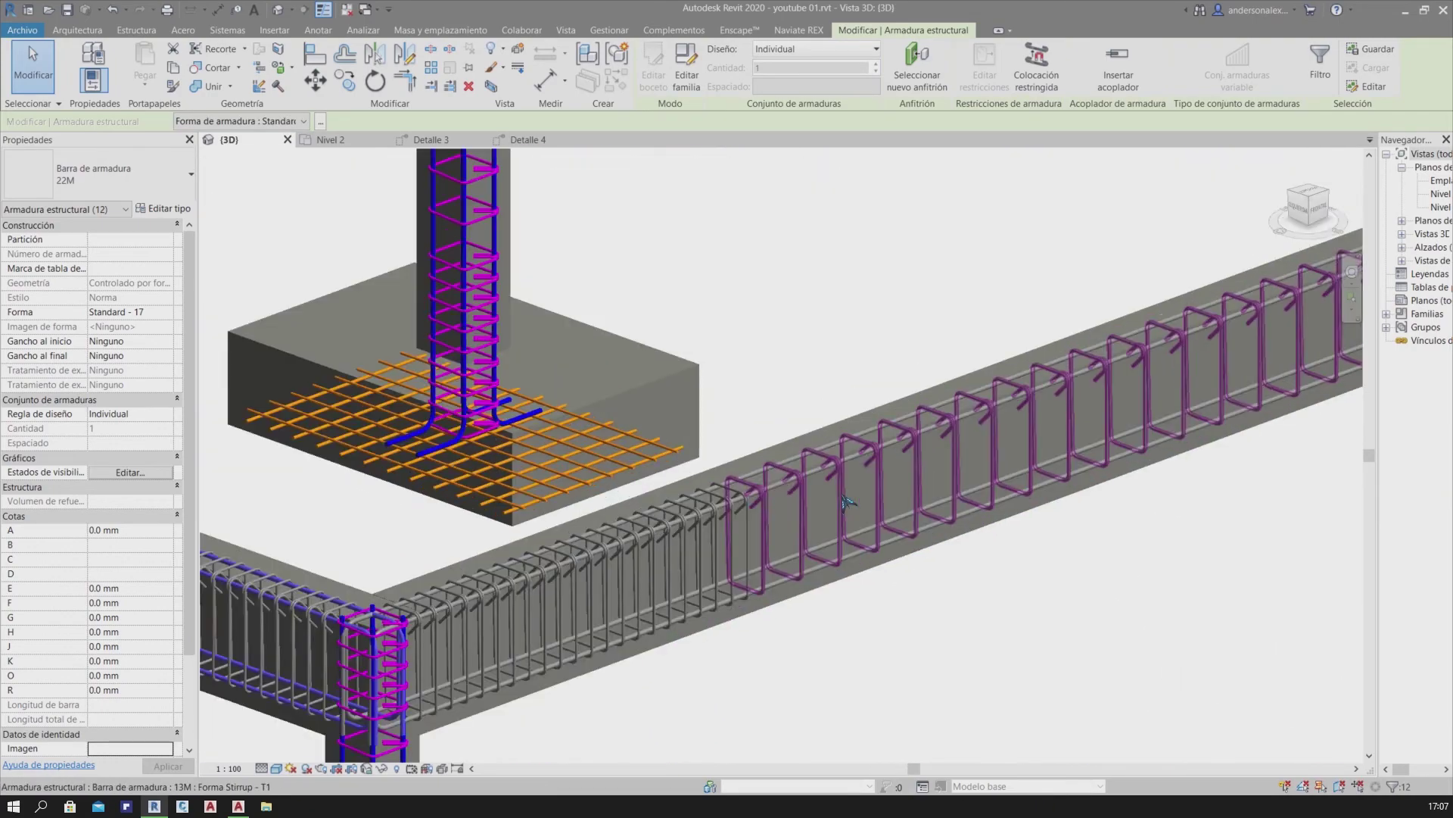
scroll(801, 453, "up", 3)
left_click(772, 434, "ctrl")
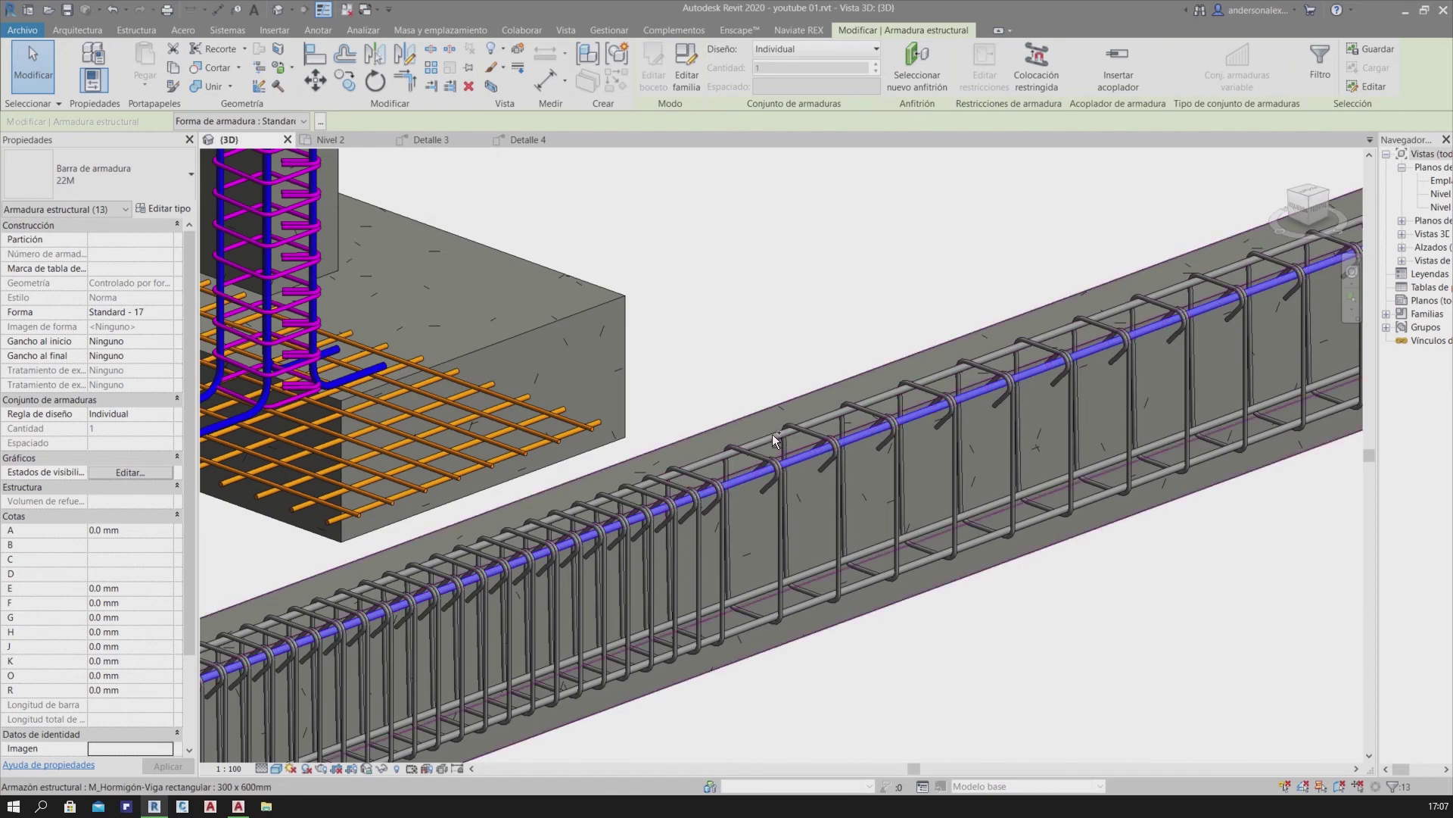
scroll(771, 433, "up", 2)
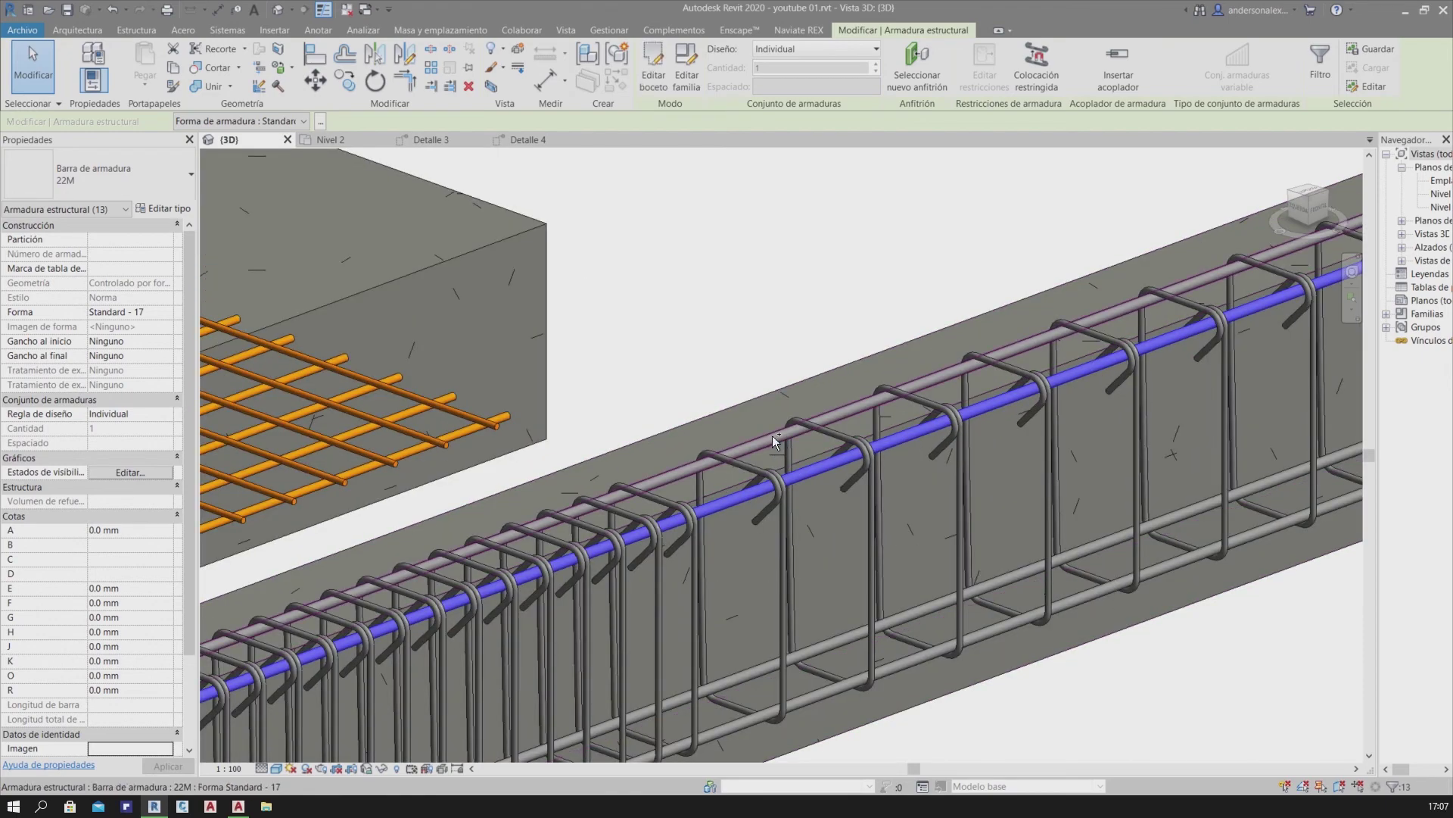
left_click(772, 434, "ctrl")
left_click(845, 638, "ctrl")
scroll(848, 666, "down", 3)
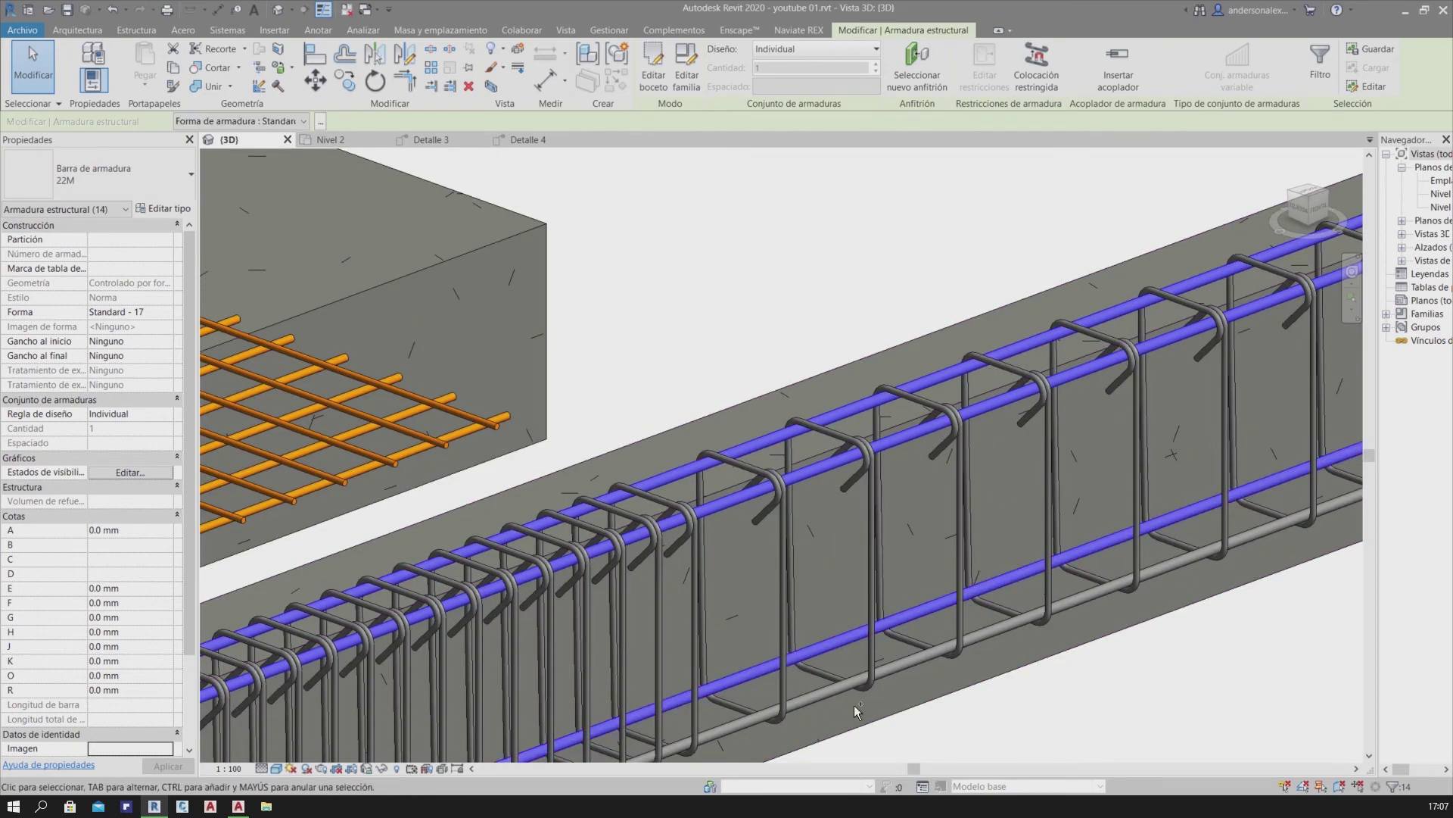
scroll(843, 697, "down", 2)
scroll(1099, 665, "down", 2)
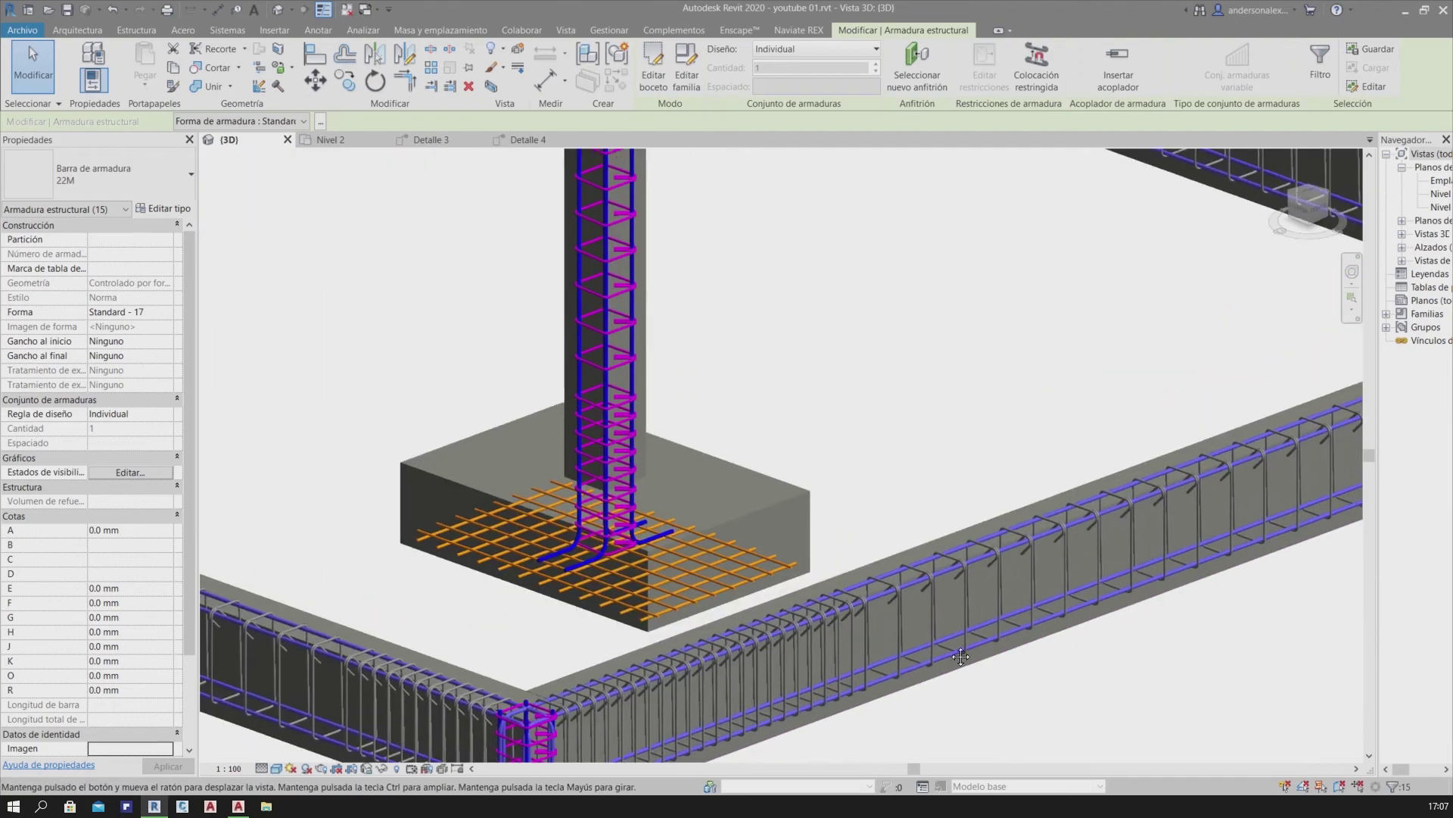
scroll(860, 633, "down", 2)
scroll(855, 644, "down", 2)
scroll(687, 596, "up", 5)
Override the selected bars' graphics in view with a solid-fill red surface pattern
scroll(686, 596, "up", 2)
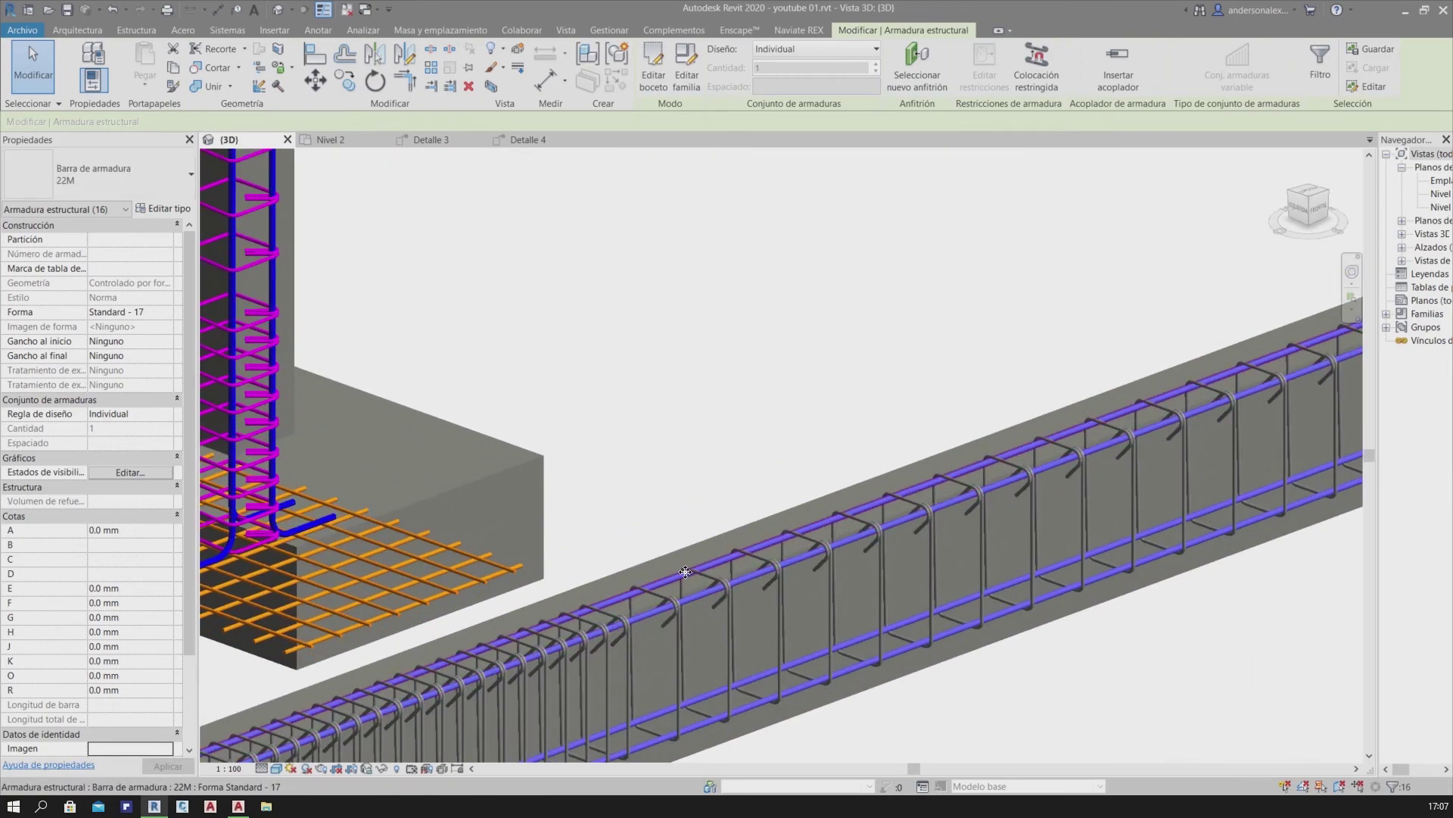
right_click(687, 577)
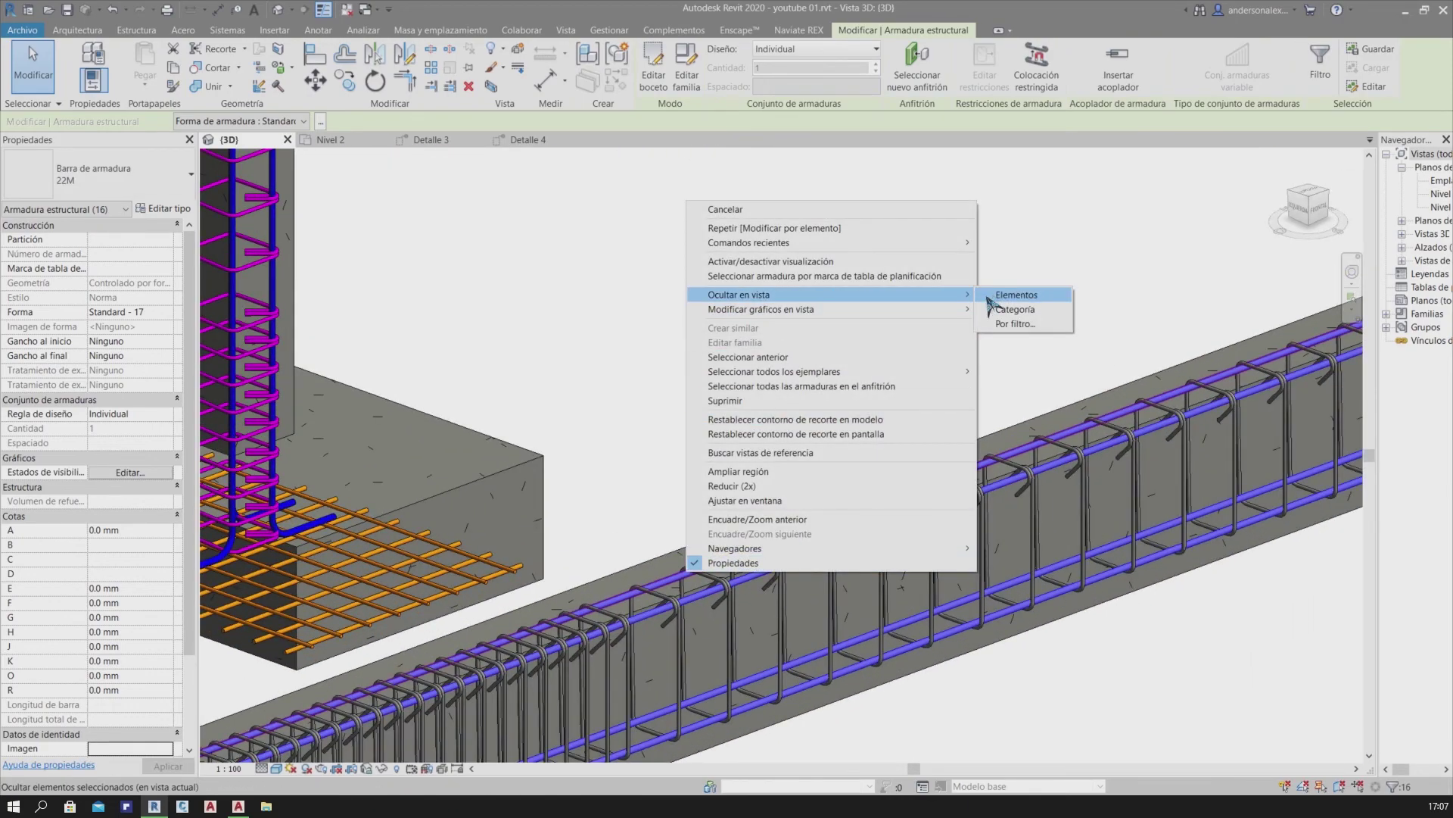
left_click(1015, 312)
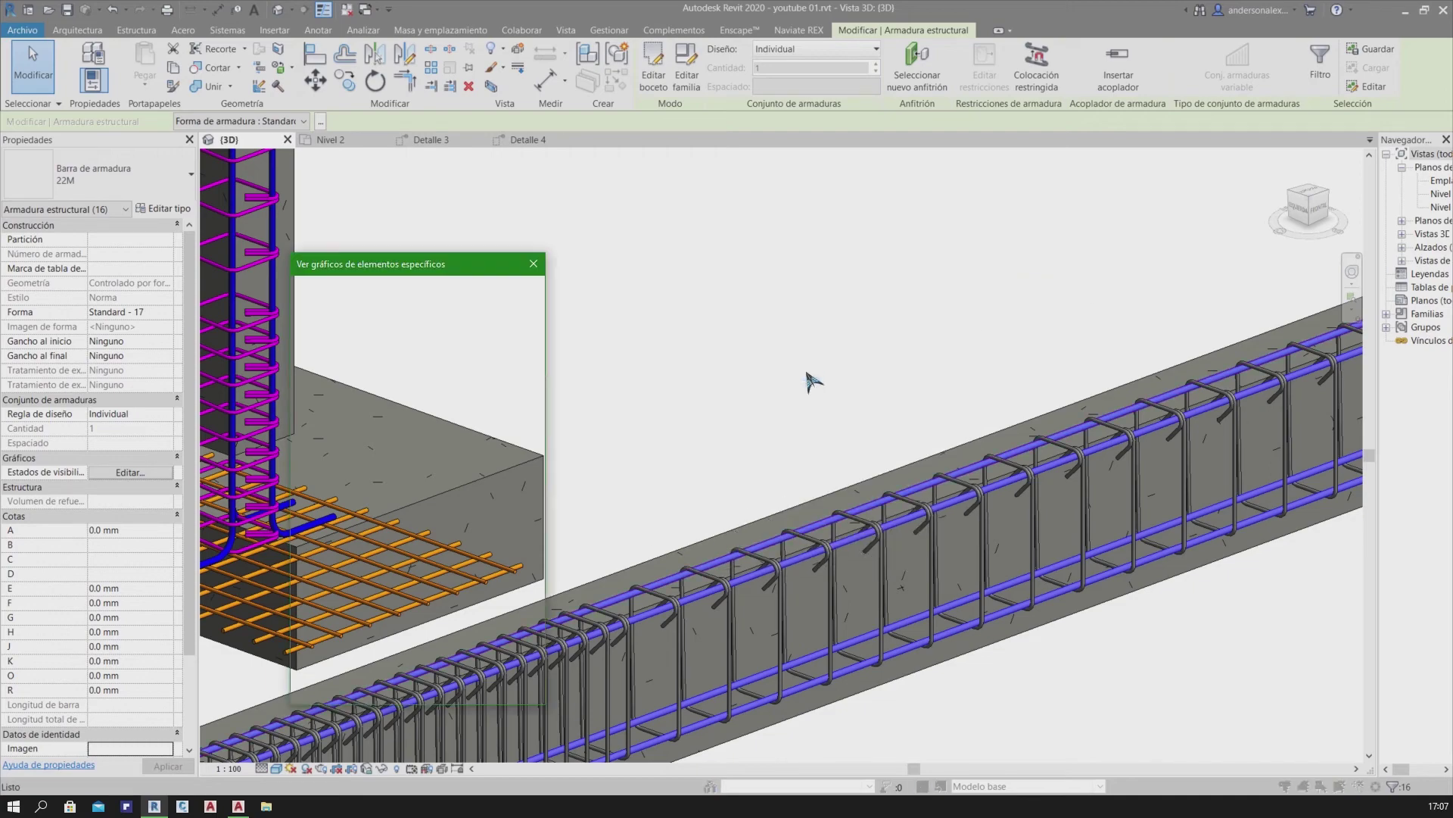
left_click_drag(430, 274, 617, 234)
left_click(639, 316)
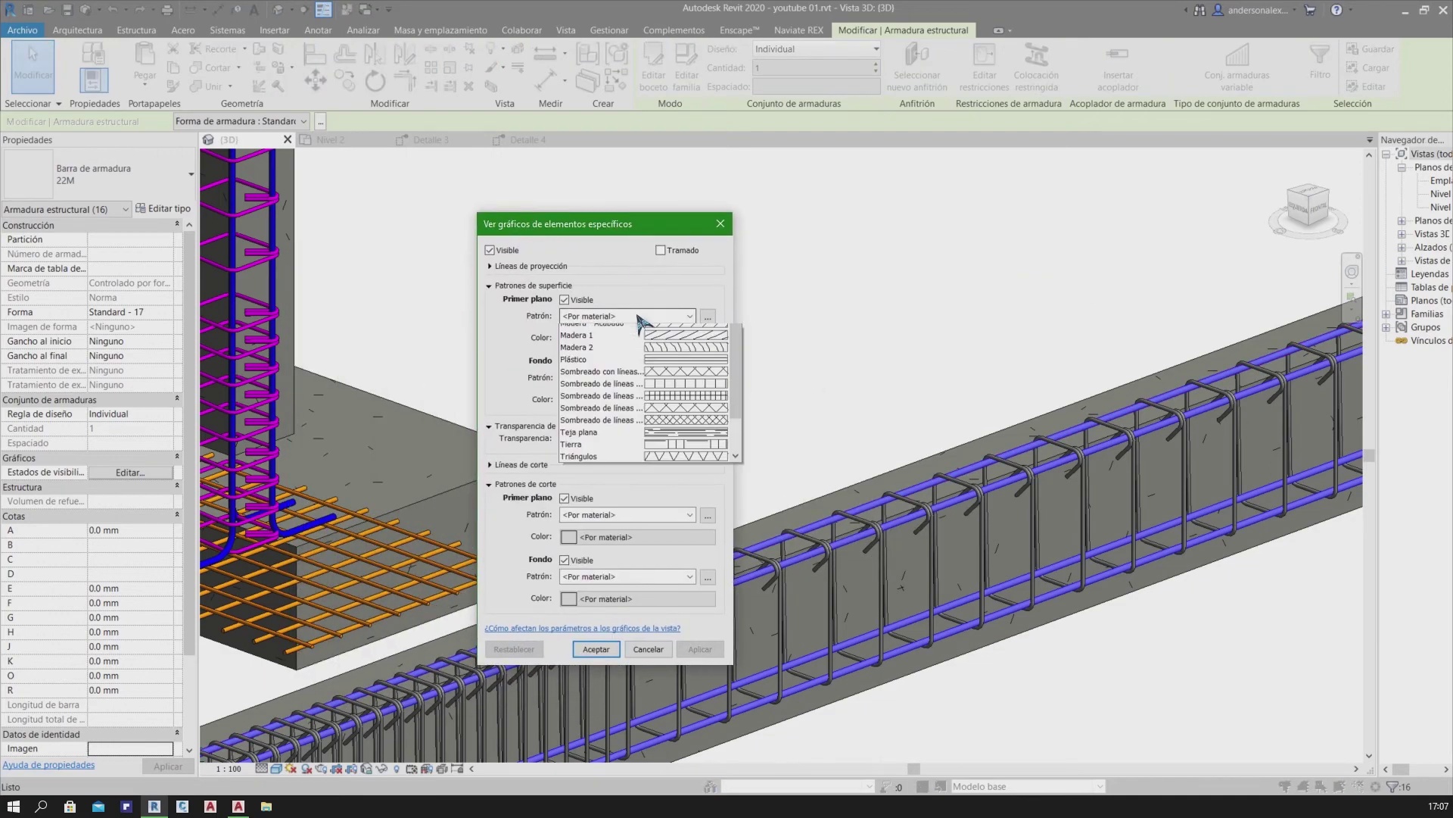
left_click(636, 371)
left_click(636, 342)
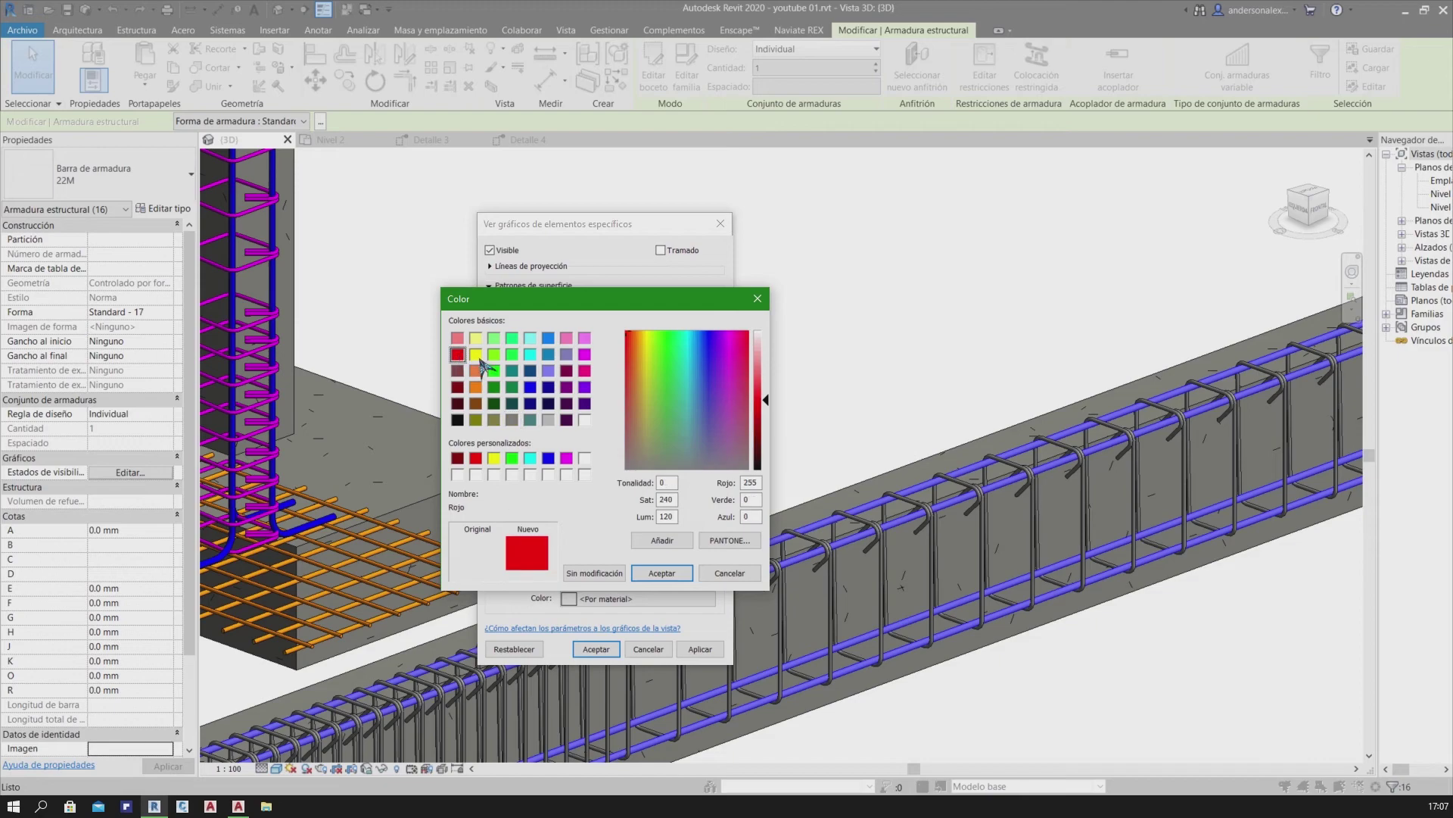
left_click(684, 575)
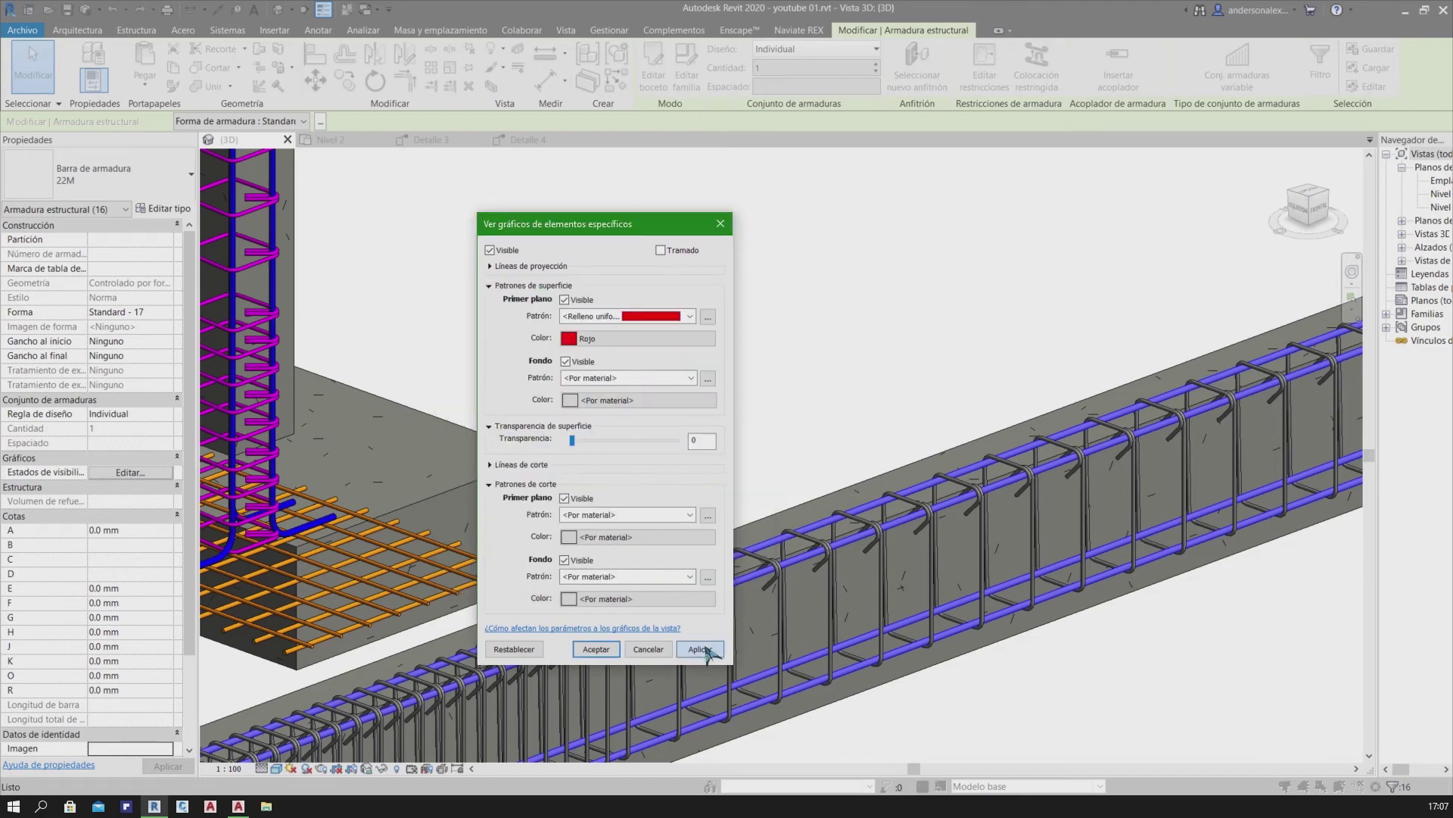
left_click(701, 649)
left_click(613, 651)
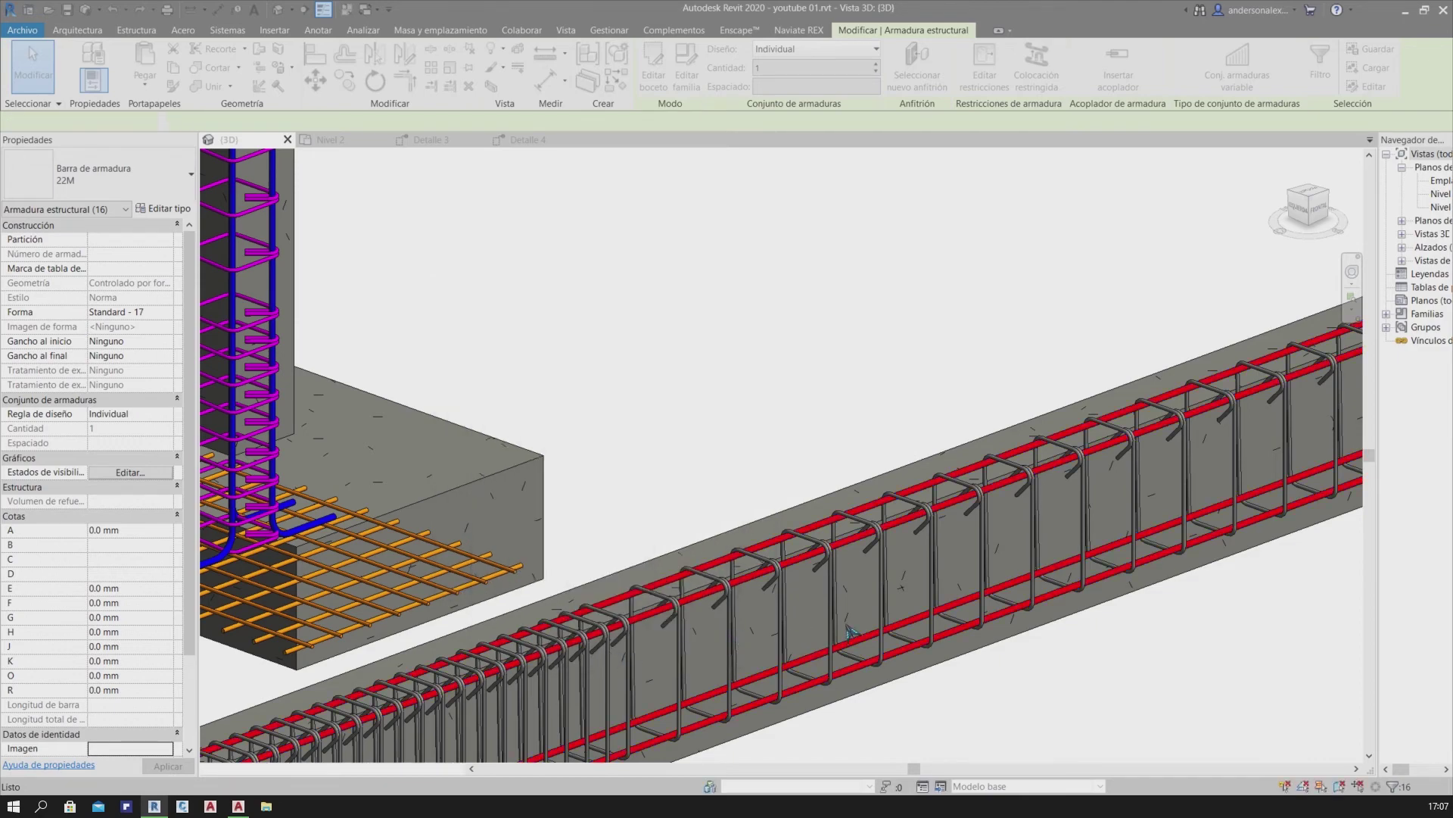
Clear the bar selection and select four 13M stirrup sets along the first beam
scroll(849, 630, "down", 5)
scroll(795, 454, "down", 3)
key("Escape")
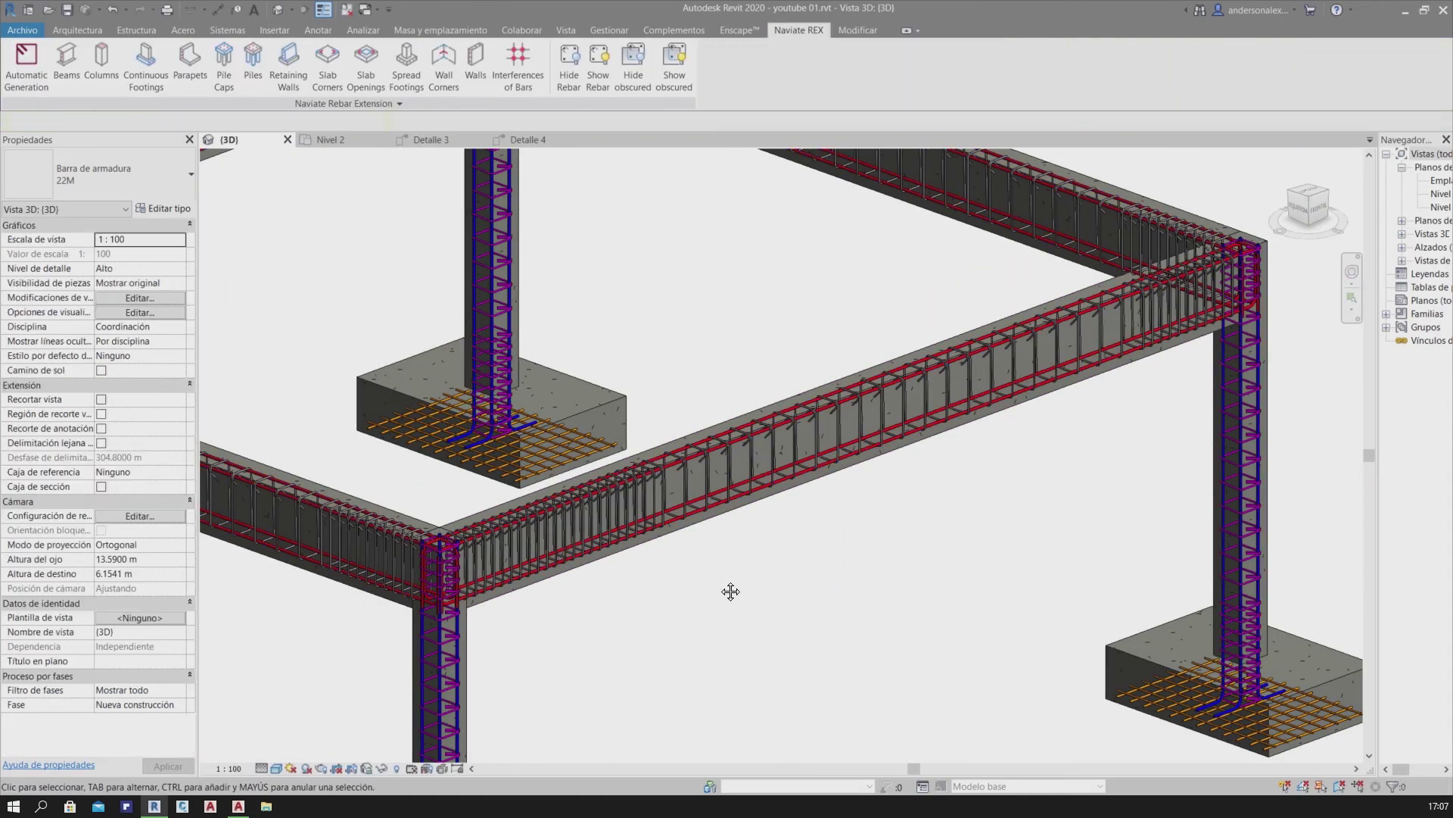
scroll(876, 535, "down", 3)
scroll(860, 577, "down", 2)
scroll(753, 545, "up", 2)
scroll(689, 485, "up", 3)
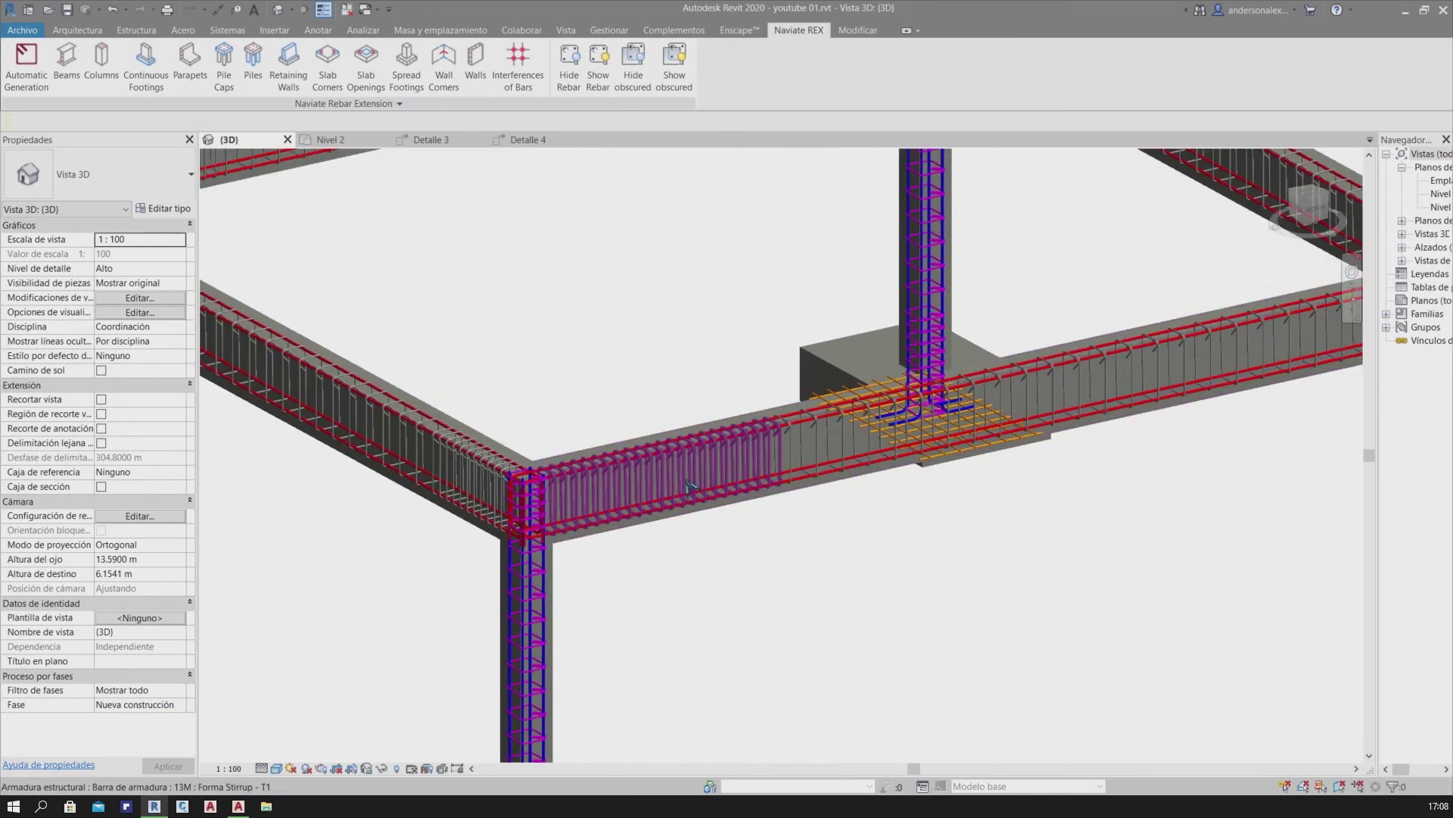
left_click(853, 452)
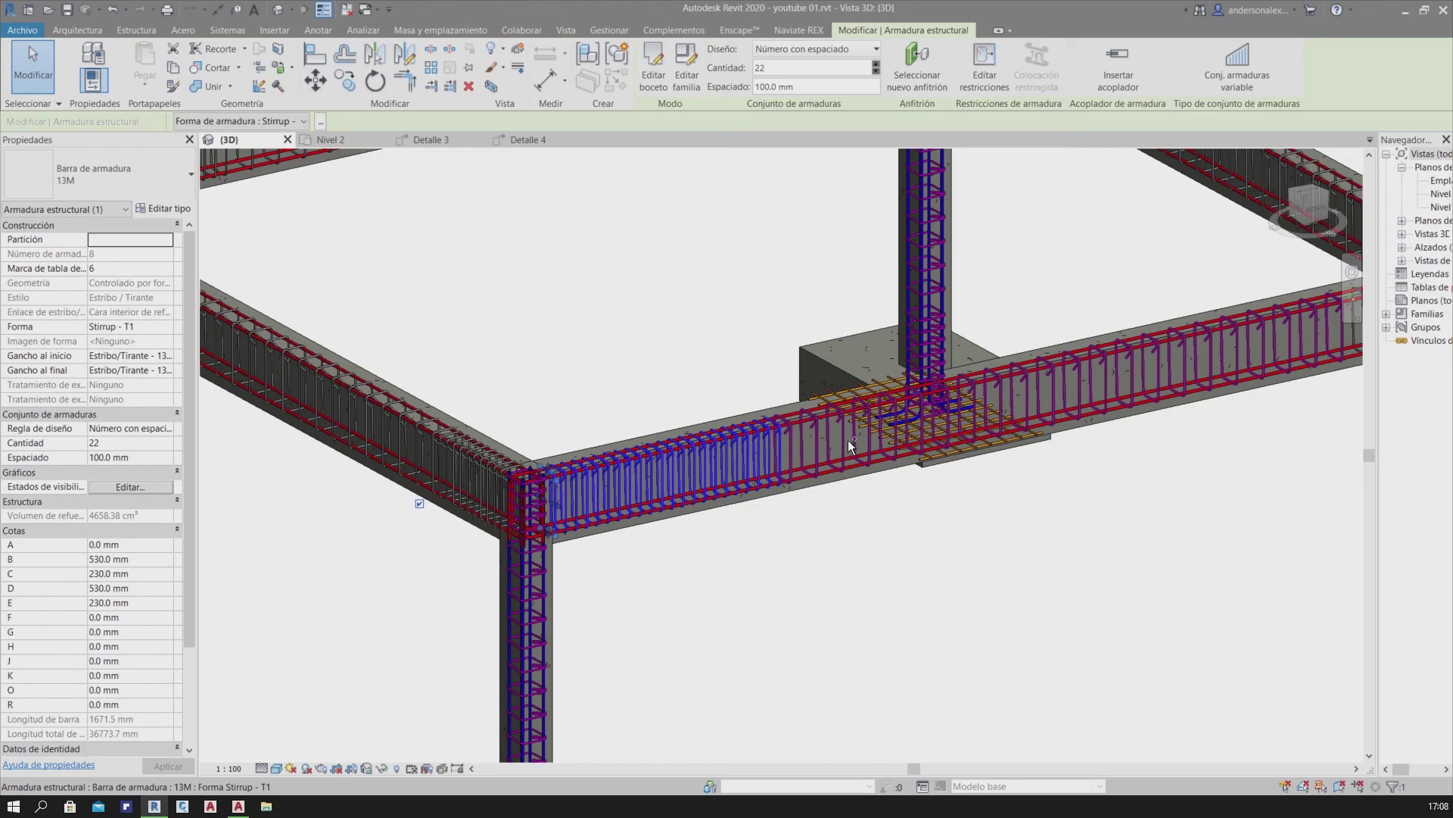
middle_click_drag(1057, 517, 755, 620)
left_click(1121, 407, "ctrl")
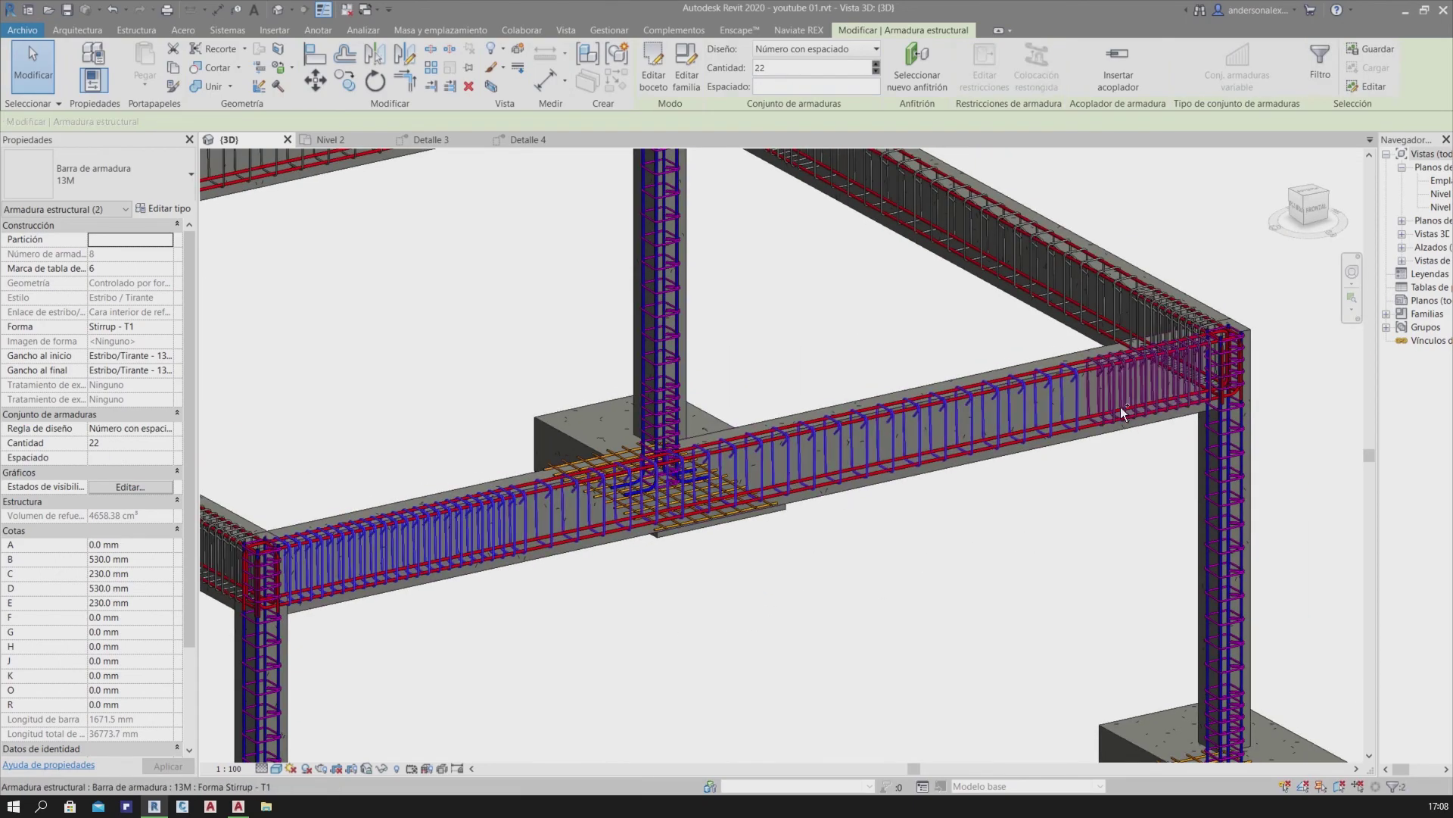
scroll(1069, 564, "down", 5)
scroll(992, 603, "up", 3)
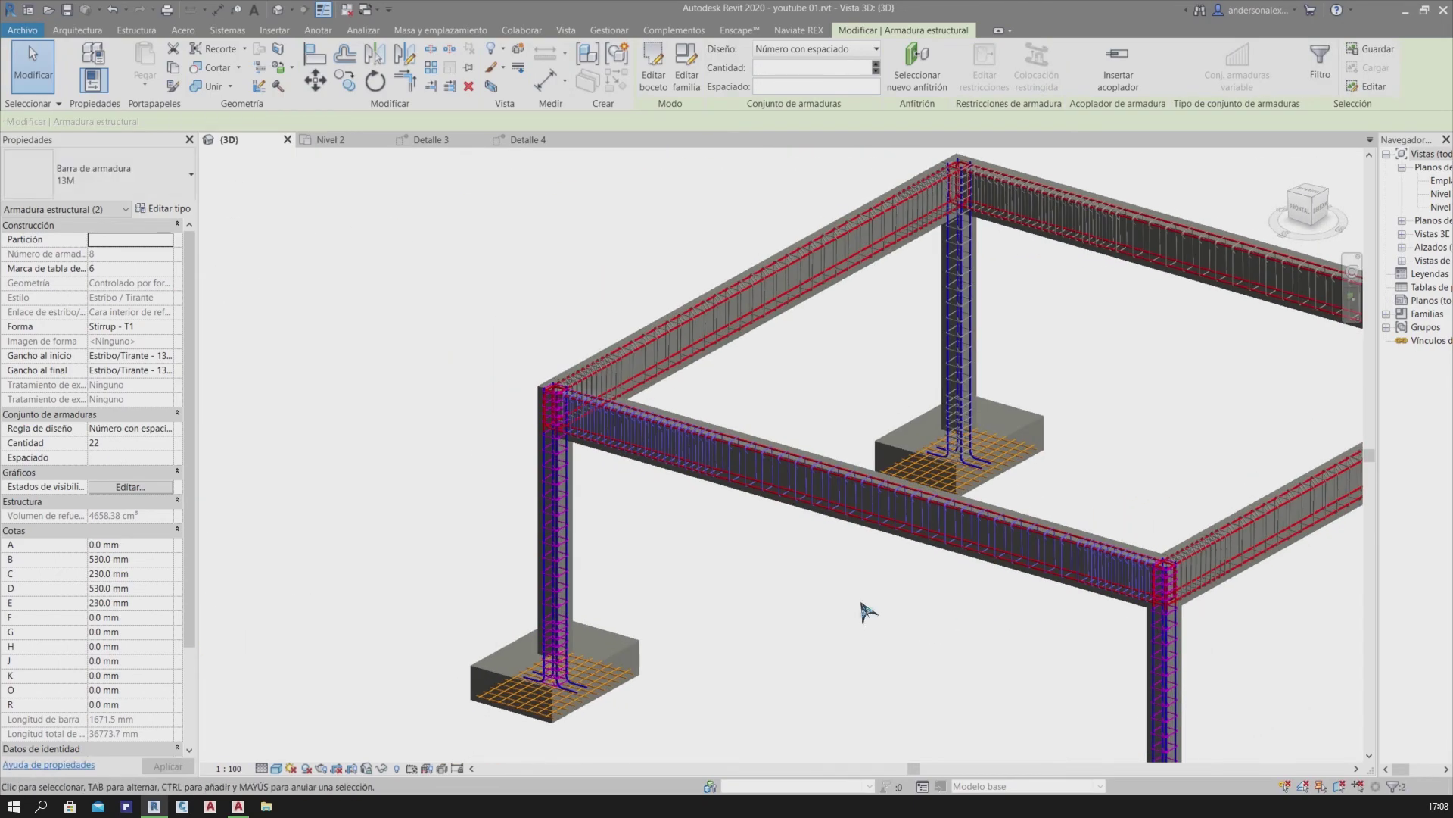
scroll(895, 624, "up", 3)
scroll(905, 497, "up", 2)
left_click(905, 497, "ctrl")
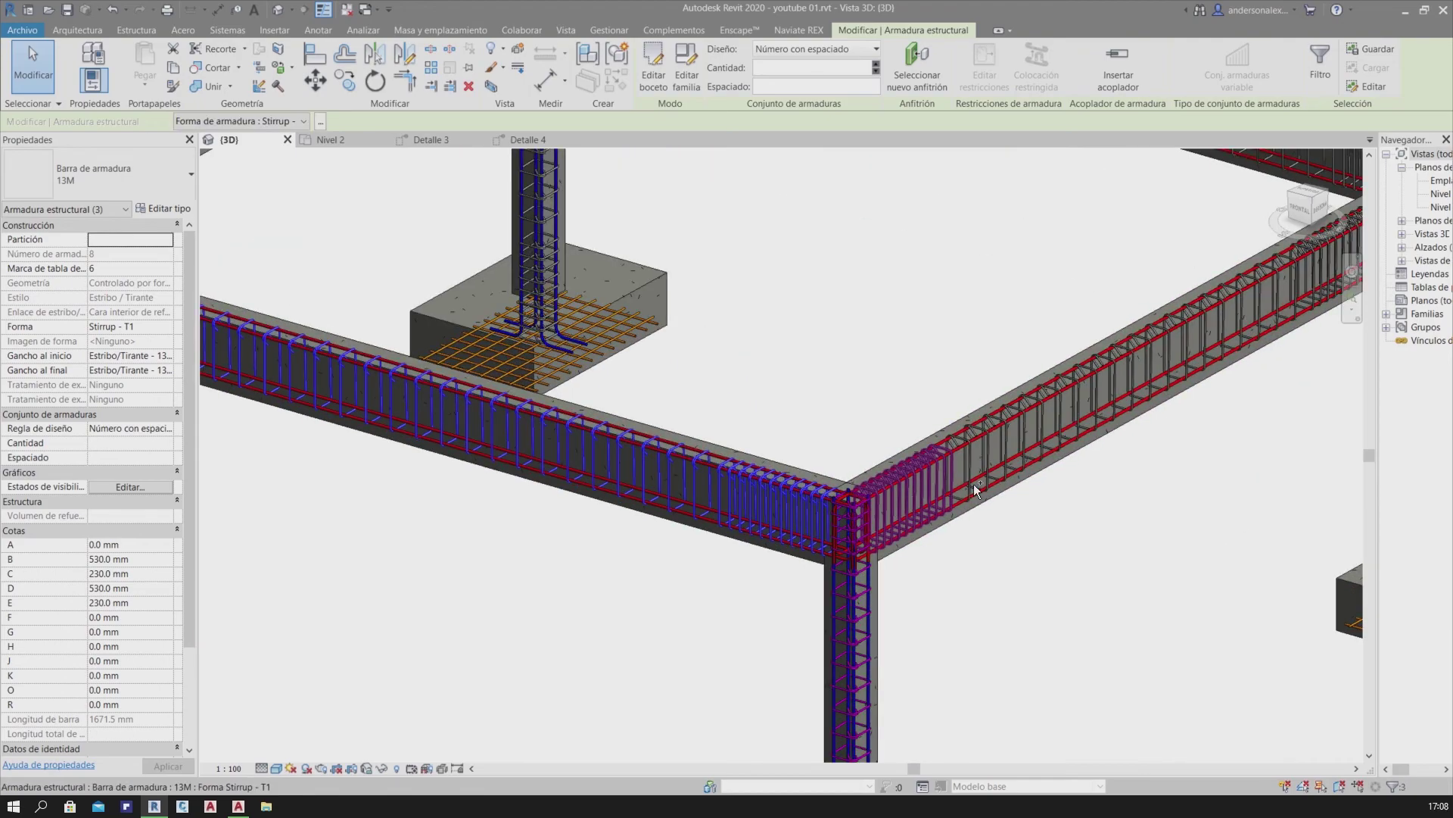
left_click(994, 460, "ctrl")
scroll(1119, 519, "down", 4)
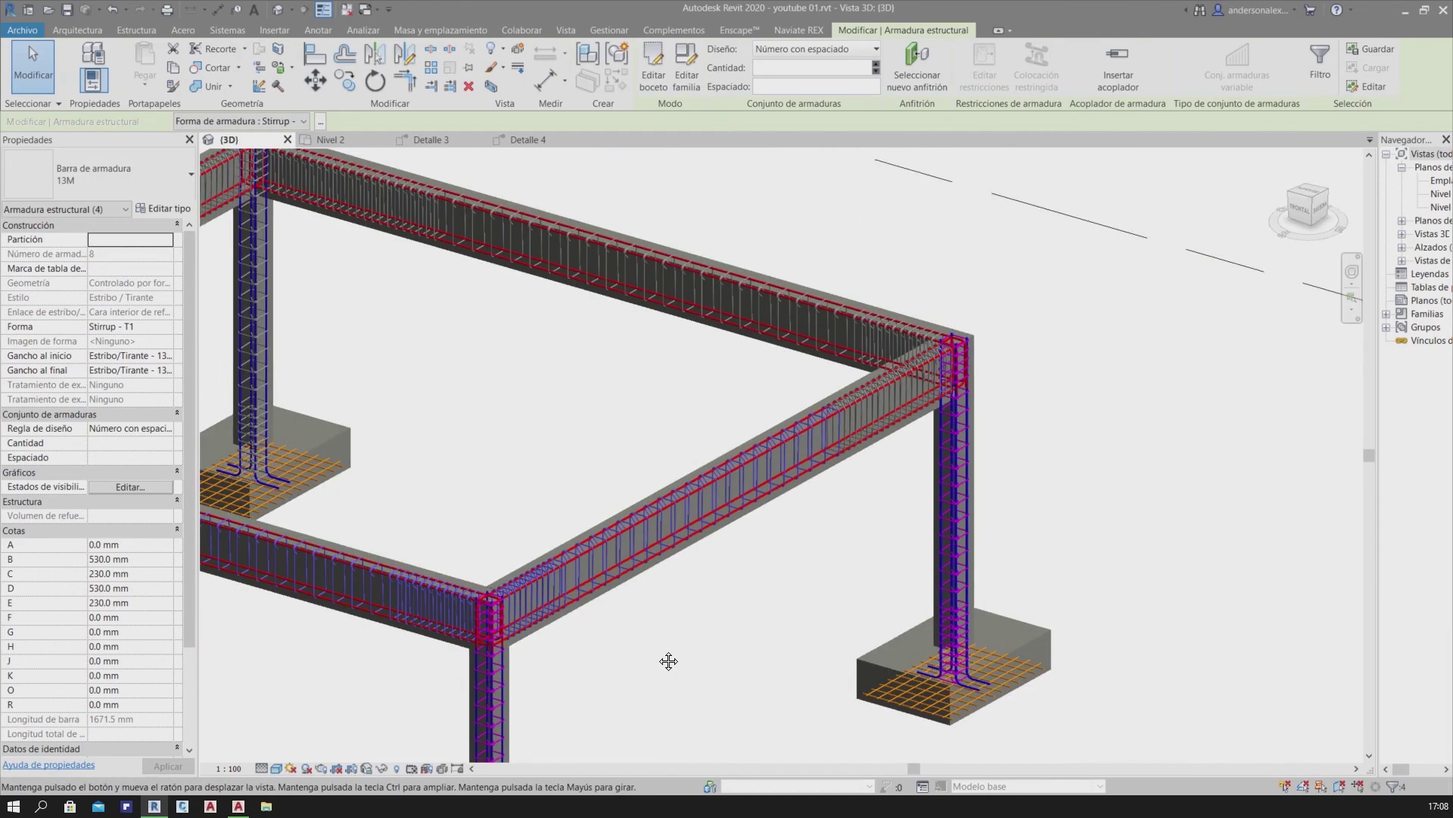
scroll(996, 441, "up", 2)
Add the dense corner and spaced stirrup sets of the next beams
middle_click_drag(996, 441, 928, 515, "shift")
scroll(733, 590, "up", 3)
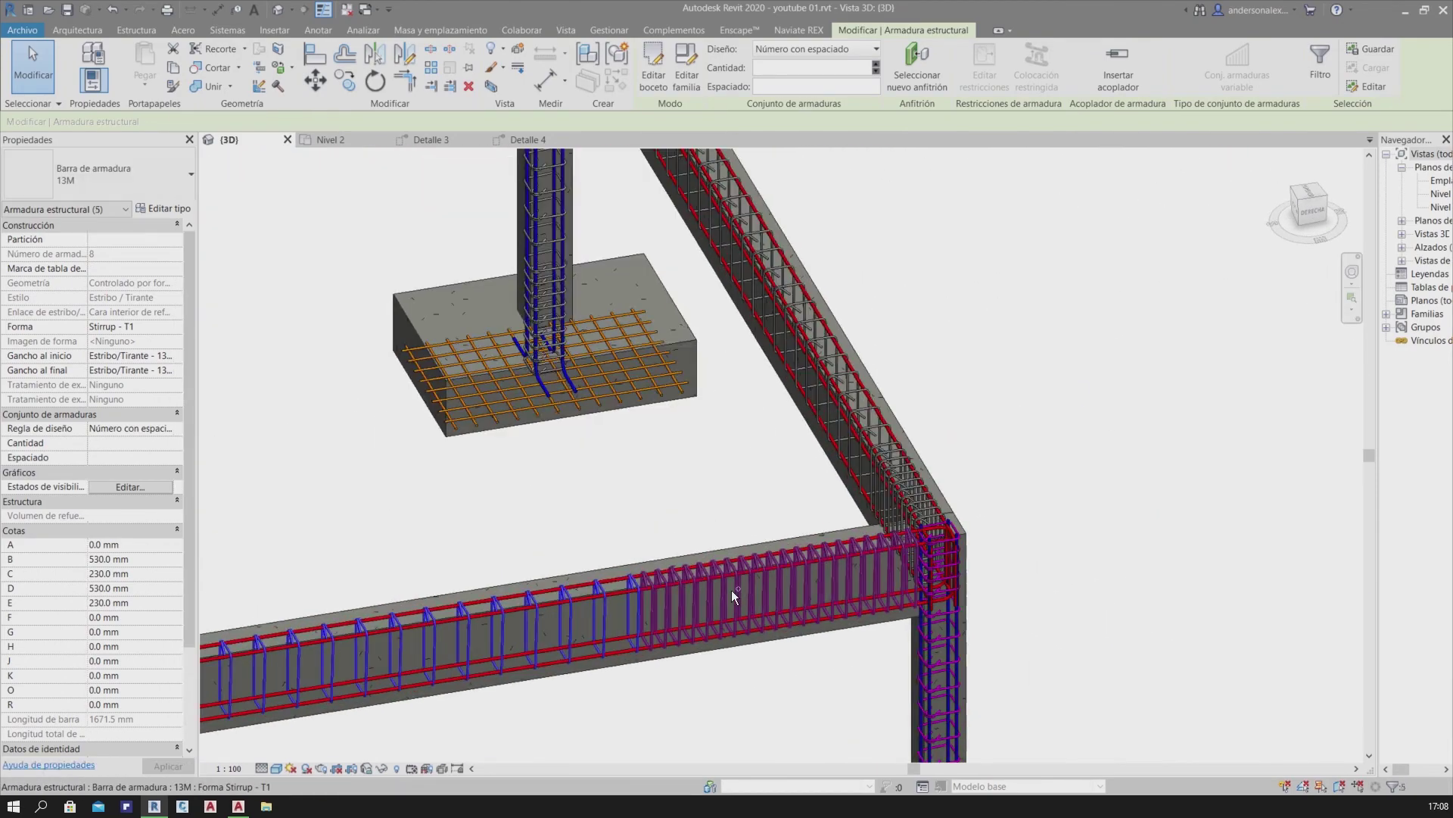
left_click(957, 581, "ctrl")
scroll(956, 580, "down", 3)
mouse_move(1032, 604)
middle_mouse_down("shift")
mouse_move(782, 668)
mouse_move(649, 571)
middle_mouse_up("shift")
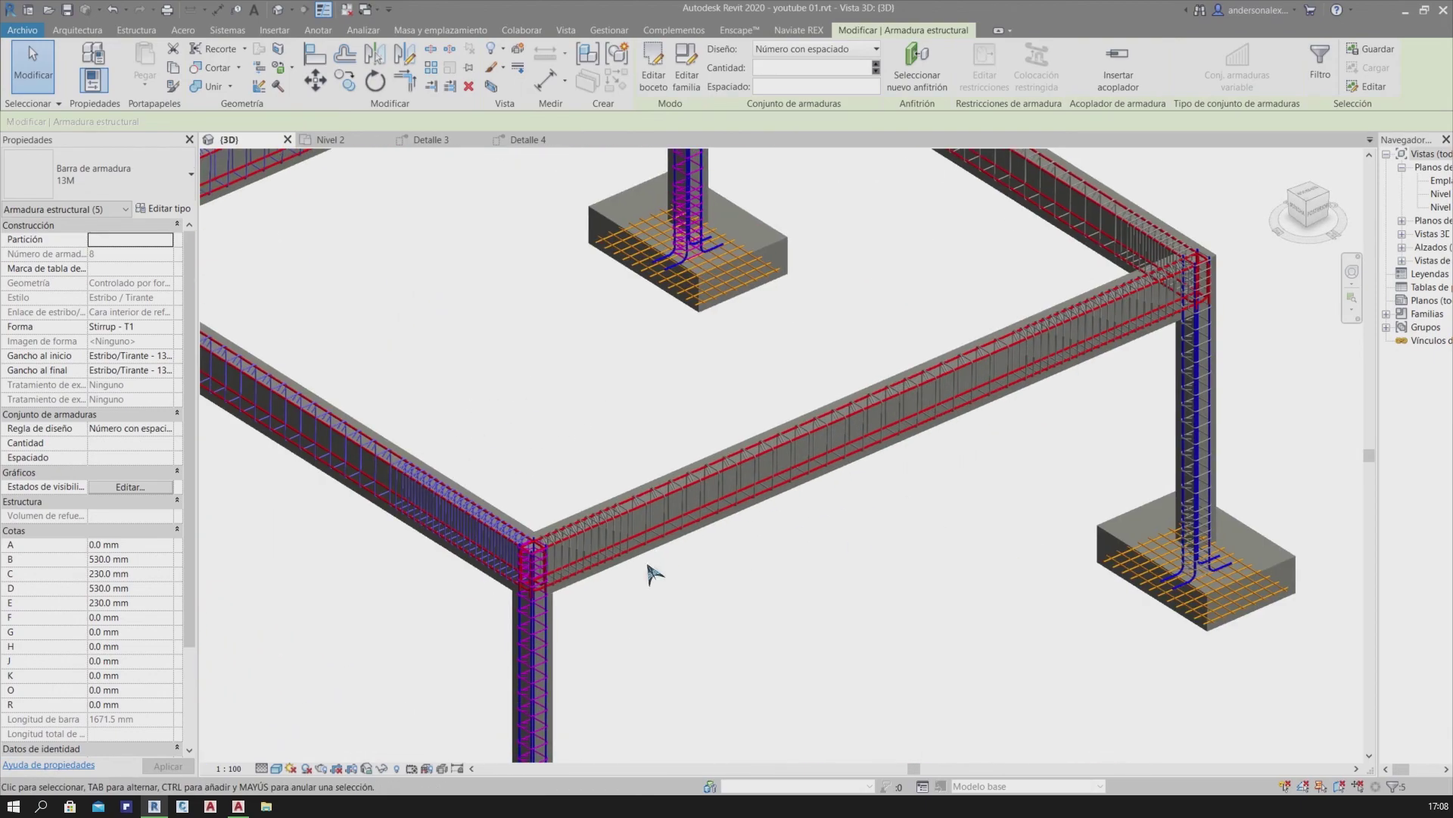
scroll(554, 551, "up", 3)
left_click(554, 551, "ctrl")
left_click(674, 506, "ctrl")
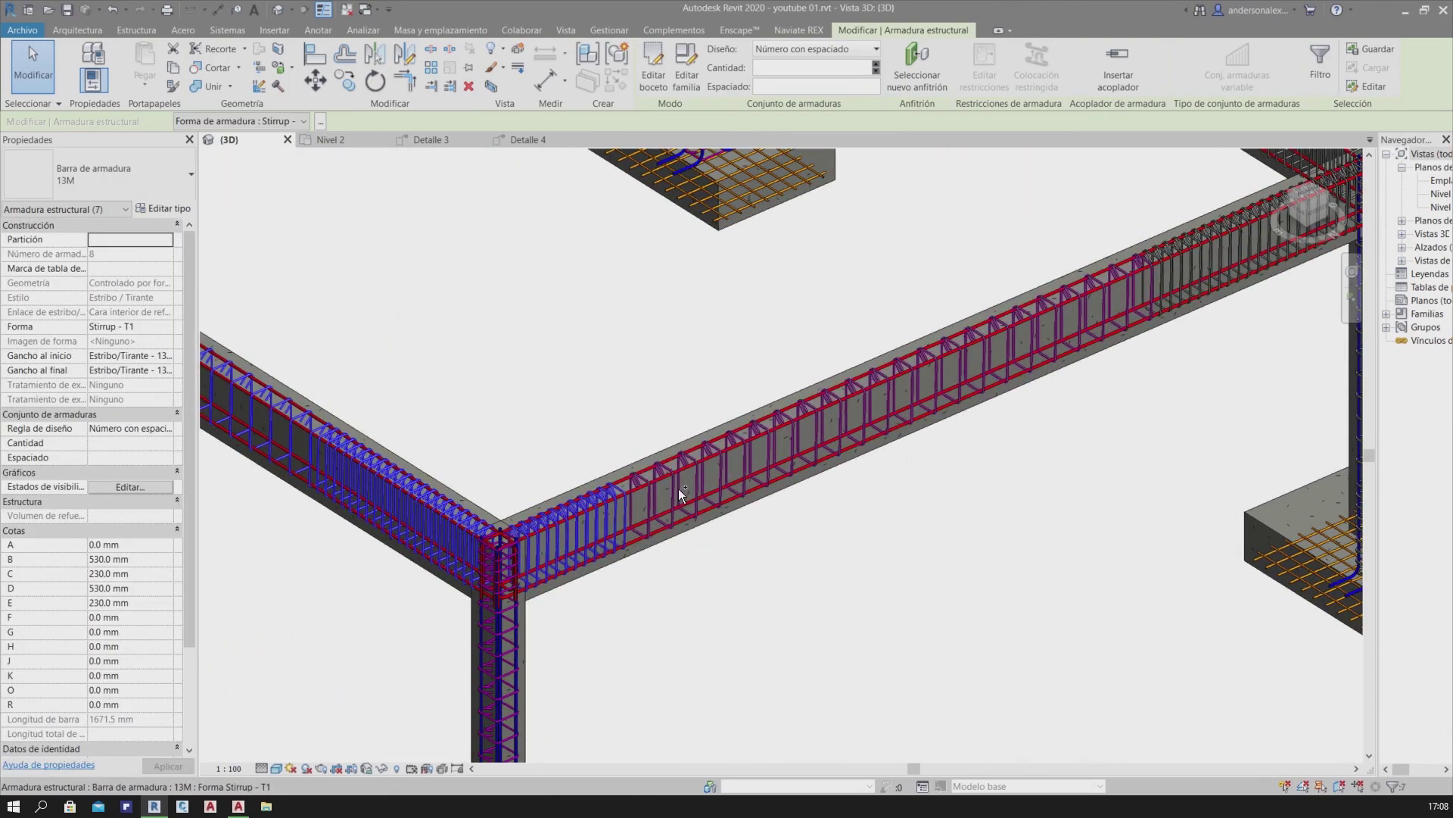
scroll(953, 571, "down", 3)
middle_click_drag(720, 675, 788, 633, "shift")
scroll(788, 633, "up", 3)
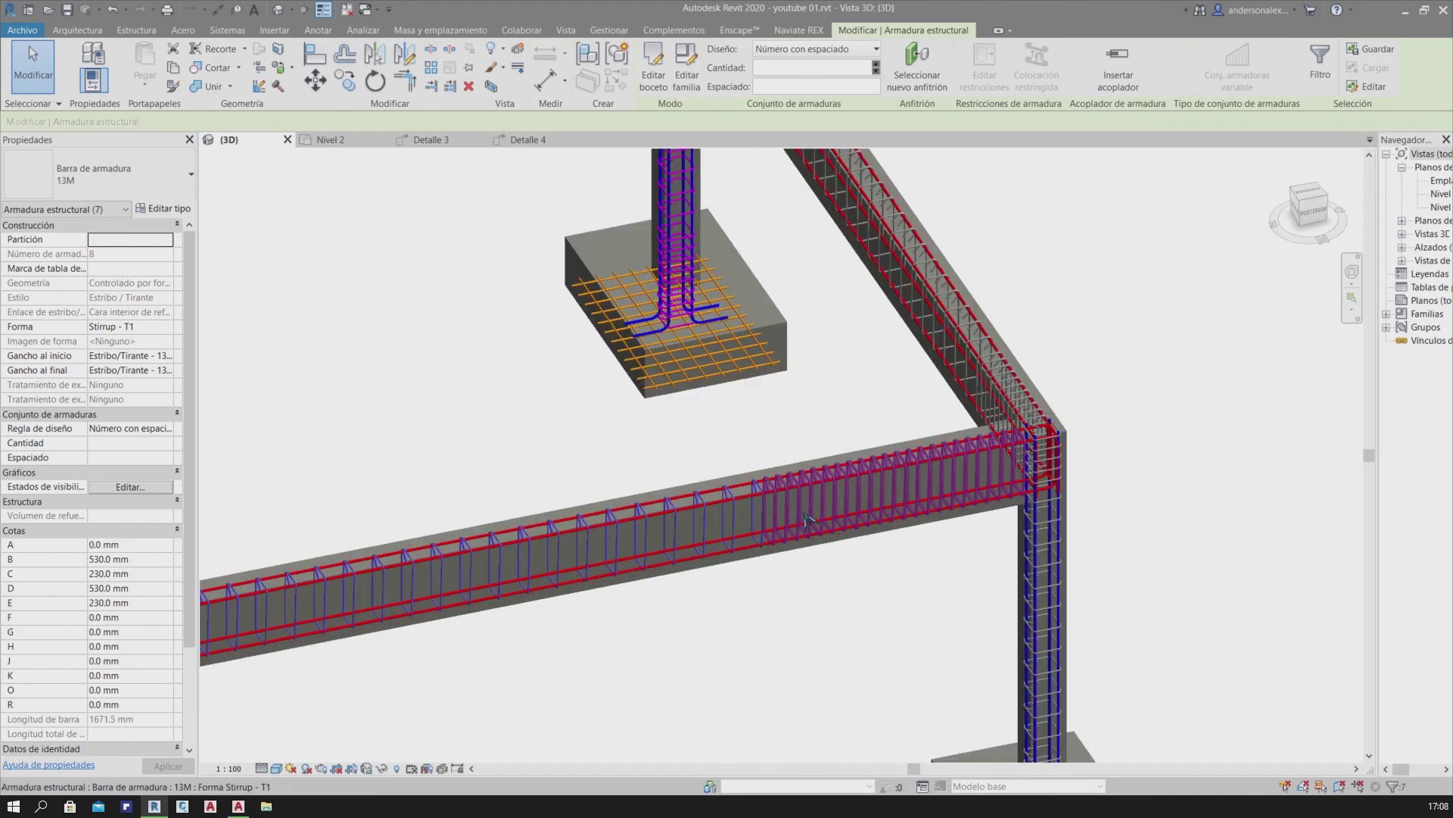
left_click(807, 512, "ctrl")
Add the remaining beam stirrup sets, completing twelve Stirrup T1 sets
scroll(807, 512, "down", 3)
mouse_move(807, 511)
middle_mouse_down("shift")
mouse_move(720, 610)
mouse_move(552, 571)
middle_mouse_up("shift")
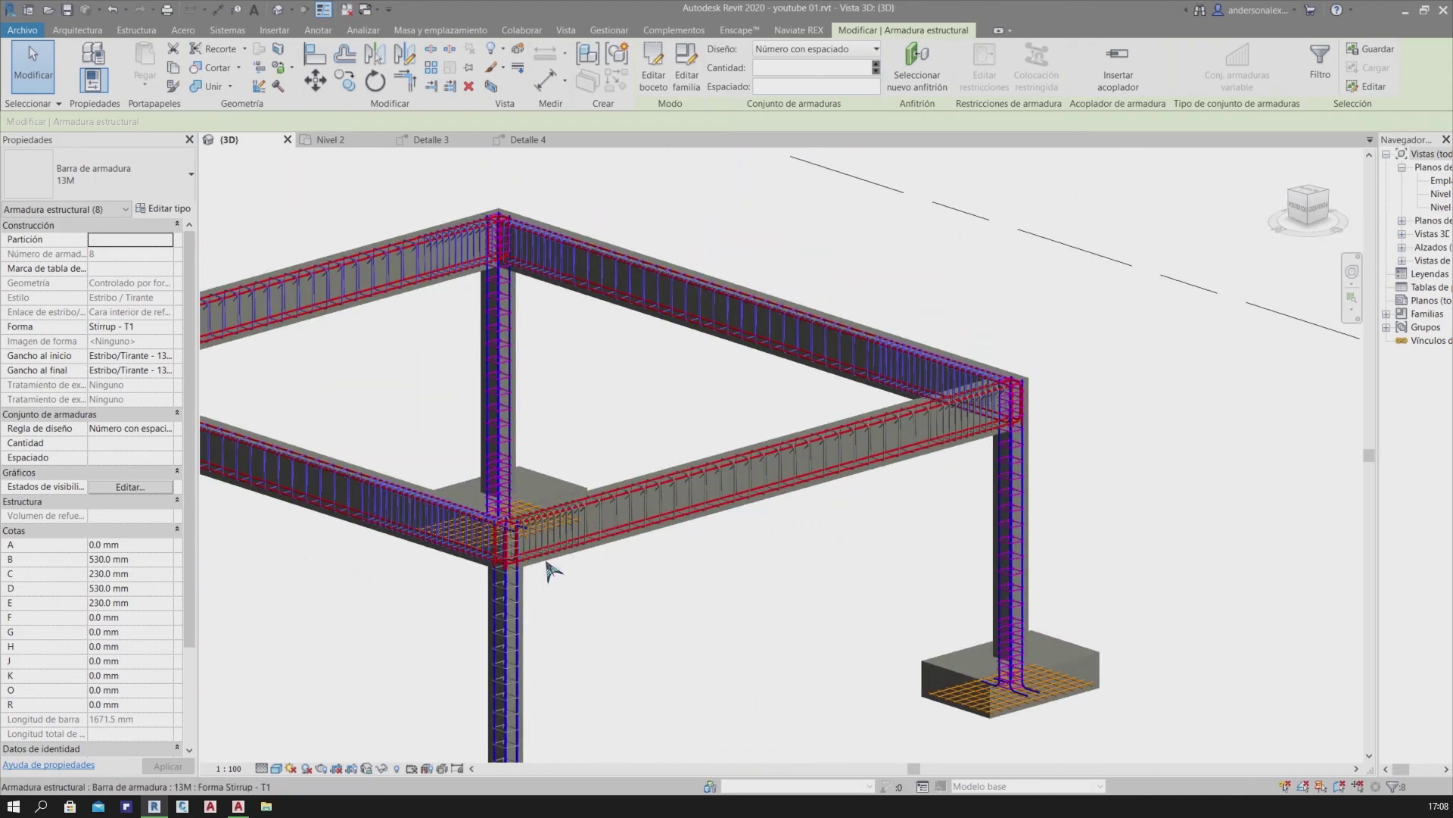
scroll(555, 516, "up", 3)
left_click(555, 516, "ctrl")
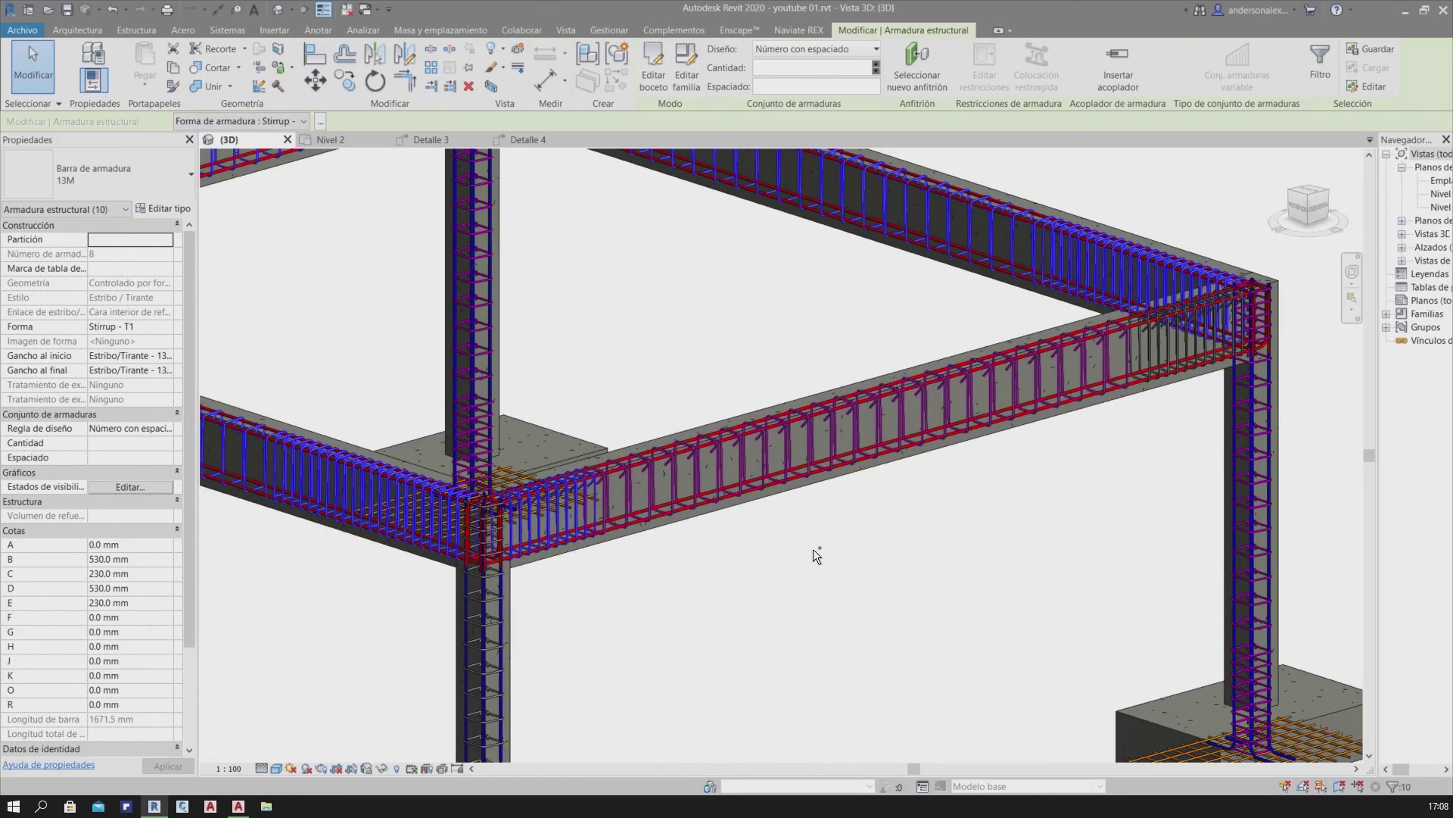
middle_click_drag(934, 595, 680, 713)
scroll(923, 476, "down", 3)
left_click(922, 470, "ctrl")
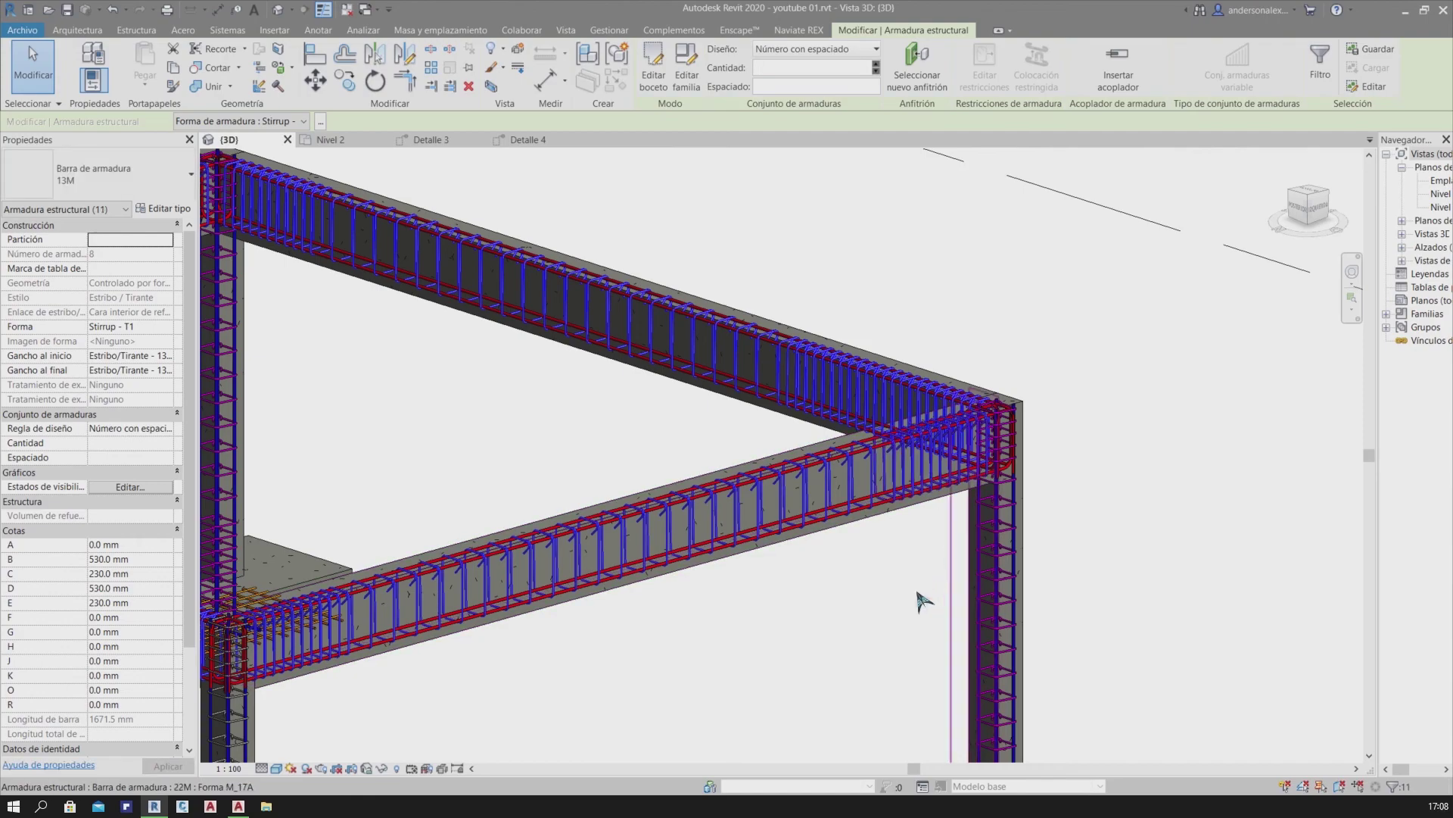
scroll(873, 648, "down", 2)
mouse_move(873, 648)
middle_mouse_down("shift")
mouse_move(691, 678)
mouse_move(600, 606)
mouse_move(639, 632)
middle_mouse_up("shift")
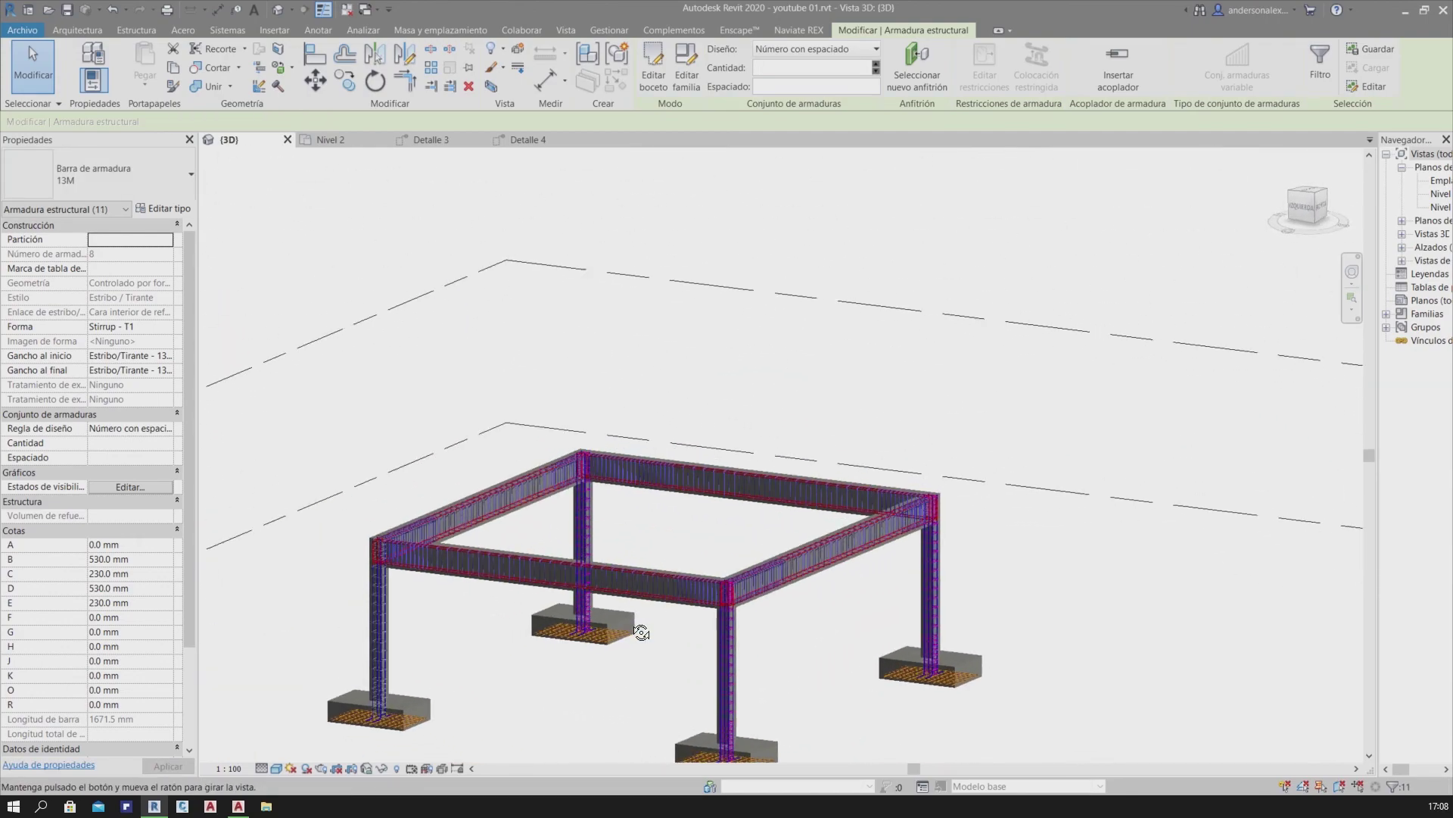
scroll(886, 583, "up", 2)
scroll(885, 583, "up", 2)
left_click(804, 634, "ctrl")
scroll(1077, 568, "up", 2)
Override the selected stirrups' surface colour to dark green (RGB 000-128-000)
scroll(688, 610, "up", 1)
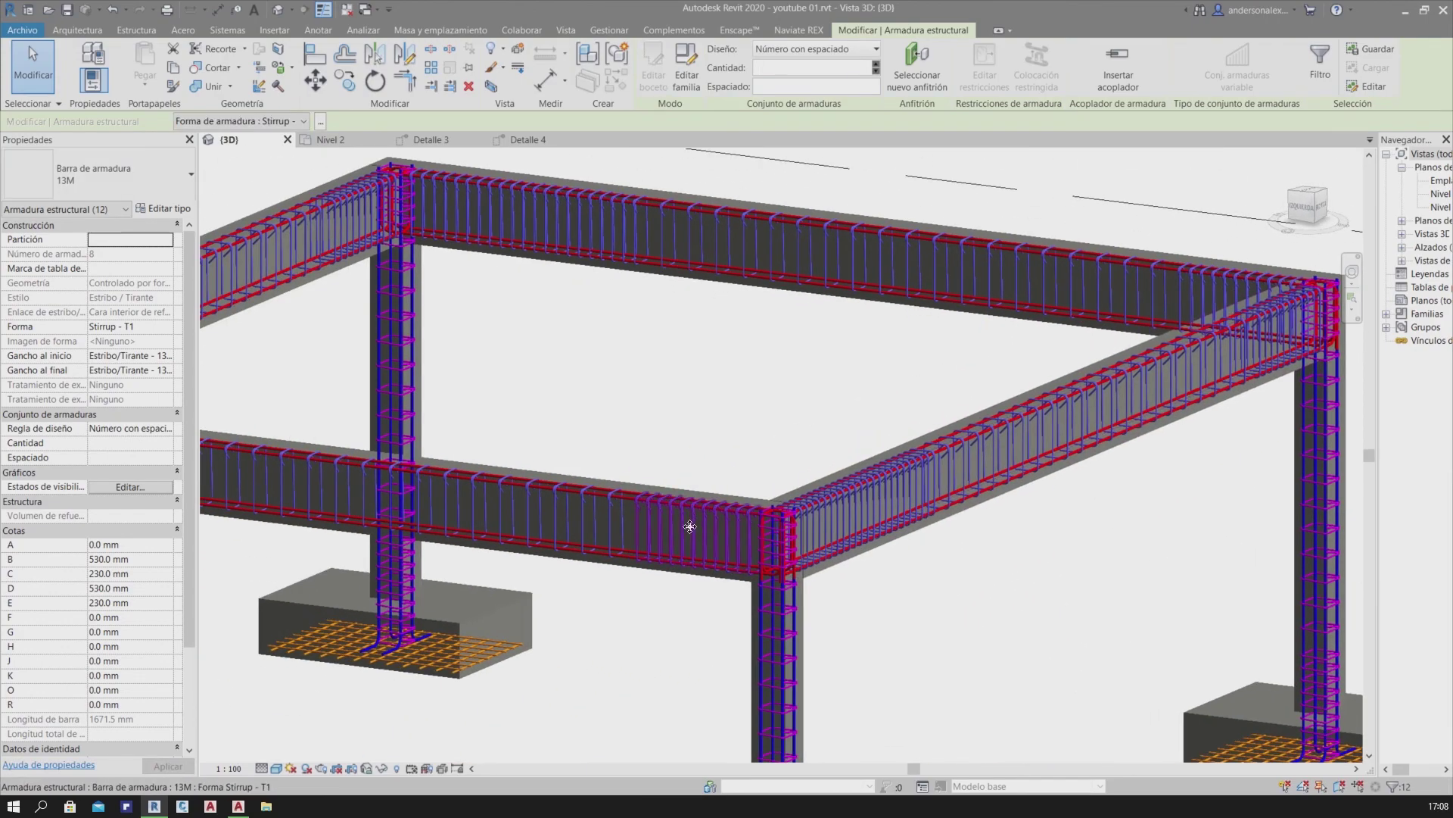
right_click(690, 524)
mouse_move(766, 262)
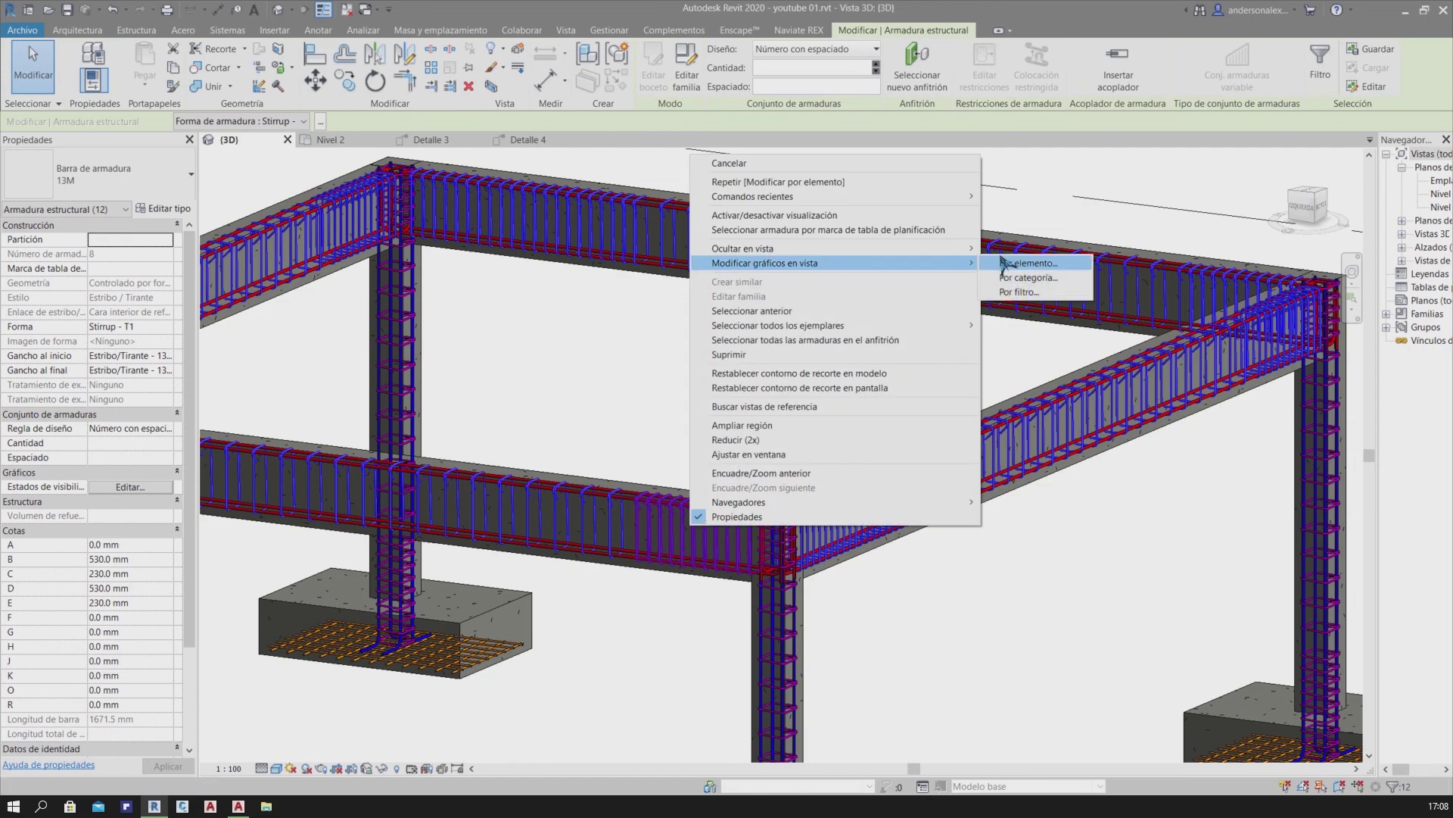
left_click(1051, 262)
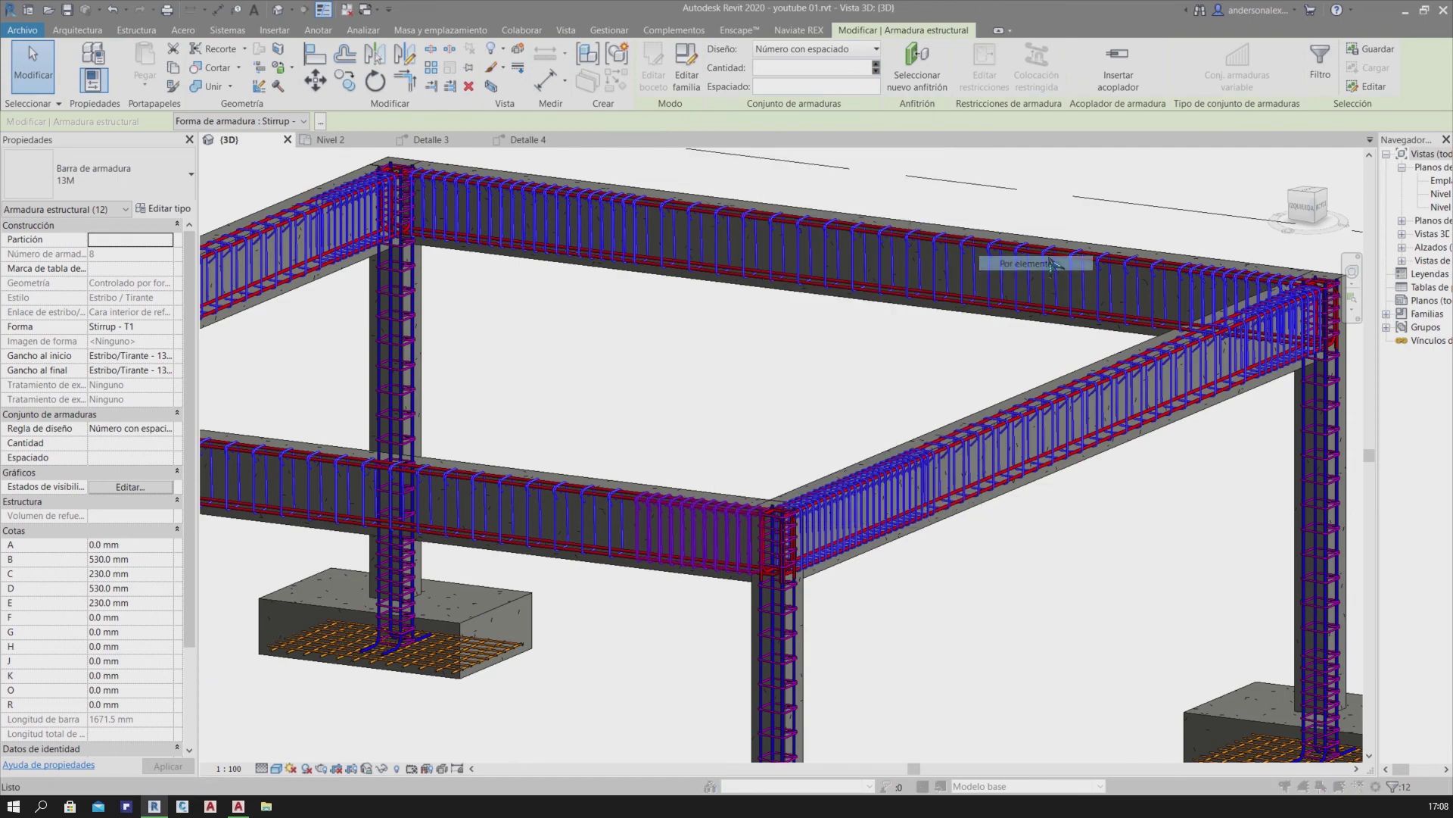
left_click(695, 340)
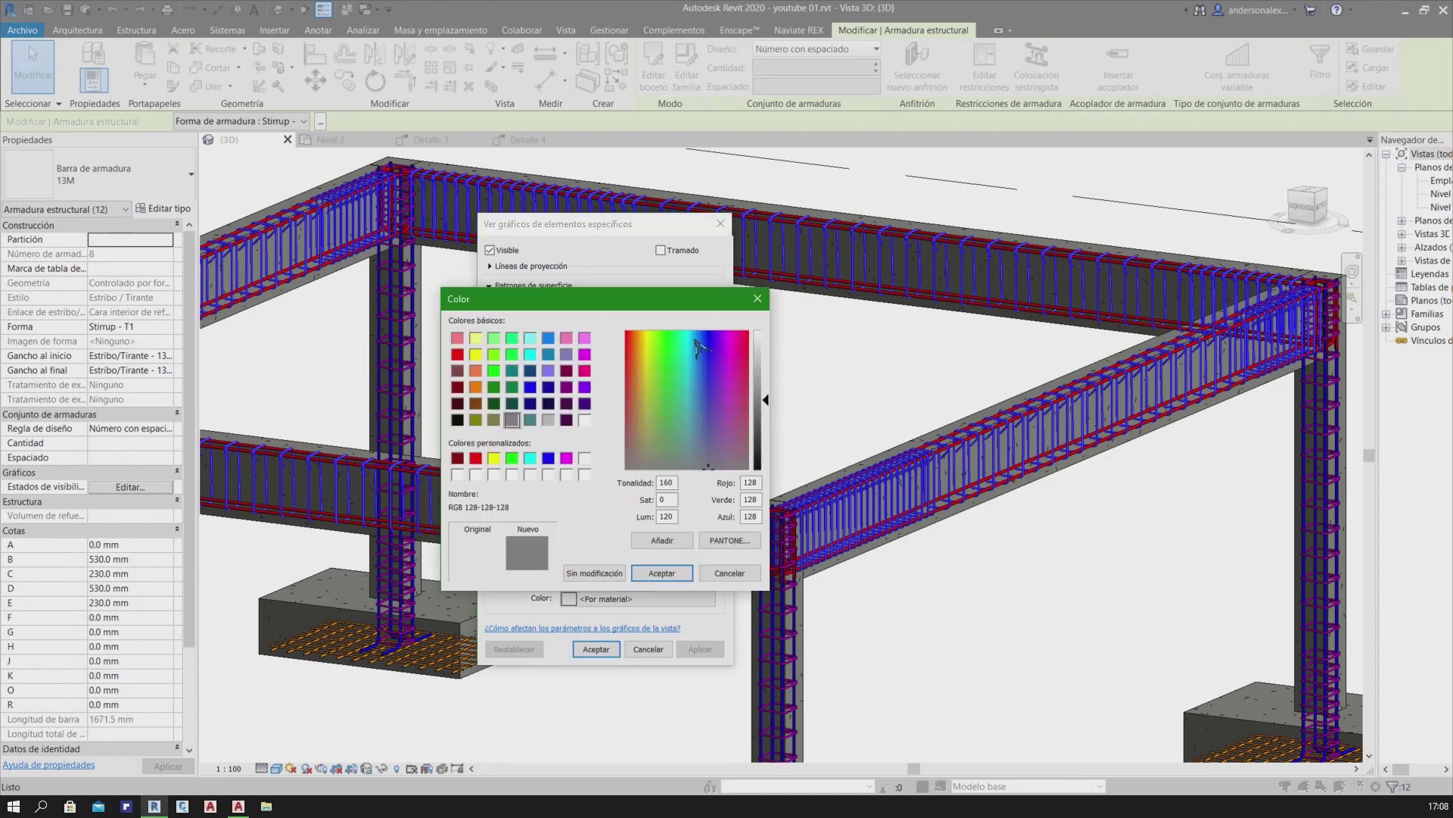
left_click(756, 299)
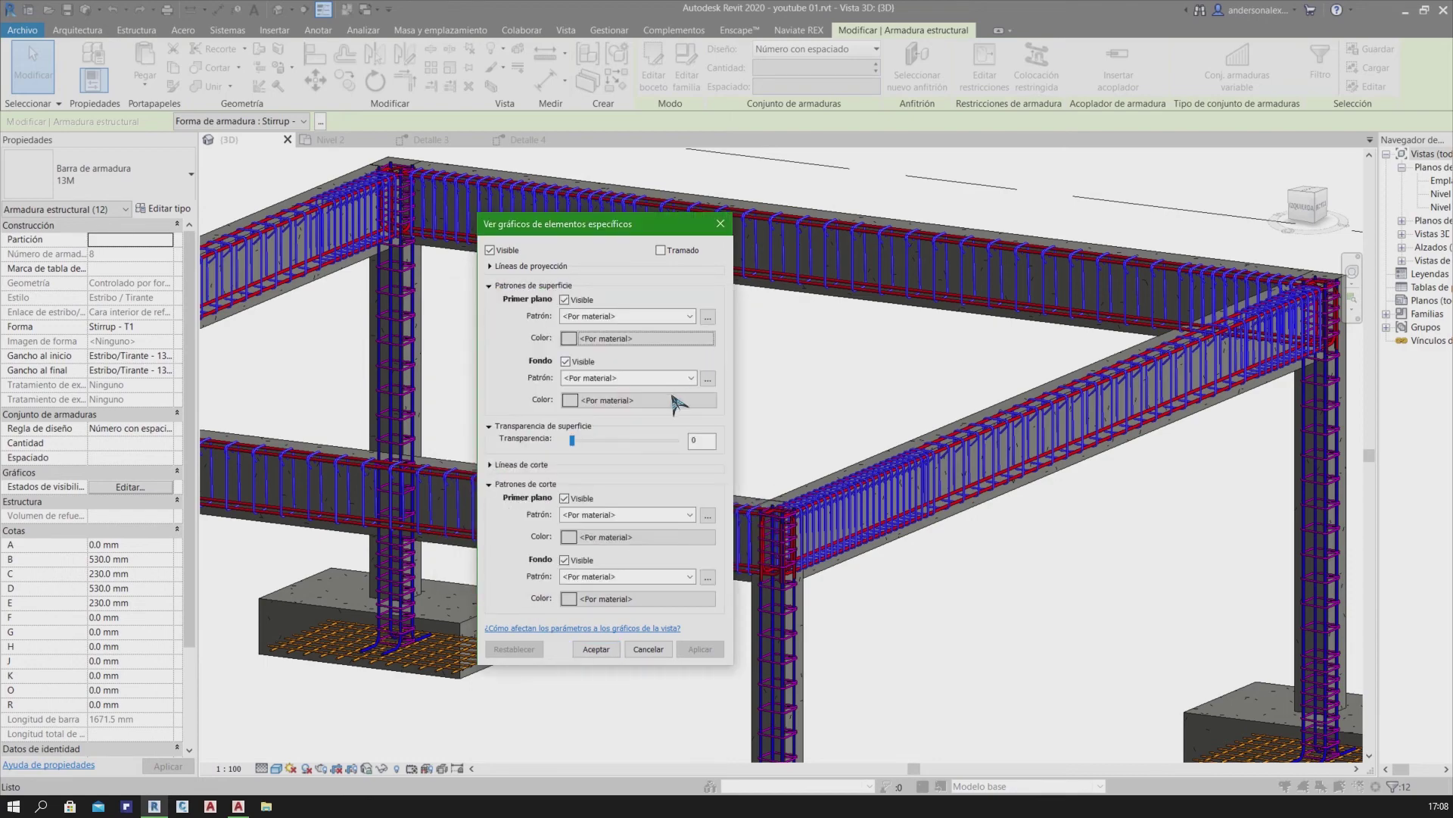
left_click(677, 401)
left_click(753, 302)
left_click(619, 337)
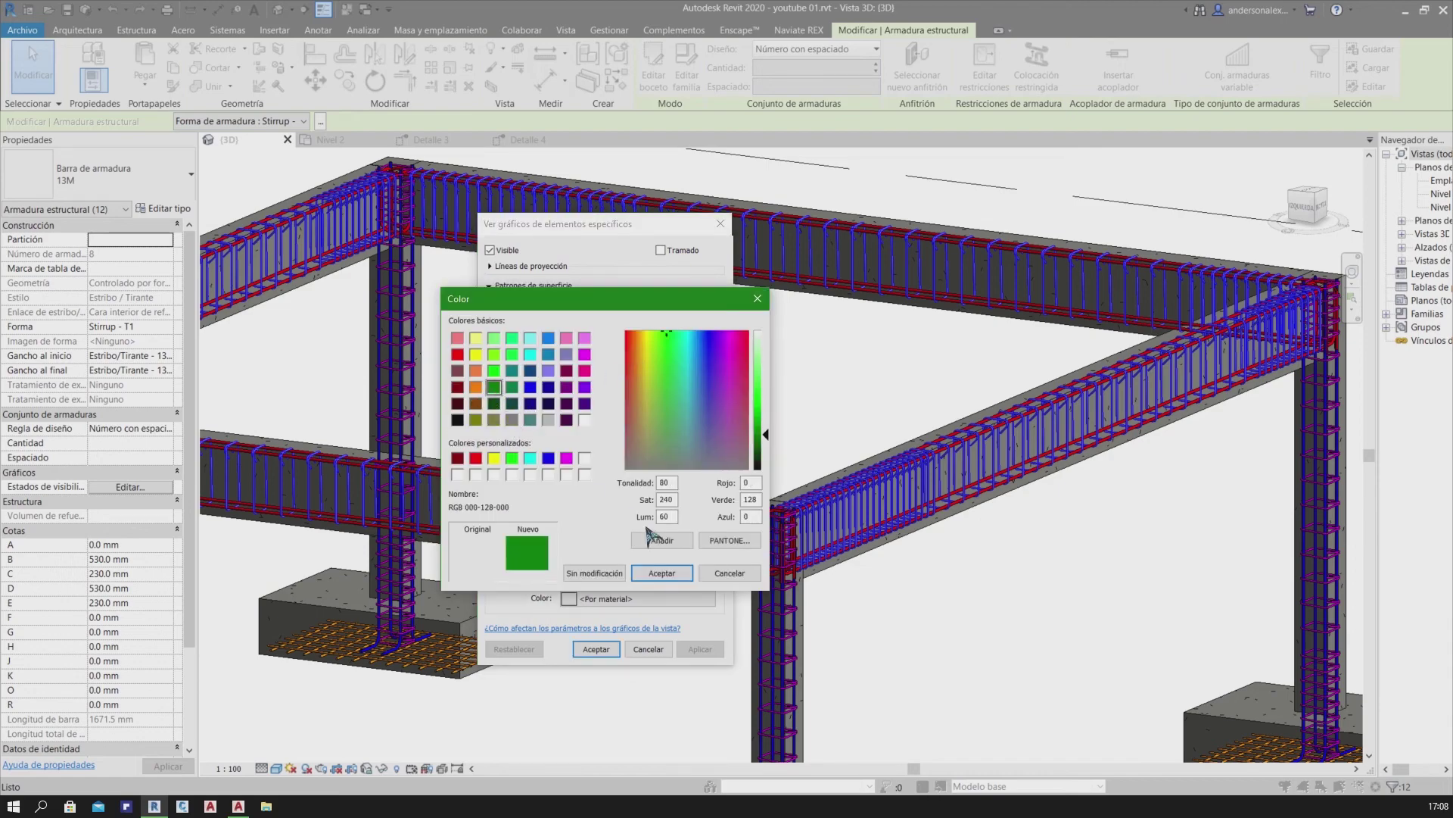
left_click(670, 574)
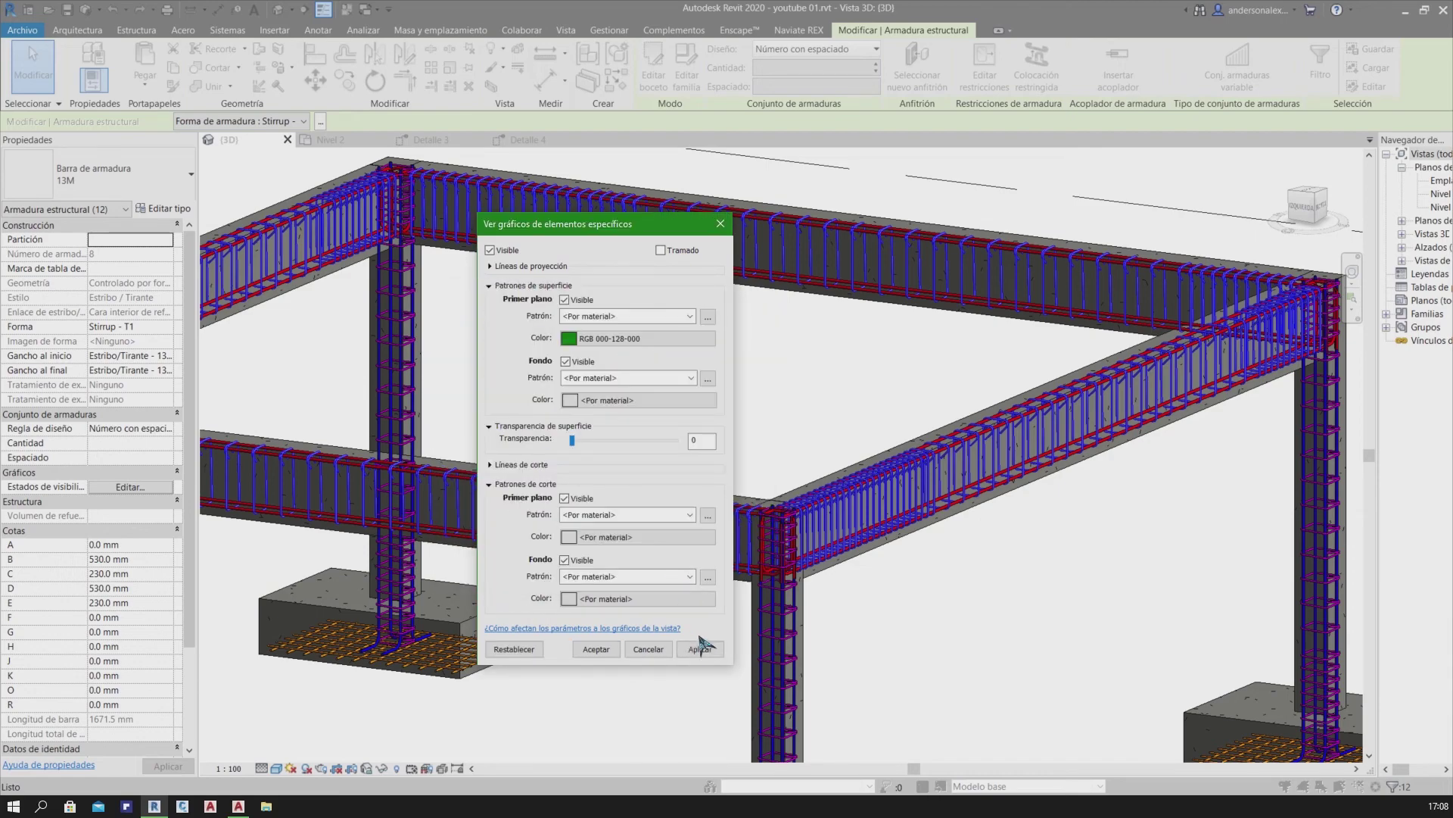
left_click(605, 649)
Select a front-beam stirrup set together with the left-end stirrup set
scroll(636, 620, "up", 3)
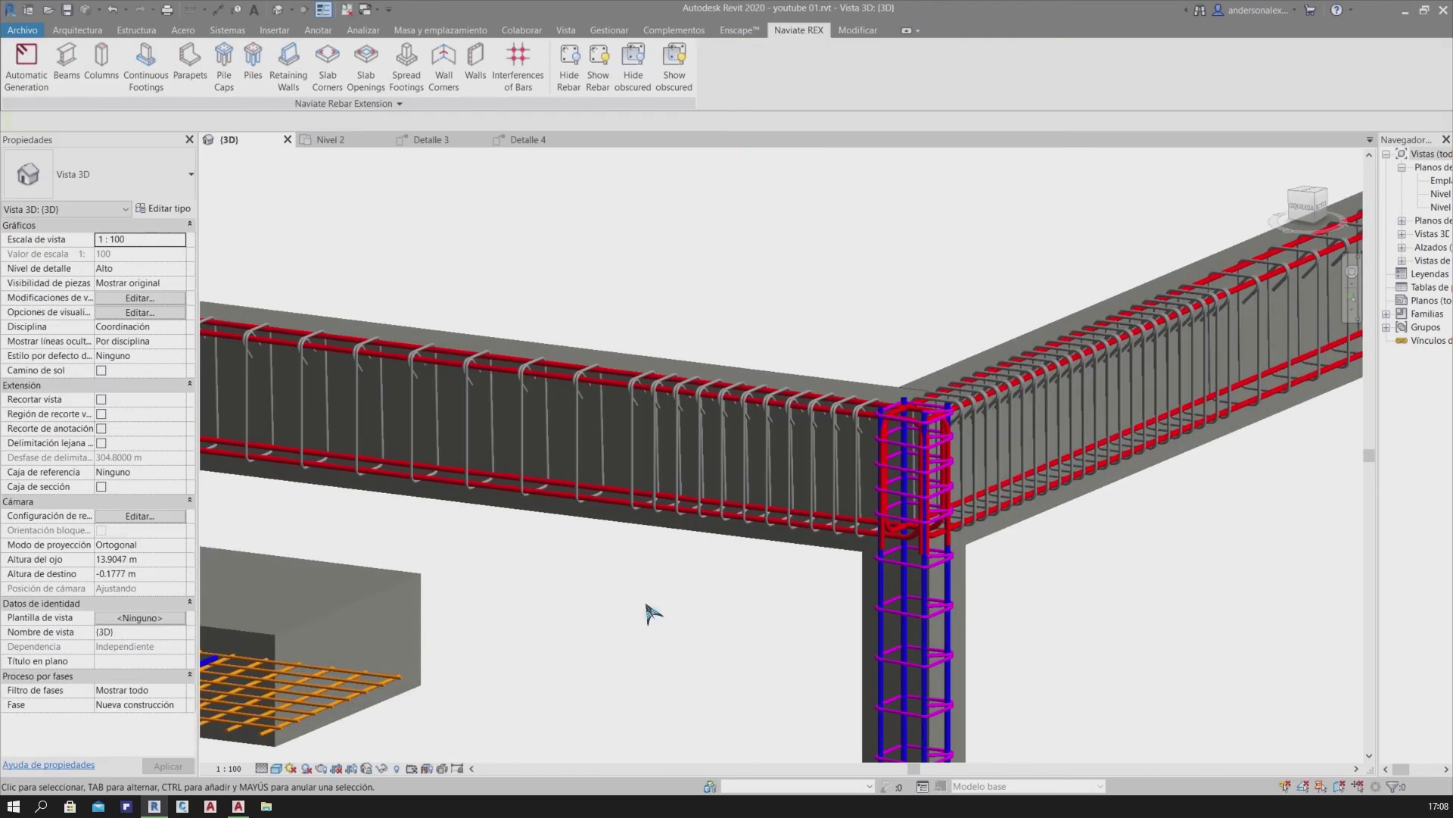
scroll(640, 598, "up", 2)
scroll(640, 587, "down", 2)
scroll(682, 616, "down", 2)
scroll(825, 598, "down", 2)
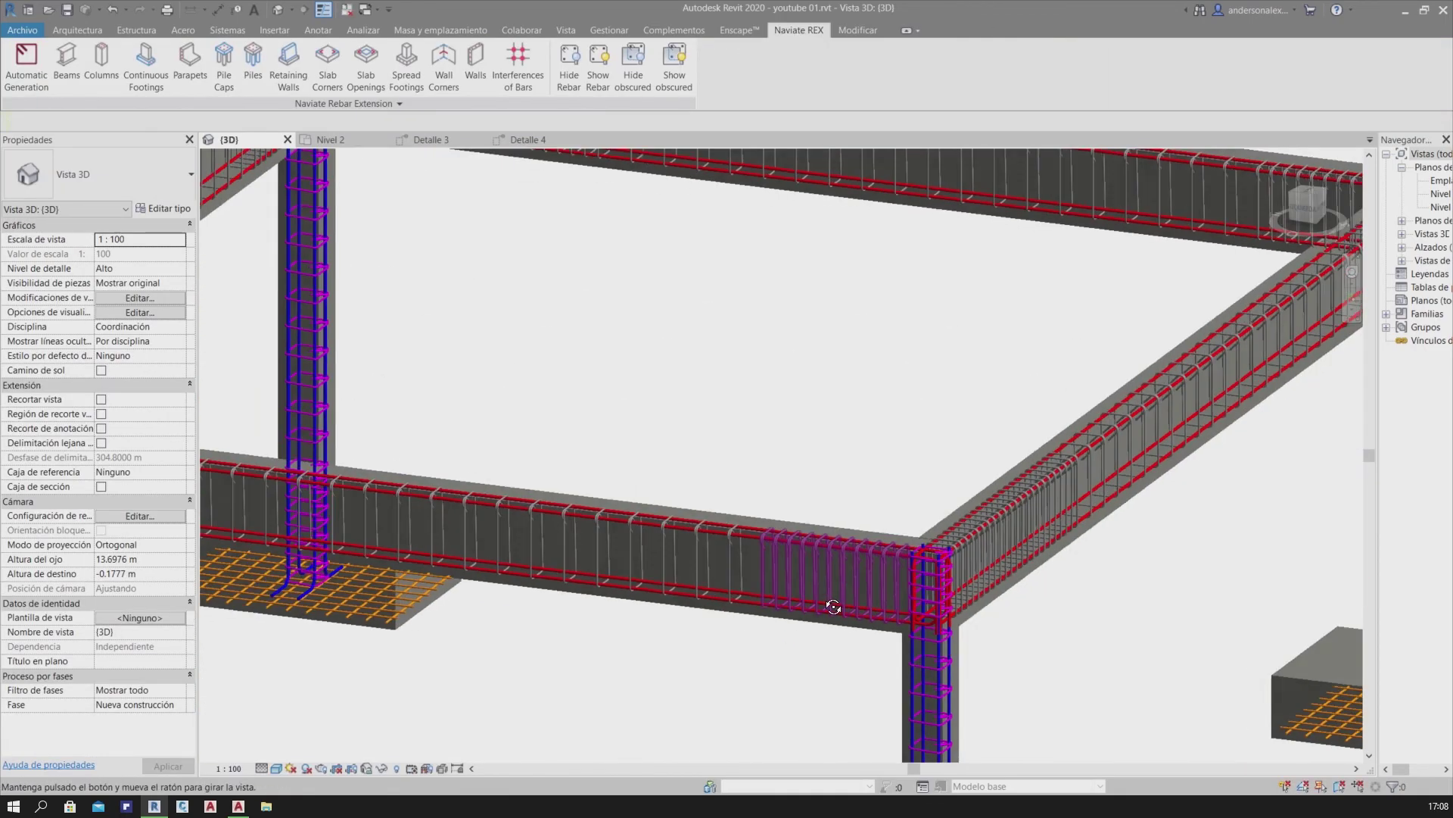
scroll(810, 587, "down", 1)
left_click(717, 587)
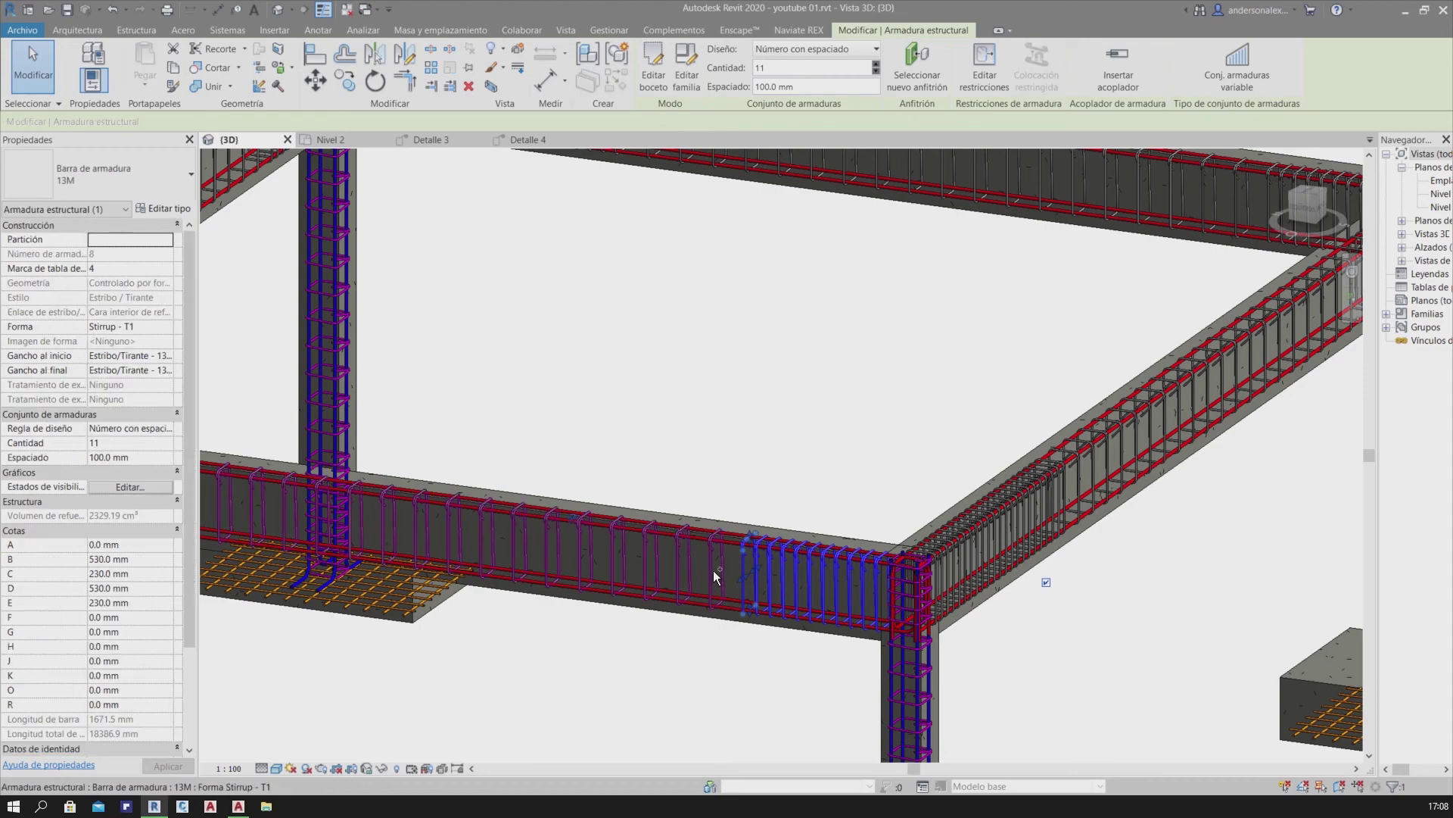
middle_click_drag(934, 589, 519, 552, "shift")
left_click(382, 479, "ctrl")
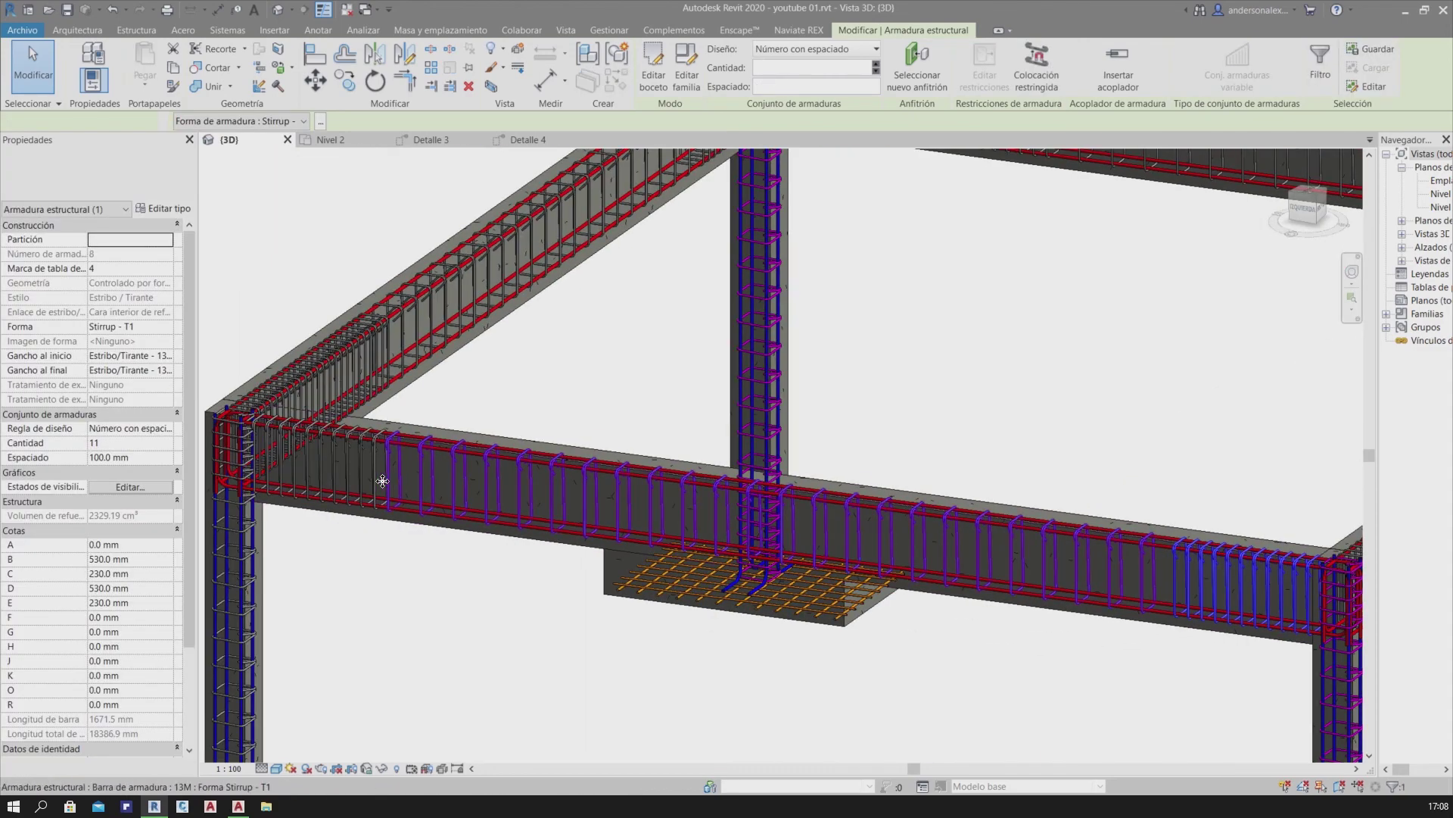
Give these stirrups a green solid-fill surface override, then clear the selection
right_click(400, 476)
mouse_move(477, 213)
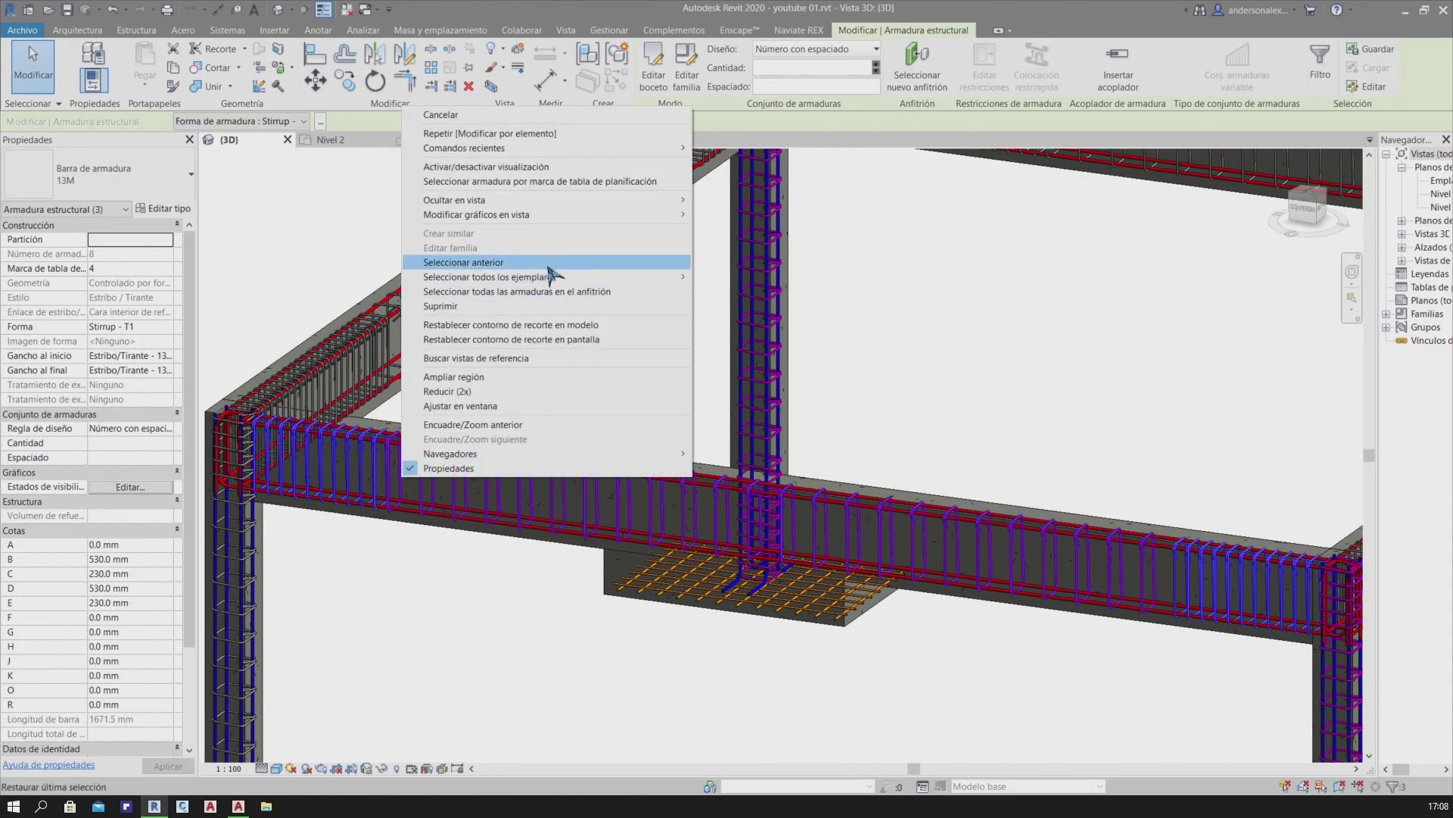
left_click(714, 214)
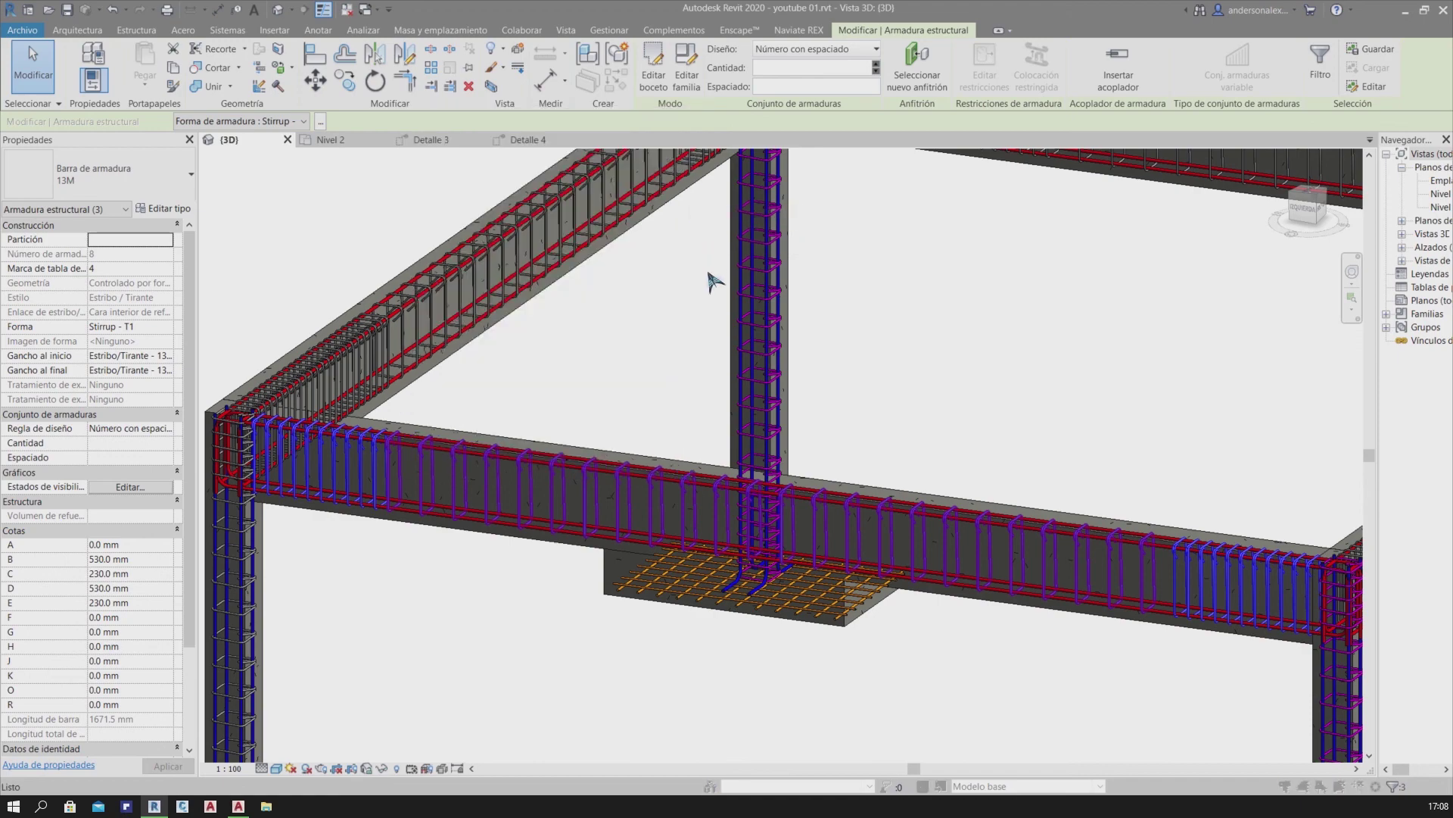
scroll(624, 326, "up", 5)
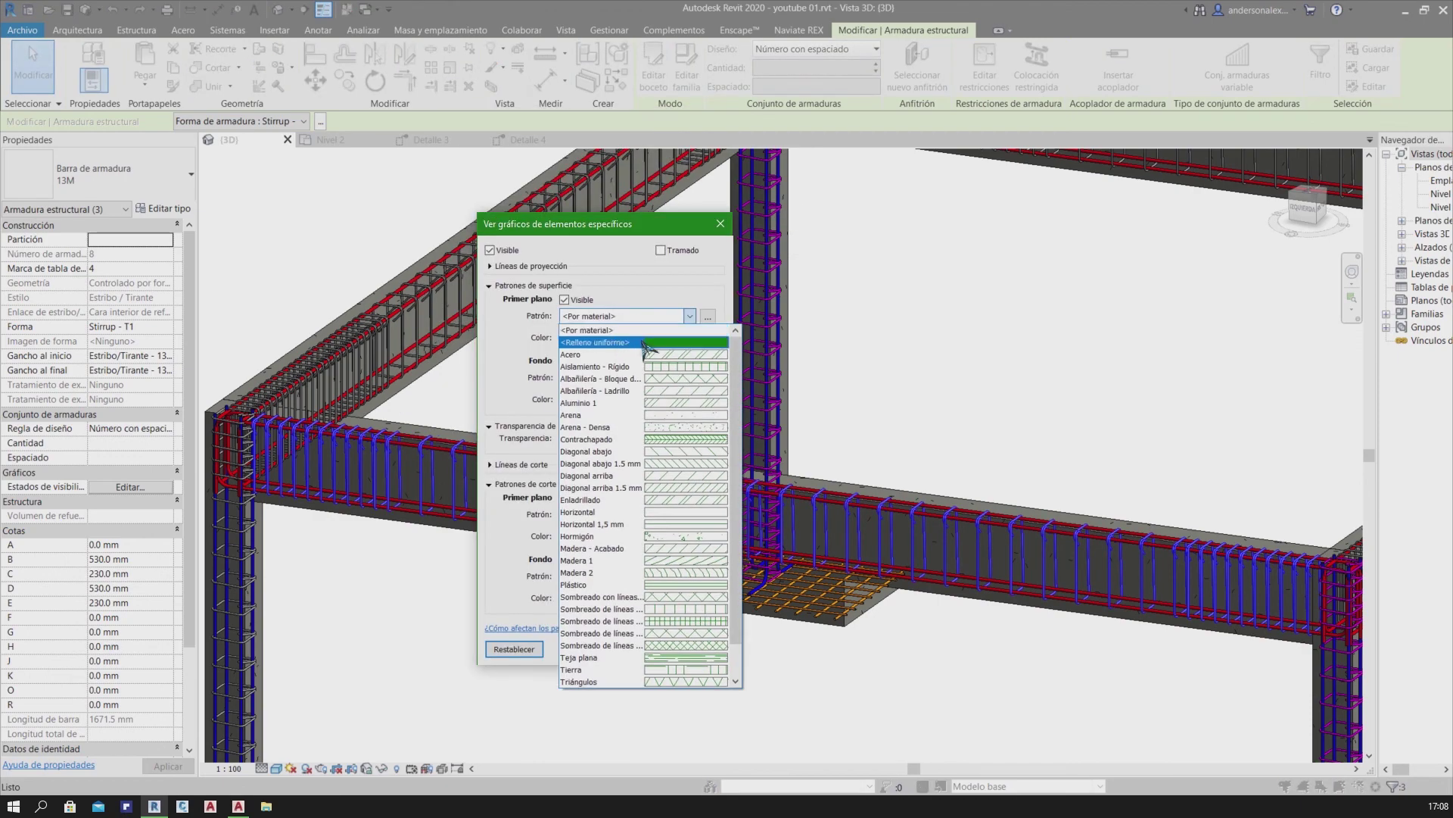
left_click(643, 344)
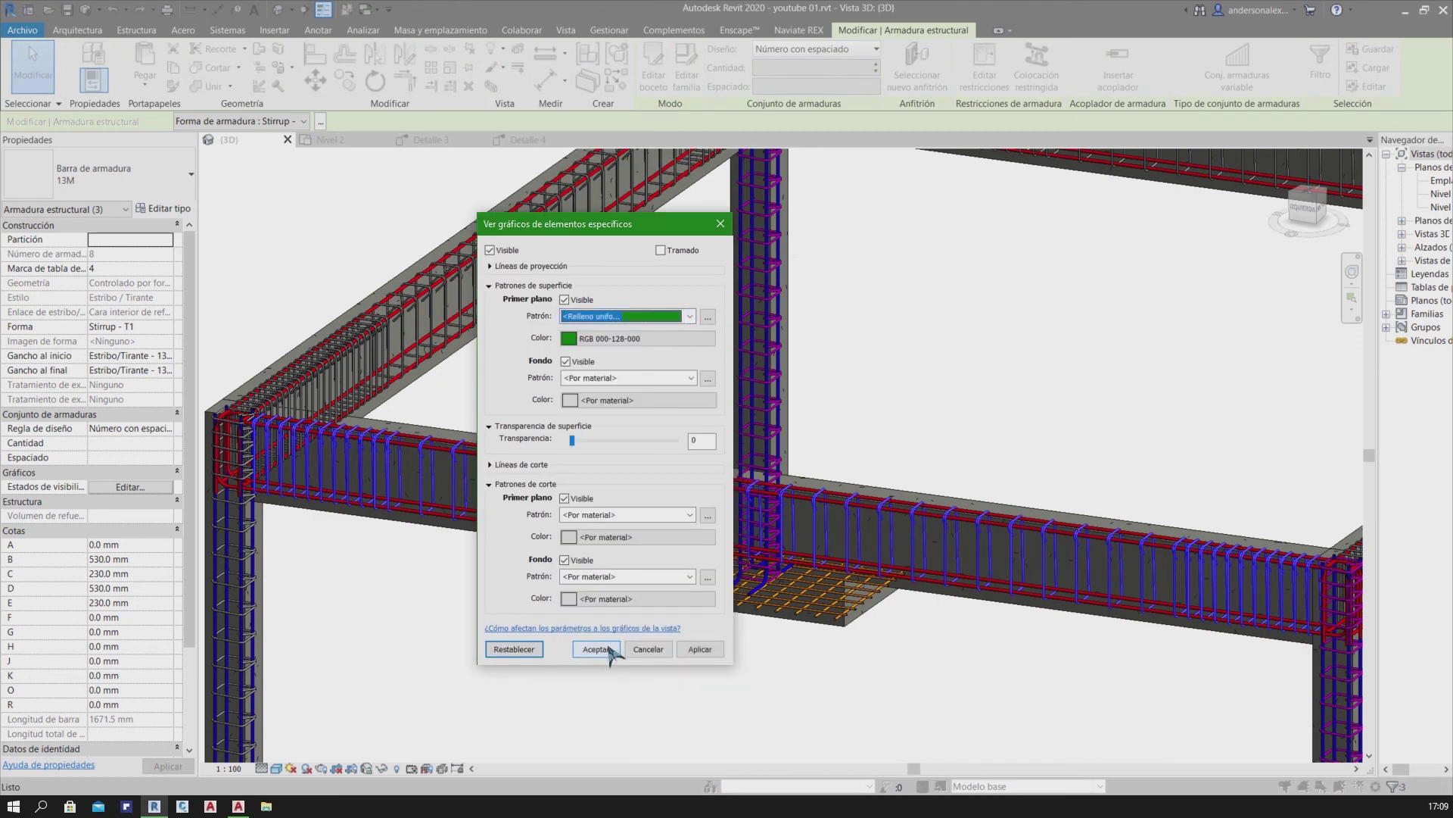
left_click(595, 649)
scroll(611, 651, "down", 2)
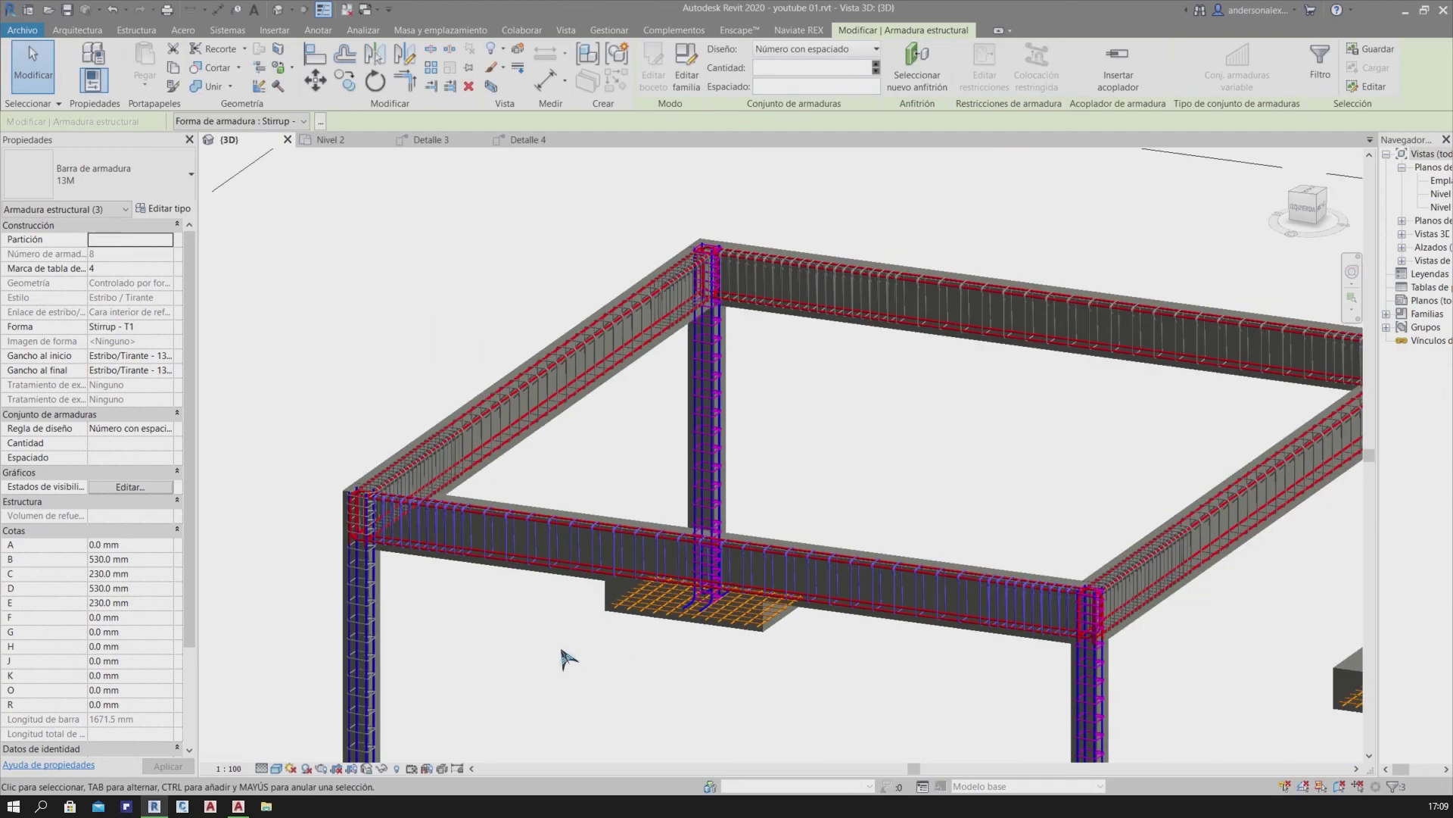
left_click(487, 639)
Select the stirrup sets on the remaining beams while orbiting around the frame
scroll(493, 617, "up", 3)
mouse_move(492, 617)
middle_mouse_down("shift")
mouse_move(887, 651)
mouse_move(402, 428)
mouse_move(937, 517)
middle_mouse_up("shift")
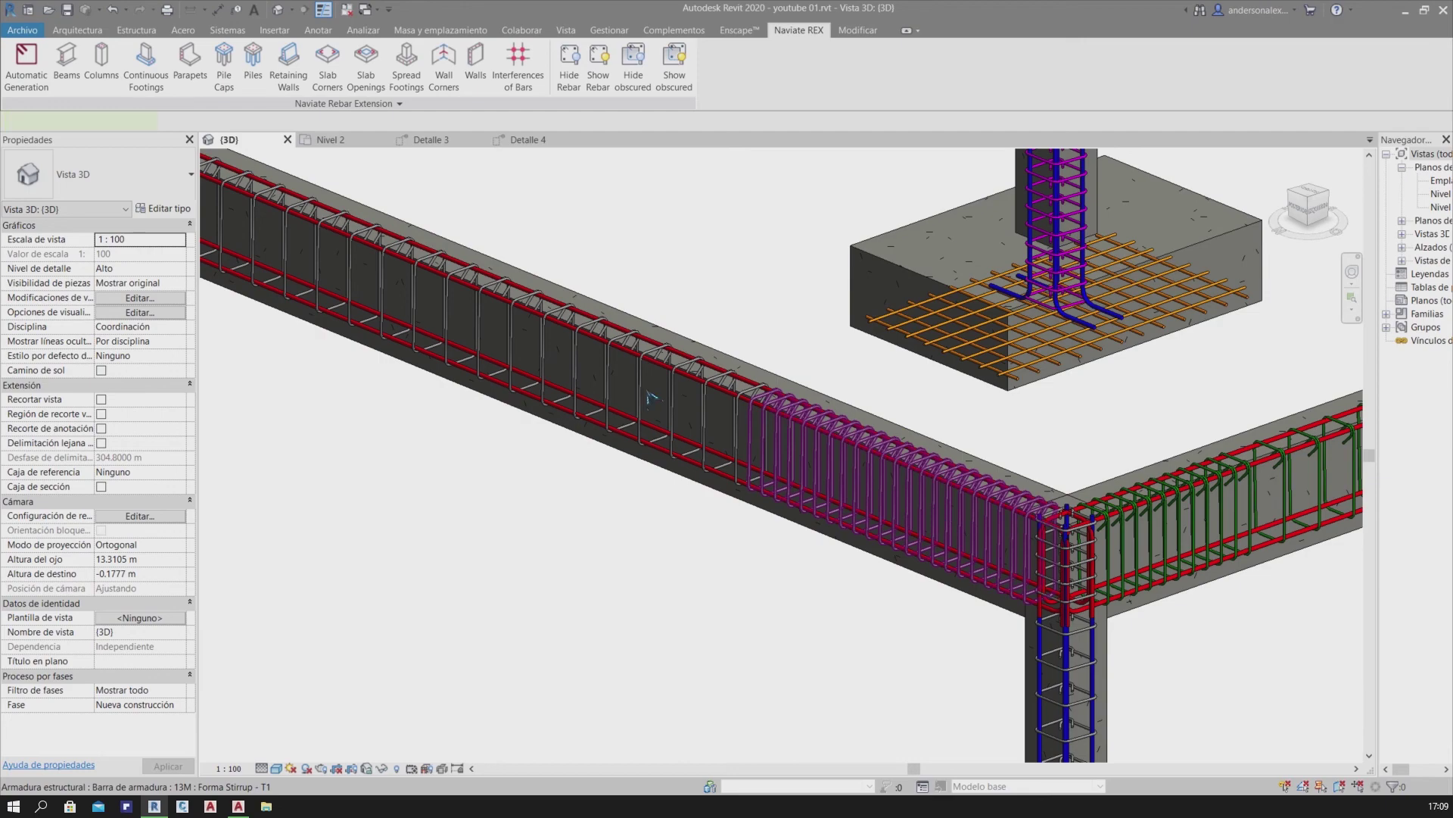
left_click(649, 397)
mouse_move(522, 460)
middle_mouse_down("shift")
mouse_move(974, 610)
mouse_move(583, 350)
middle_mouse_up("shift")
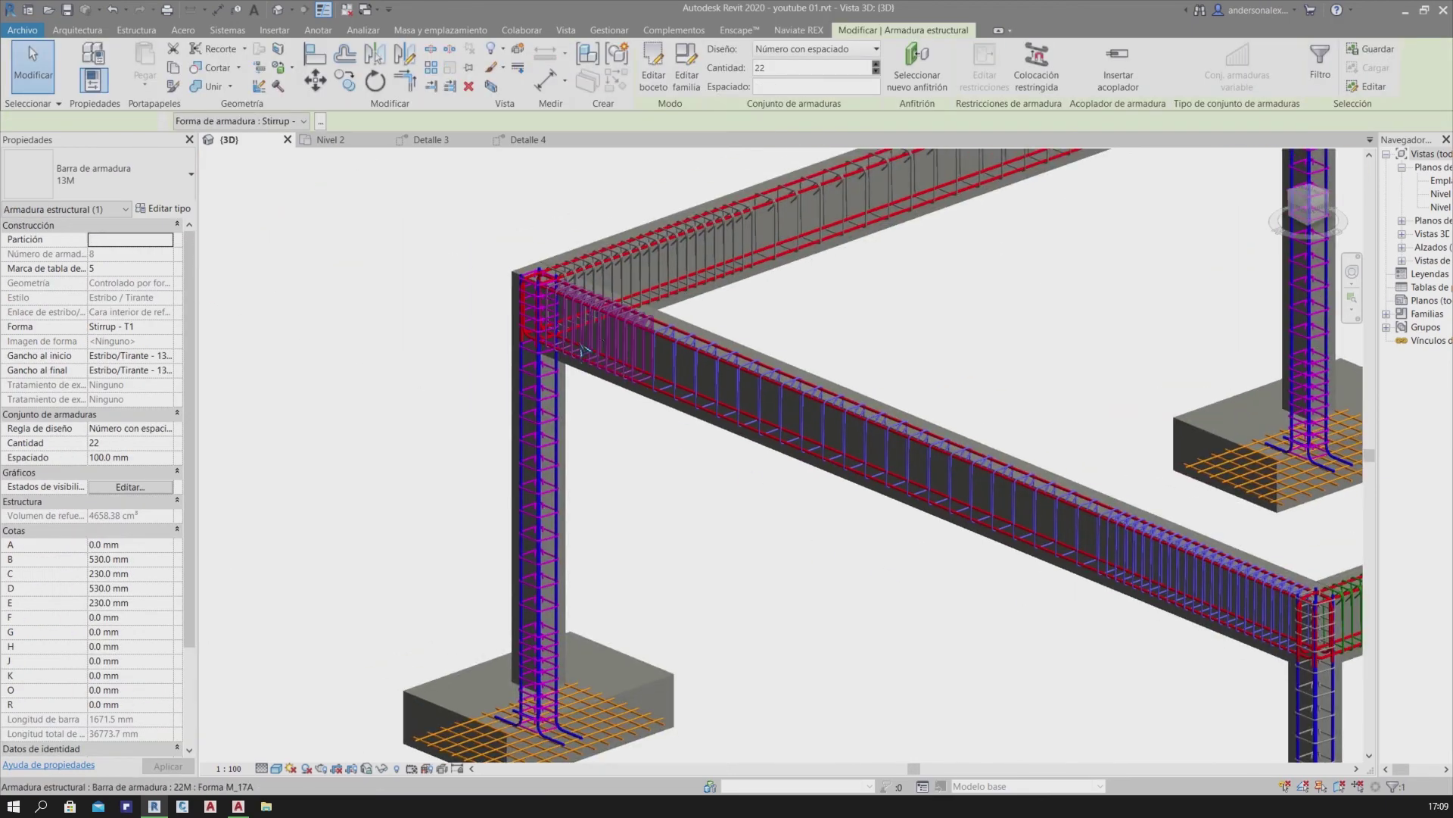
left_click(630, 339, "ctrl")
left_click(678, 270, "ctrl")
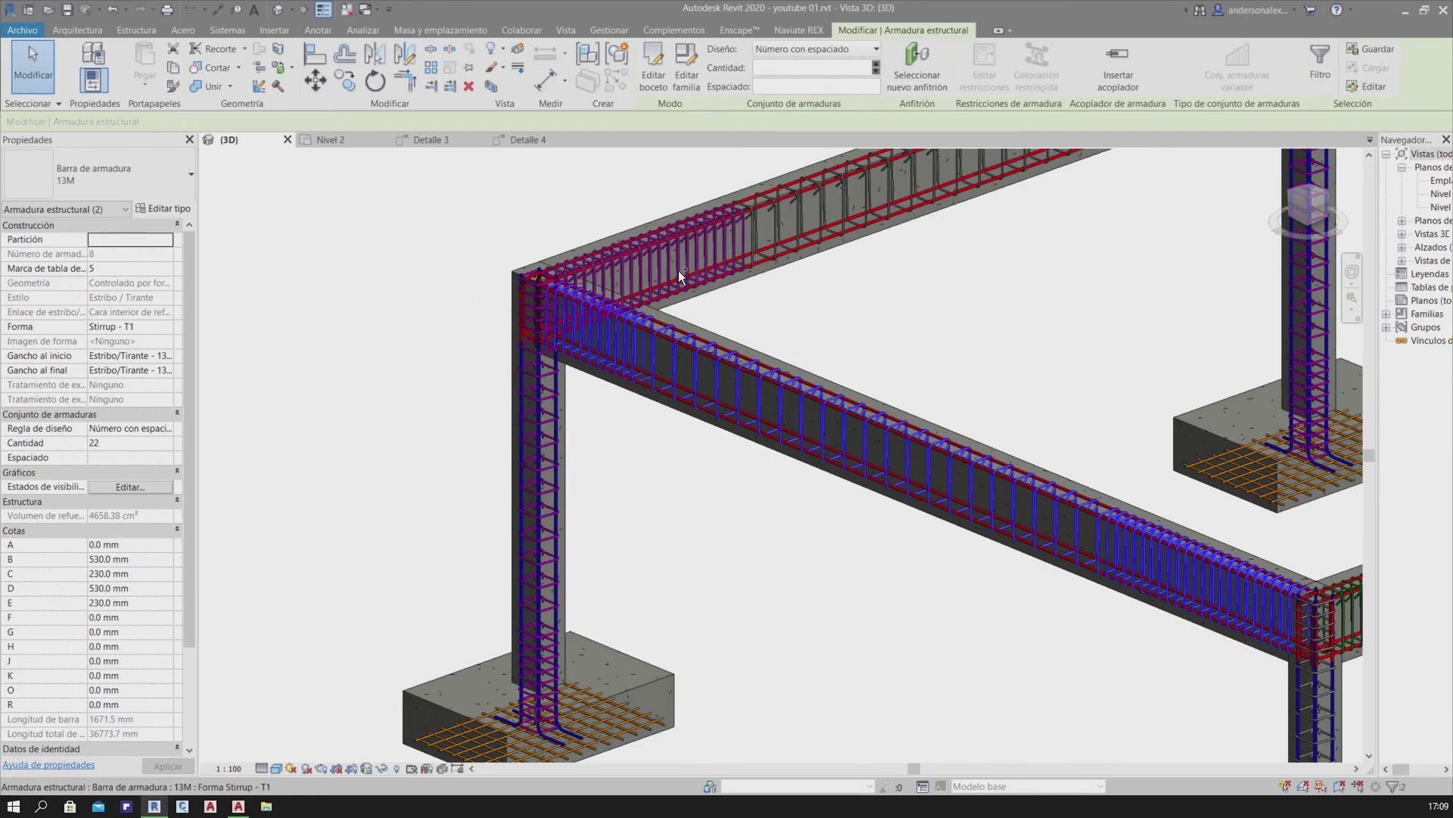
left_click(764, 229, "ctrl")
middle_click_drag(780, 211, 842, 437, "shift")
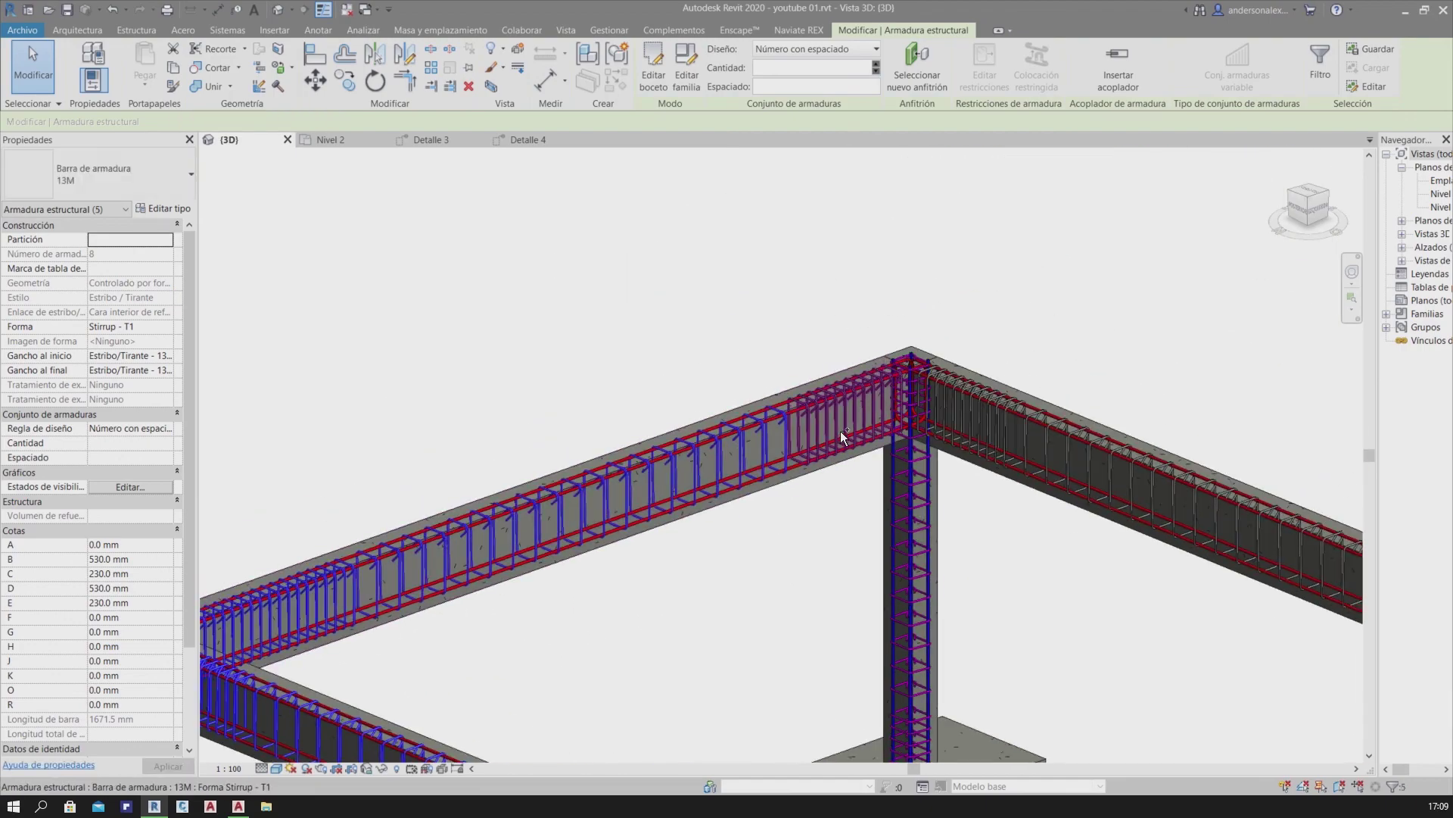
left_click(979, 441, "ctrl")
left_click(1090, 480, "ctrl")
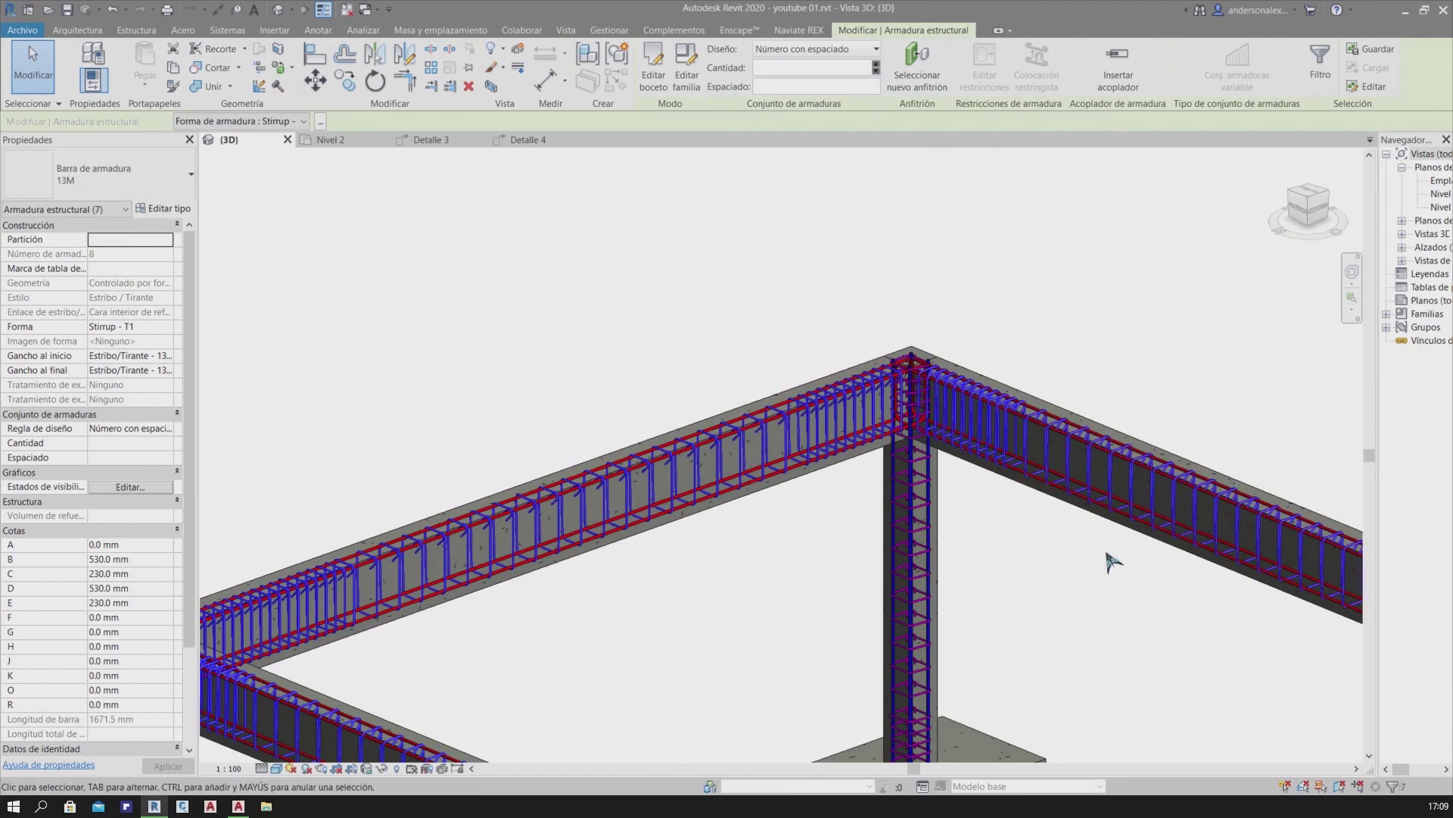
middle_click_drag(1110, 562, 578, 402, "shift")
left_click(901, 454, "ctrl")
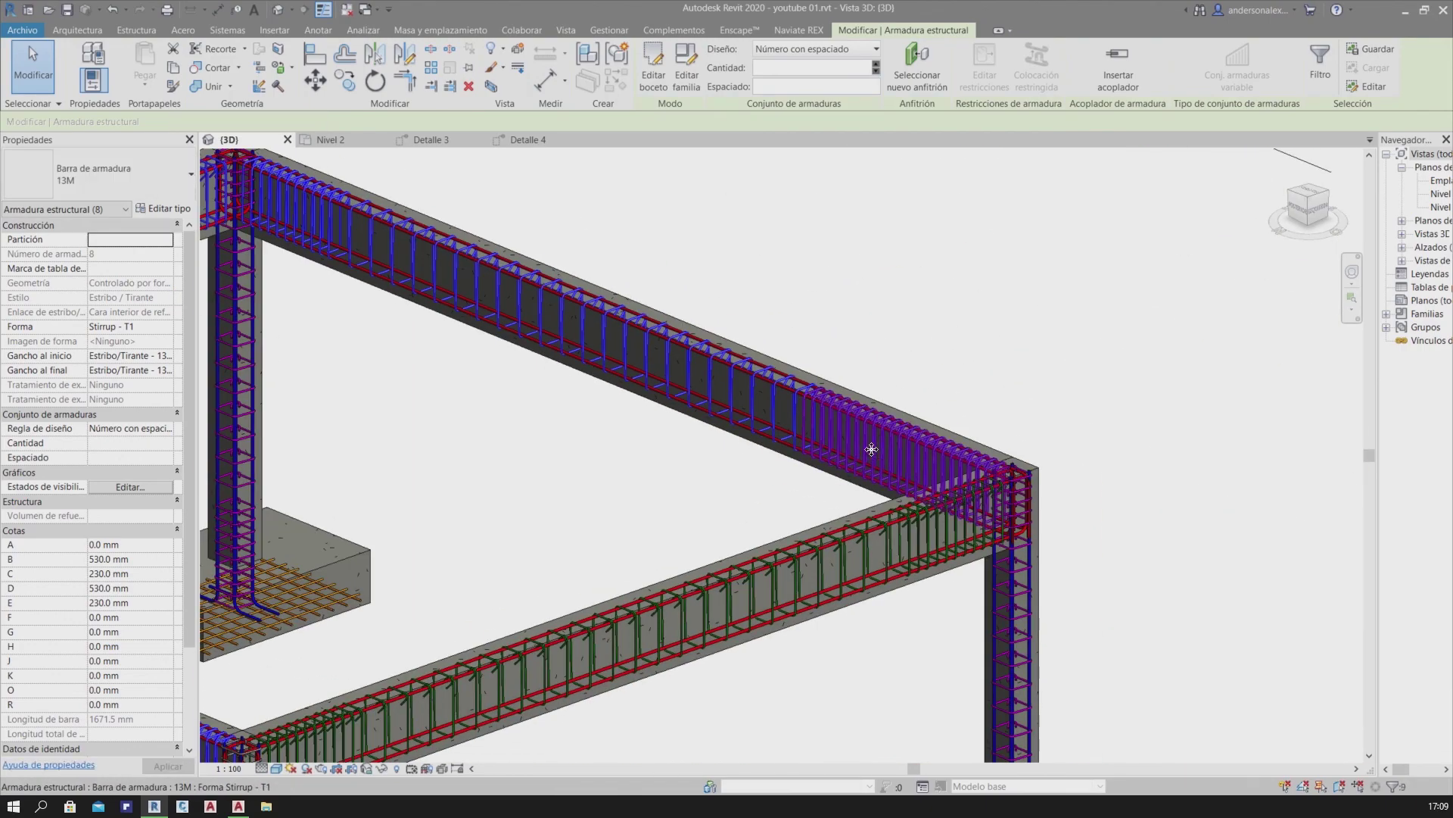
left_click(871, 448, "ctrl")
Override the selected stirrups in view with a solid green (0-128-0) surface fill
right_click(872, 449)
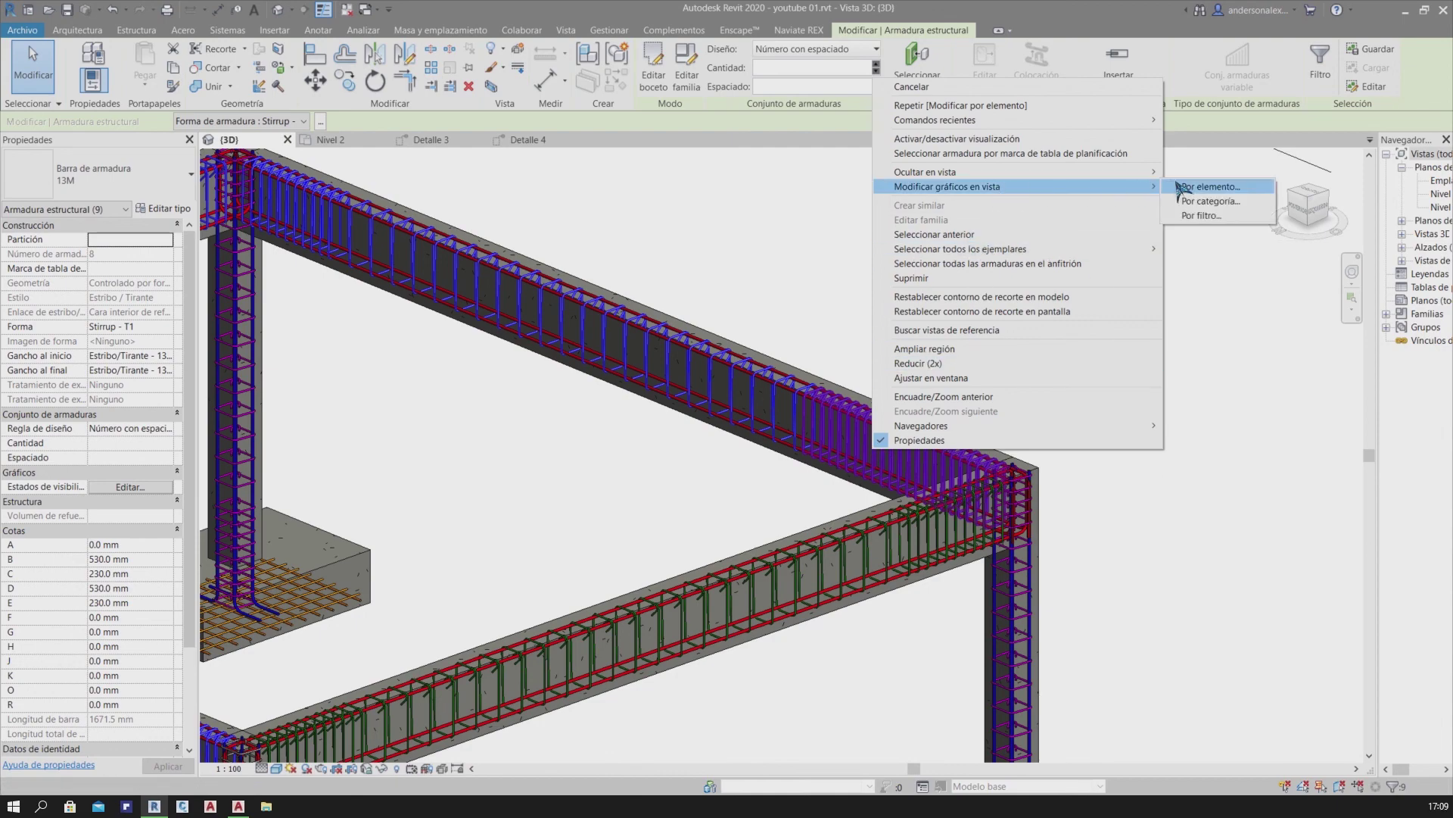
left_click(1180, 187)
left_click(639, 315)
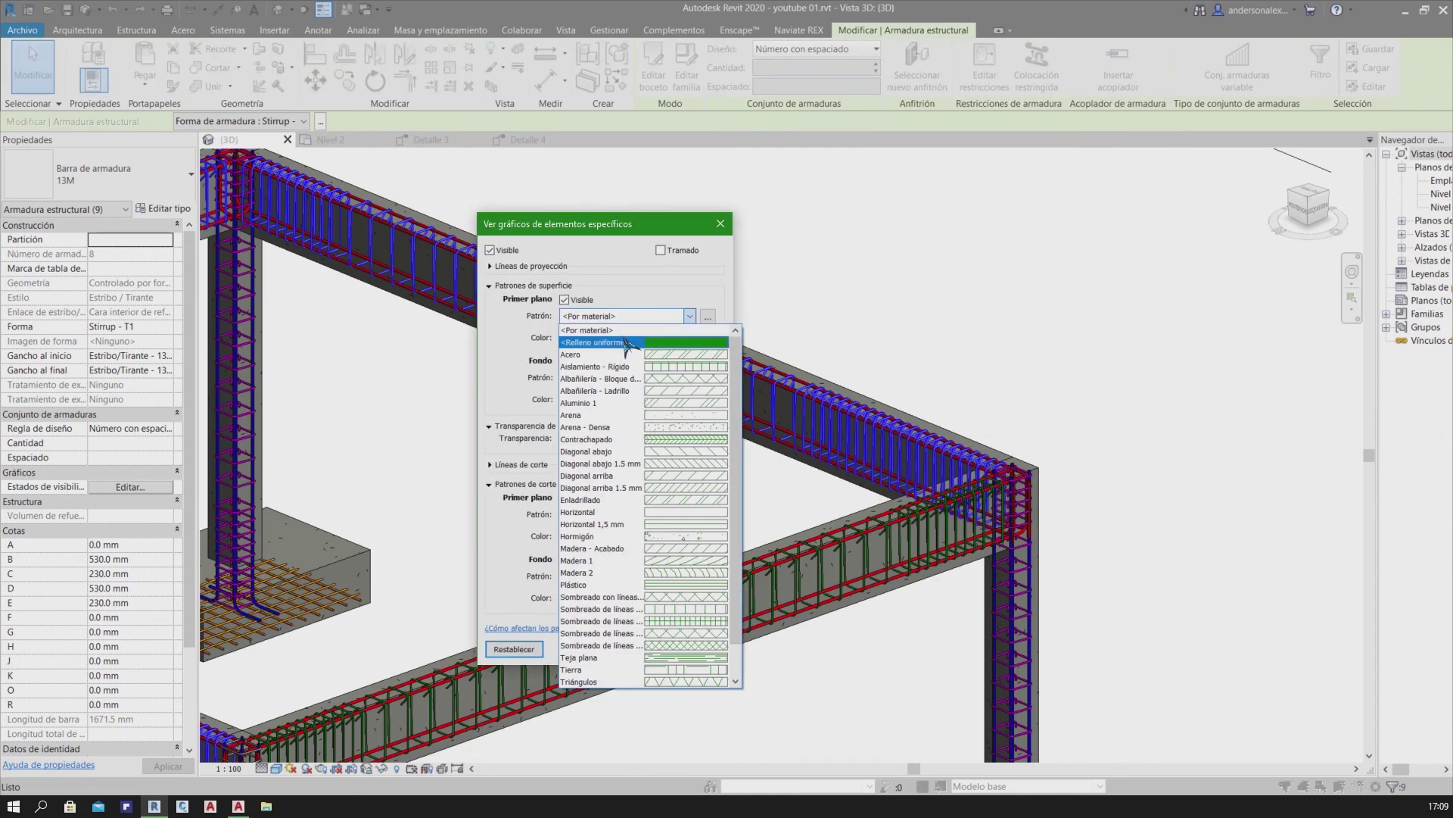
left_click(627, 343)
left_click(598, 650)
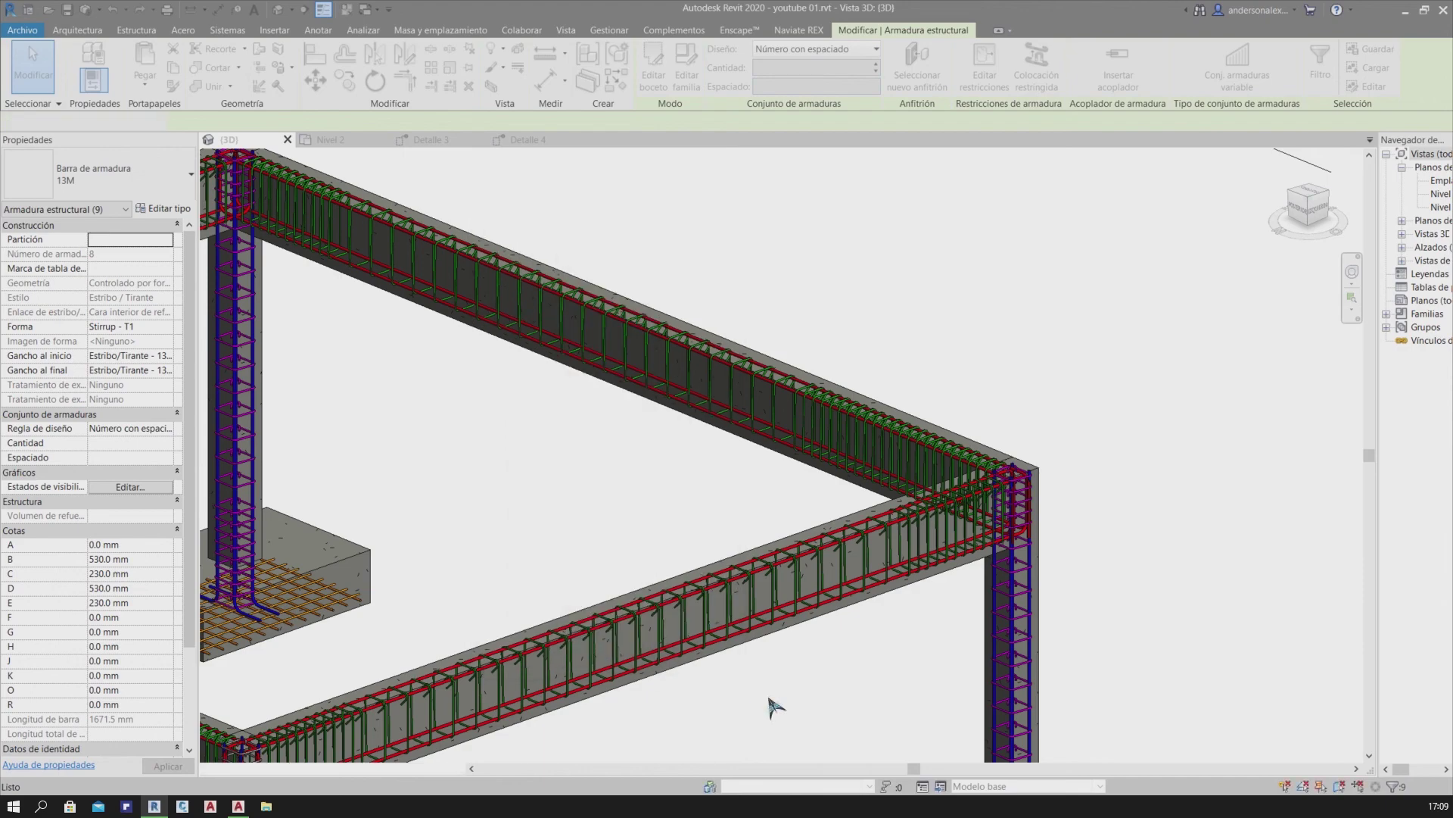
left_click(768, 700)
scroll(781, 632, "down", 3)
scroll(634, 679, "up", 2)
Centre the frame in view and window-select all its elements
scroll(832, 606, "down", 3)
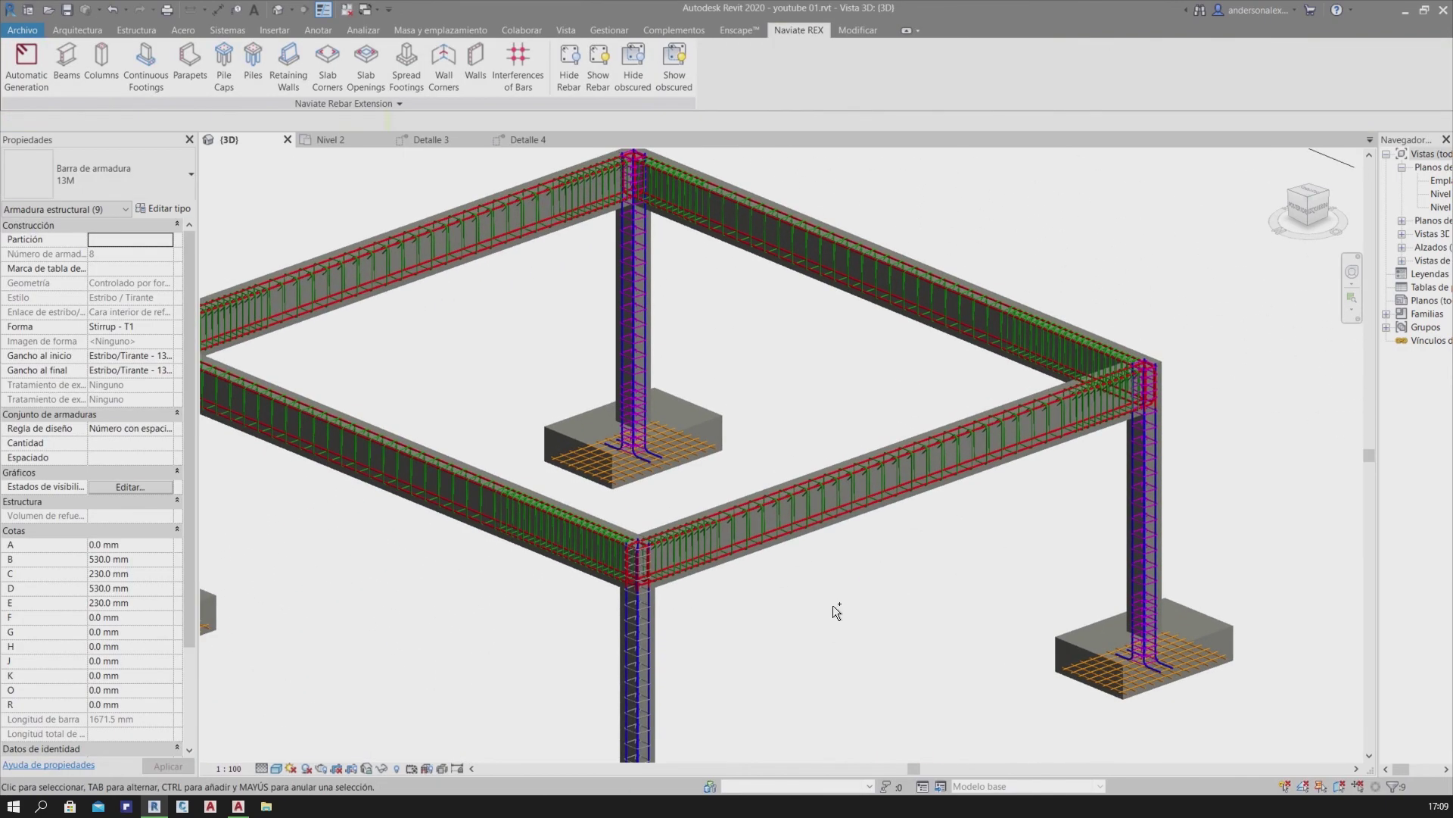
scroll(822, 607, "up", 3)
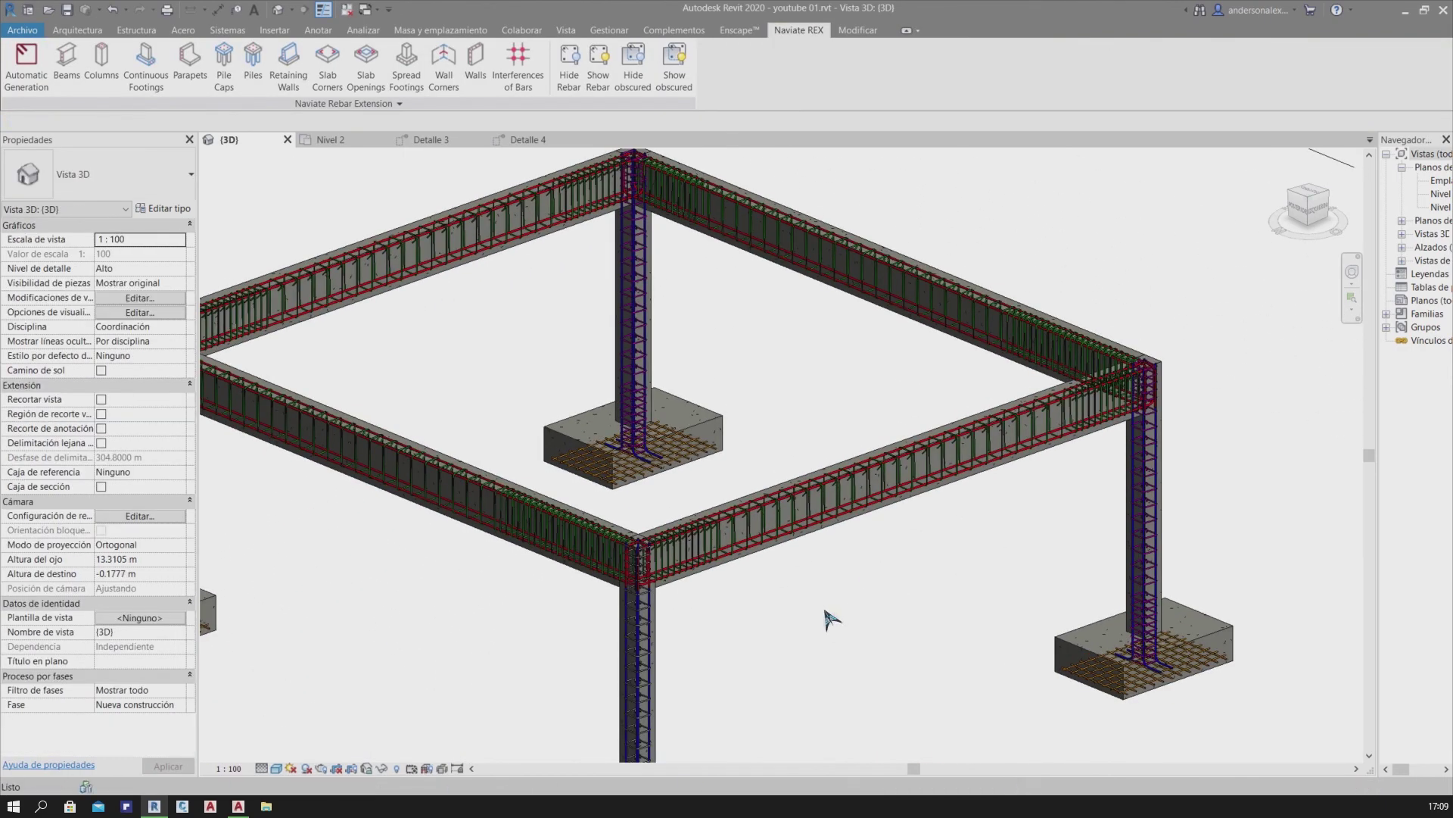
scroll(830, 617, "down", 3)
mouse_move(831, 616)
middle_mouse_down()
mouse_move(793, 577)
mouse_move(765, 490)
middle_mouse_up()
scroll(793, 577, "up", 3)
scroll(676, 572, "down", 2)
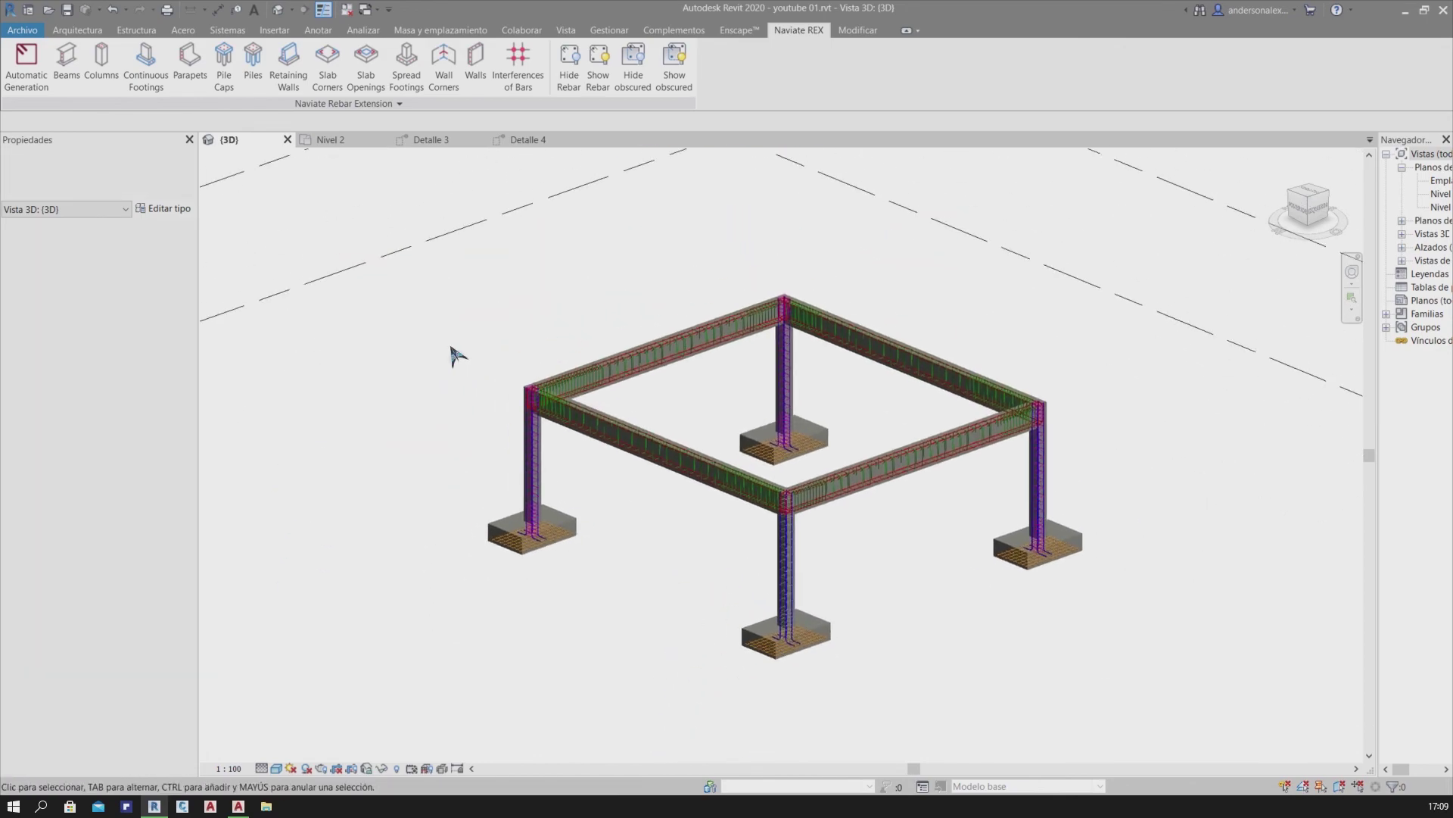
left_click_drag(458, 262, 1138, 732)
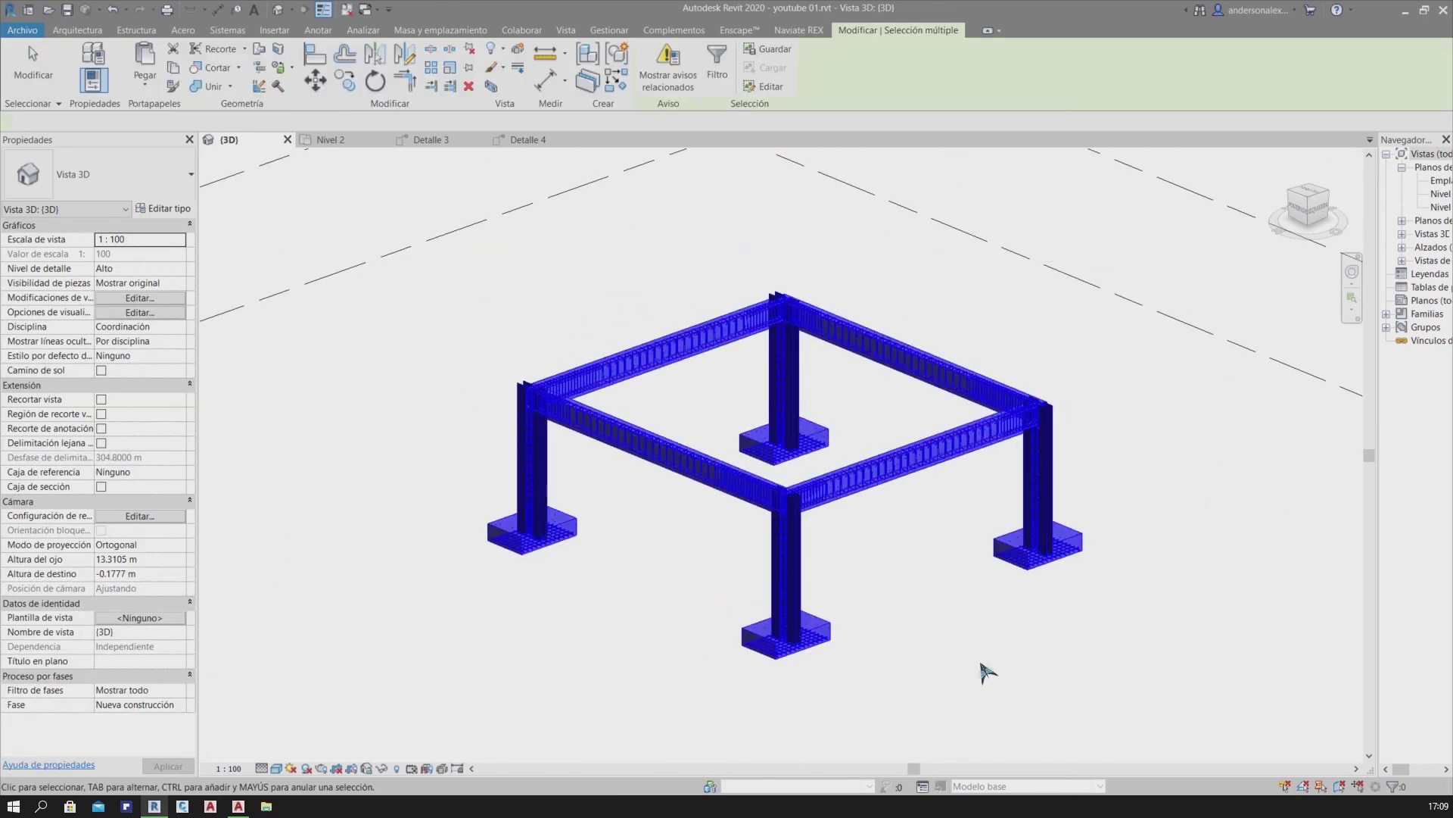
scroll(854, 607, "up", 1)
scroll(817, 575, "up", 1)
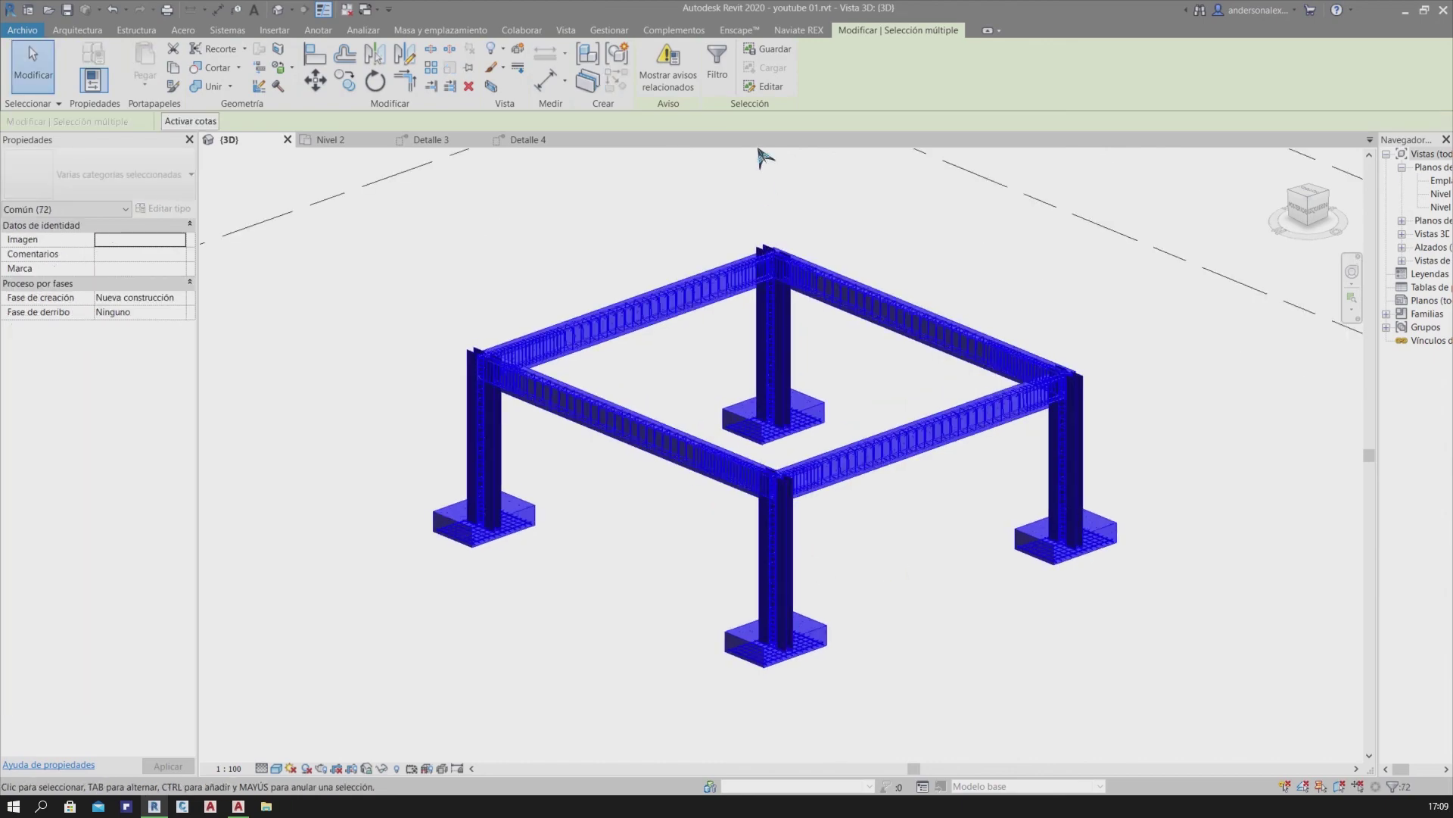
Filter the selection to exclude Armadura estructural, keeping only the twelve concrete members
left_click(717, 67)
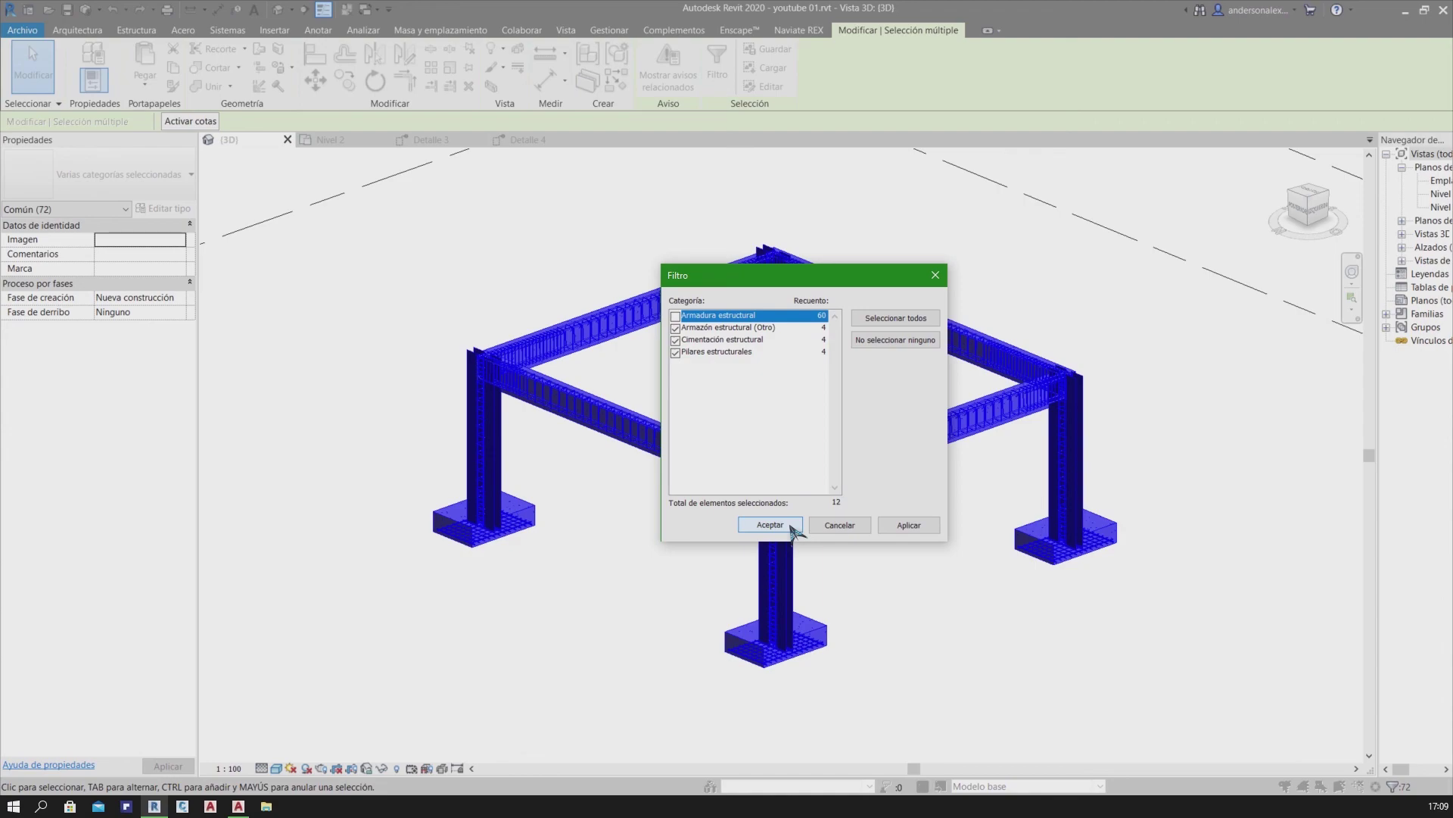
left_click(770, 524)
scroll(791, 544, "up", 1)
scroll(788, 542, "up", 3)
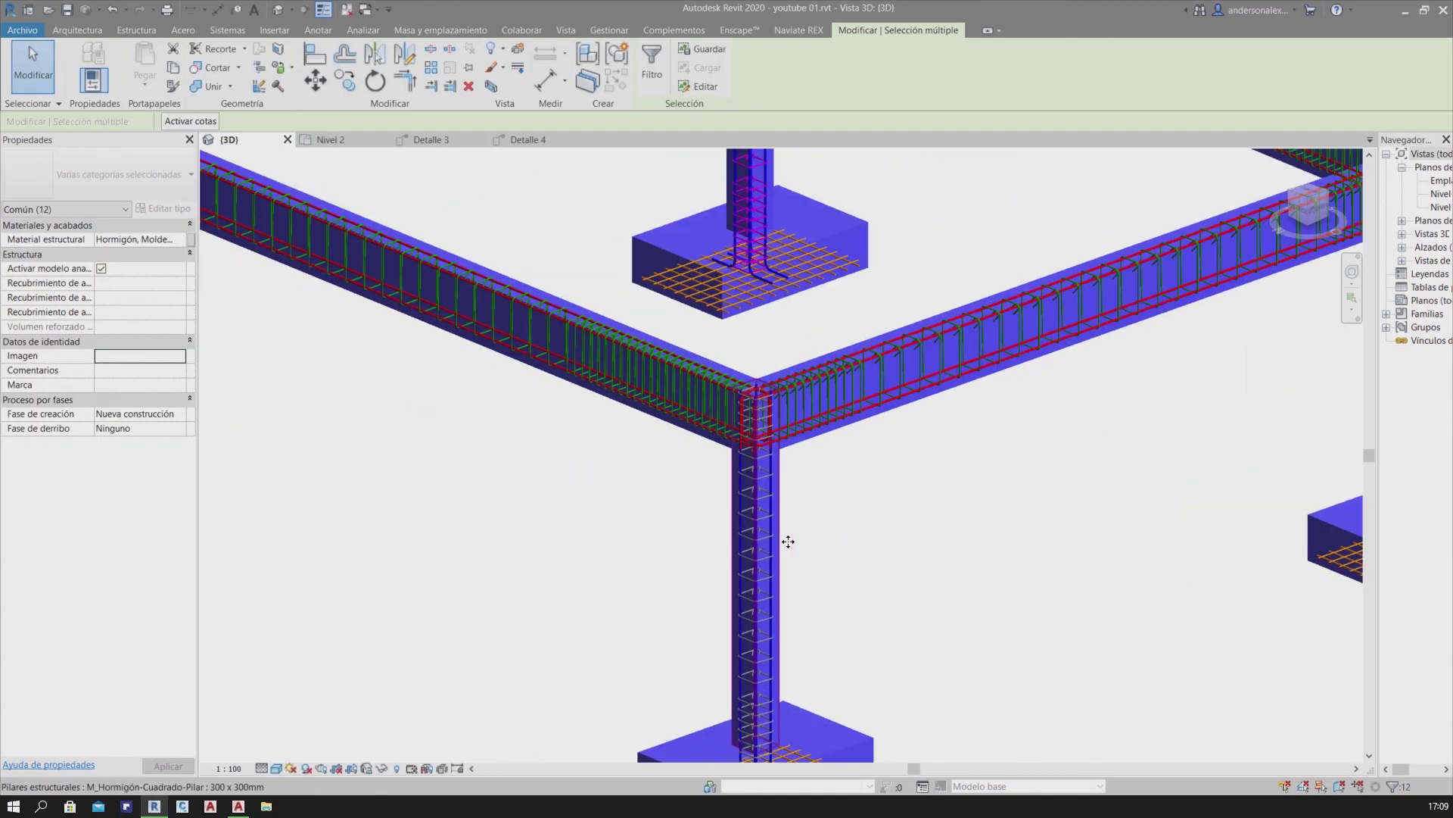
scroll(783, 545, "down", 3)
scroll(811, 552, "up", 2)
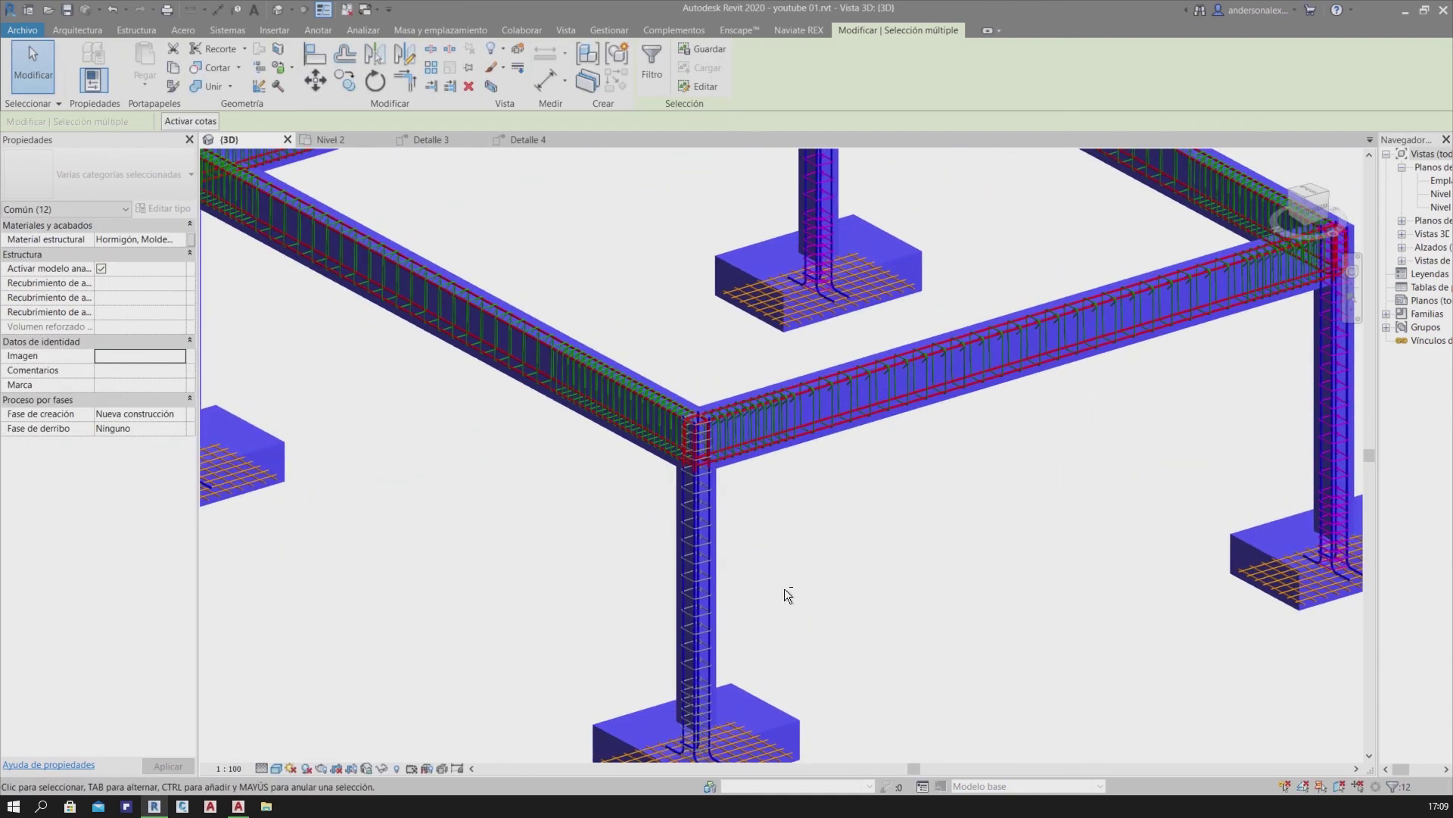
Override the selected beams, columns and footings with about 59 surface transparency
right_click(720, 236)
mouse_move(807, 404)
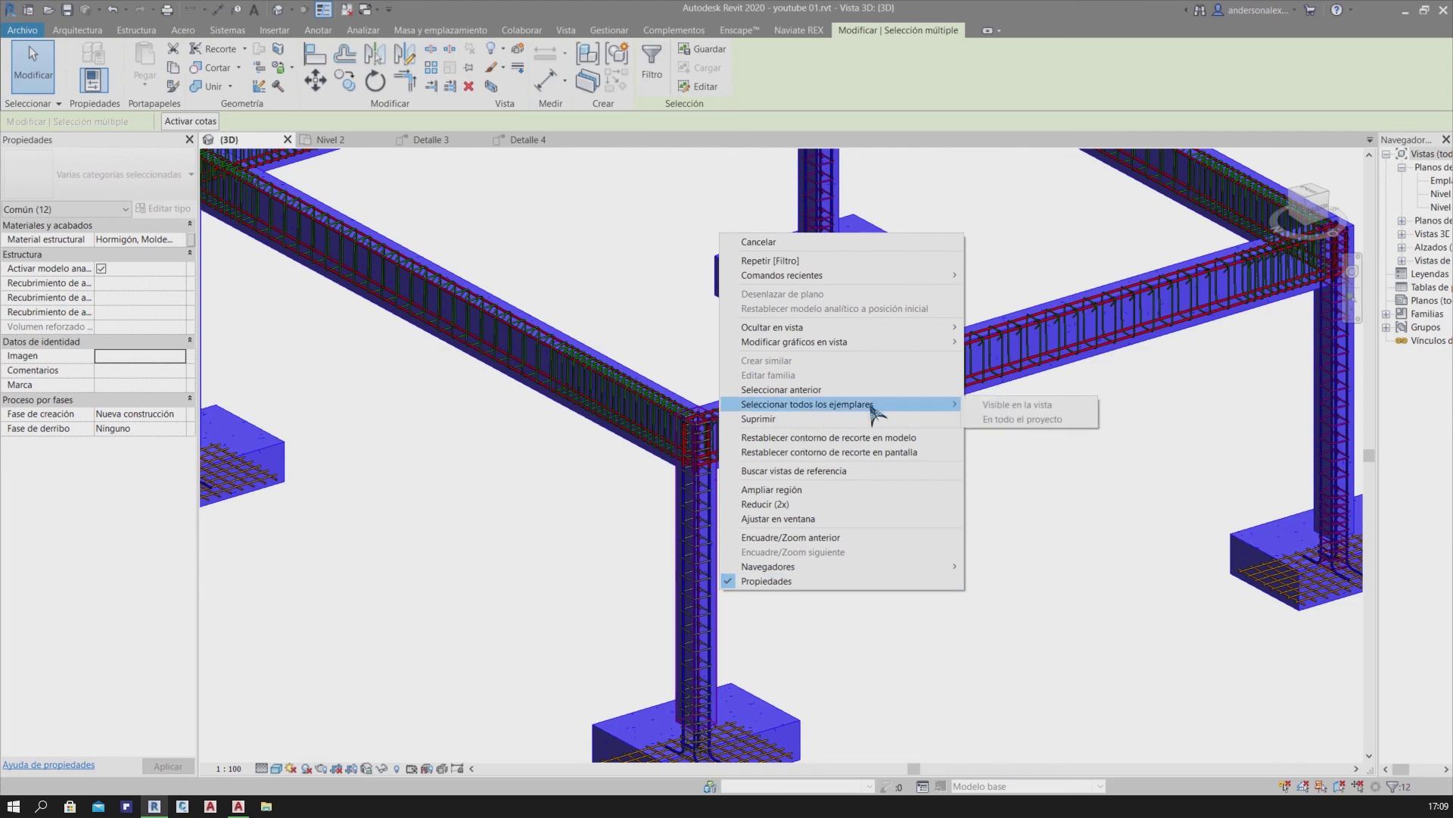
left_click(988, 342)
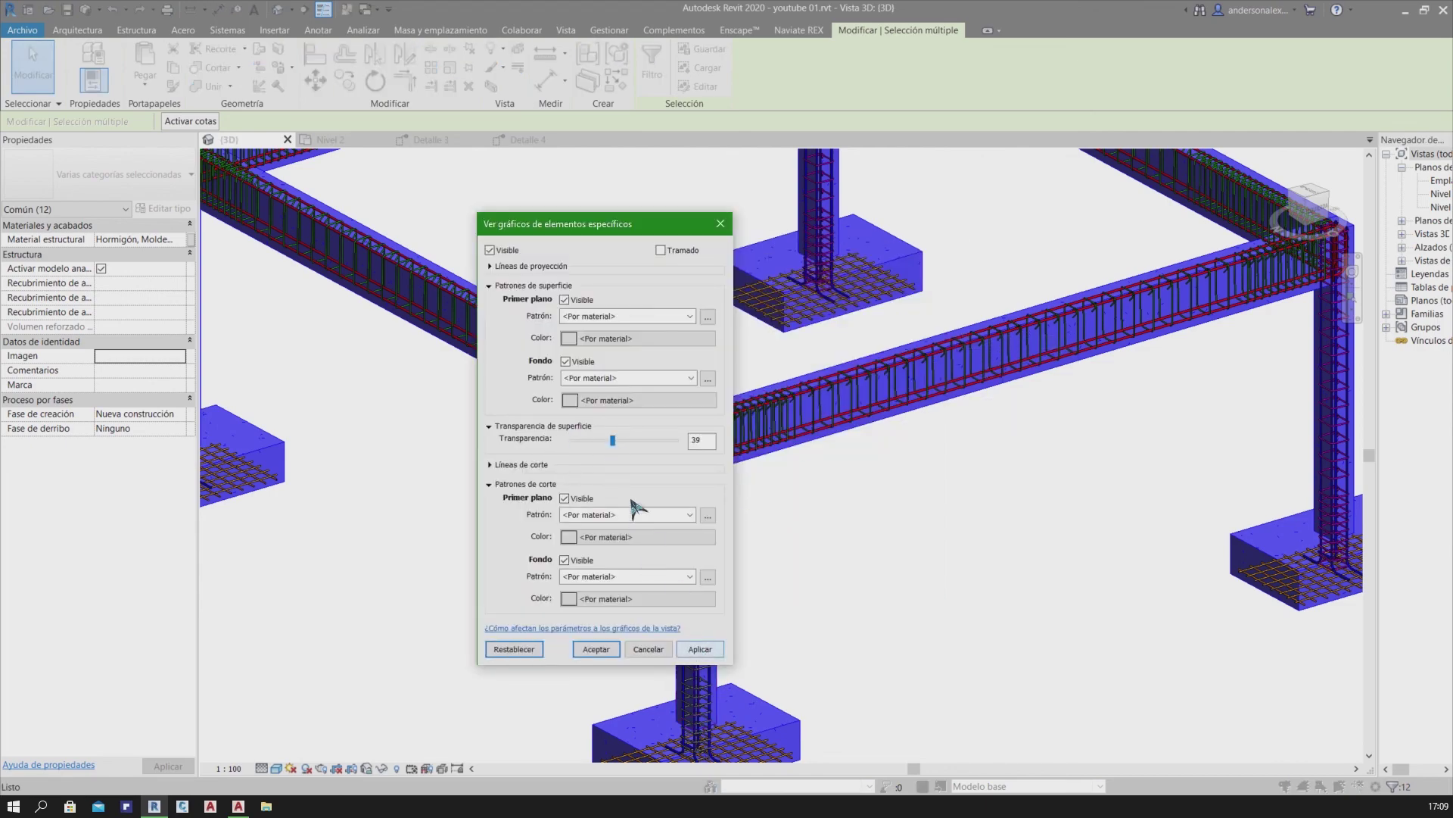
left_click(701, 648)
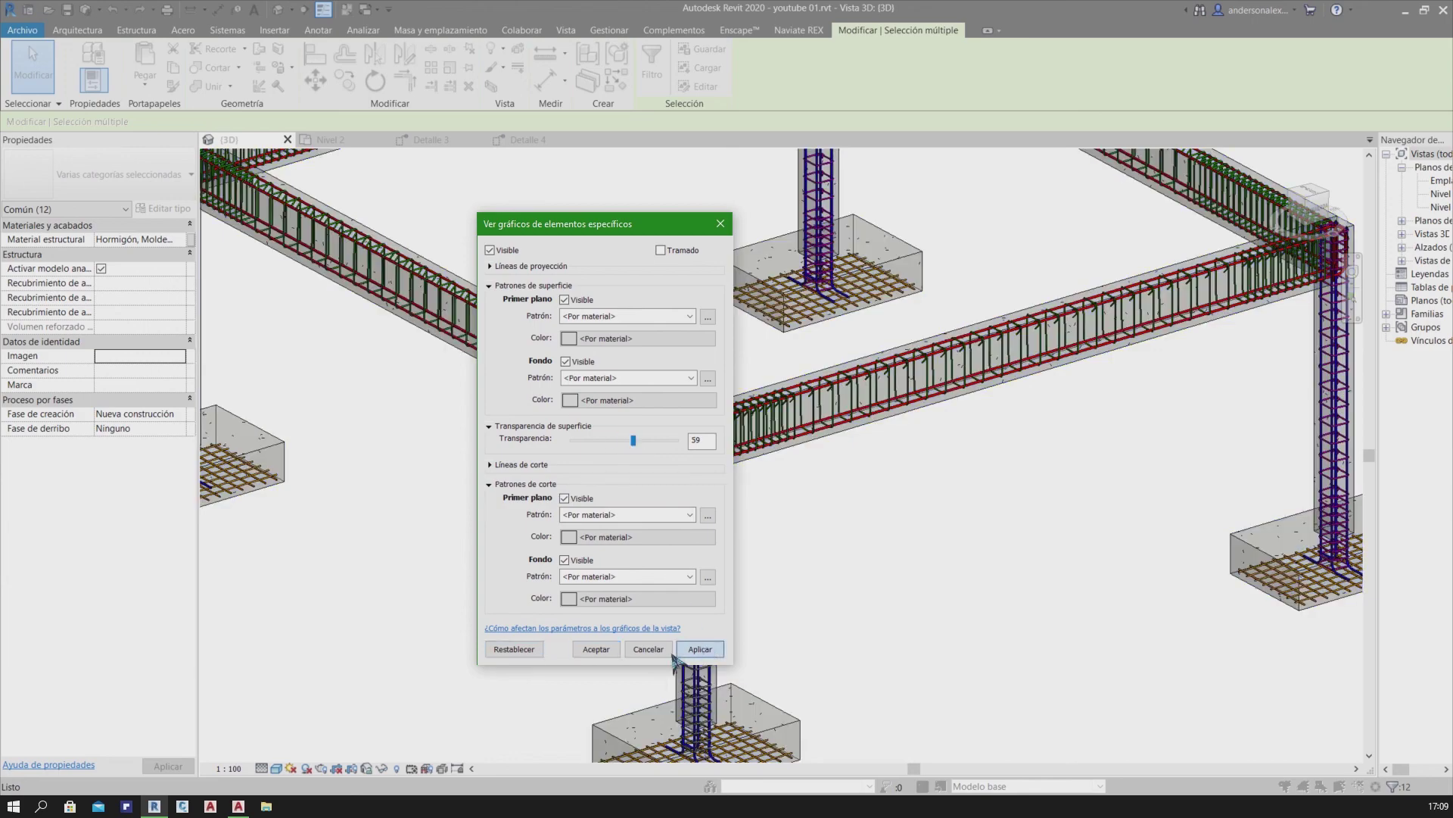
left_click(598, 649)
left_click(871, 597)
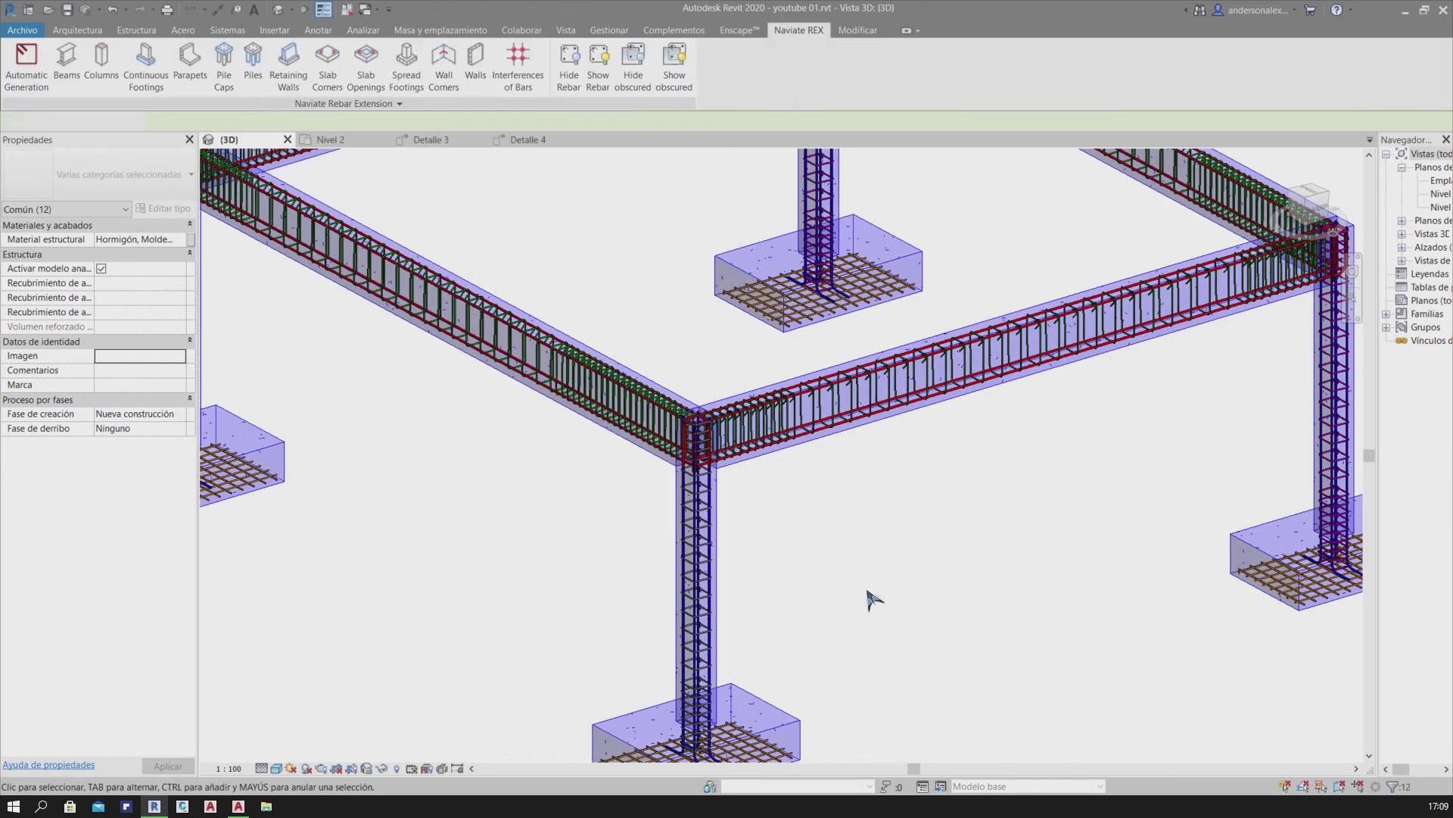
scroll(871, 596, "down", 3)
middle_click_drag(783, 592, 723, 661, "shift")
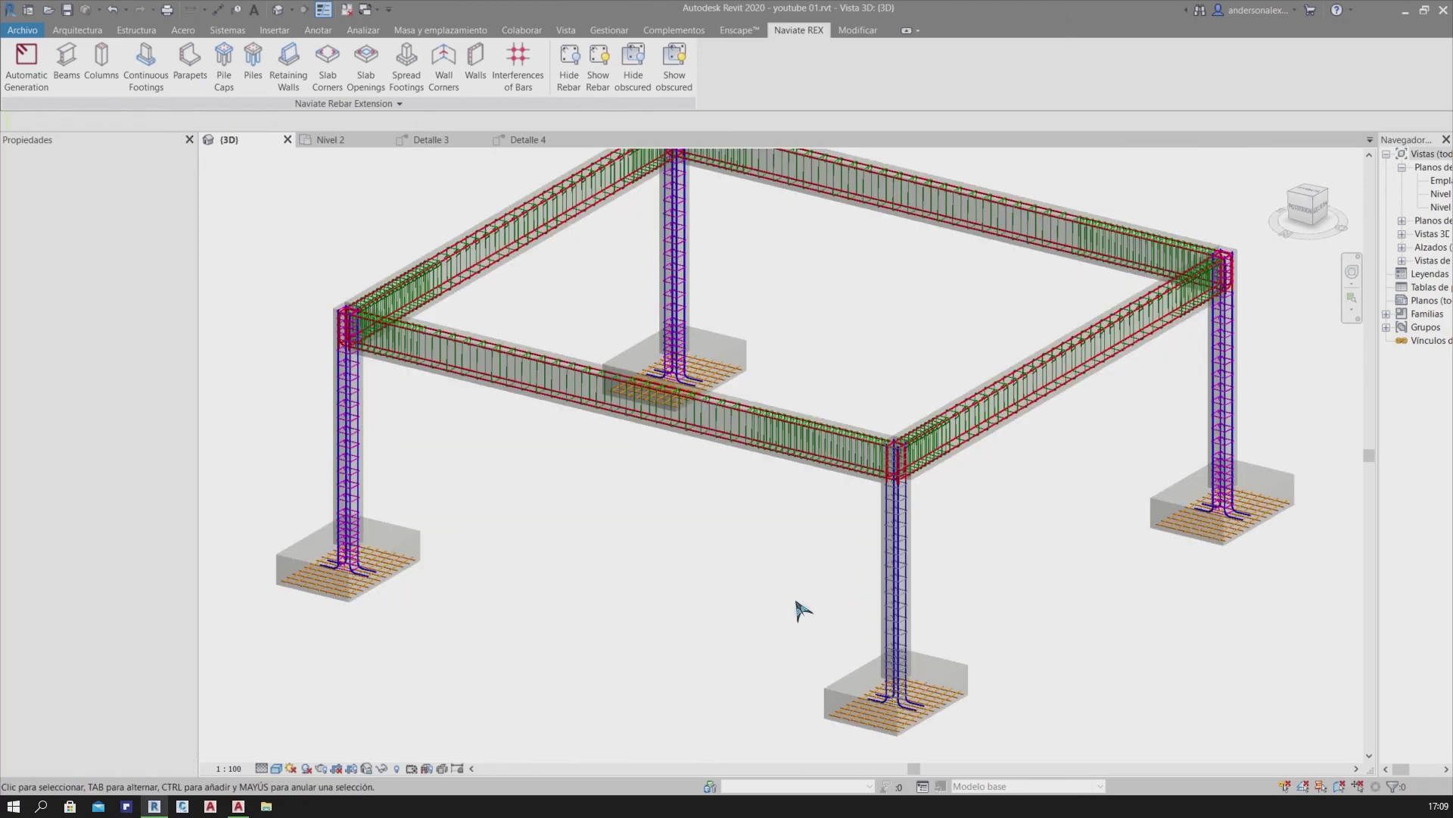
scroll(666, 636, "down", 3)
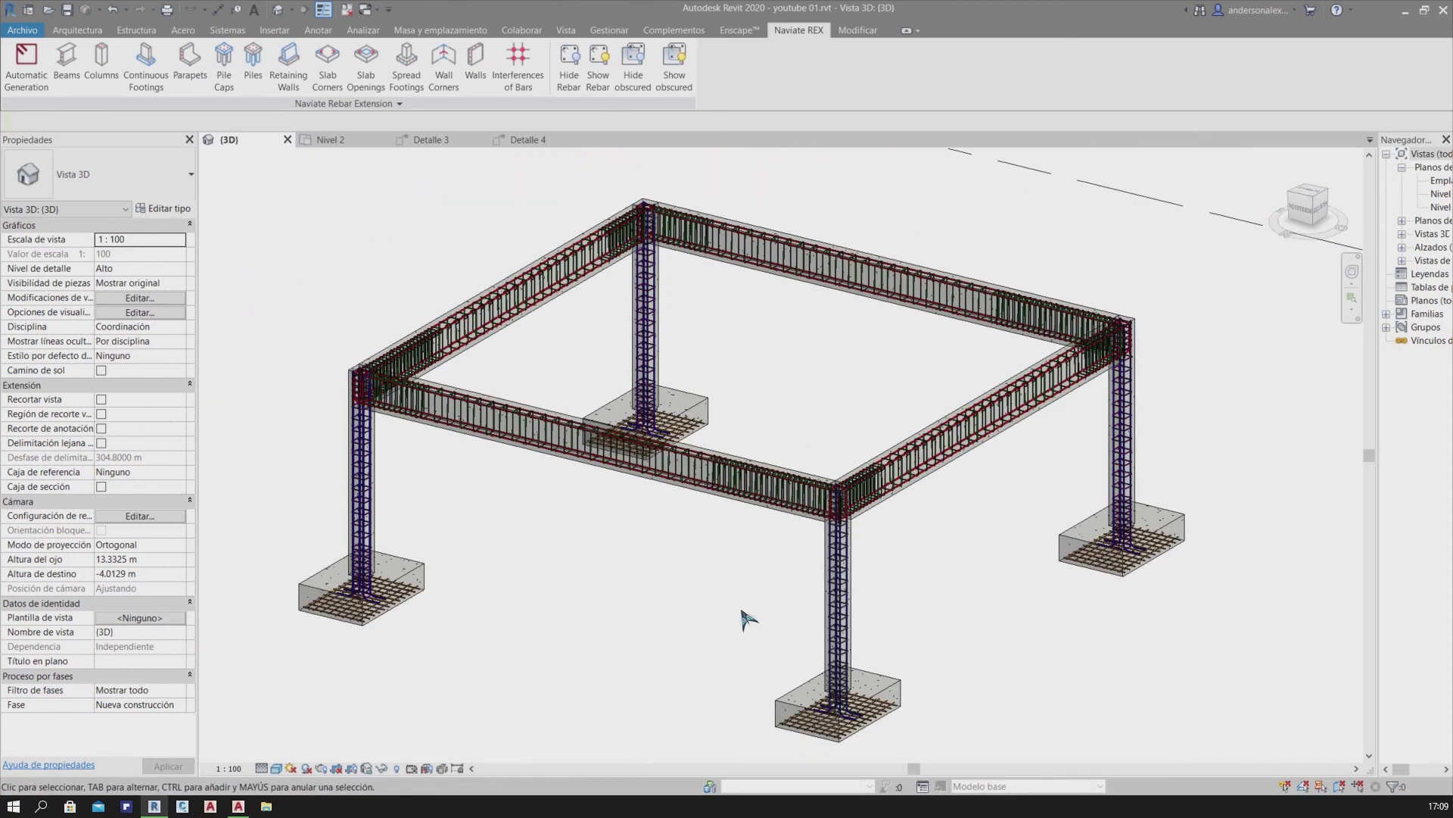
middle_click_drag(746, 610, 665, 635, "shift")
scroll(747, 626, "down", 2)
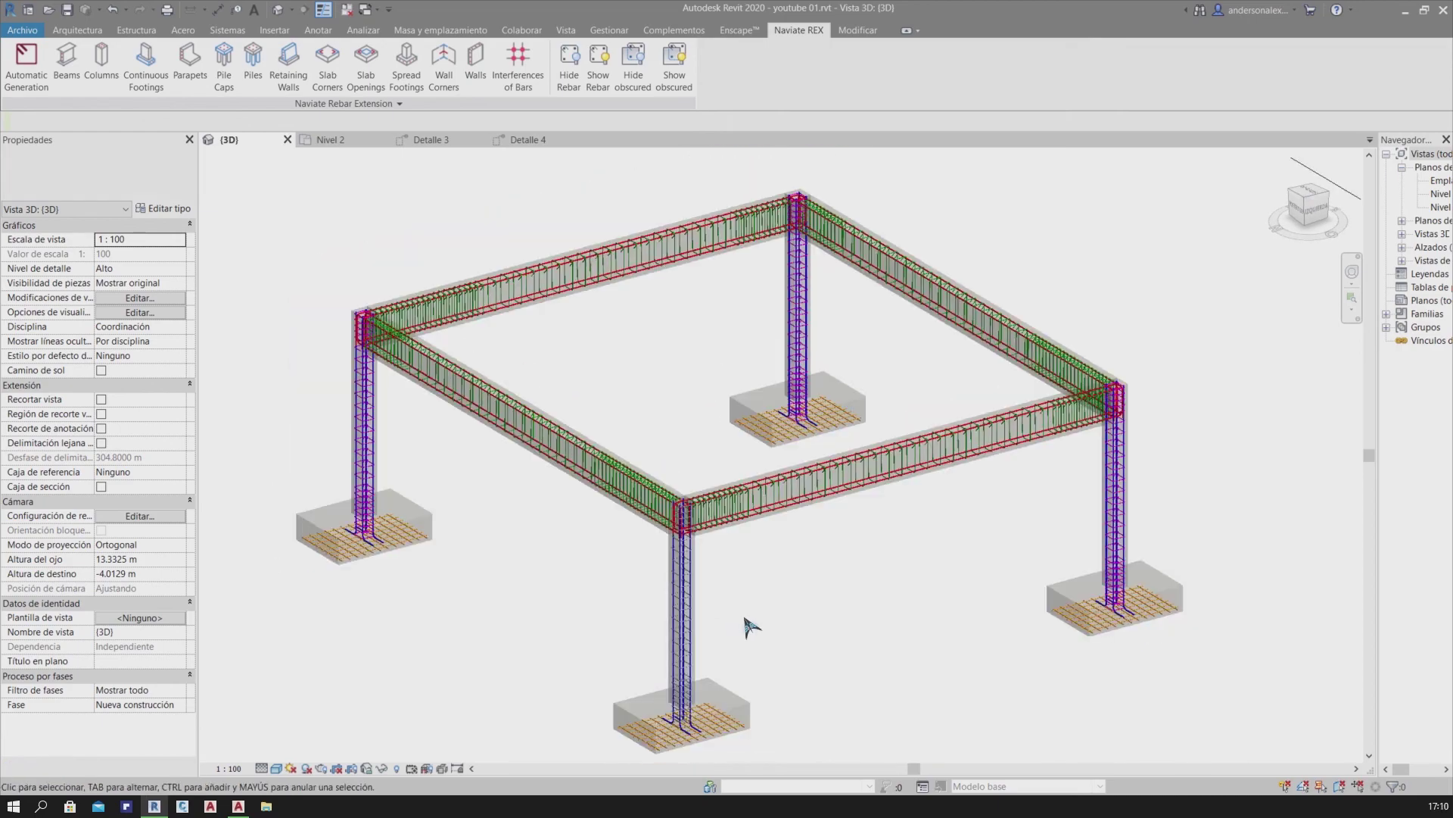
scroll(753, 617, "up", 3)
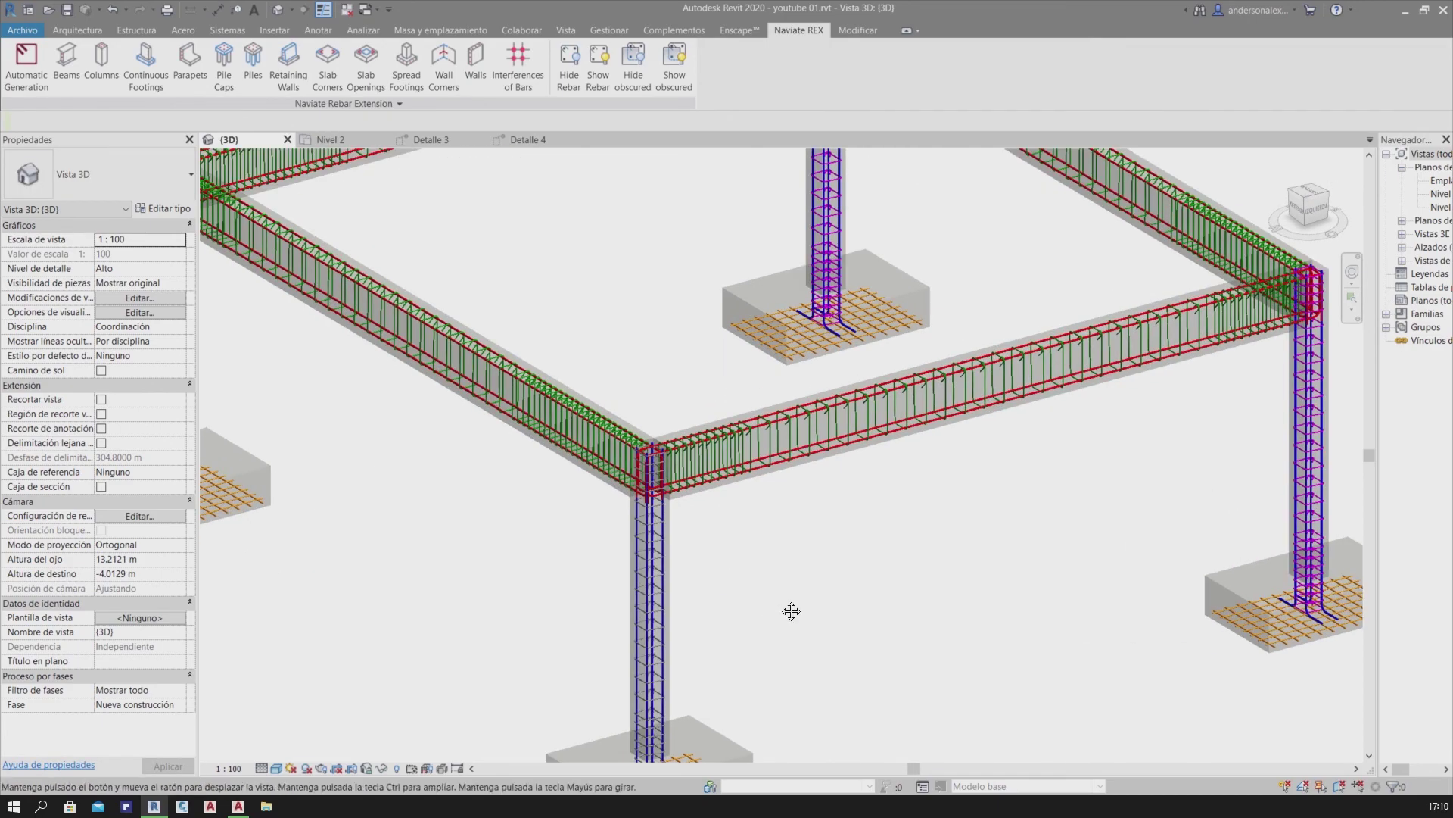
scroll(789, 610, "up", 1)
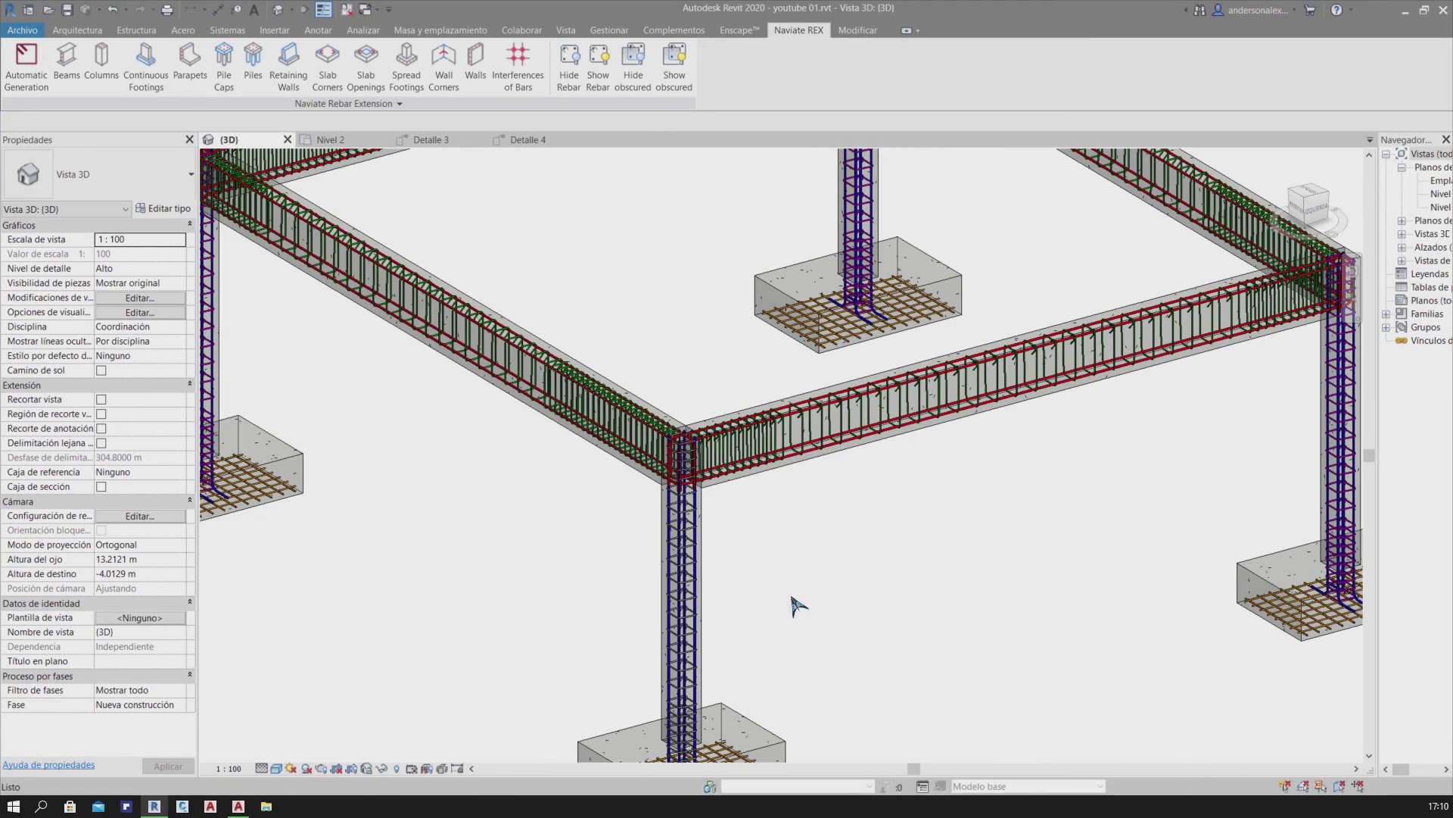